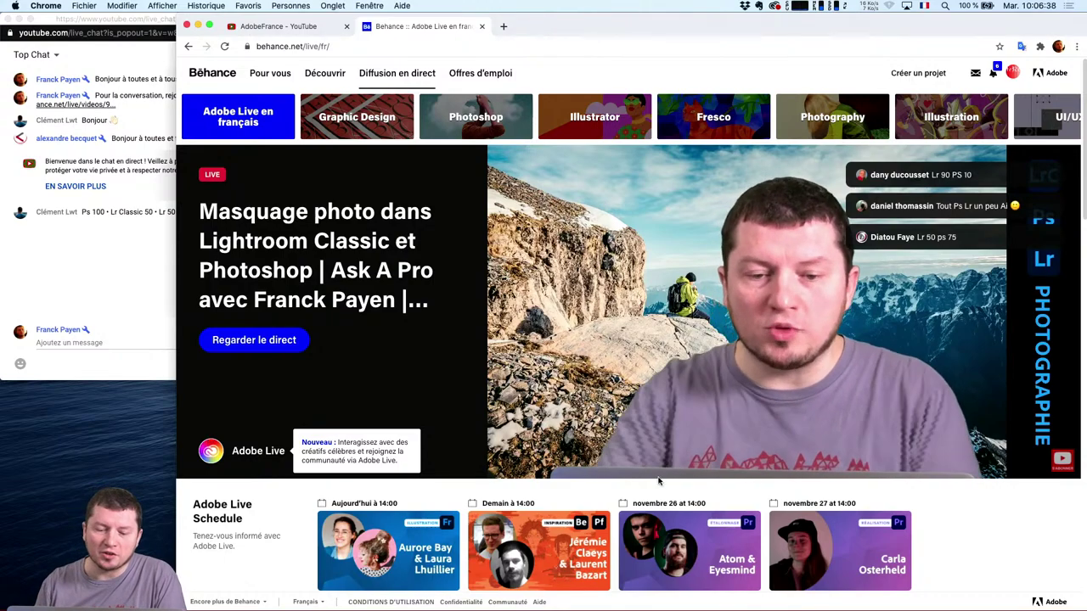
Look through the Adobe Live replay categories on the Behance page, down to the UI/UX and Motion rows
scroll(663, 436, down, 5)
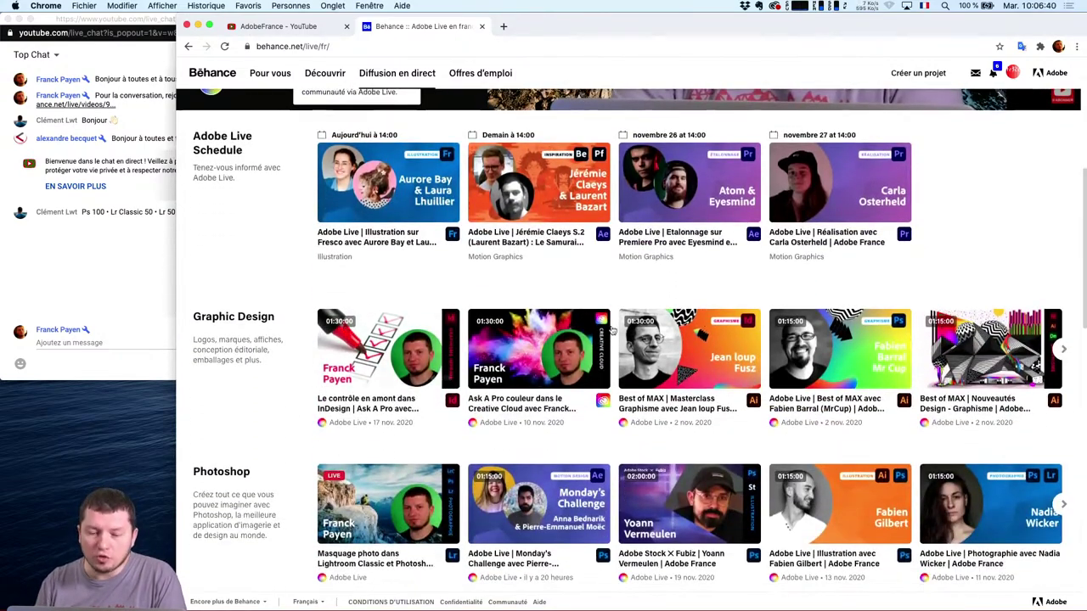
scroll(299, 224, down, 4)
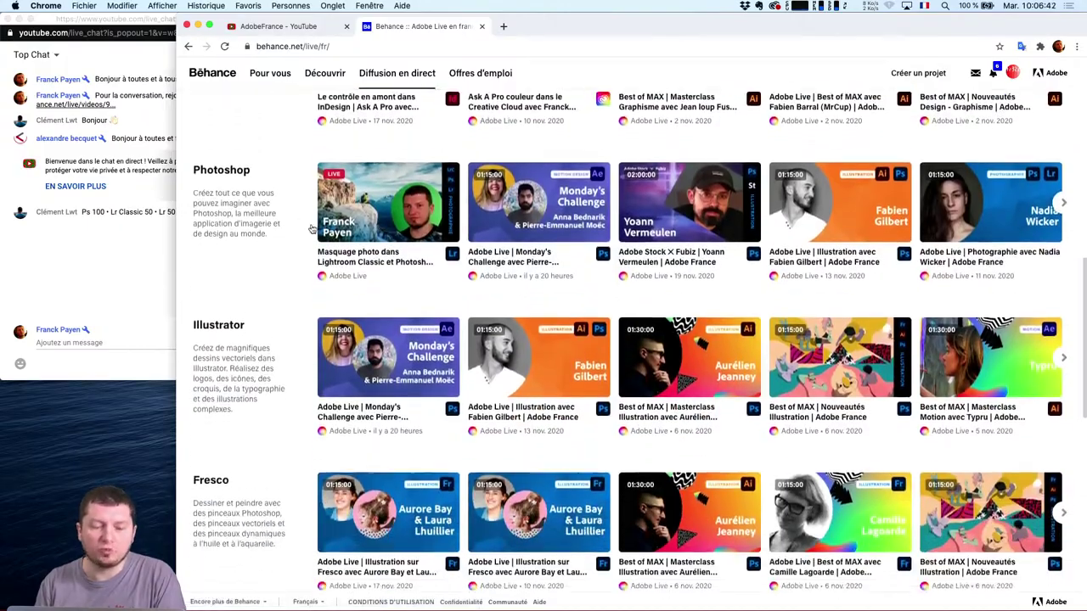
scroll(299, 223, down, 4)
scroll(334, 387, down, 4)
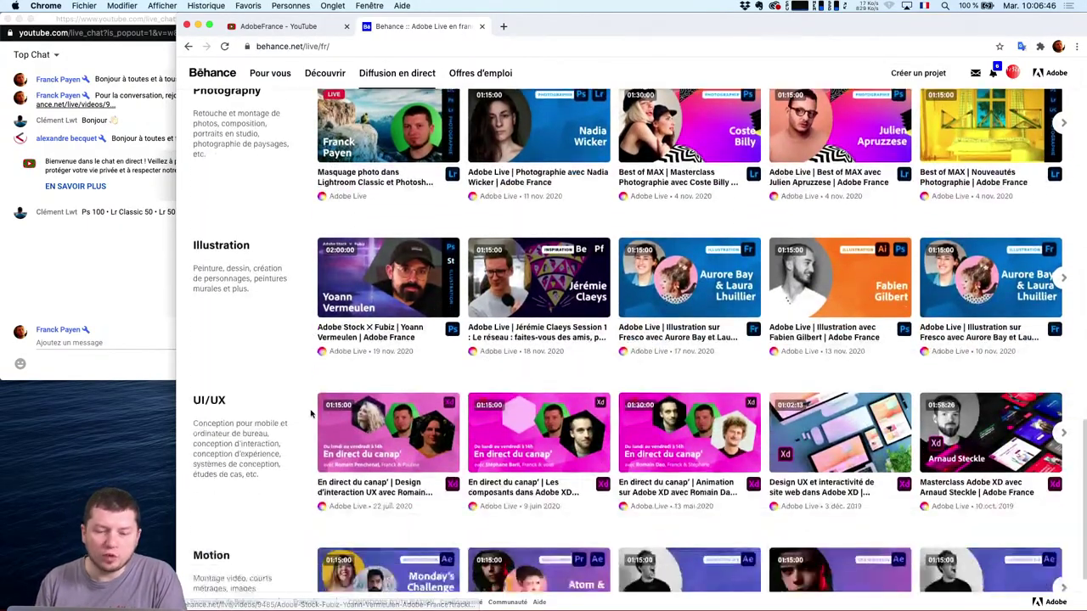
scroll(311, 414, down, 1)
Browse further replays in the UI/UX, Illustration and Photography rows, and return to the start of the live page
click(1065, 337)
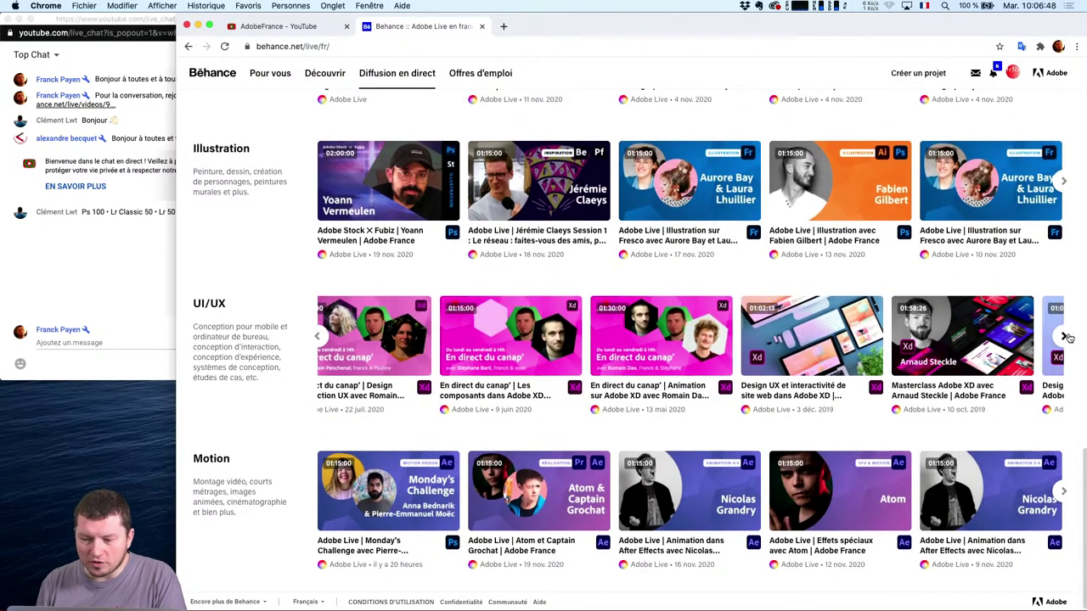
click(1064, 181)
scroll(1068, 182, up, 1)
scroll(1067, 182, up, 2)
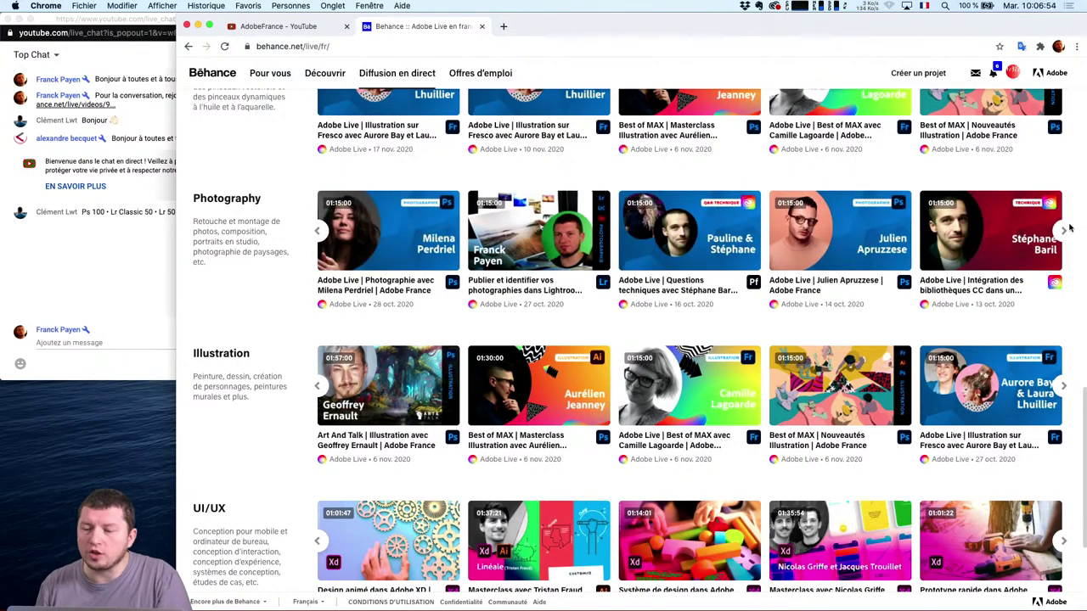
click(1065, 231)
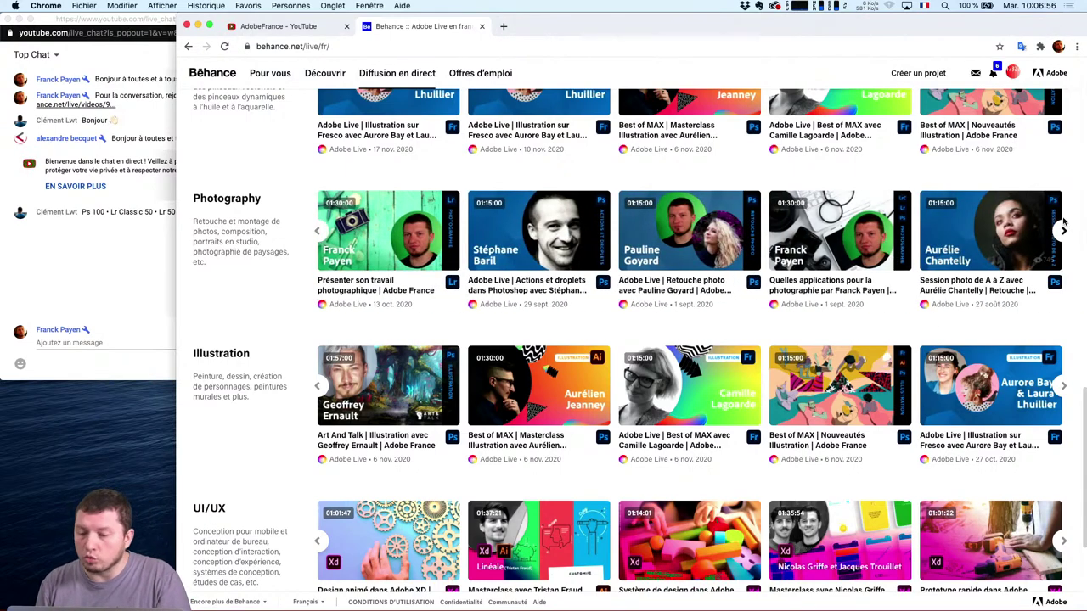
click(1065, 231)
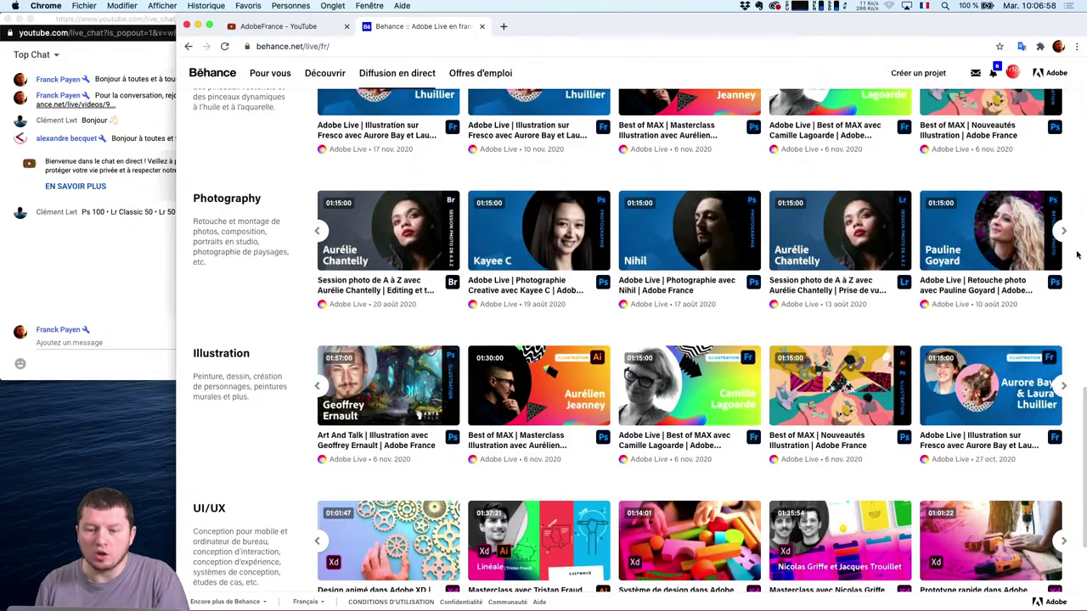
scroll(1079, 247, down, 1)
scroll(1086, 248, down, 2)
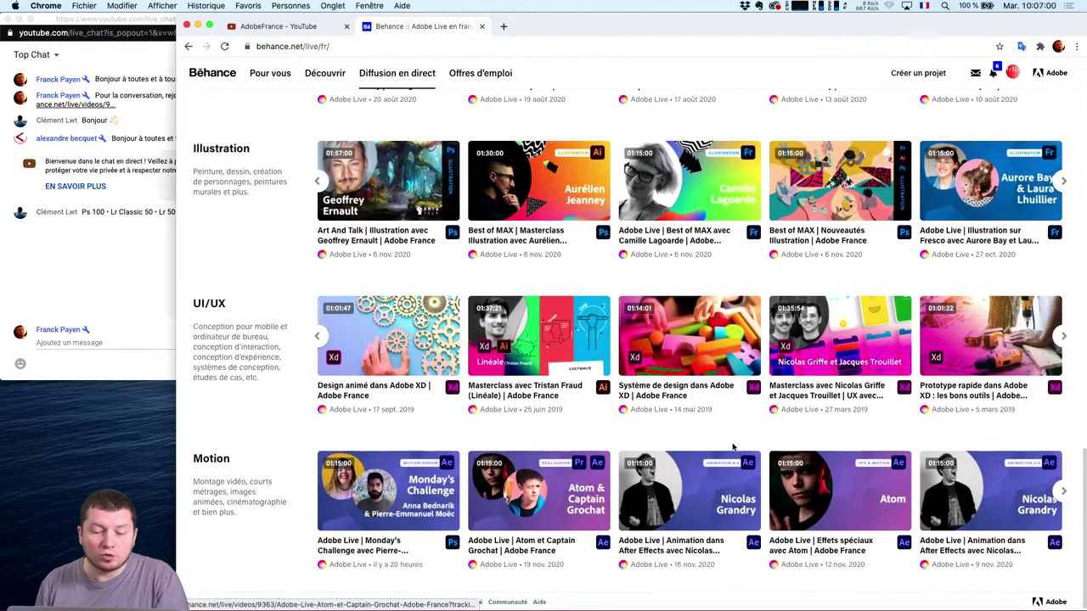
scroll(771, 505, up, 15)
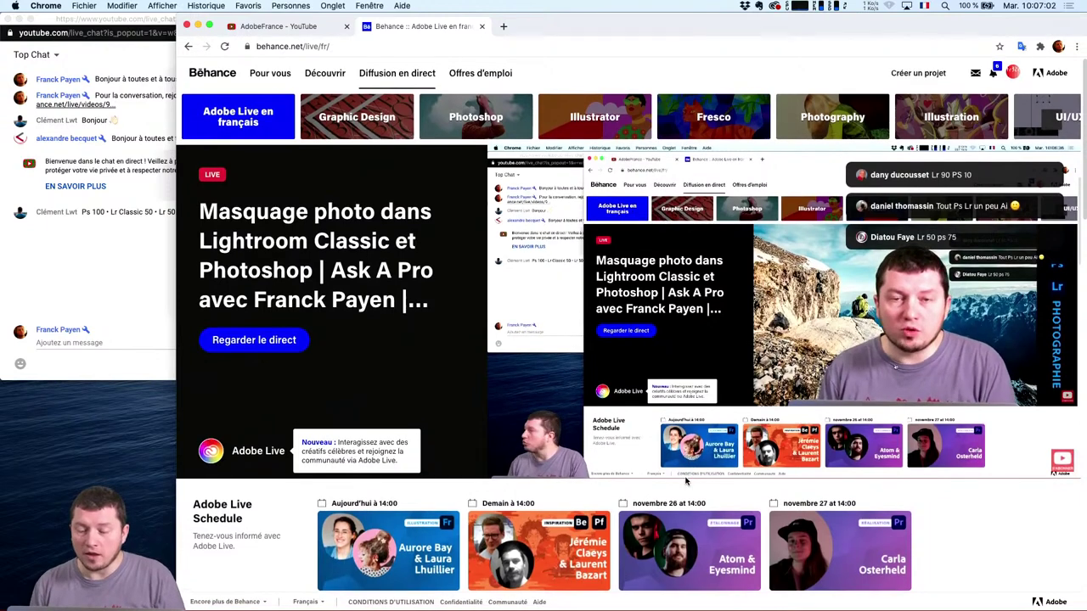
Open the Adobe Live FR Discord server's bienvenue channel in a new browser tab
key(super+t)
text(di)
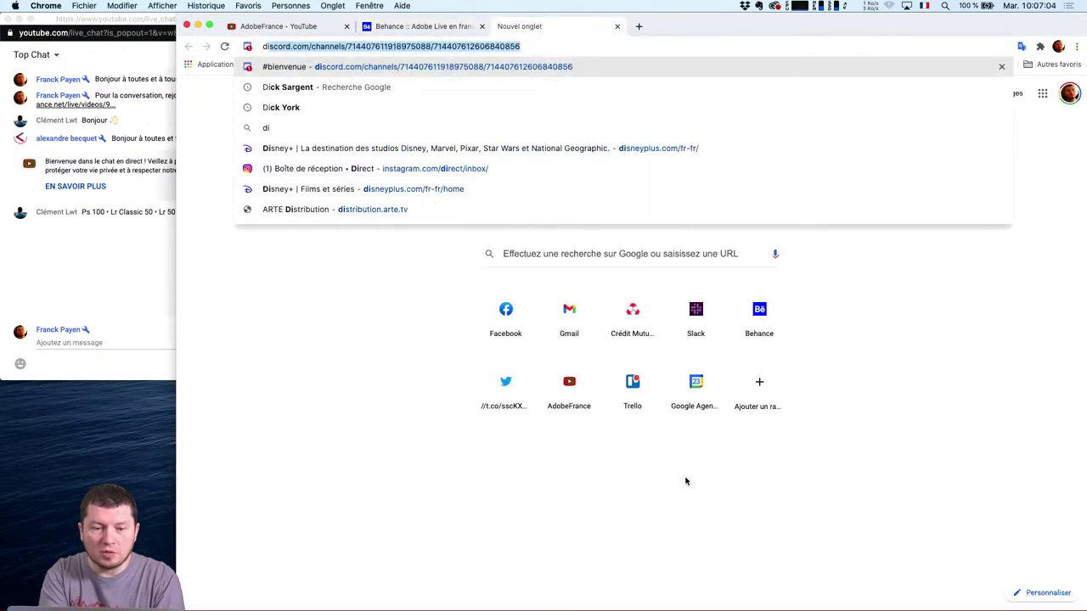
key(Return)
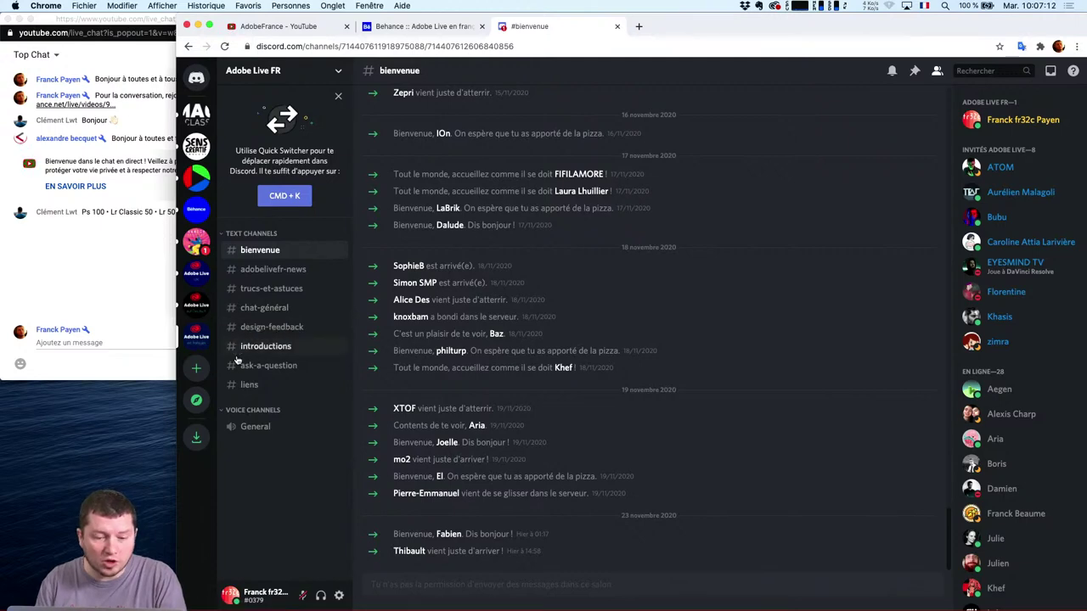
Look through the shared links in the liens channel and view the design-feedback and chat-général channels
click(253, 385)
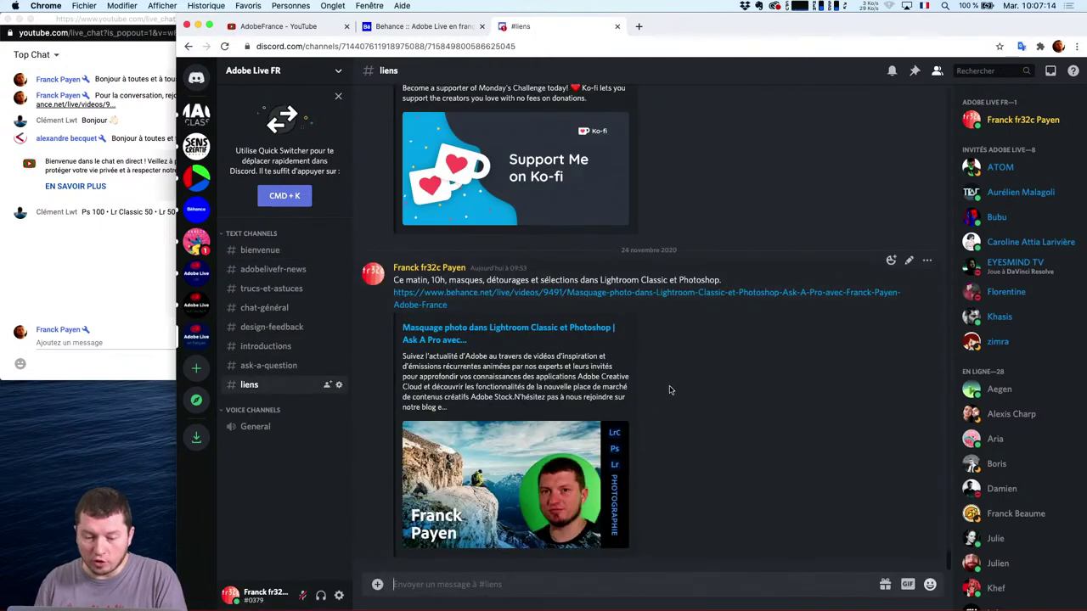
scroll(688, 309, up, 15)
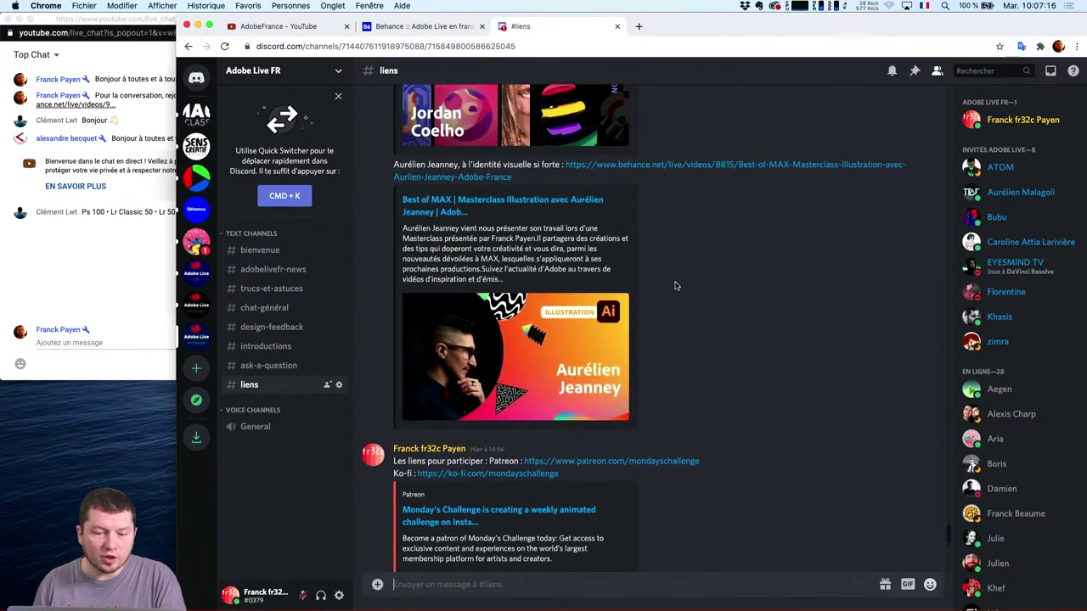
scroll(738, 324, up, 5)
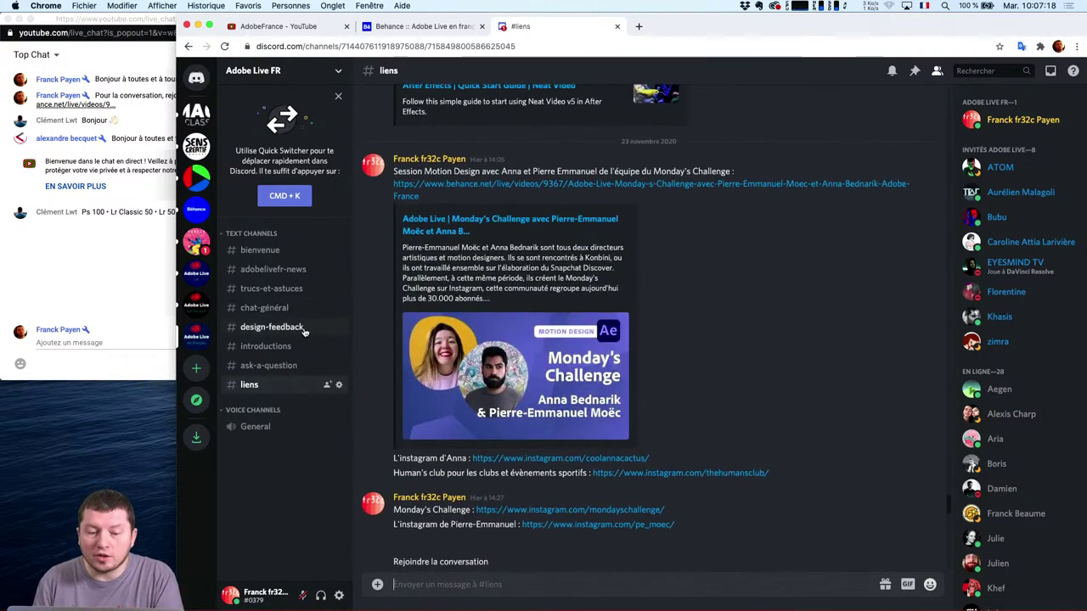
click(272, 327)
click(291, 309)
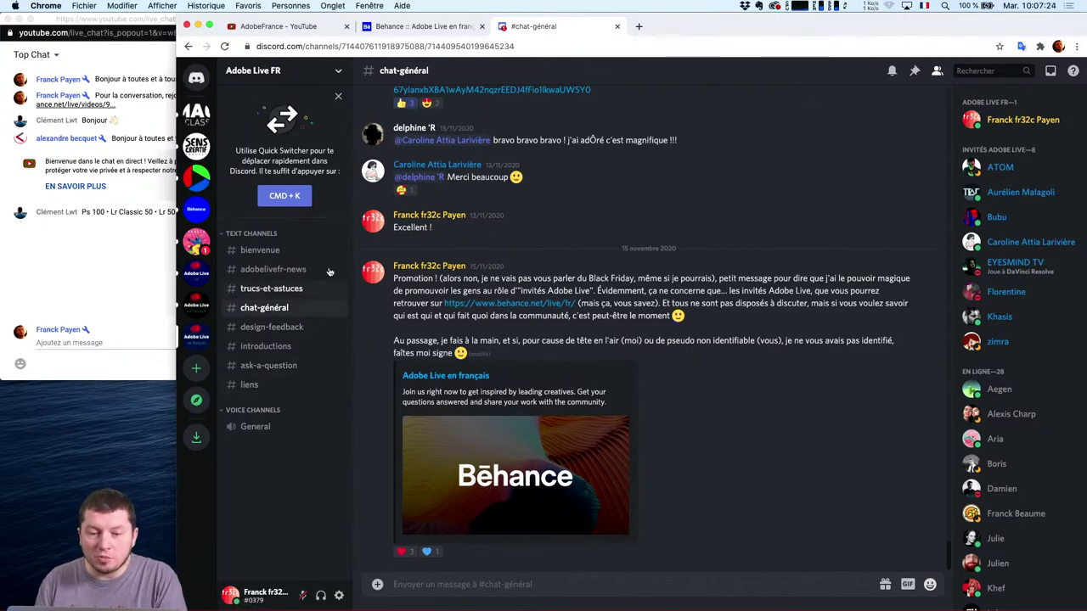
Revisit the Behance live page and bring up the AdobeFrance YouTube channel page
click(439, 26)
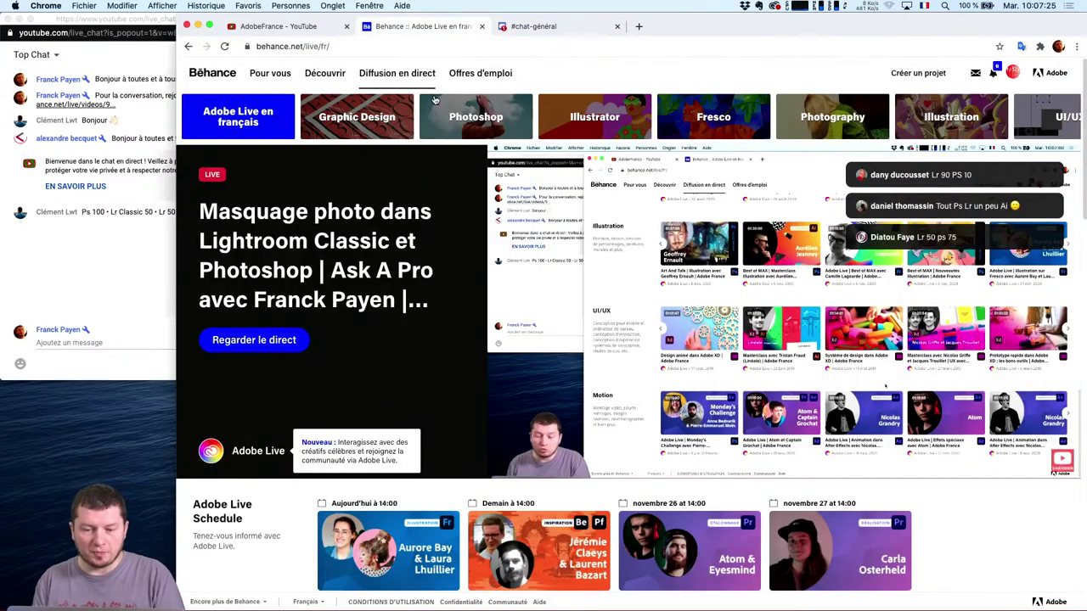
click(280, 27)
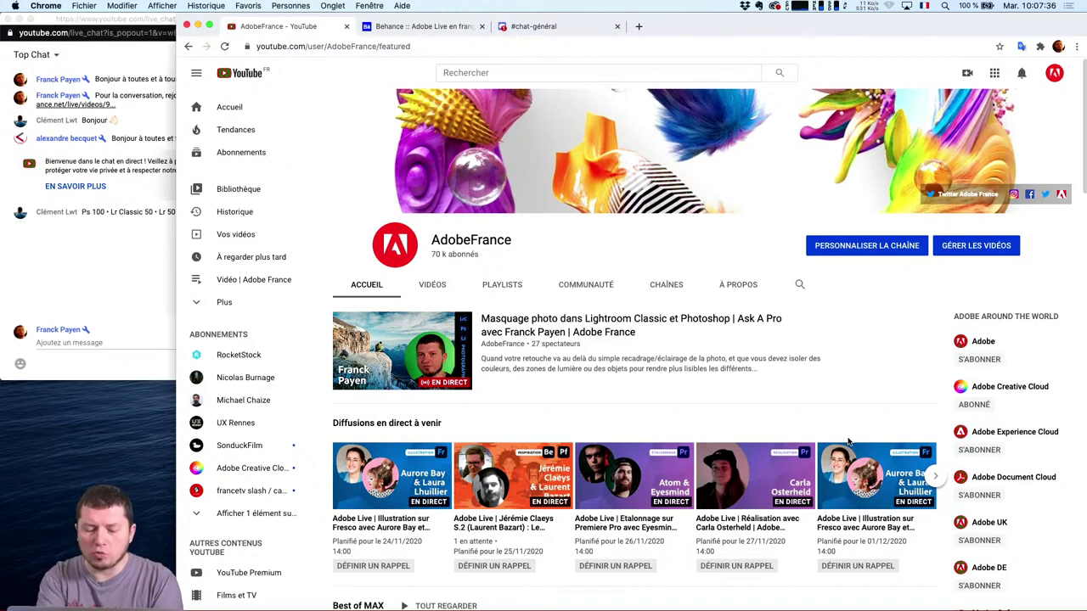
Open the Creative Cloud pricing and membership plans page in a new tab and dismiss the regional site prompt
key(super+t)
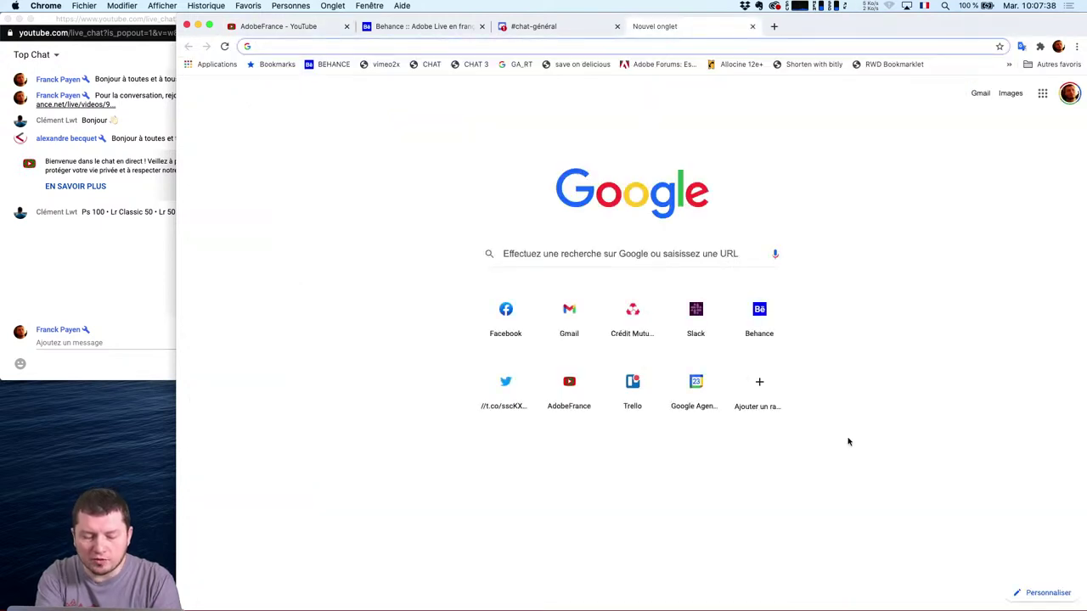
text(crea)
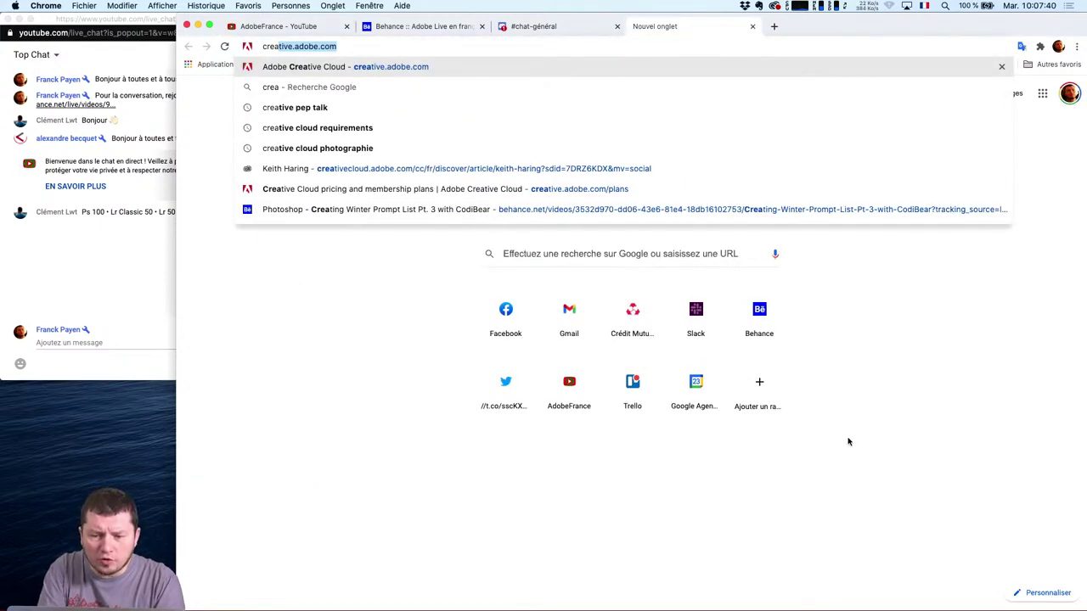
key(Down)
key(Down)
key(Down)
key(Down)
key(Down)
key(Down)
key(Return)
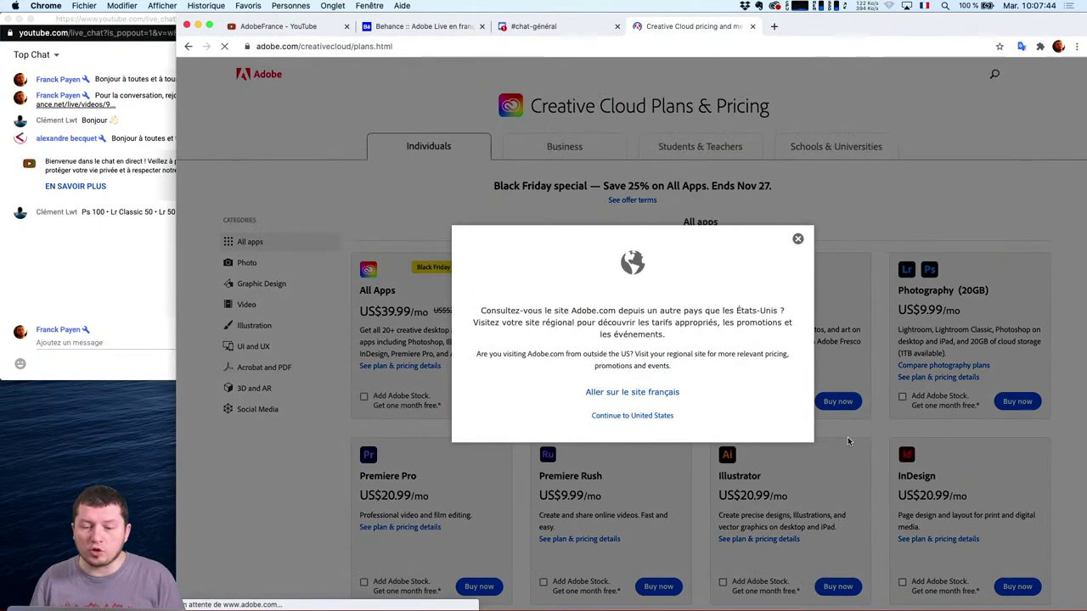
click(798, 241)
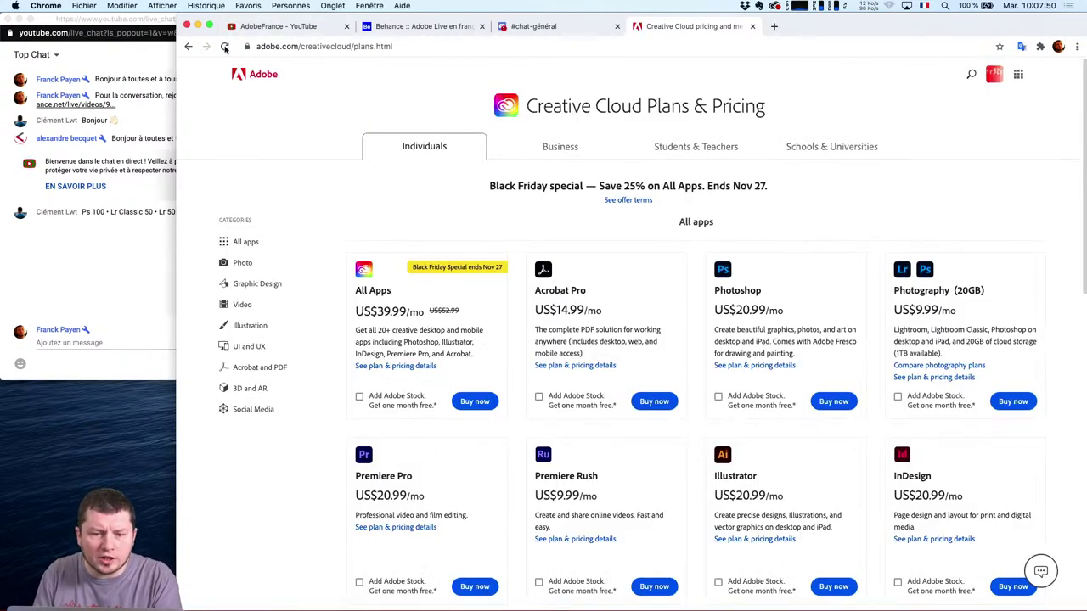
Reload the Creative Cloud plans page and choose to go to the French site
click(339, 47)
key(Return)
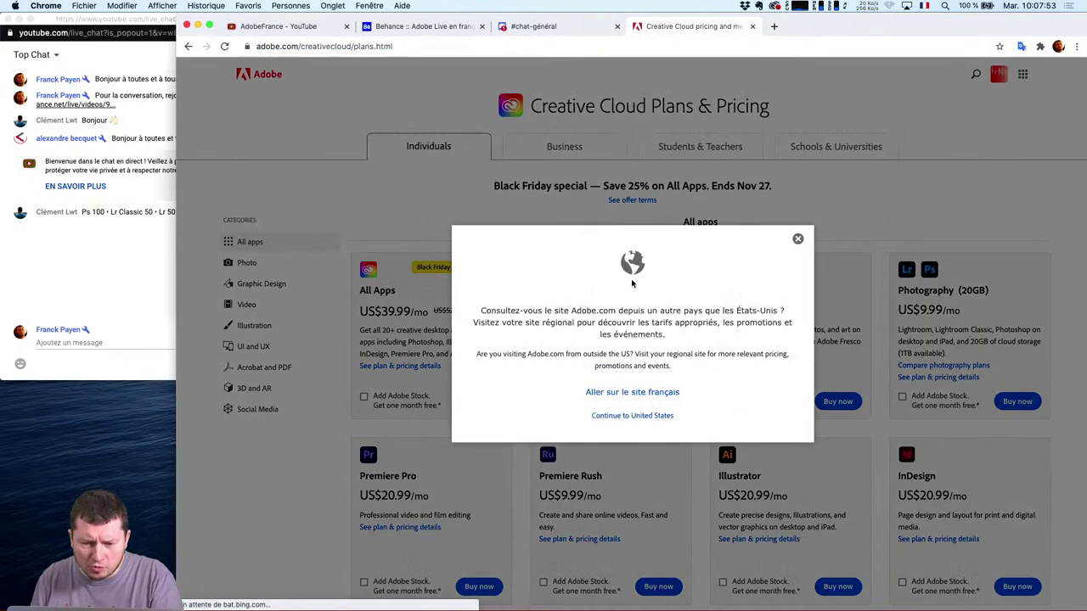
click(654, 393)
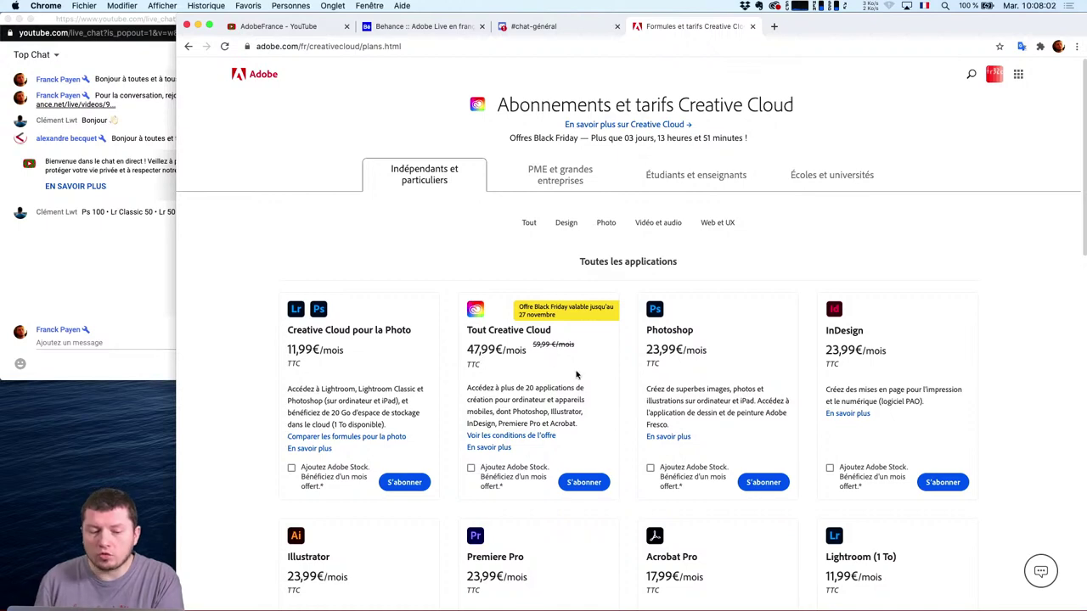
Examine the Tout Creative Cloud Black Friday offer and the neighbouring subscription plans
drag(478, 317, 560, 429)
scroll(538, 395, down, 1)
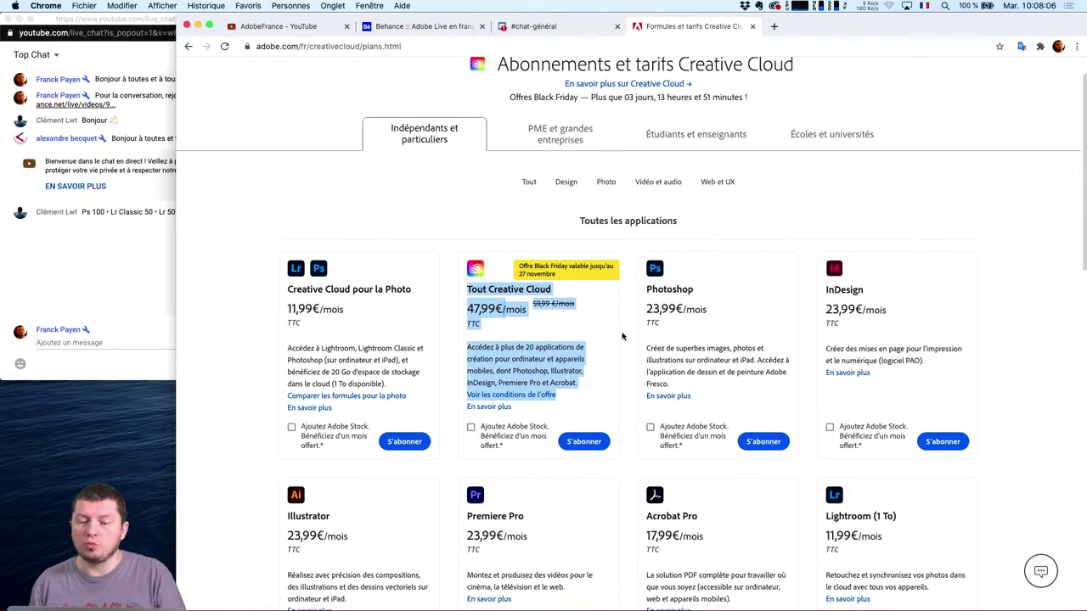
click(549, 366)
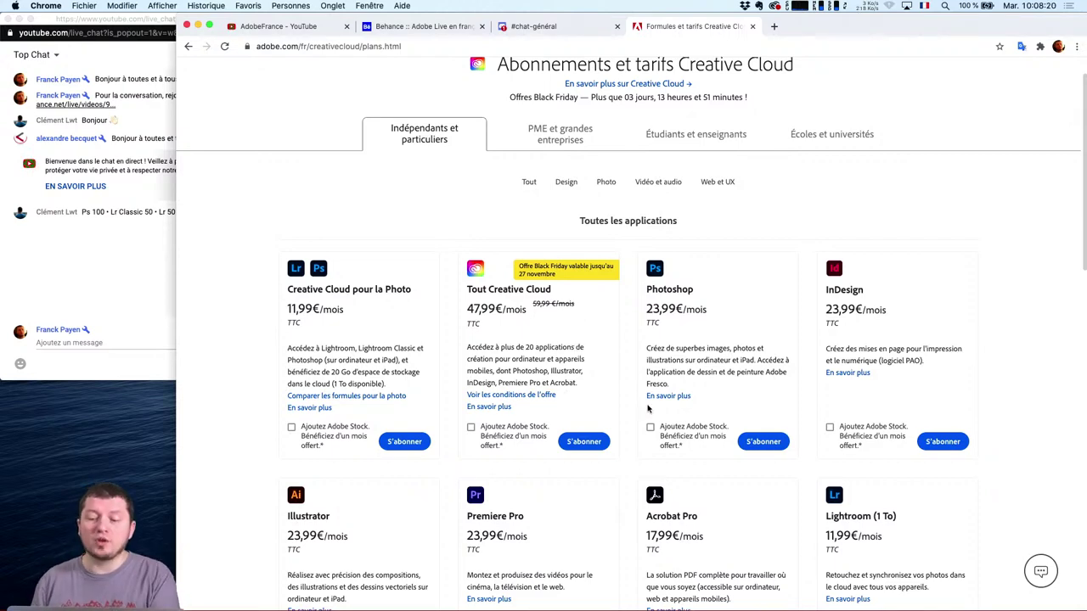
scroll(536, 344, down, 1)
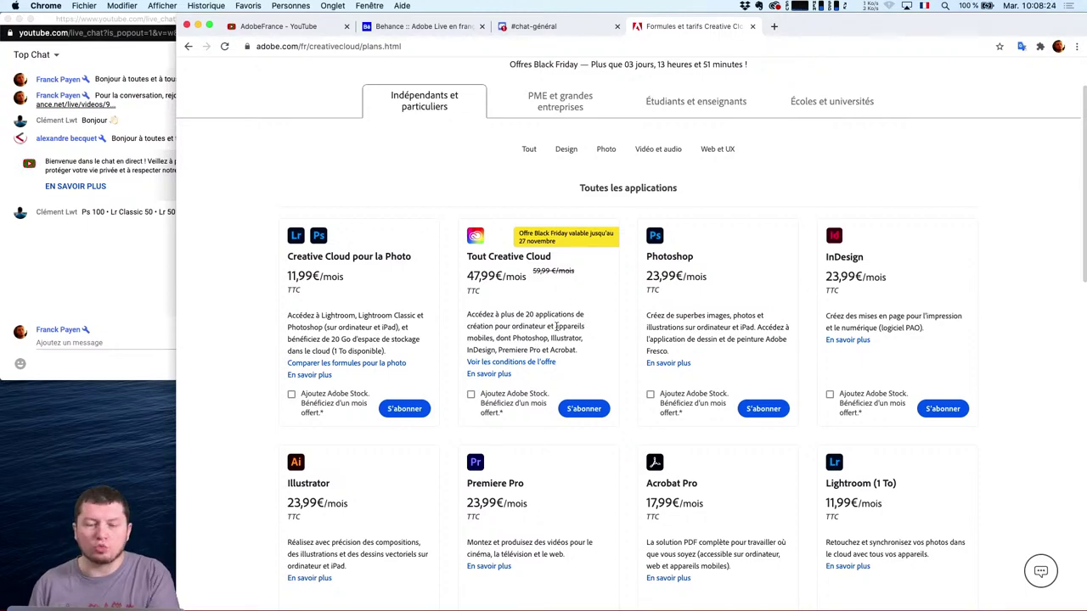
scroll(539, 296, down, 1)
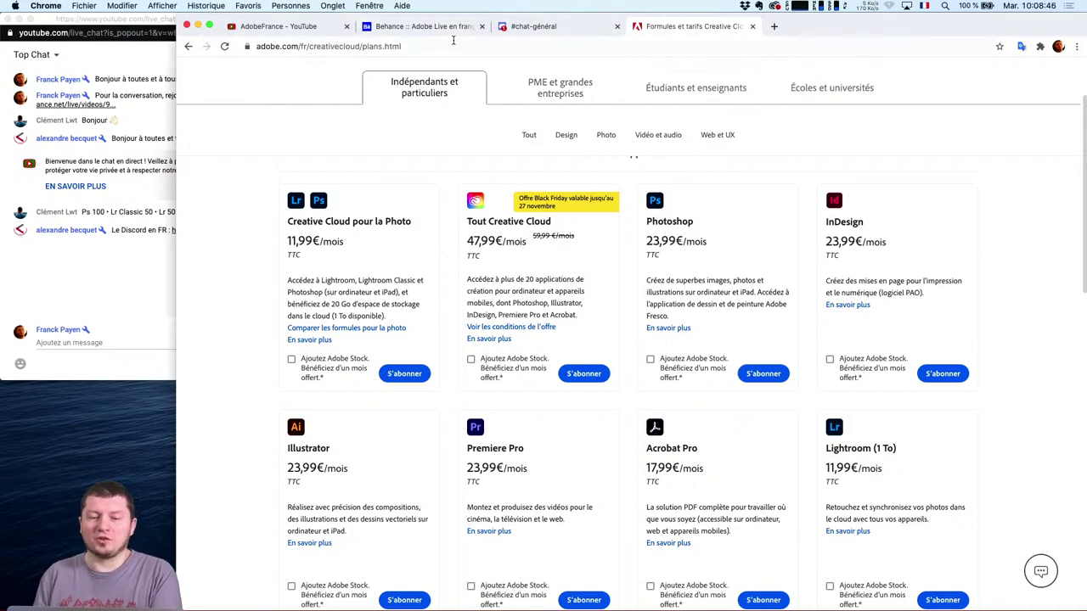
Search Google for "lightroom" in a new browser tab
key(super+t)
text(lightr)
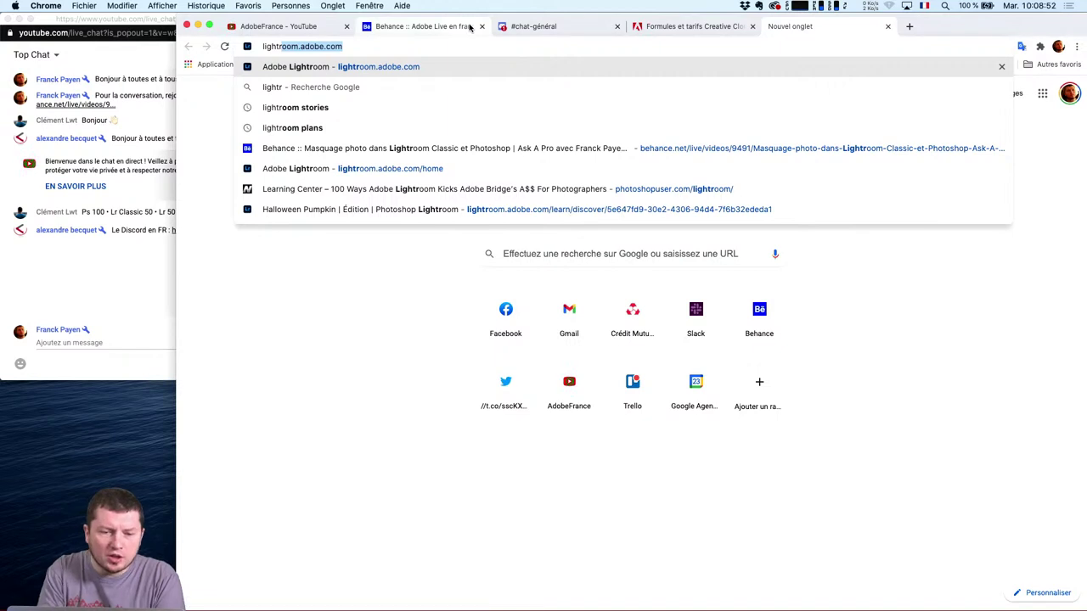
text(oom)
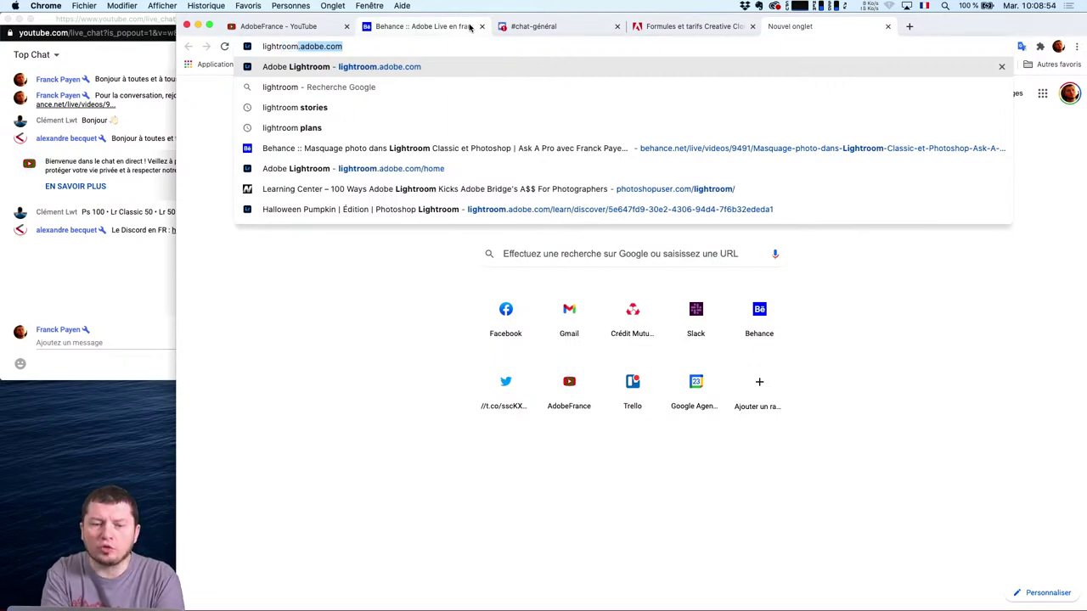
key(Delete)
key(Return)
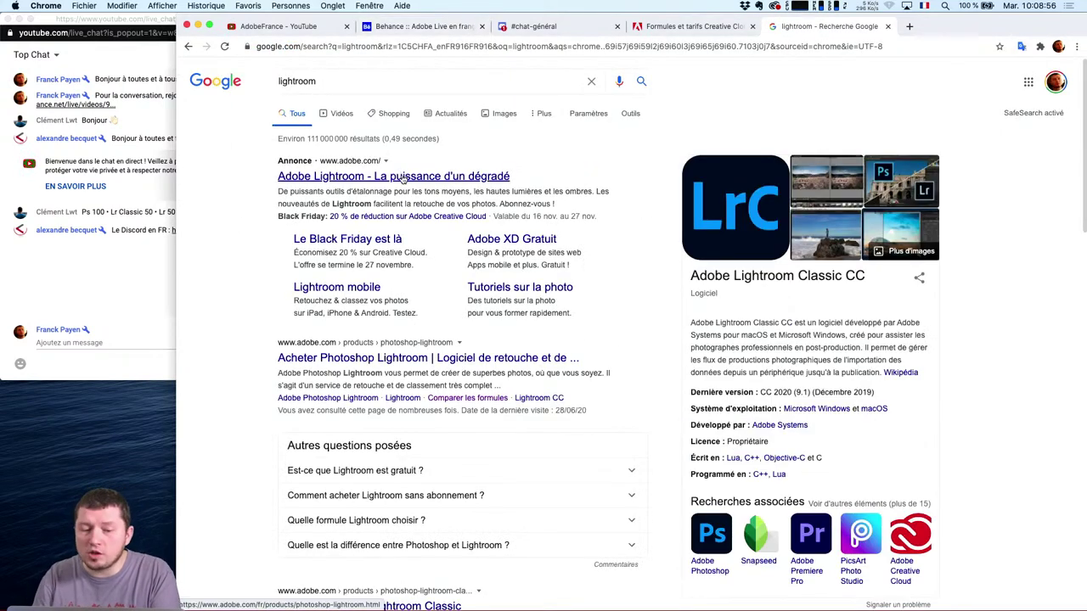
Open the Black Friday offer, the Adobe Lightroom ad and the Acheter Photoshop Lightroom result in separate background tabs
super+click(347, 242)
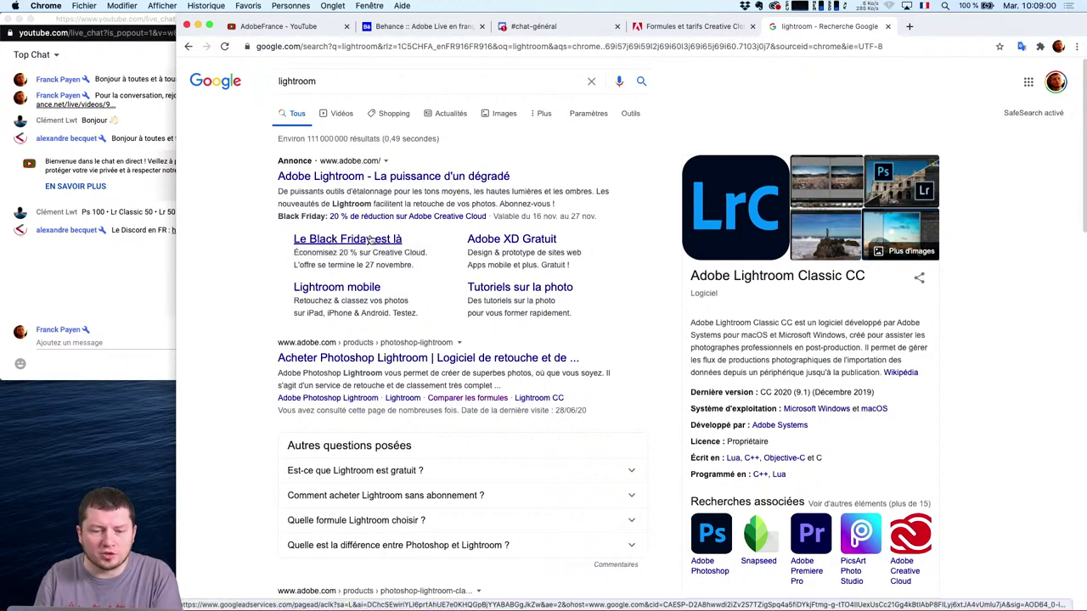
super+click(389, 180)
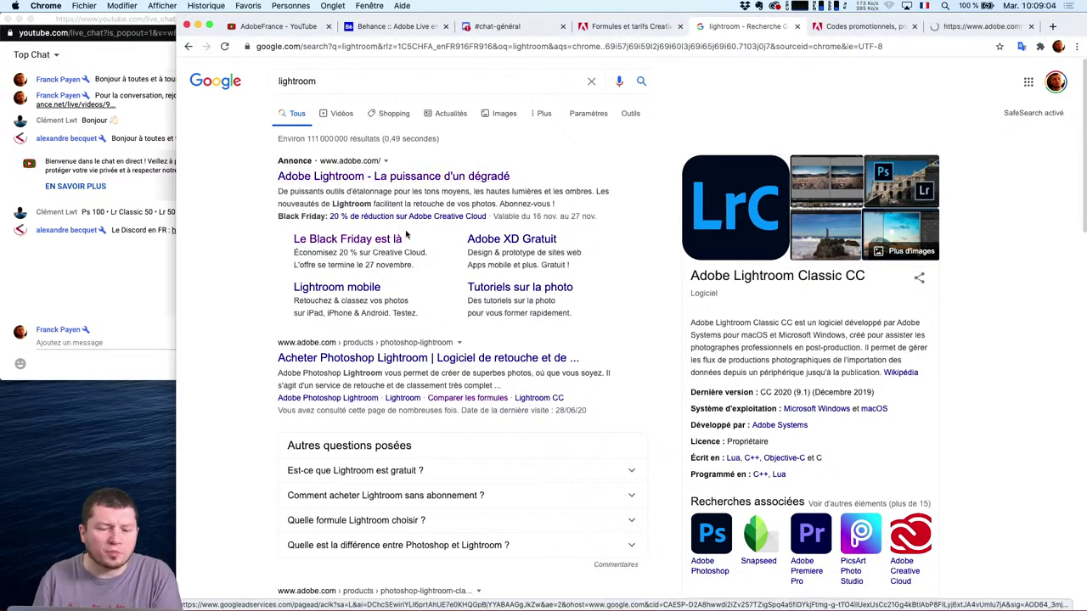
super+click(341, 364)
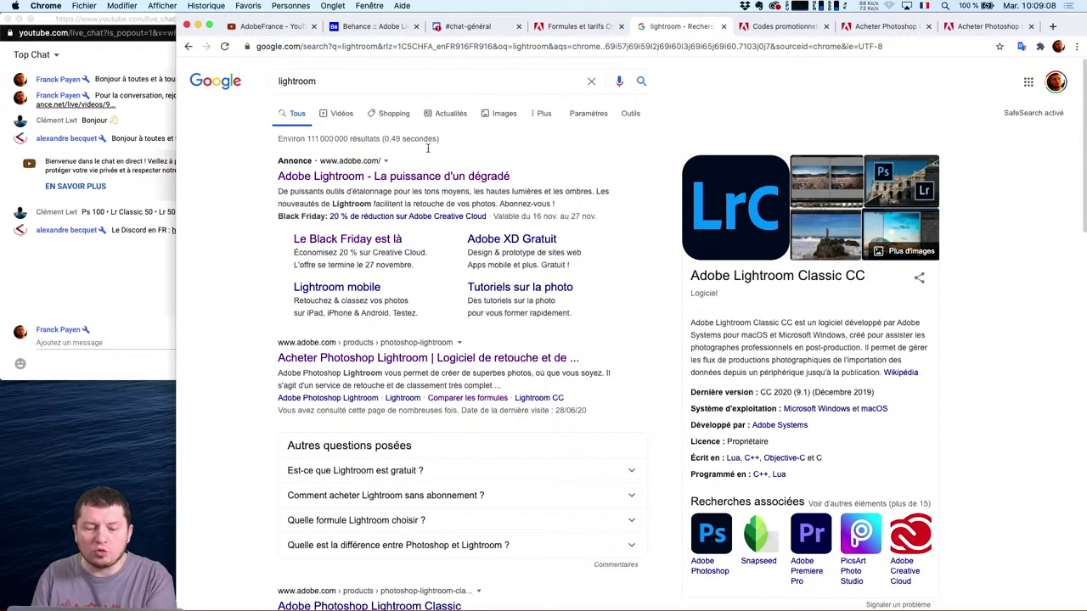
Open the Adobe Photoshop Lightroom Classic product page from the search results and look through its opening section
scroll(425, 510, down, 2)
click(413, 531)
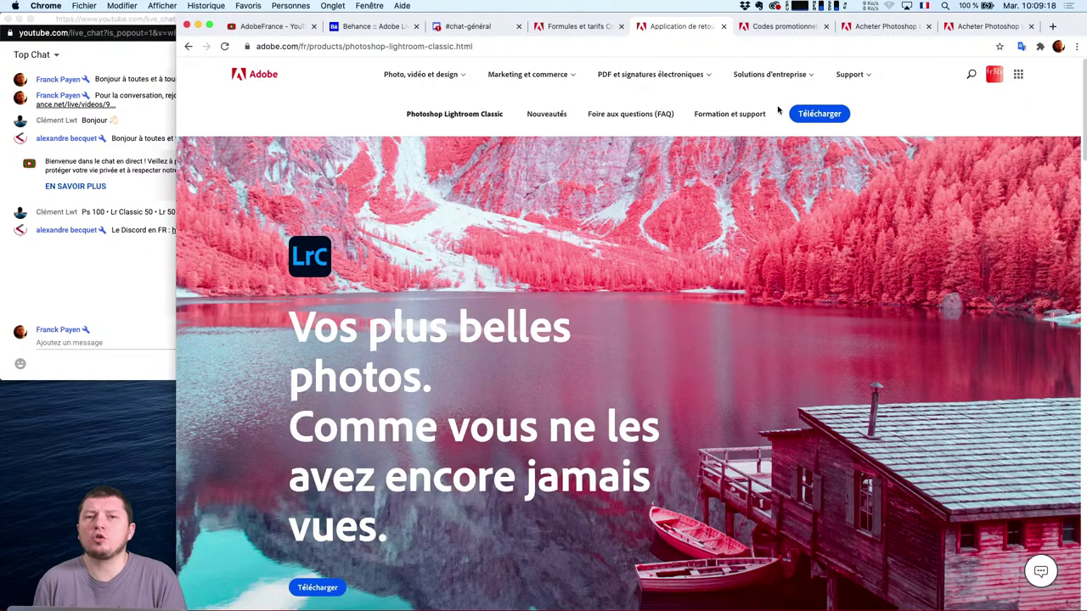
scroll(592, 404, down, 3)
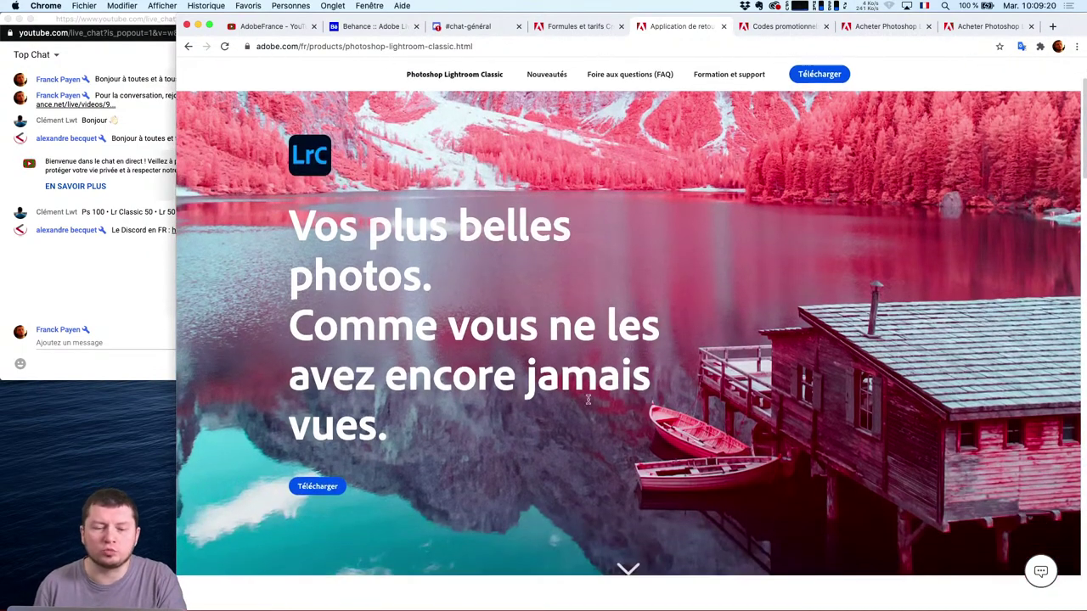
Close the YouTube live chat window beside the Lightroom Classic page
scroll(578, 415, down, 1)
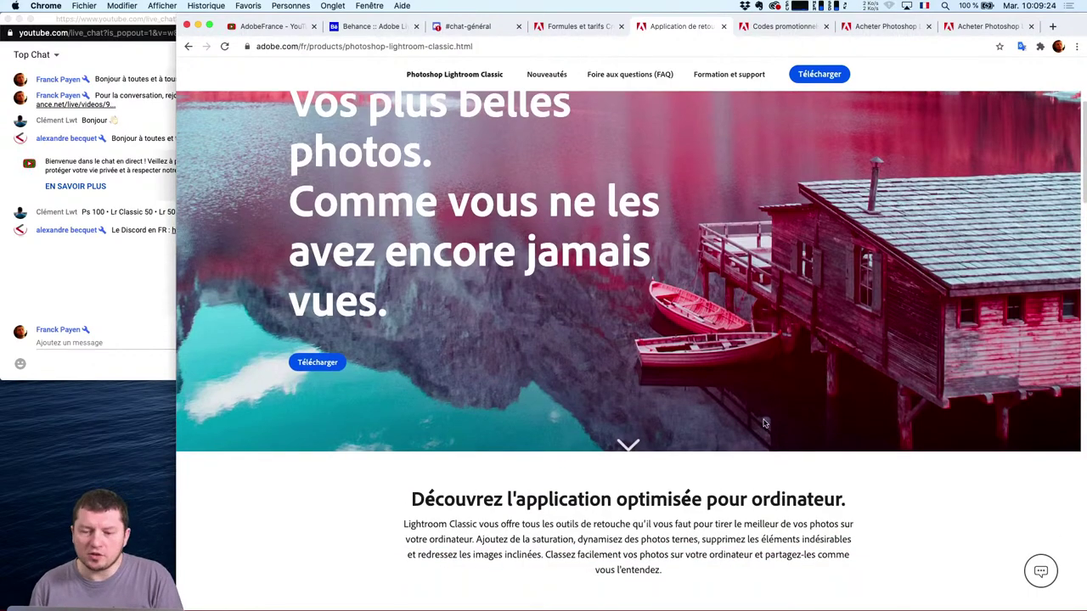
scroll(692, 421, up, 2)
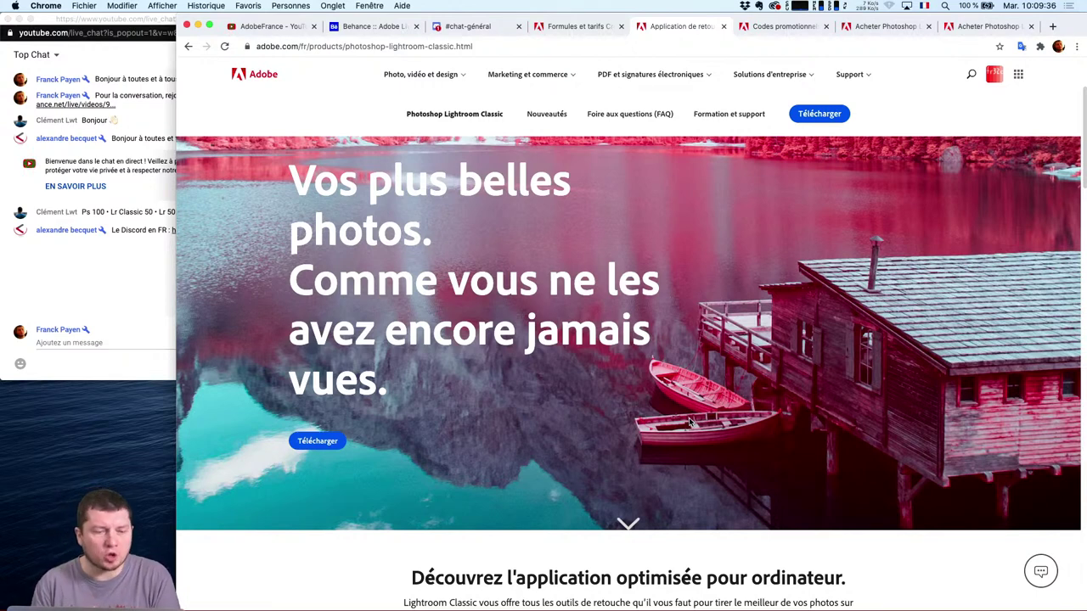
click(114, 243)
key(super+w)
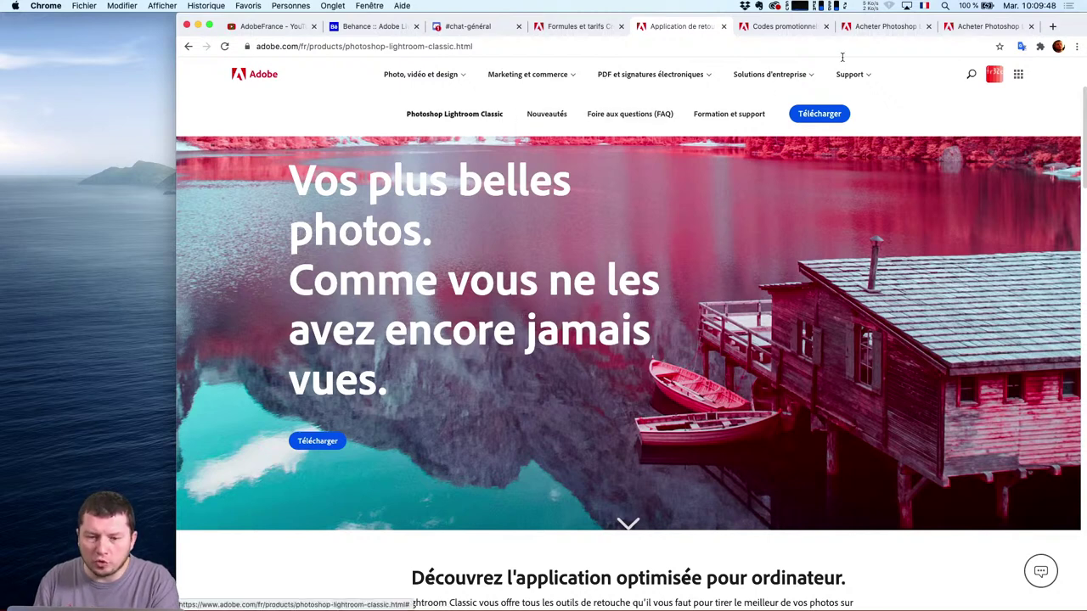
Search Google for "lightroom" in another new browser tab
key(super+t)
text(lightr)
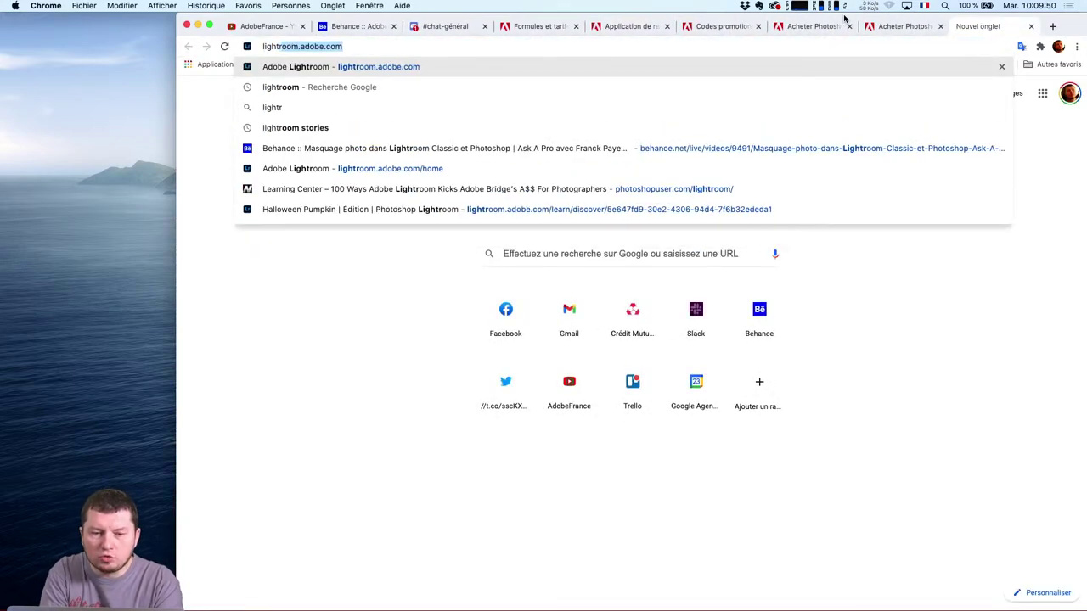
key(Down)
key(Down)
key(Up)
key(Return)
Open the Acheter Photoshop Lightroom result from adobe.com in the current tab
scroll(406, 414, down, 2)
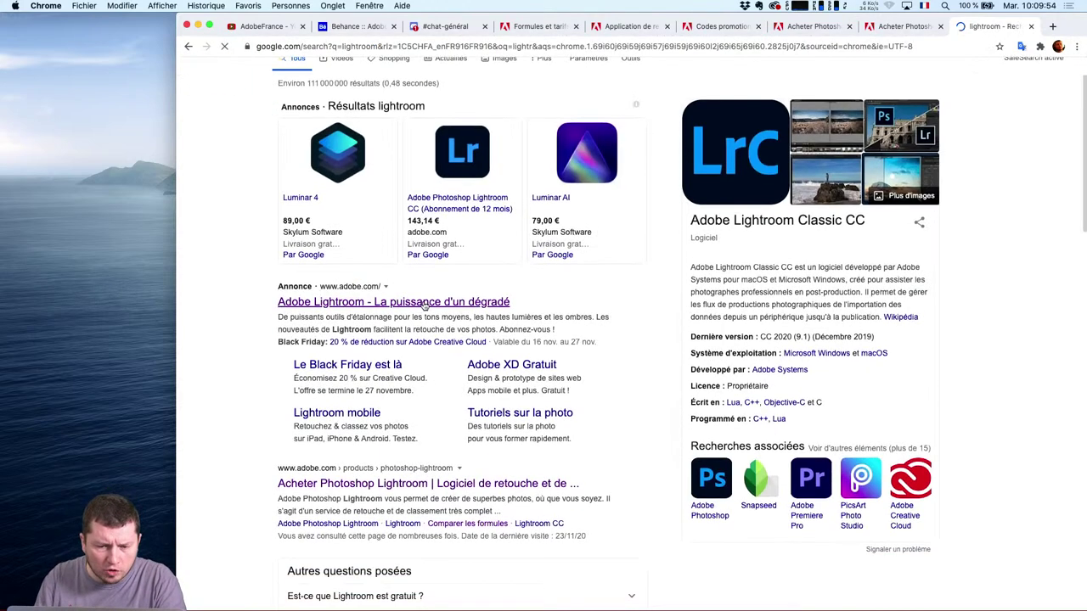
scroll(406, 414, down, 3)
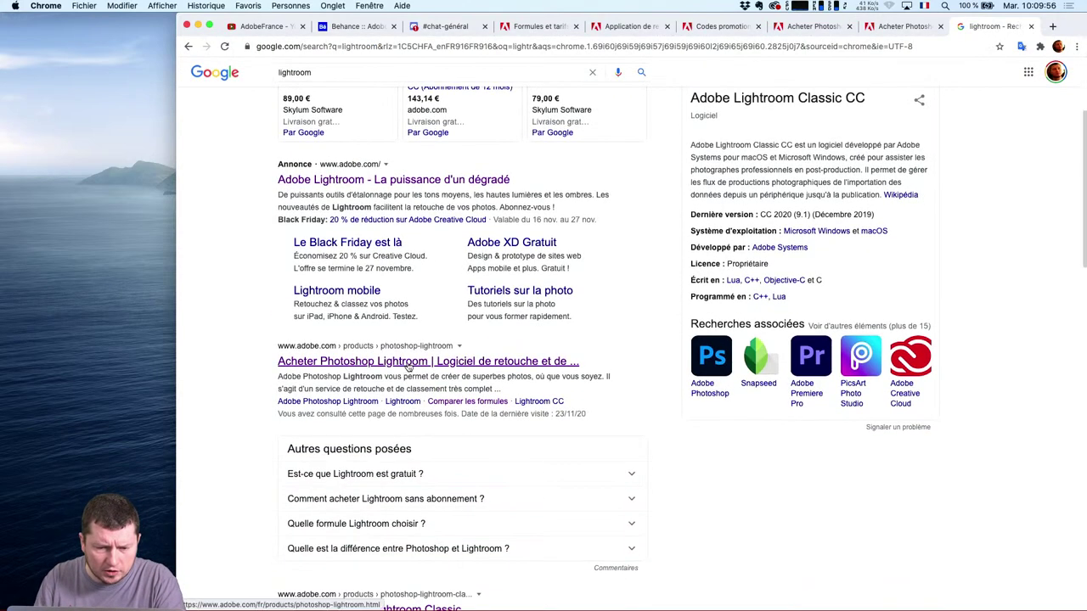
click(411, 368)
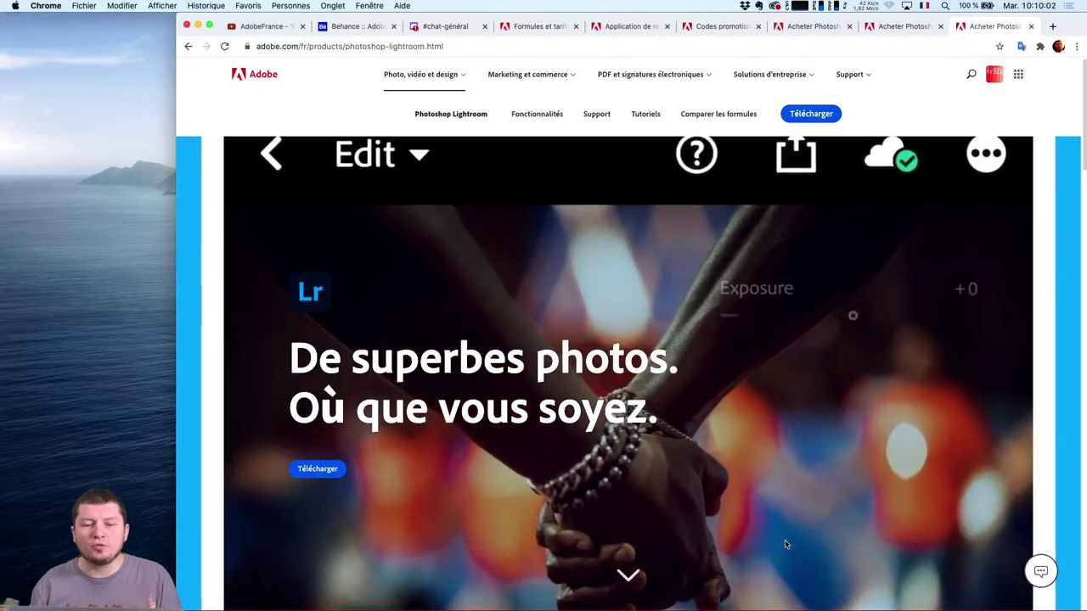
Examine the Photoshop Lightroom page from its opening banner through the editing, photography, inspiration and smart classification sections
scroll(601, 423, down, 2)
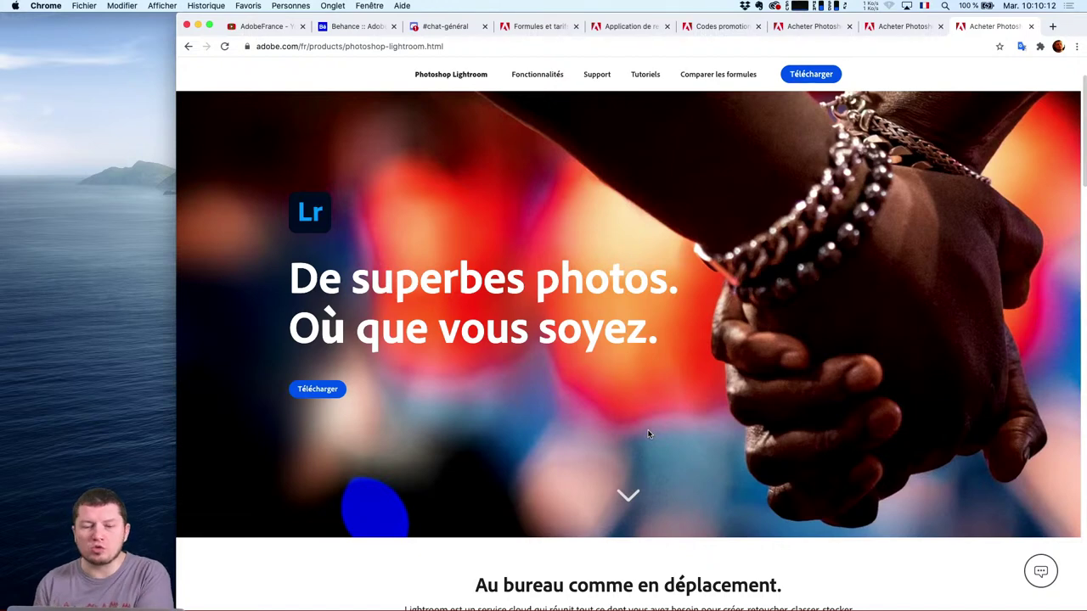
scroll(735, 425, down, 3)
scroll(728, 390, up, 4)
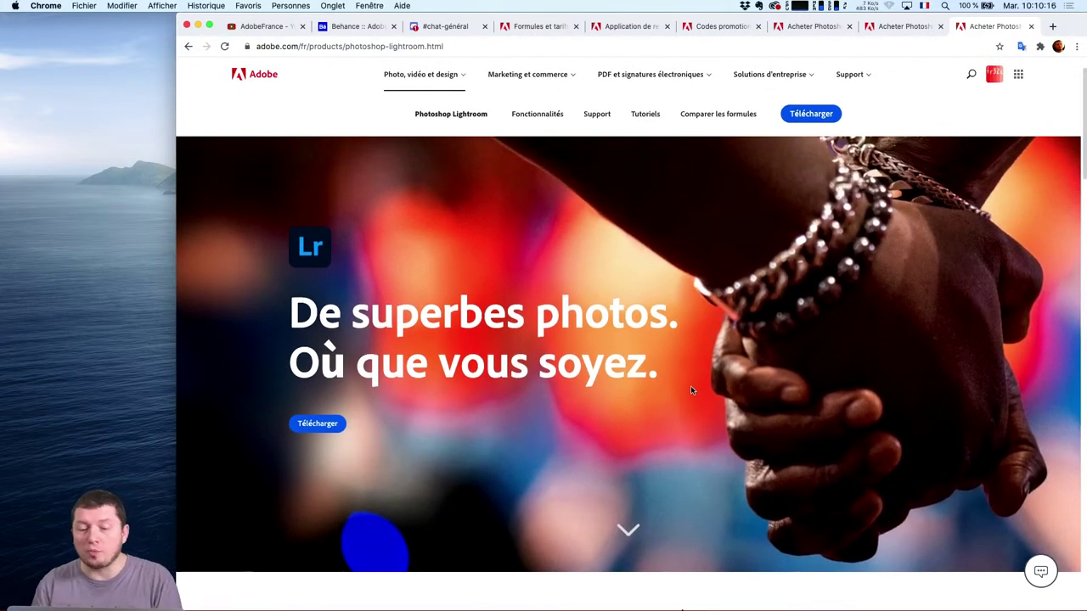
scroll(690, 389, down, 5)
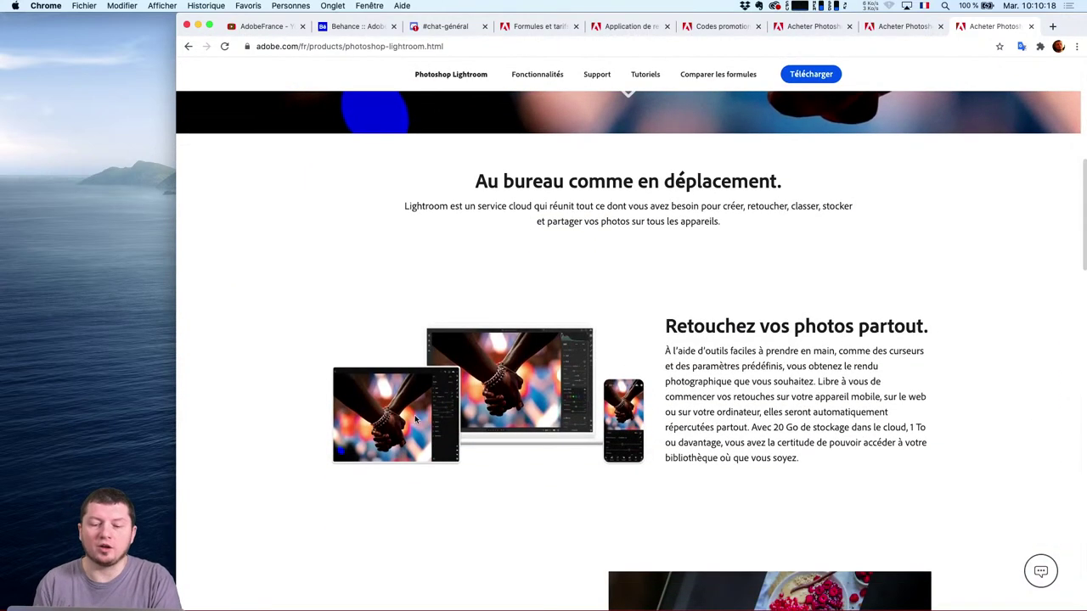
scroll(570, 417, down, 3)
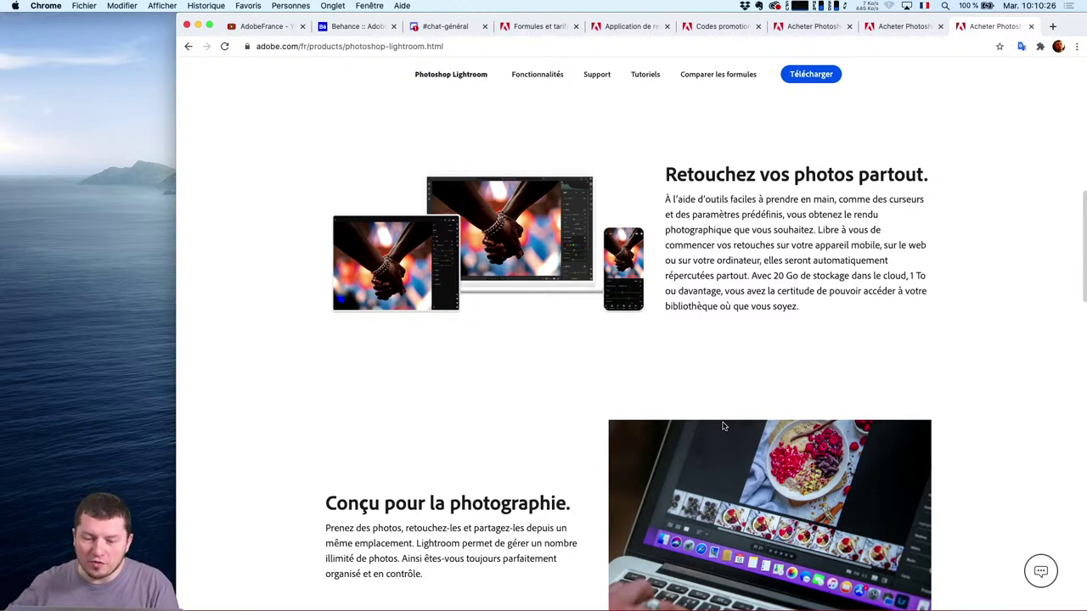
scroll(722, 426, down, 5)
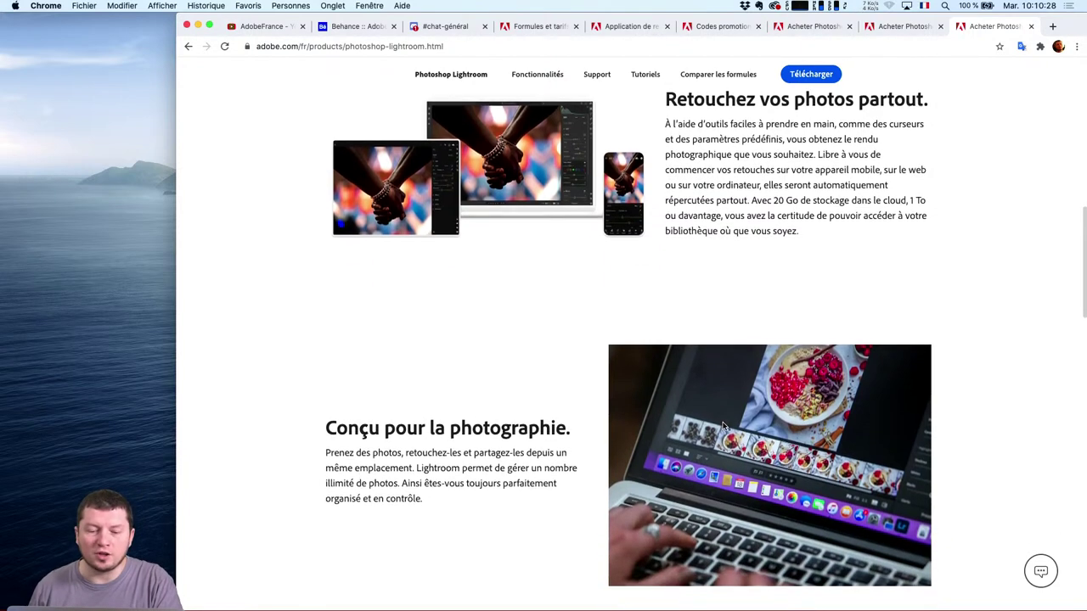
scroll(723, 427, down, 4)
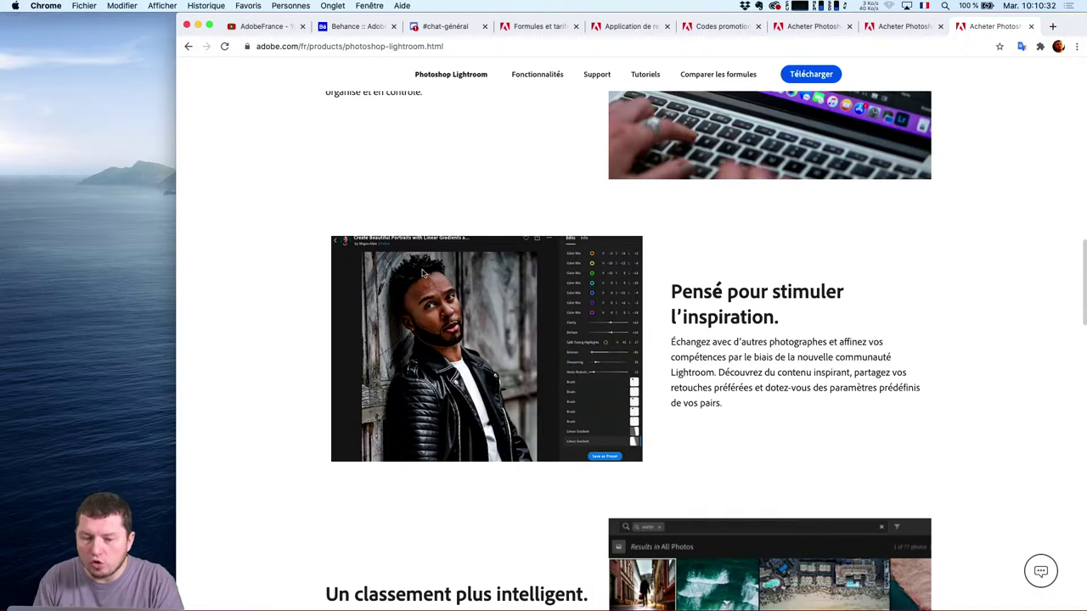
scroll(765, 371, down, 3)
scroll(769, 361, up, 1)
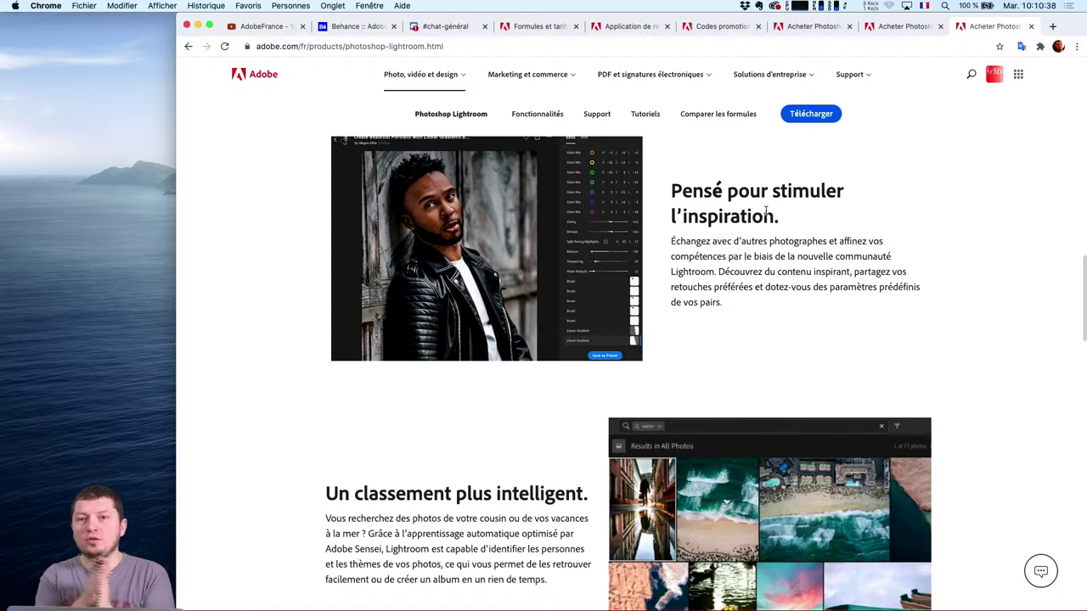
scroll(767, 212, down, 4)
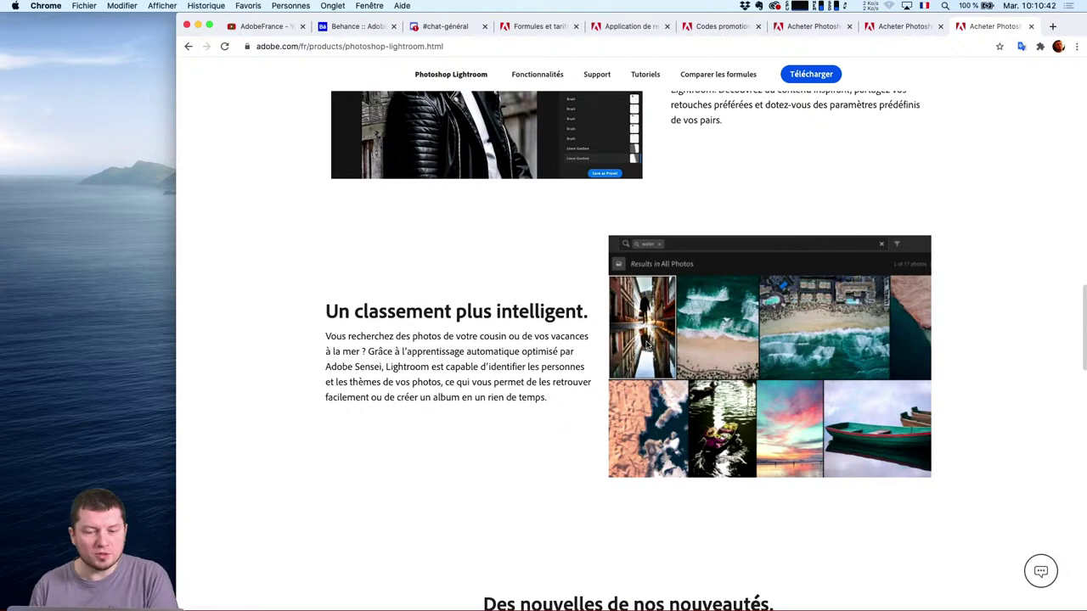
scroll(767, 512, down, 1)
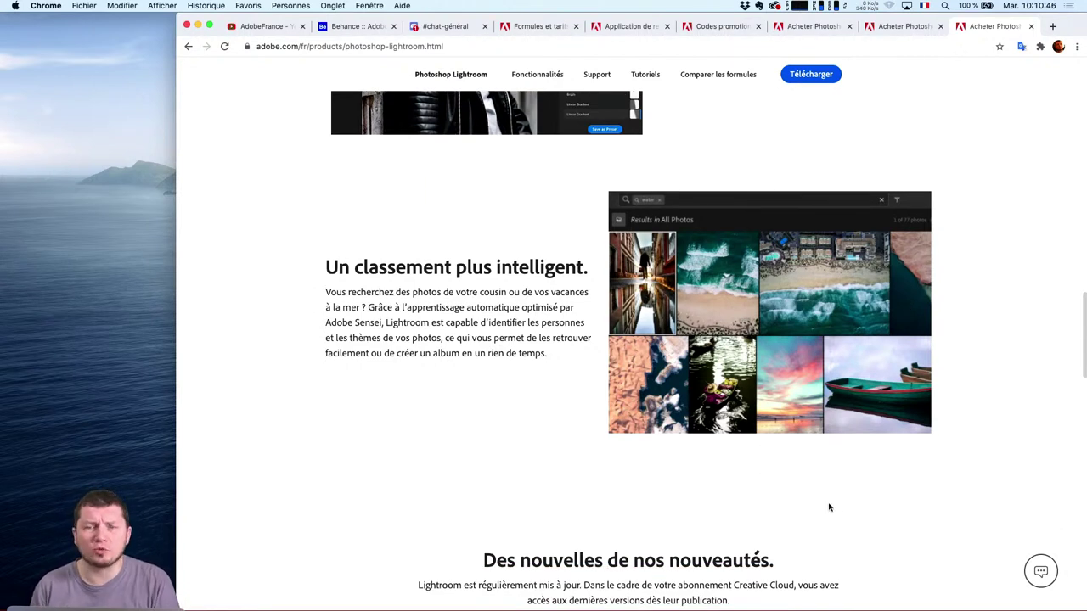
Look through the Des nouvelles de nos nouveautés section, including in-app tutorials, community, Photoshop on iPad integration and colour adjustments
scroll(702, 327, down, 7)
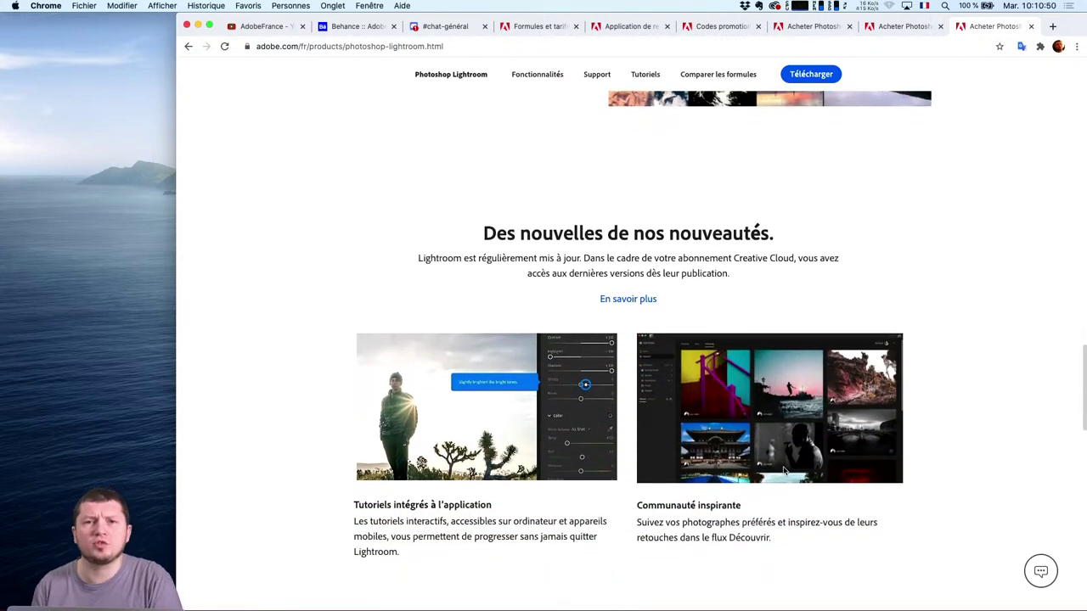
scroll(785, 471, down, 4)
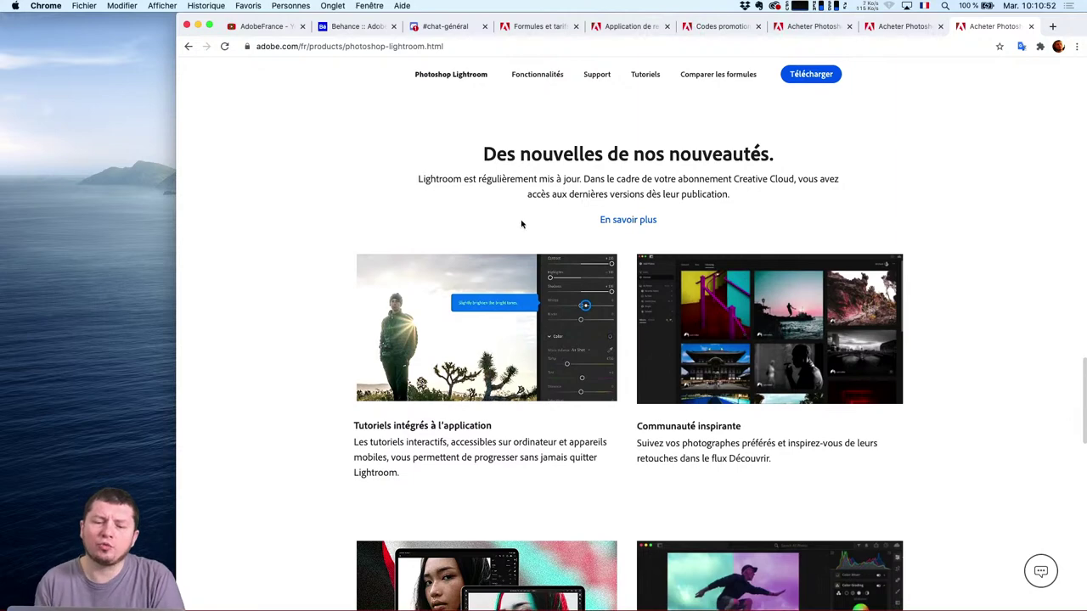
scroll(879, 339, down, 5)
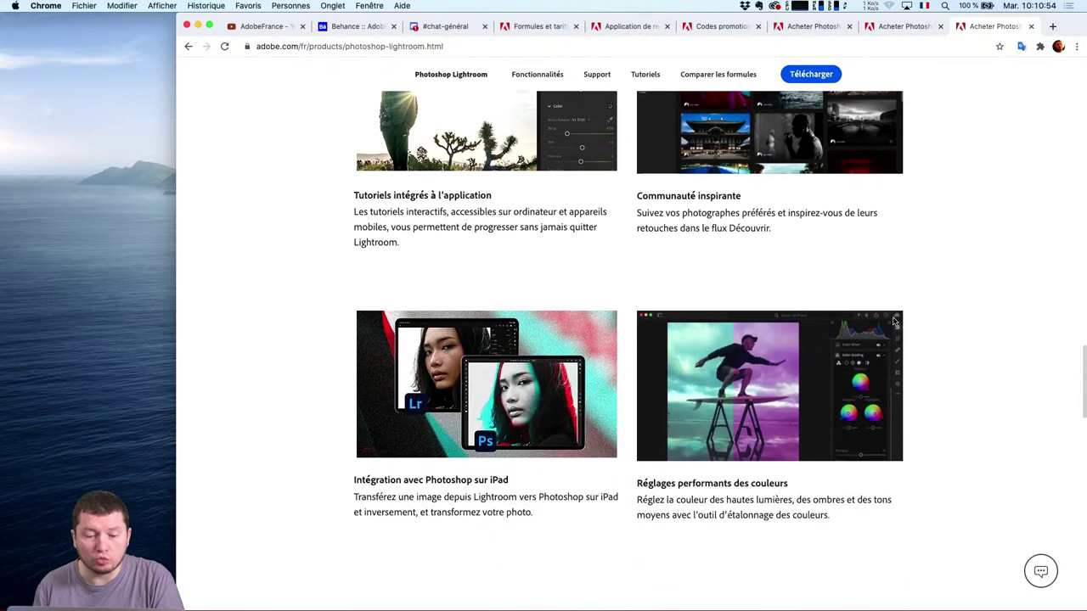
scroll(939, 368, down, 1)
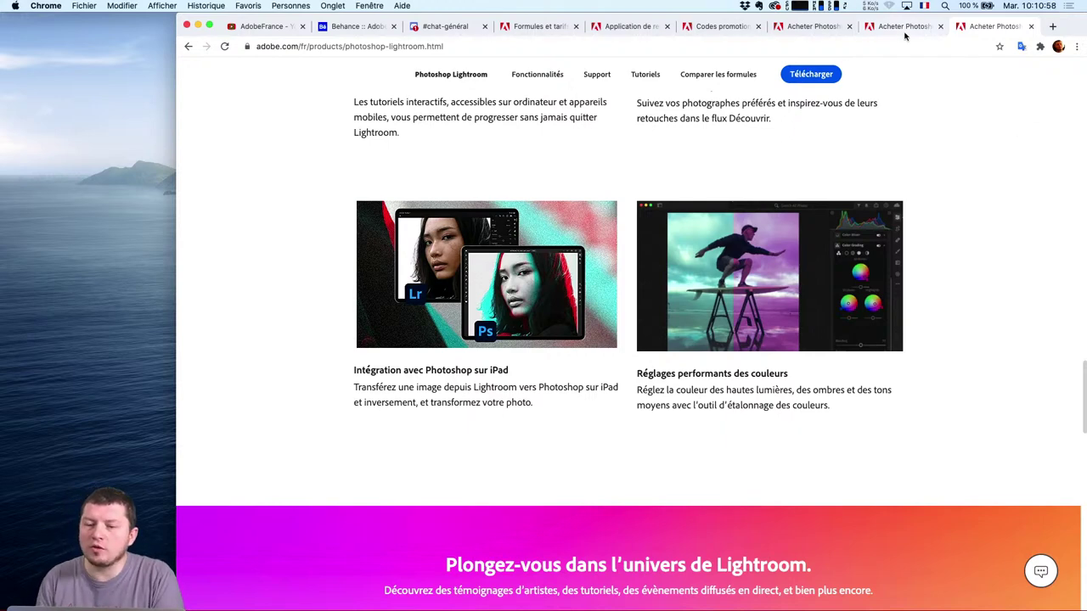
Return to the Lightroom Classic product page and look through its performance, precise adjustments and panorama sections
click(635, 25)
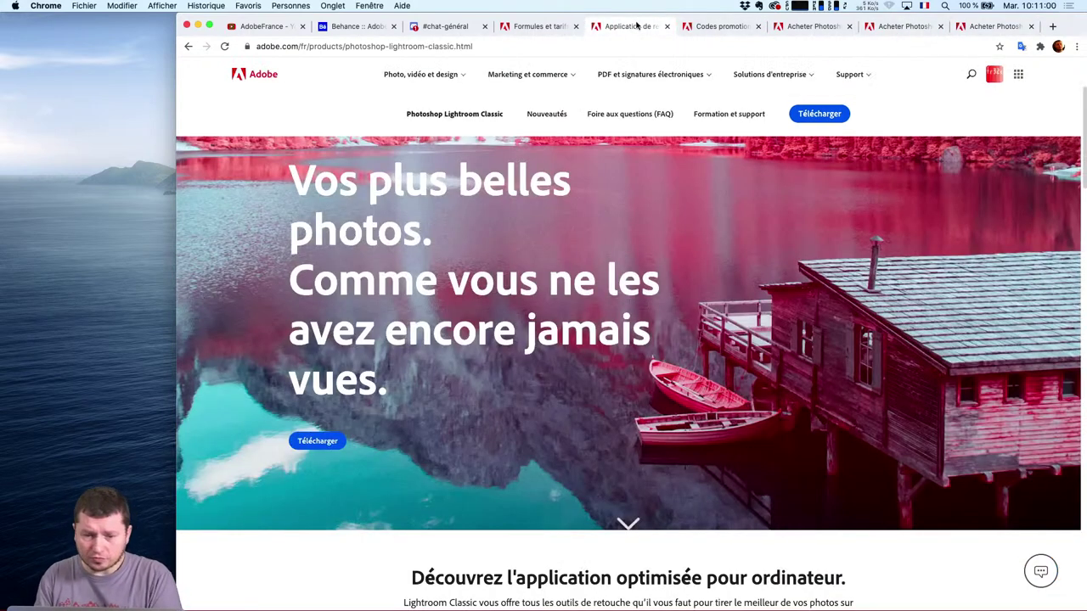
scroll(655, 388, down, 5)
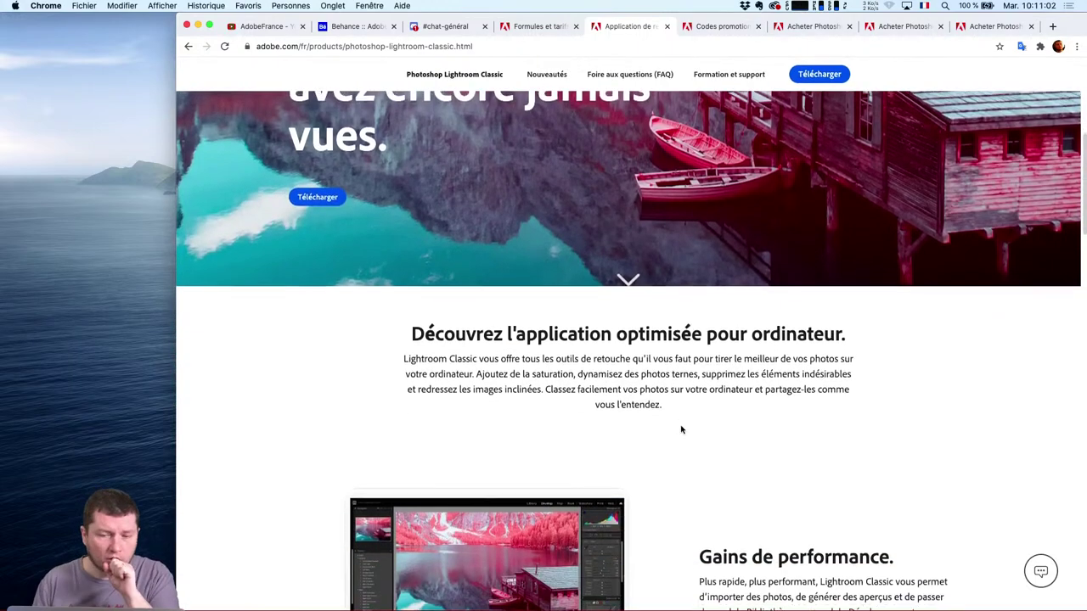
scroll(688, 357, down, 1)
scroll(694, 293, down, 10)
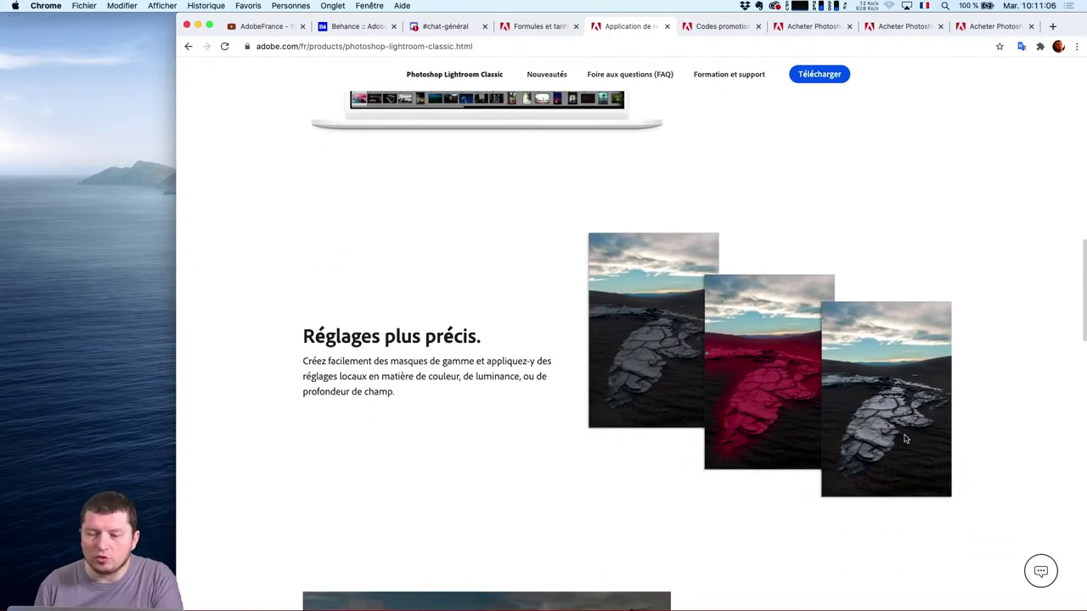
scroll(883, 399, down, 7)
scroll(845, 361, down, 1)
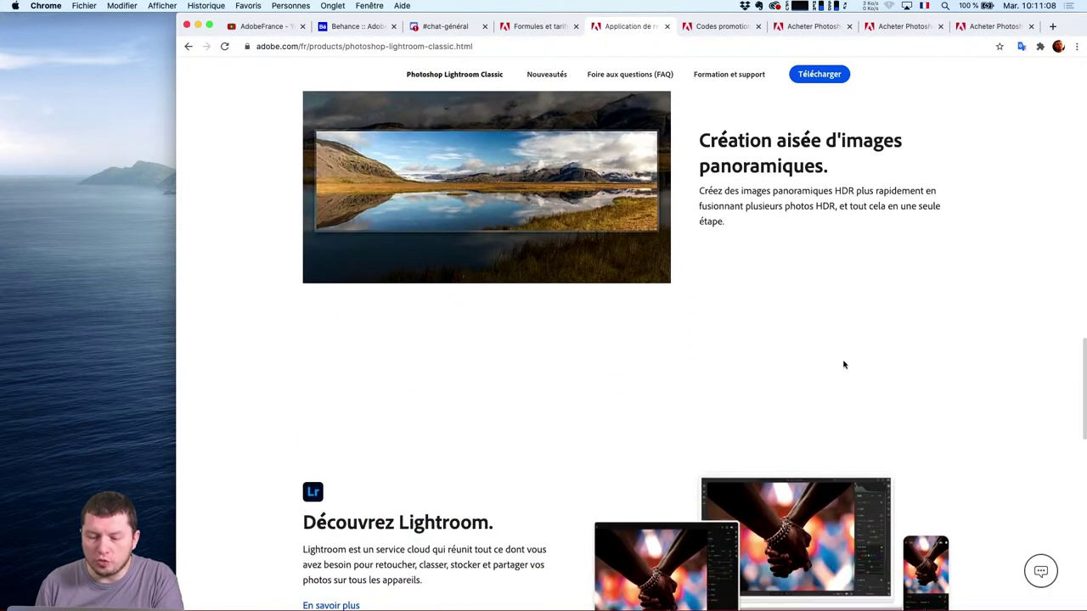
Open the Nouveautés page of Lightroom Classic and view the main new features of the October 2020 version
scroll(556, 127, up, 1)
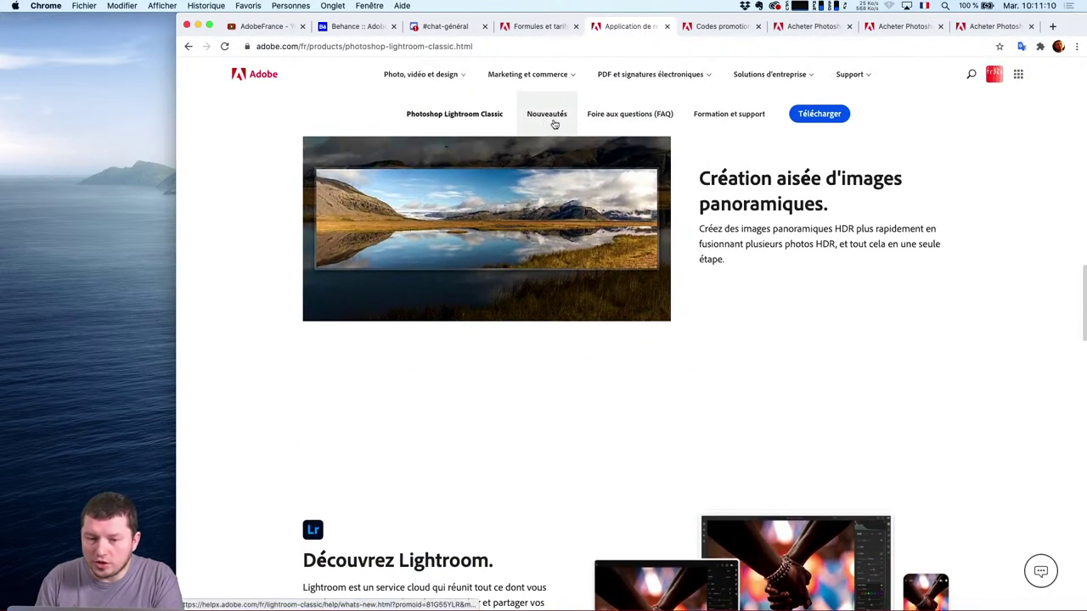
click(548, 116)
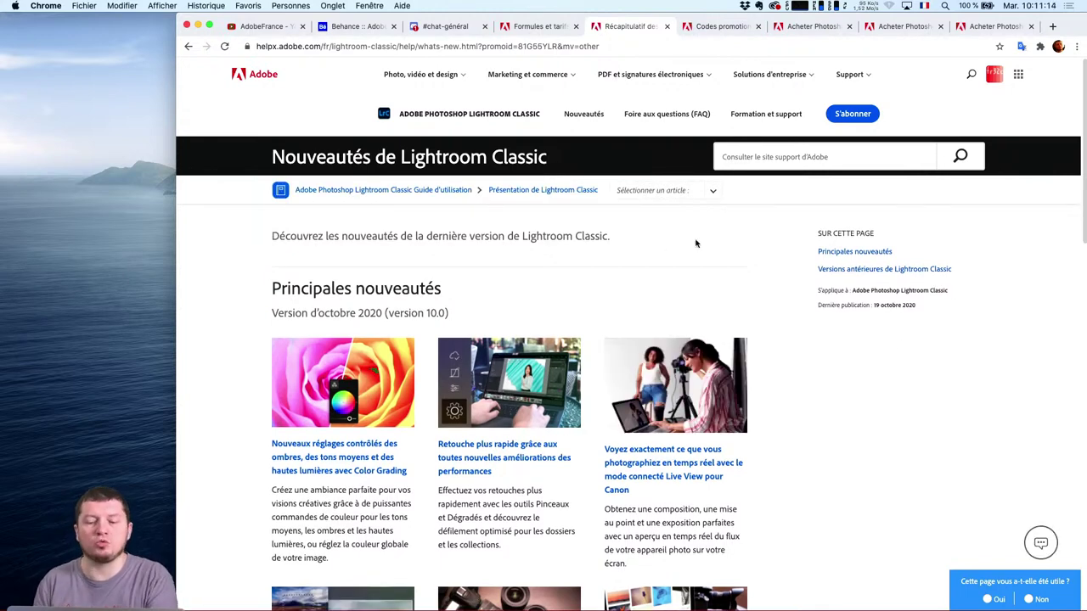
scroll(831, 391, down, 3)
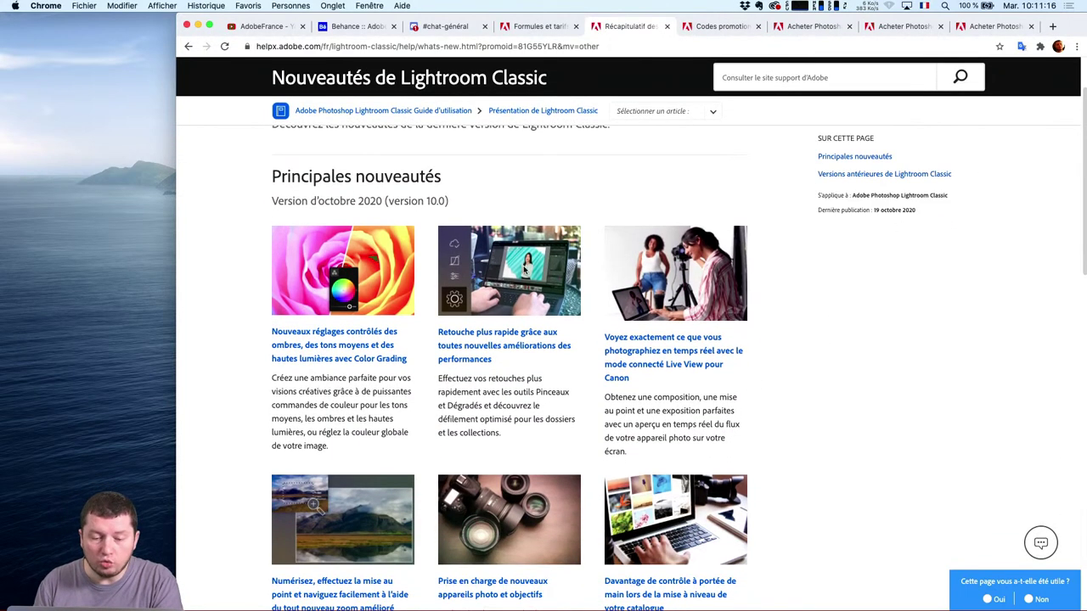
Switch to the Creative Cloud desktop app and show the available updates in its applications section
key(super+Tab)
key(super+Tab)
key(super+Tab)
key(super+Tab)
key(super+Tab)
key(super+Tab)
key(super+Tab)
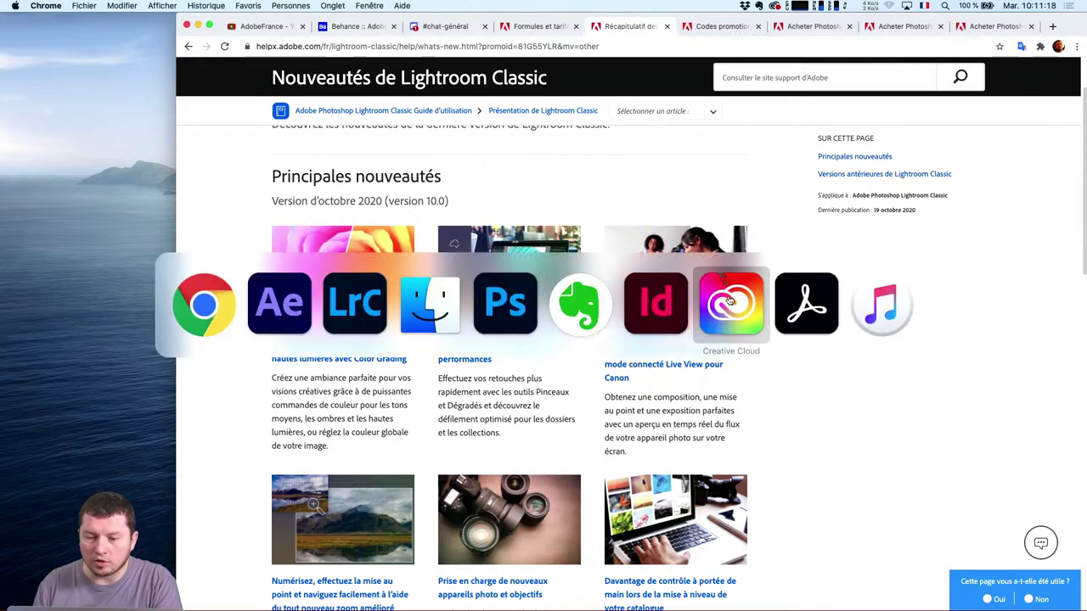
click(776, 40)
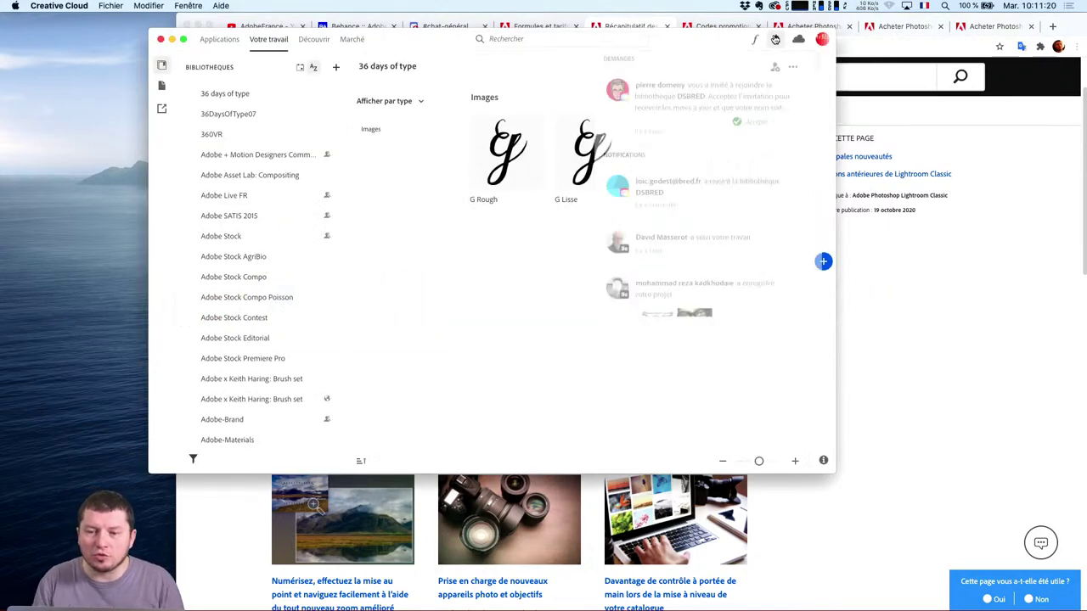
click(219, 40)
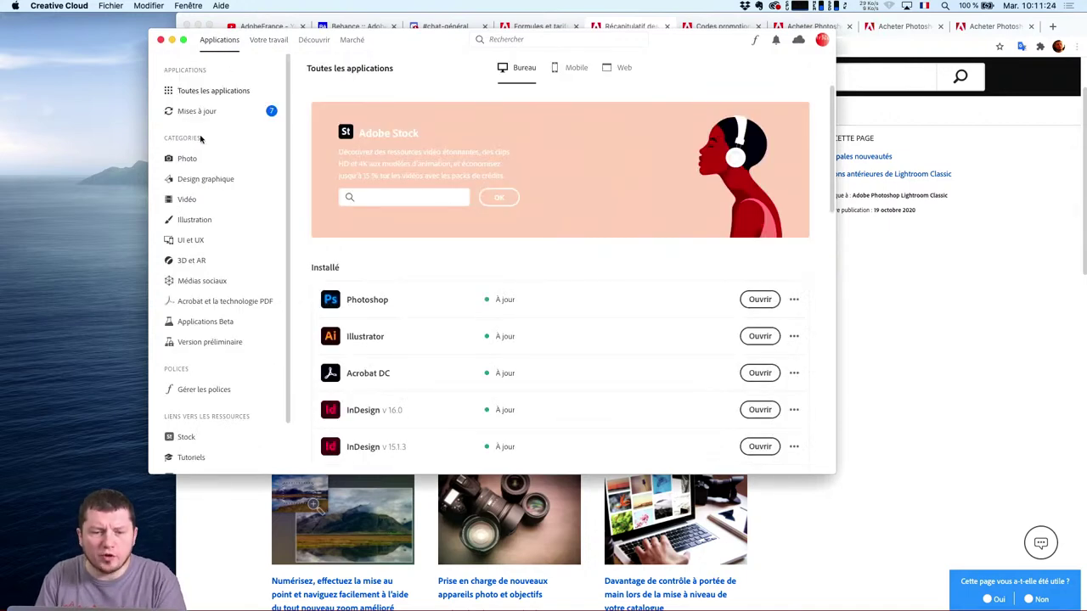
click(220, 117)
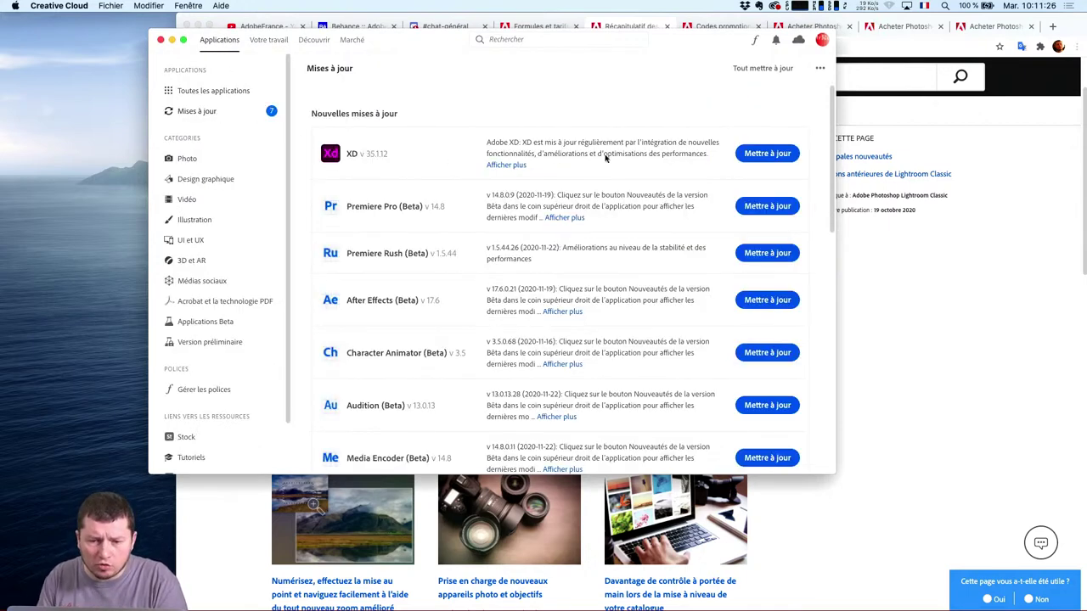
Show the Photo category of applications and browse from Lightroom and Photoshop down to Lightroom Classic
click(194, 161)
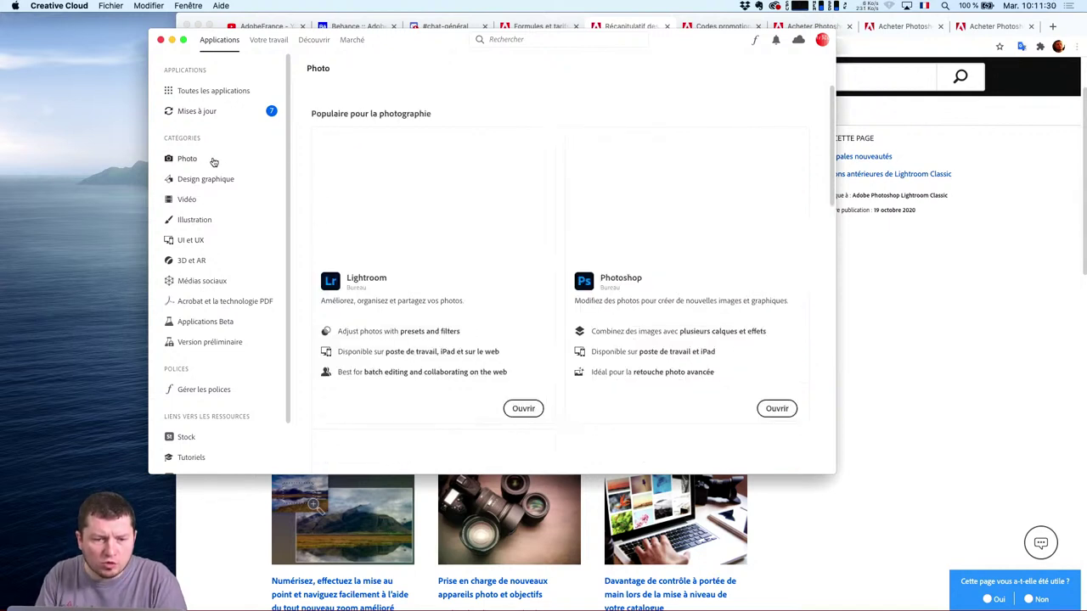
mouse_move(507, 218)
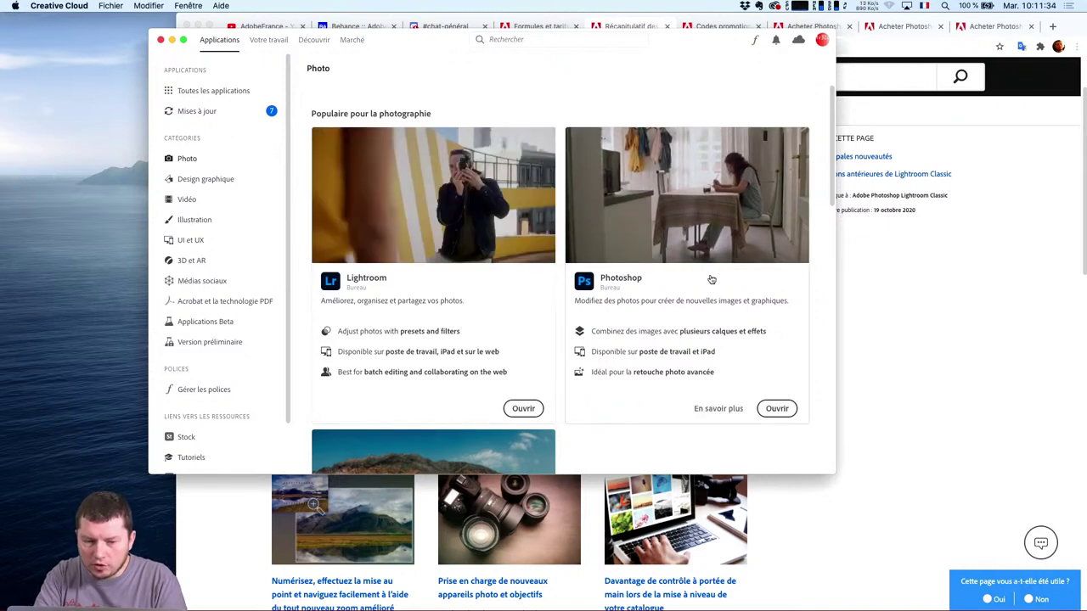
scroll(679, 281, down, 5)
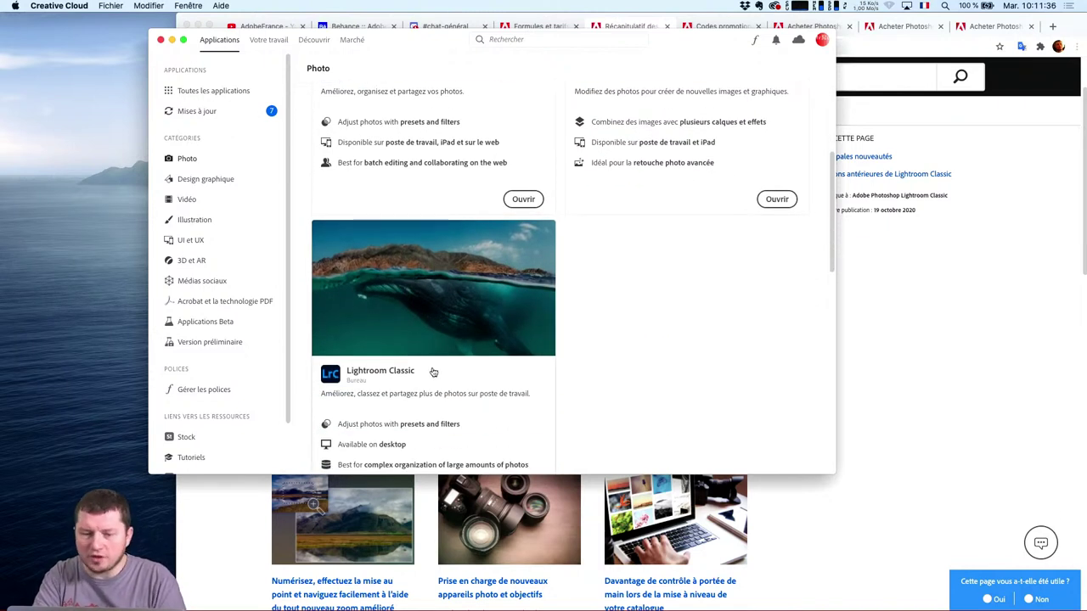
scroll(433, 372, down, 3)
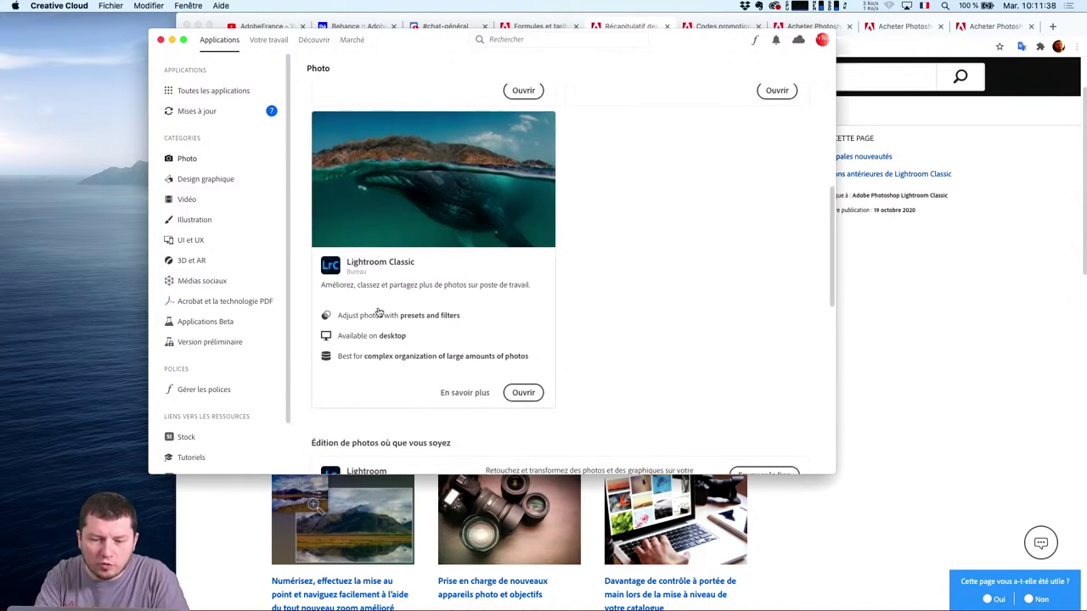
Open the Lightroom Classic details in Creative Cloud and look through its courses and the Créé avec Lightroom Classic gallery
click(454, 392)
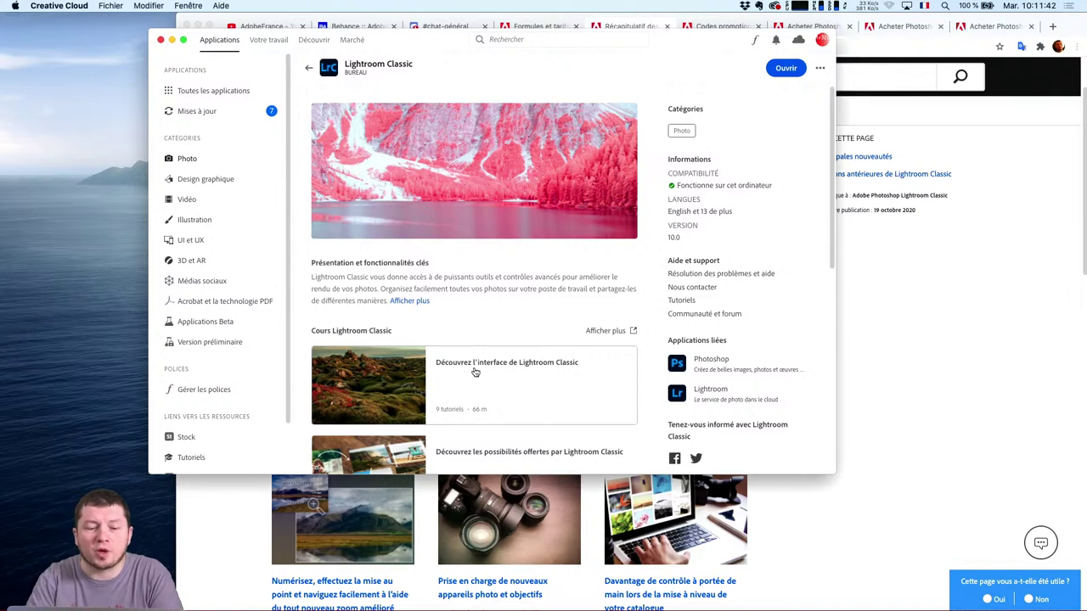
scroll(623, 372, down, 5)
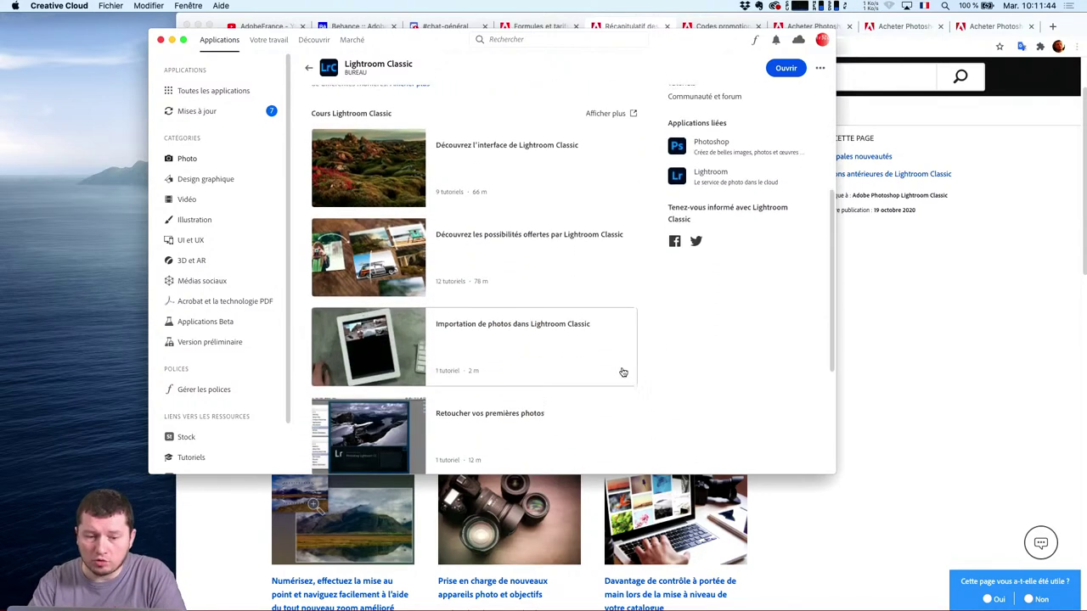
scroll(623, 372, down, 4)
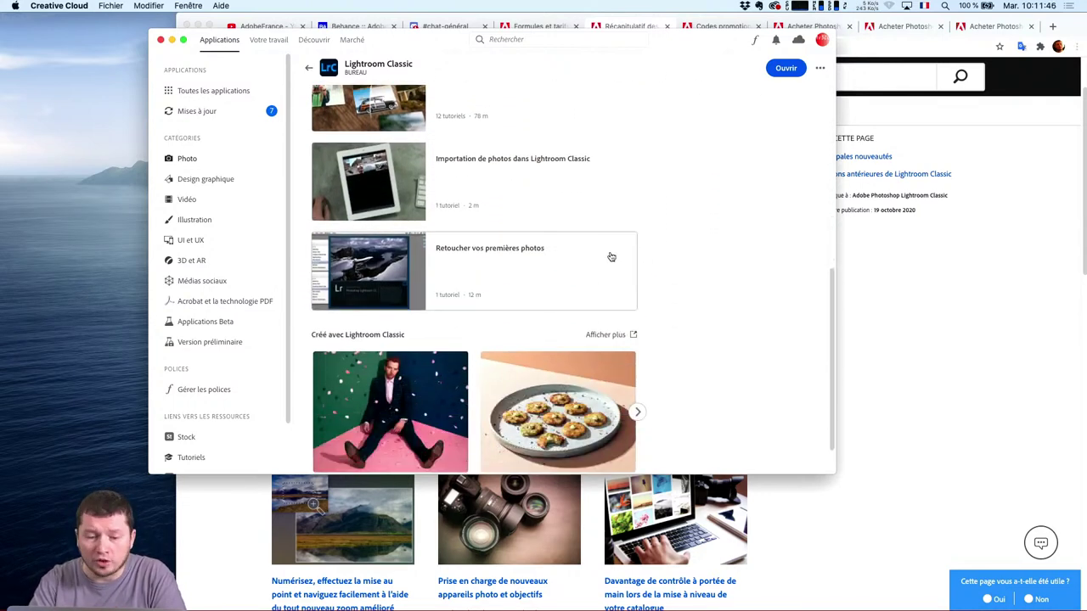
scroll(526, 395, down, 1)
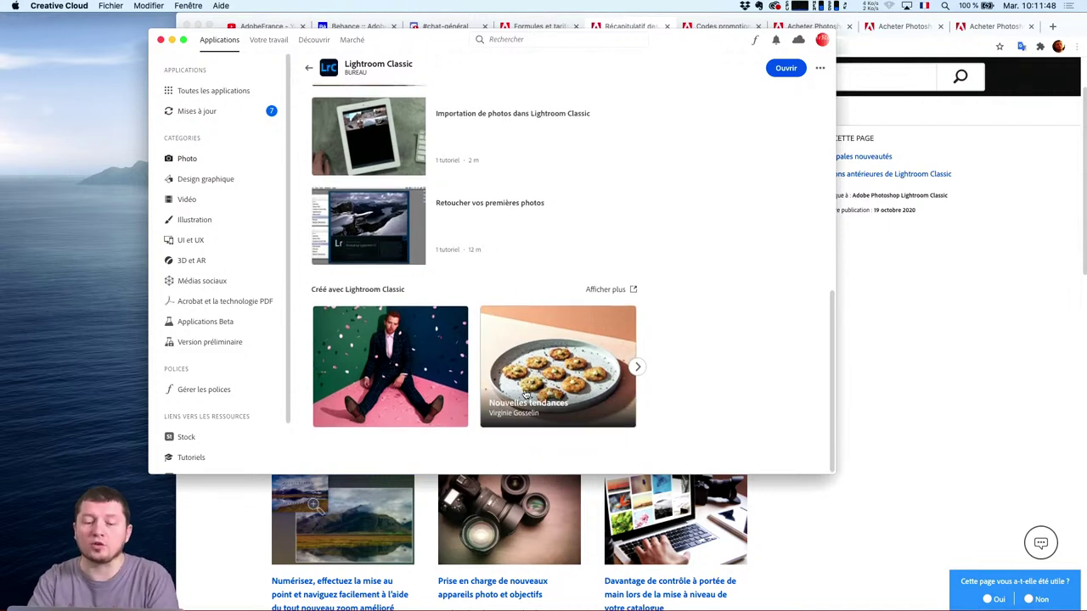
click(637, 367)
Show more of the Créé avec Lightroom Classic works on Behance and browse the Lightroom gallery
click(621, 290)
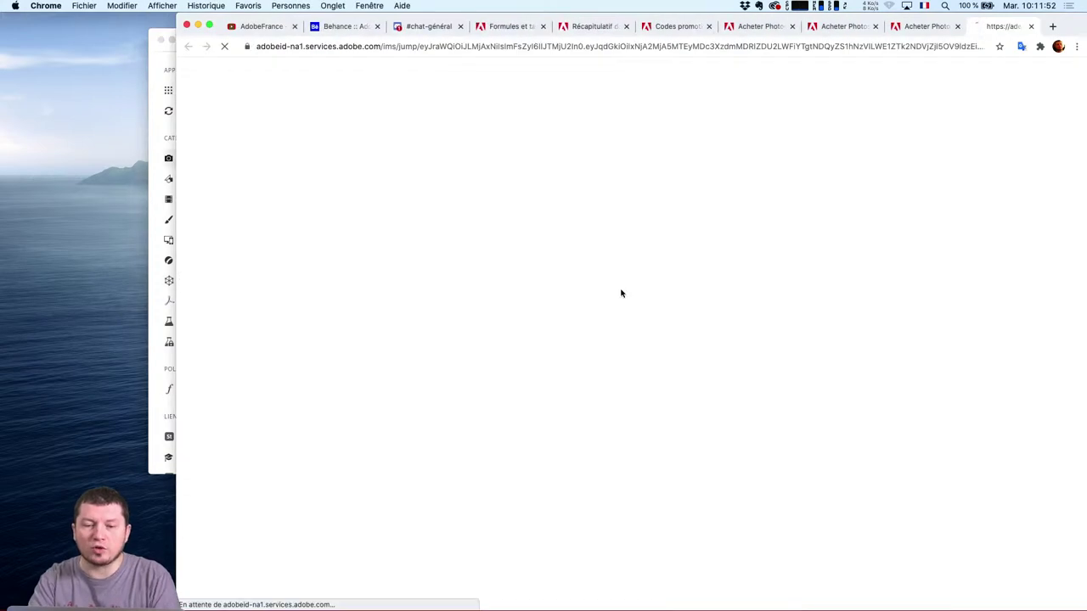
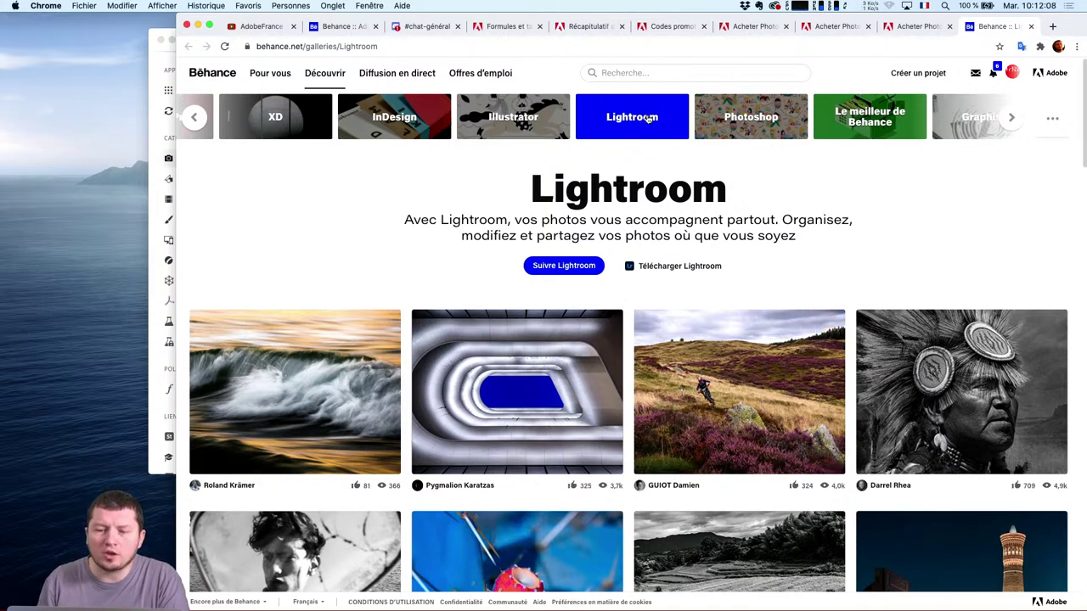
scroll(646, 136, down, 3)
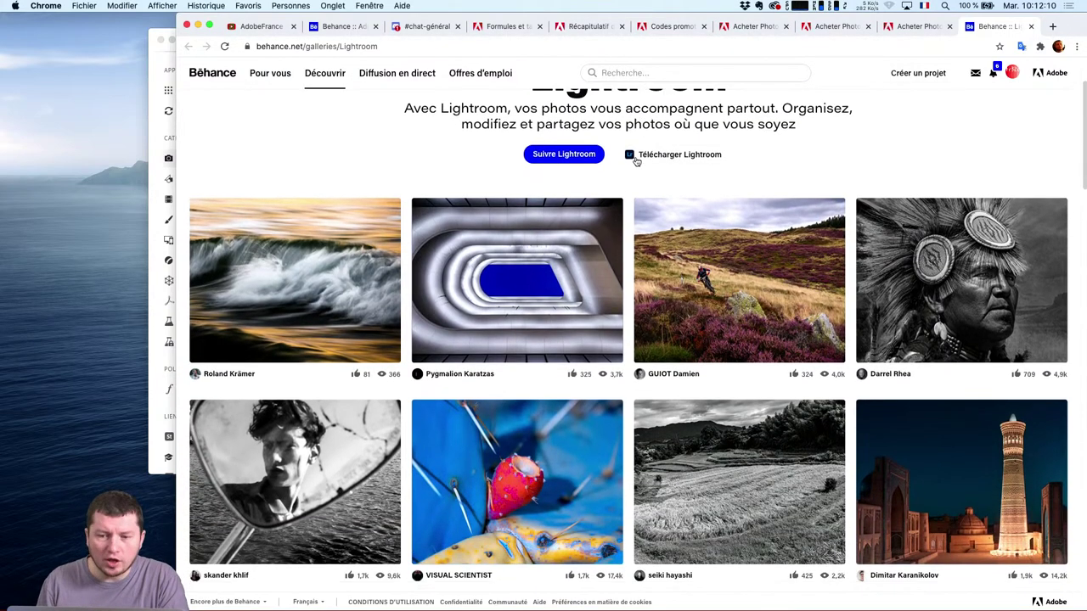
scroll(554, 364, down, 1)
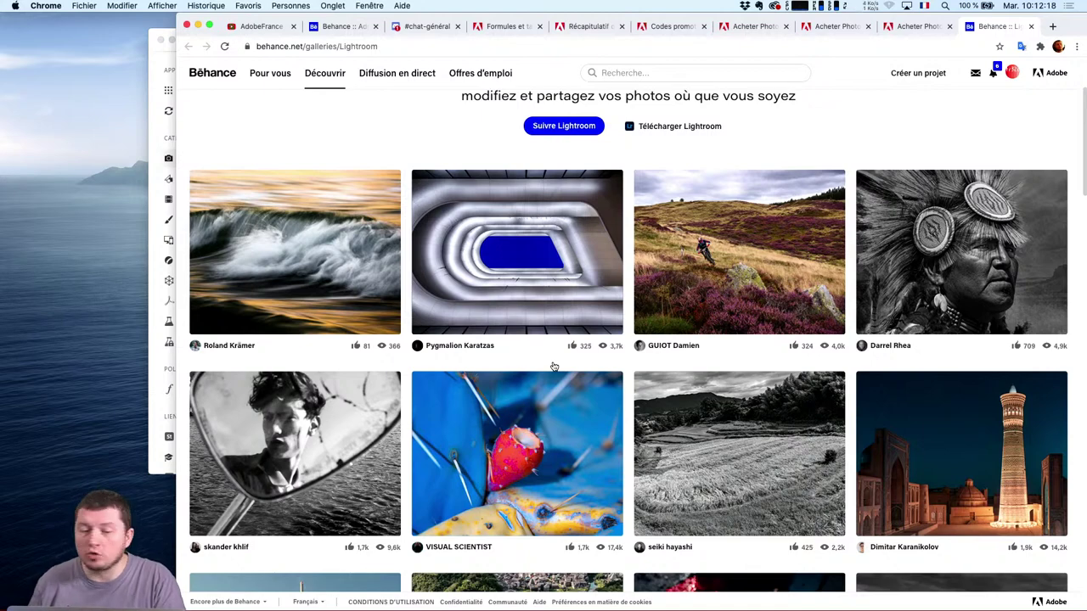
scroll(554, 367, down, 5)
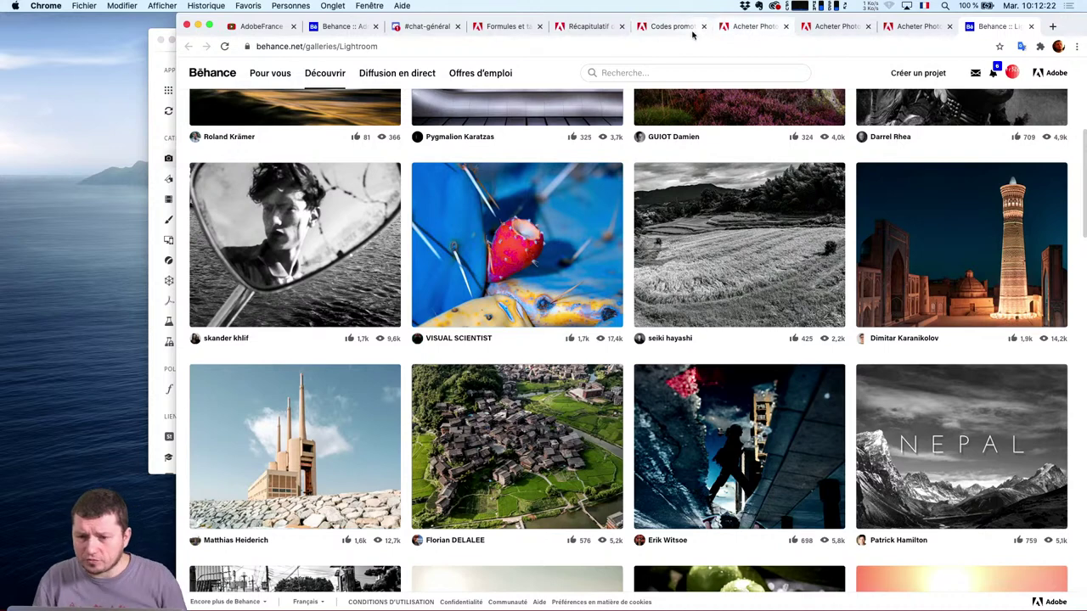
Return to the Creative Cloud plans page and open the comparison of the photo plans
click(828, 26)
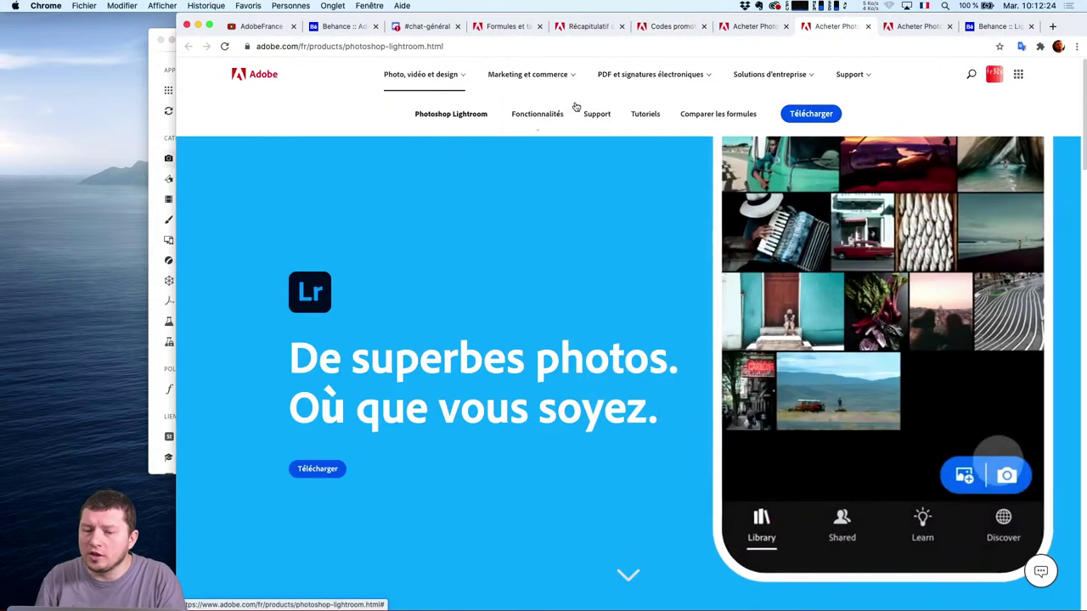
click(926, 26)
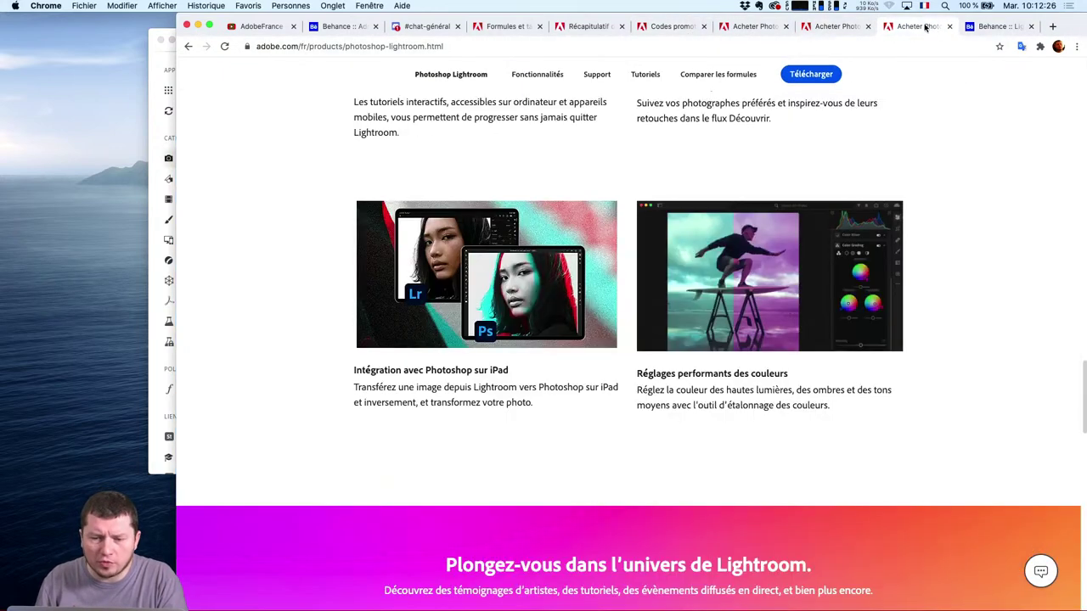
scroll(817, 209, up, 15)
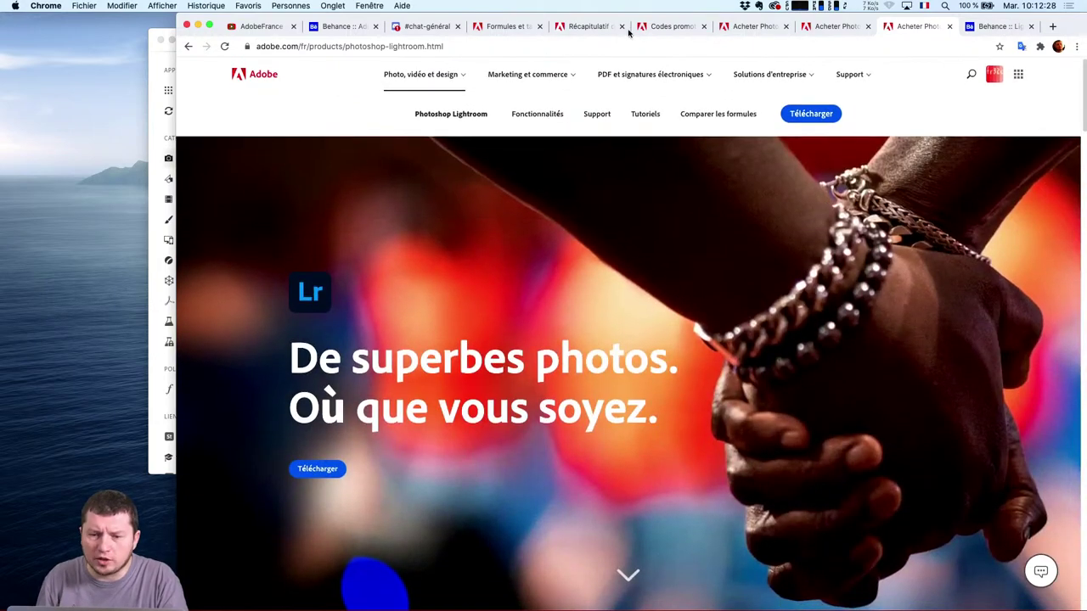
click(505, 27)
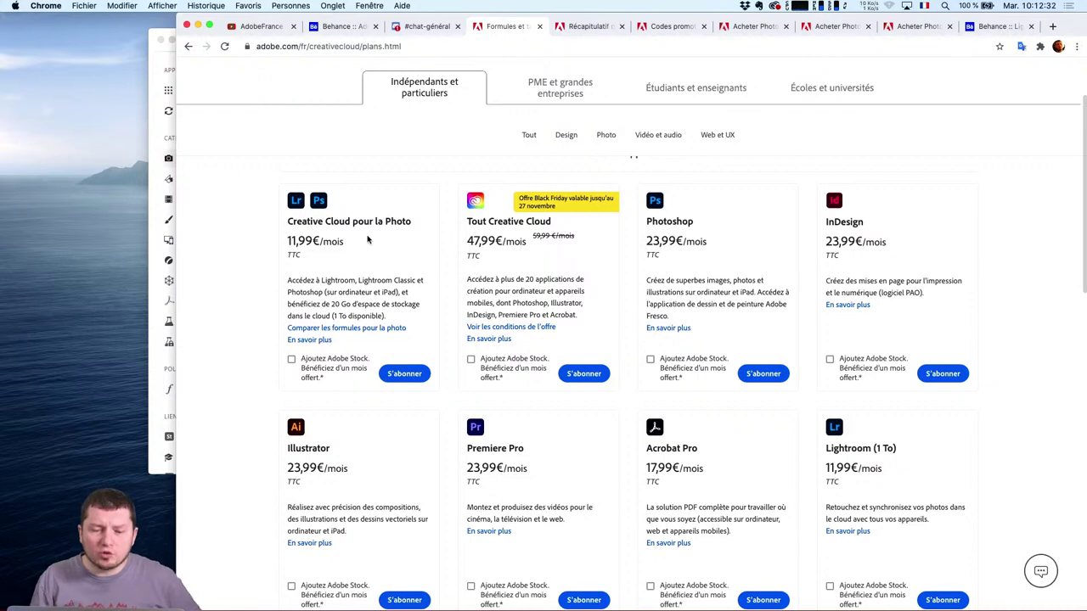
click(353, 328)
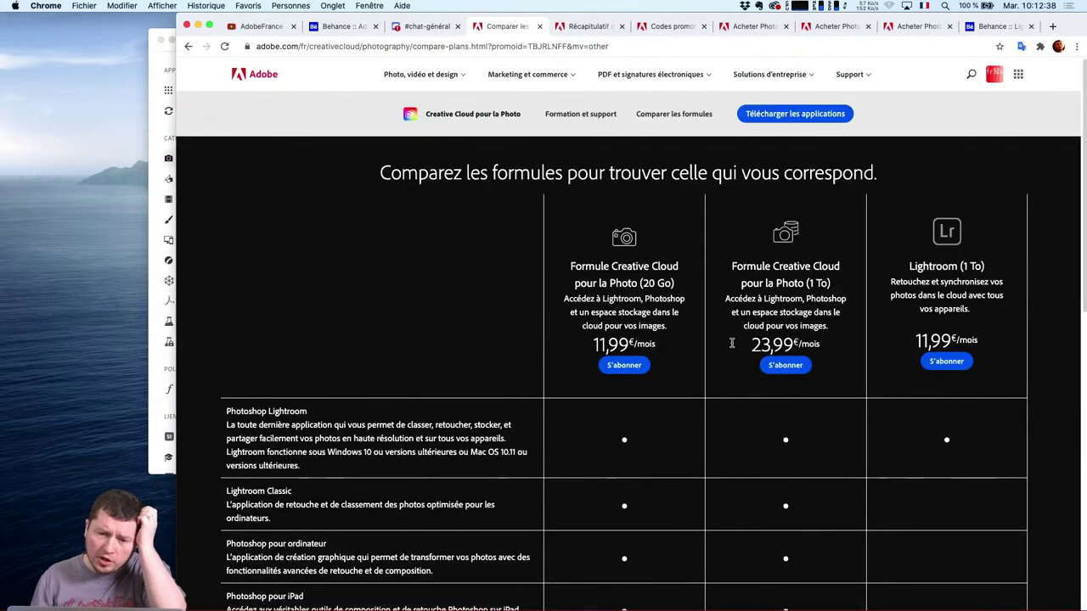
Examine the photo plan comparison table, covering the included applications, Adobe Spark, Adobe Portfolio and the cloud storage space
scroll(702, 286, down, 2)
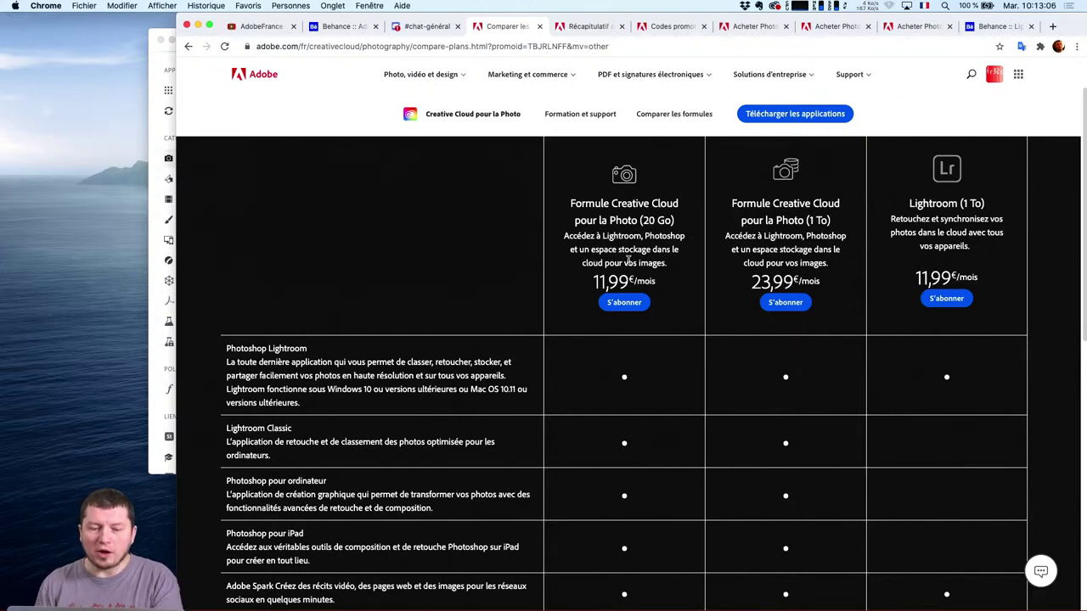
scroll(733, 342, down, 2)
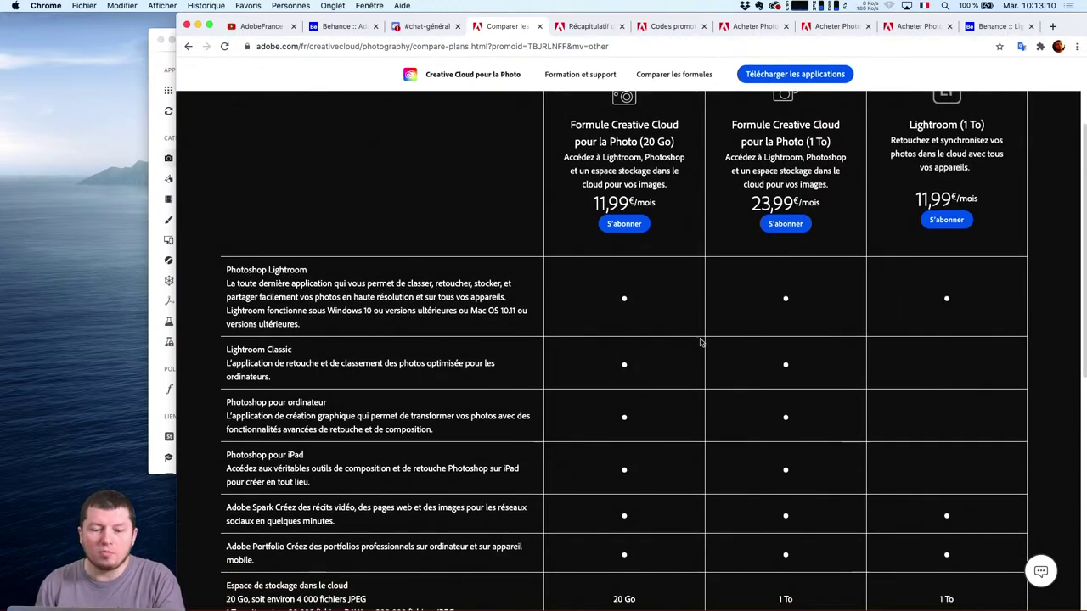
scroll(701, 342, down, 2)
scroll(632, 264, down, 2)
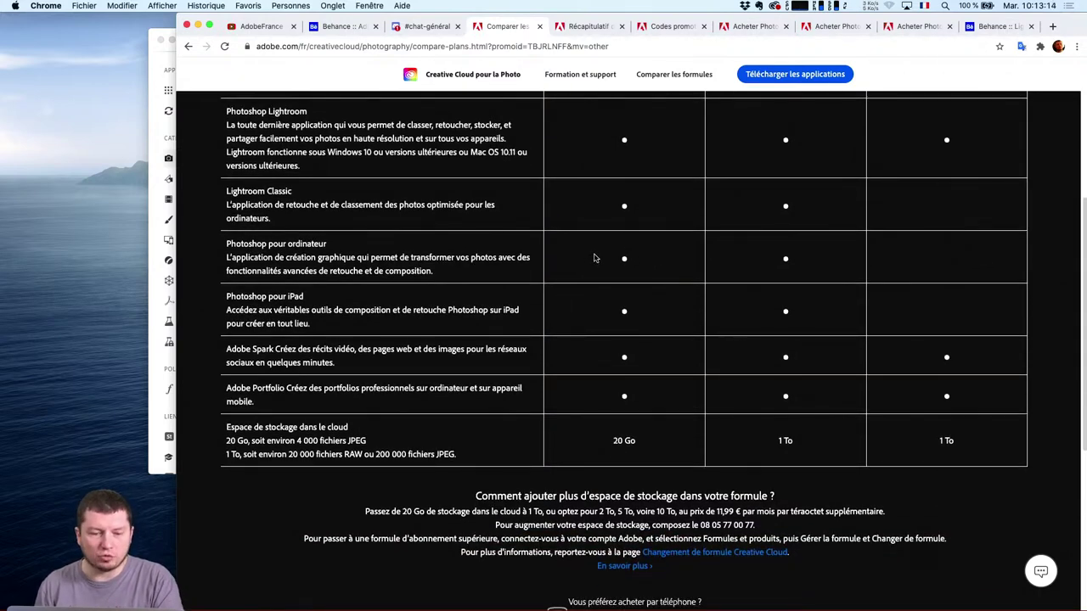
scroll(617, 229, down, 3)
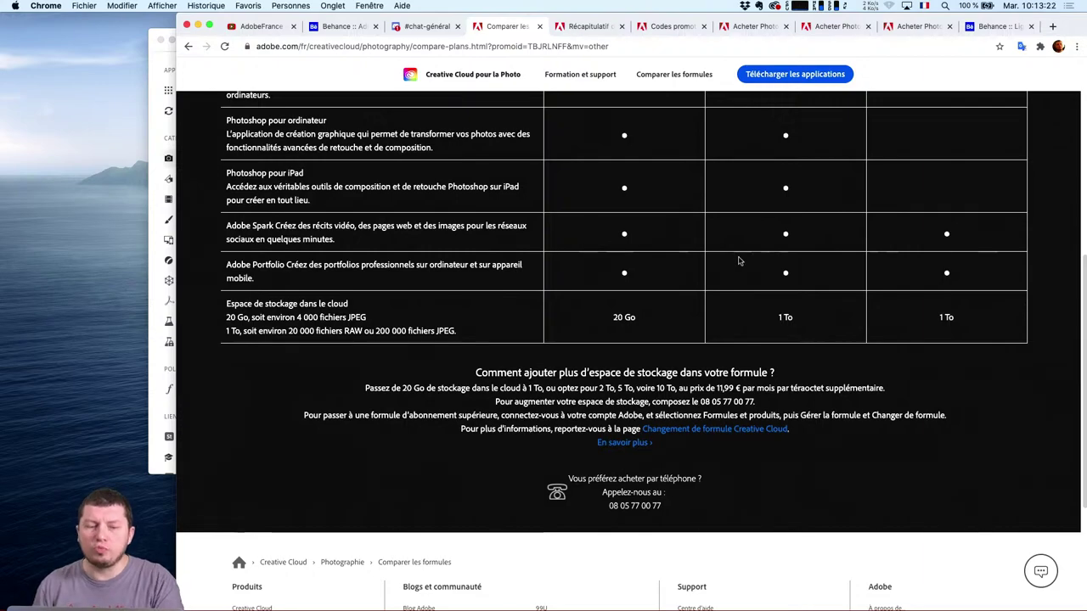
scroll(739, 261, up, 5)
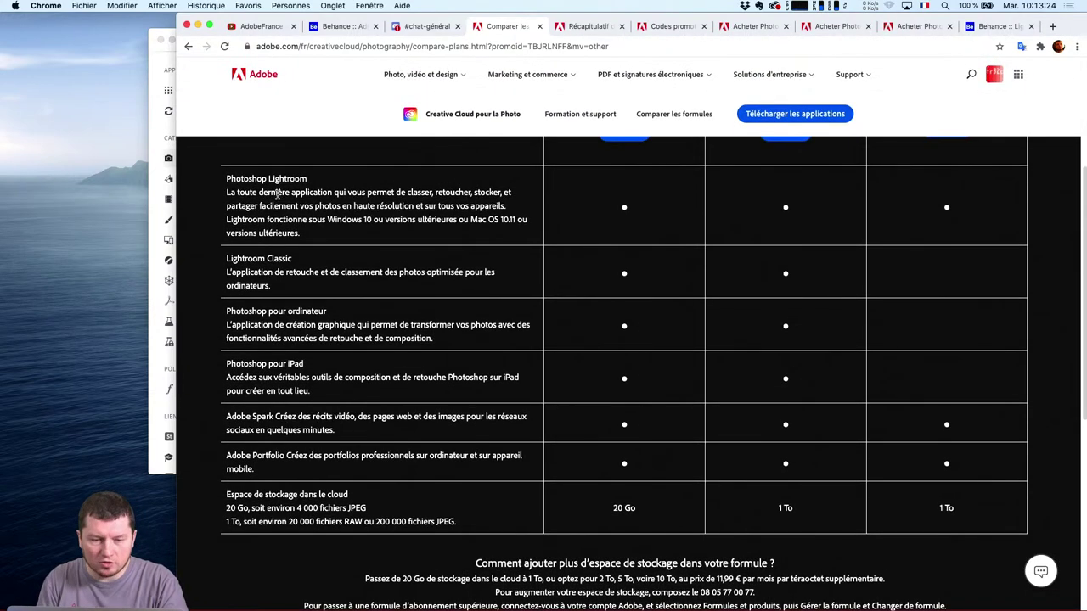
scroll(437, 357, down, 4)
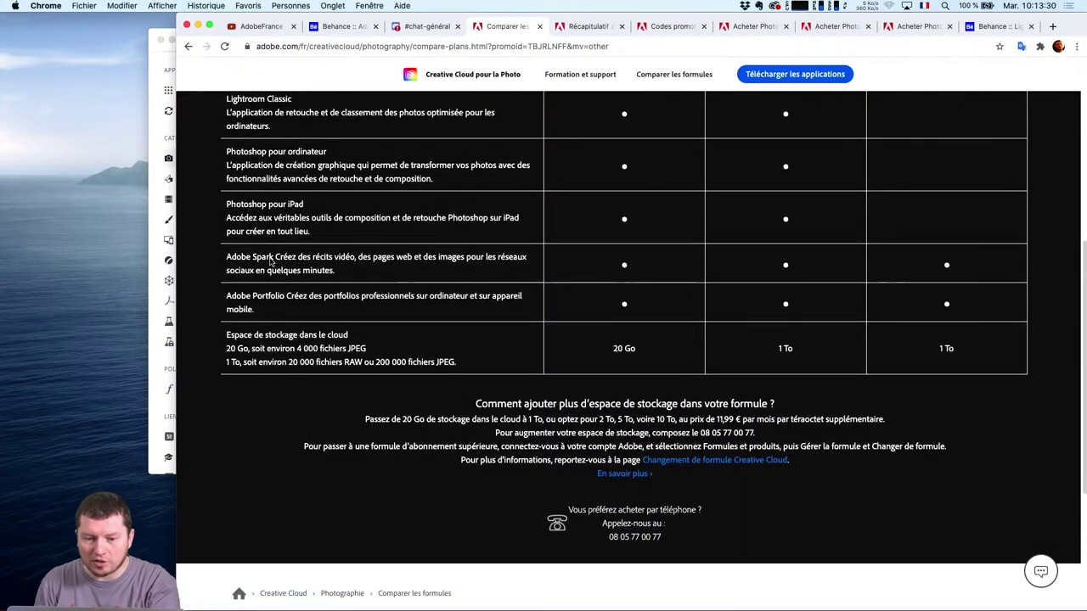
Open spark.adobe.com in a new tab, look over the home page projects and templates, and dismiss the notification request
key(super+t)
text(spark)
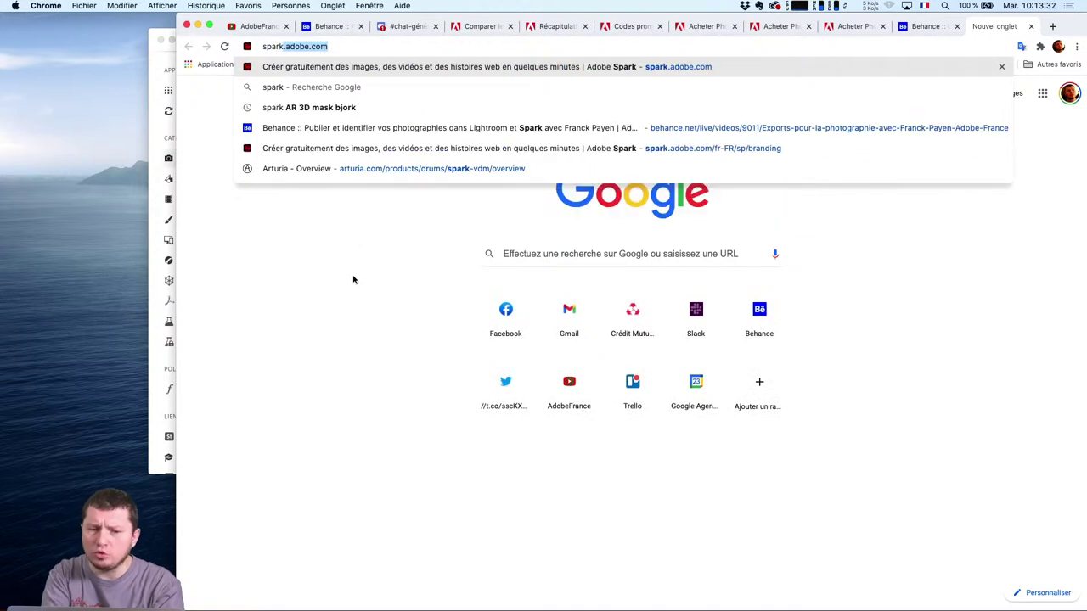
key(Return)
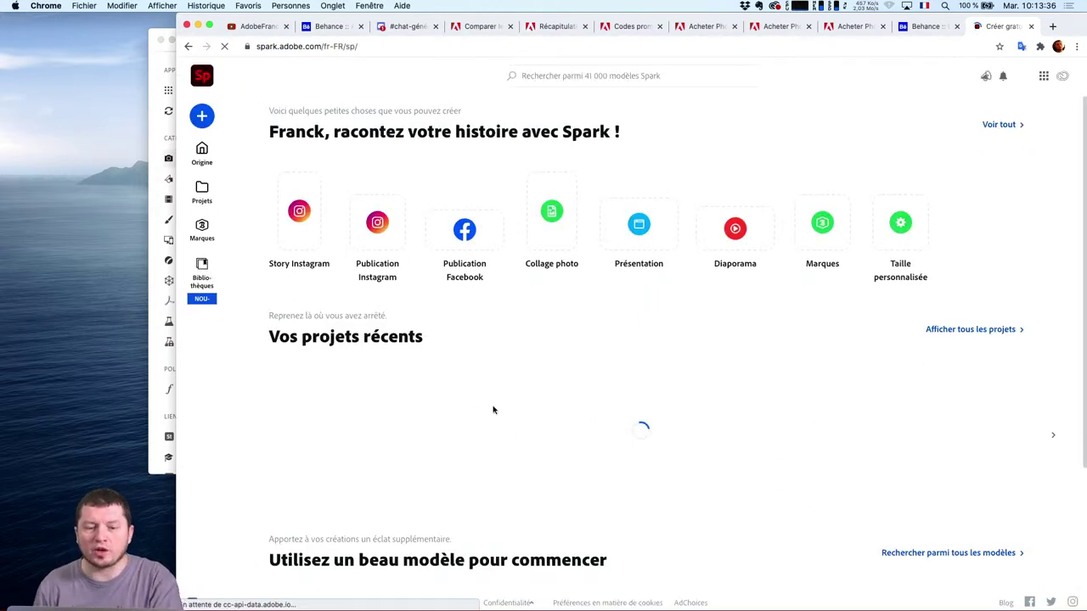
scroll(434, 355, down, 2)
scroll(434, 355, down, 3)
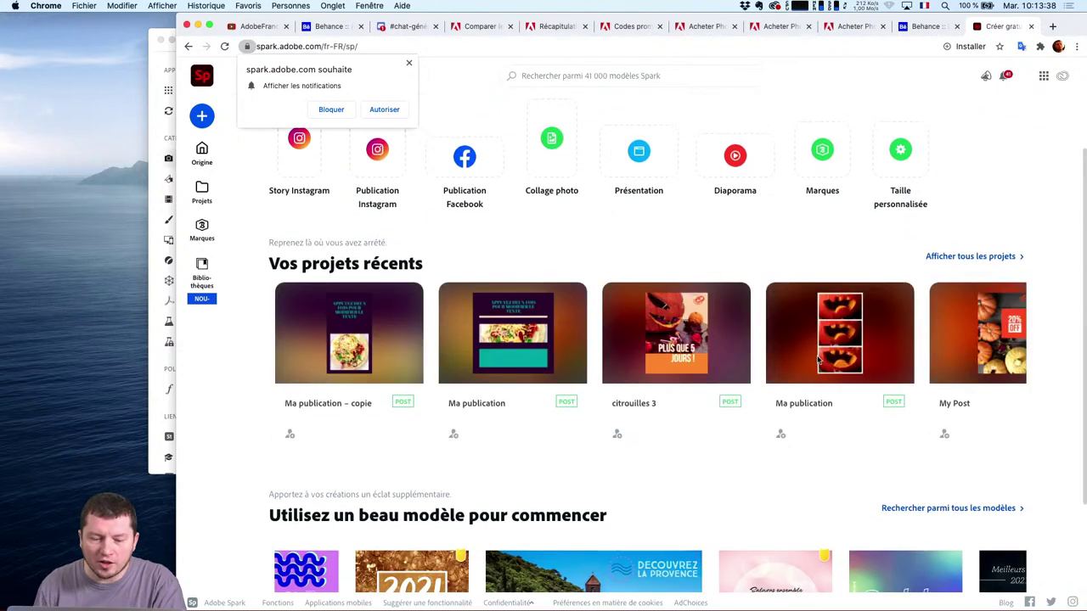
scroll(719, 383, up, 5)
click(410, 63)
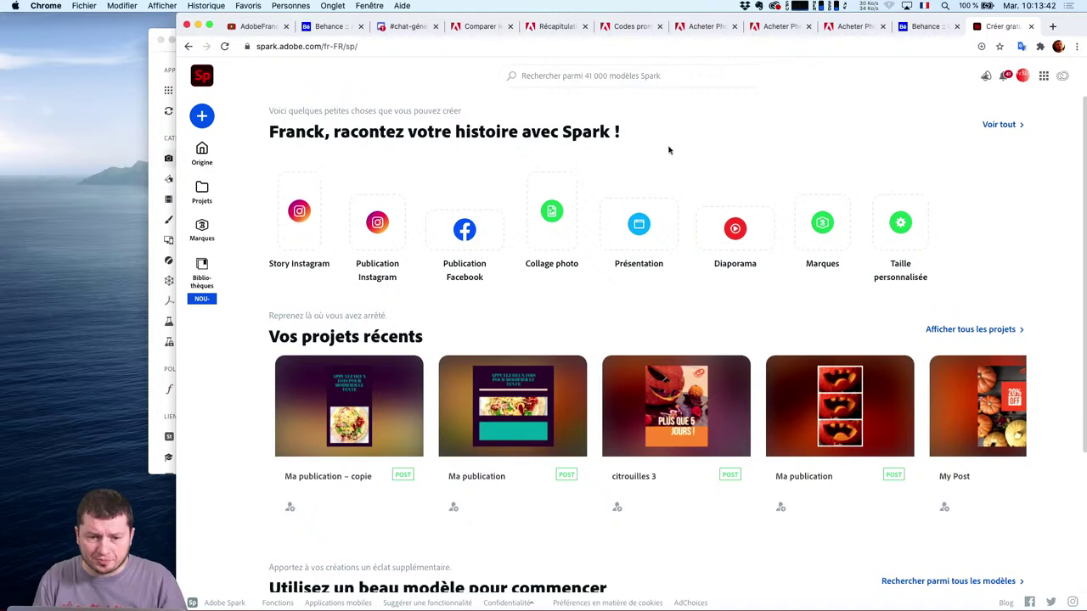
Show all Adobe Spark project types and browse the illustration and web page categories
click(997, 124)
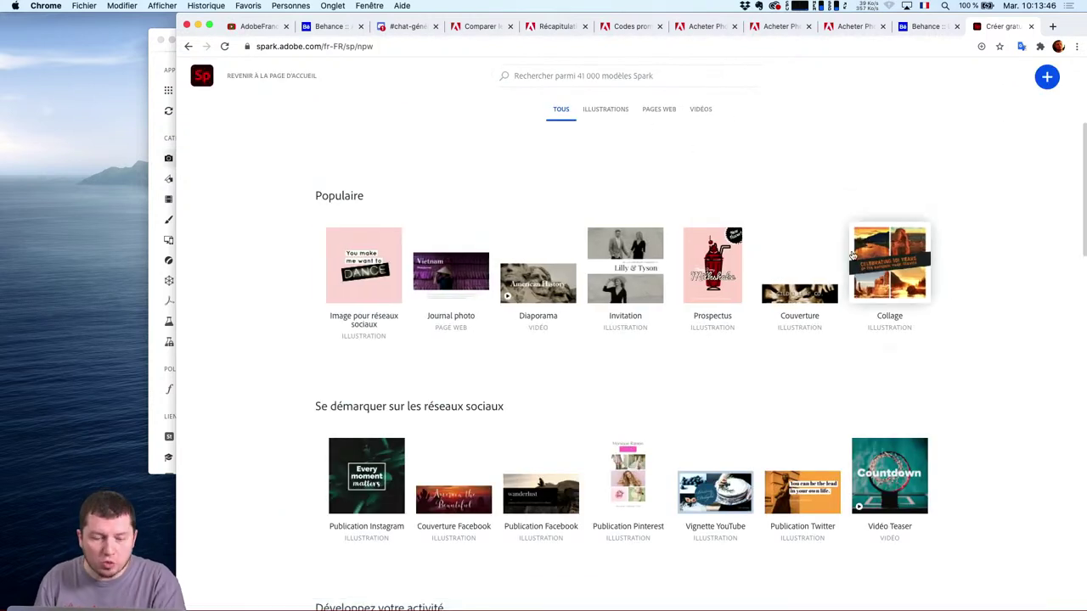
click(626, 111)
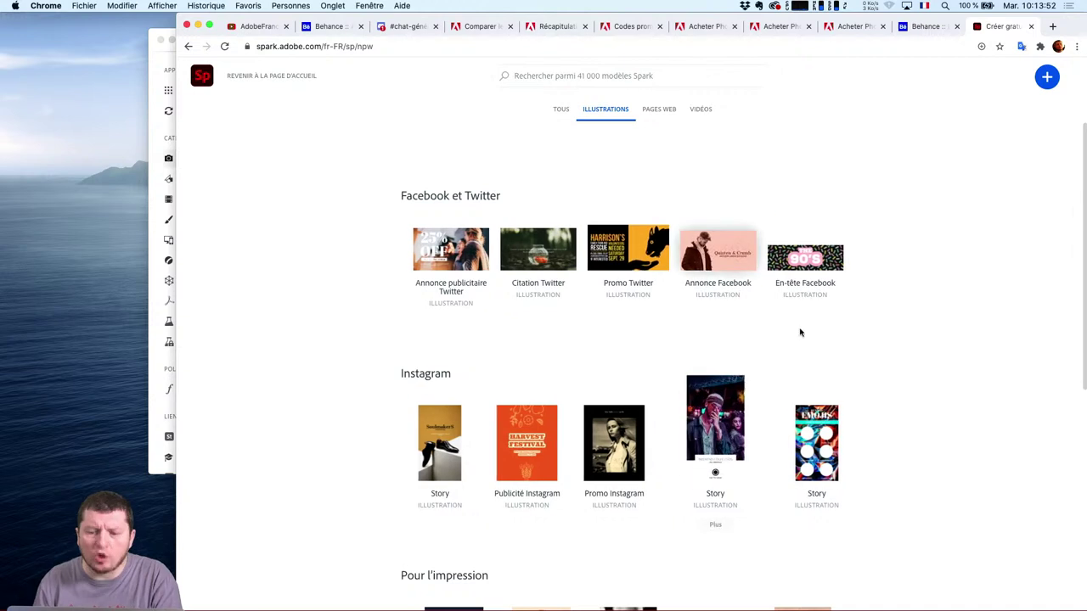
click(701, 110)
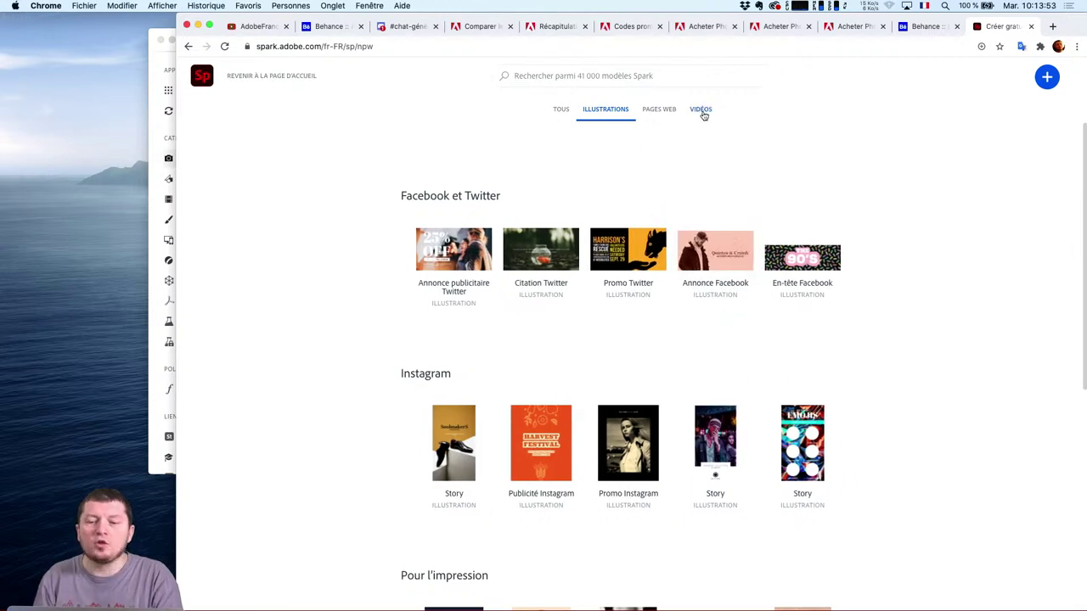
click(656, 109)
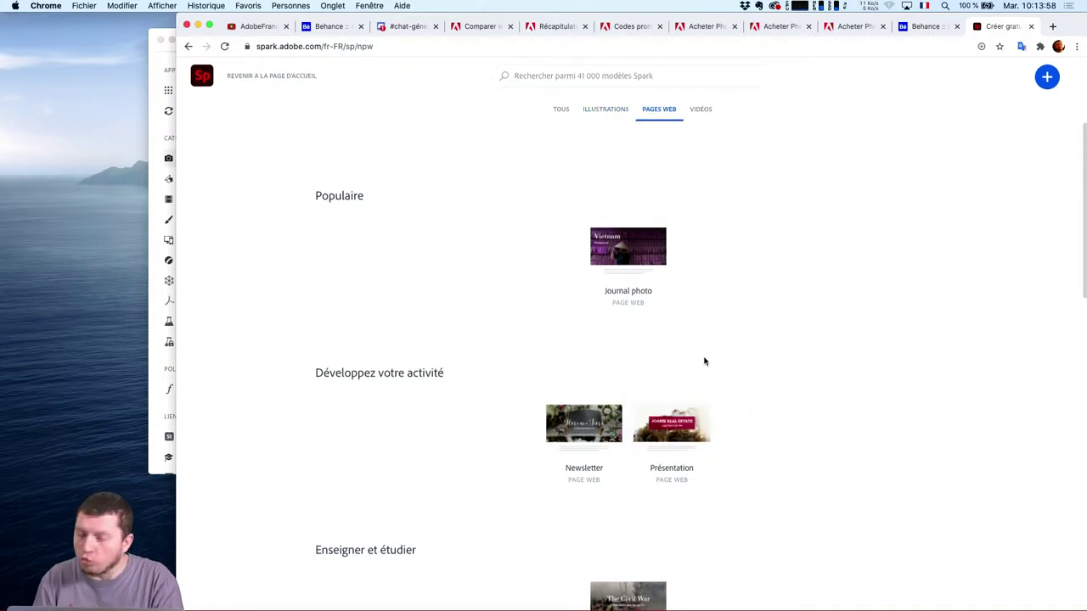
scroll(614, 140, down, 1)
scroll(610, 204, down, 10)
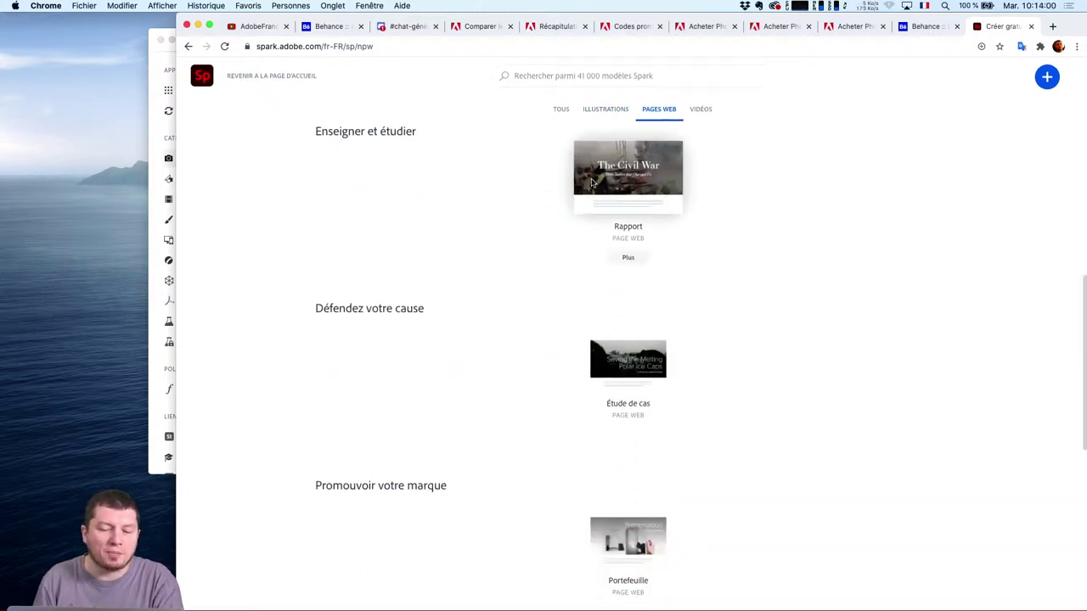
scroll(614, 212, down, 1)
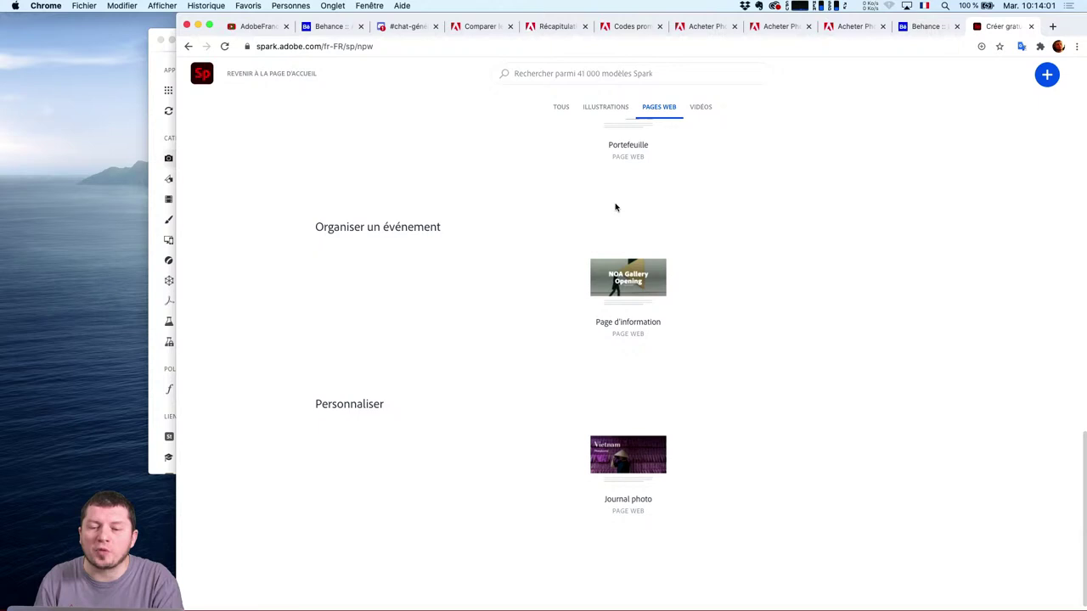
Browse the Spark illustration templates through the Instagram, print and advertising sections, and return to the photo plan comparison
click(605, 109)
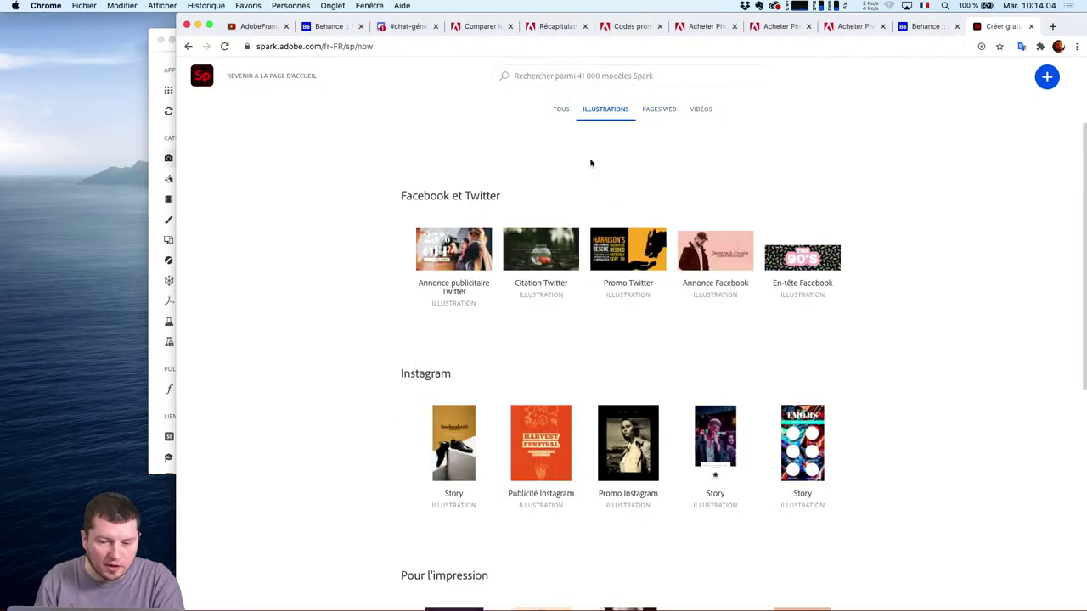
scroll(679, 272, down, 3)
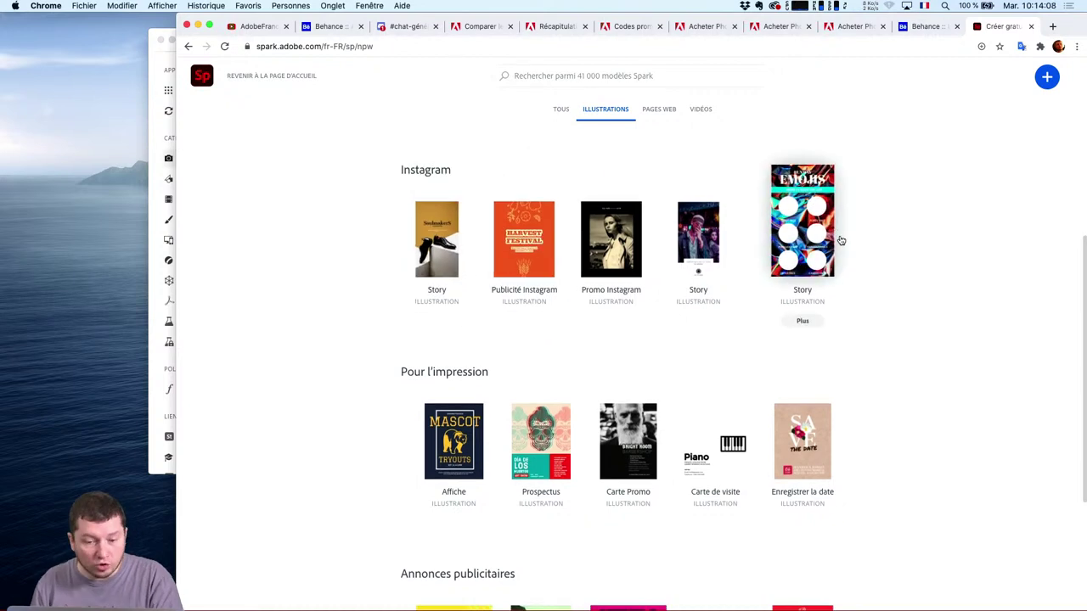
scroll(837, 238, down, 1)
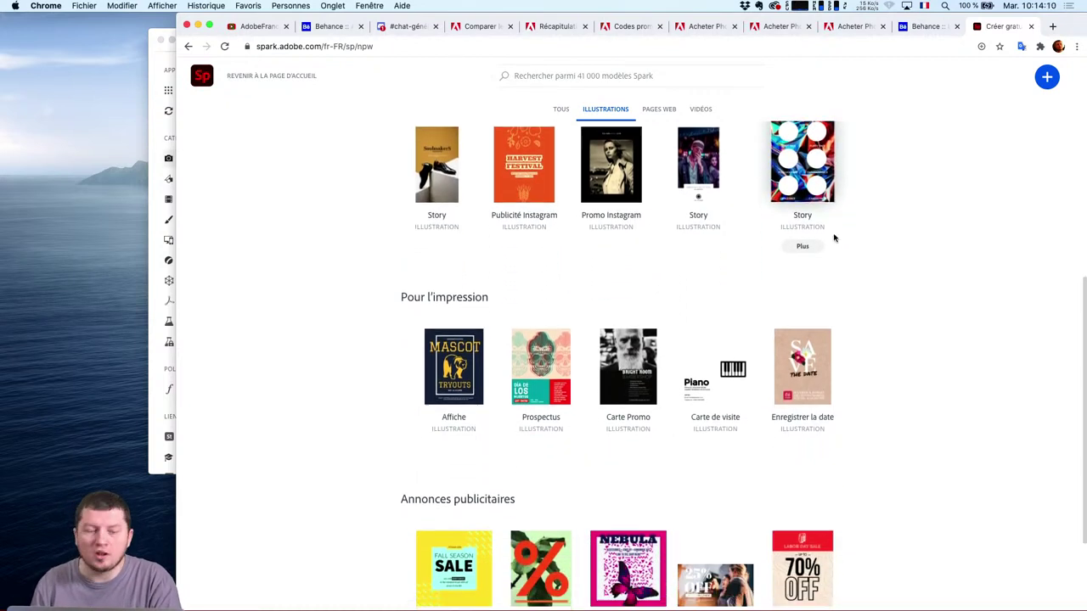
scroll(769, 294, down, 2)
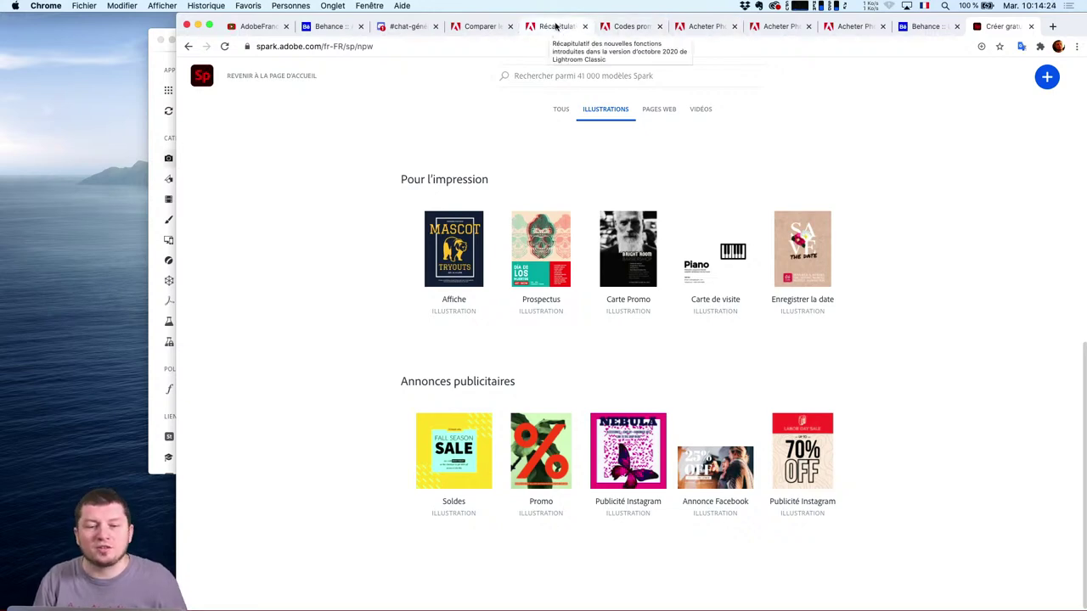
click(481, 27)
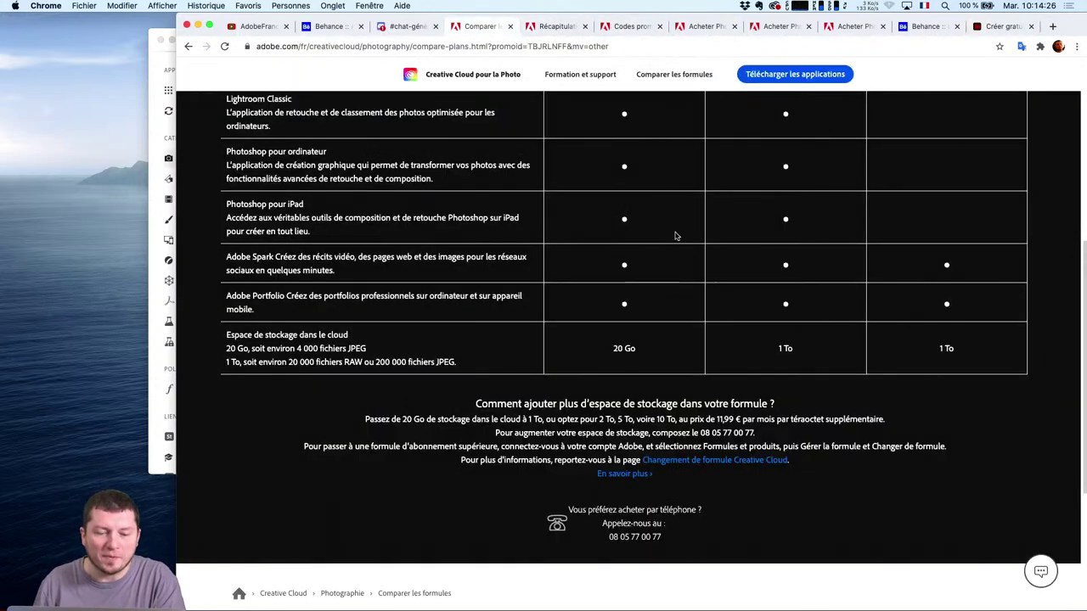
Highlight the Adobe Portfolio entry in the photo plan comparison and open the signed-in account's Behance profile
drag(227, 301, 272, 324)
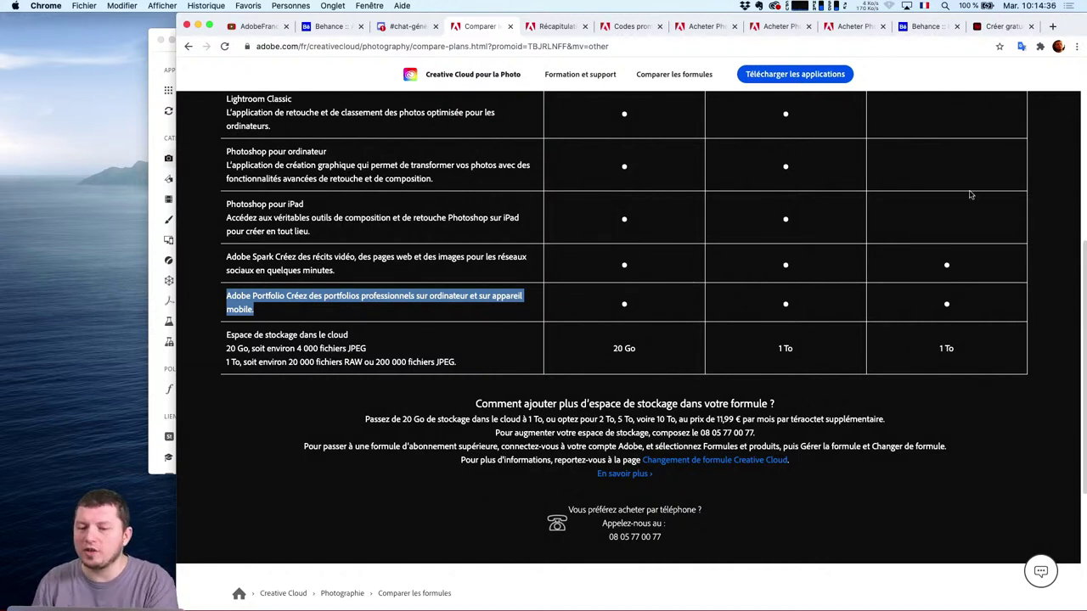
click(920, 28)
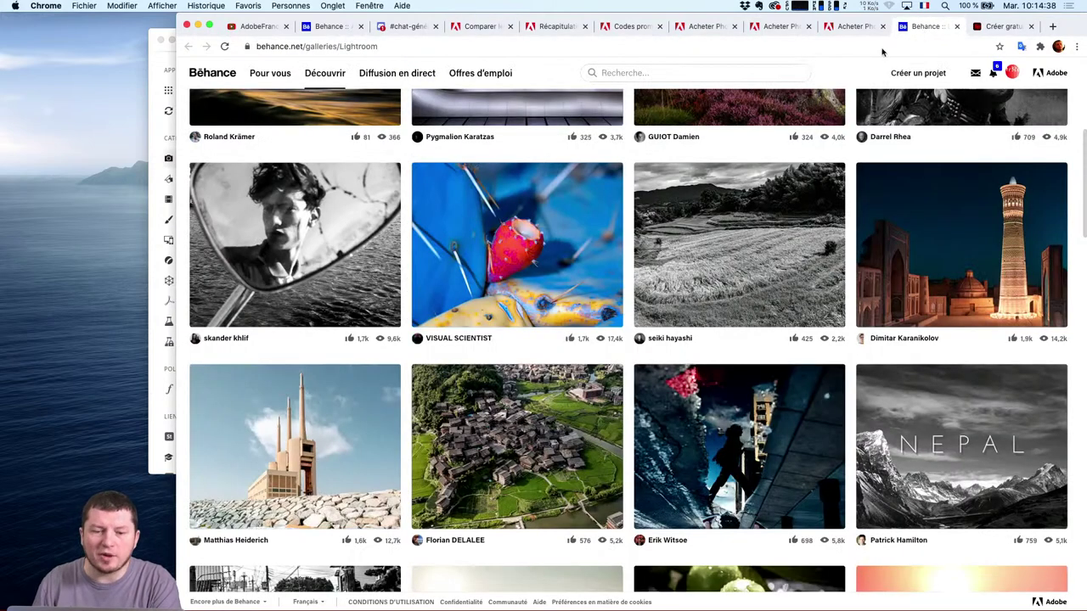
scroll(647, 282, up, 5)
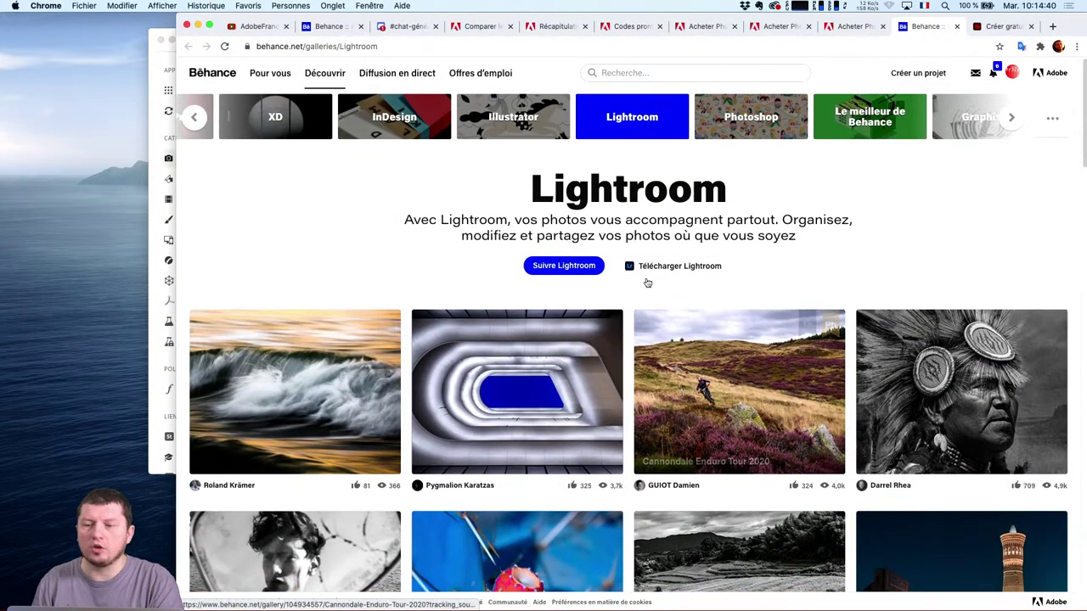
click(1011, 72)
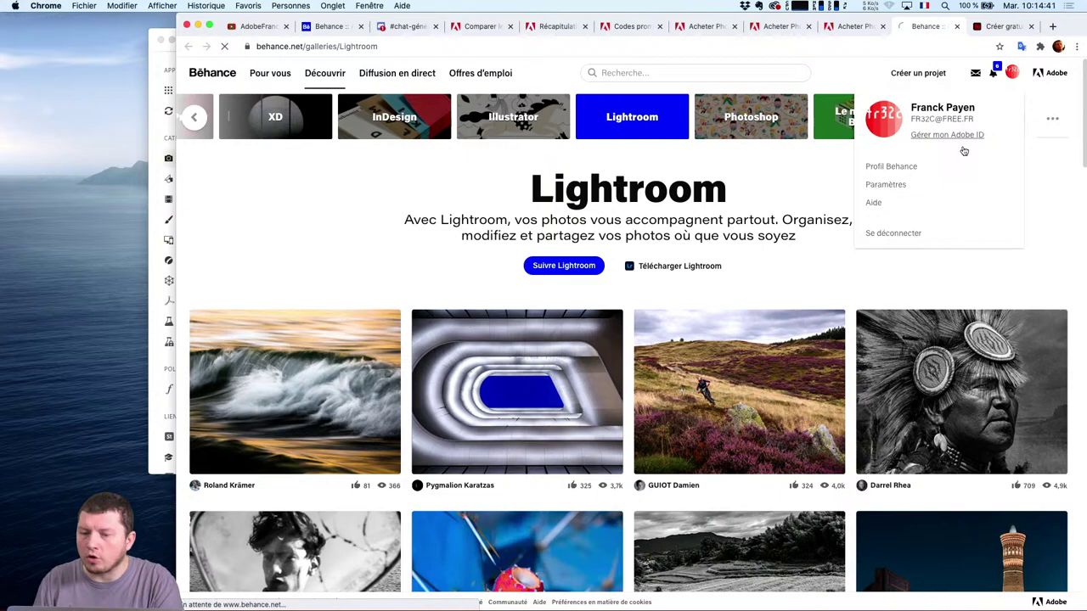
click(911, 167)
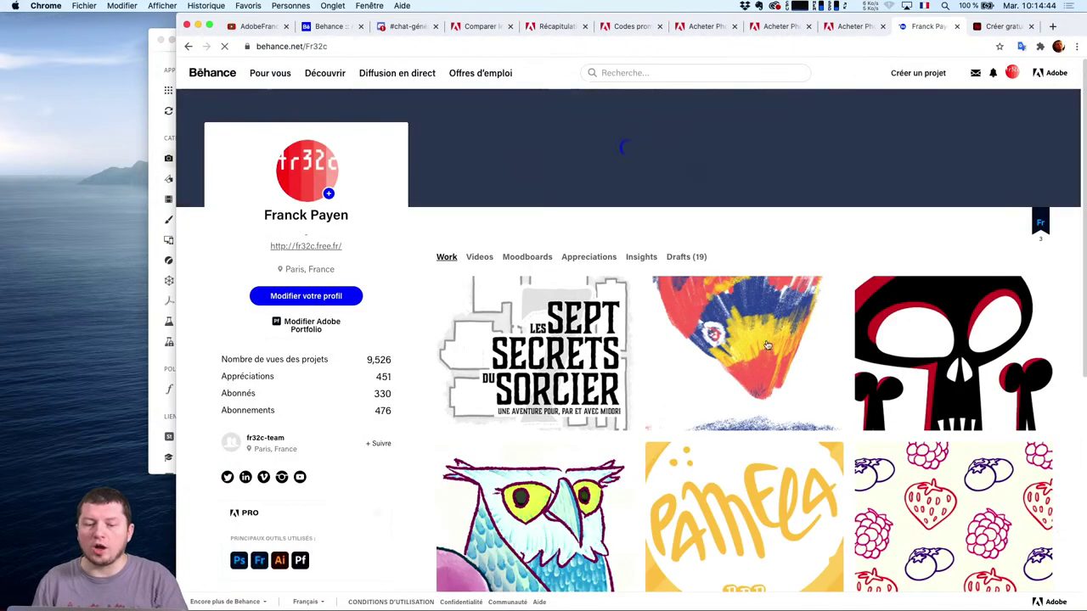
Browse the illustration and photo projects on the Behance profile, down to the Lightroom Food project, and return to the profile header
scroll(767, 344, down, 10)
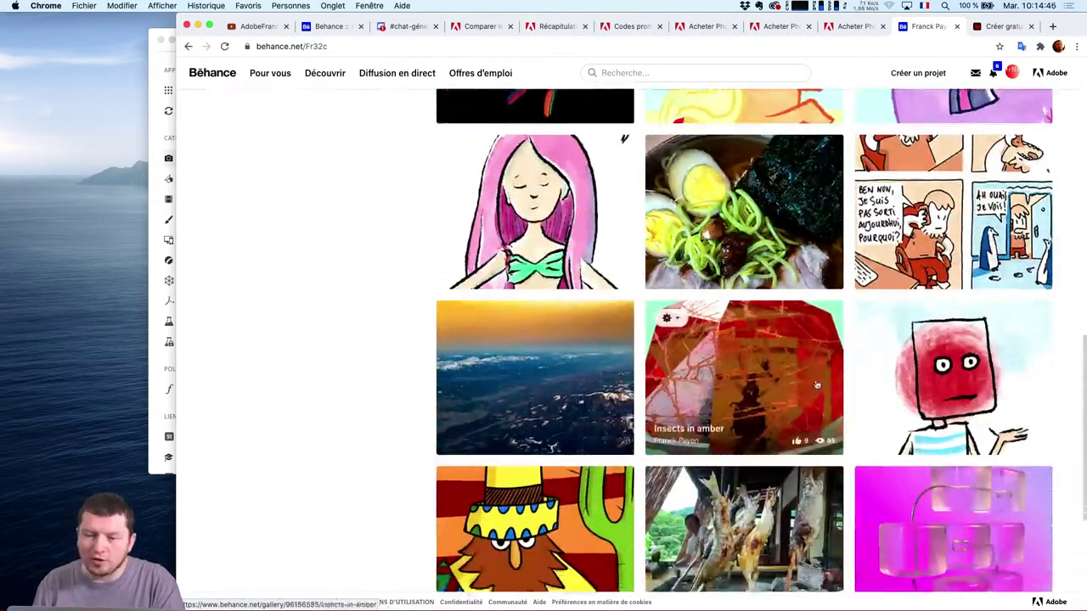
scroll(817, 385, down, 2)
scroll(764, 297, up, 3)
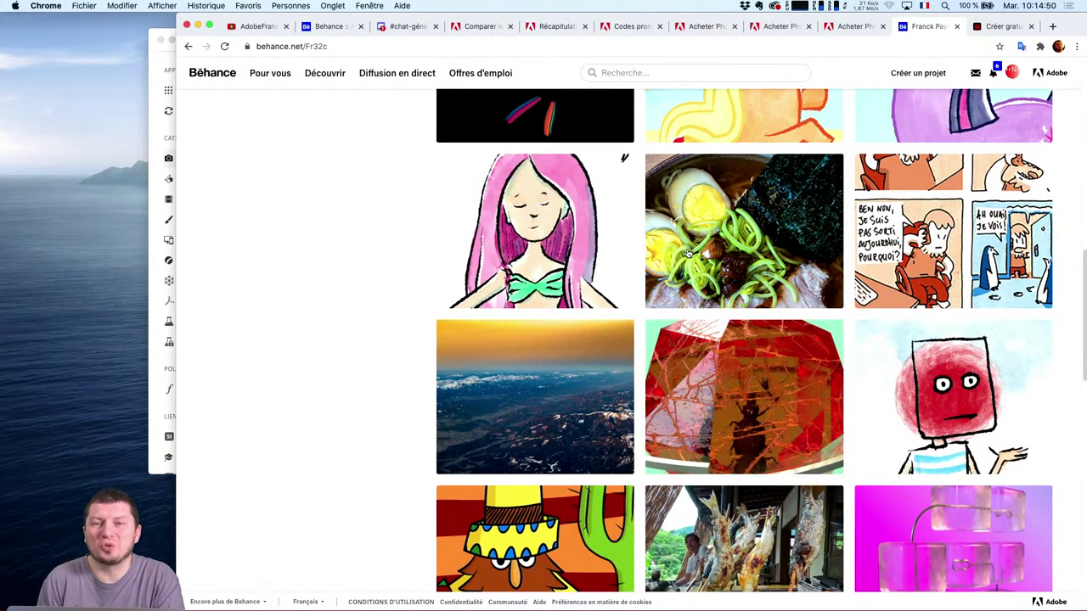
scroll(747, 242, up, 1)
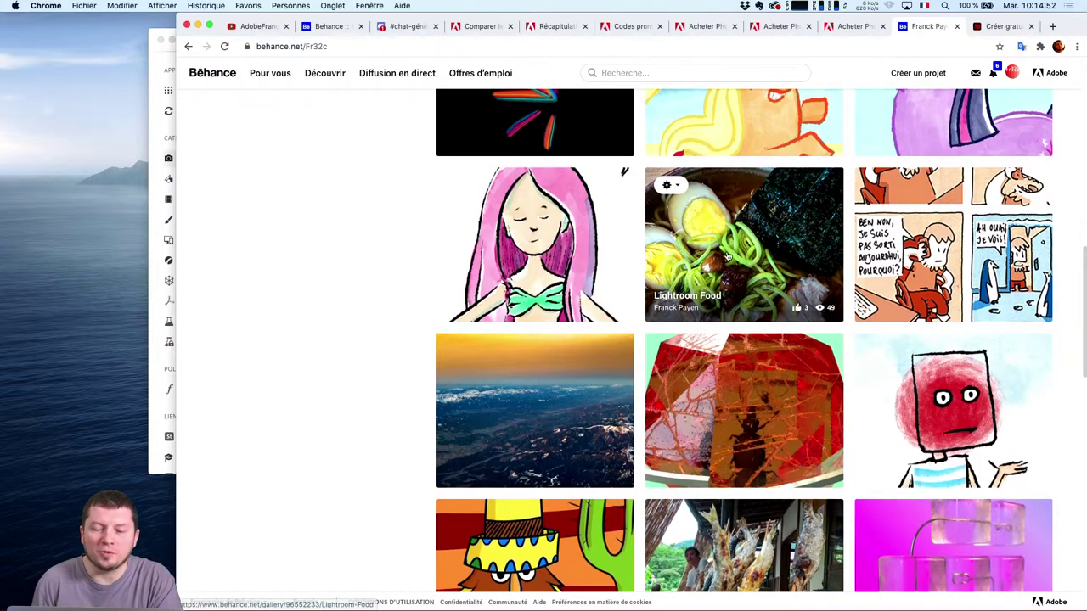
scroll(694, 243, up, 10)
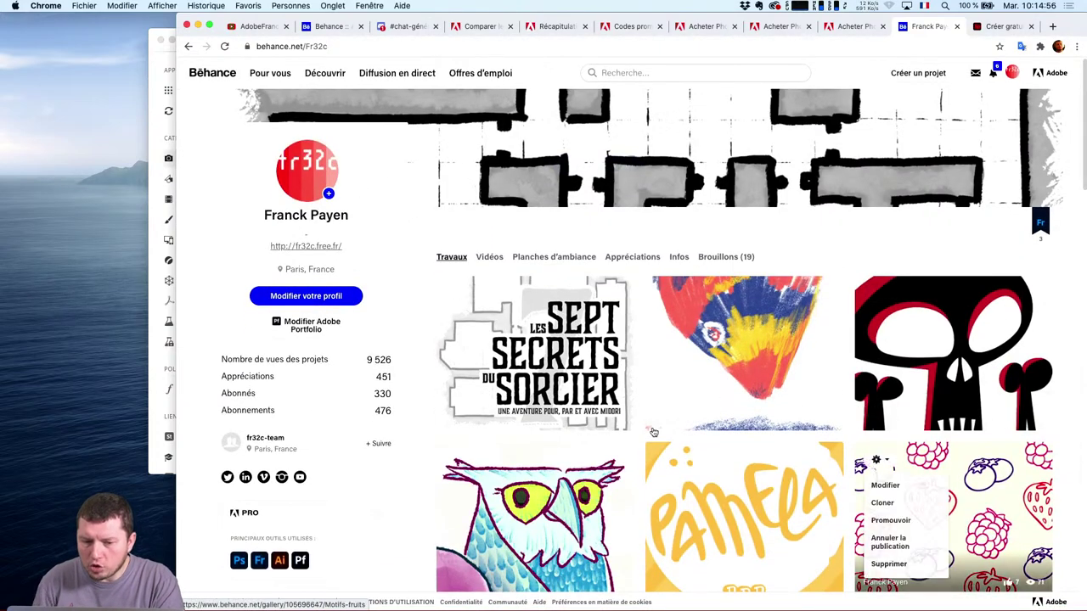
Open Adobe Portfolio from the Behance profile, load the published site in the editor and show its preview
click(314, 330)
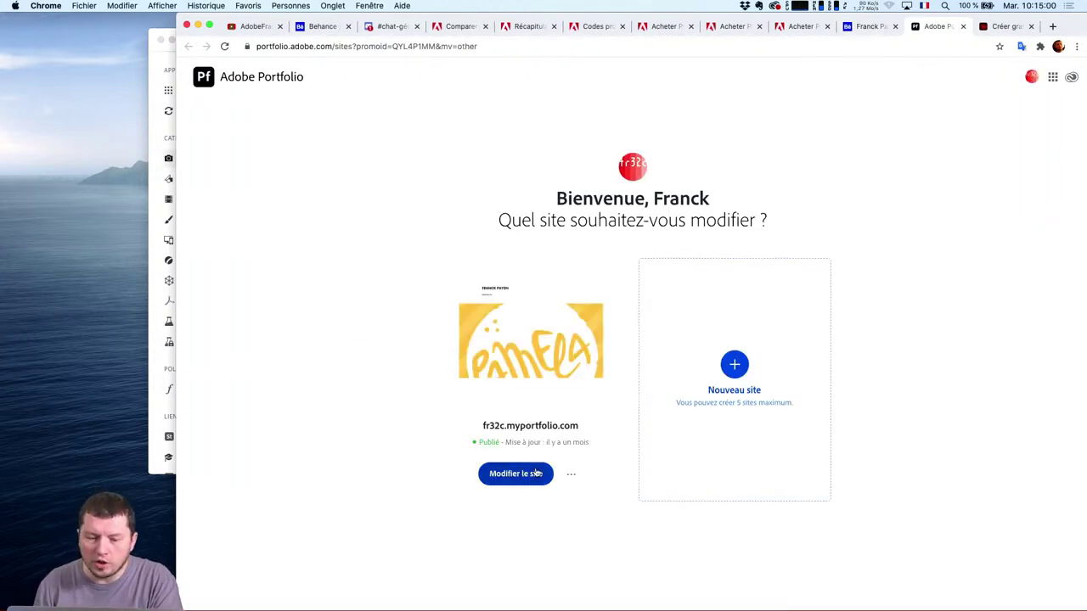
click(507, 429)
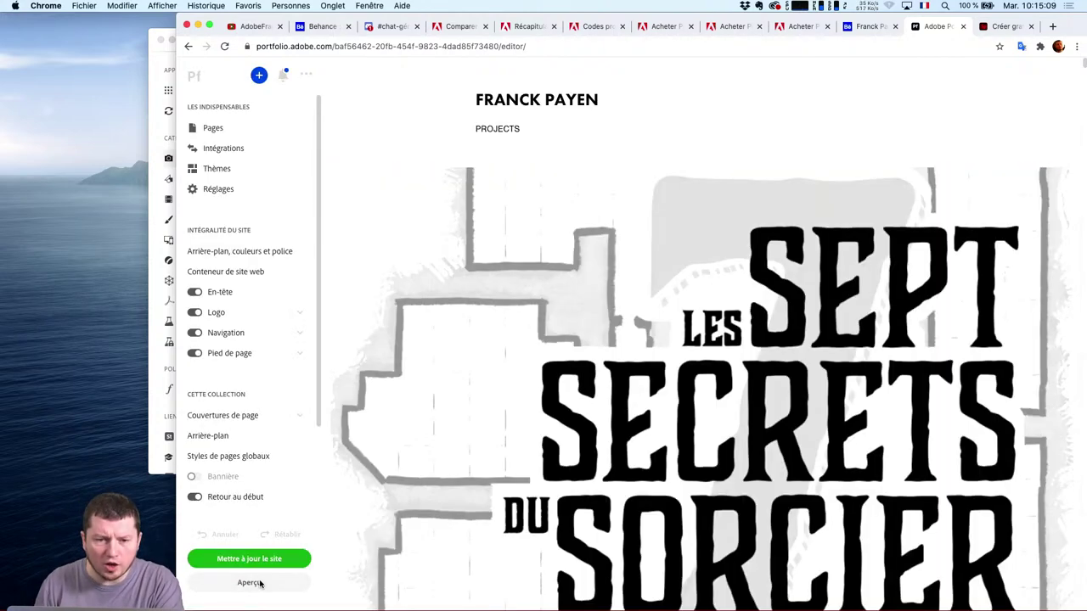
click(249, 581)
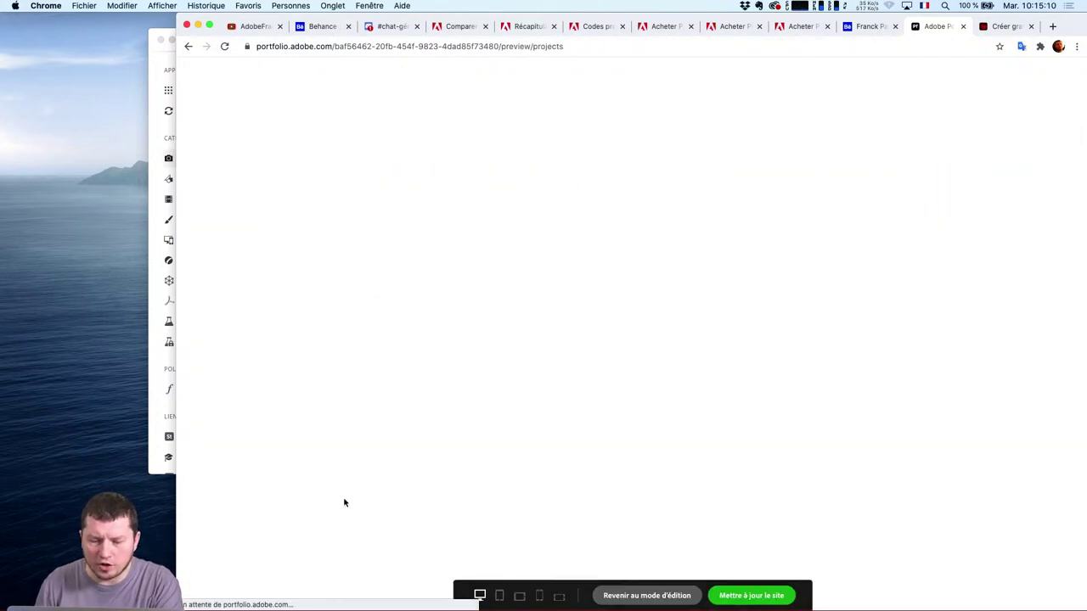
Examine the project covers throughout the portfolio site preview and return to edit mode
scroll(760, 475, down, 3)
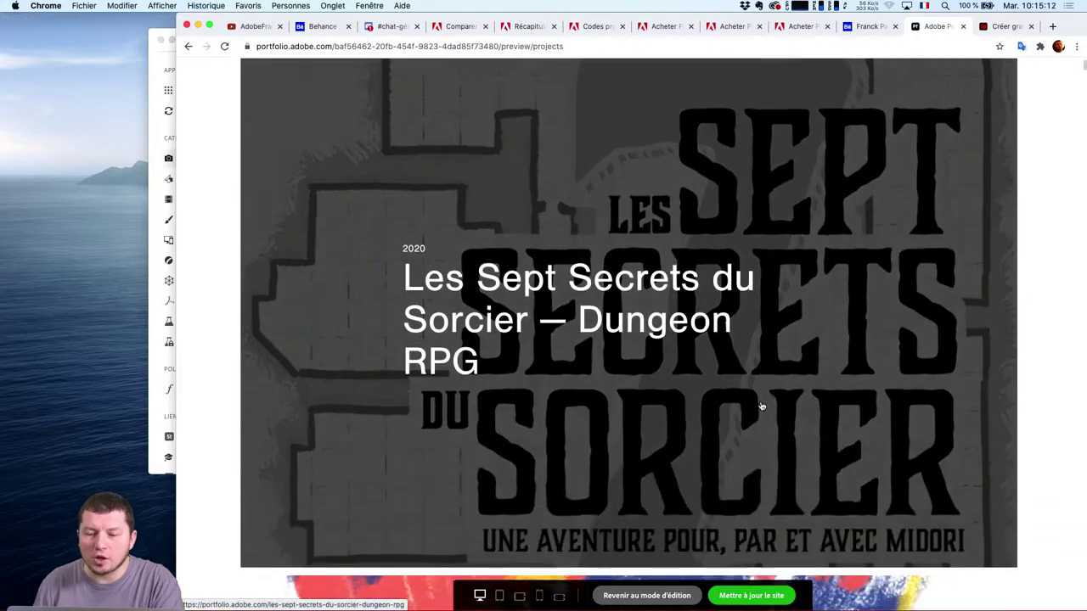
scroll(760, 543, down, 15)
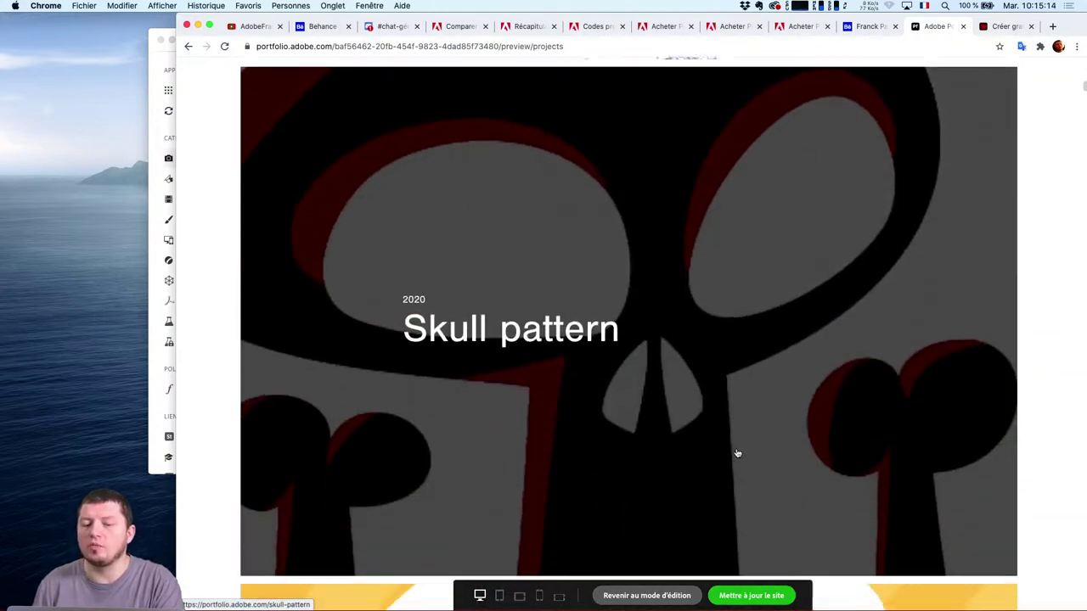
scroll(752, 458, down, 15)
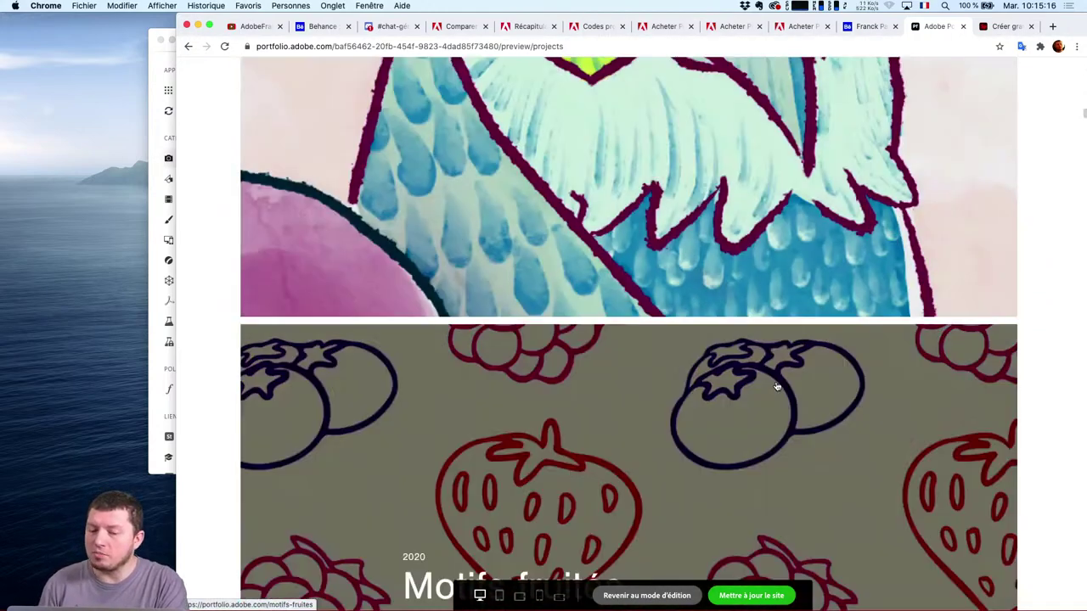
scroll(1071, 355, down, 10)
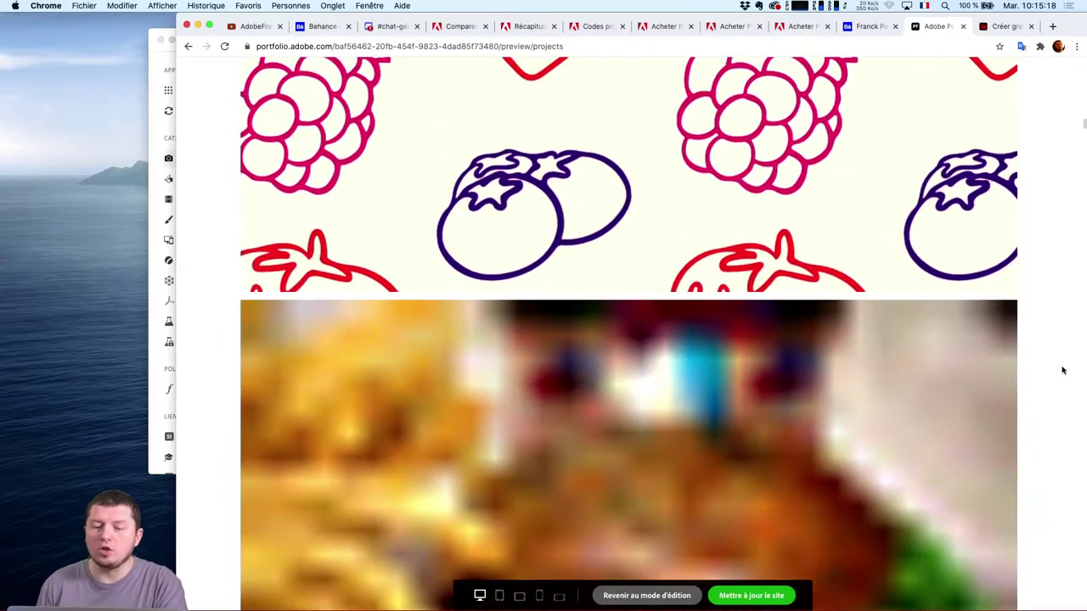
scroll(1059, 379, down, 5)
scroll(1059, 371, up, 10)
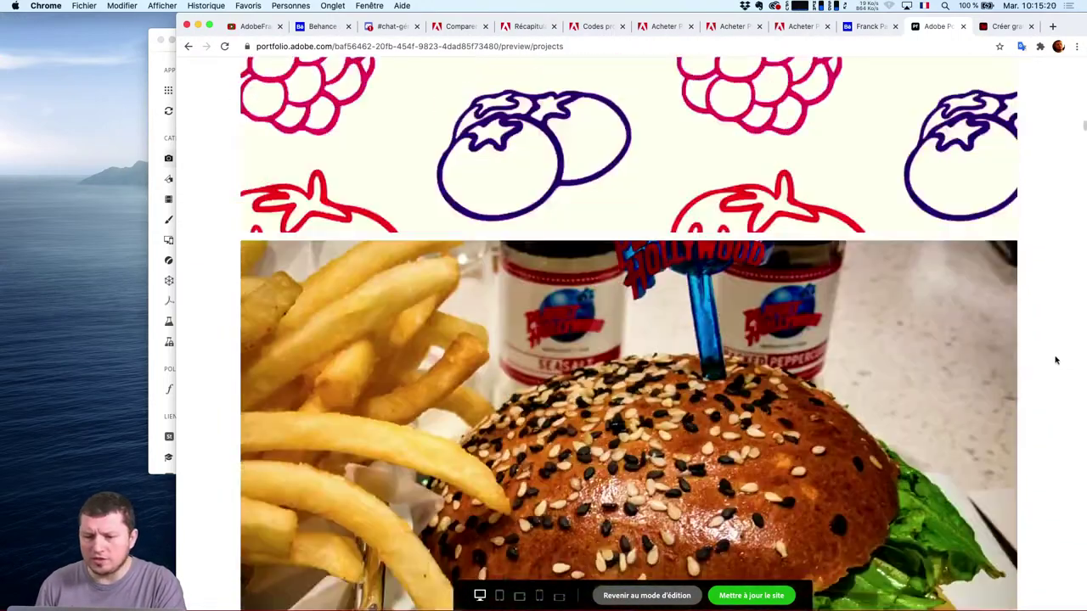
scroll(1053, 364, up, 5)
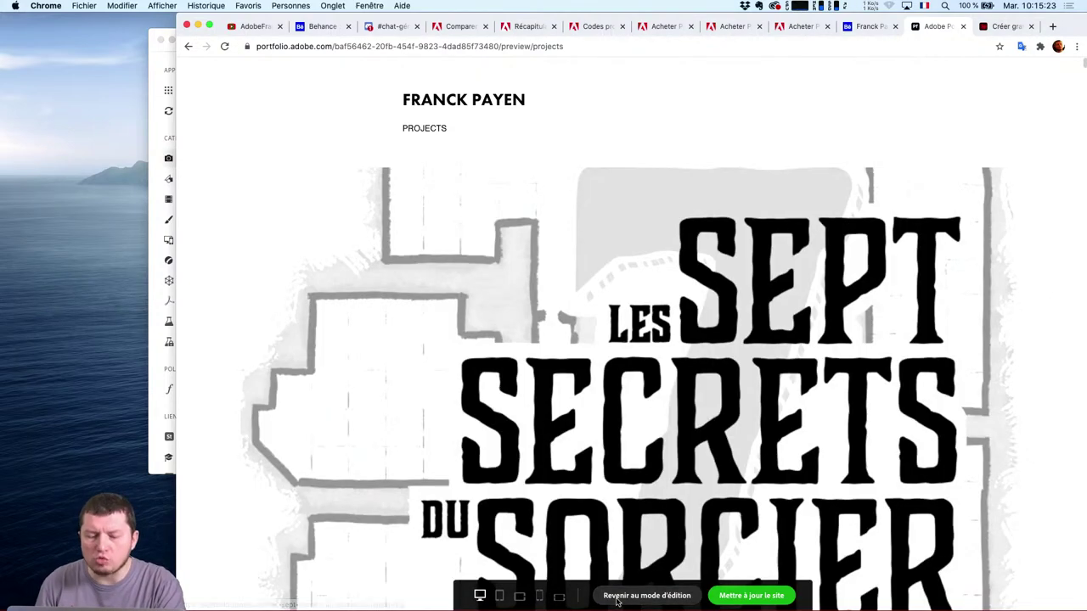
click(619, 599)
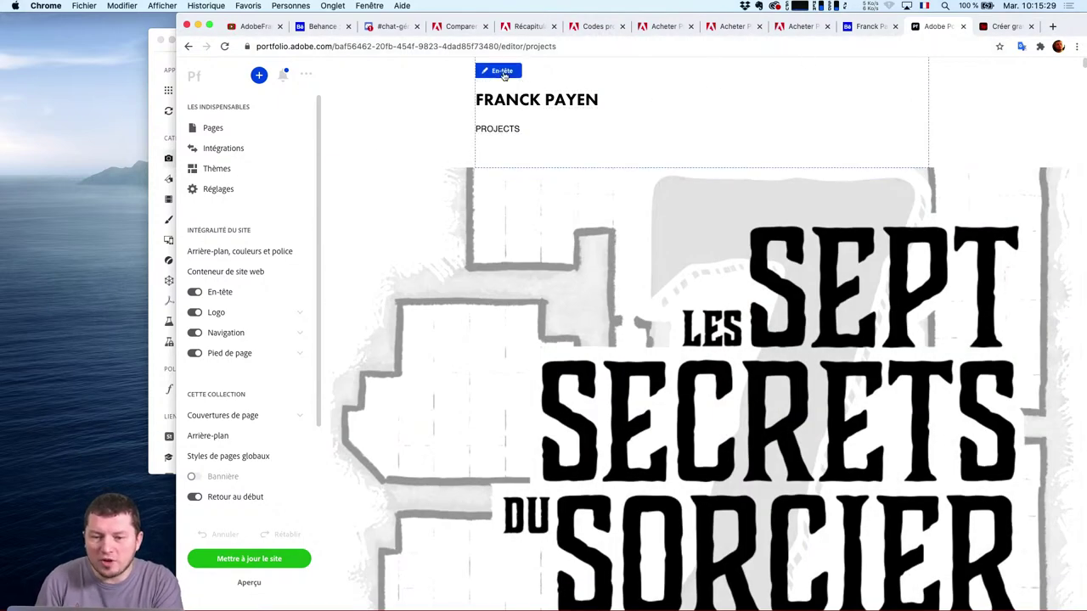
Review the photo plan prices and the Black Friday special offers, highlighting the Creative Cloud offer's end date
click(458, 26)
scroll(728, 264, up, 5)
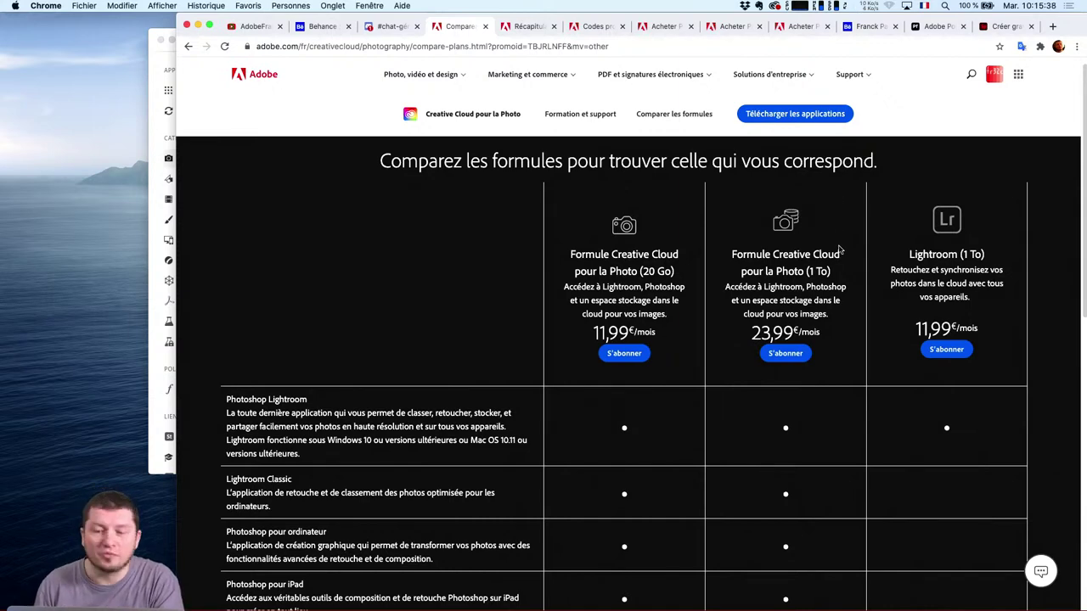
click(597, 27)
scroll(636, 340, down, 3)
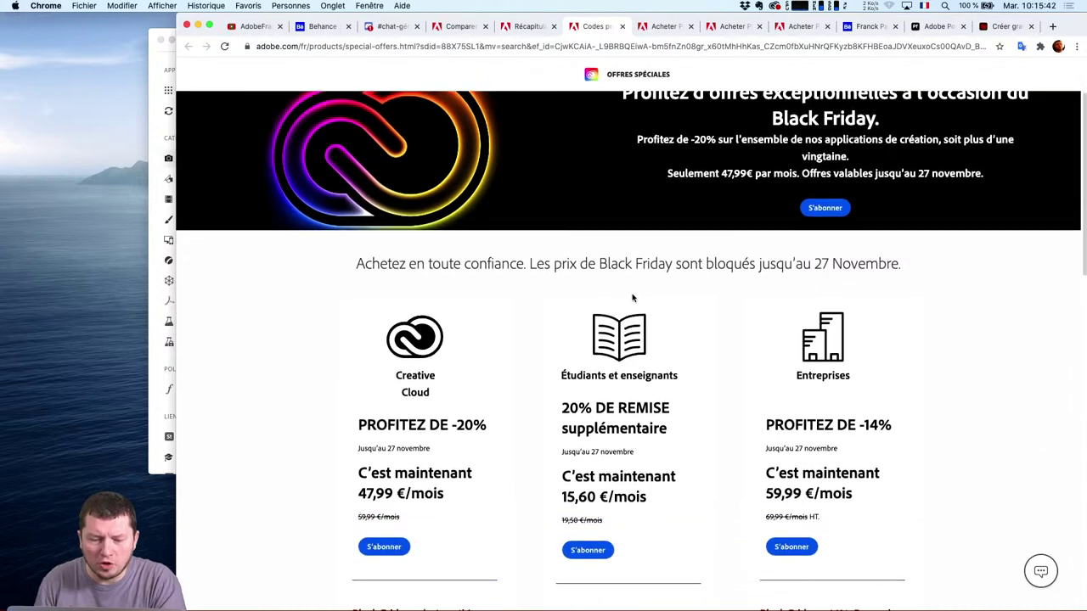
scroll(639, 240, down, 1)
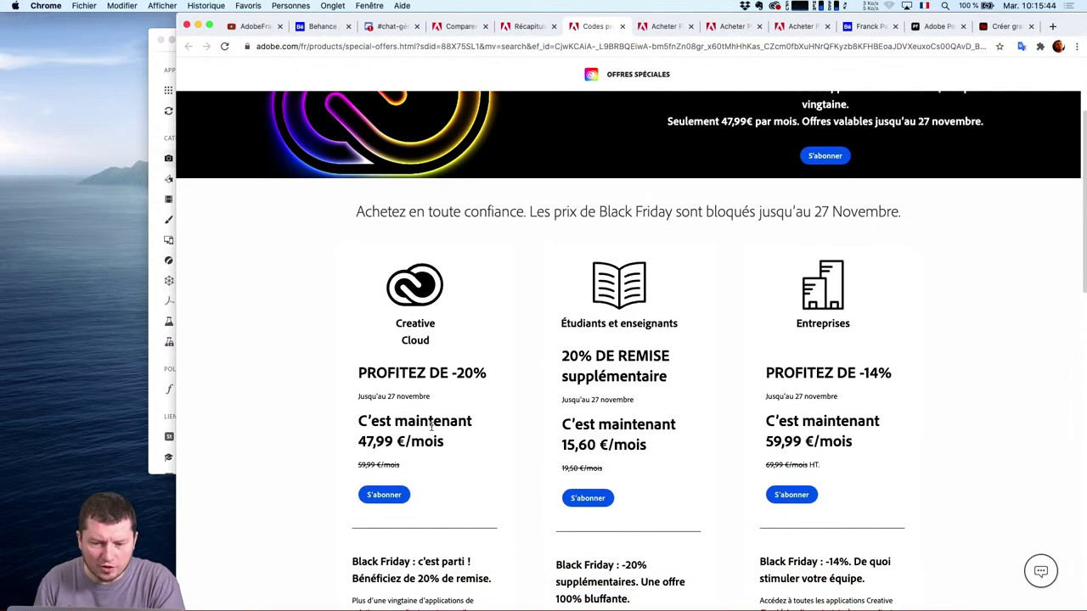
scroll(432, 427, down, 4)
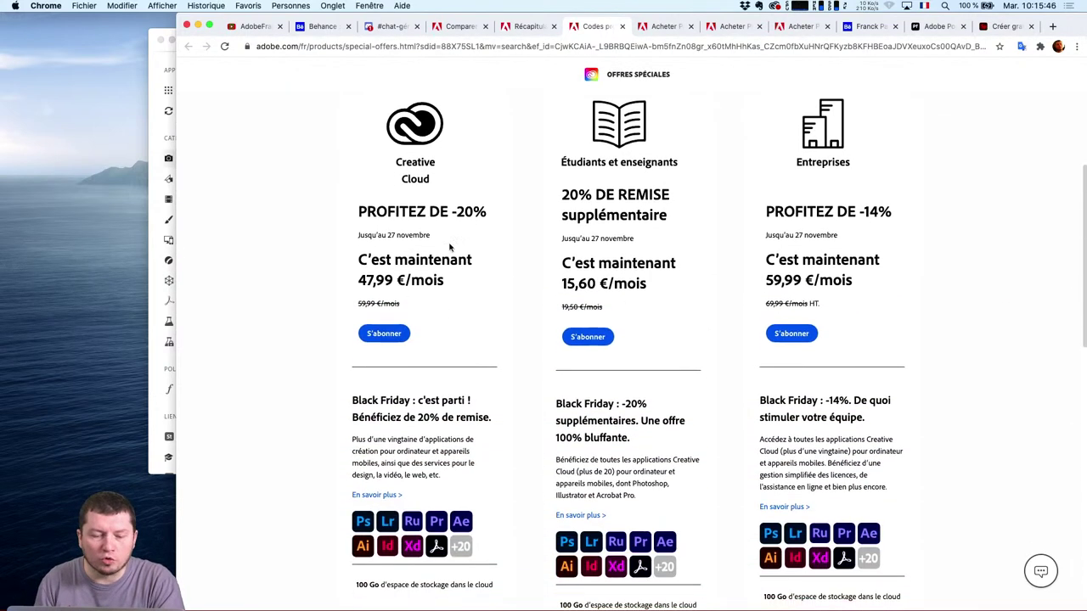
scroll(407, 200, up, 1)
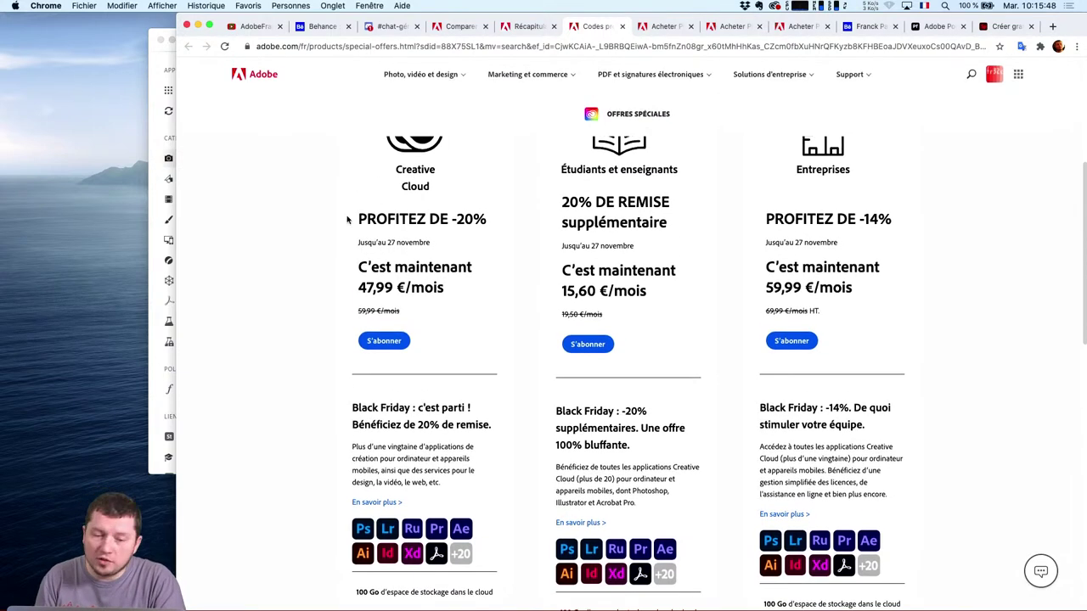
scroll(425, 306, up, 1)
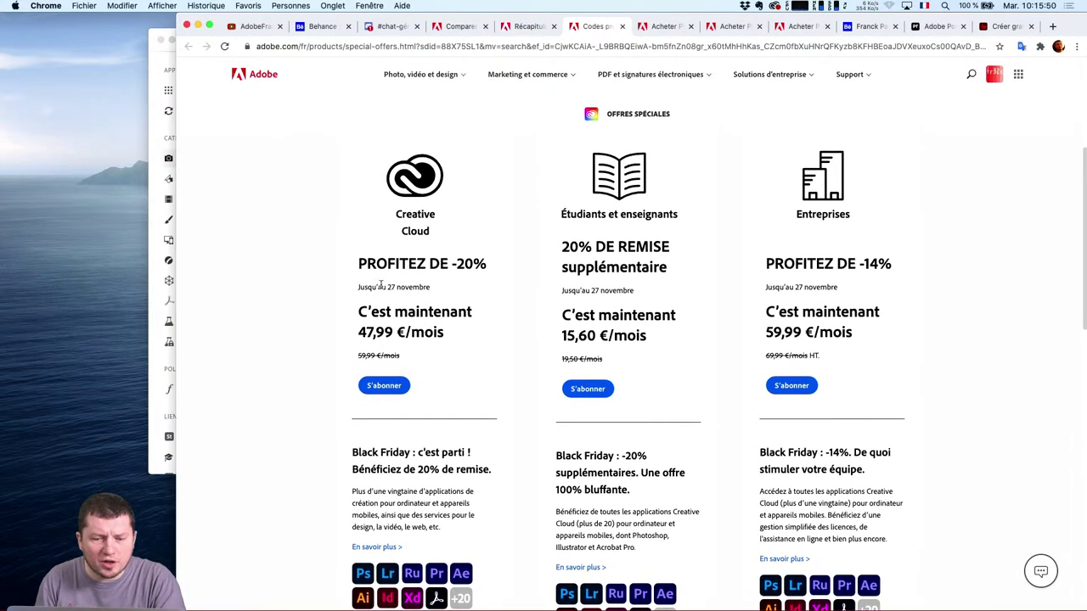
drag(378, 287, 430, 288)
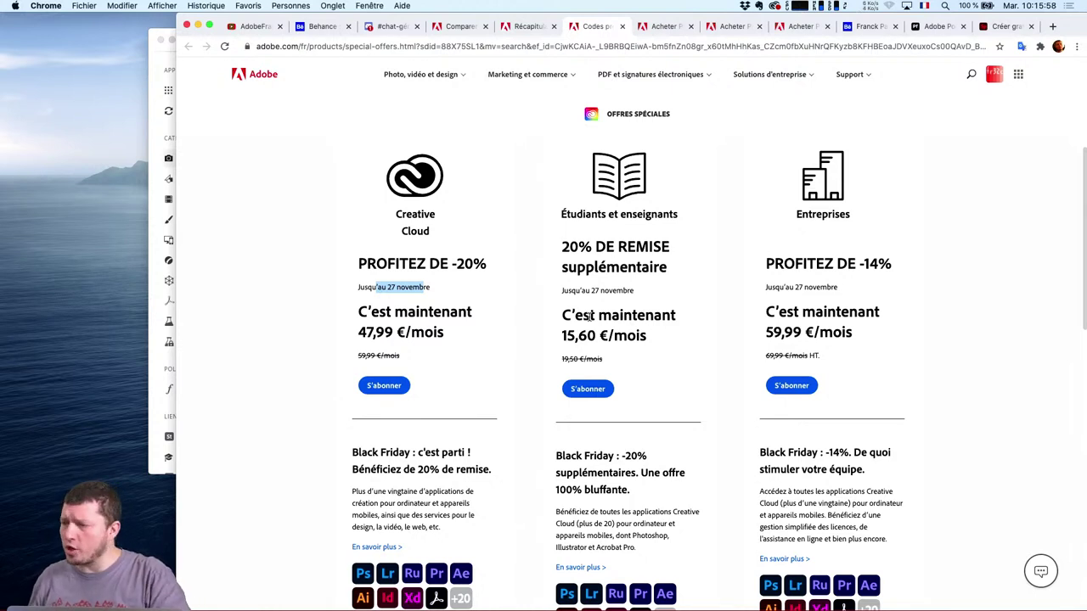
click(989, 295)
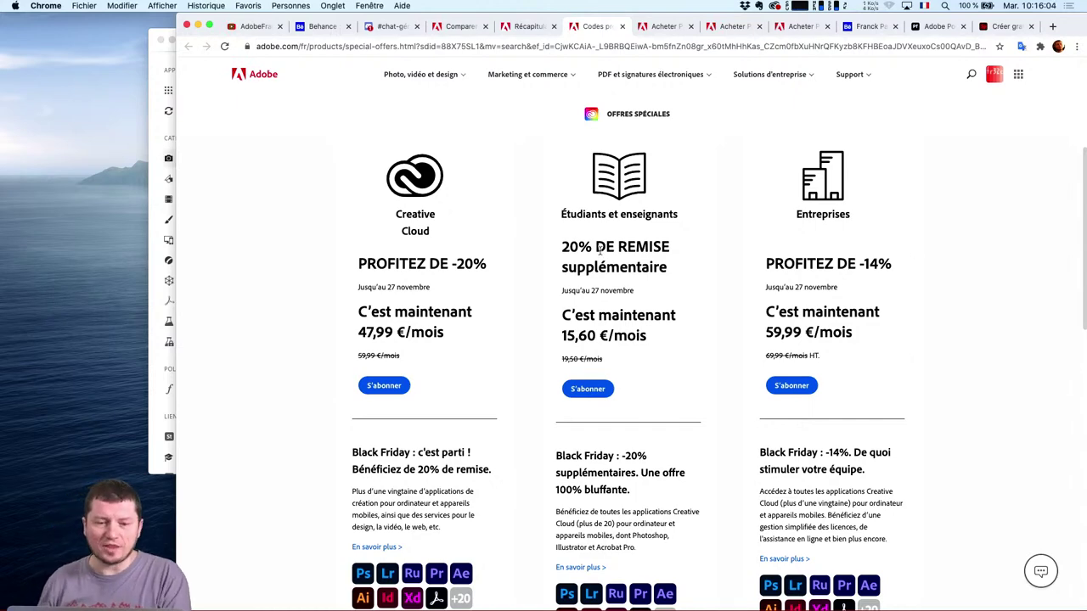
Review the October 2020 (version 10.0) features on the Lightroom Classic what's new page, from Color Grading to the improved zoom and catalog update
click(498, 28)
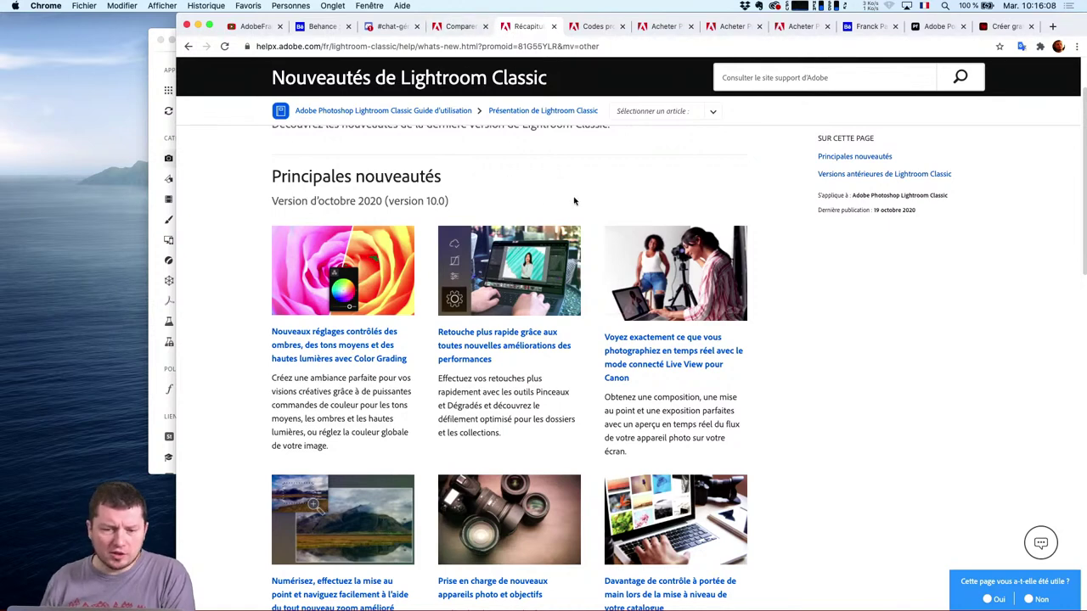
scroll(568, 316, up, 3)
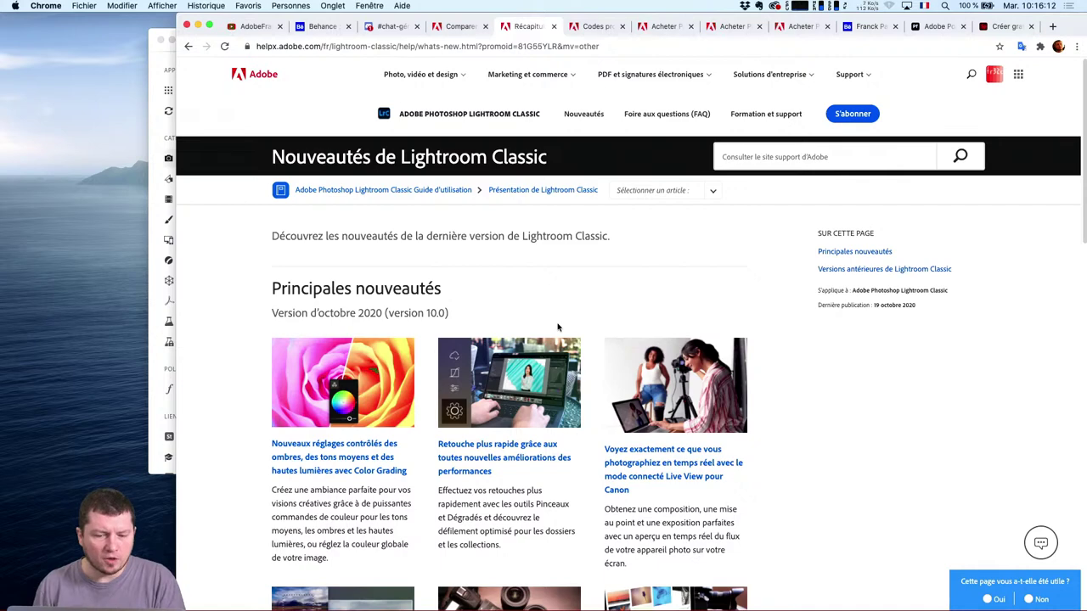
scroll(558, 327, down, 3)
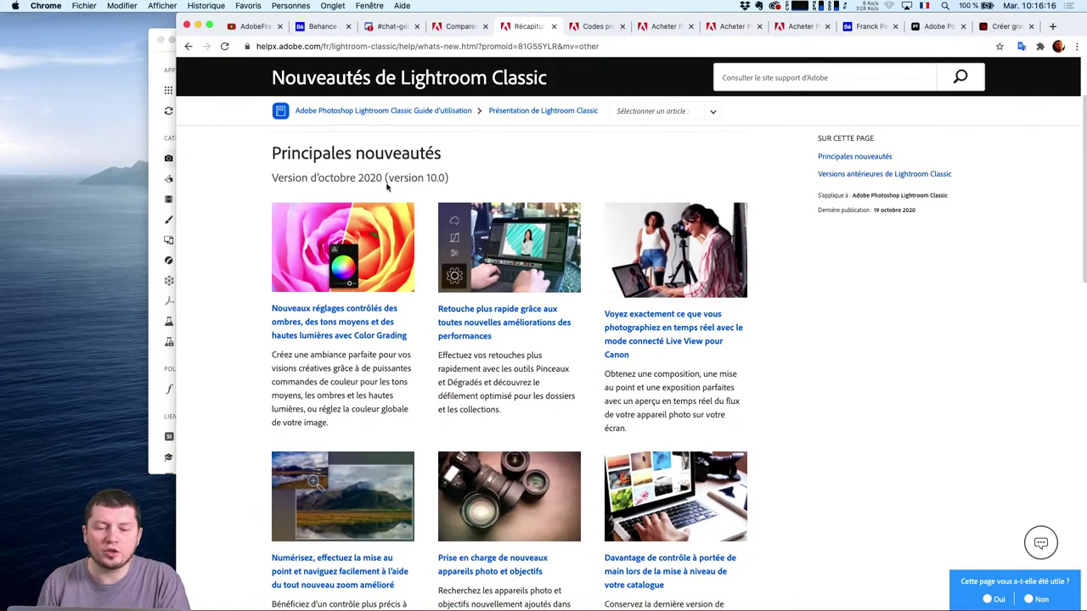
scroll(355, 202, down, 1)
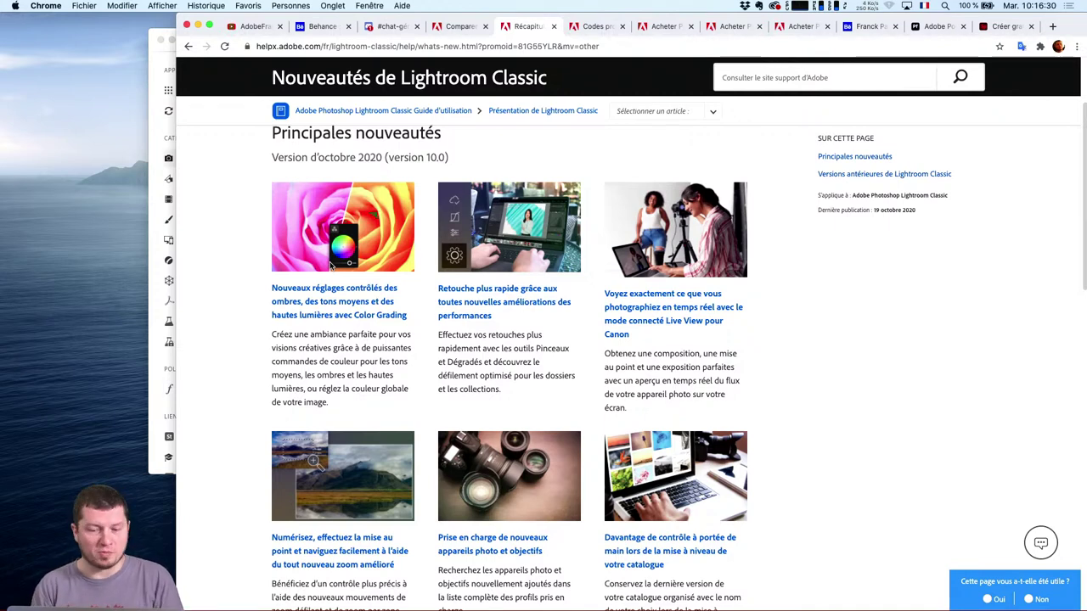
scroll(331, 266, down, 2)
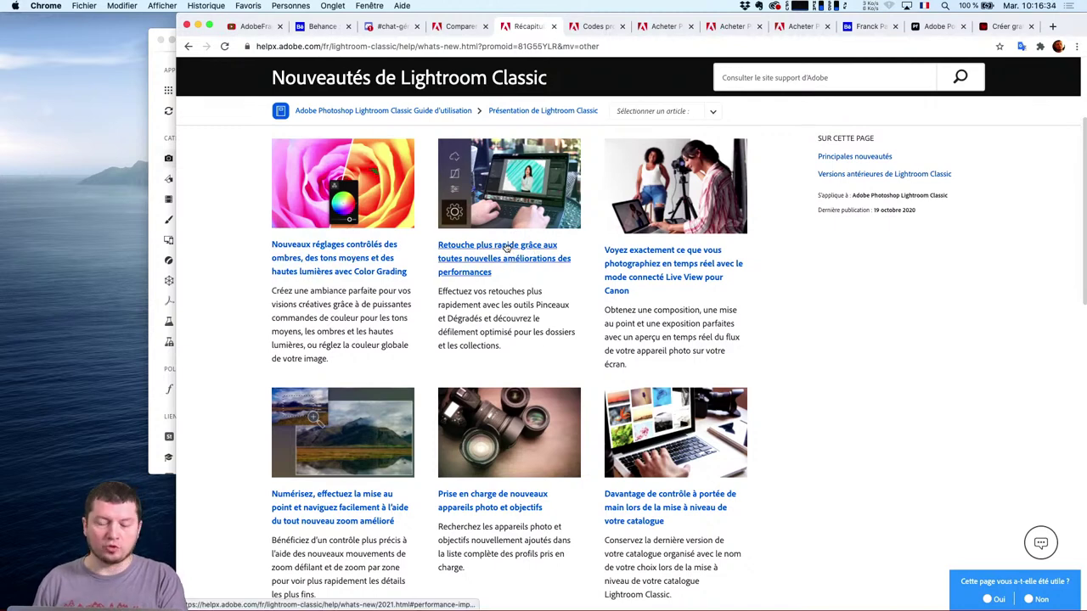
scroll(513, 255, down, 1)
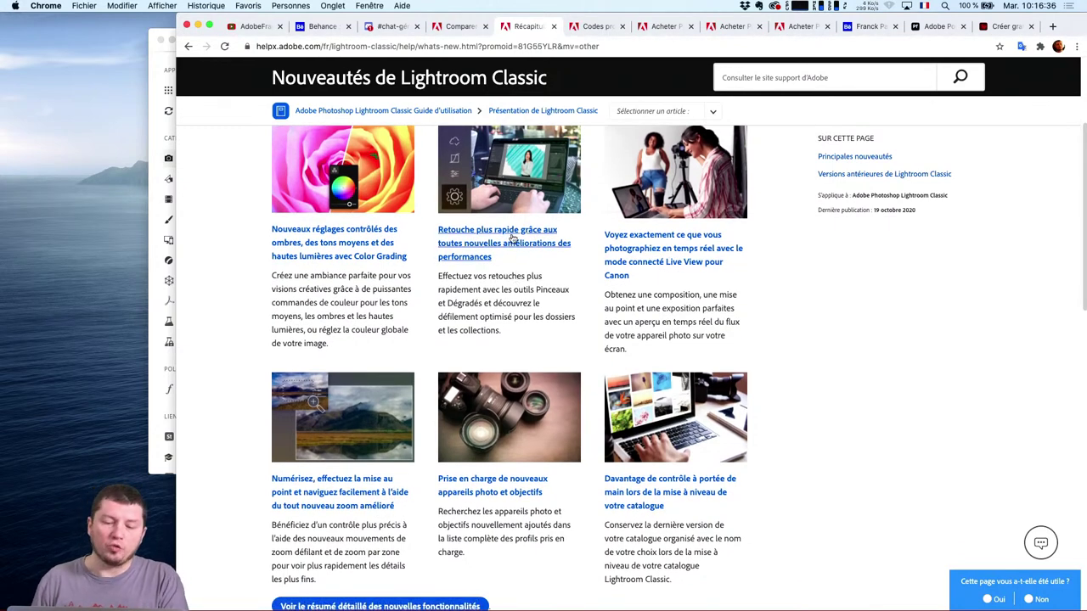
scroll(509, 348, down, 3)
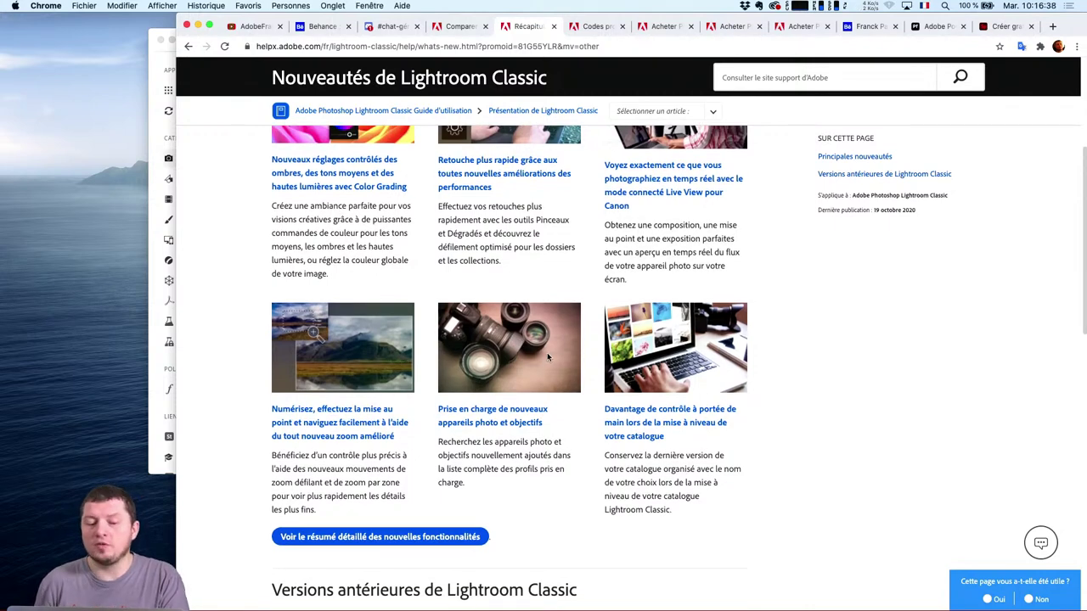
scroll(543, 361, down, 1)
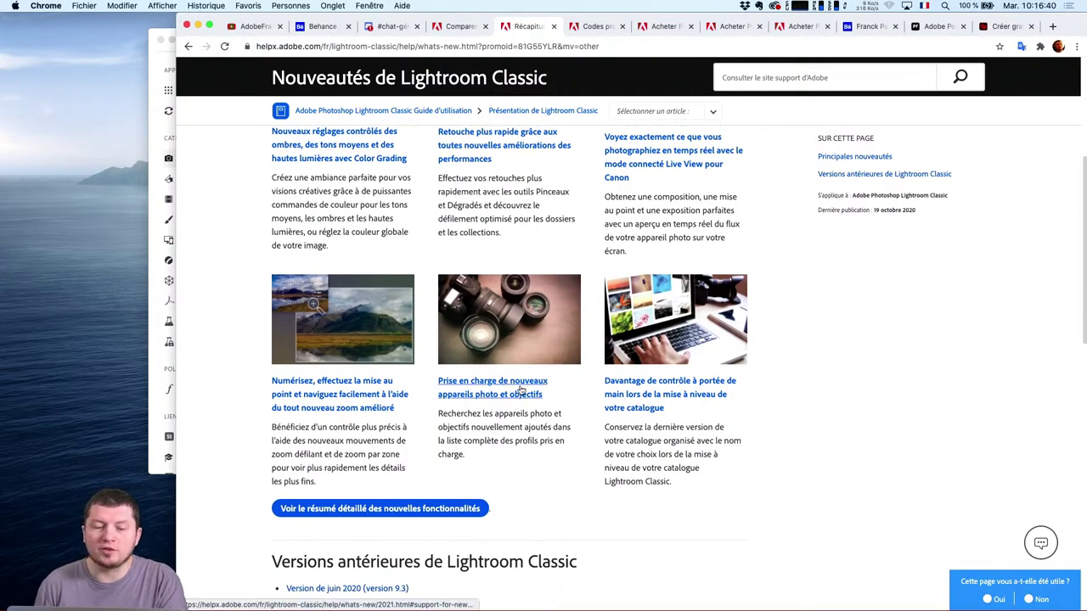
scroll(525, 384, down, 1)
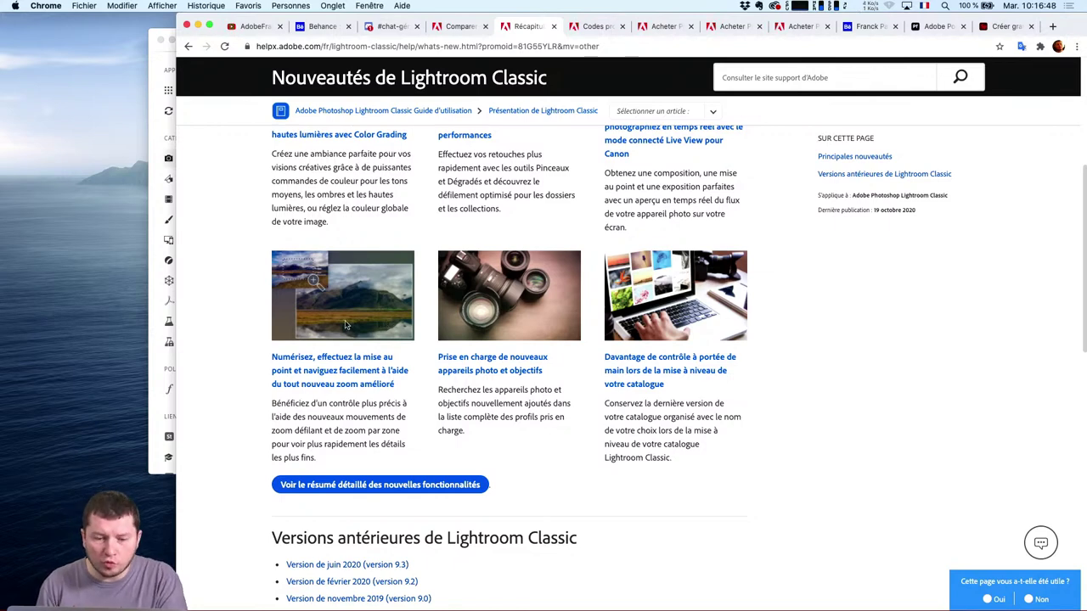
scroll(488, 246, up, 4)
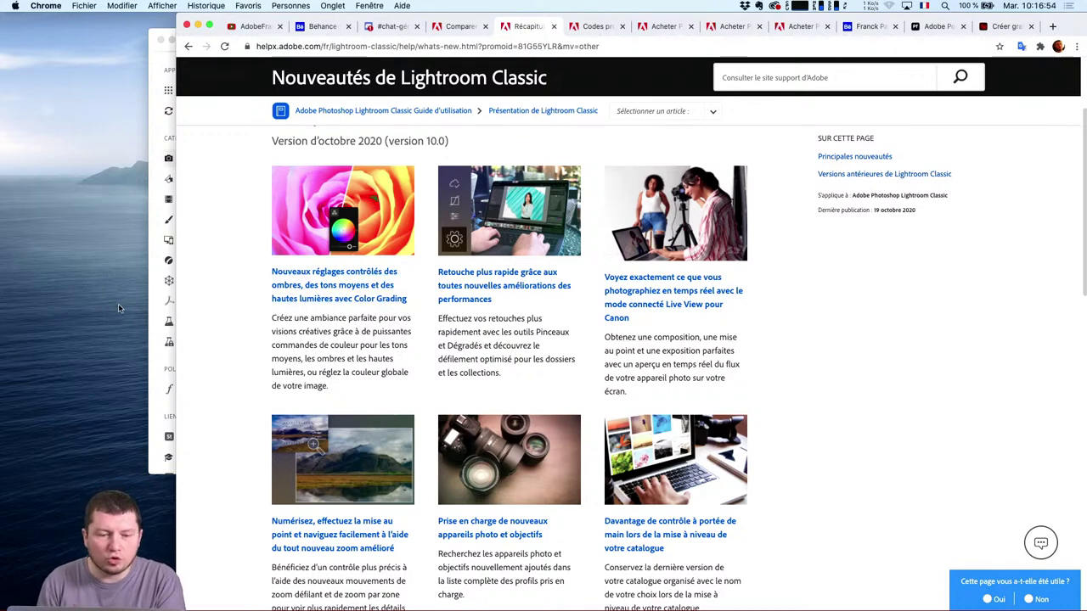
Hide the open browser and Creative Cloud windows and switch to Lightroom Classic to view the hiker photo in Develop
key(super+h)
click(714, 295)
key(super+h)
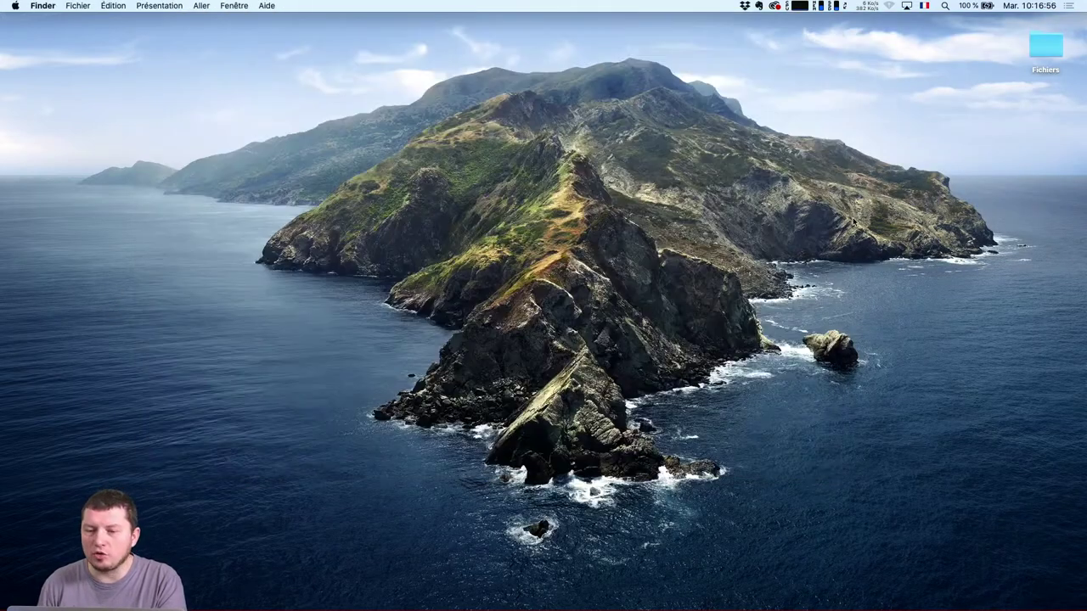
key(super+Tab)
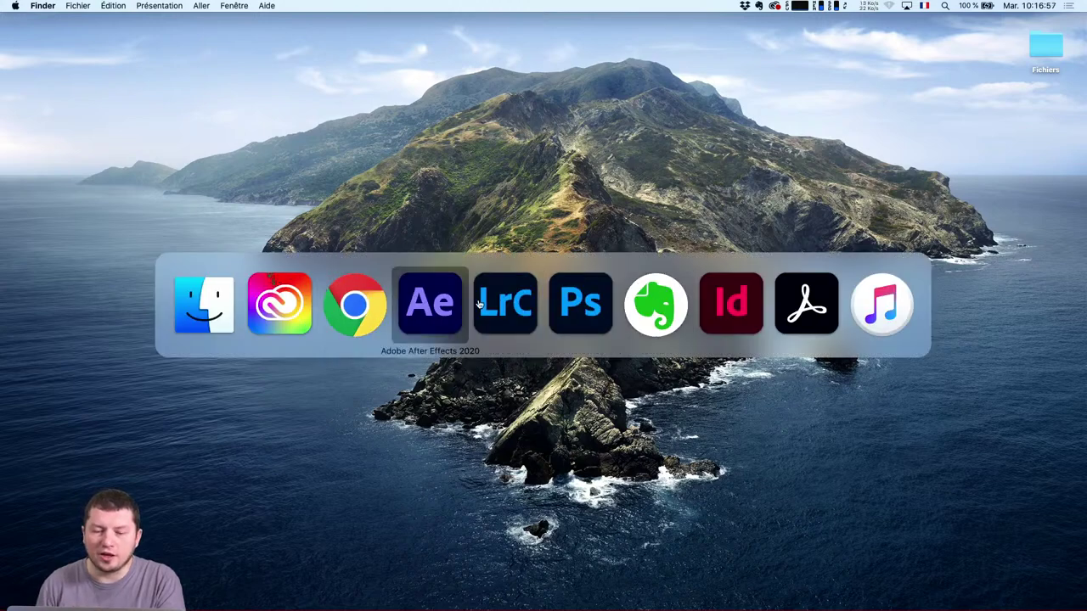
click(524, 308)
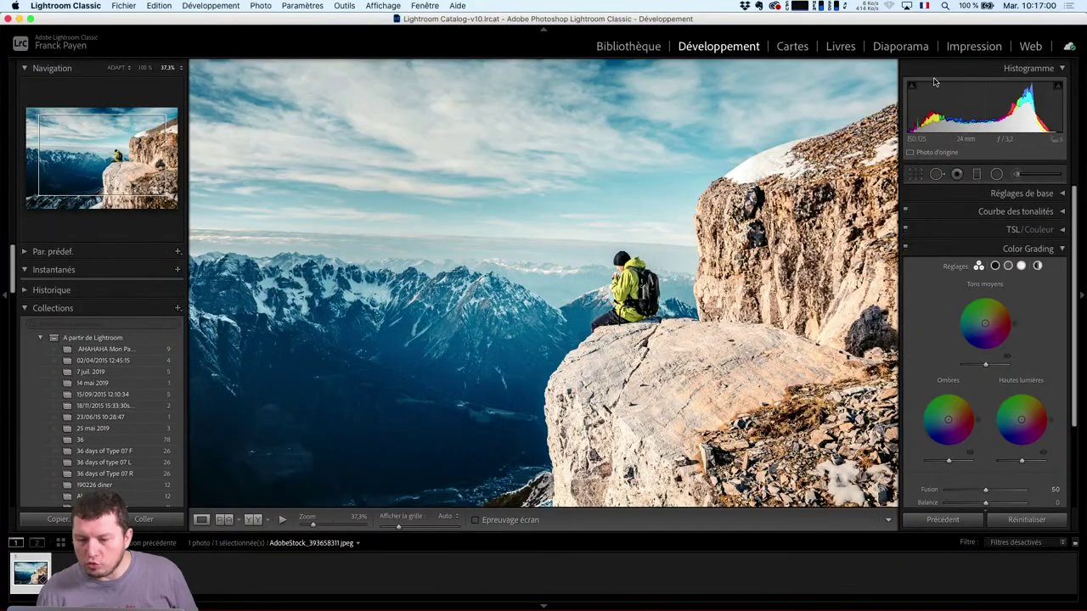
click(129, 151)
drag(454, 274, 640, 260)
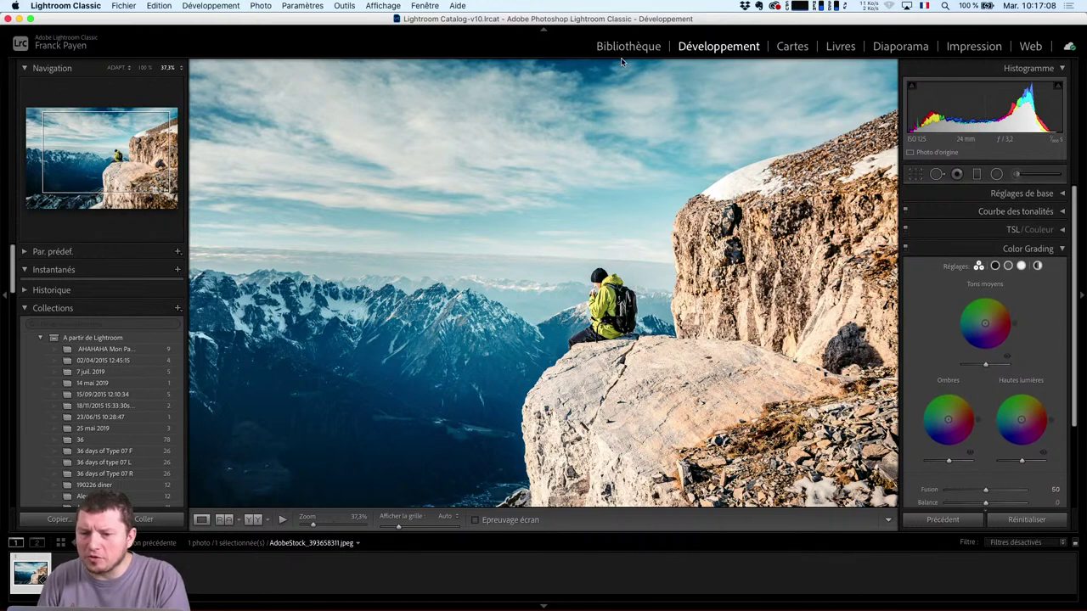
Show the hiker photo in the Library module and collapse the keyword list to examine the photo's metadata
click(628, 46)
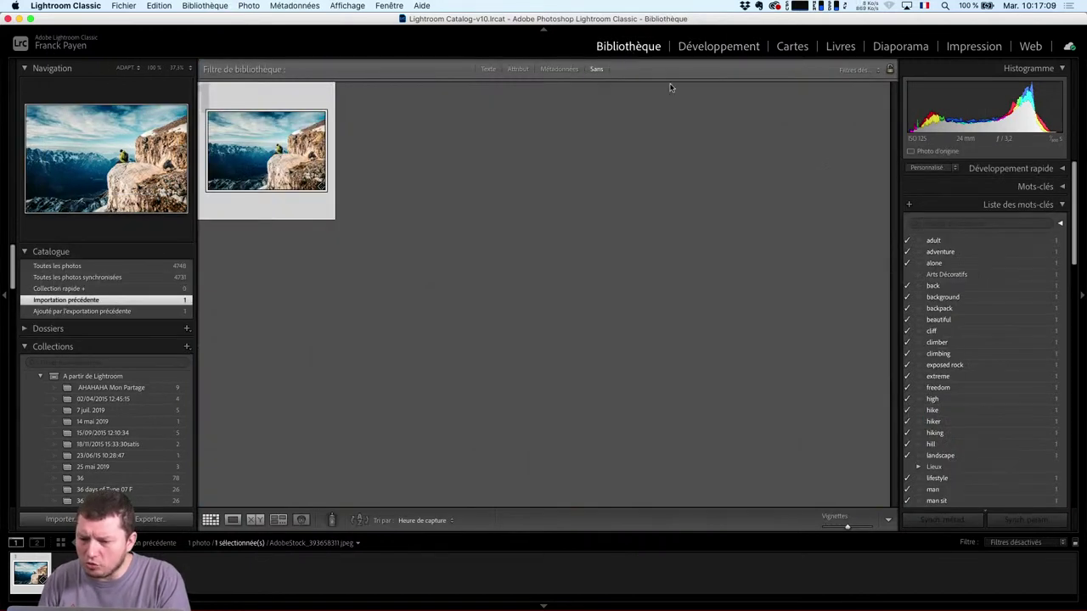
click(1026, 169)
click(1029, 169)
click(1036, 206)
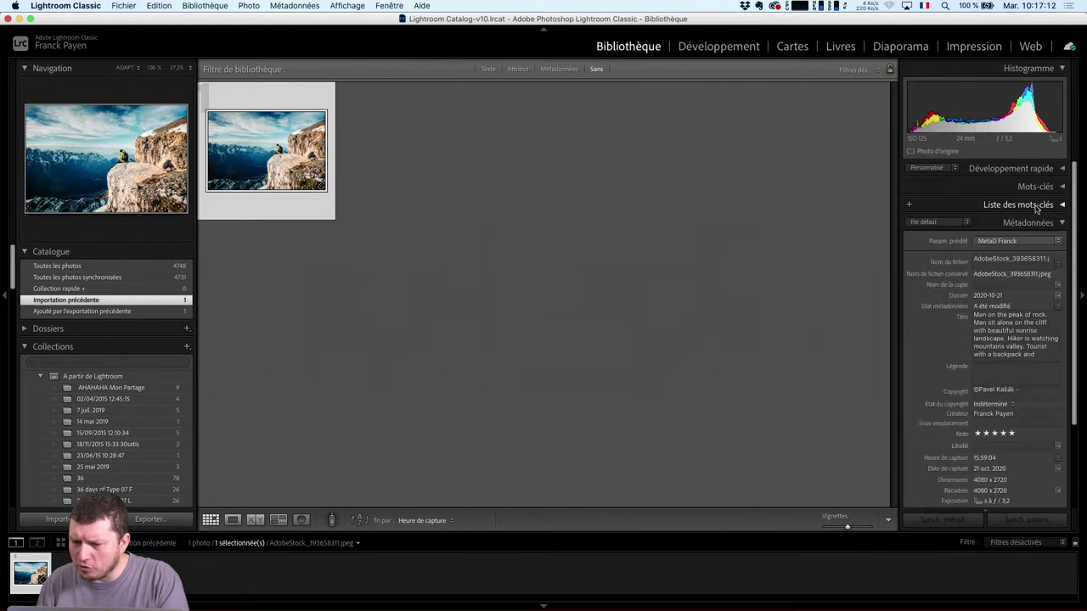
scroll(1024, 264, down, 1)
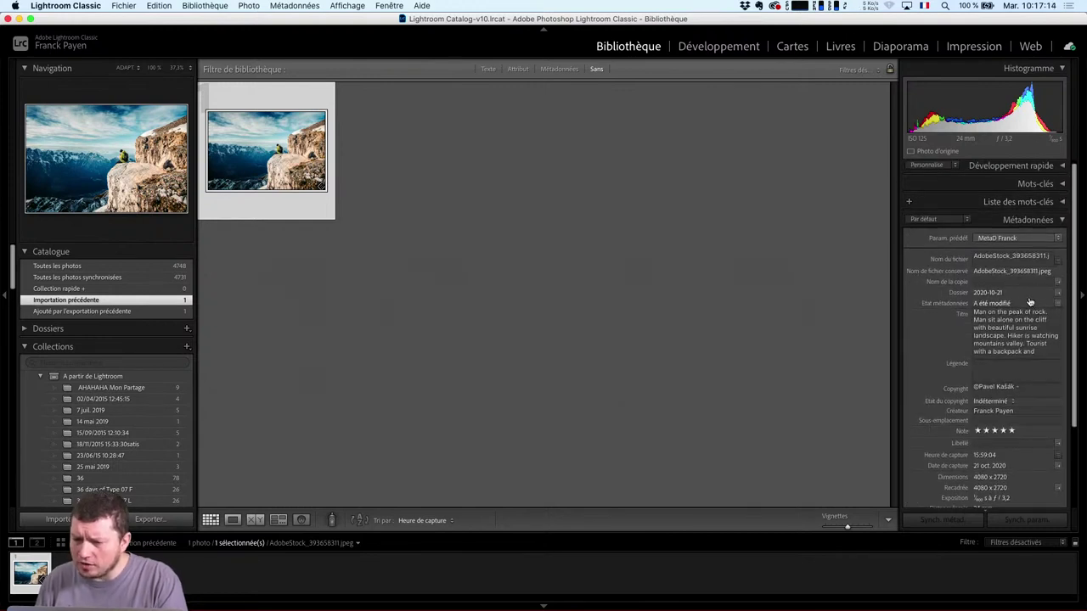
Clear the hiker photo's star rating and open its title metadata for editing to read the full text
key(0)
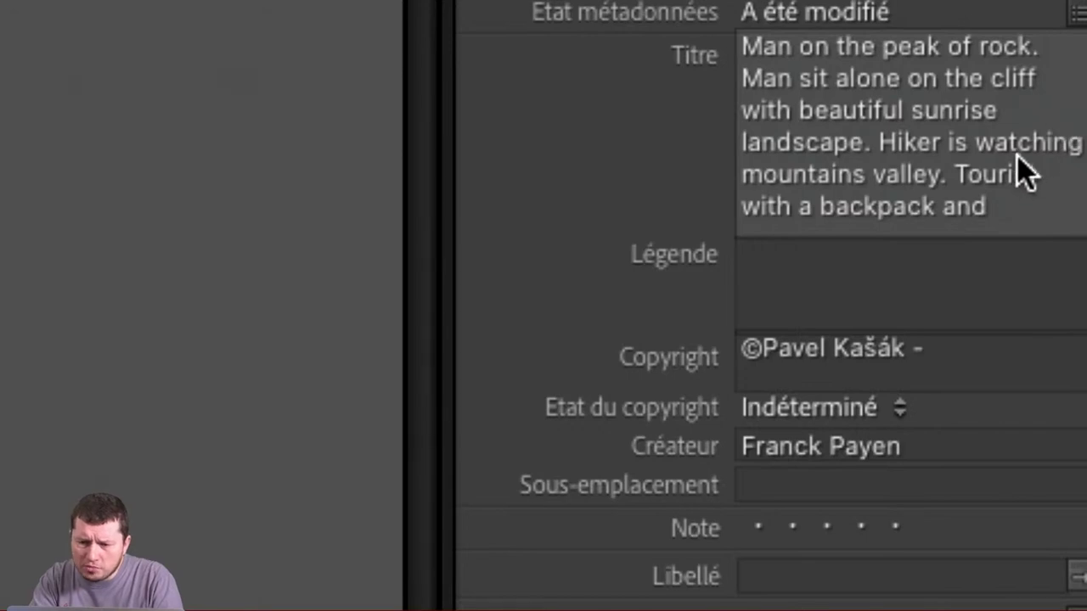
click(1023, 168)
key(Right)
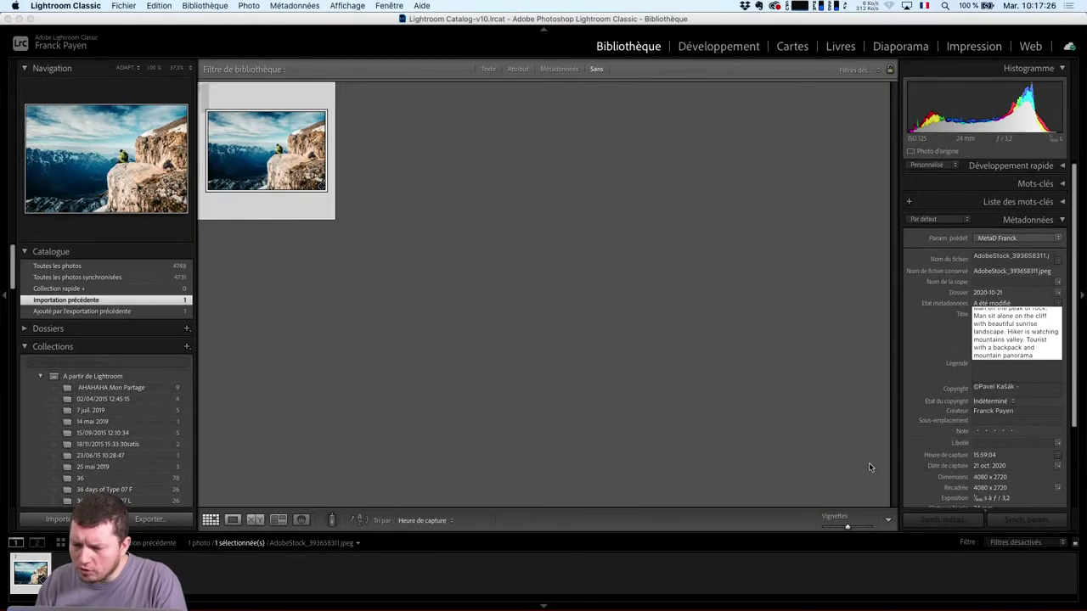
scroll(977, 382, down, 1)
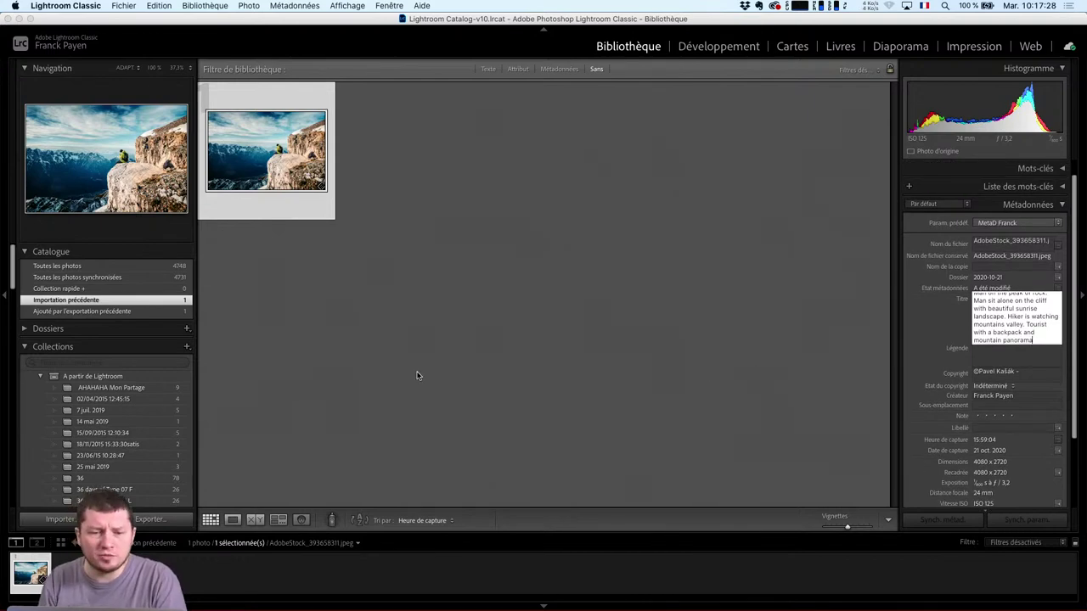
Switch to Chrome, open Adobe Stock in a new tab and go to its photos section
key(super+Tab)
key(super+Tab)
key(super+t)
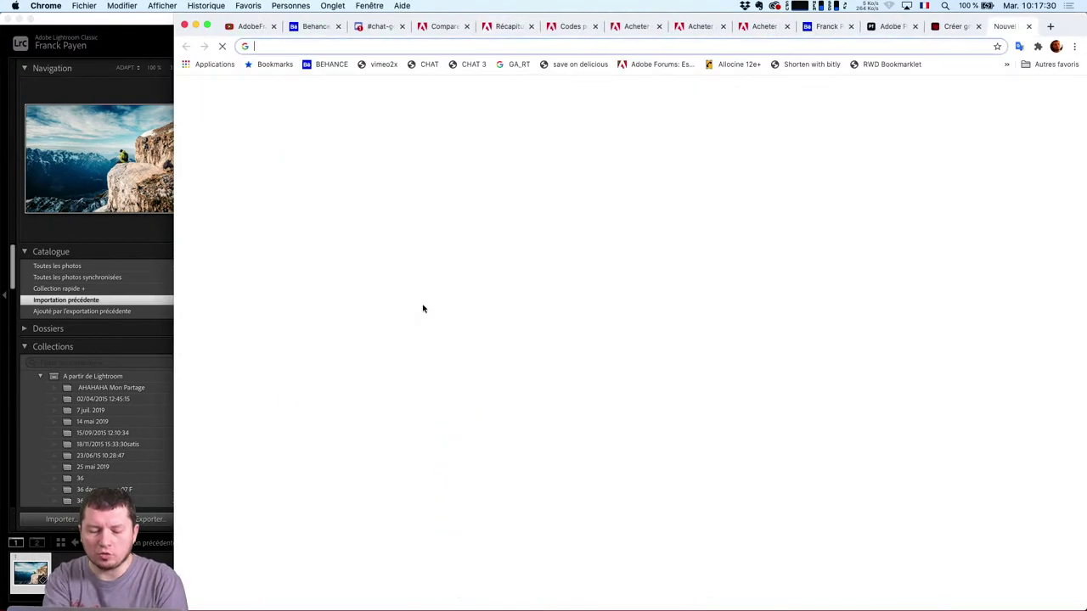
text(sto)
key(Return)
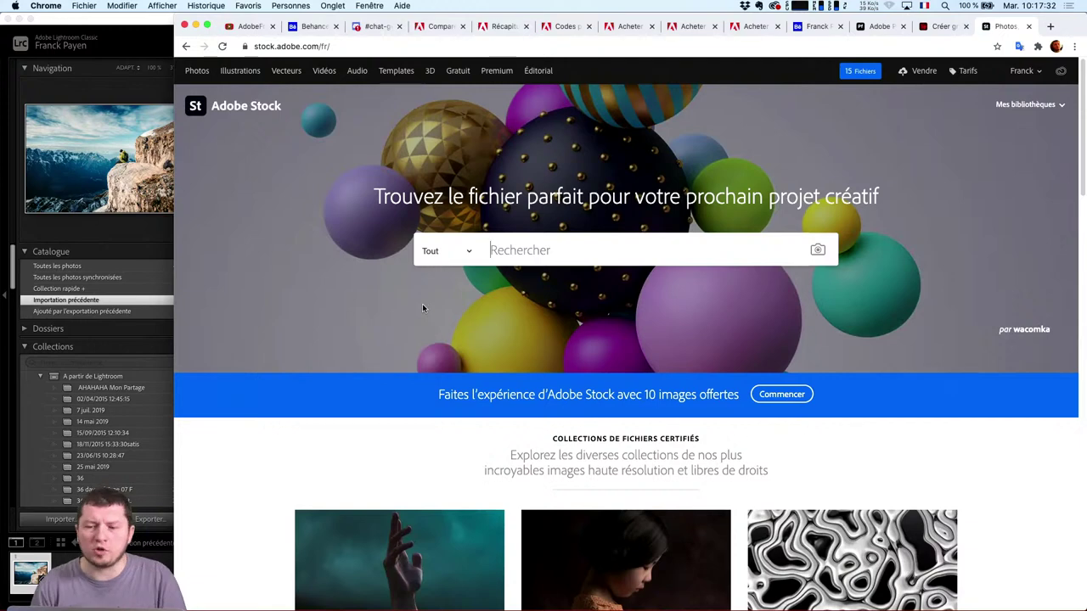
click(197, 71)
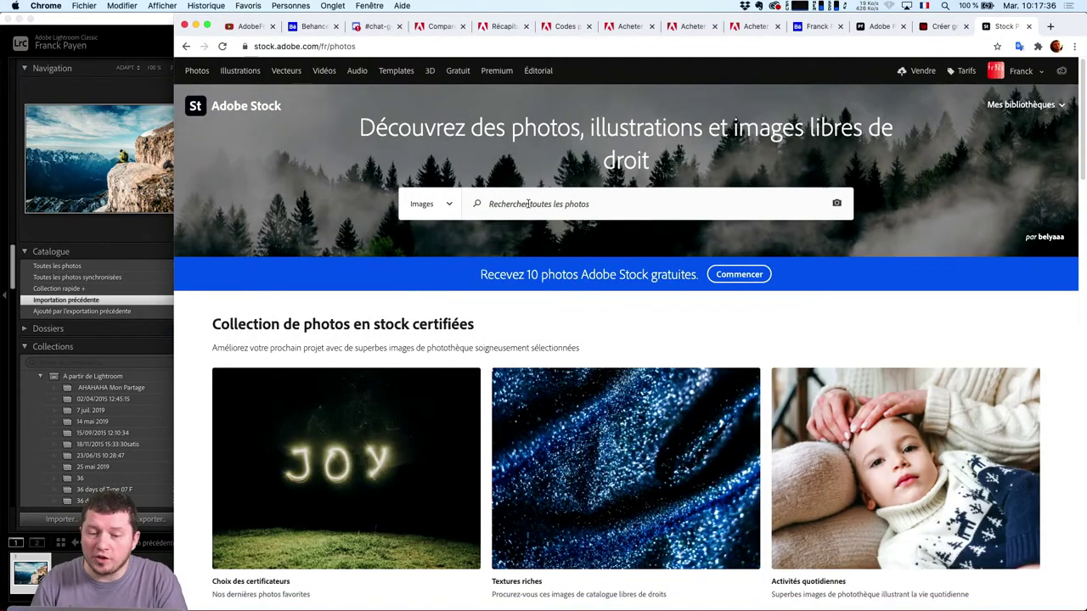
Search the Adobe Stock photos for "montagne paysage"
text(montag)
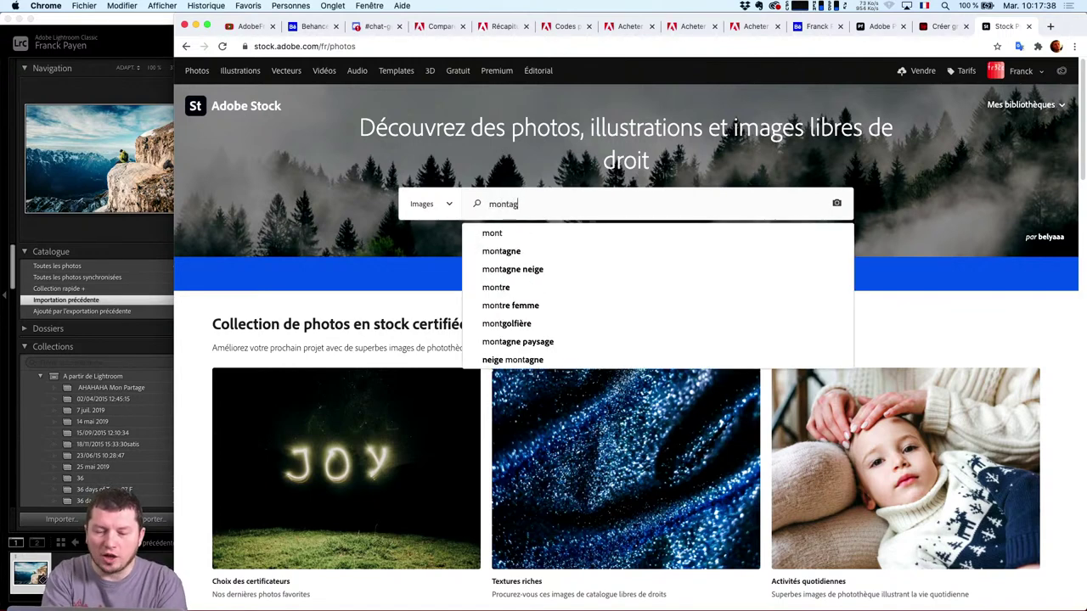
text(ne d)
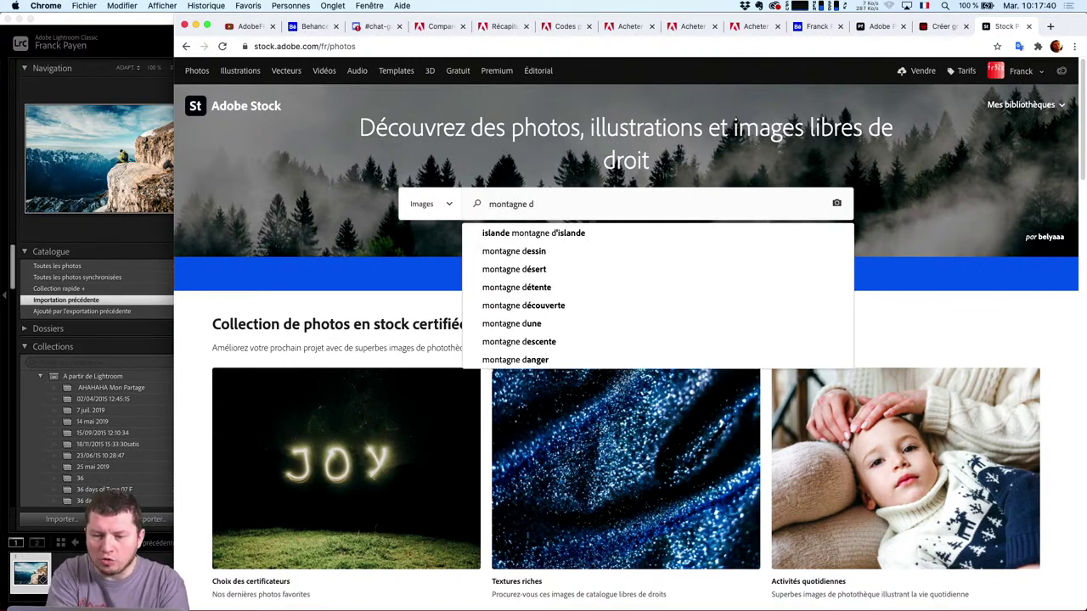
key(BackSpace)
text(paysage)
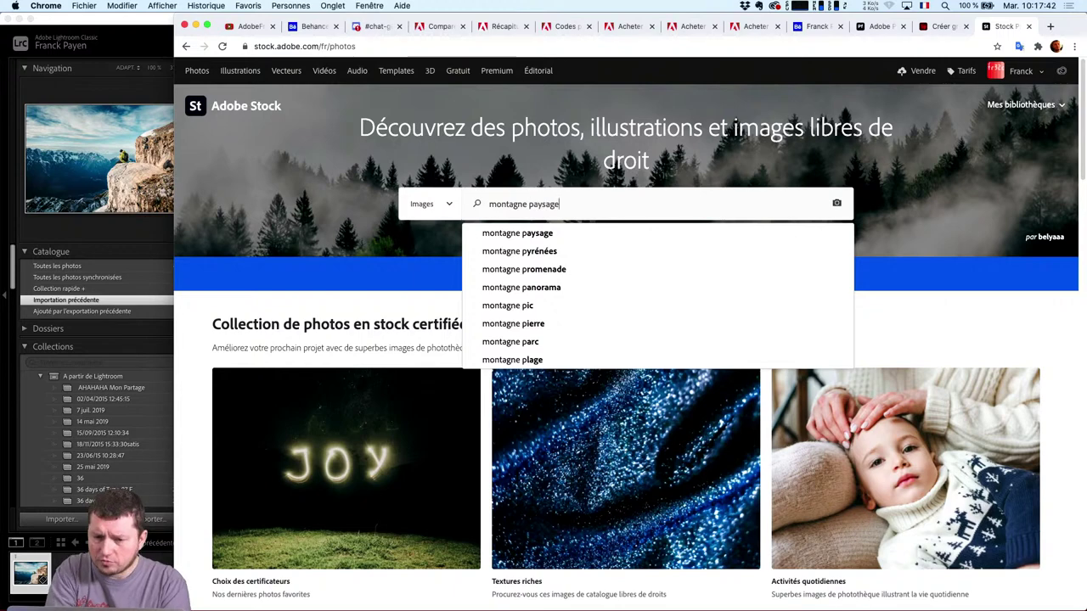
key(Return)
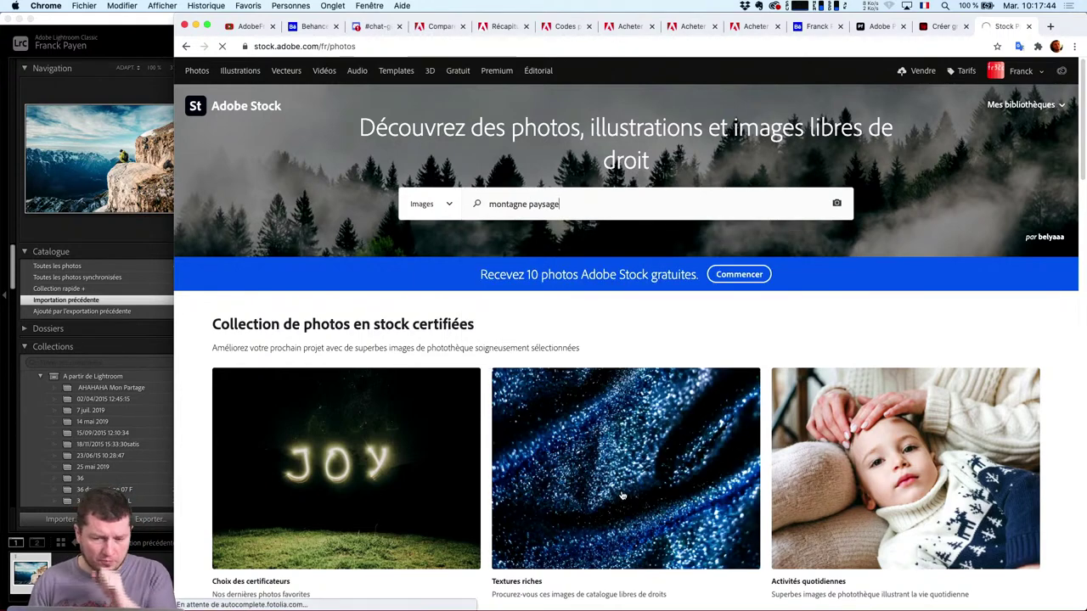
scroll(992, 607, down, 1)
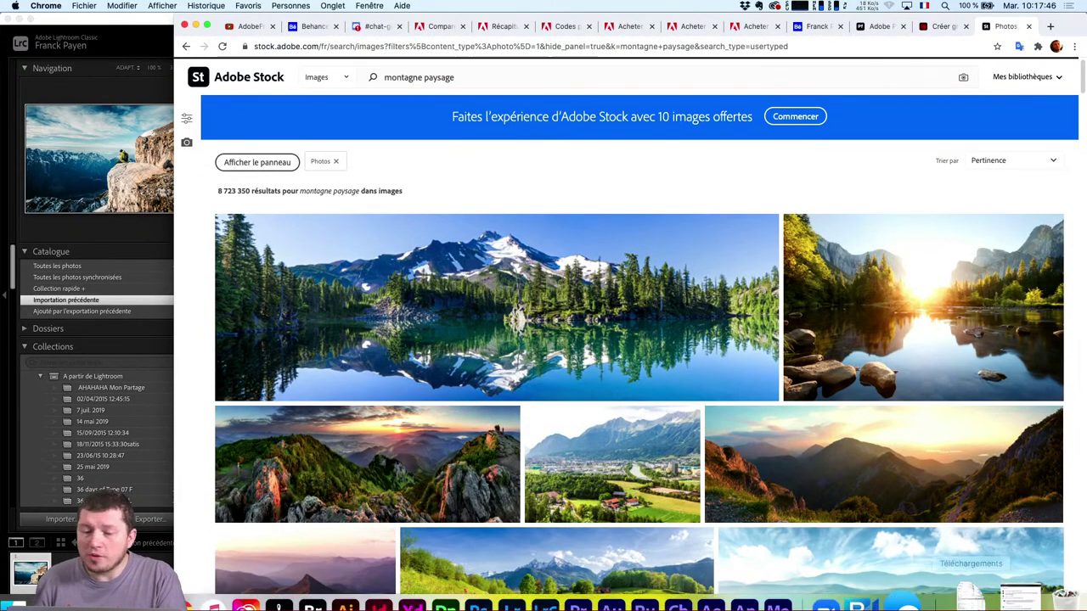
Browse the mountain landscape photos in the Adobe Stock search results
scroll(683, 312, up, 1)
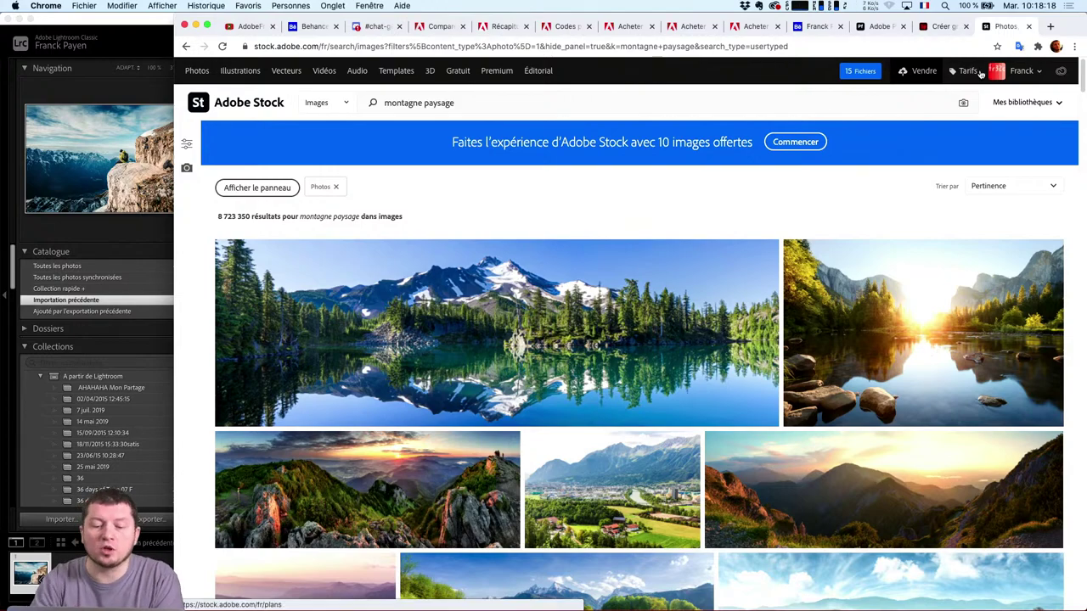
scroll(789, 222, down, 1)
scroll(789, 222, down, 15)
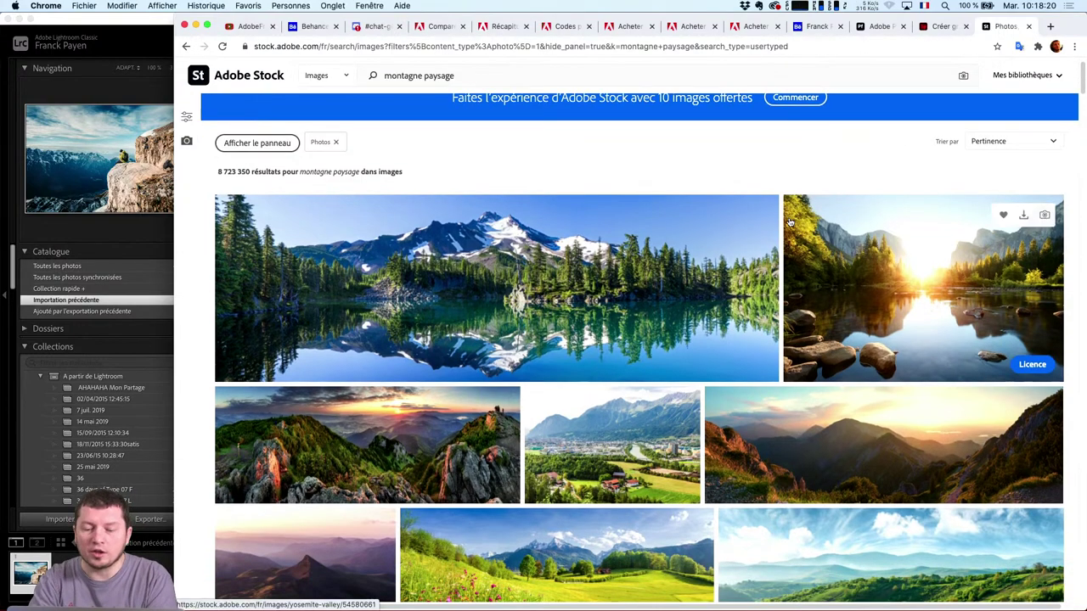
scroll(463, 219, down, 3)
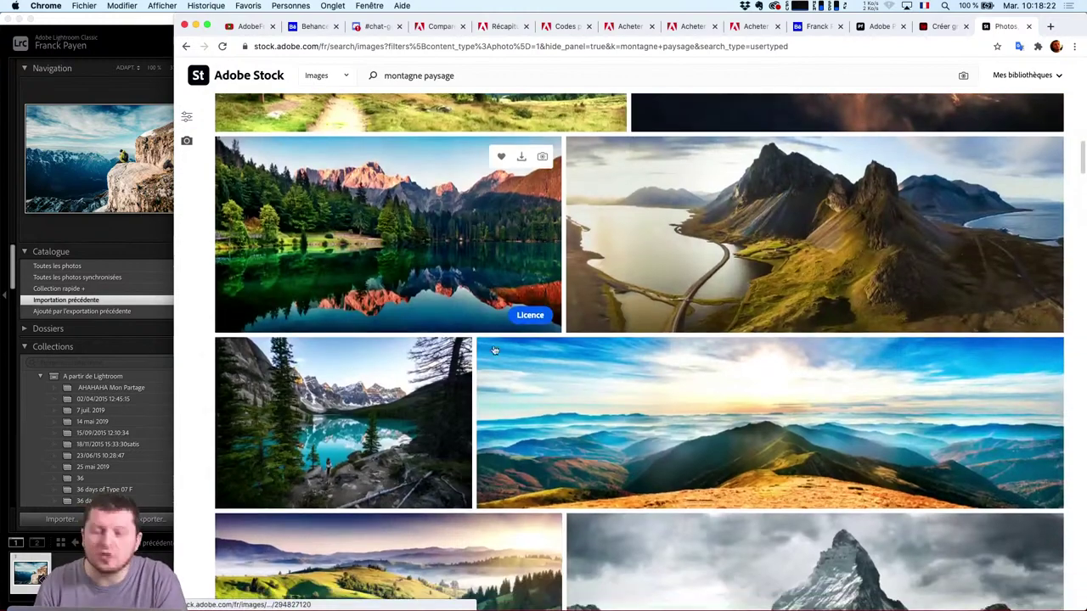
scroll(442, 208, down, 2)
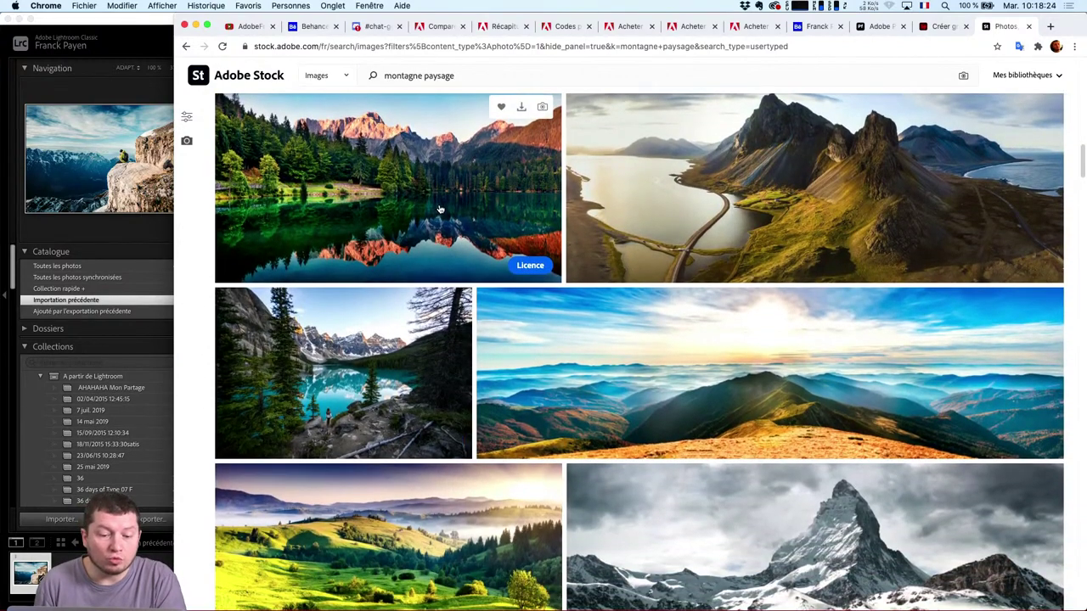
scroll(510, 323, down, 3)
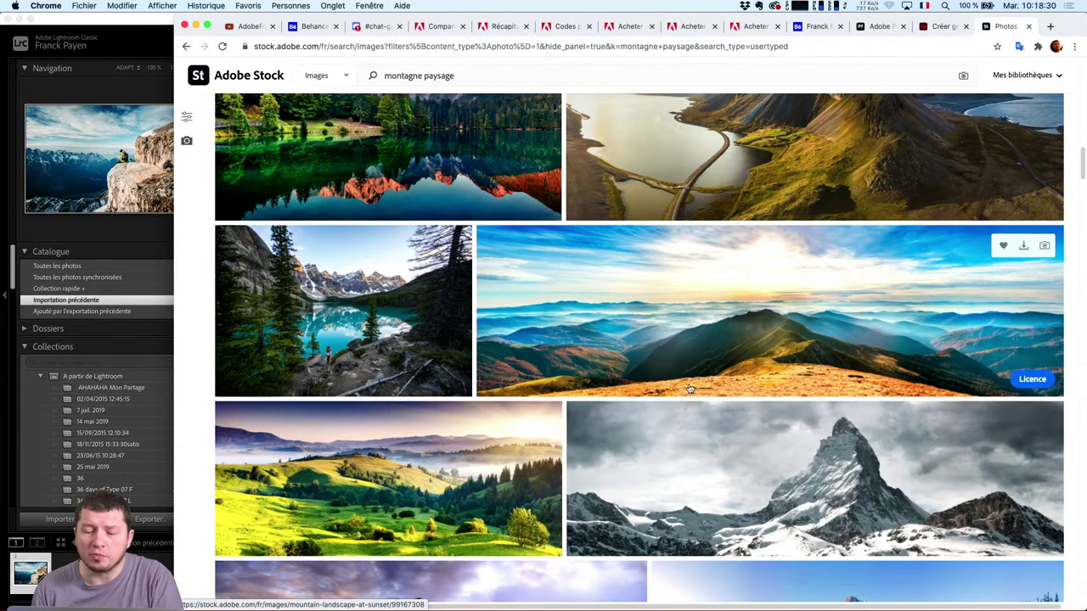
scroll(654, 333, down, 5)
scroll(654, 333, down, 4)
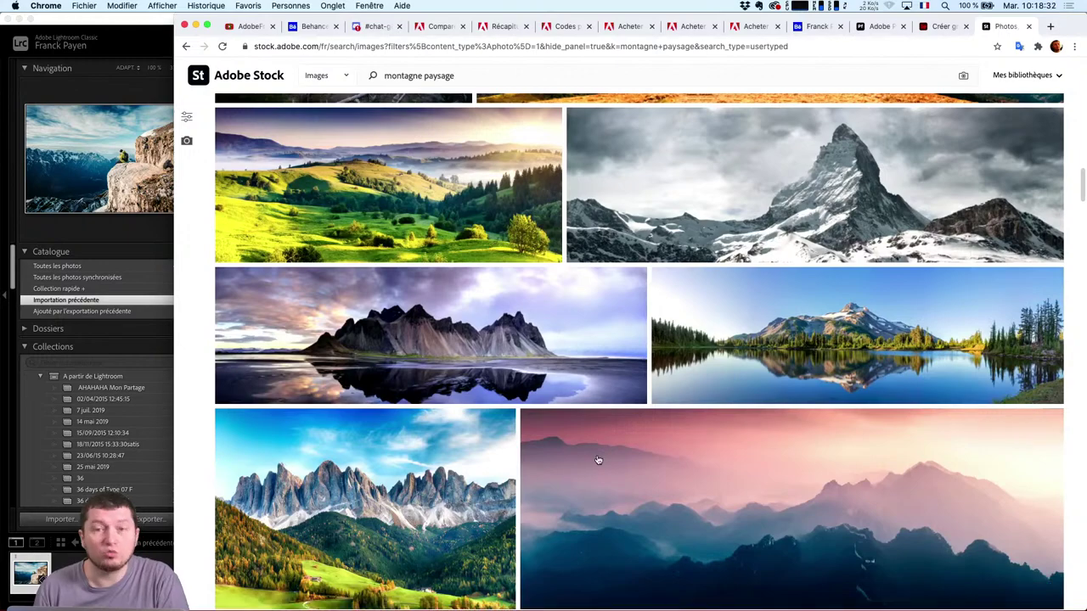
scroll(598, 461, down, 5)
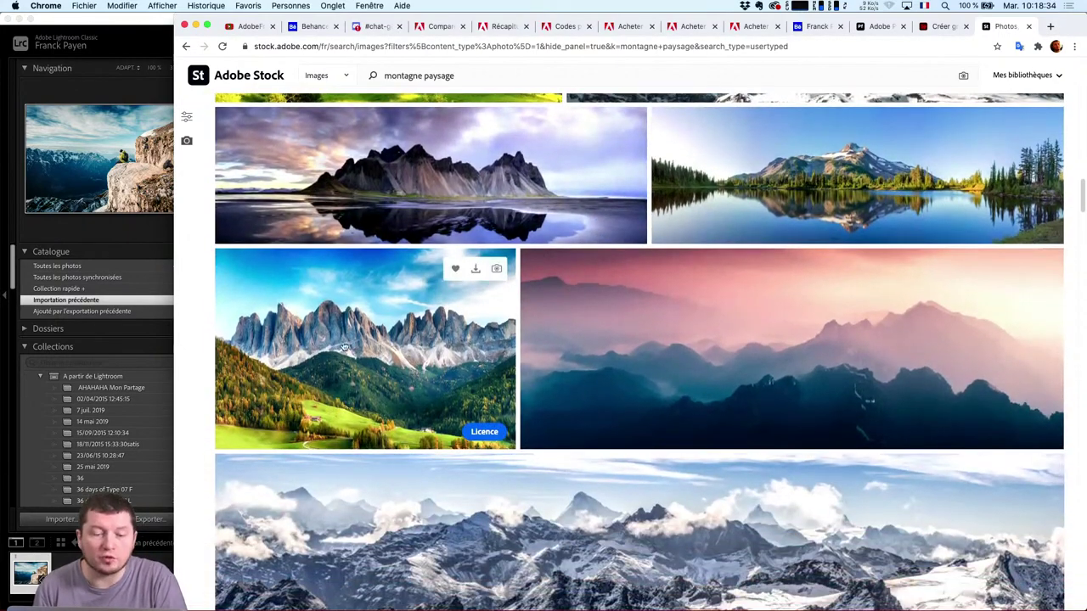
Look through more of the "montagne paysage" photos and return to the beginning of the results
scroll(476, 307, down, 2)
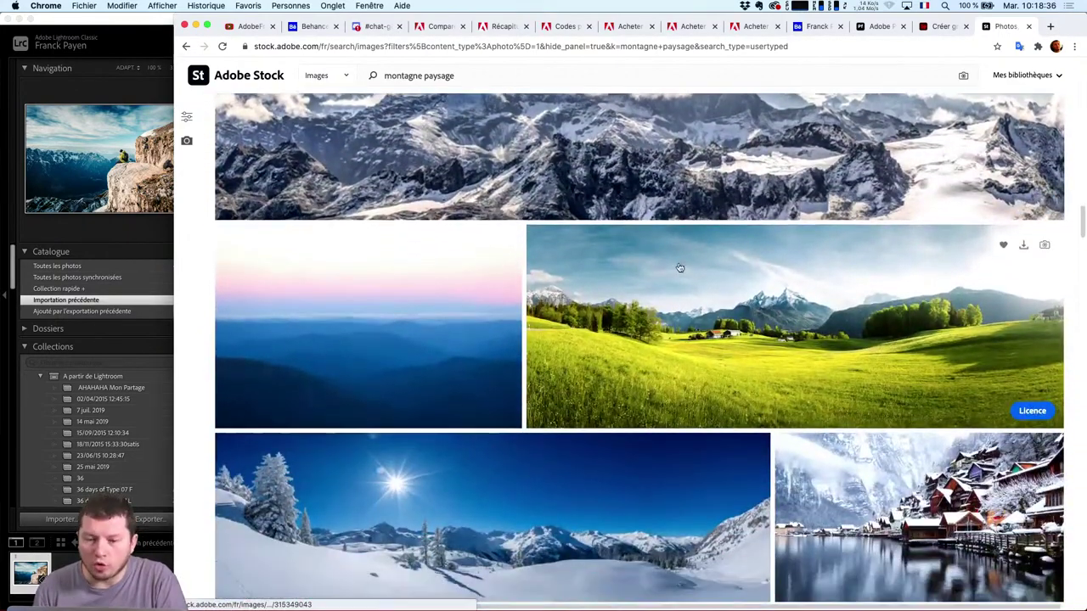
scroll(645, 323, up, 3)
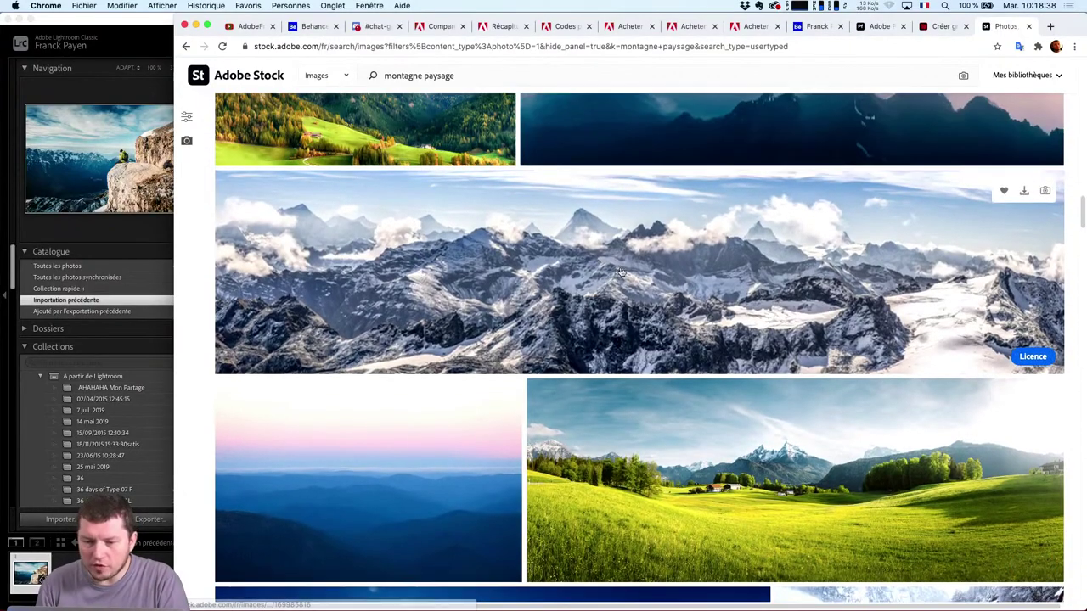
scroll(646, 310, down, 15)
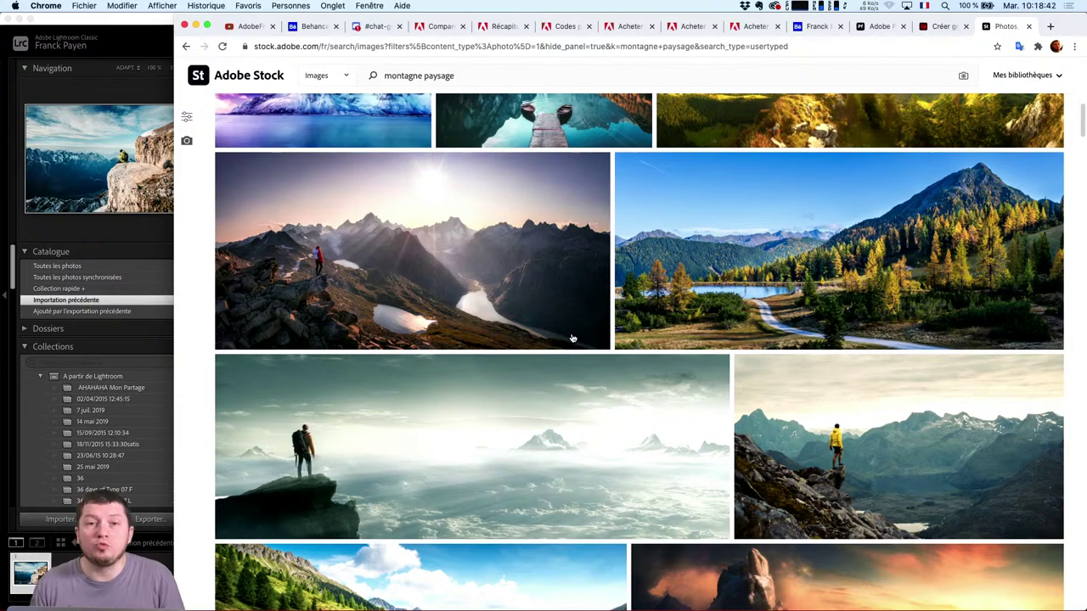
scroll(573, 338, up, 10)
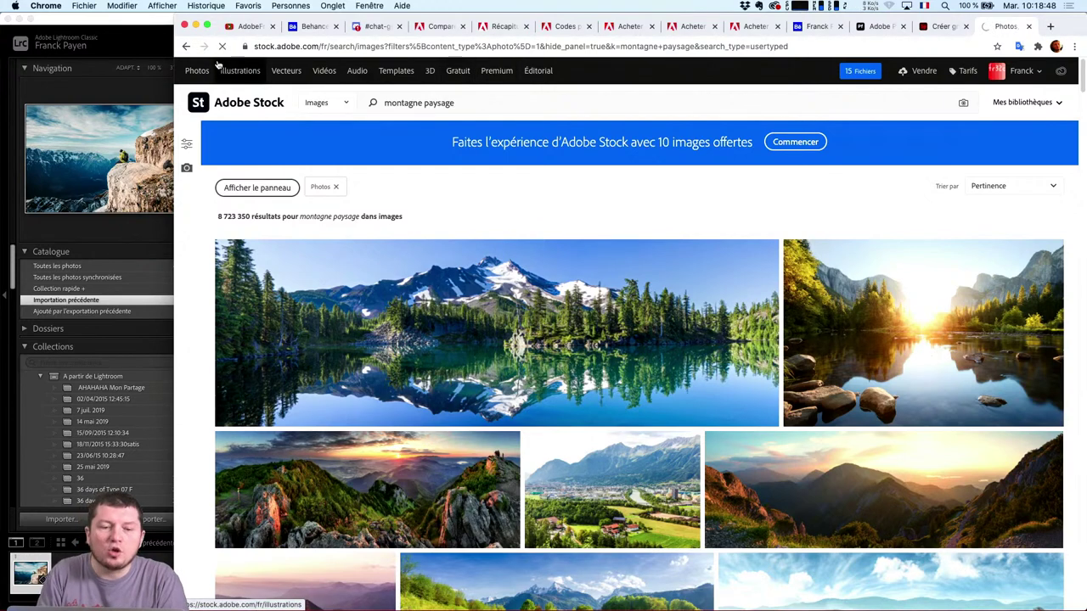
Open Adobe Stock's free collection (Gratuit) and look over its free photo, vector and video categories
click(241, 71)
click(458, 72)
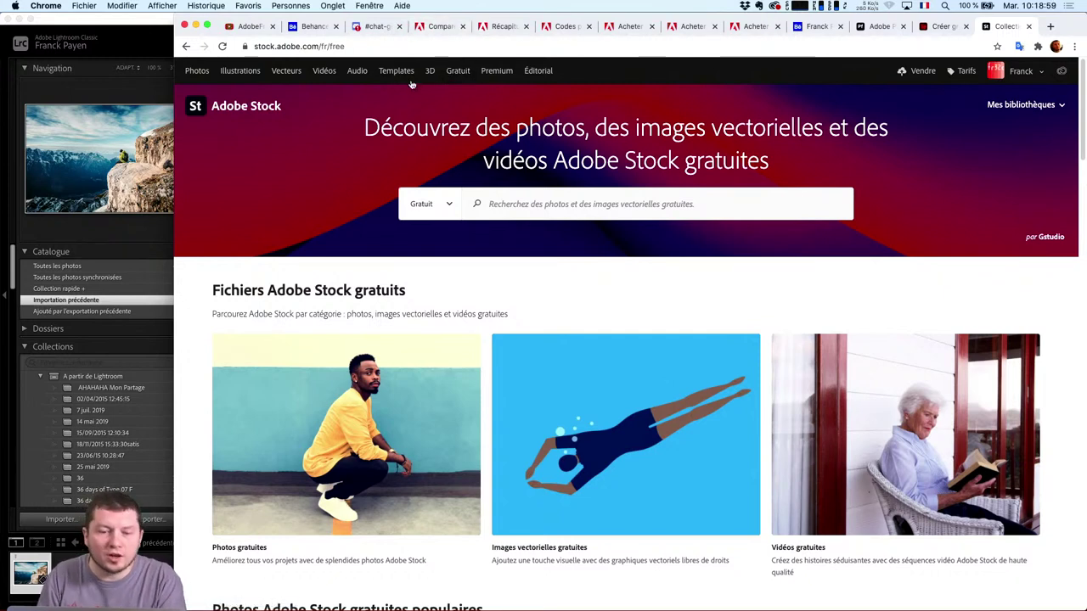
click(455, 71)
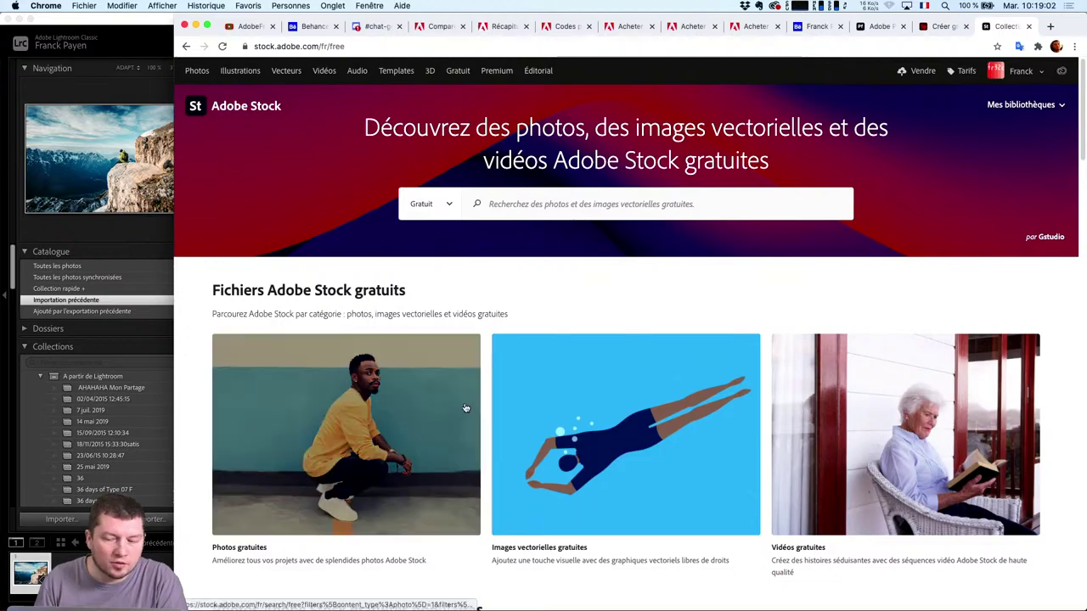
scroll(564, 299, down, 1)
scroll(569, 357, down, 4)
scroll(566, 389, down, 10)
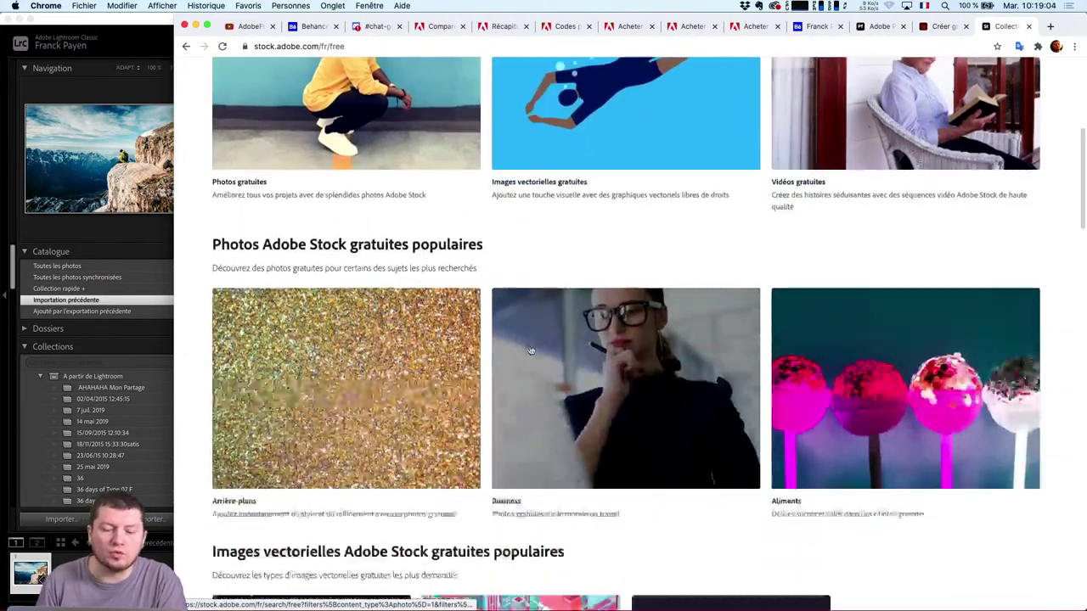
scroll(527, 362, up, 13)
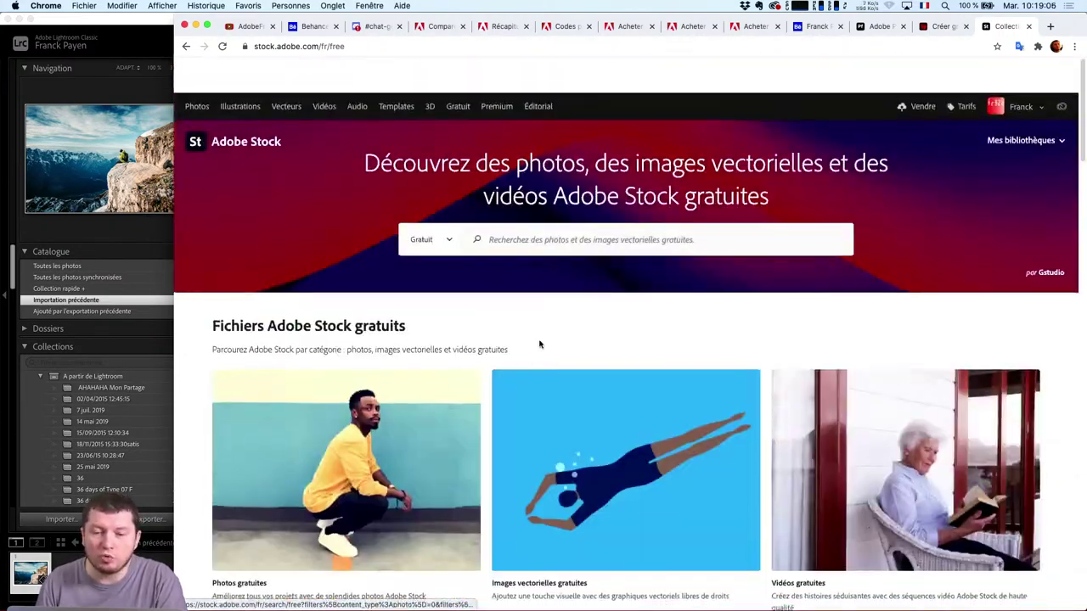
Search the free Adobe Stock collection for "montagne"
click(493, 204)
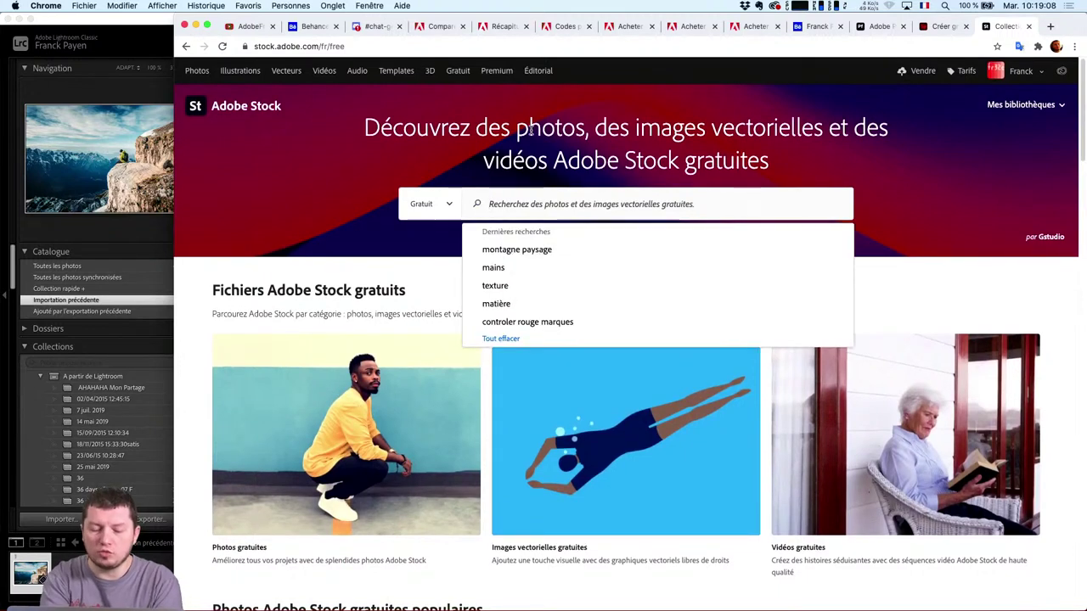
text(montagne)
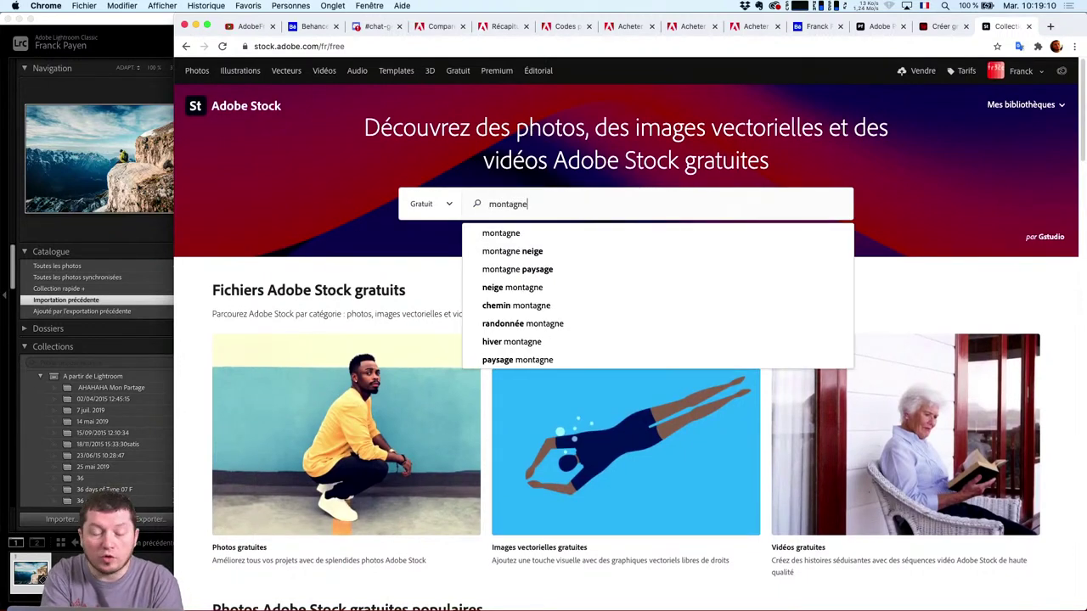
key(Return)
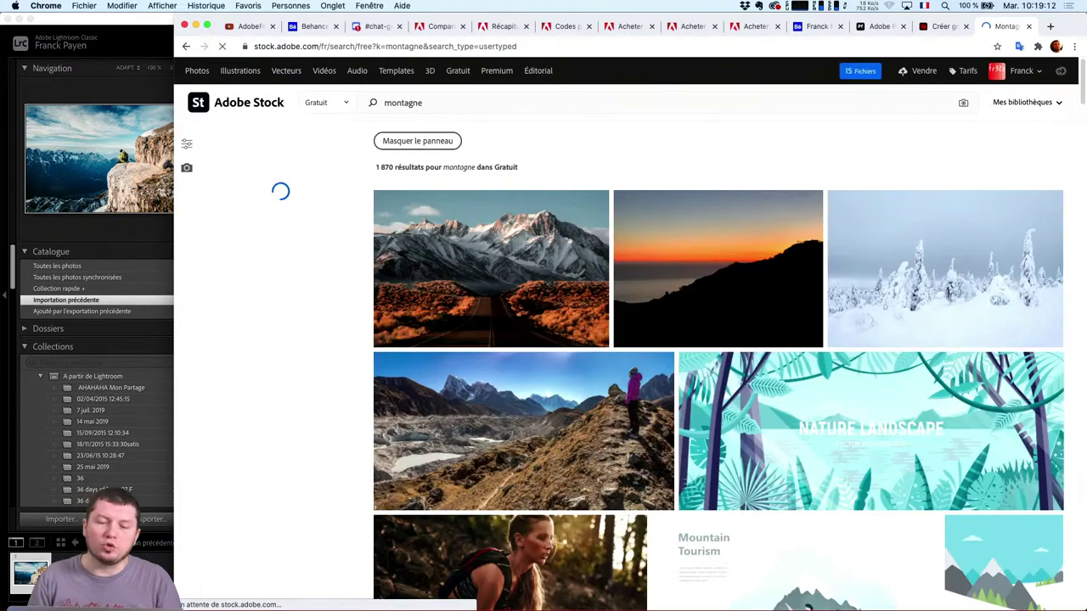
Browse the free "montagne" images through the whole first results page and return to its beginning
scroll(671, 373, down, 2)
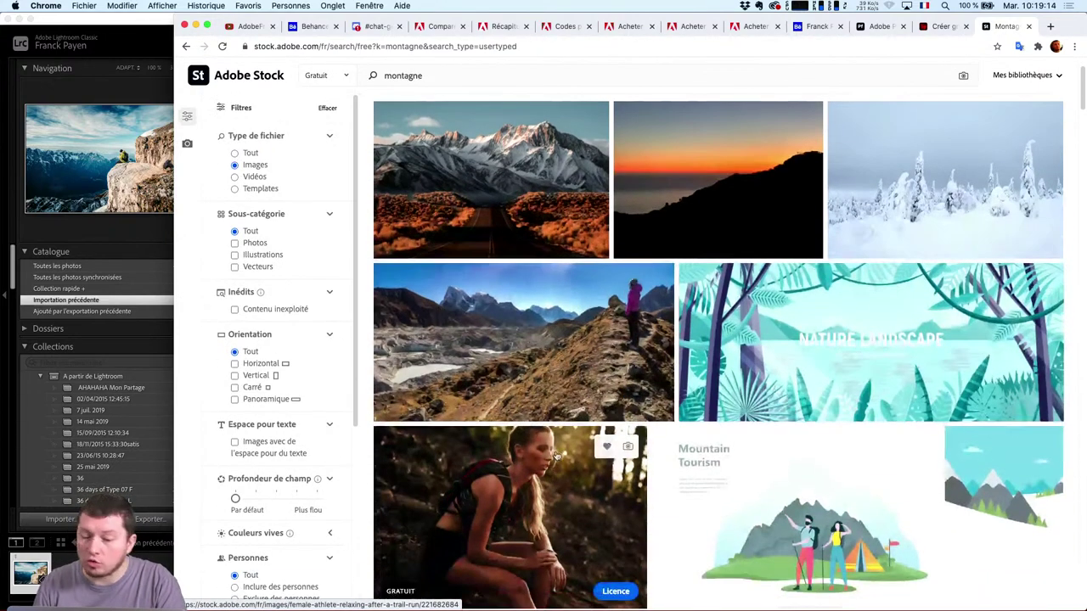
scroll(756, 357, down, 5)
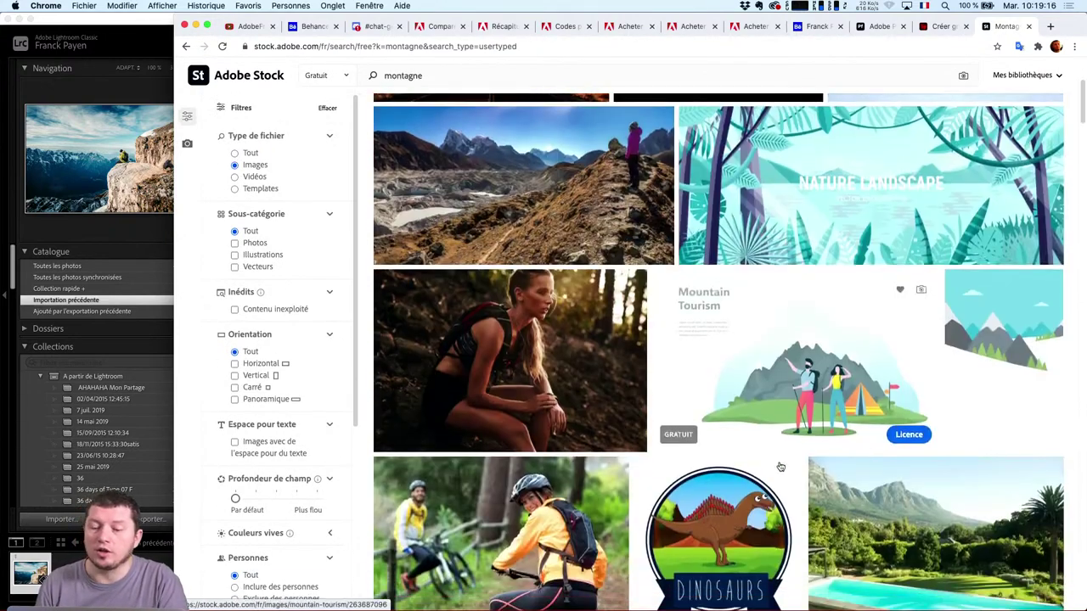
scroll(774, 453, down, 4)
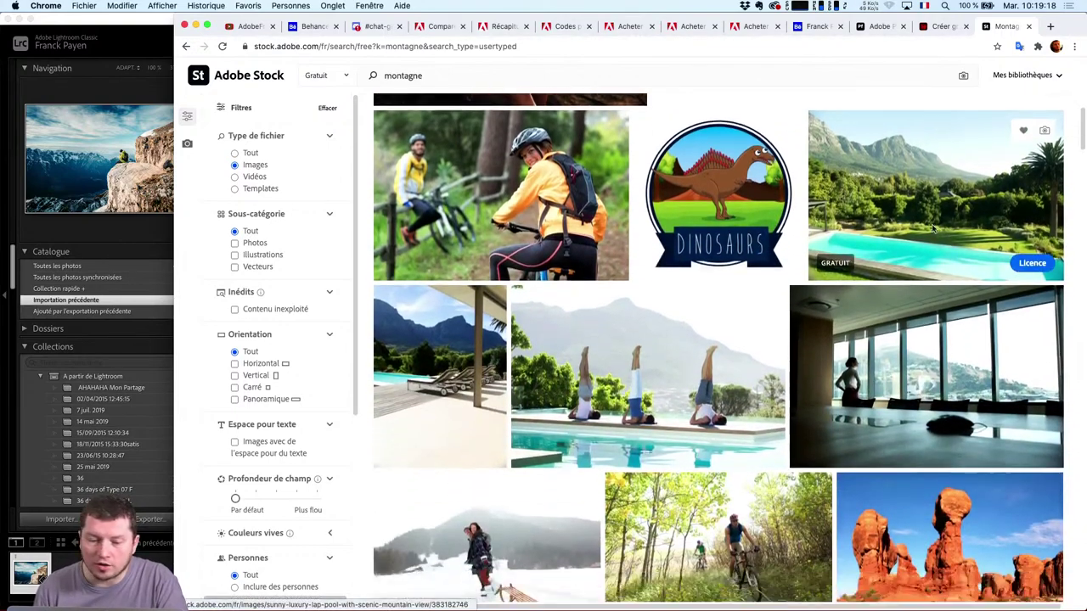
scroll(715, 333, down, 10)
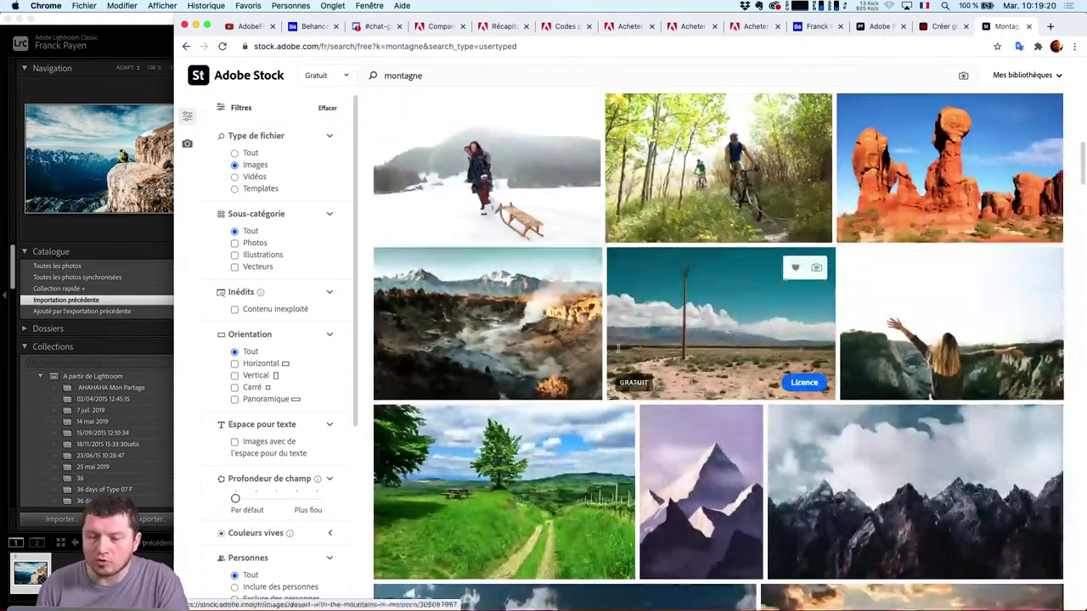
scroll(715, 333, down, 20)
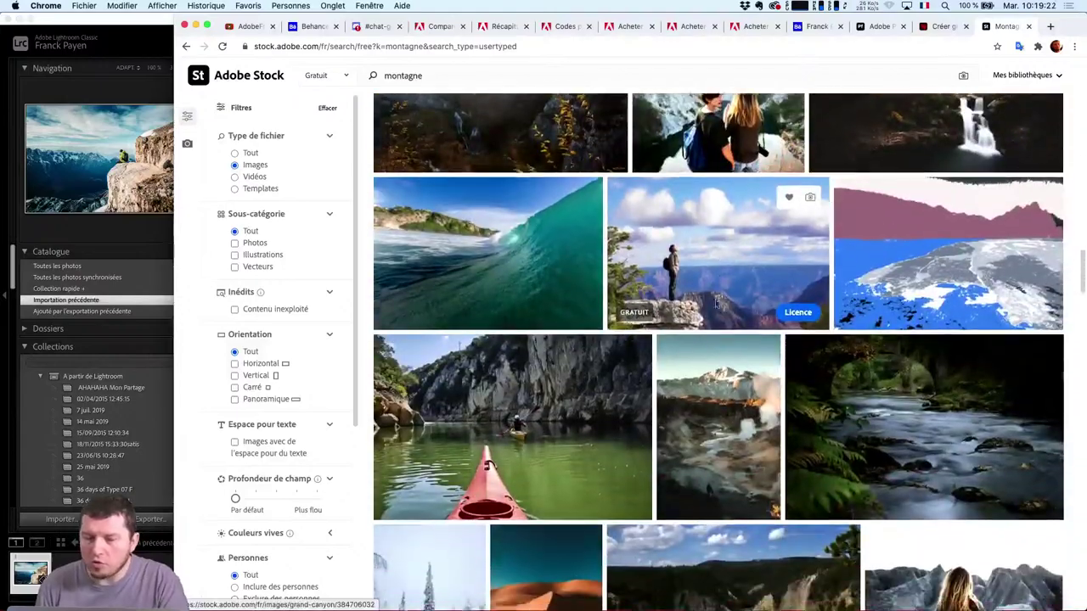
scroll(622, 454, down, 15)
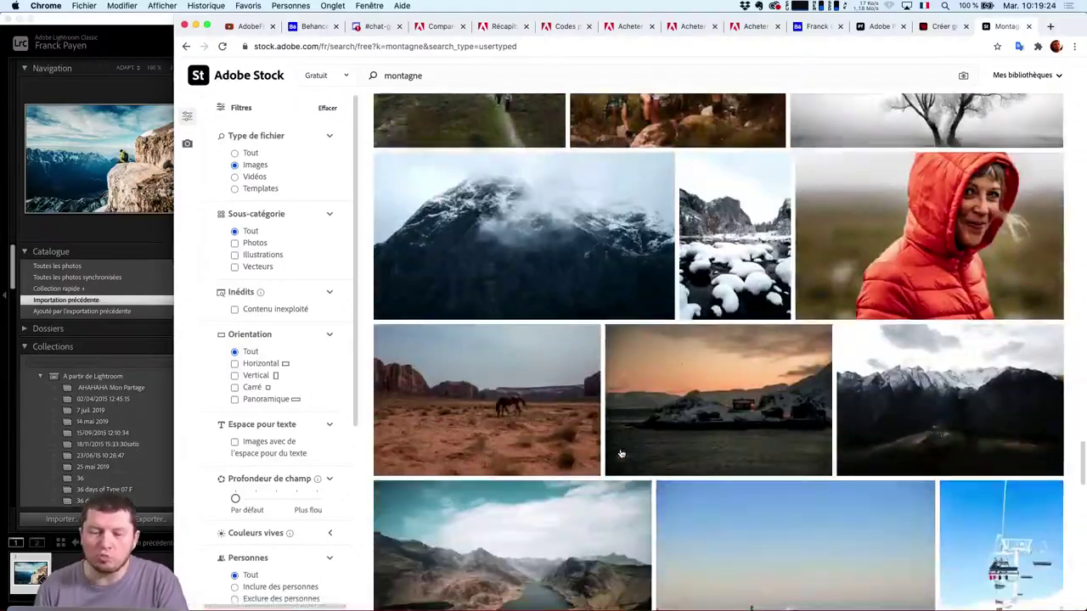
scroll(622, 455, down, 5)
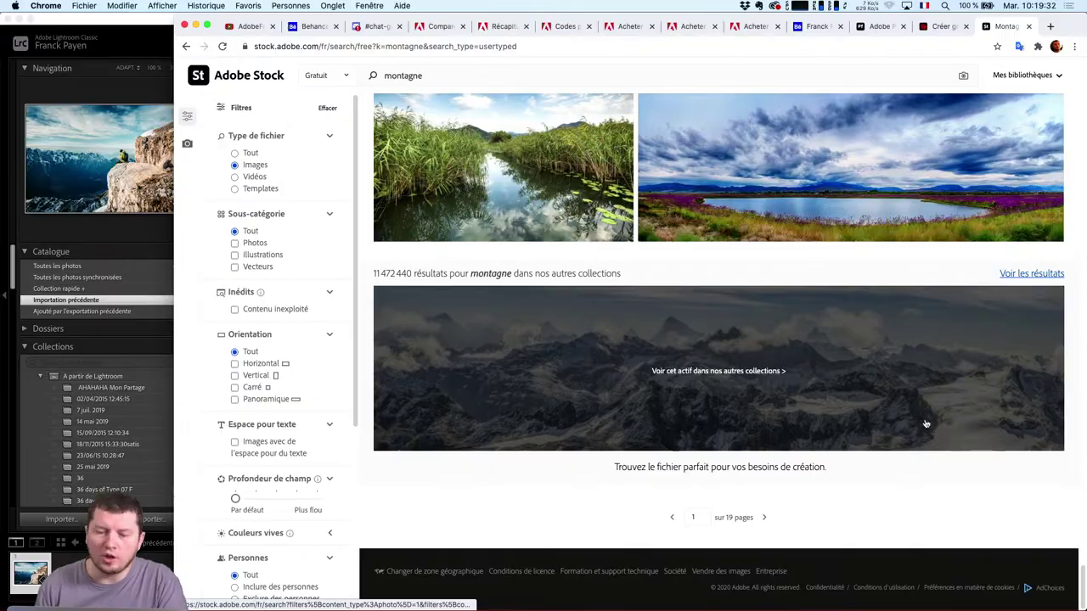
scroll(629, 365, up, 7)
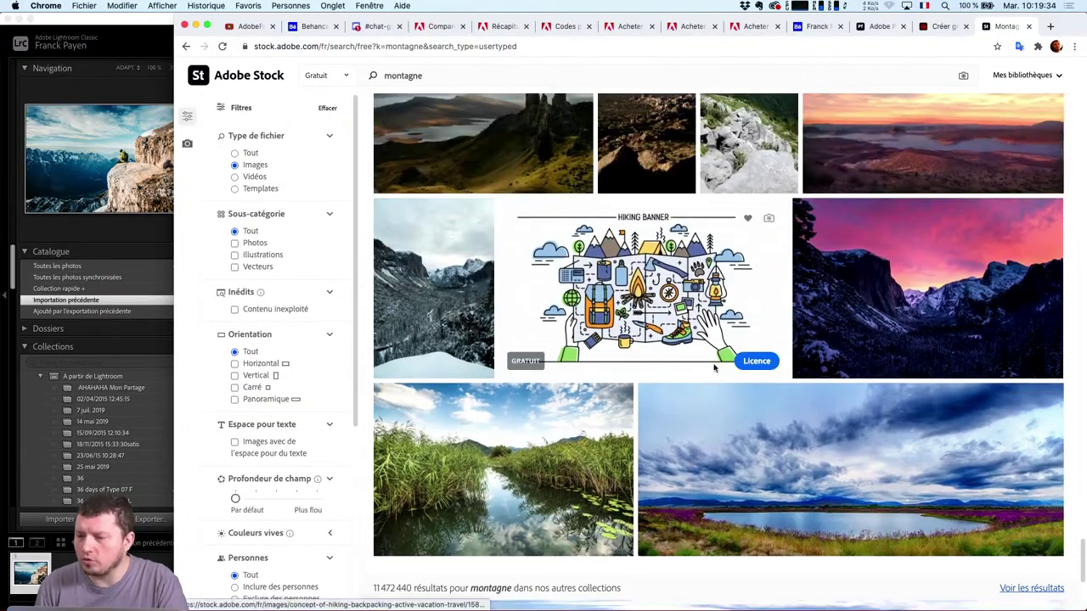
scroll(714, 367, up, 20)
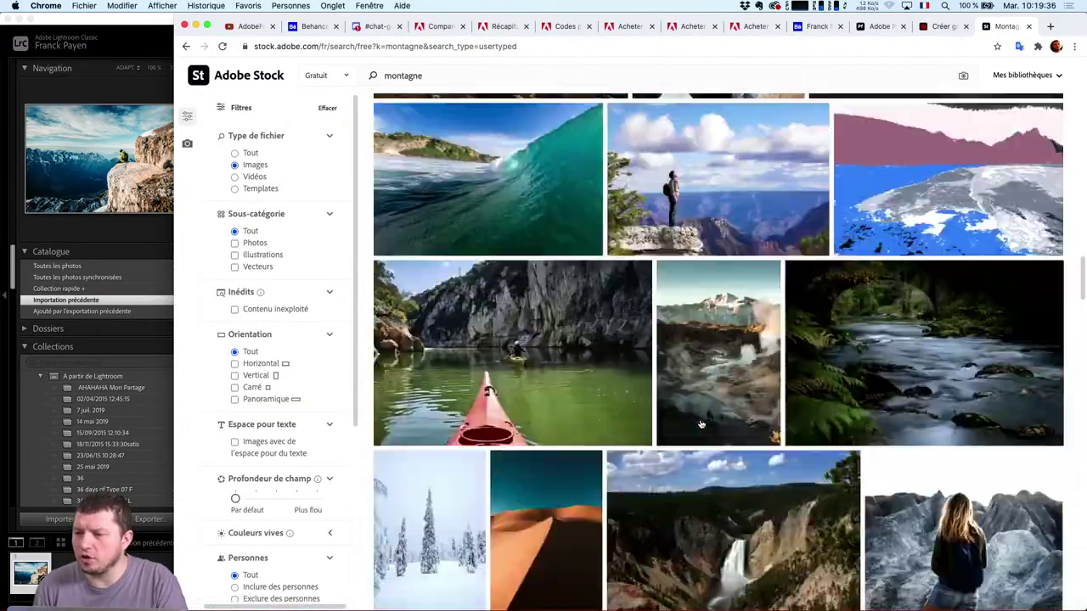
scroll(702, 424, up, 10)
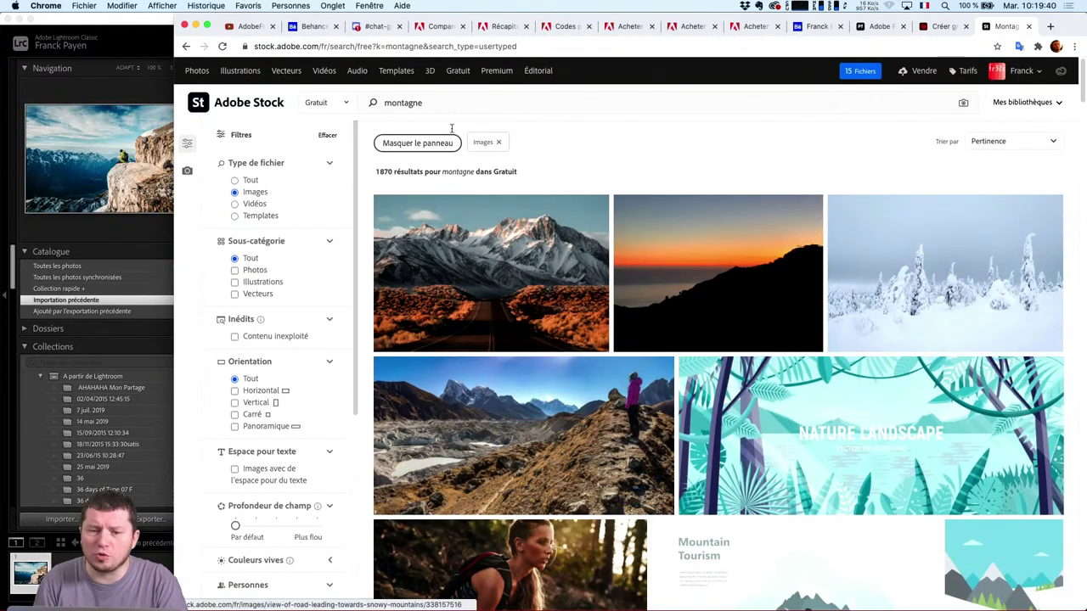
Return to the open Adobe special offers page and highlight the Black Friday text of the Creative Cloud offer
click(438, 26)
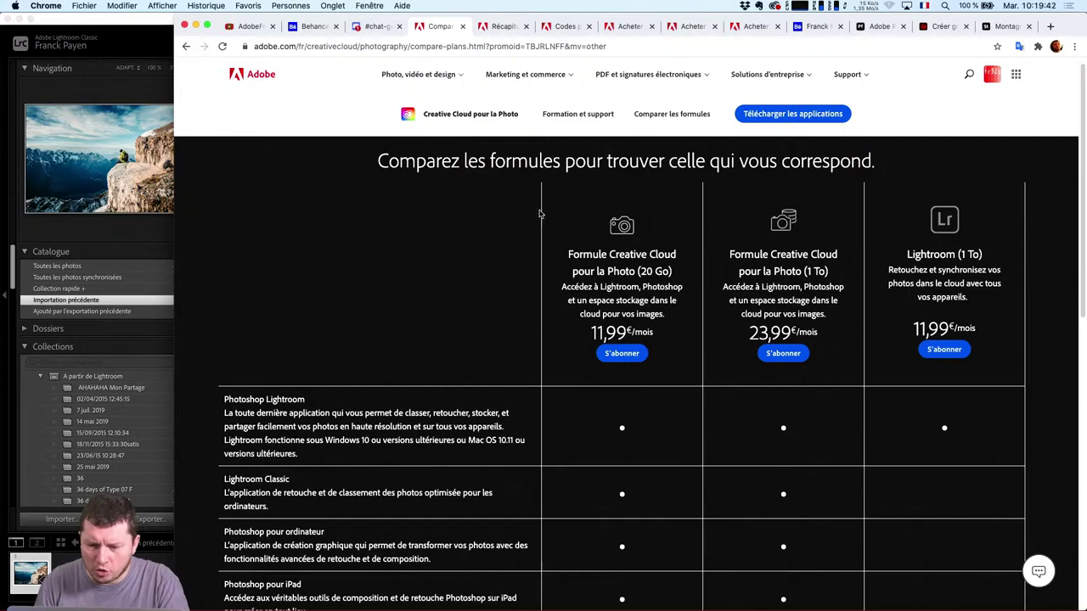
click(501, 27)
click(564, 26)
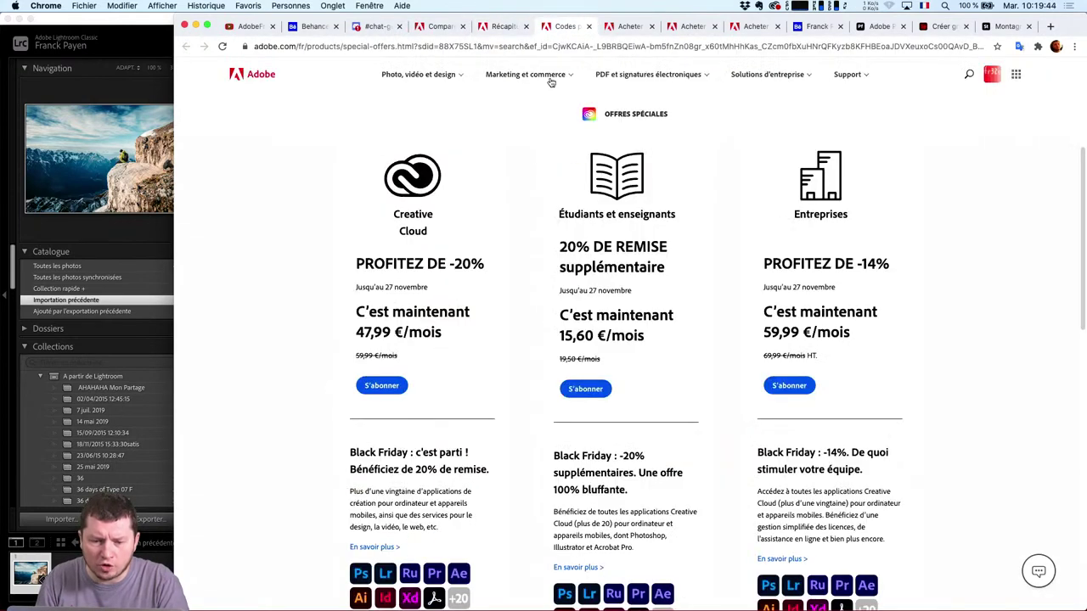
scroll(356, 367, down, 5)
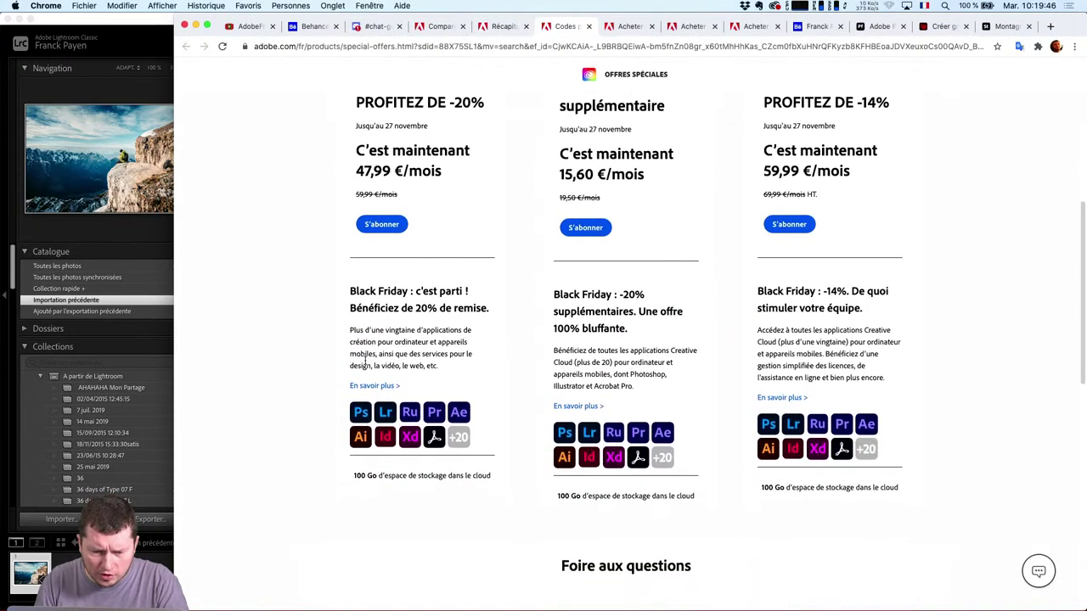
drag(362, 283, 394, 340)
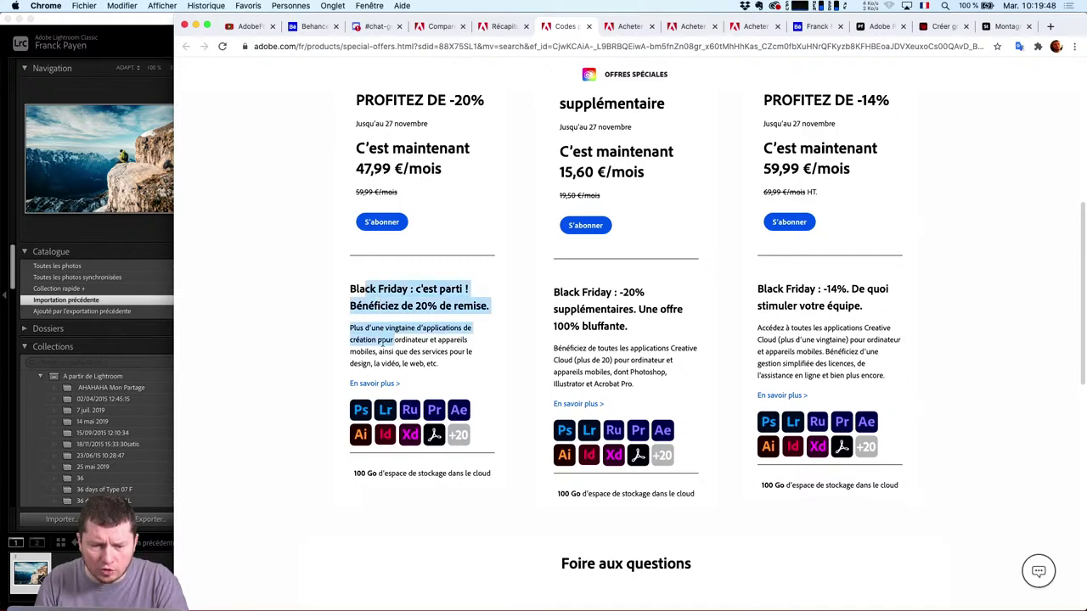
Open the details of the Creative Cloud Black Friday offer and review the offer presentation
click(374, 384)
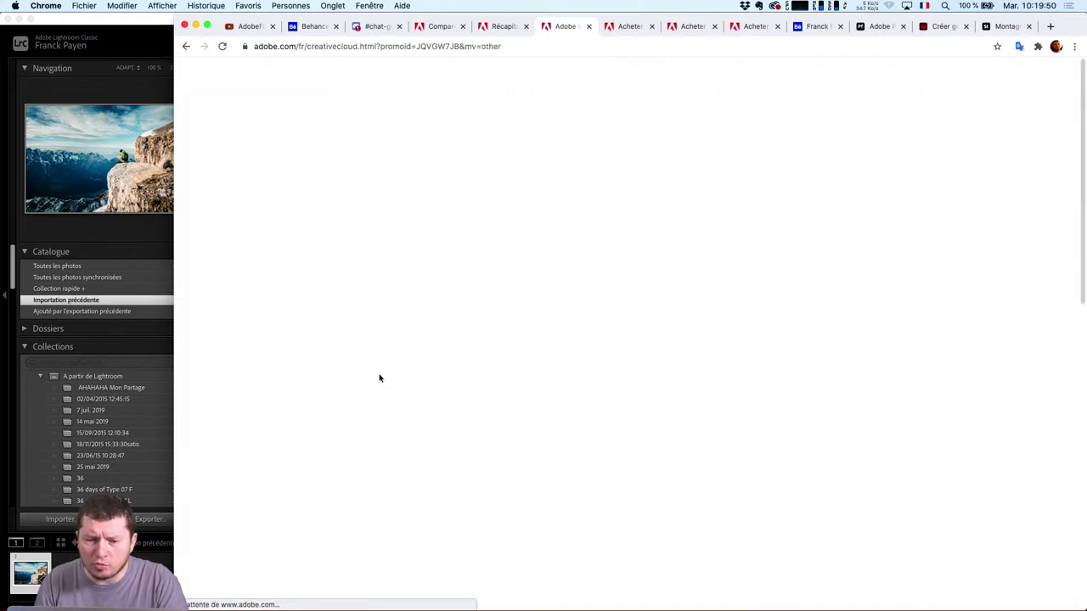
scroll(293, 270, down, 3)
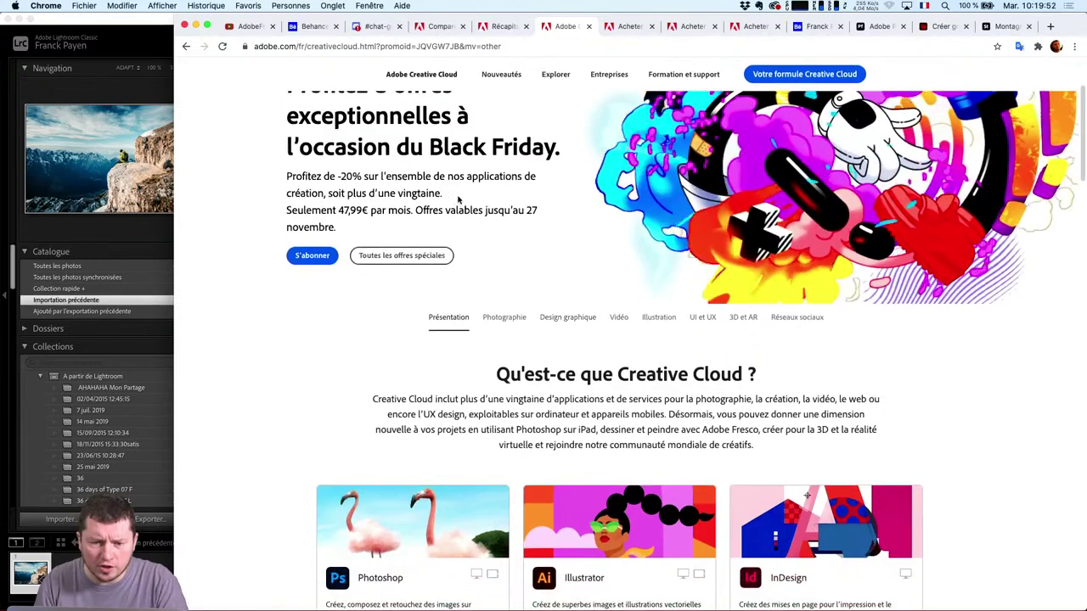
scroll(578, 242, up, 1)
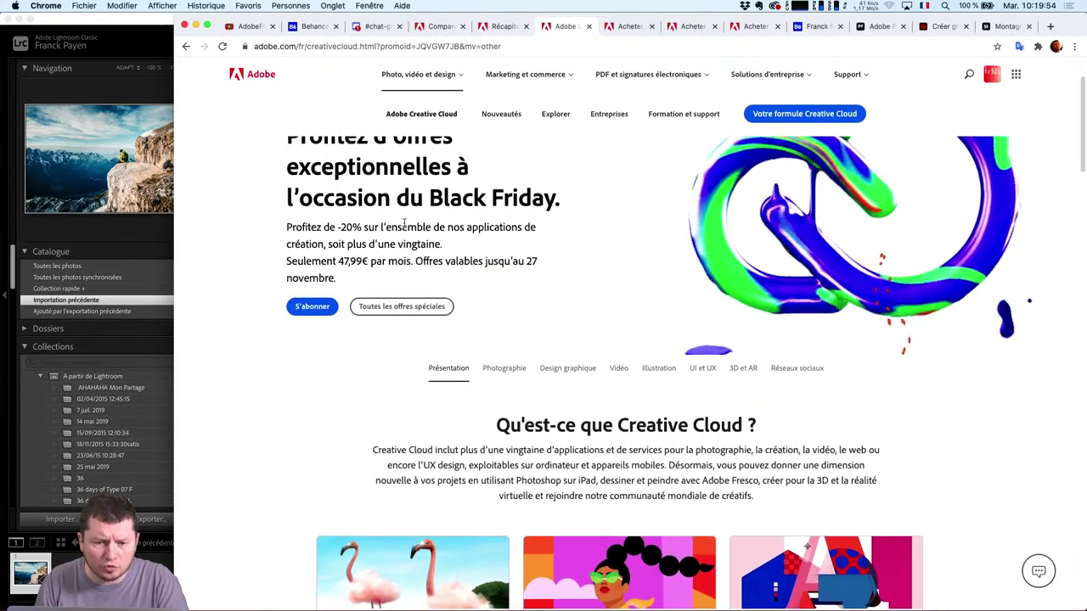
scroll(509, 238, up, 3)
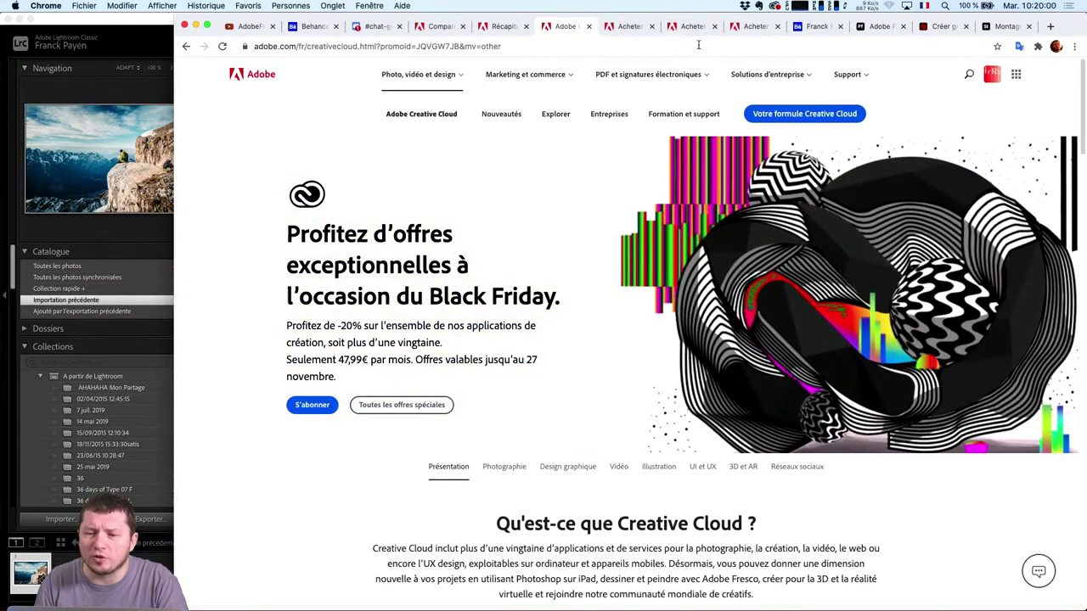
From the Creative Cloud page, open all special offers and review the Black Friday plans for individuals, students and businesses
click(625, 25)
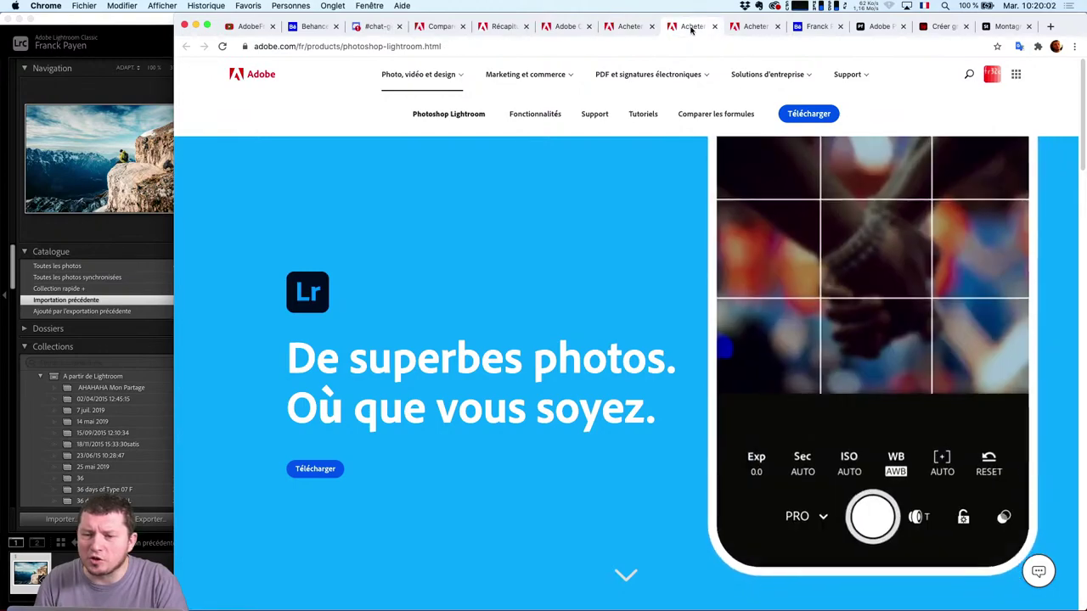
click(558, 27)
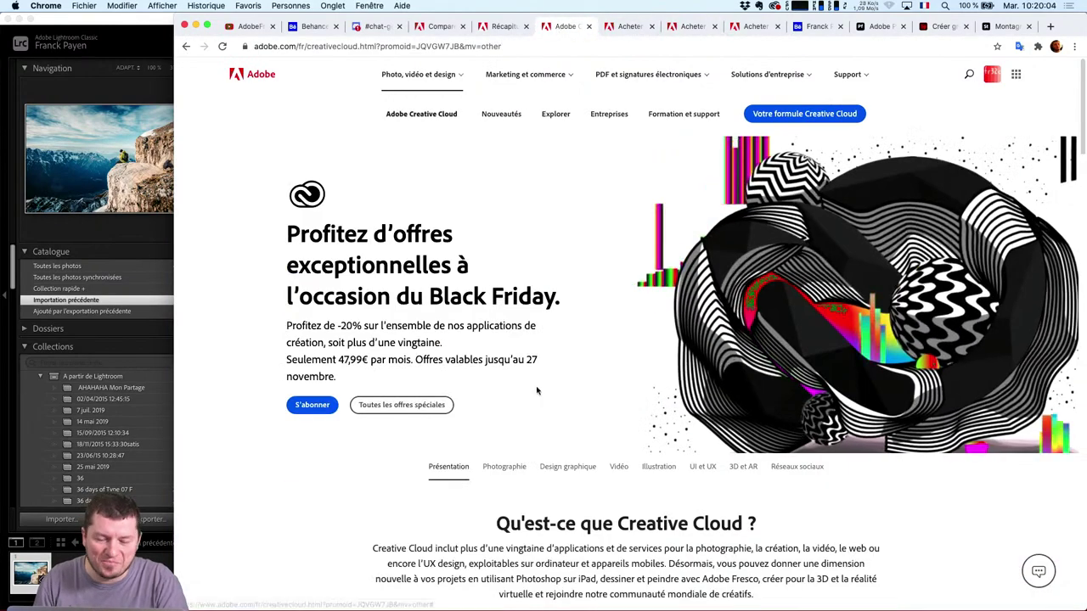
scroll(481, 248, down, 5)
scroll(482, 248, up, 2)
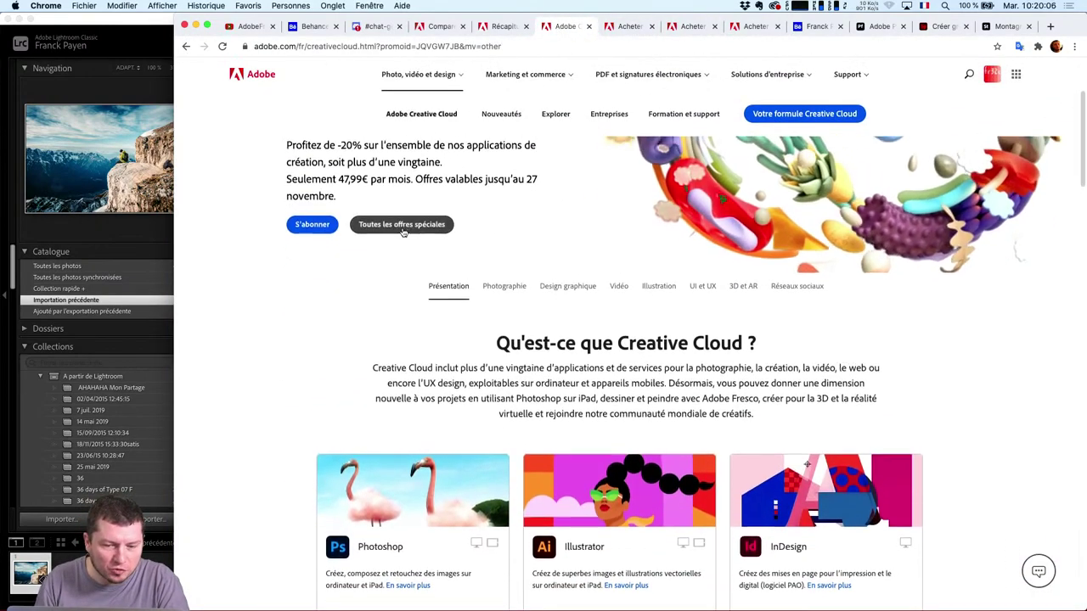
click(418, 240)
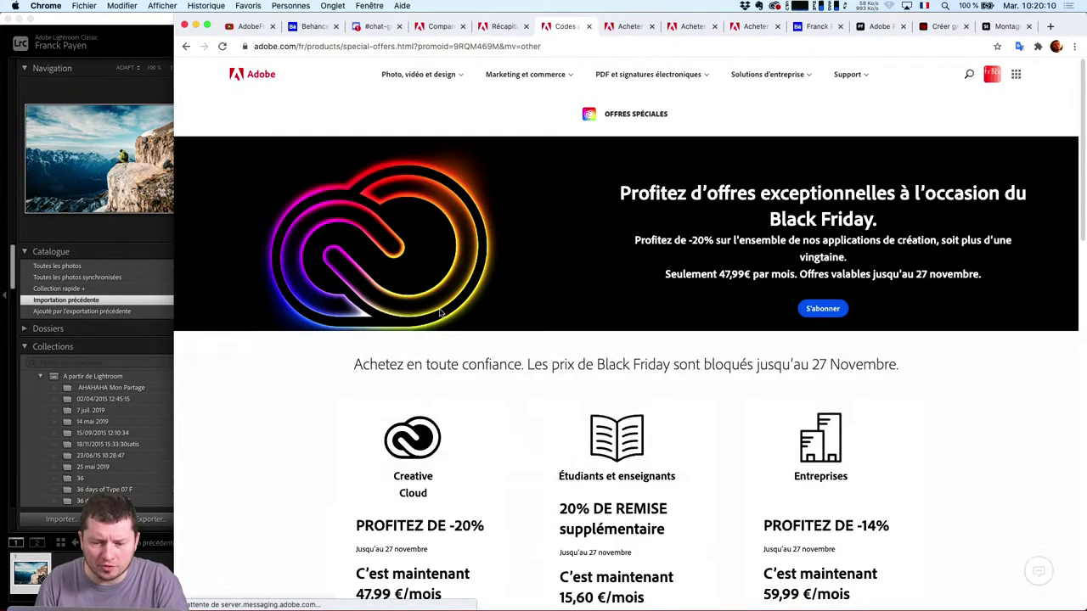
scroll(442, 322, down, 3)
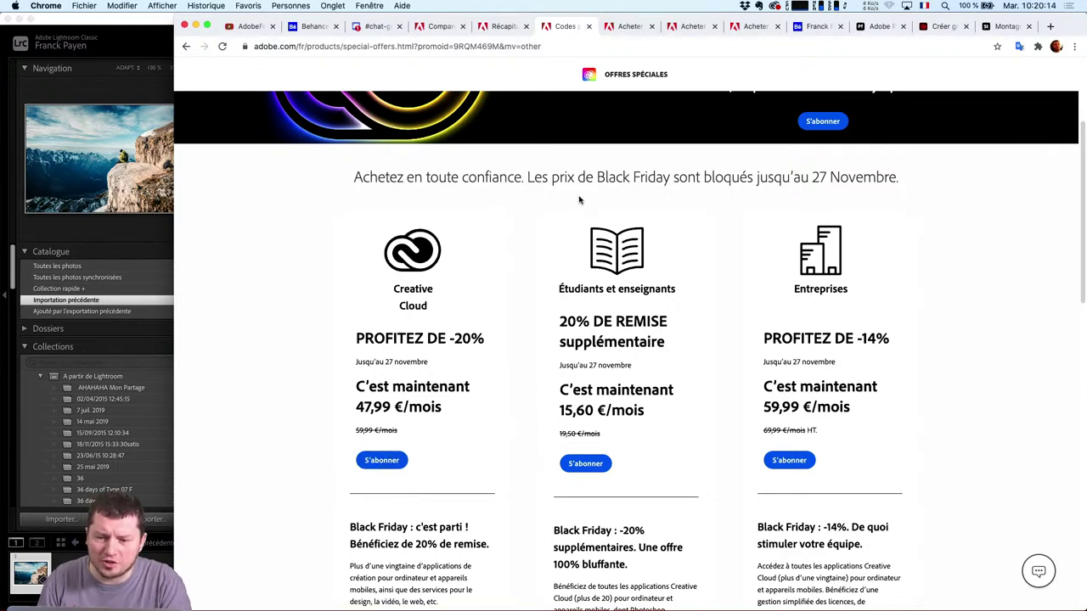
scroll(770, 189, up, 3)
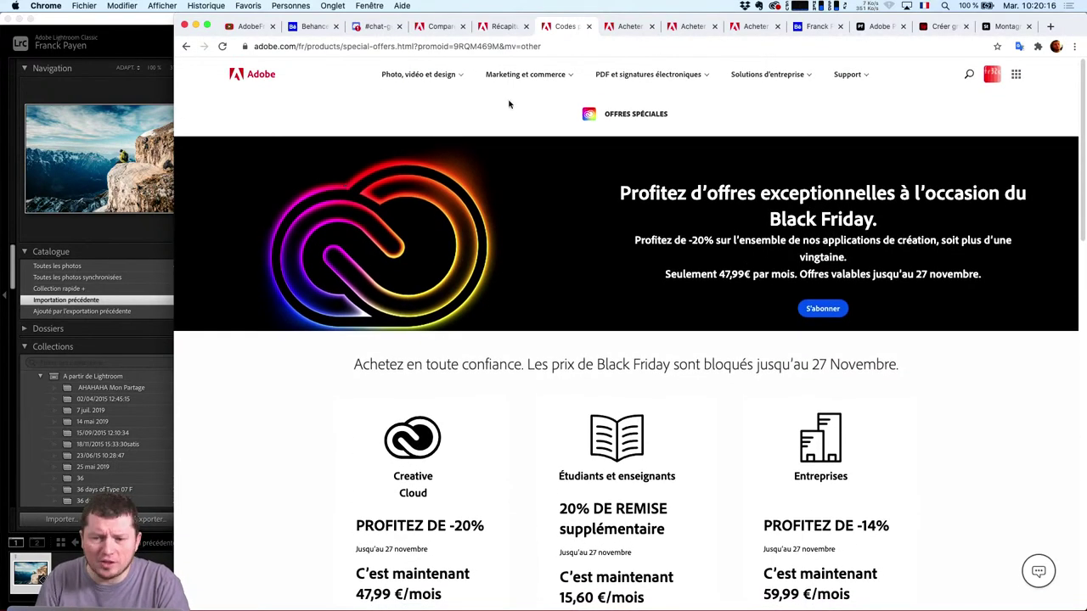
Copy the special offers page address, then open the Creative Cloud plans and pricing page on Adobe's French site
click(426, 46)
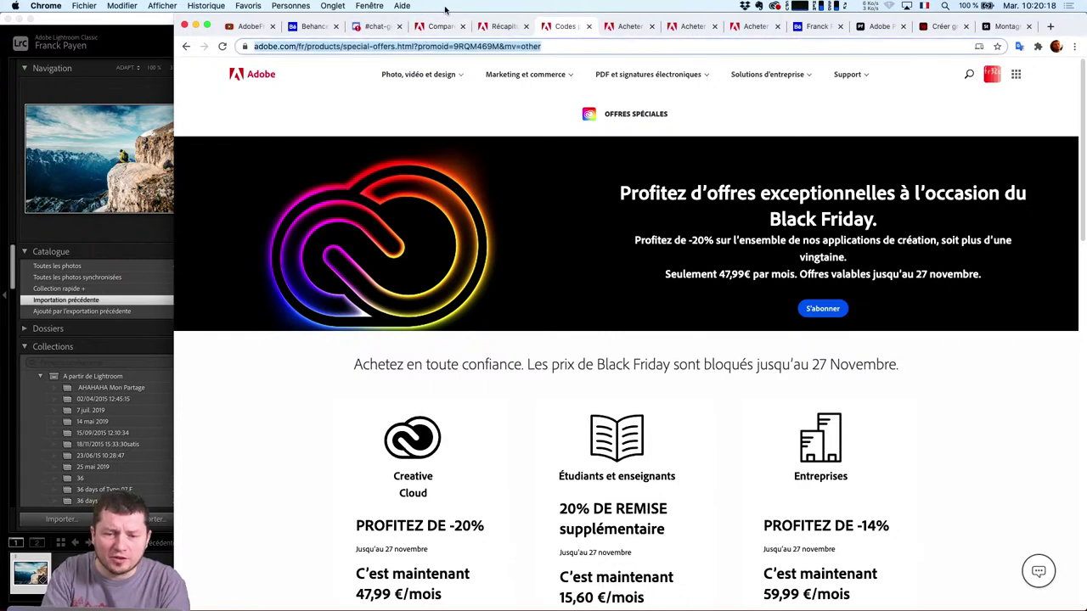
key(super+c)
text(plans)
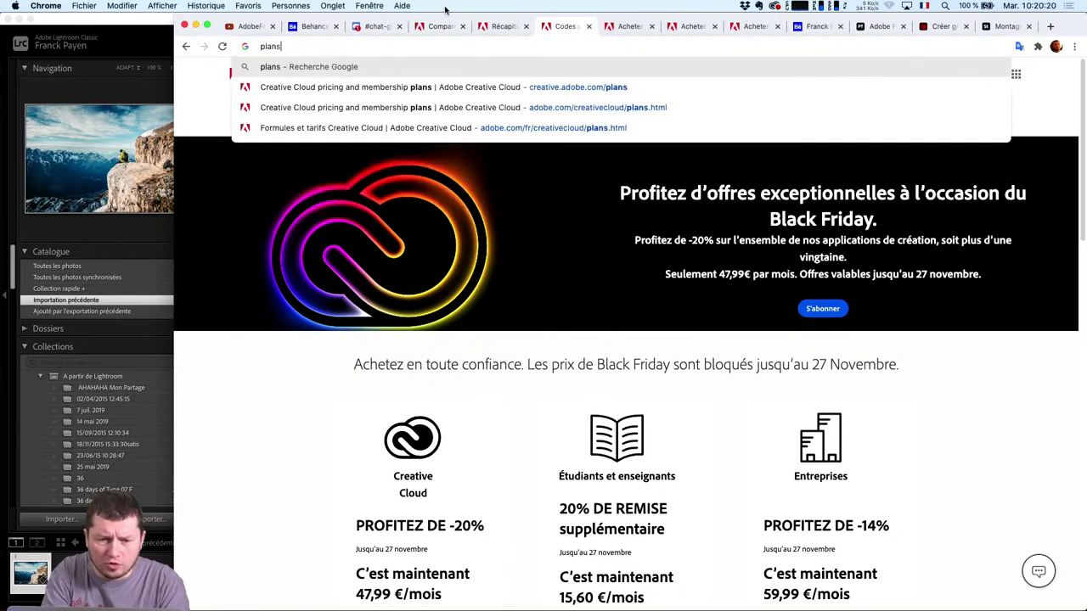
key(Down)
key(Return)
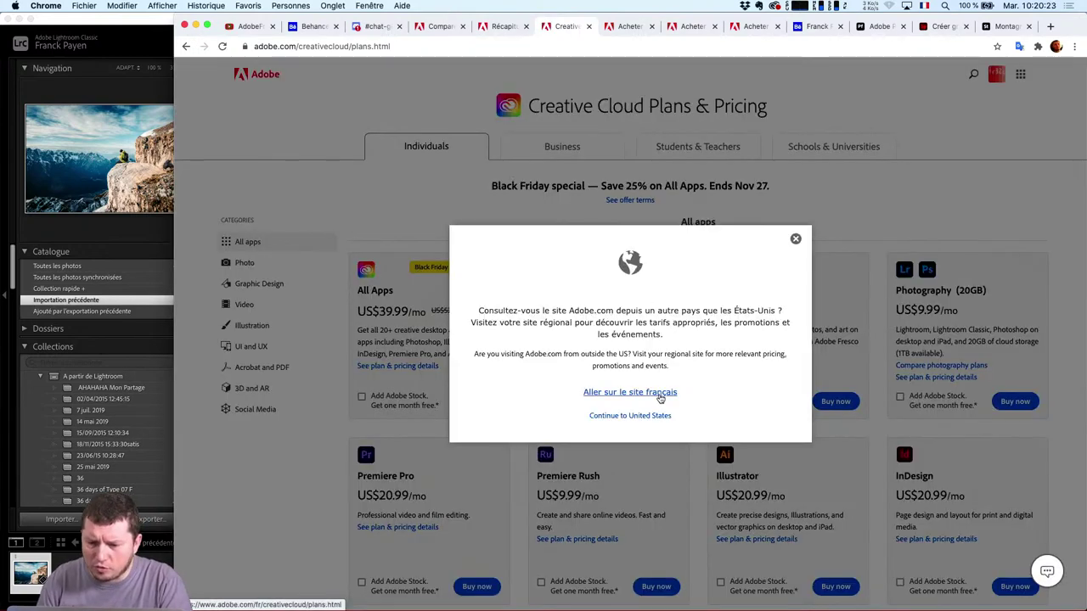
click(660, 395)
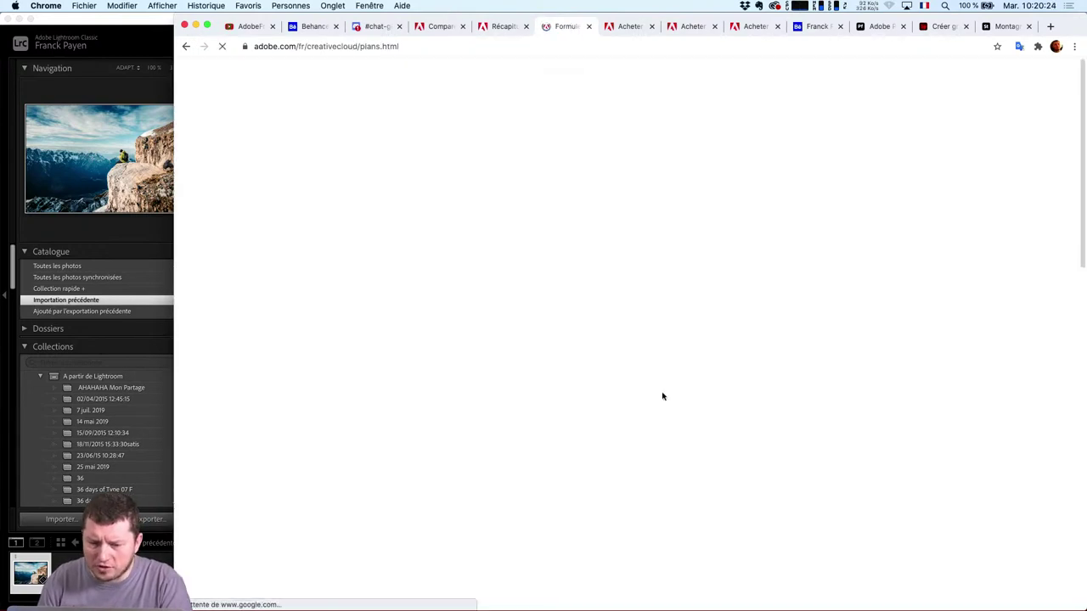
scroll(509, 399, down, 1)
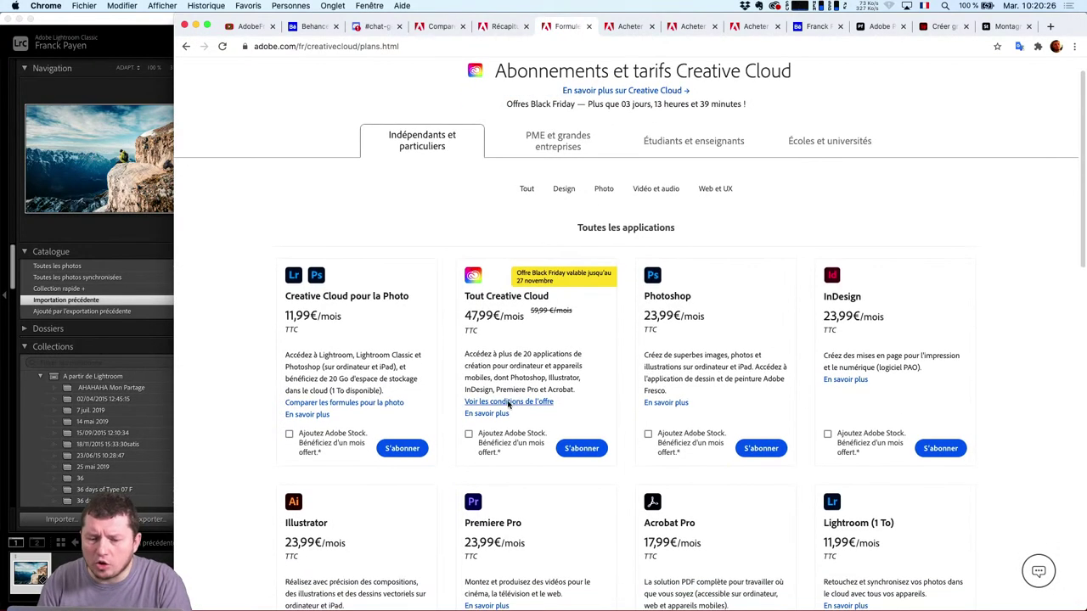
Open the Tout Creative Cloud plan details, and load the offer conditions from both the plan card and the details in separate tabs
super+click(506, 404)
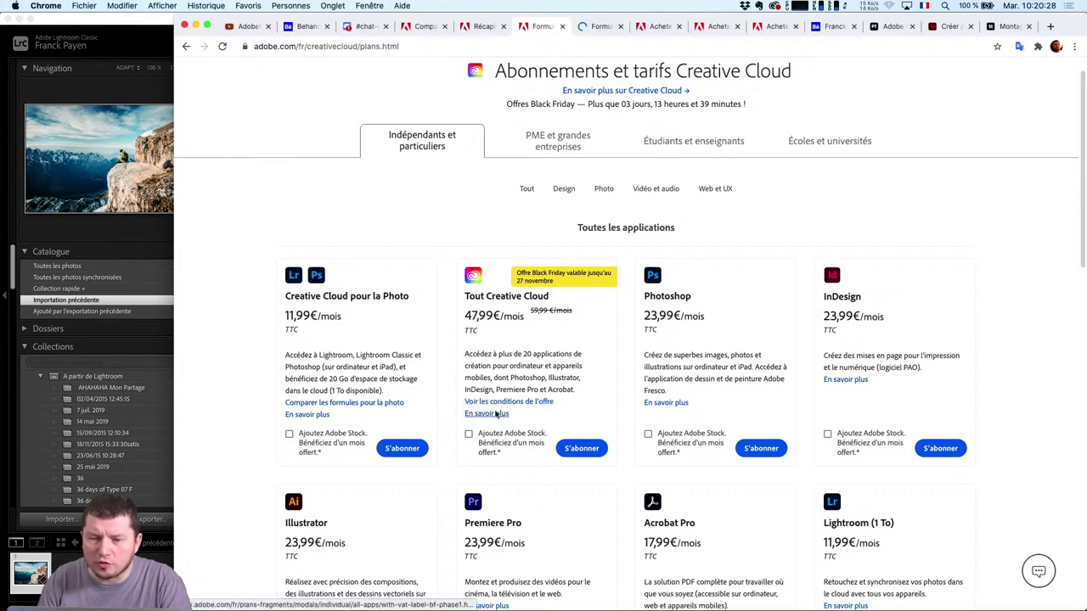
click(486, 413)
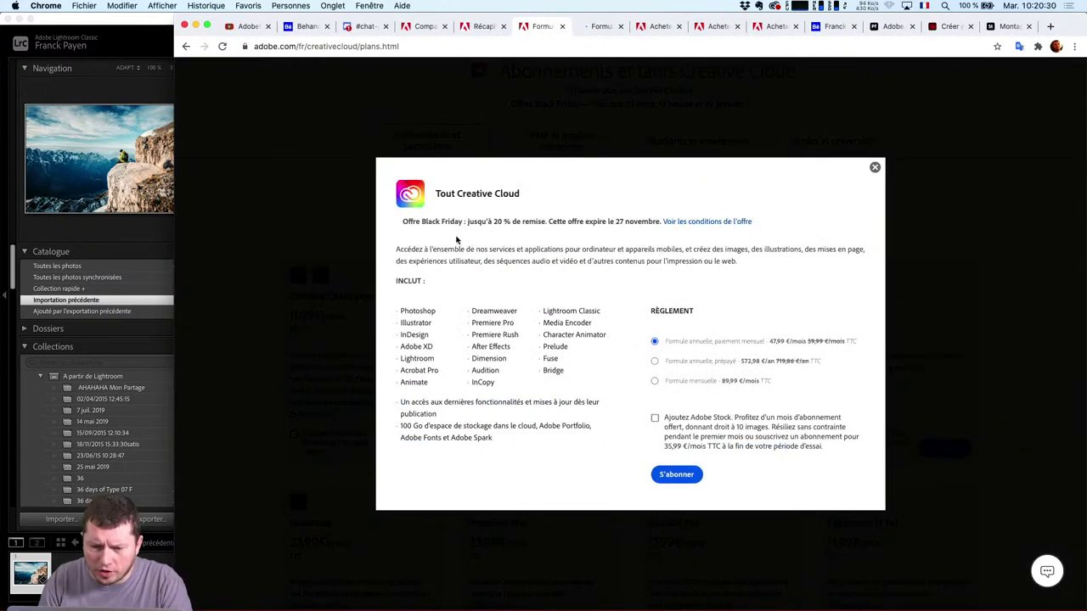
drag(457, 241, 508, 255)
click(510, 262)
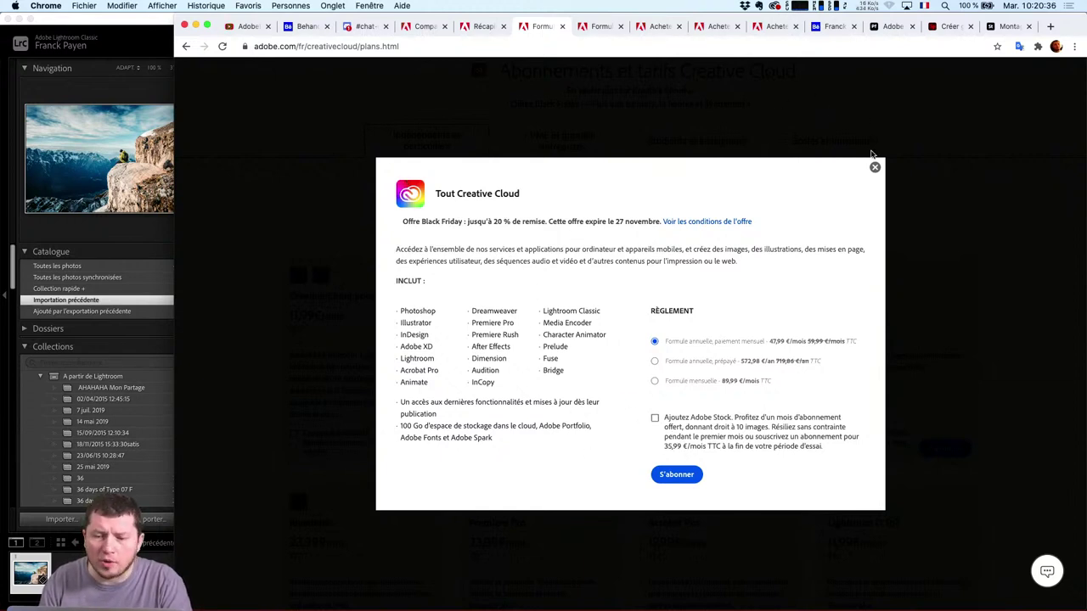
super+click(736, 220)
Read the Black Friday general conditions in both opened pages, dismiss them, and look through the full list of individual plans
click(624, 28)
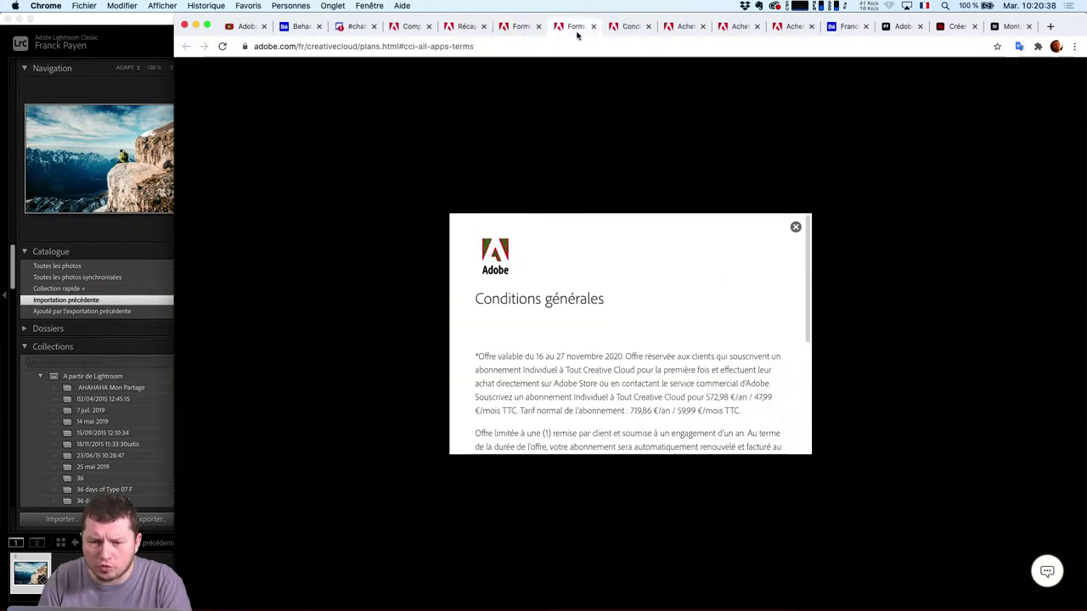
scroll(662, 306, down, 5)
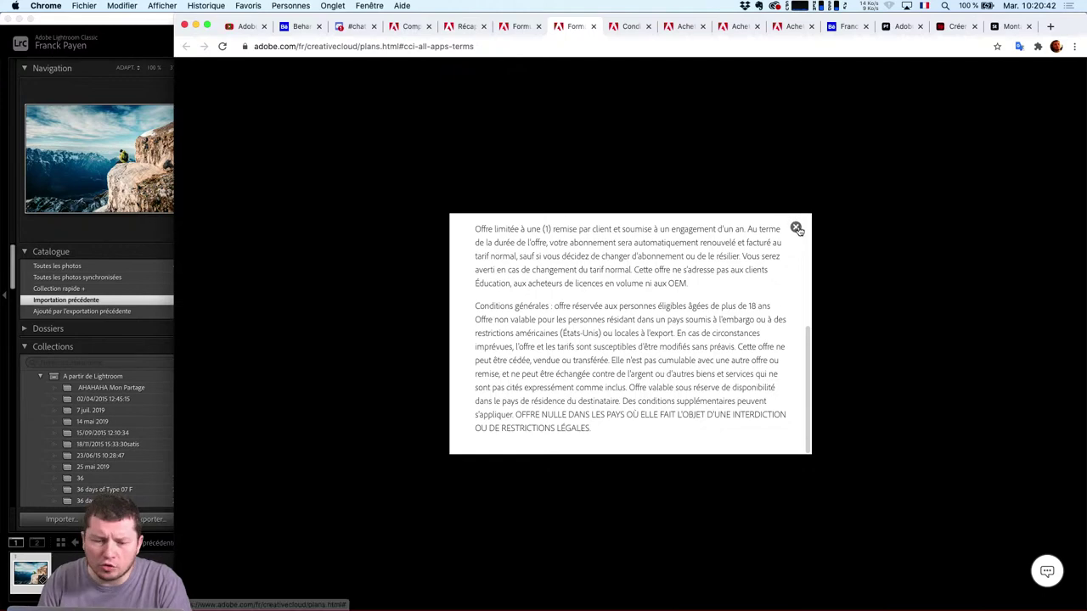
click(794, 179)
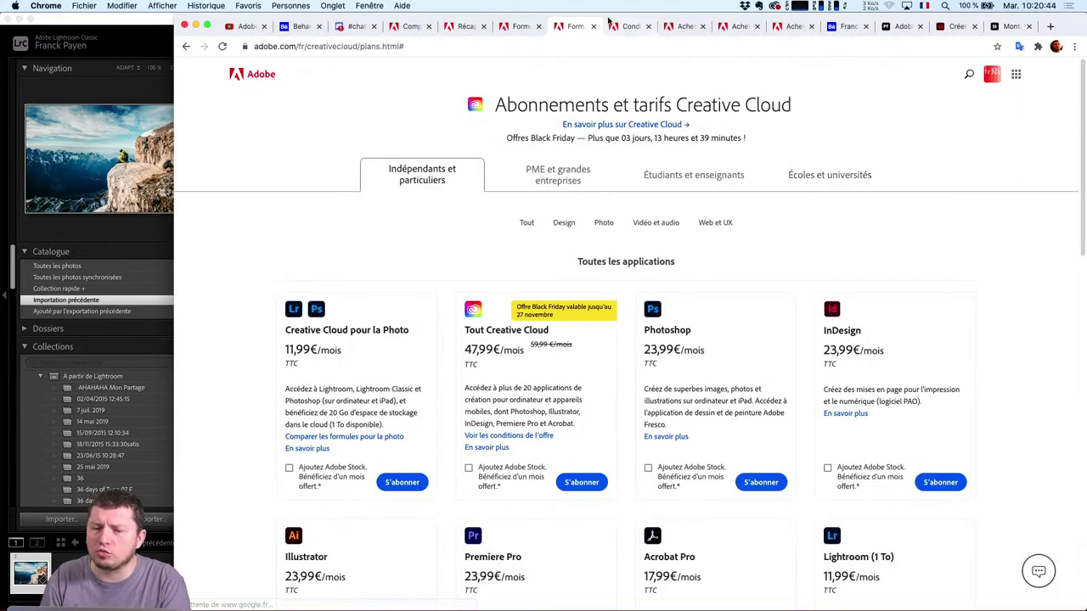
click(633, 26)
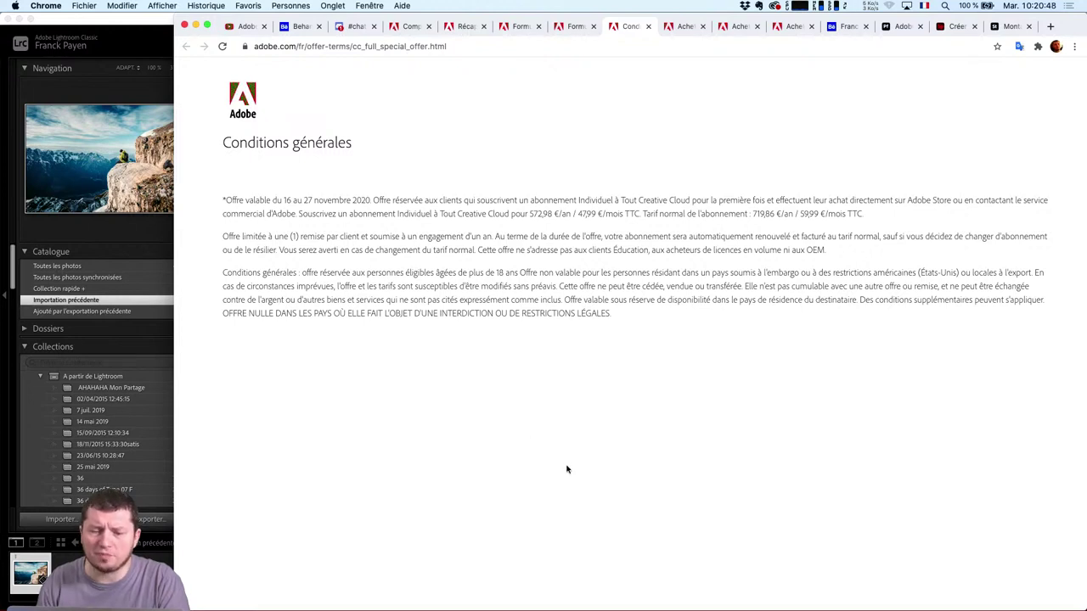
key(super+w)
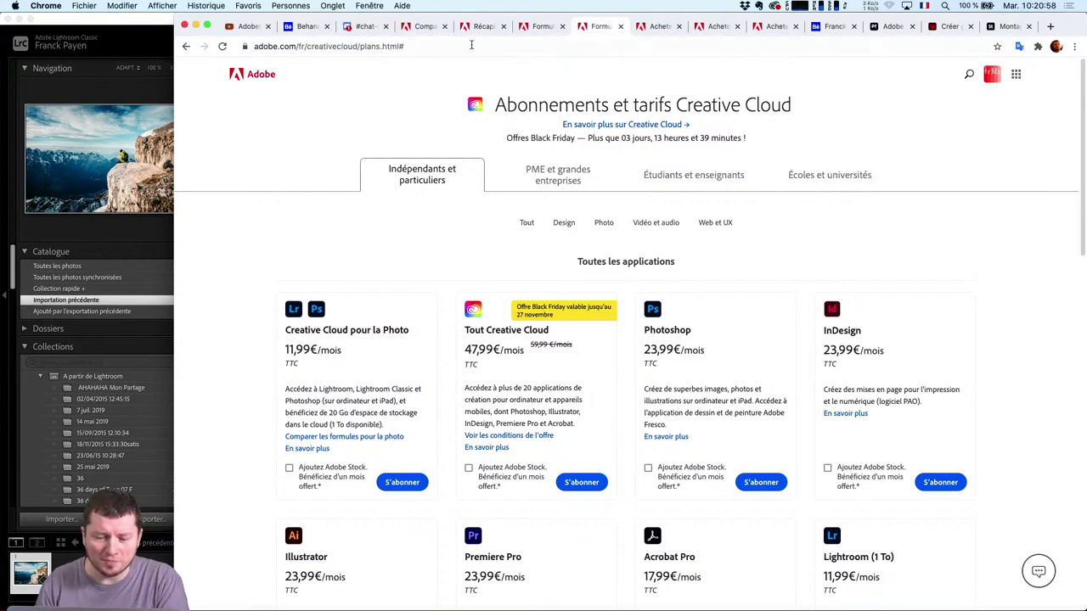
scroll(583, 422, down, 15)
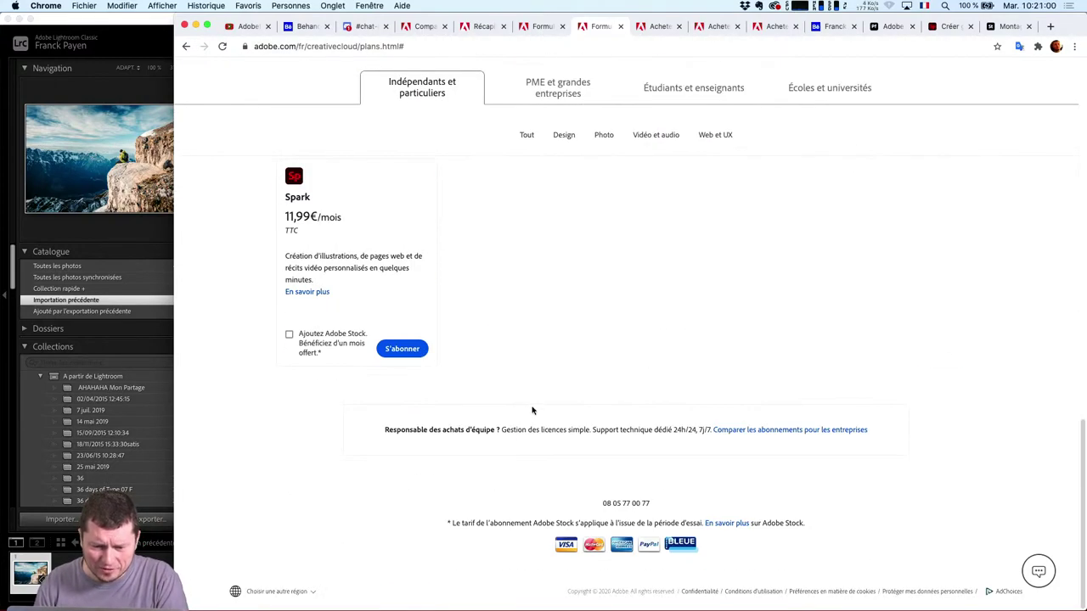
scroll(532, 411, up, 15)
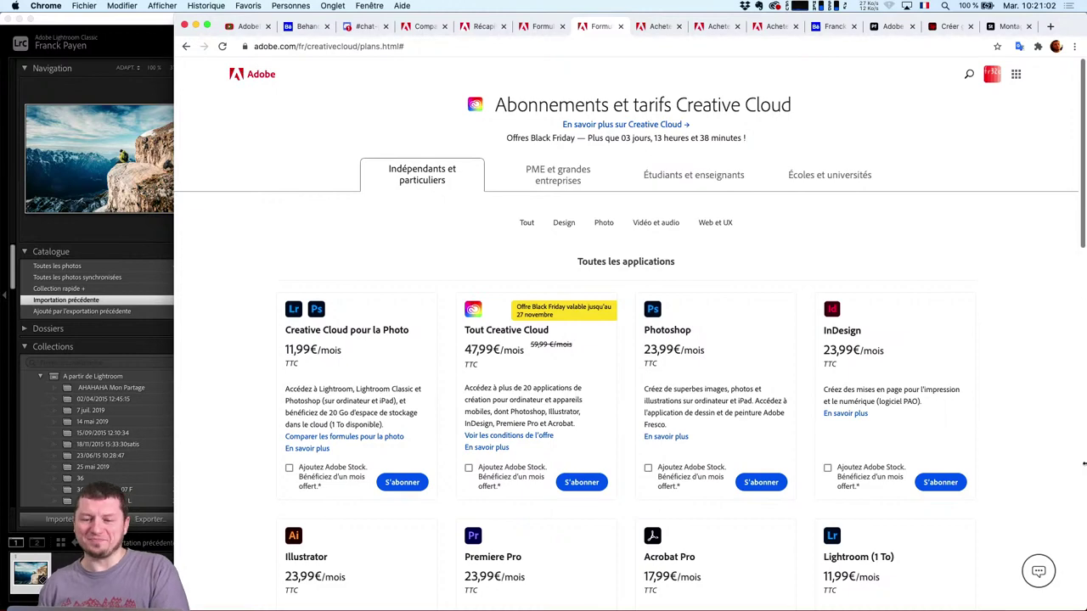
Switch to Lightroom Classic, open the mountain photo in the Développement module, and browse the Couleur and Création presets
click(155, 43)
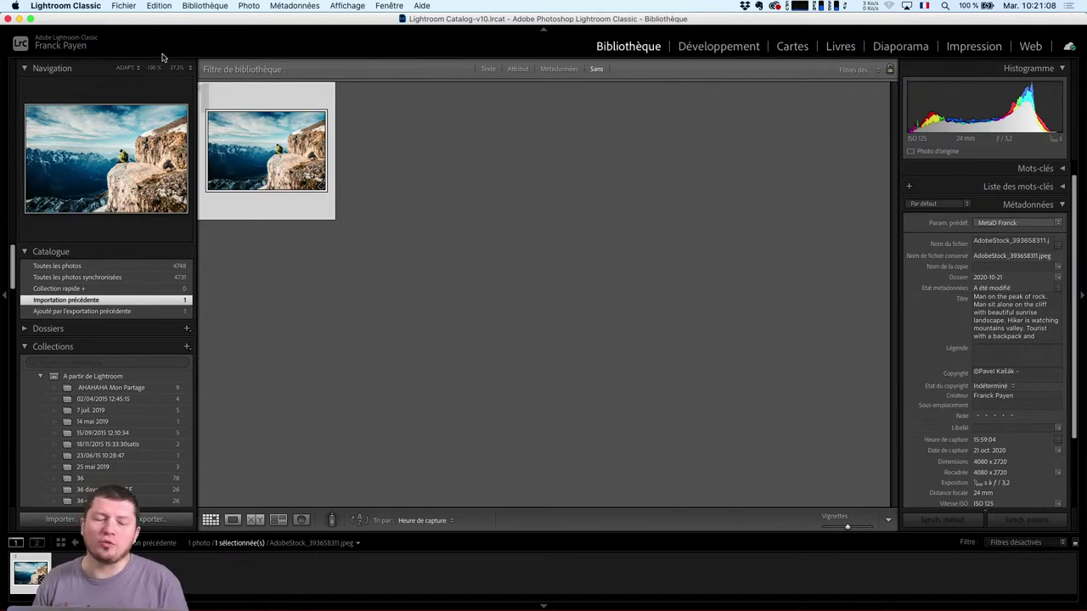
click(716, 46)
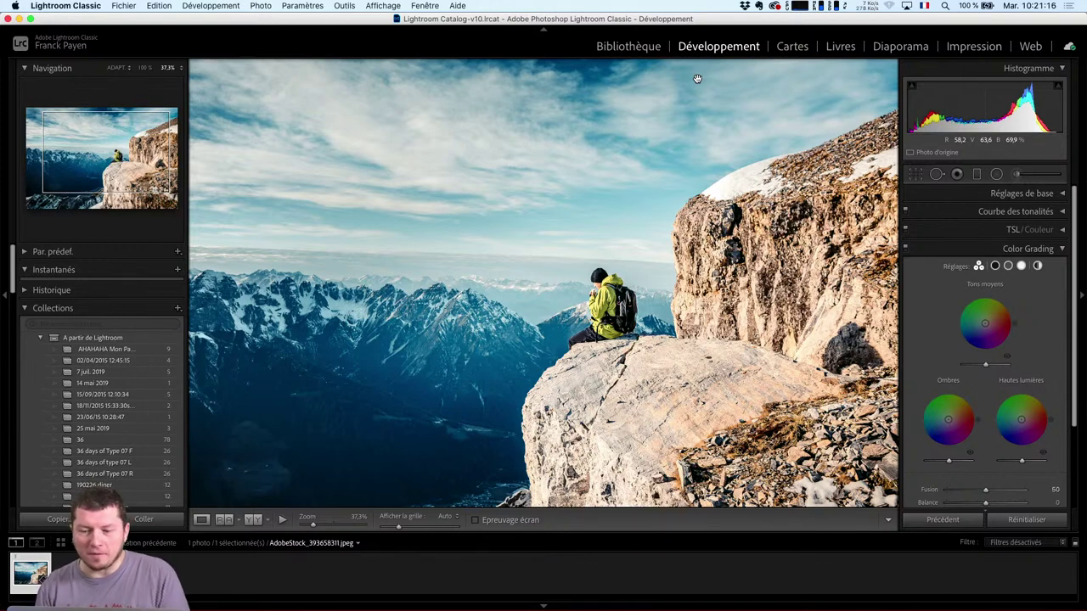
click(23, 251)
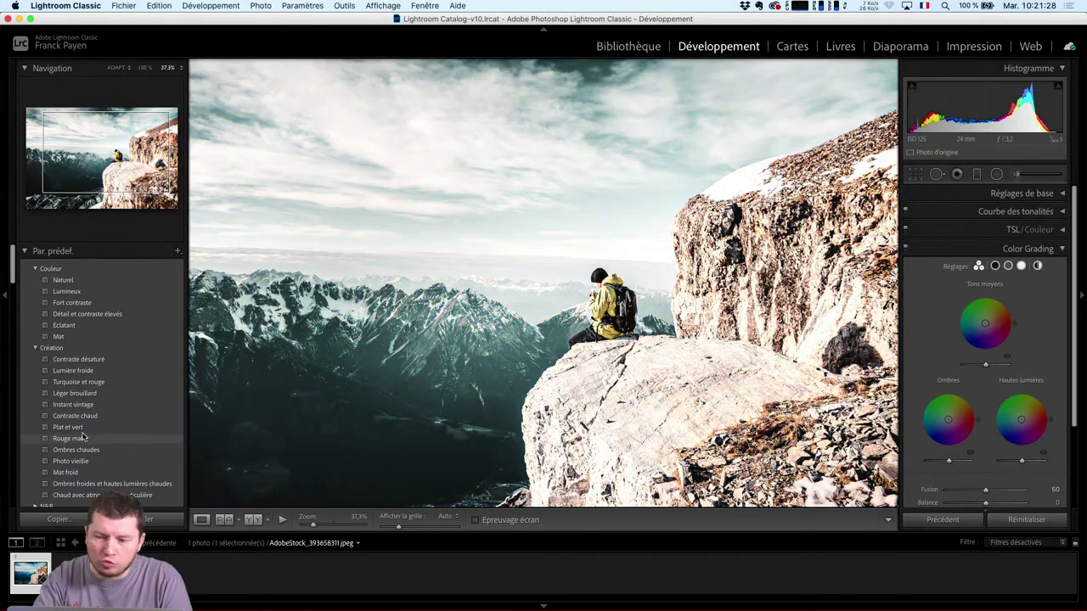
scroll(81, 416, down, 3)
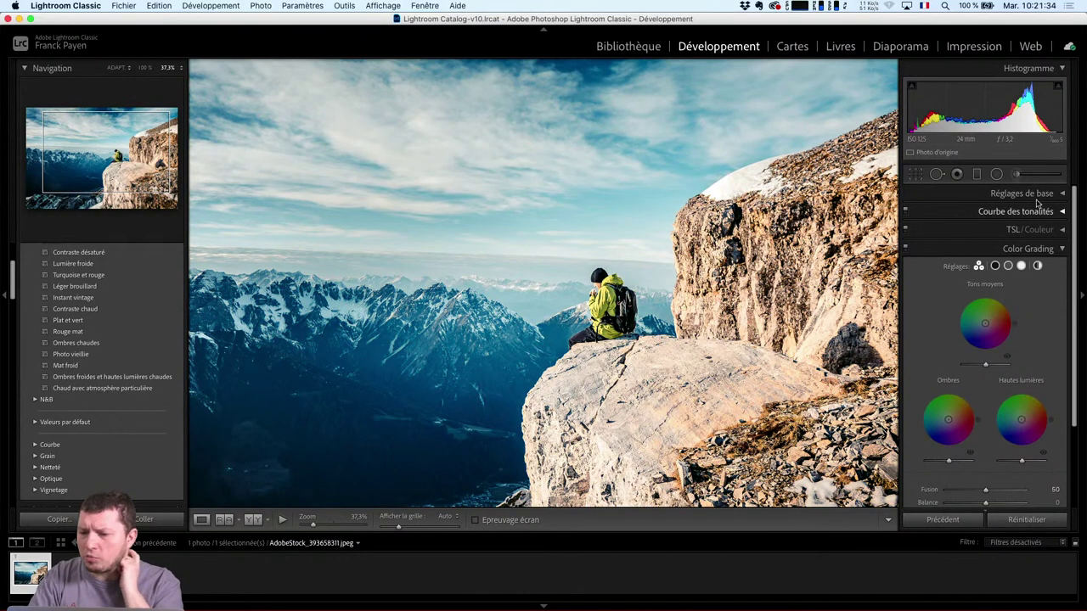
Show the basic adjustments and convert the photo to the Noir/blanc treatment, keeping the Monochrome profile
click(1062, 193)
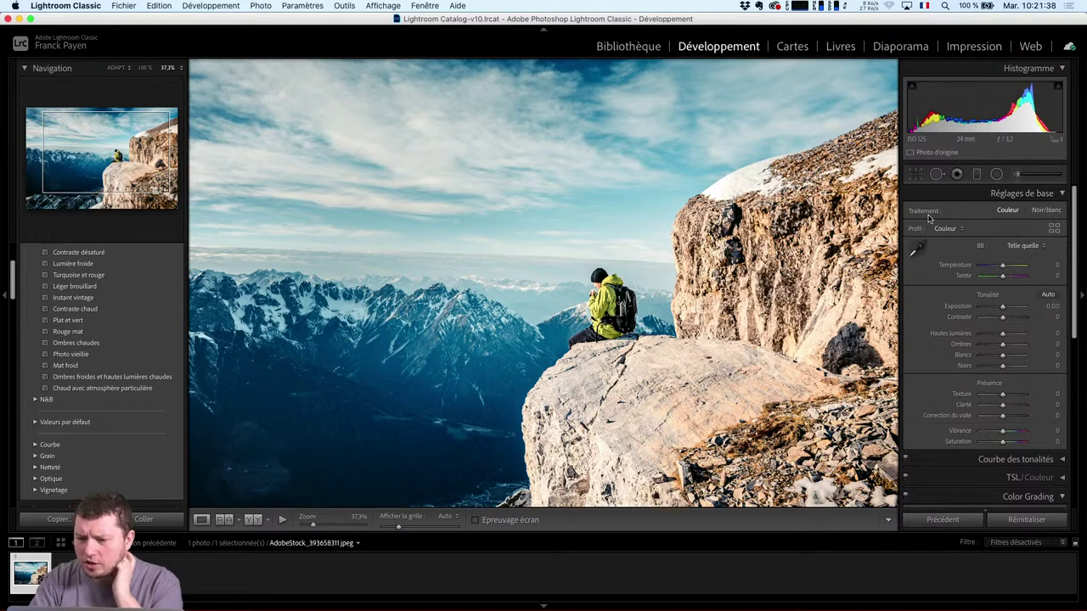
click(1042, 211)
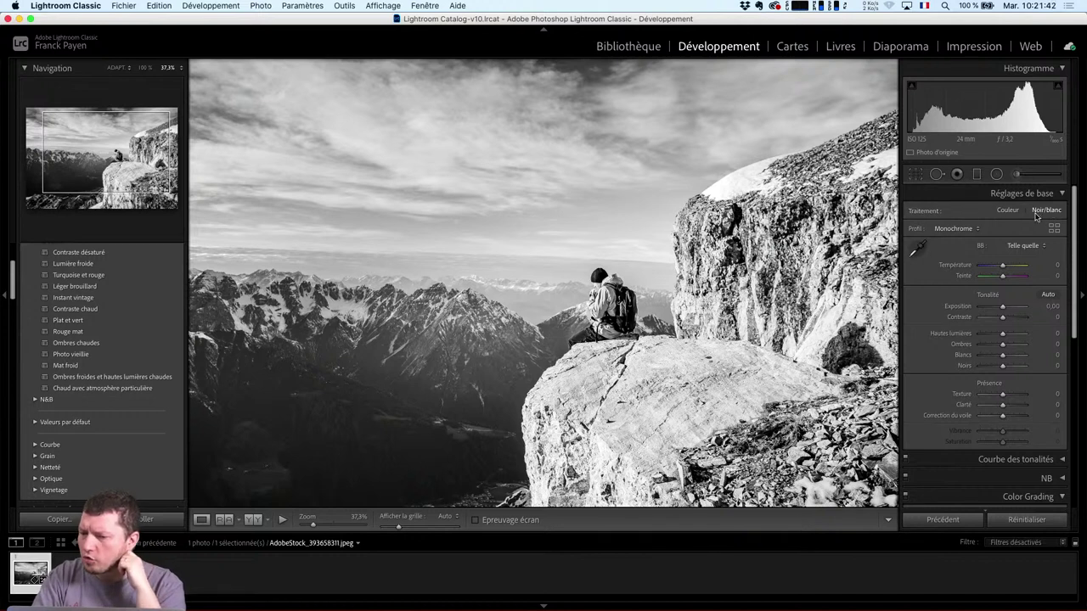
click(954, 229)
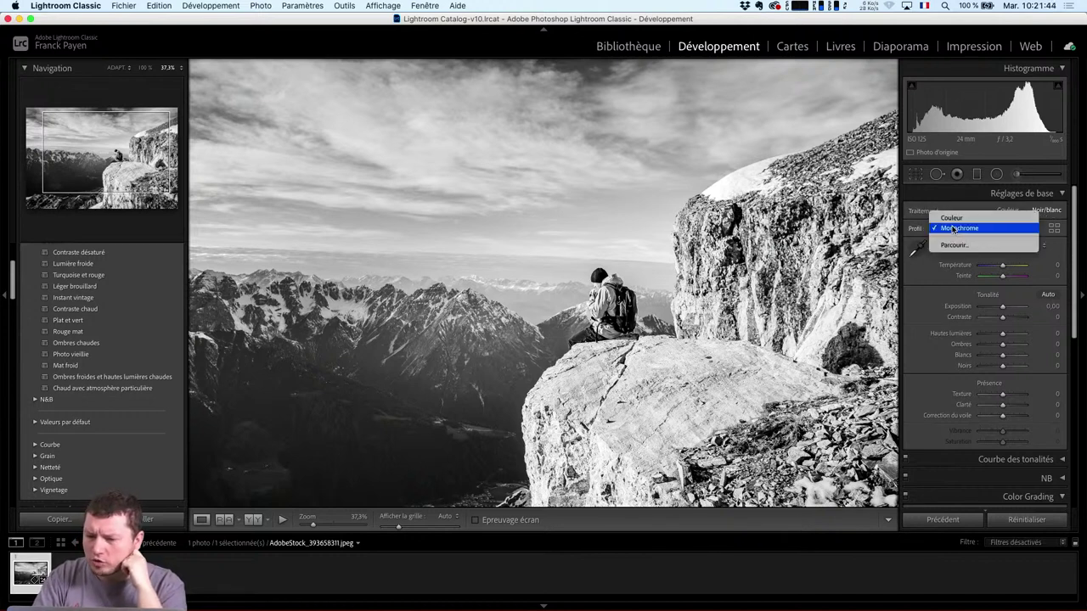
click(970, 229)
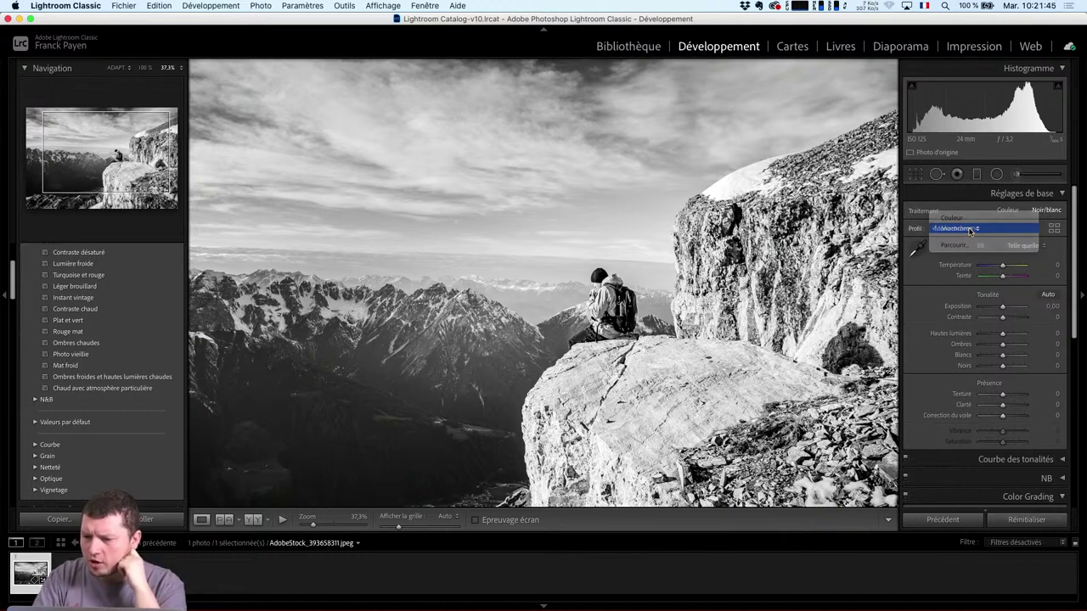
Open the profile browser and look through the Réglages de base and Artistique profile groups, collapsing each one
click(1054, 229)
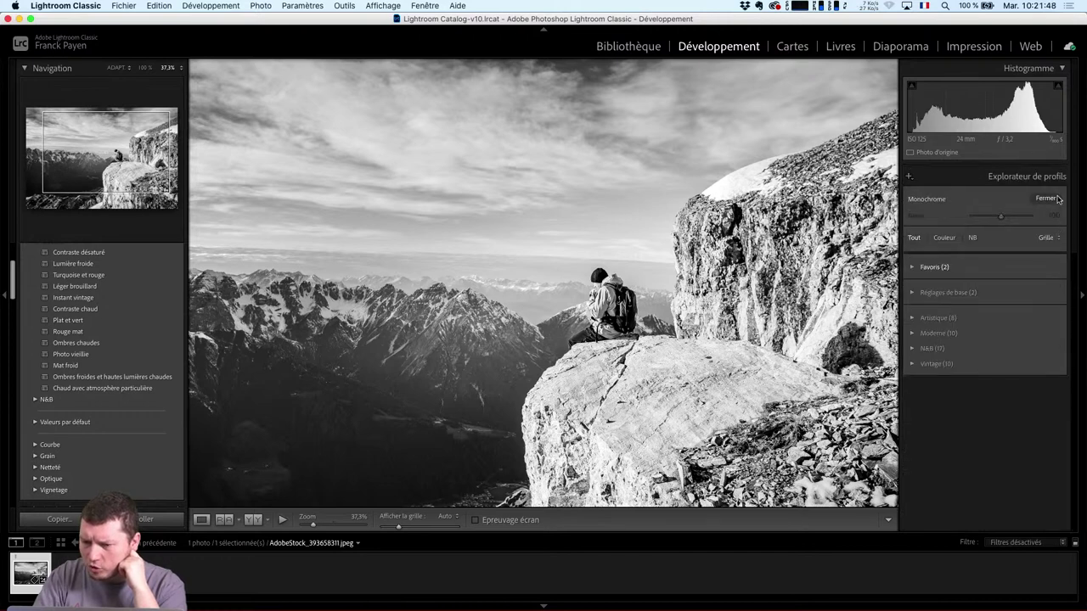
click(1054, 199)
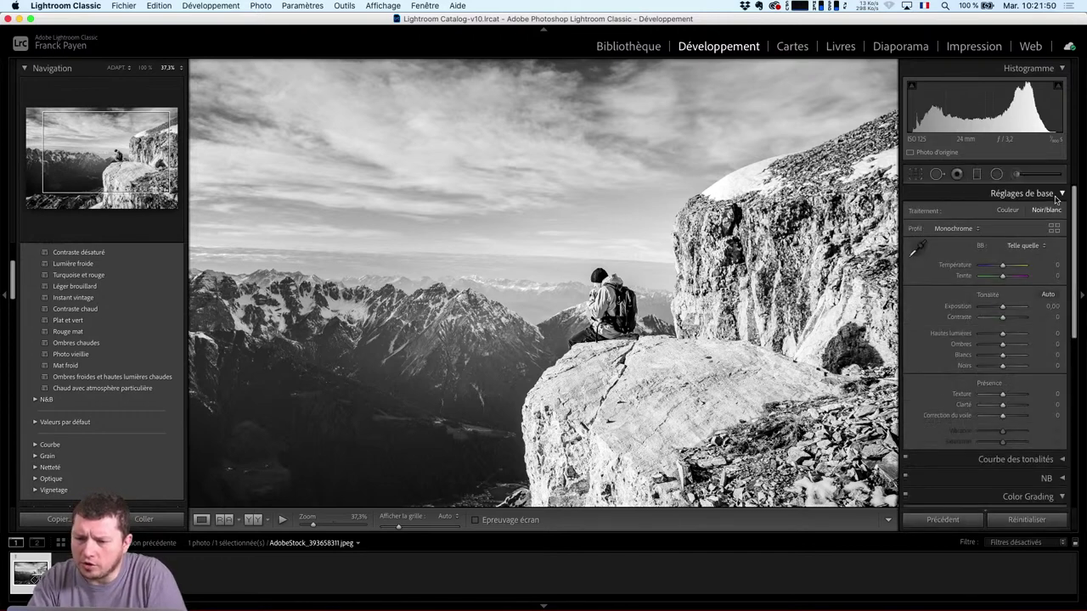
click(1054, 230)
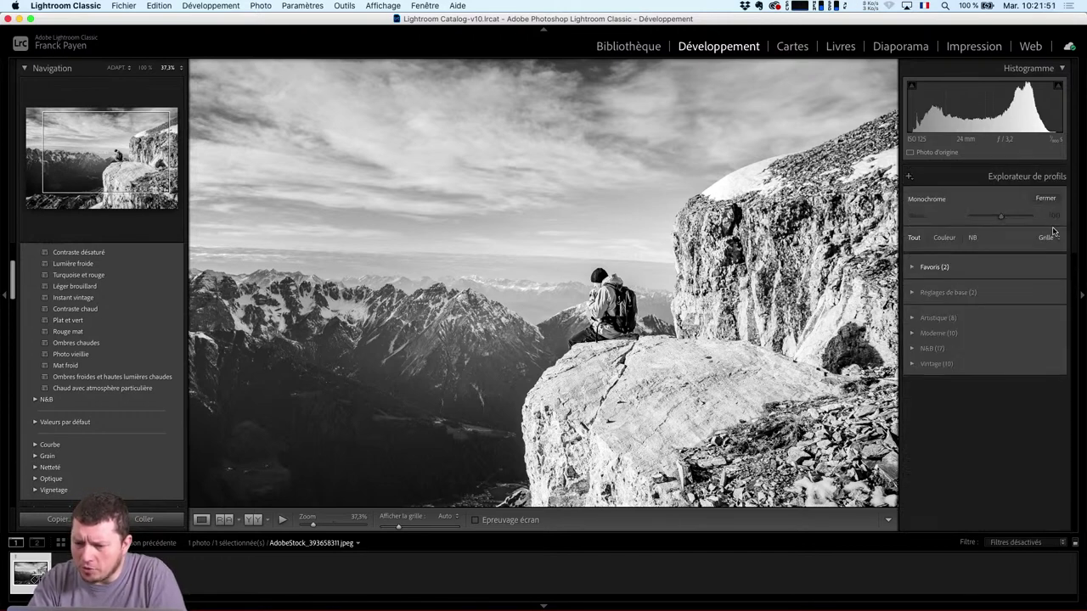
click(914, 293)
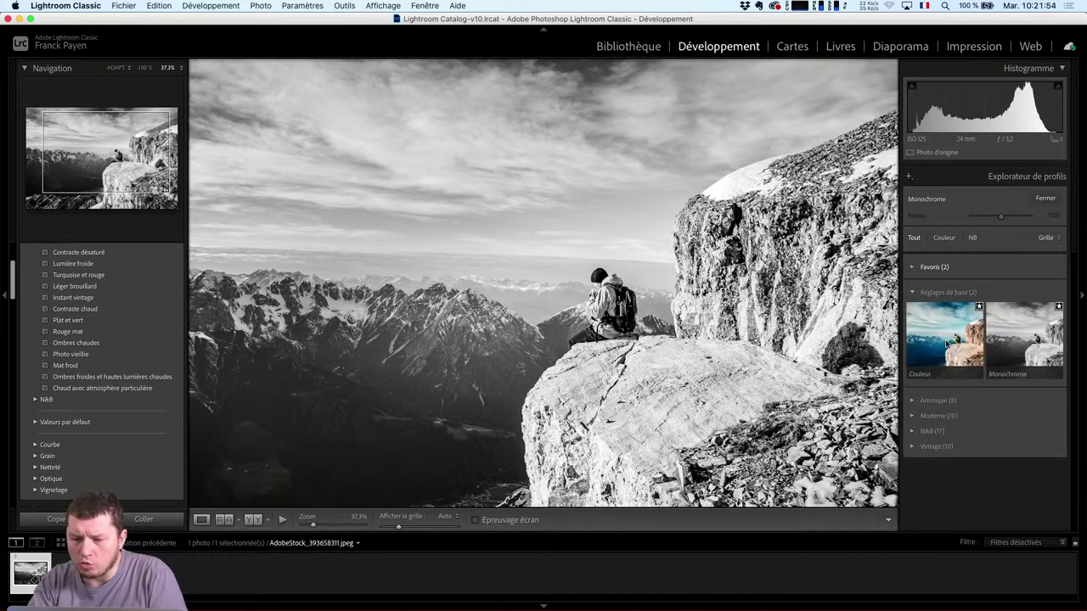
click(918, 291)
click(914, 318)
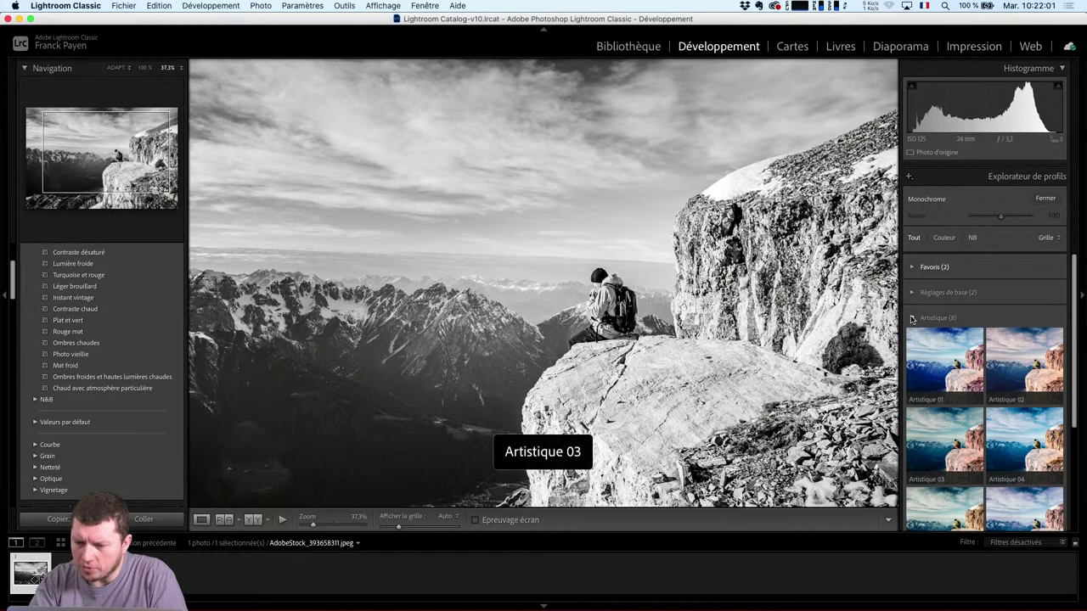
click(912, 318)
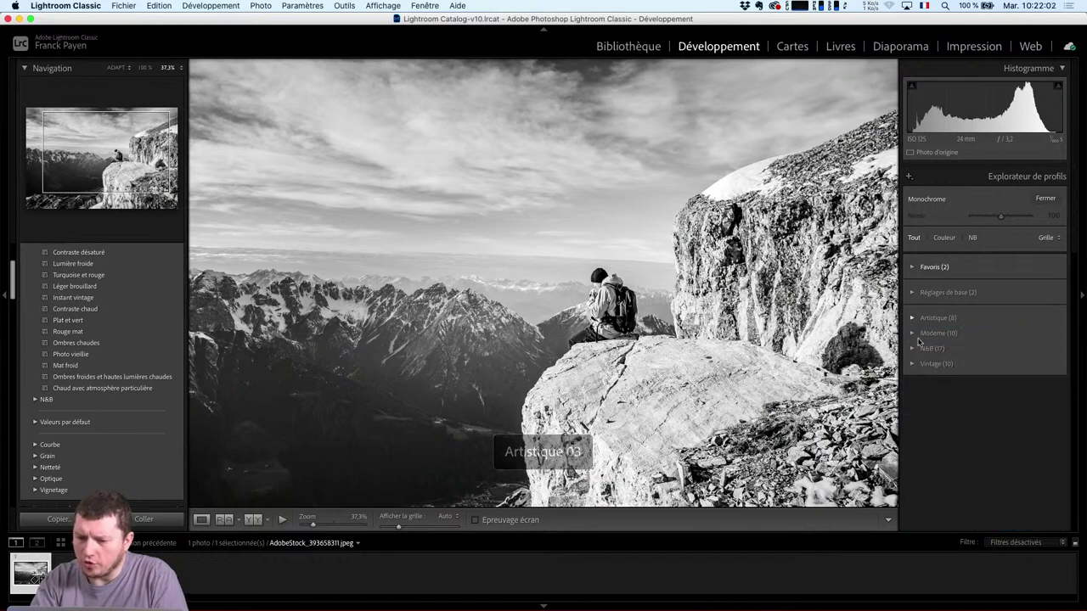
Preview the Moderne profiles on the photo and apply Moderne 08
click(913, 364)
click(912, 333)
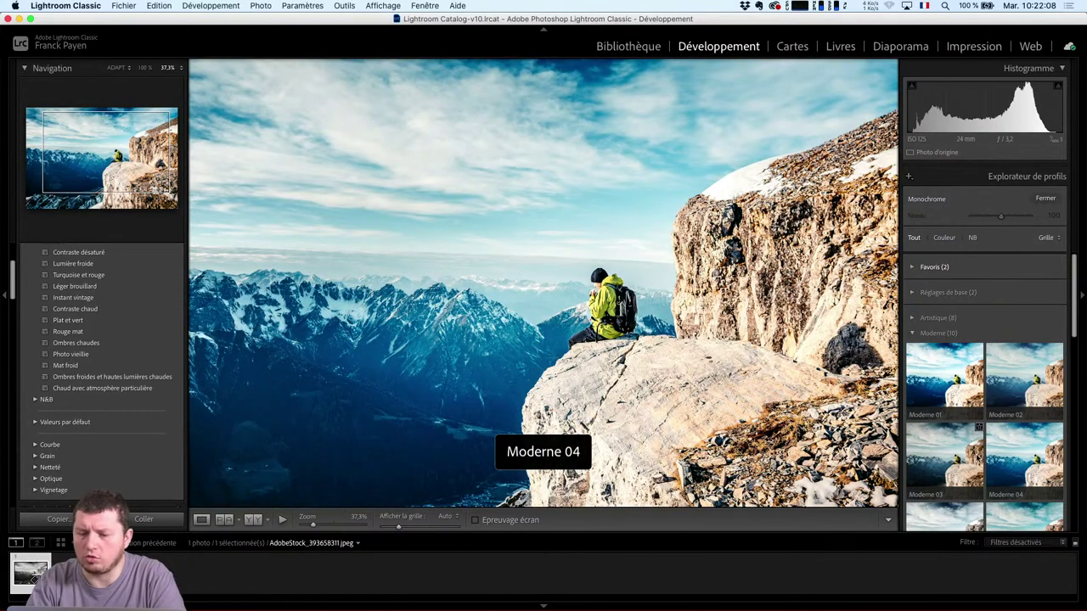
scroll(1019, 451, down, 3)
scroll(976, 459, down, 2)
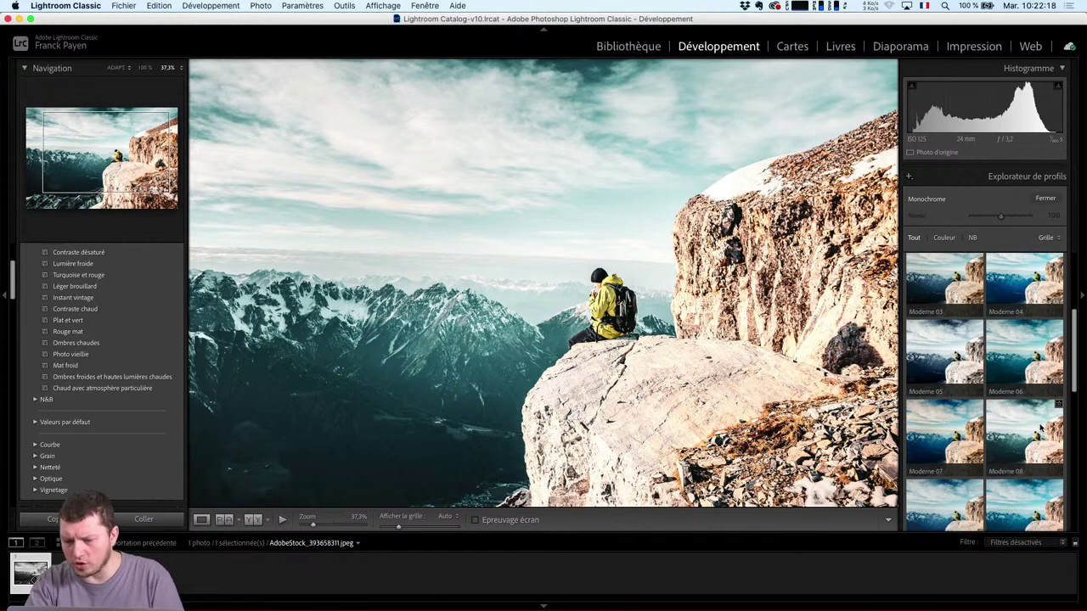
click(1039, 428)
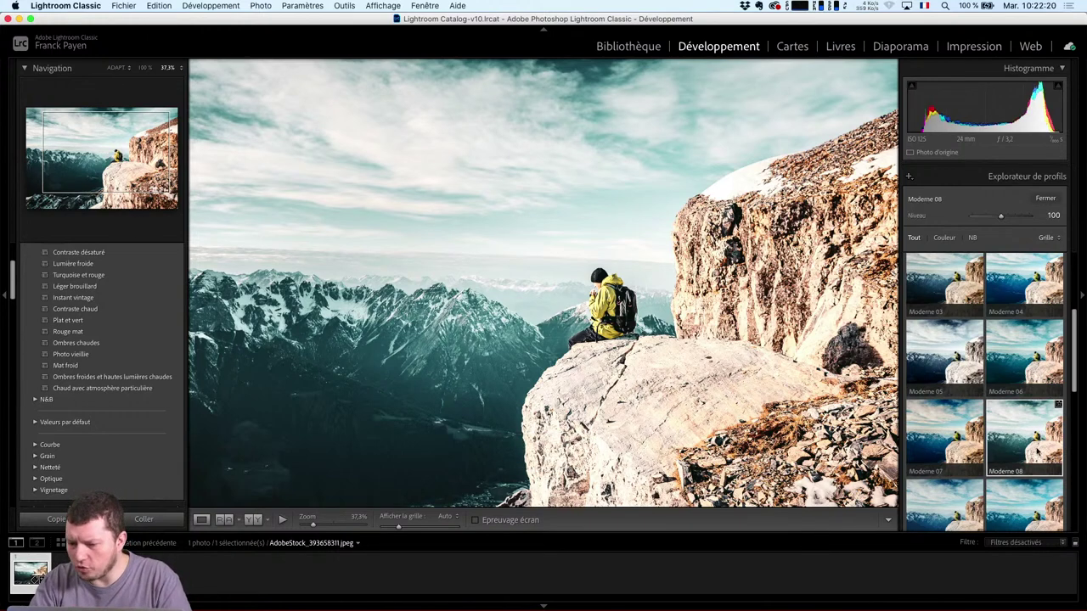
Add the Moderne 08 profile to the favourites
click(1058, 406)
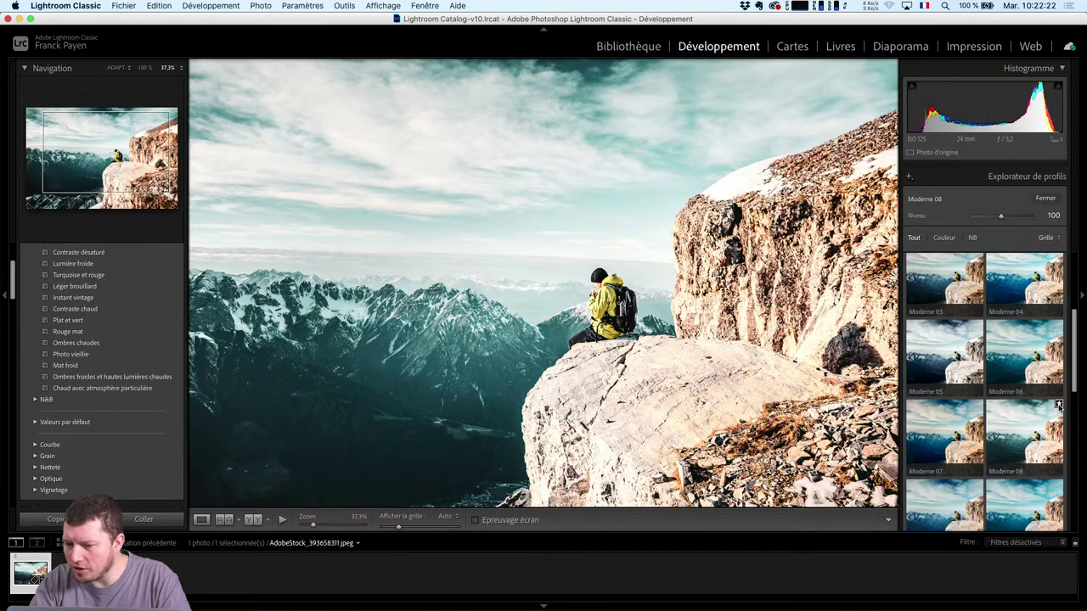
click(1059, 405)
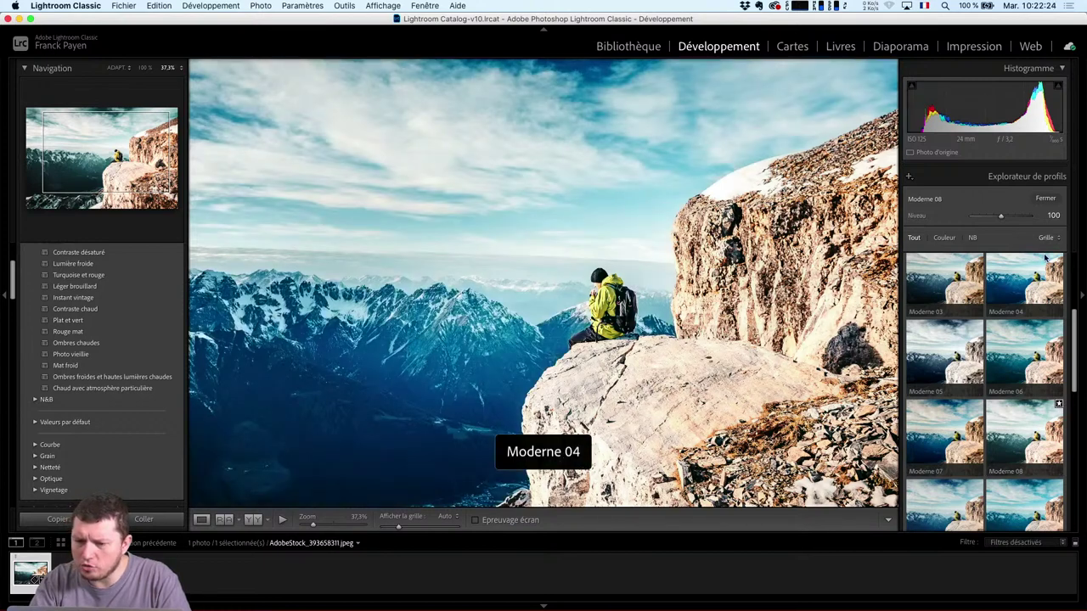
scroll(977, 321, up, 5)
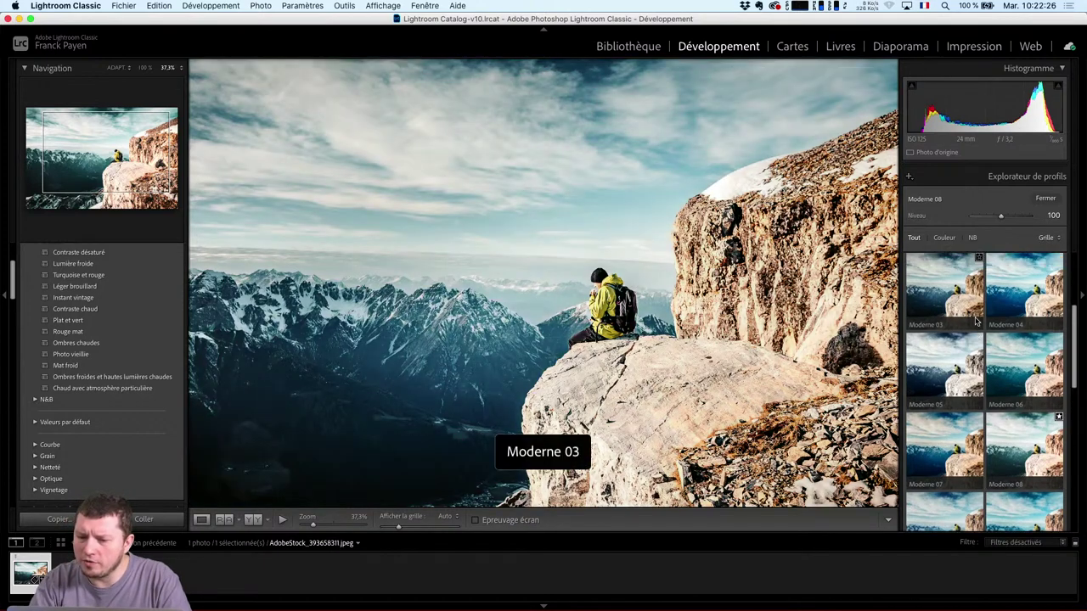
Try the Moderne 08 profile at level 200, set it to 52, and close the profile browser
click(910, 268)
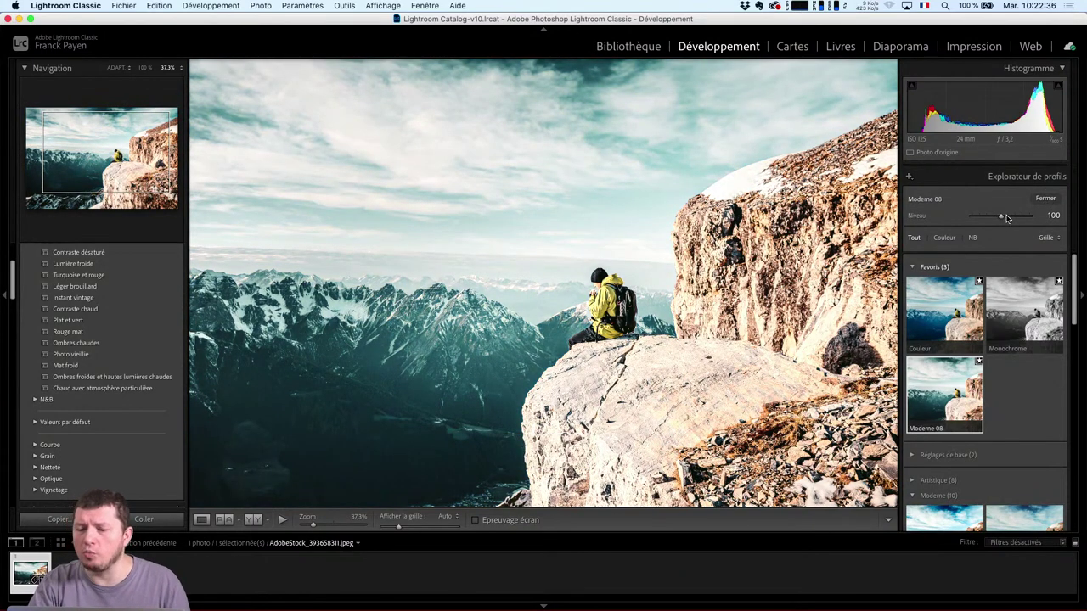
drag(1007, 219, 1049, 220)
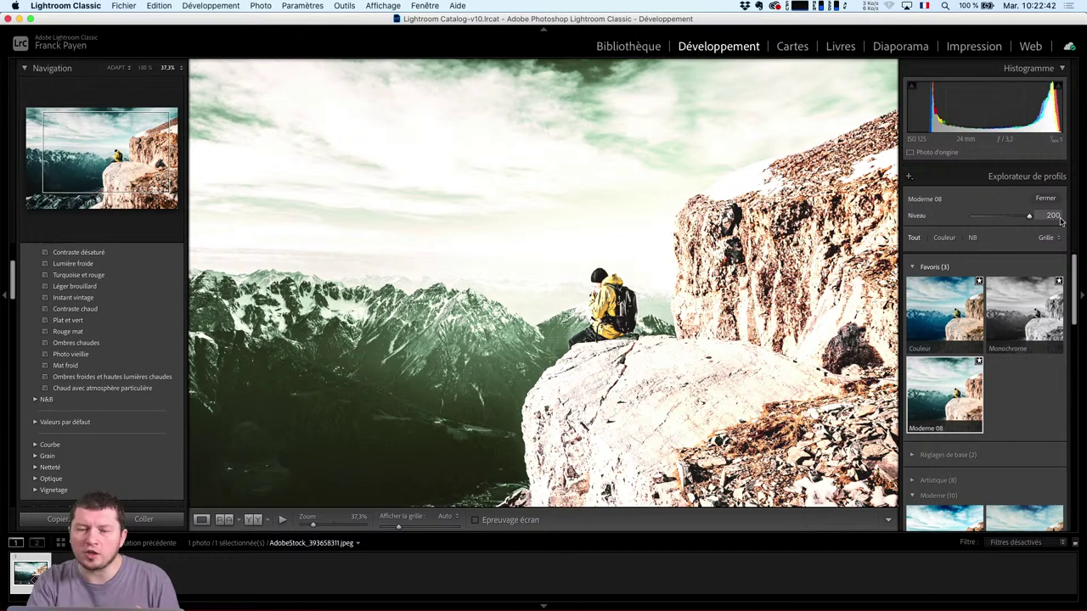
drag(1051, 222, 988, 223)
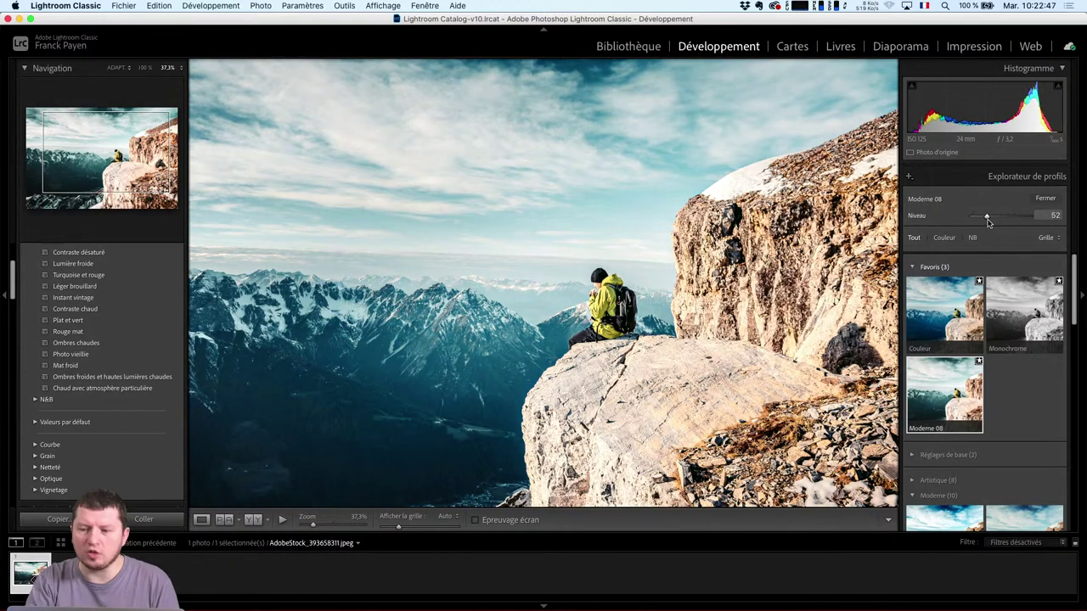
click(1043, 199)
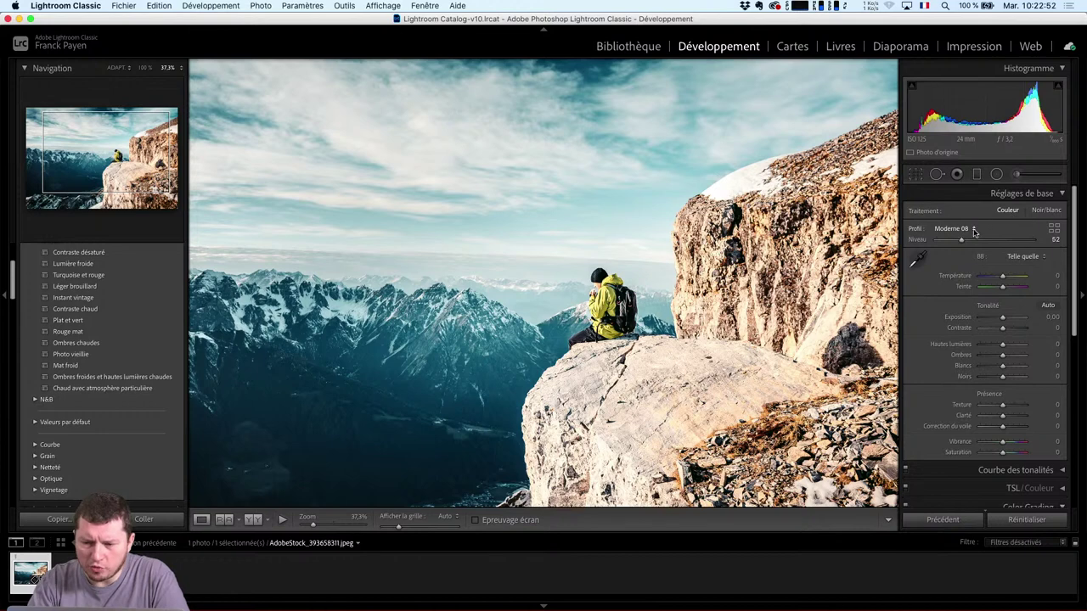
Switch the photo's profile to Couleur and back to the favourite Moderne 08
click(974, 229)
click(969, 220)
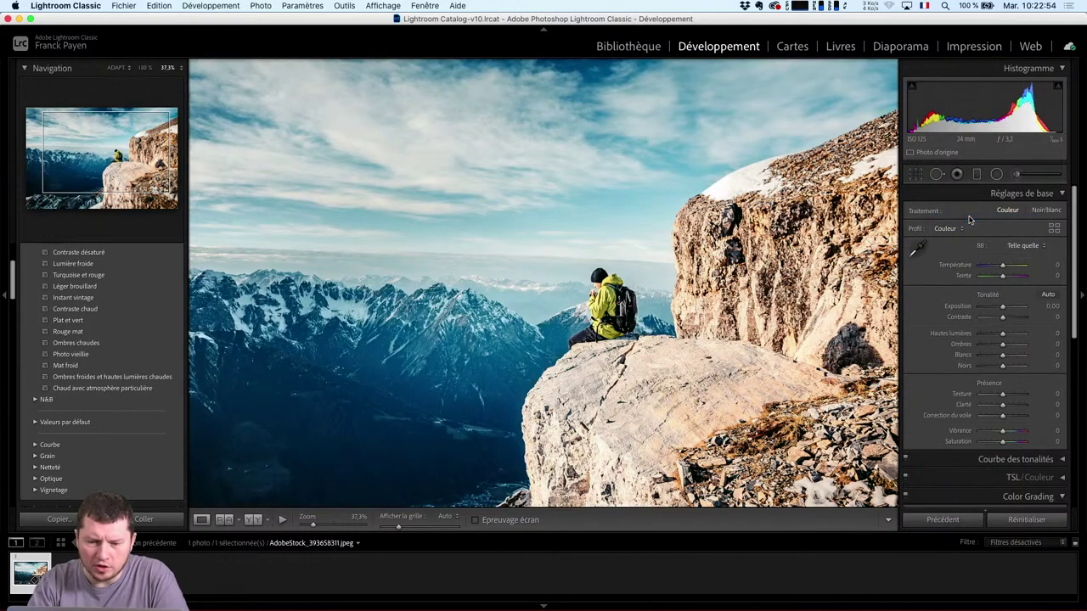
click(968, 229)
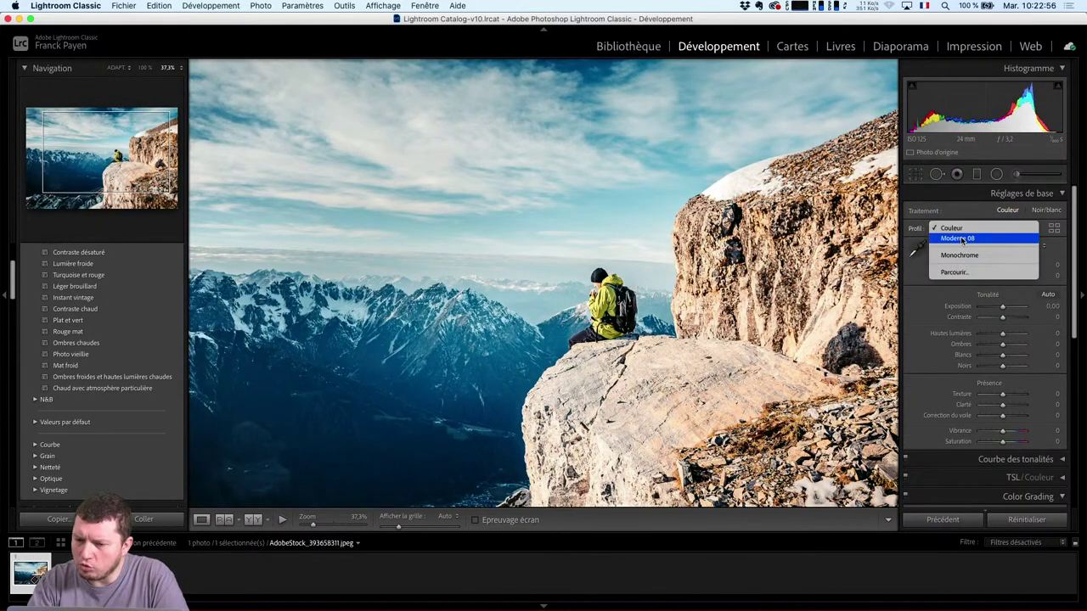
click(967, 245)
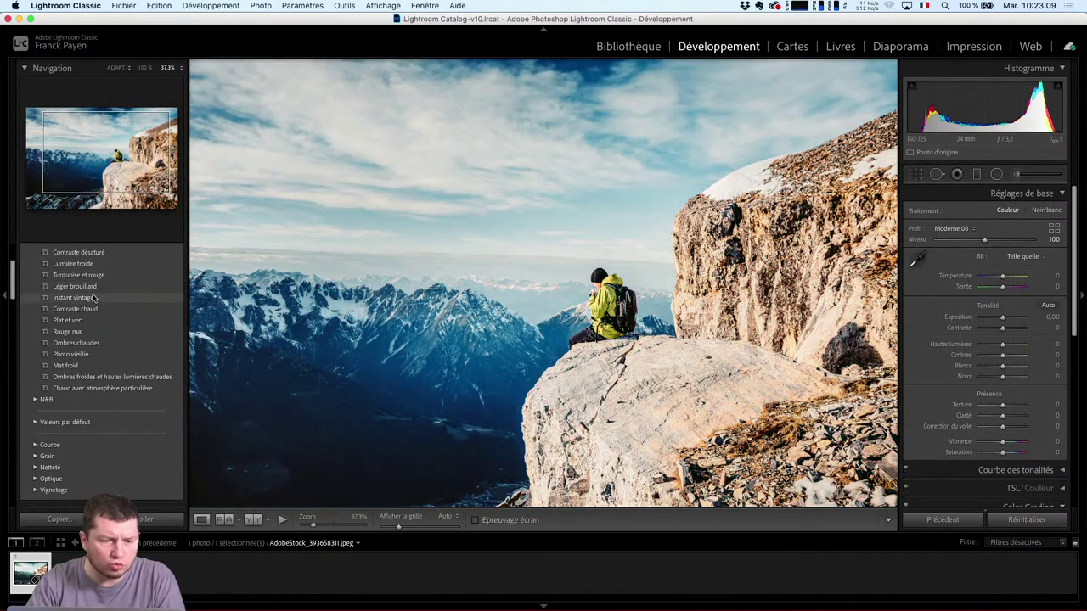
Apply the Instant vintage preset from the Création group, then replace it with the Lumière froide preset
click(95, 298)
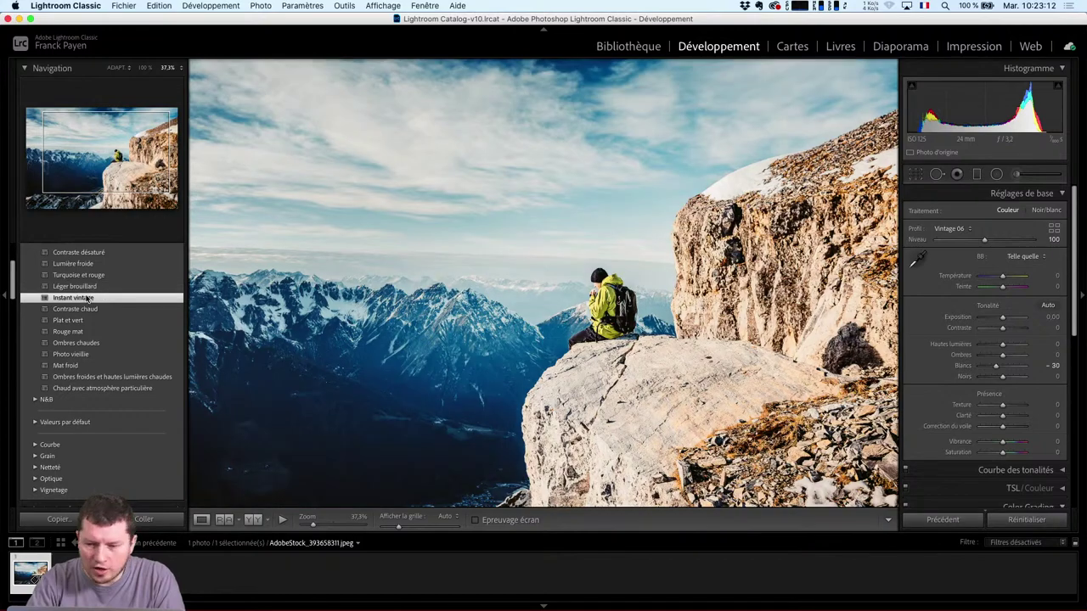
scroll(127, 277, up, 3)
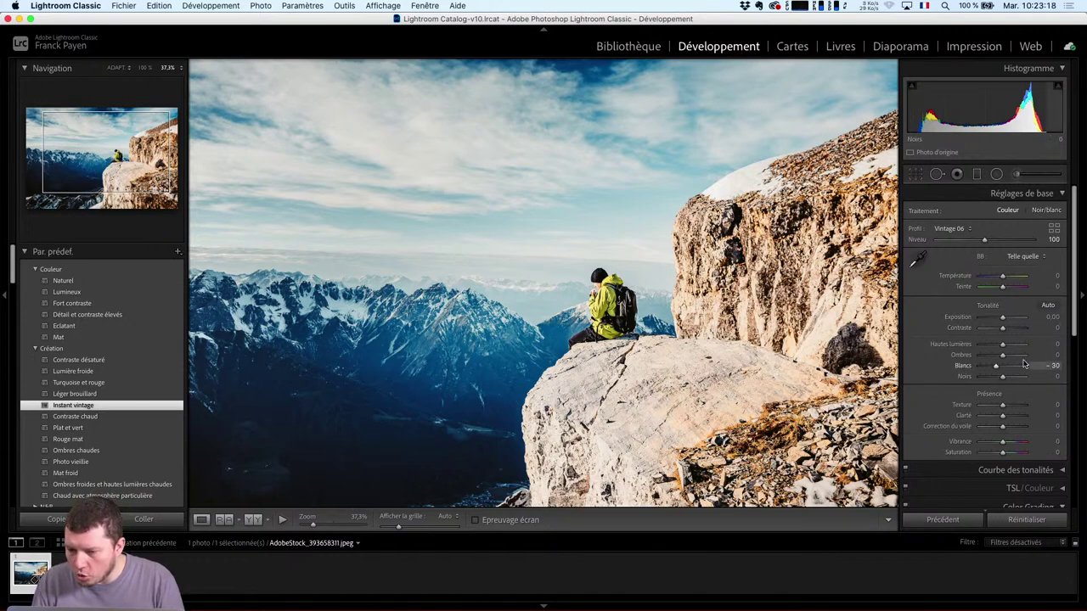
scroll(1009, 382, down, 2)
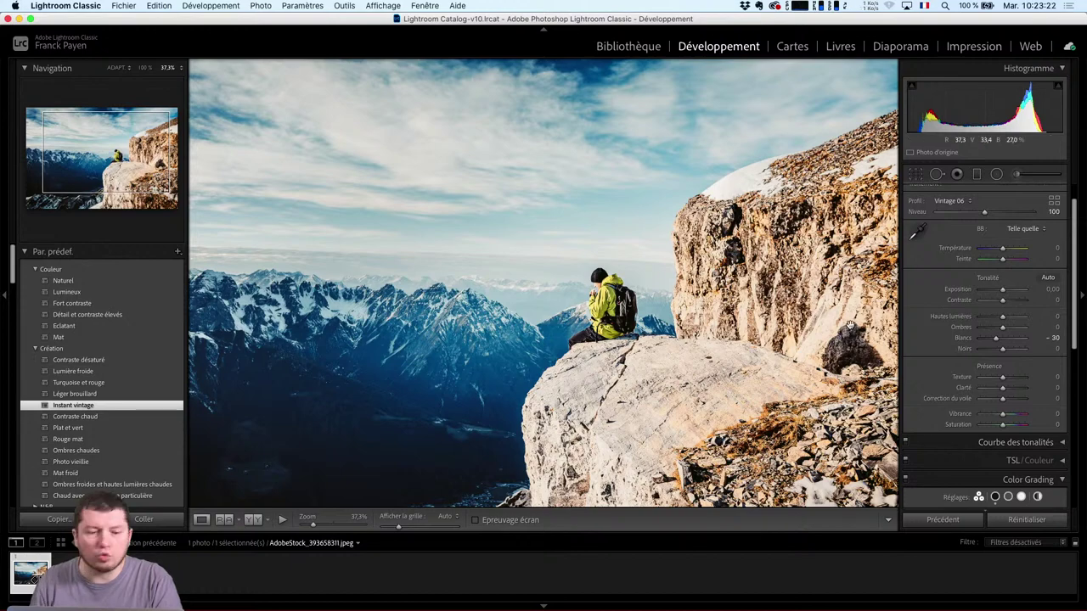
click(106, 374)
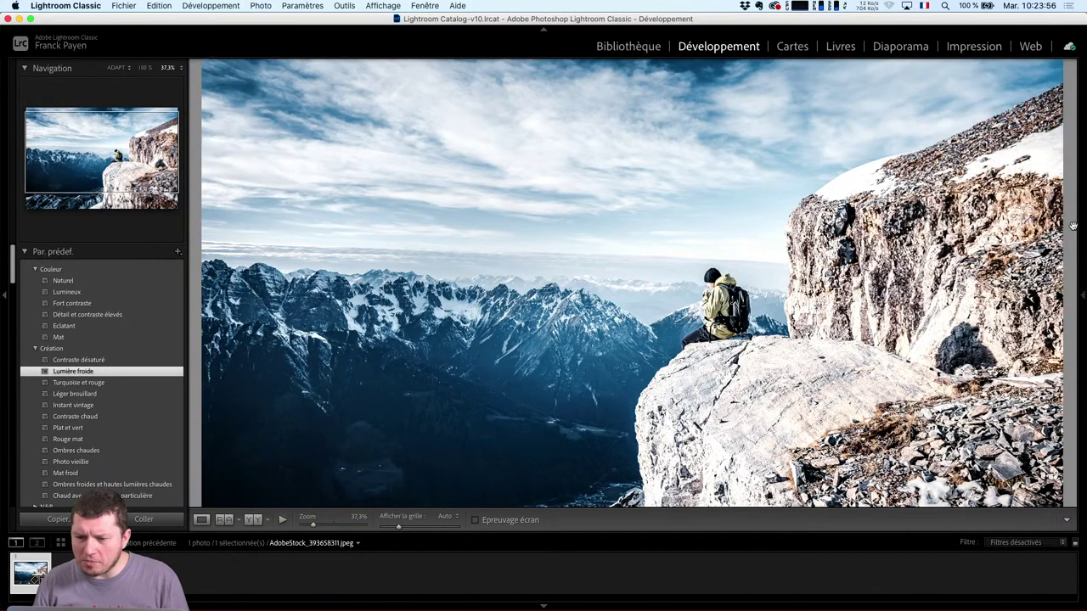
scroll(1074, 238, up, 1)
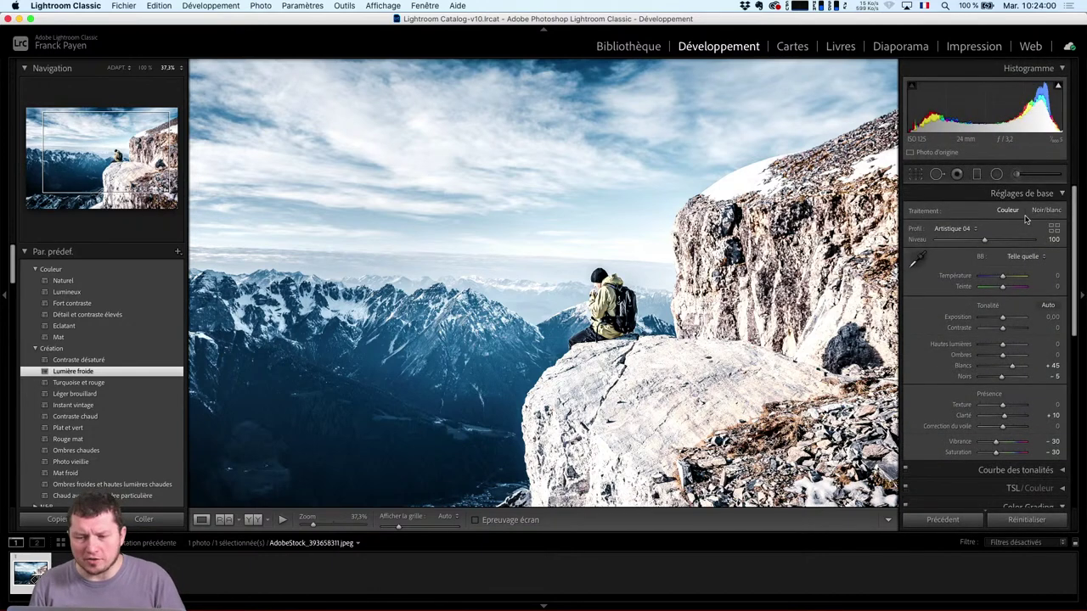
Collapse the Réglages de base section of the develop settings
right_click(1018, 193)
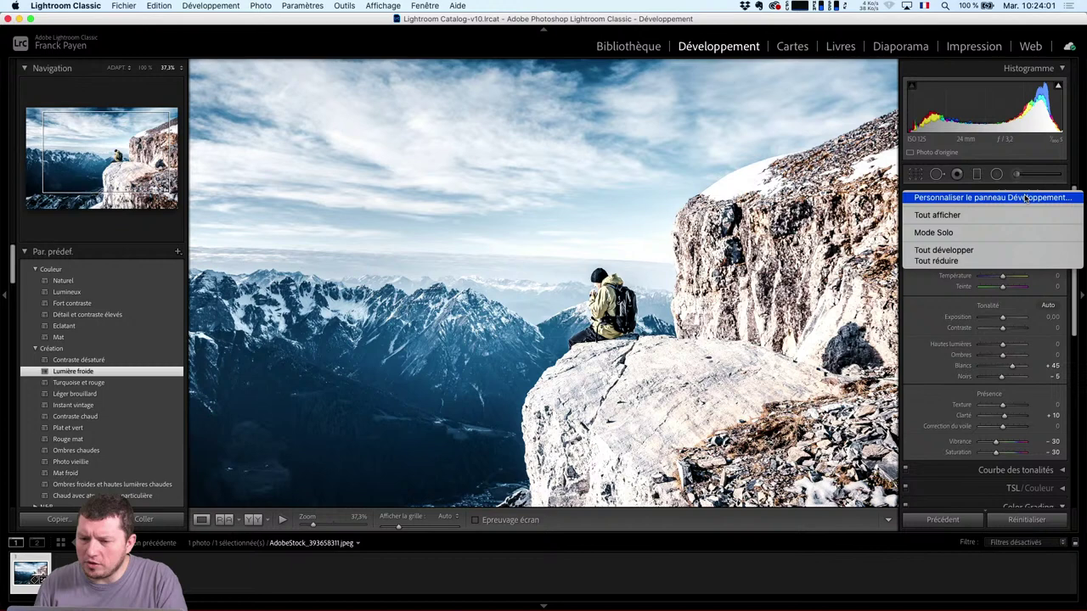
click(1076, 177)
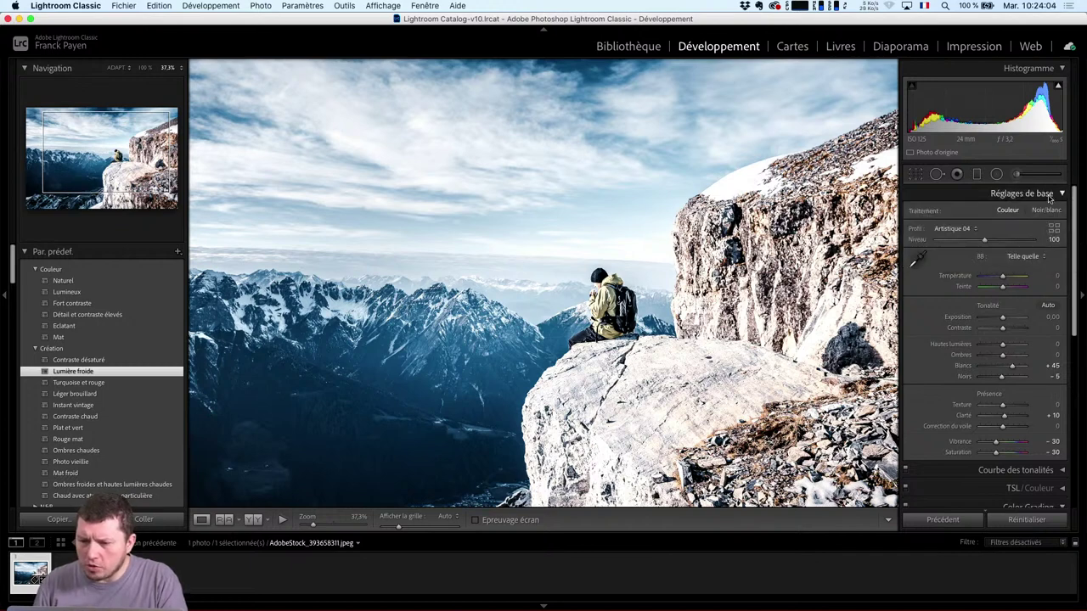
click(1064, 194)
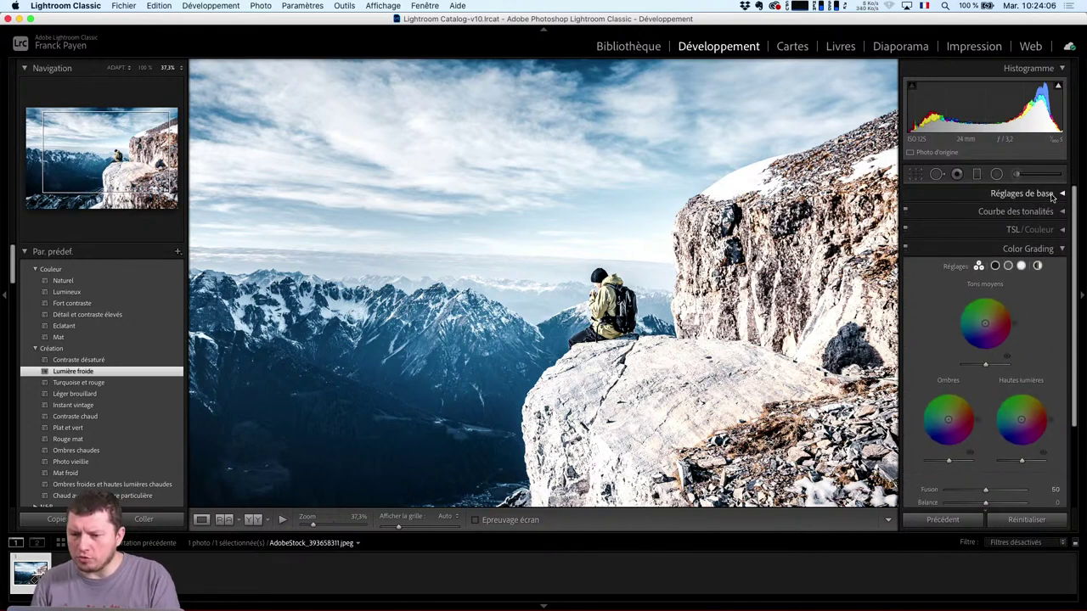
click(1055, 196)
click(1052, 195)
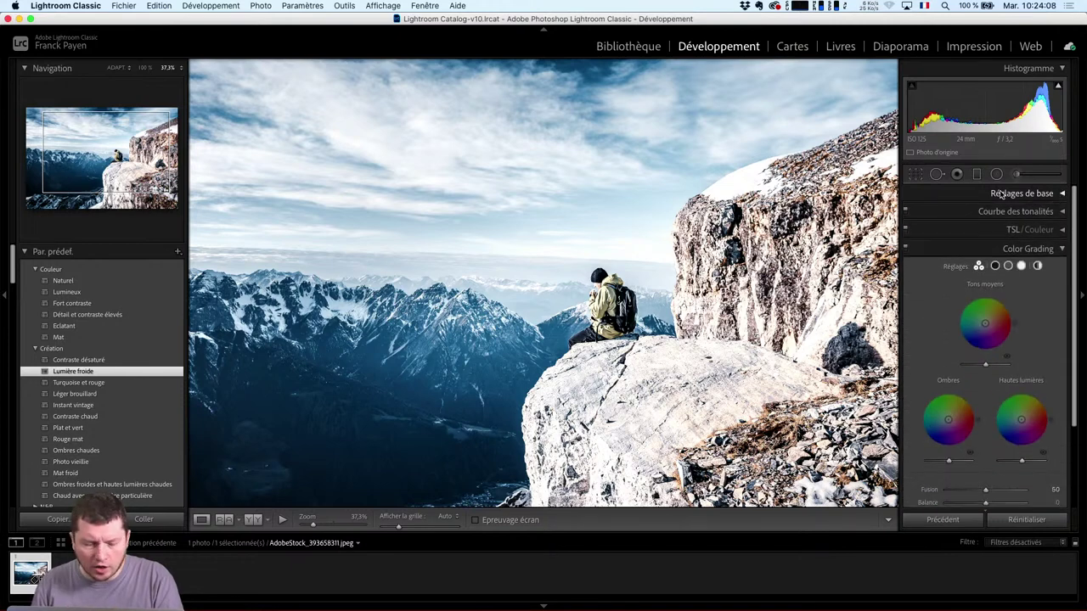
Customise the Développement panel order by placing Etalonnage directly below Réglages de base, save it, and postpone the restart
right_click(982, 196)
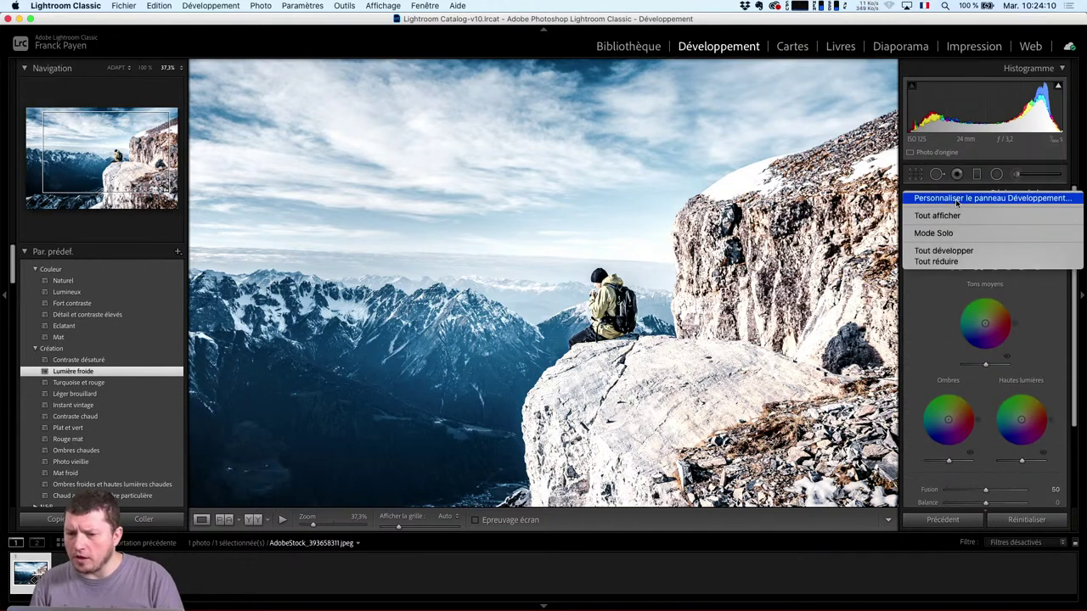
click(958, 199)
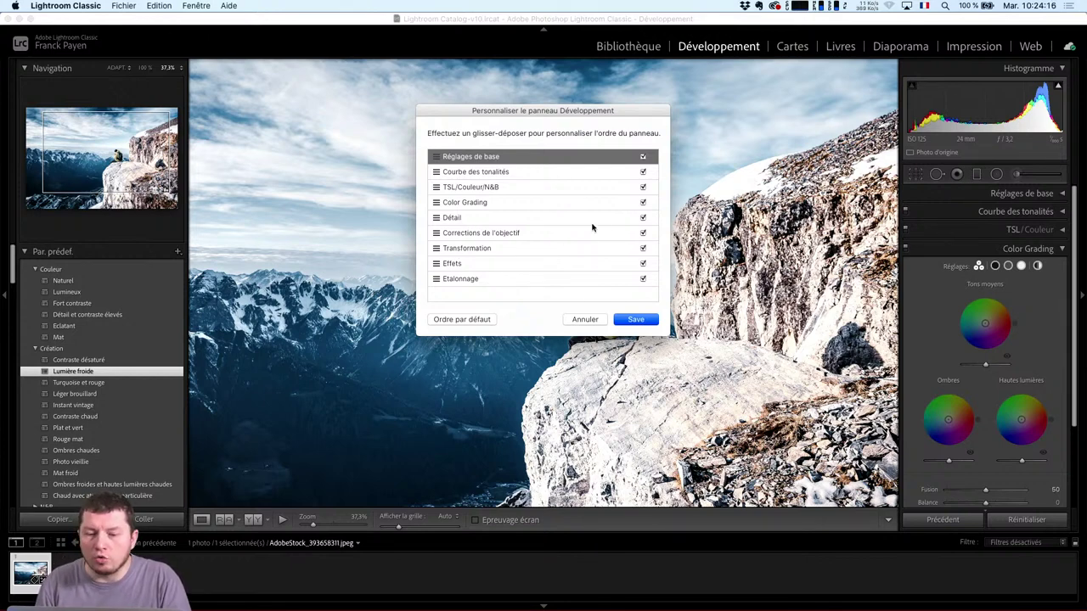
click(643, 203)
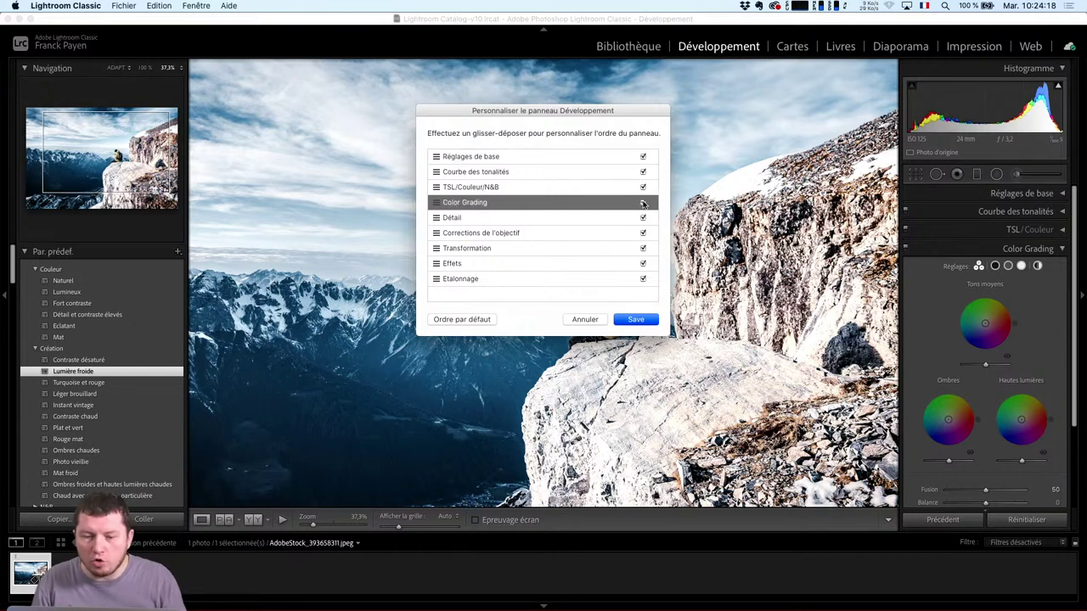
mouse_move(438, 204)
mouse_down()
mouse_move(434, 169)
mouse_move(438, 208)
mouse_up()
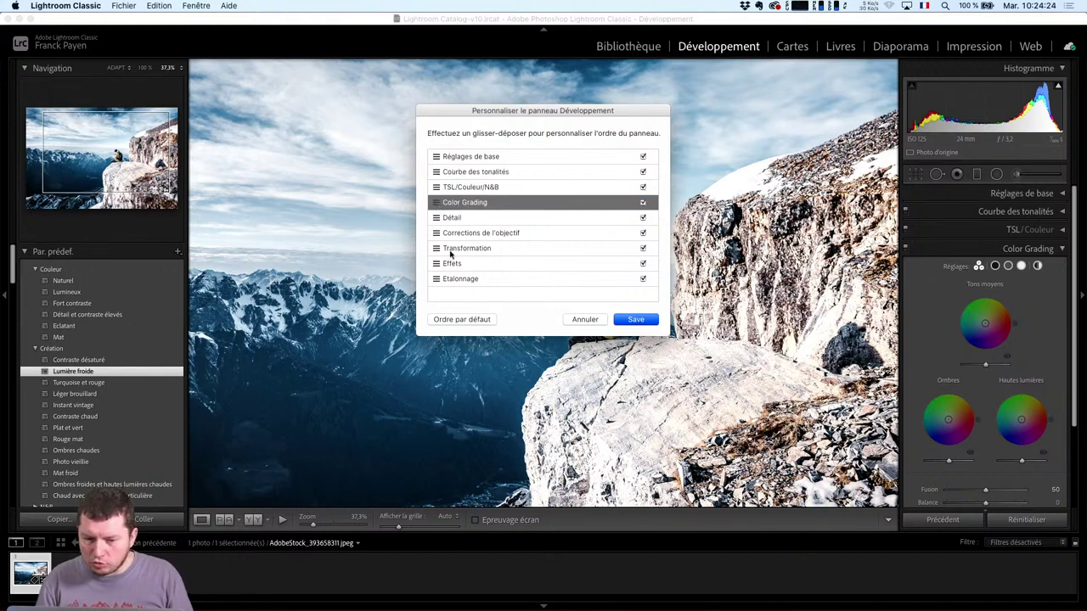
drag(437, 279, 434, 167)
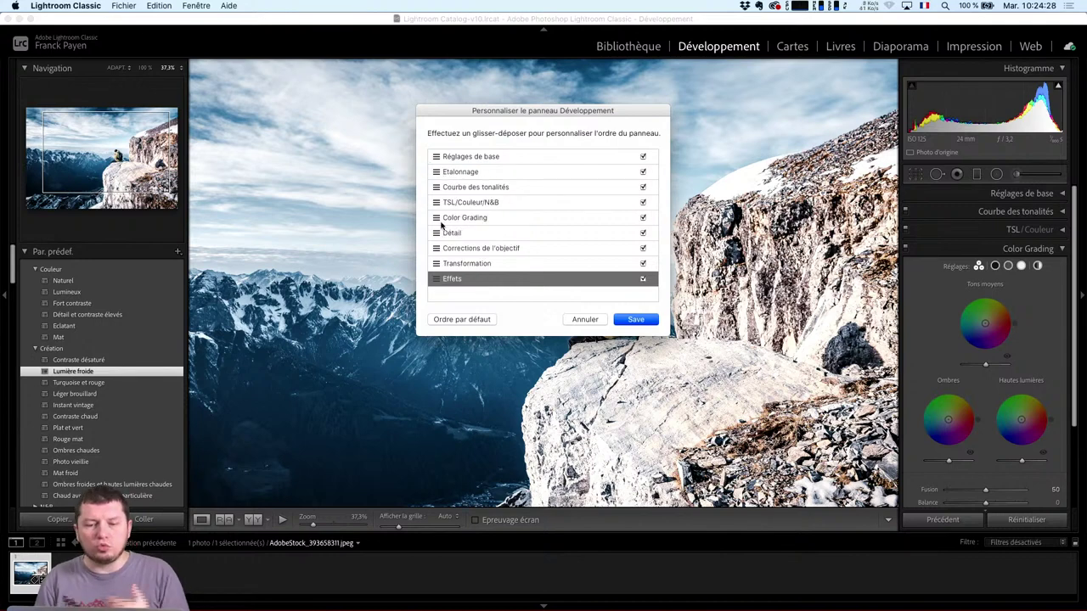
click(481, 175)
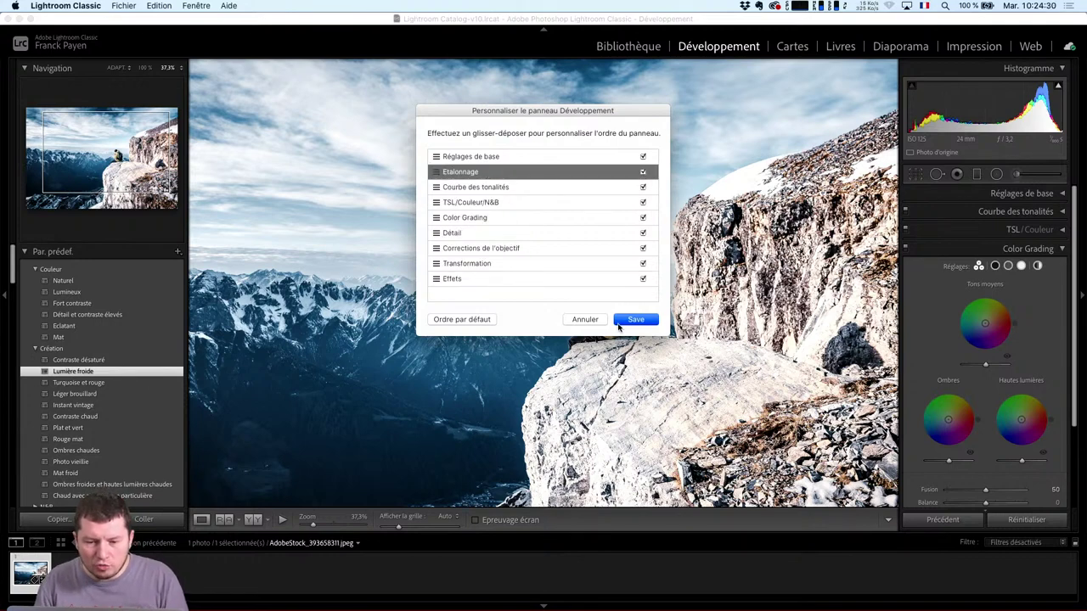
click(649, 320)
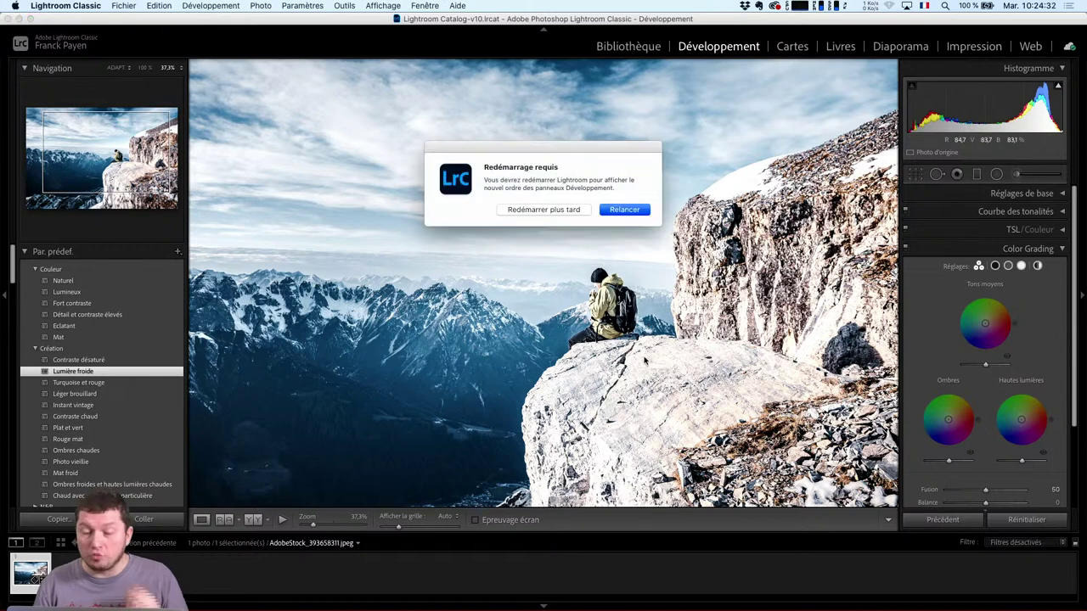
click(581, 213)
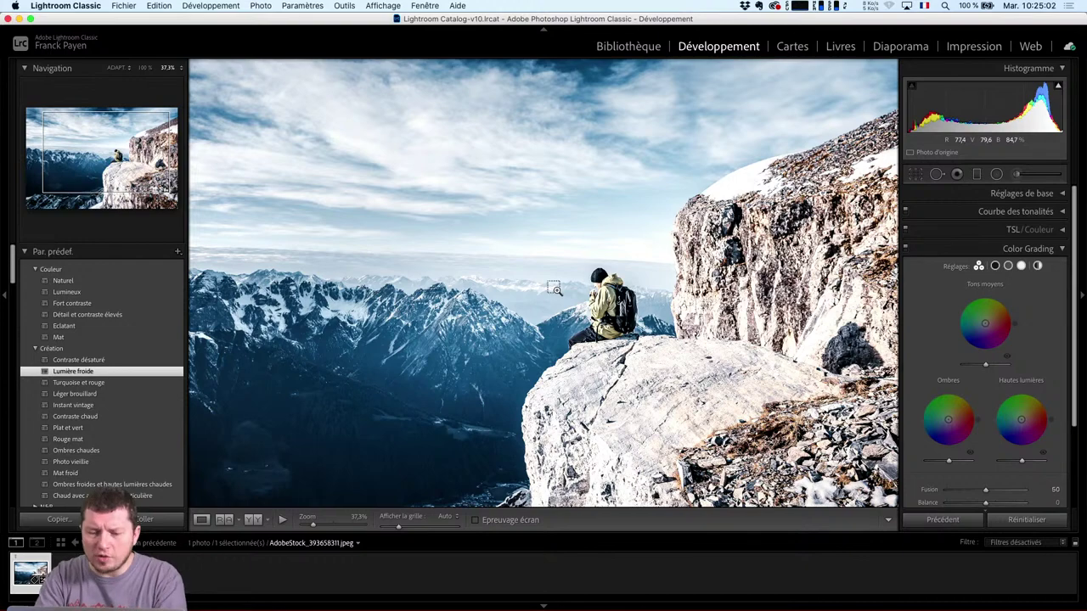
Zoom in on the seated hiker with a zoom box to 211.3%, then fit the whole photo back in the view
key(super+equal)
key(super+equal)
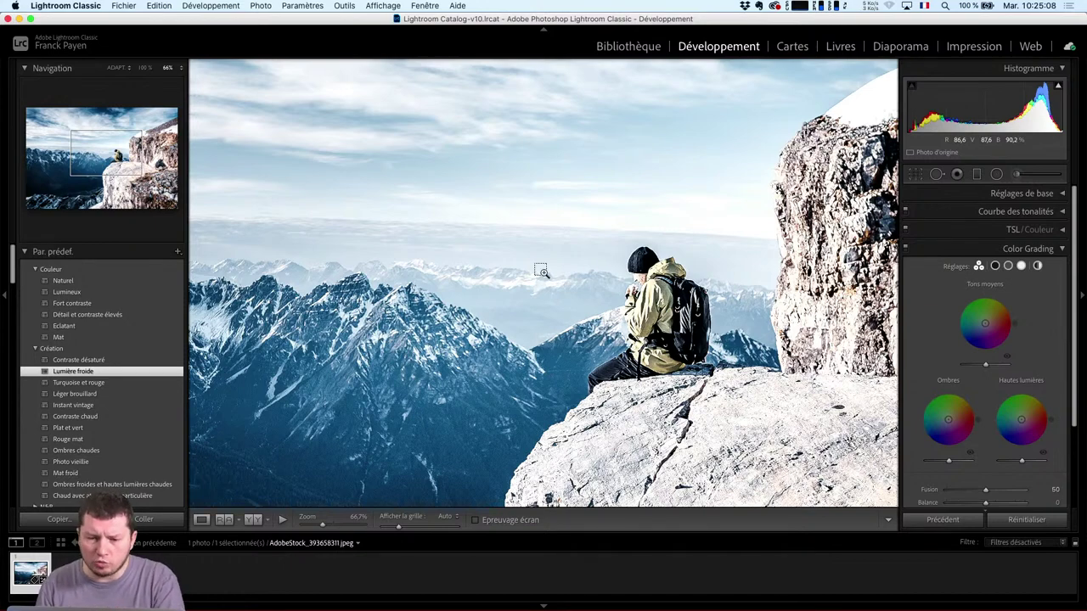
drag(549, 272, 734, 416)
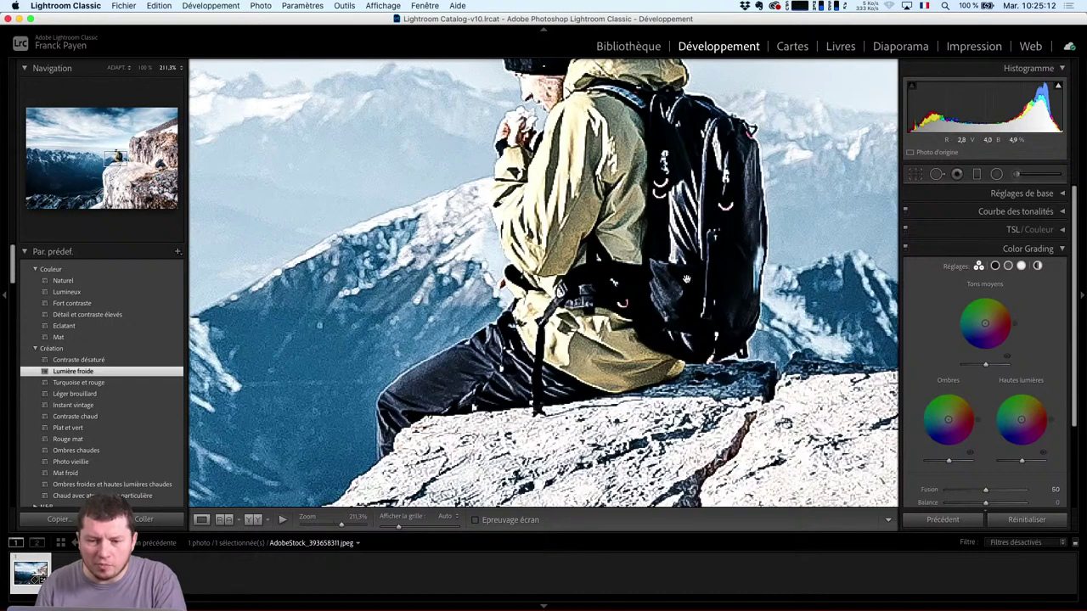
key(alt)
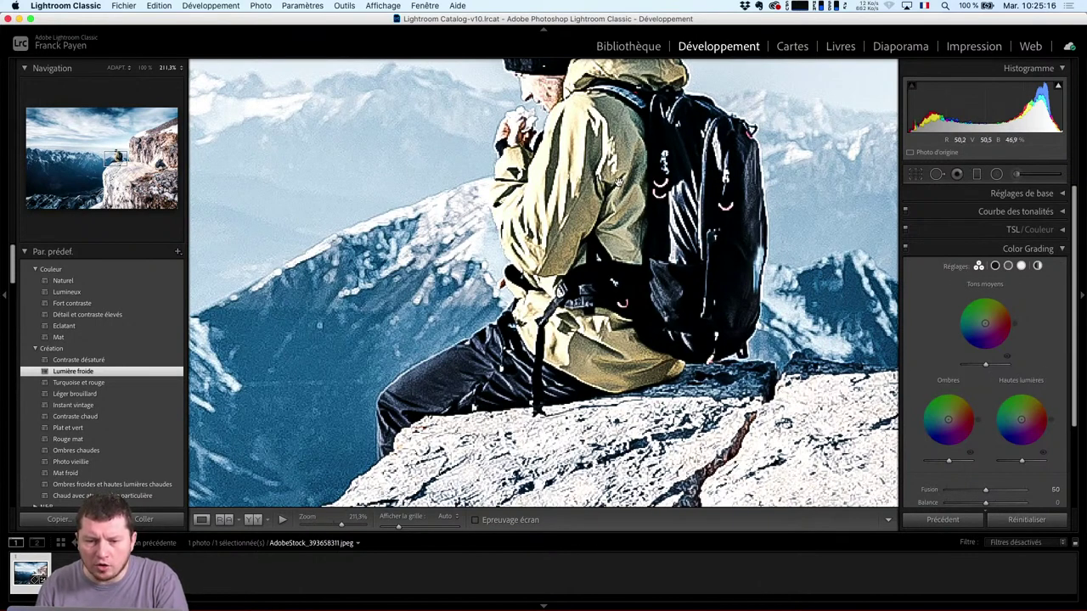
click(624, 188)
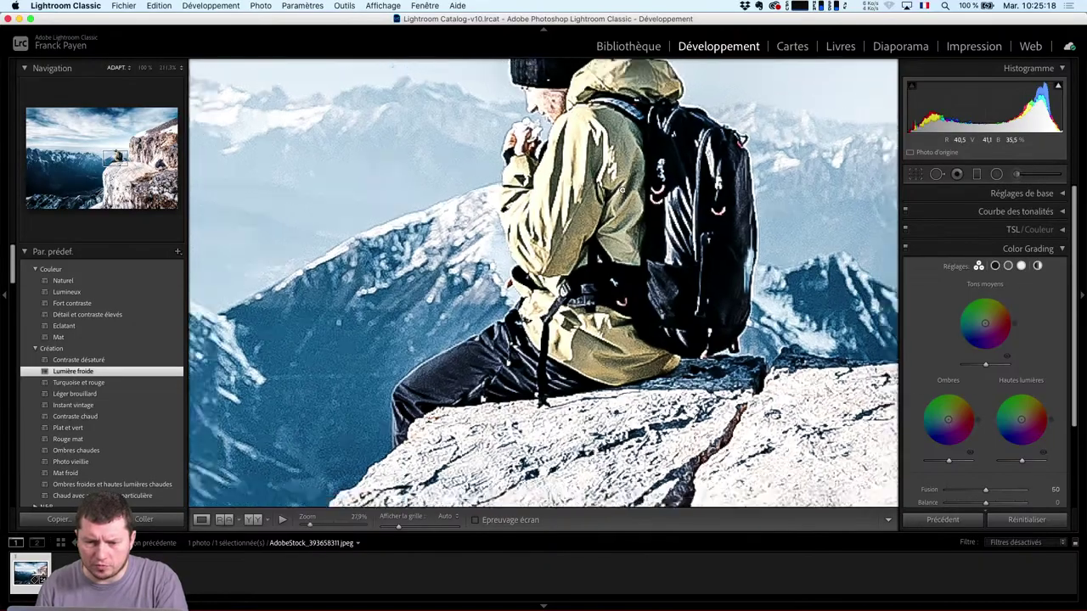
click(618, 257)
click(619, 255)
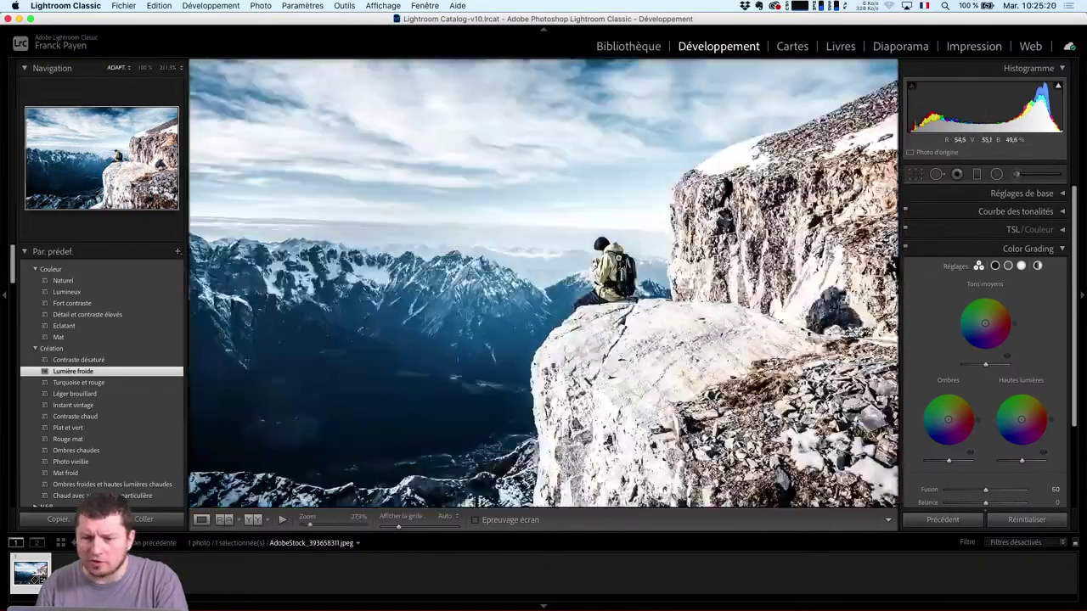
click(621, 244)
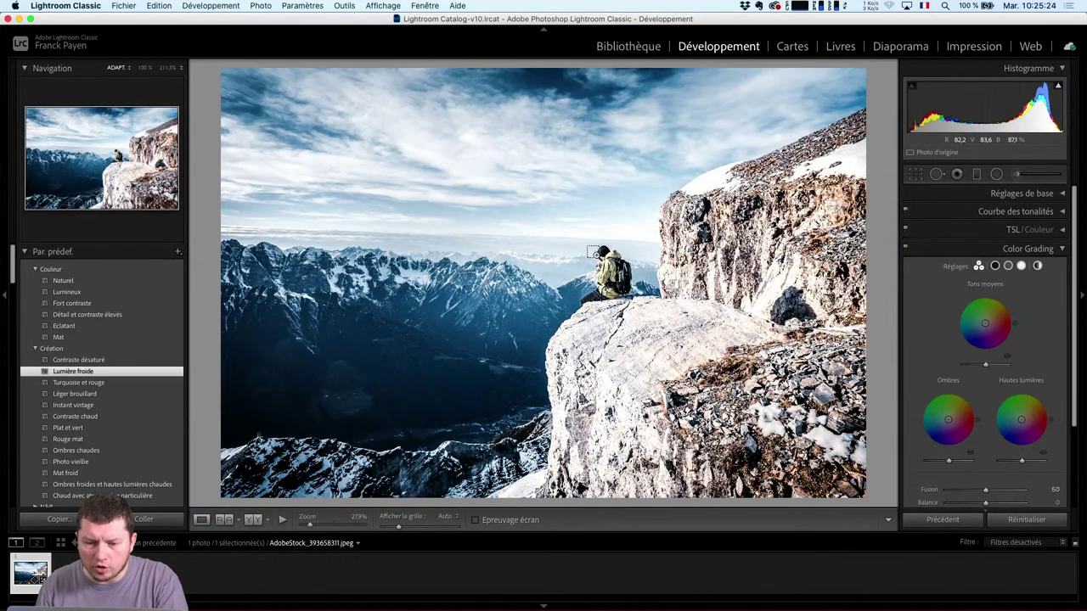
Enlarge a boxed area around the hiker, then adjust the zoom continuously to 115.5%
drag(573, 242, 652, 320)
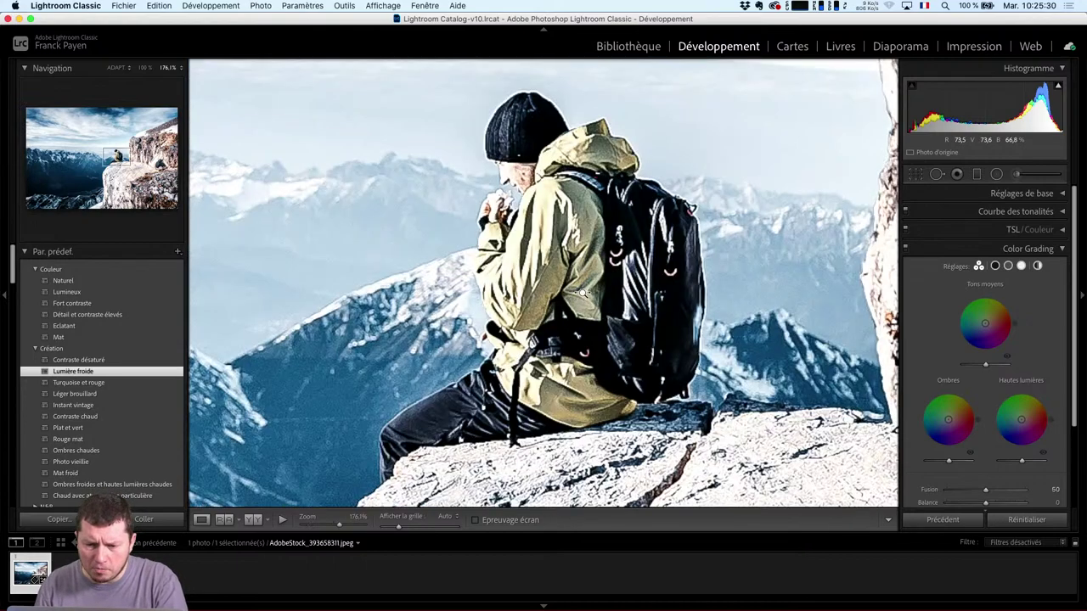
drag(582, 291, 549, 292)
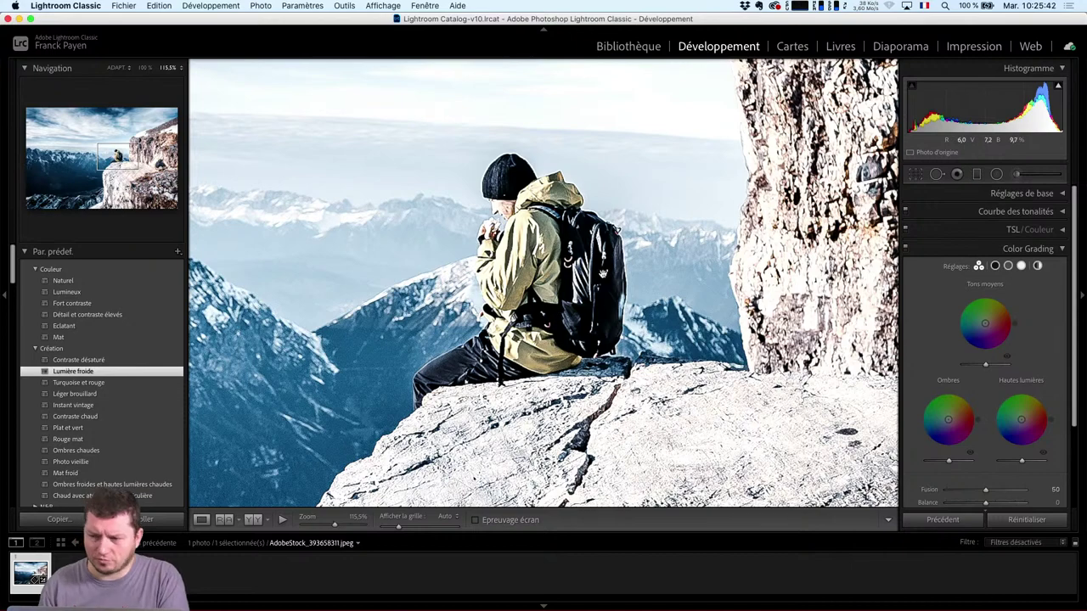
drag(528, 290, 549, 299)
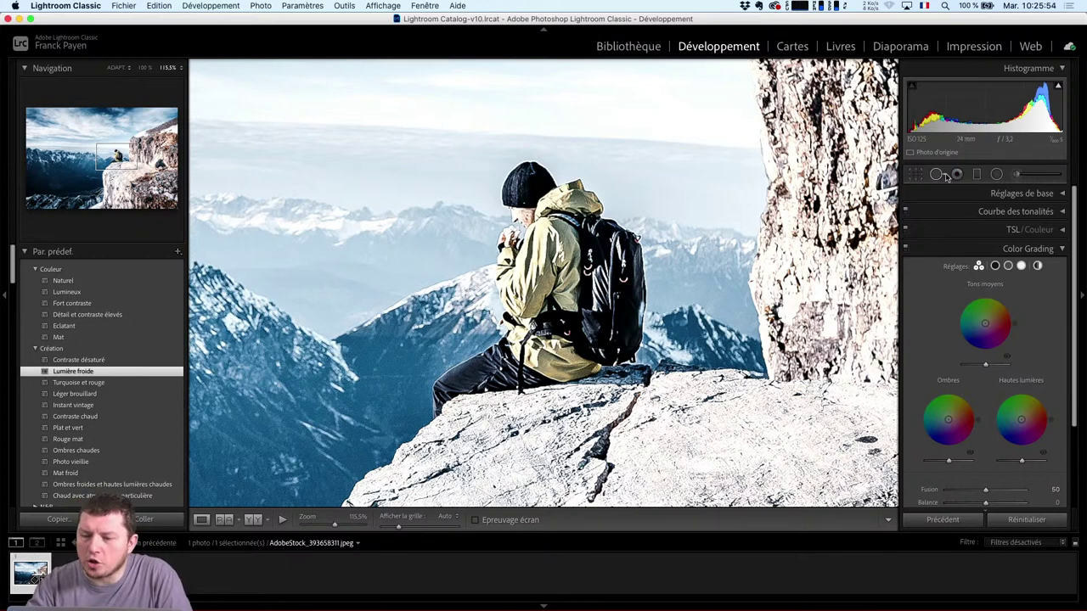
Paint an adjustment brush stroke with exposure 1,00, temperature 100 and tint 86 over the mountains in front of the hiker
click(1019, 175)
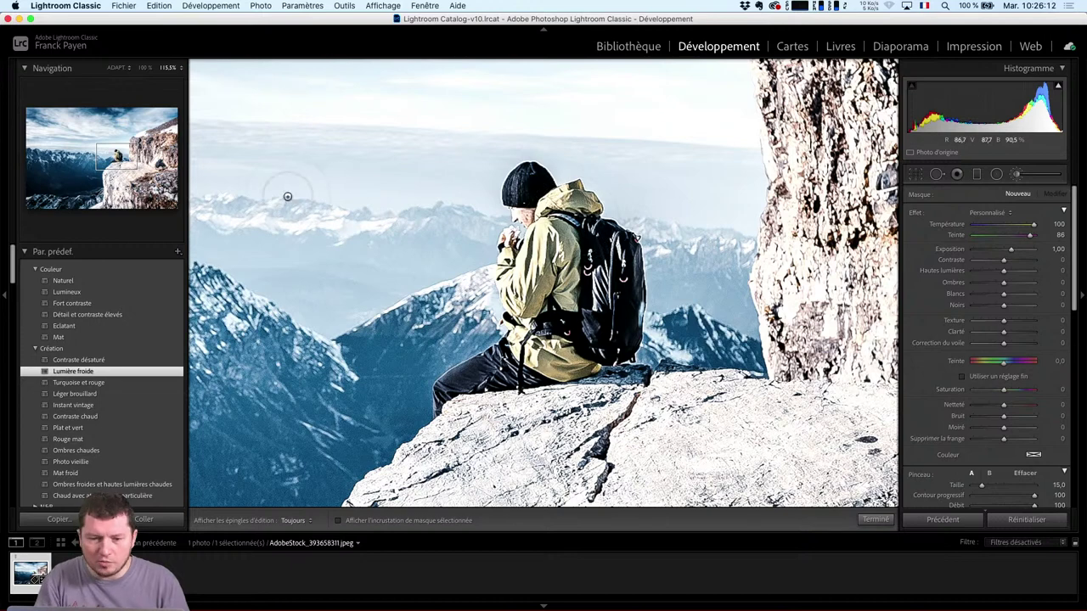
mouse_move(272, 183)
mouse_down()
mouse_move(306, 294)
mouse_move(319, 410)
mouse_move(248, 214)
mouse_up()
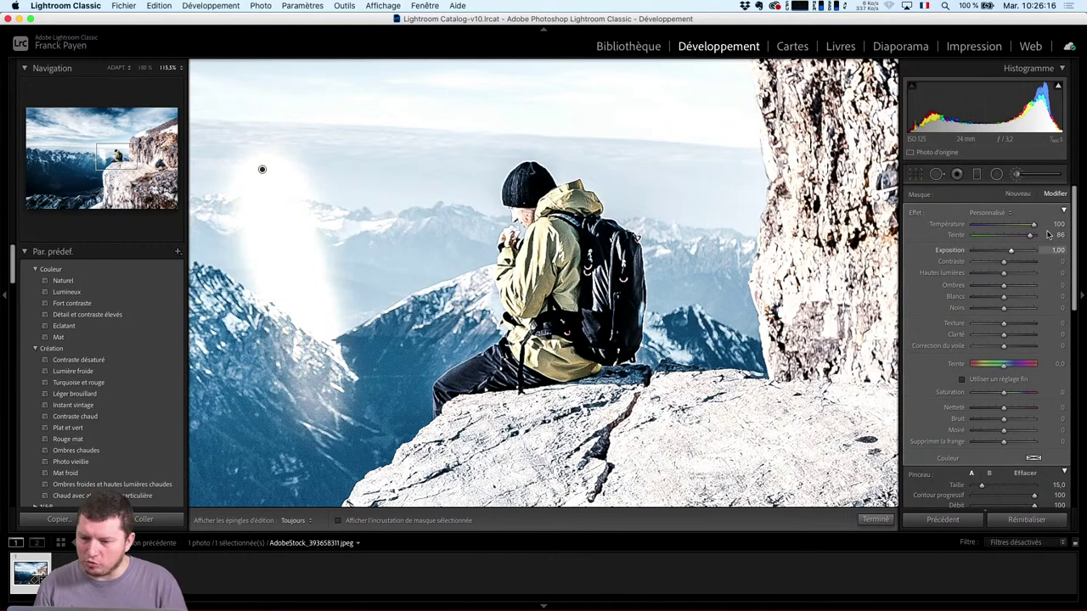
Try a brush exposure of −0,66, and undo both that change and the brush stroke over the mountains
drag(1010, 251, 998, 251)
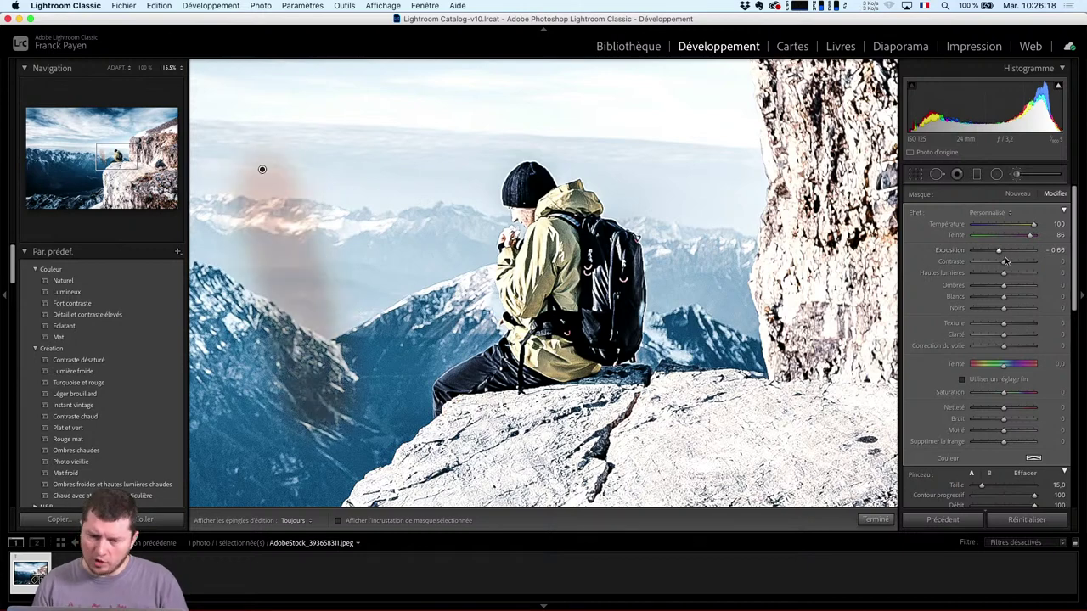
key(super+z)
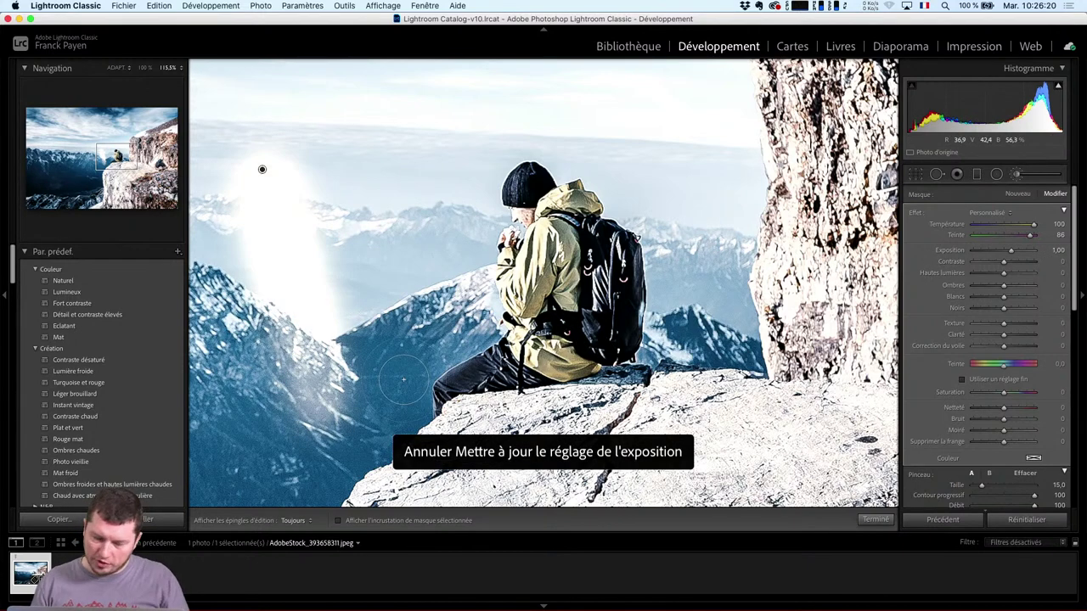
key(super+z)
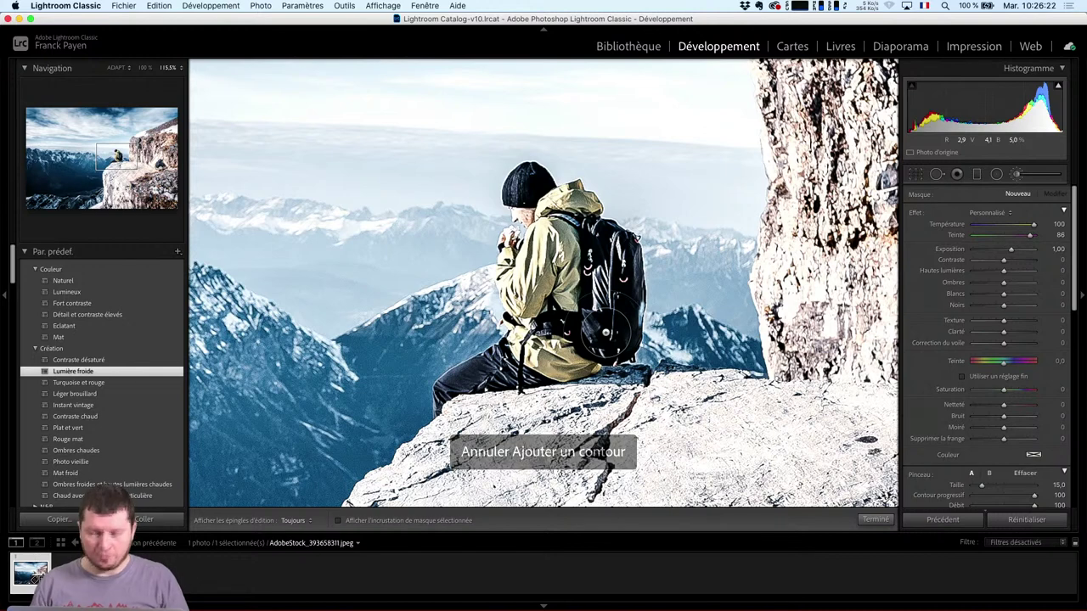
Reset the brush's temperature and tint to 0 and set its exposure to 1,17, with the hiker enlarged to 200 %
double_click(1034, 226)
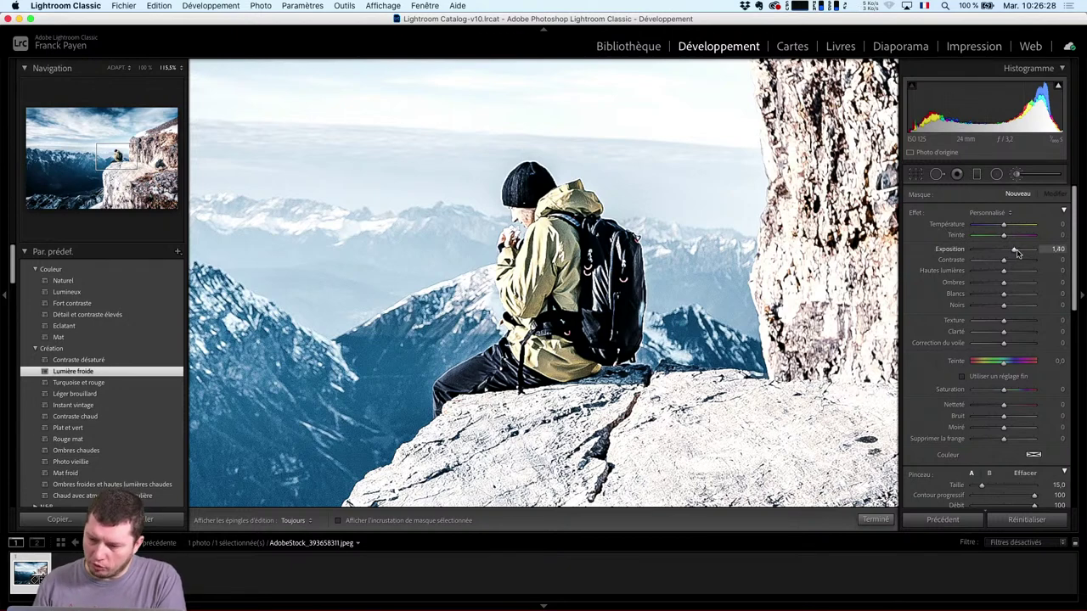
drag(1018, 253, 1015, 253)
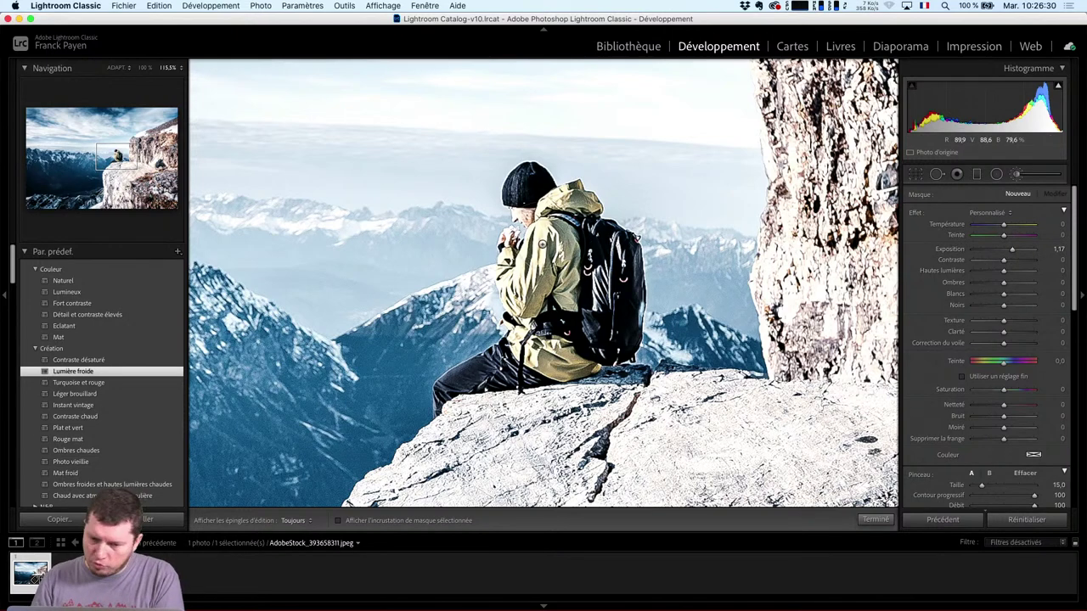
key(super+equal)
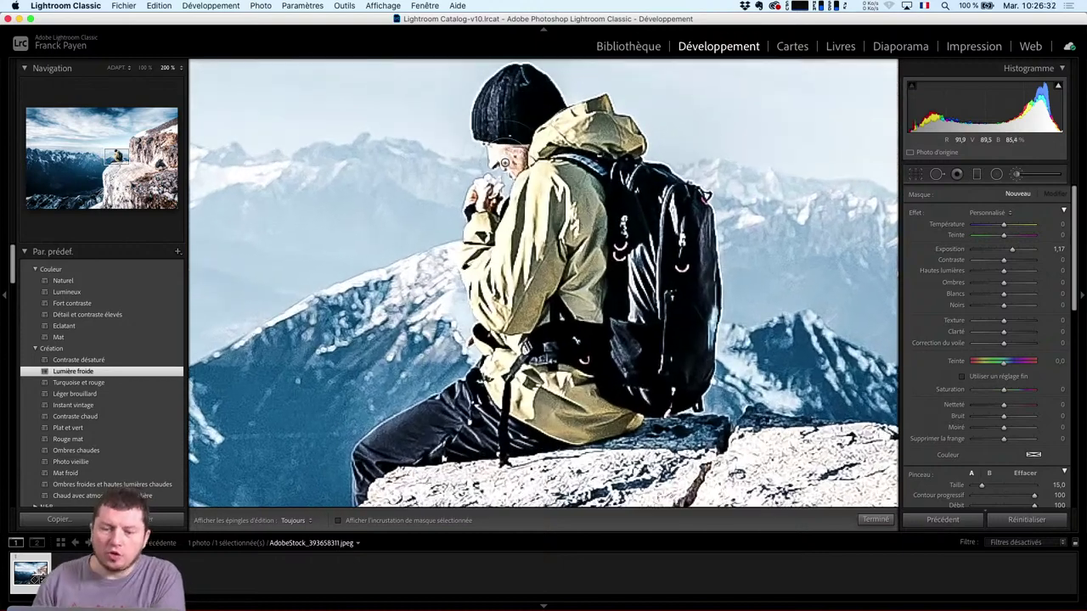
key(h)
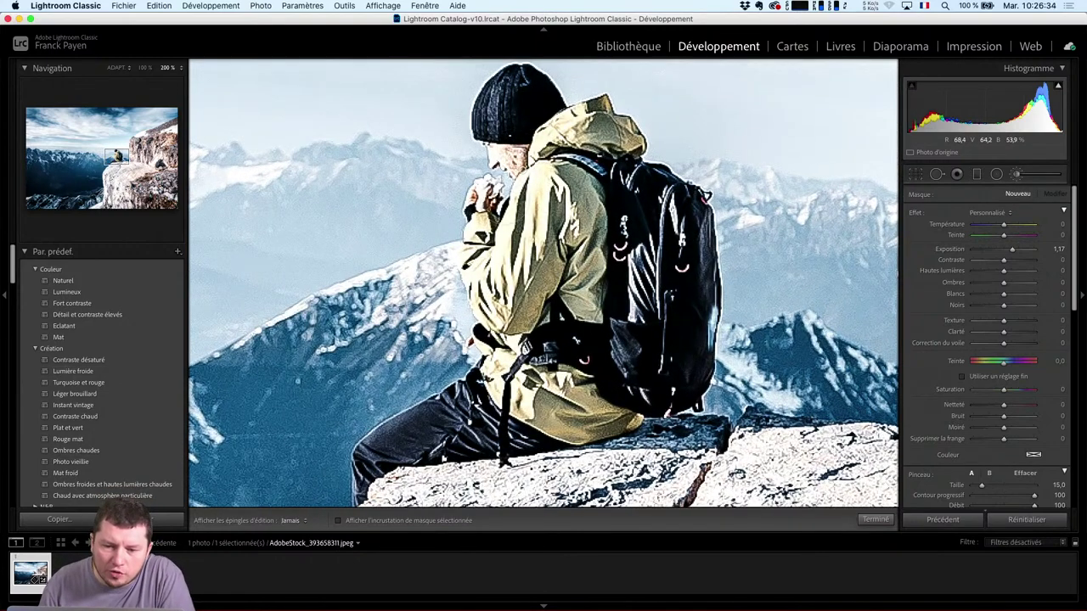
Paint exposure brush strokes over the hiker's face and jacket front and over the mountains and sky beside him
mouse_move(513, 169)
mouse_down()
mouse_move(476, 297)
mouse_move(446, 195)
mouse_move(458, 217)
mouse_move(467, 316)
mouse_move(539, 365)
mouse_move(509, 416)
mouse_move(612, 397)
mouse_move(624, 420)
mouse_move(650, 425)
mouse_up()
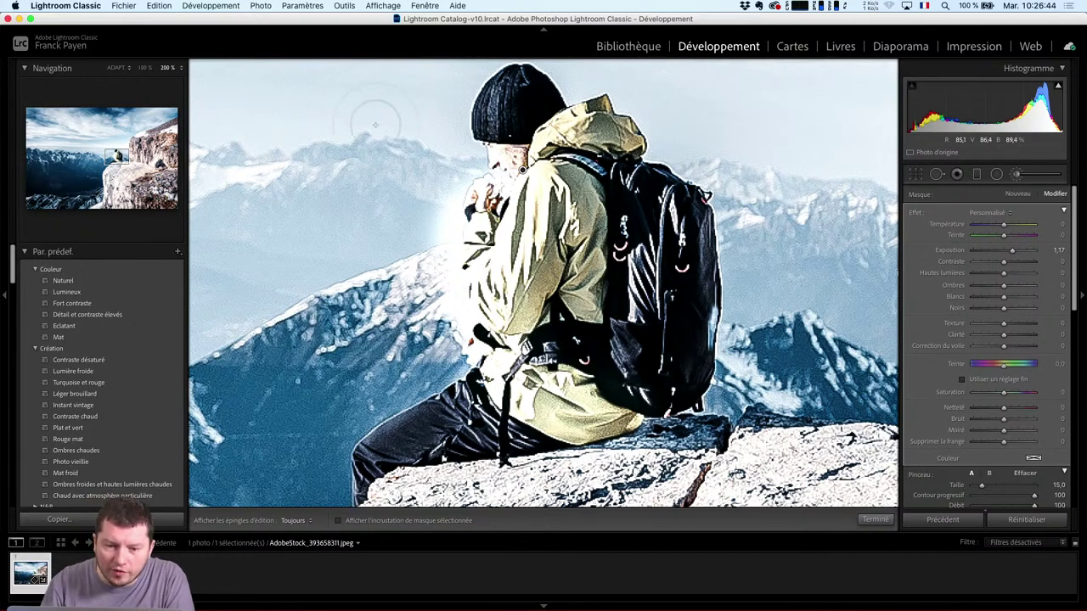
mouse_move(375, 125)
mouse_down()
mouse_move(388, 126)
mouse_move(391, 225)
mouse_up()
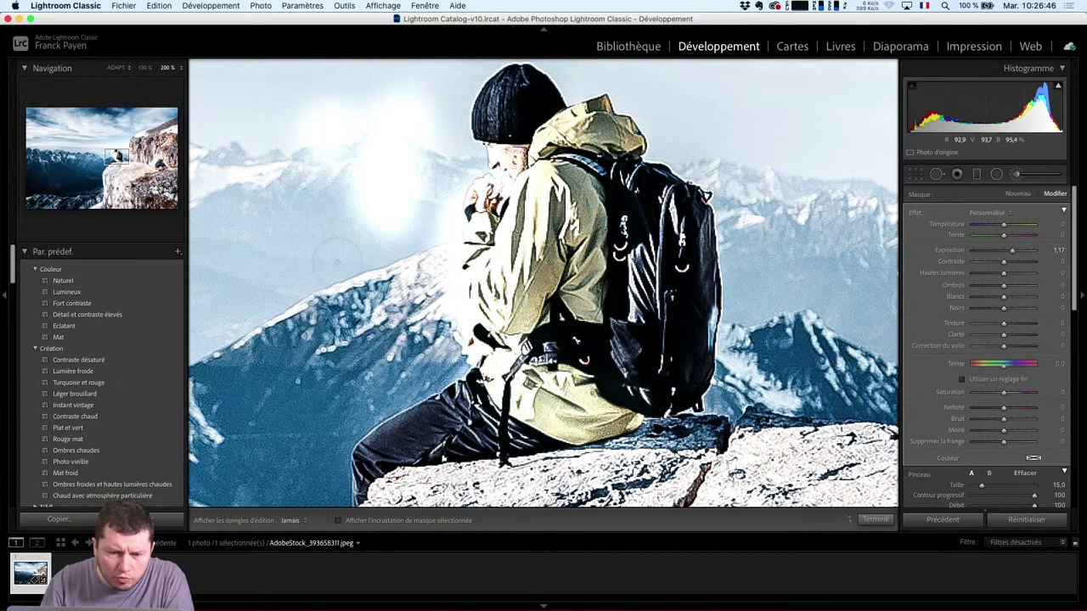
drag(338, 263, 374, 280)
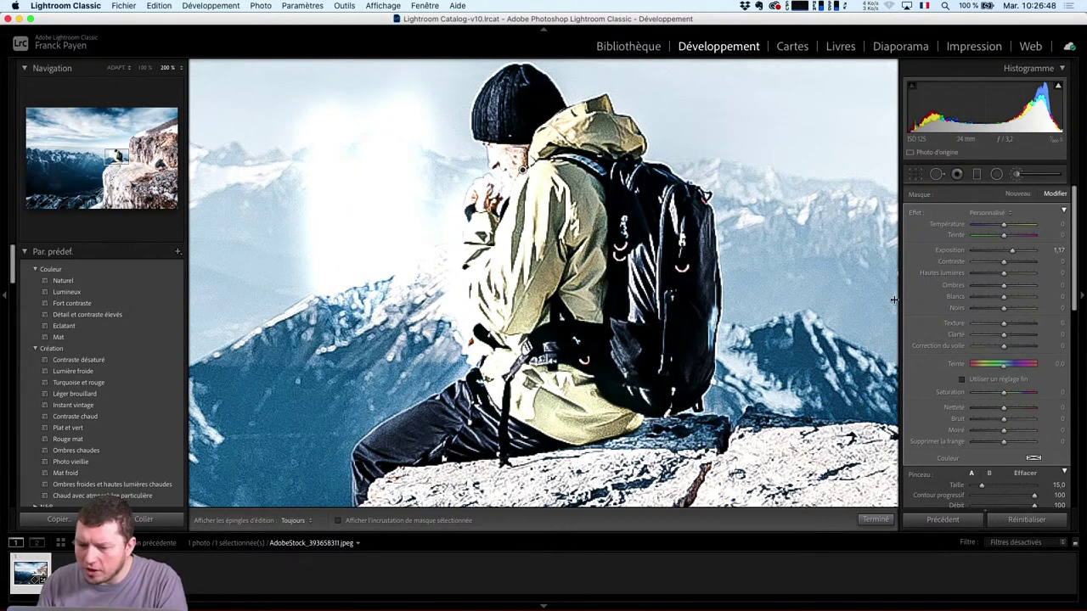
Undo the exposure brush strokes around the hiker and over the mountains
key(super+z)
key(super+z)
key(super+z)
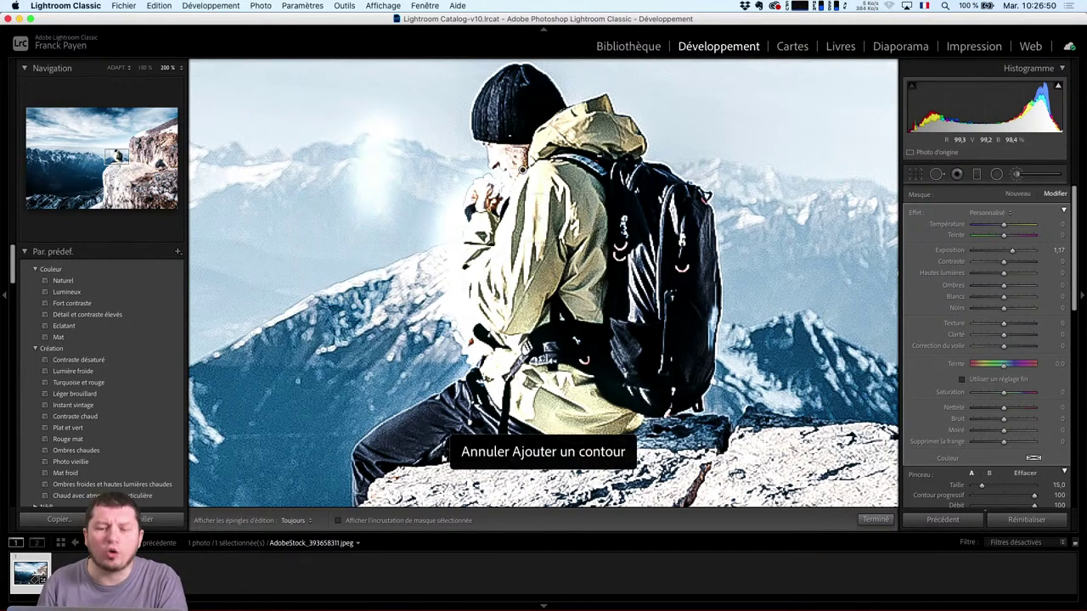
key(super+z)
key(super+z)
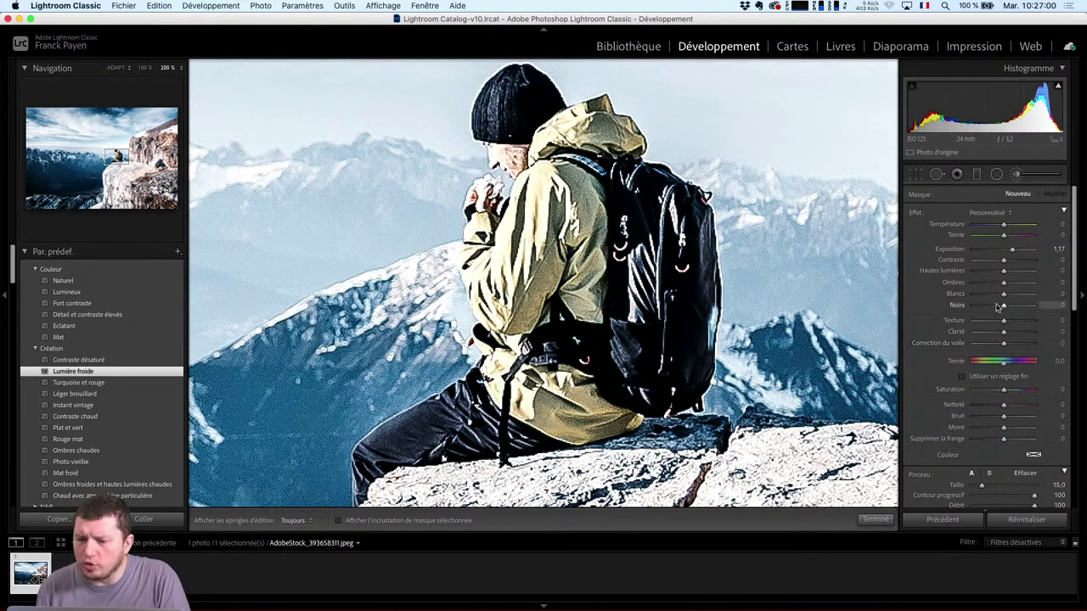
Try a brush stroke with saturation 80 over the hiker's jacket and undo it
drag(1024, 391, 1029, 392)
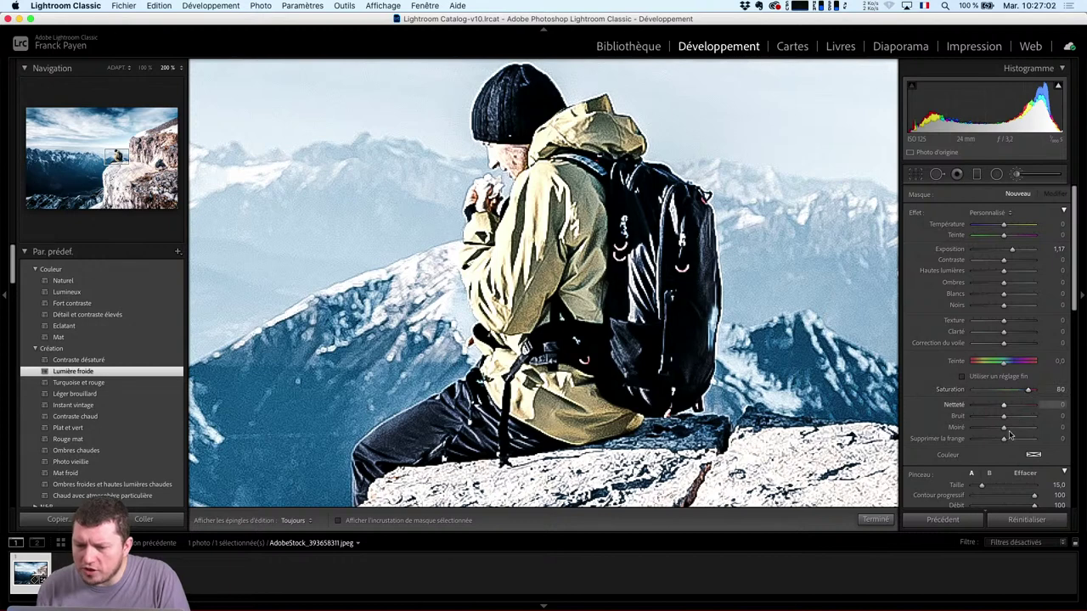
mouse_move(501, 323)
mouse_down()
mouse_move(468, 254)
mouse_move(591, 223)
mouse_move(599, 298)
mouse_up()
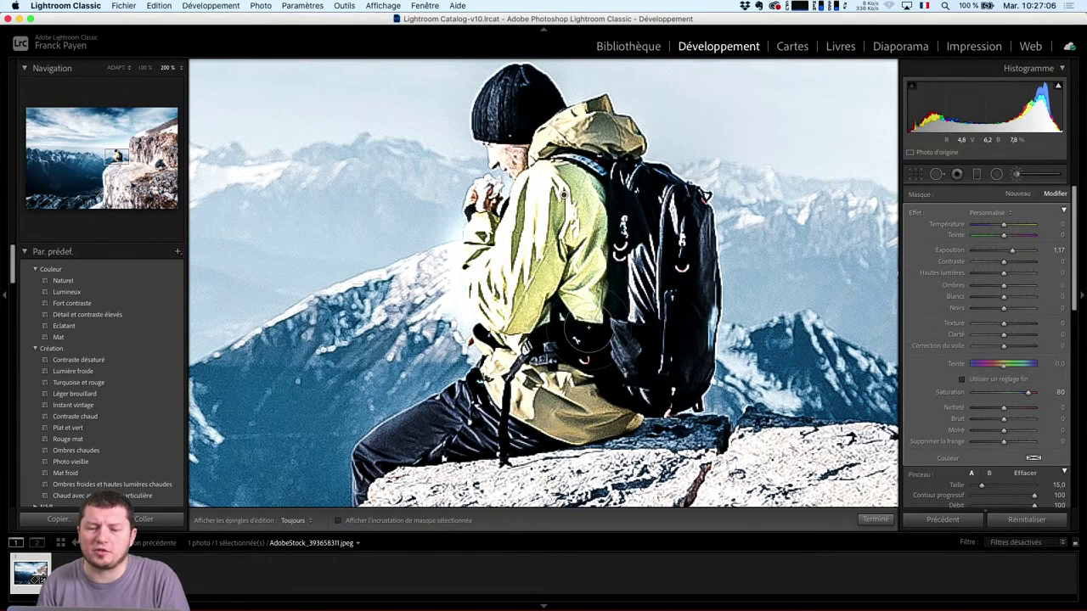
key(super+z)
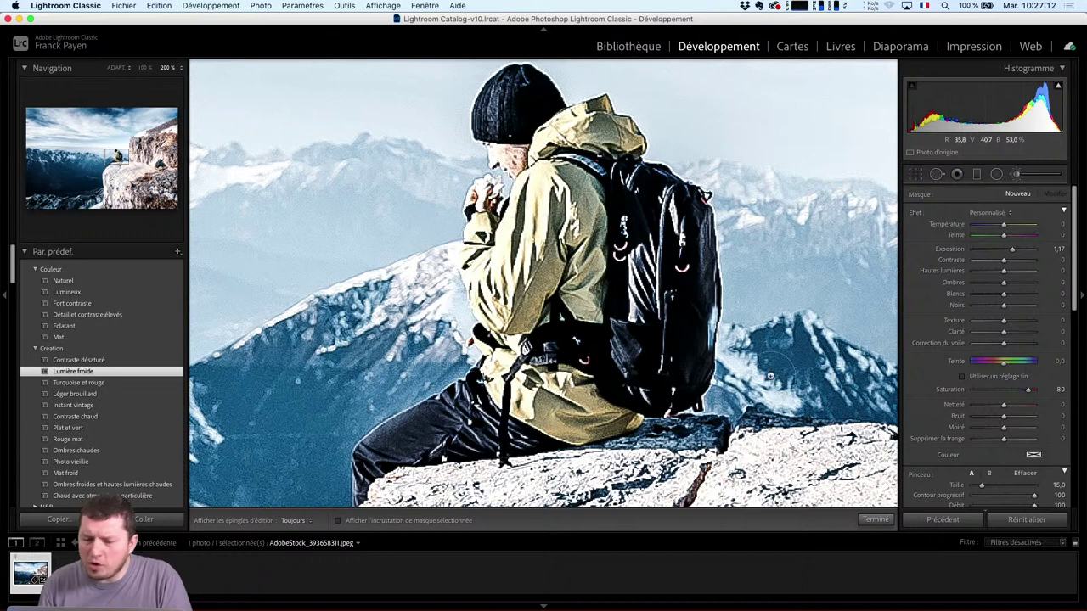
Paint a brush stroke over the jacket's sleeve and back, with hue (Teinte) −43,3 and saturation 60
scroll(1068, 291, down, 5)
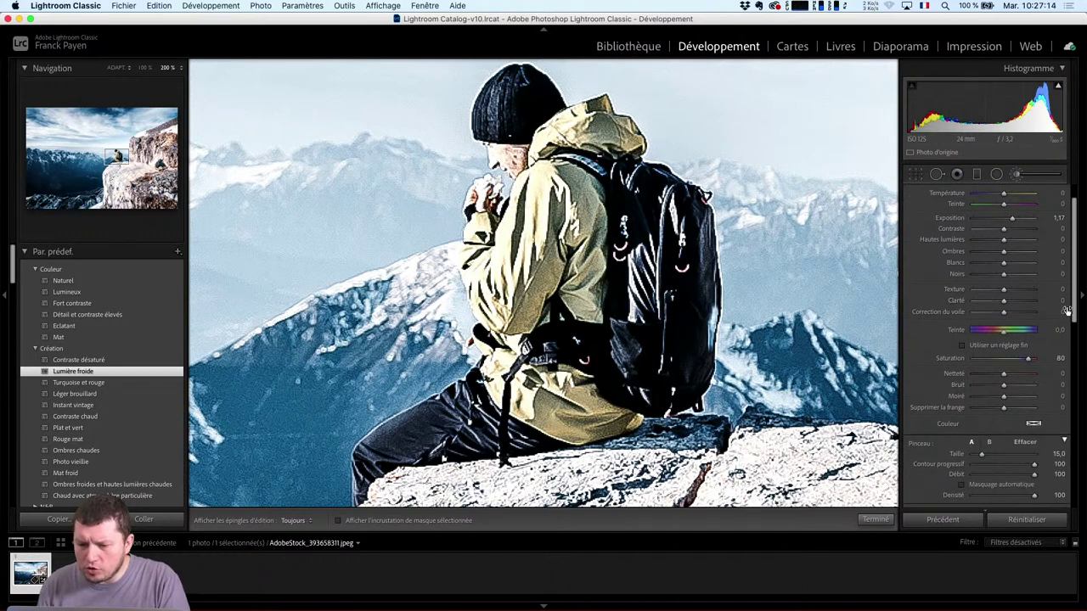
key(h)
mouse_move(576, 230)
mouse_down()
mouse_move(567, 192)
mouse_move(523, 212)
mouse_move(509, 315)
mouse_move(522, 327)
mouse_up()
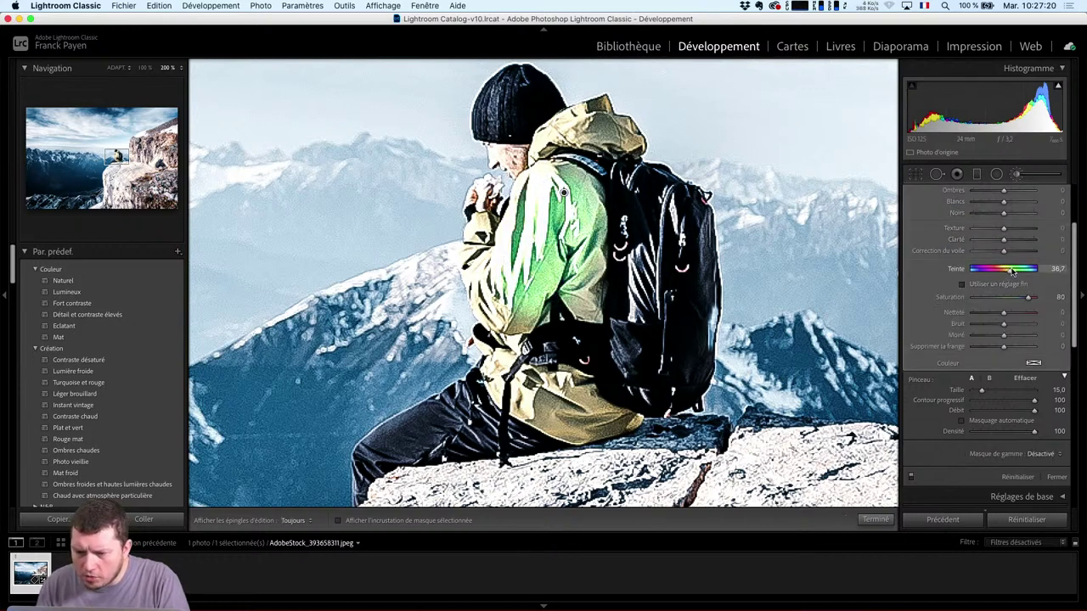
drag(1003, 272, 1023, 302)
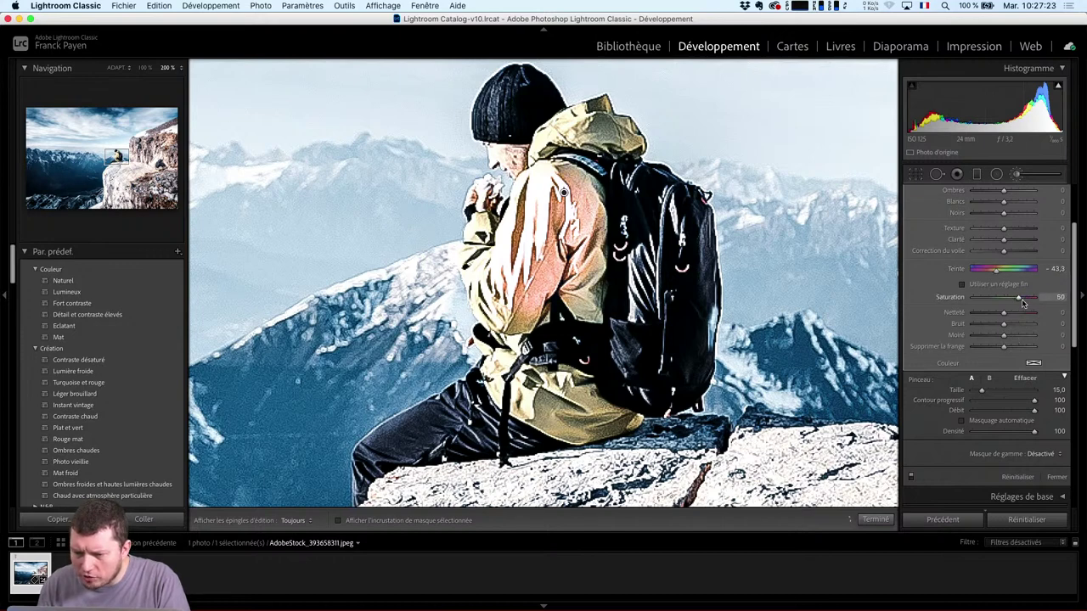
Give the jacket's brush adjustment a yellow colour overlay with hue 55 and saturation 100 %
click(1034, 363)
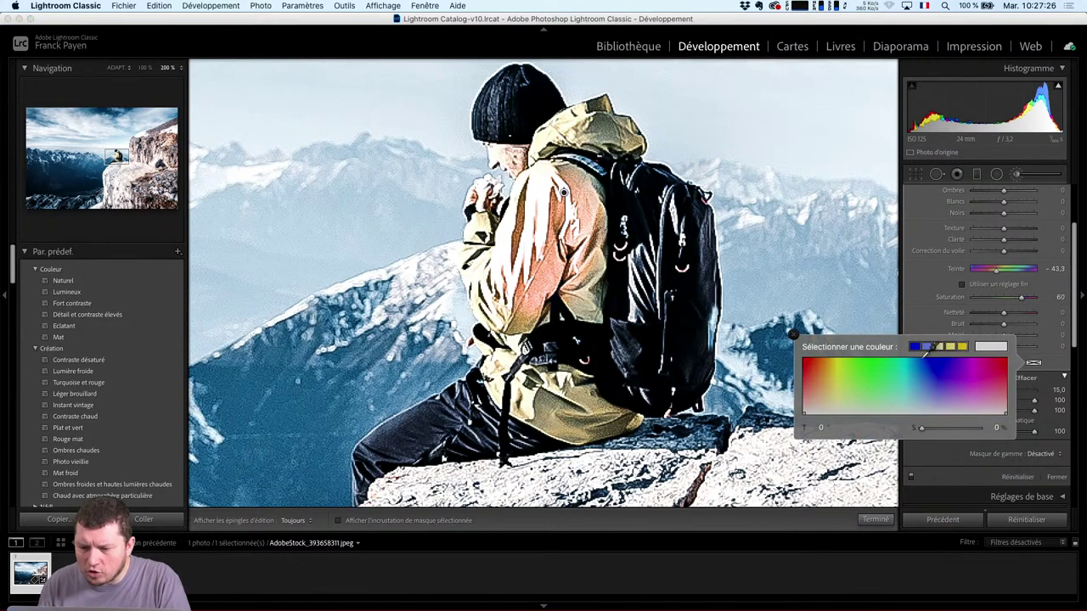
click(832, 358)
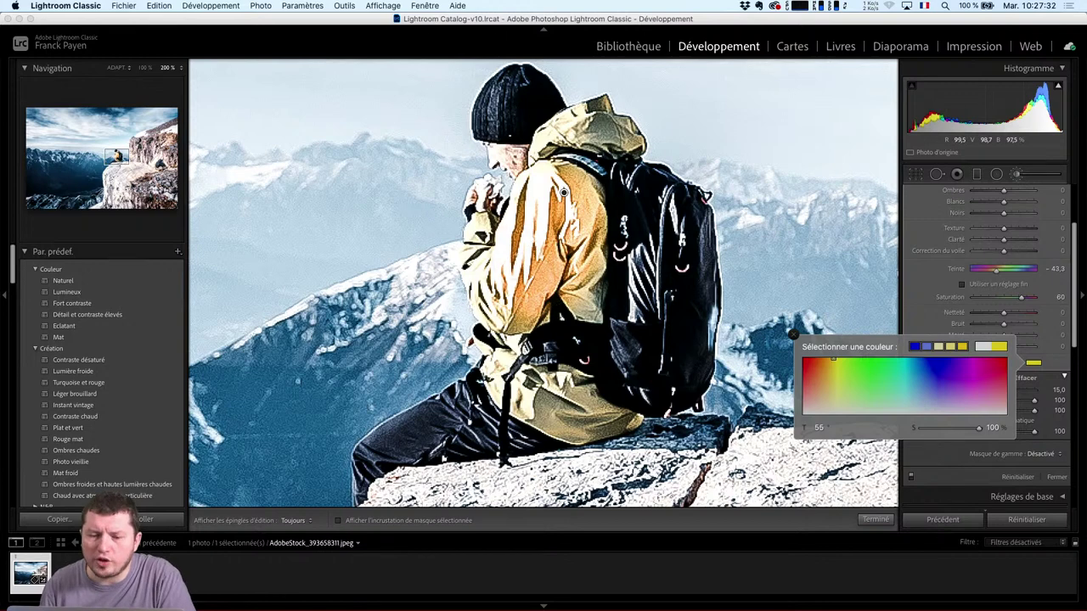
click(1058, 364)
Try painting along the hiker's hands and jacket front with Masquage automatique off, and undo the strokes
scroll(1019, 272, down, 3)
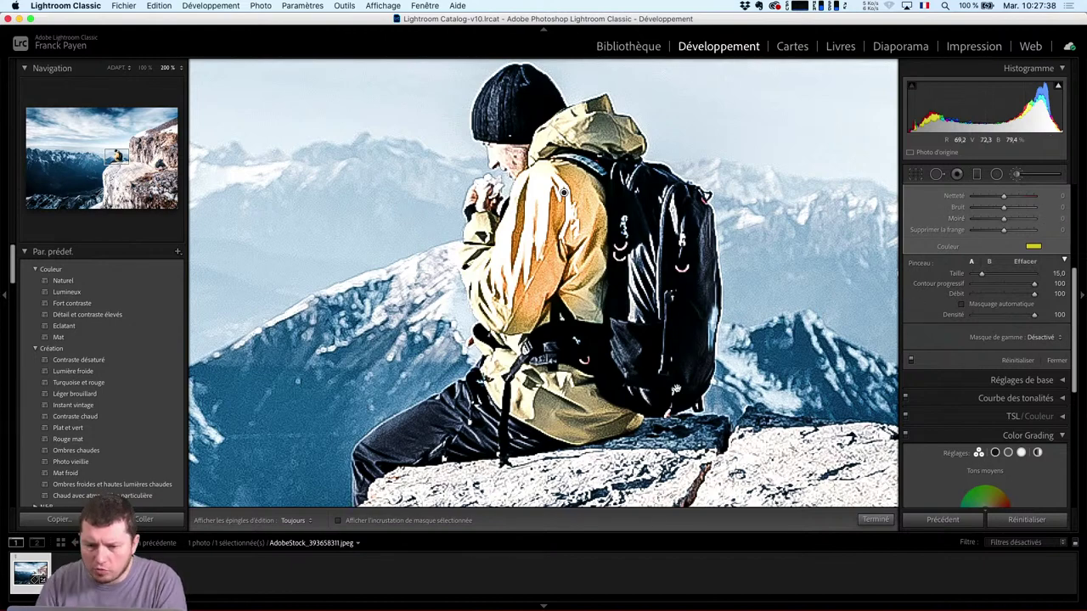
scroll(676, 389, left, 10)
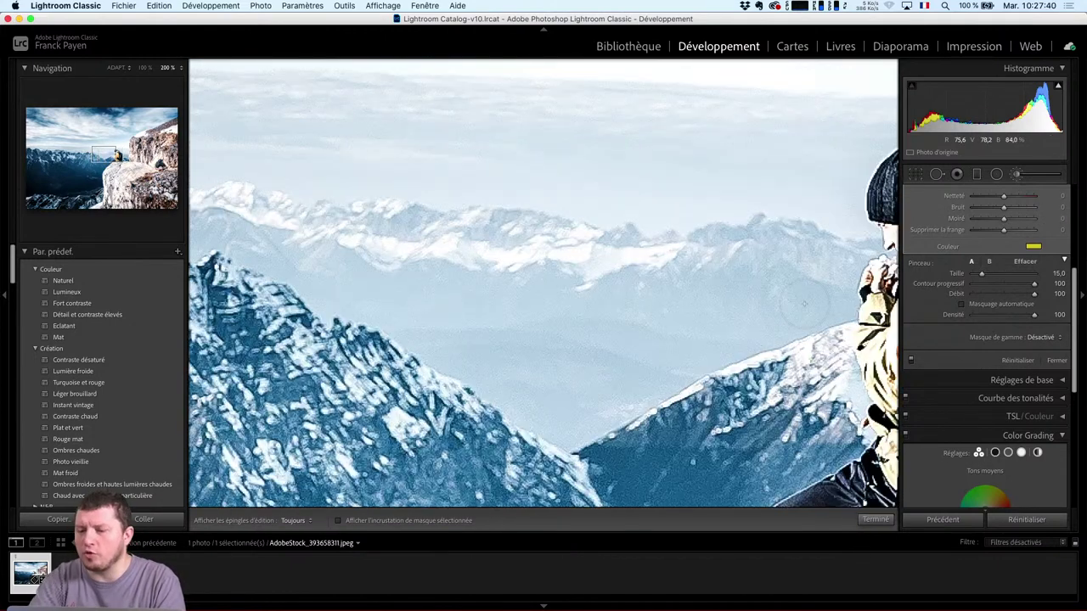
scroll(836, 303, right, 5)
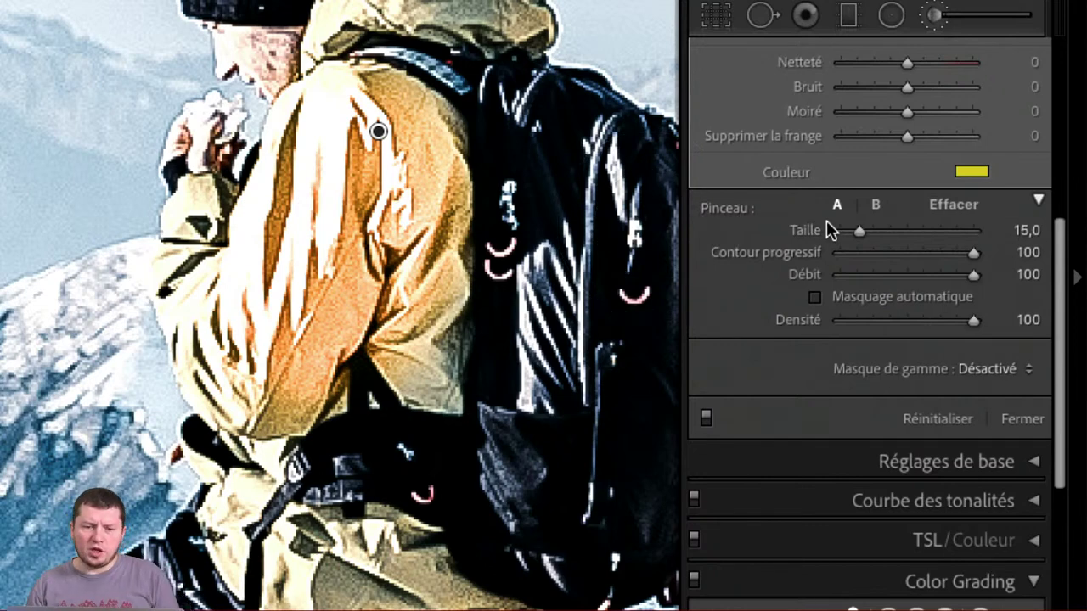
click(816, 298)
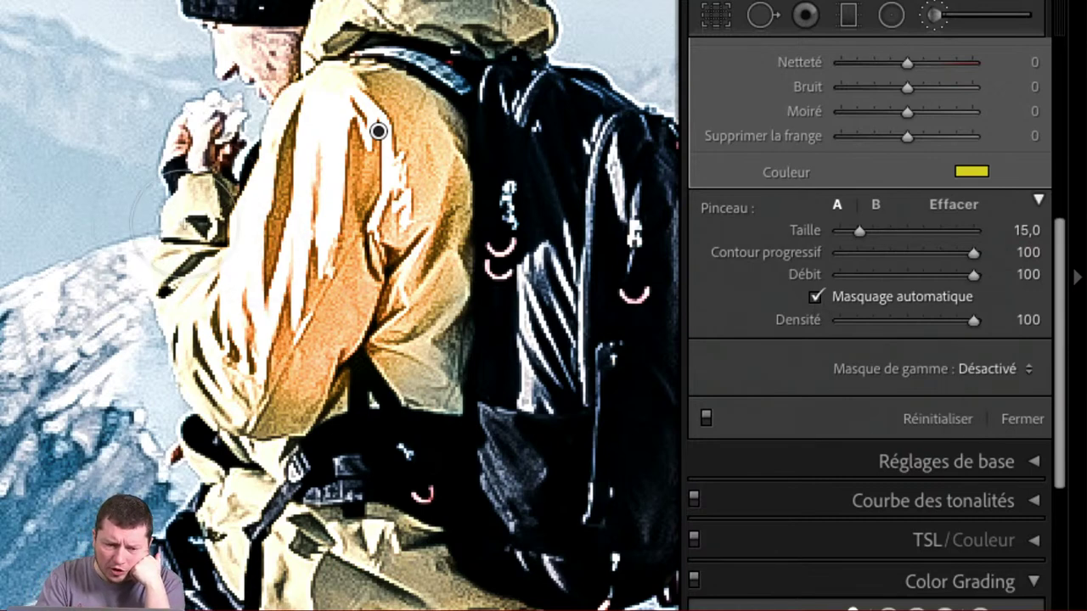
click(816, 297)
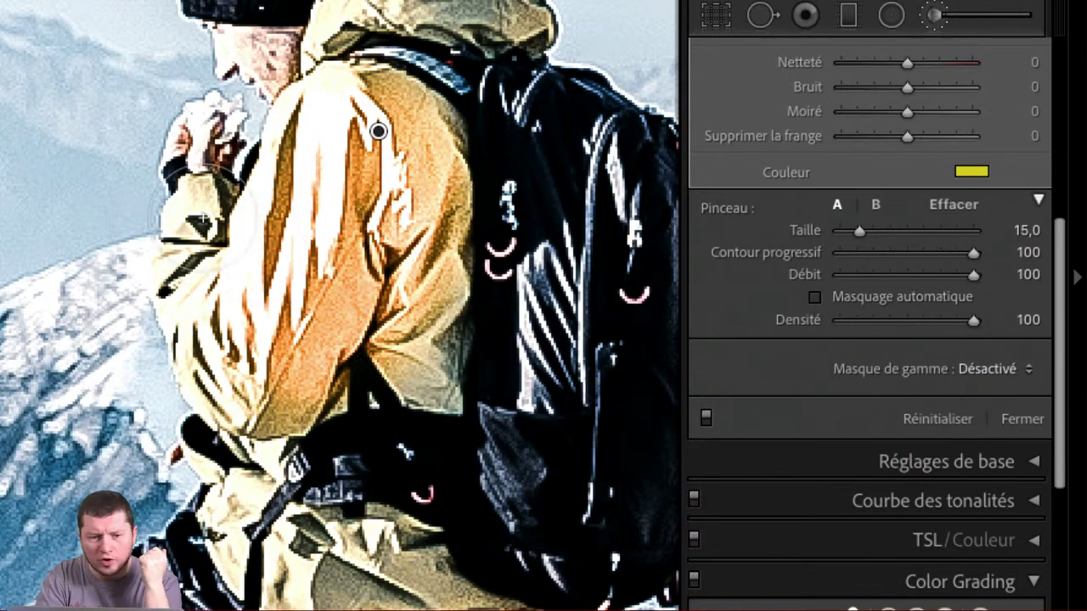
mouse_move(136, 148)
mouse_down()
mouse_move(153, 340)
mouse_move(183, 400)
mouse_move(175, 391)
mouse_up()
mouse_move(149, 195)
mouse_down()
mouse_move(246, 425)
mouse_move(306, 438)
mouse_up()
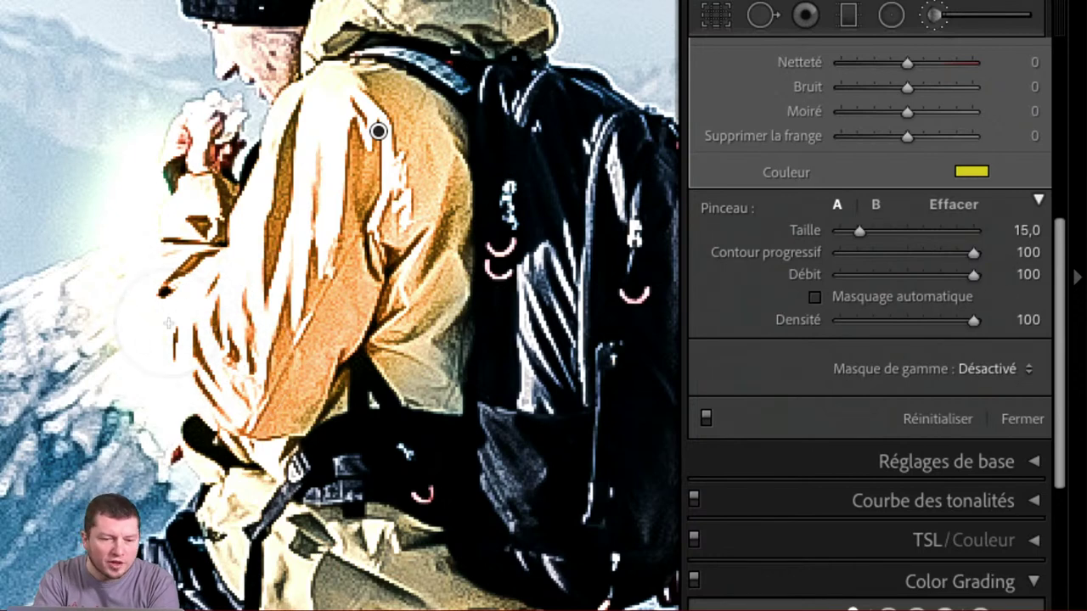
key(ctrl+z)
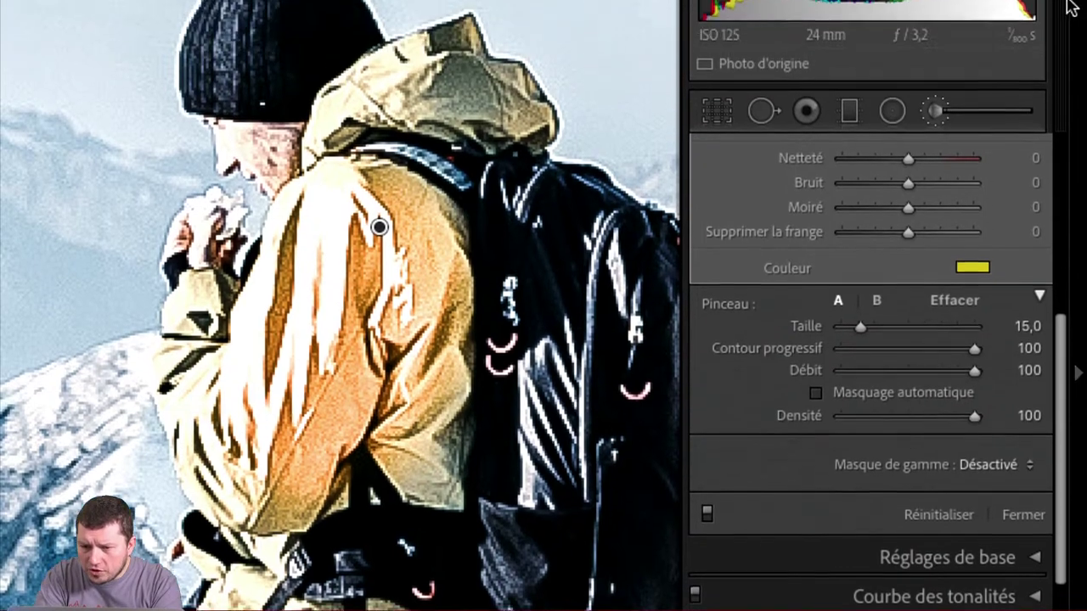
Reset the jacket adjustment's exposure to 0,00, set the brush size to 17,0 and enable Masquage automatique
scroll(1007, 45, up, 5)
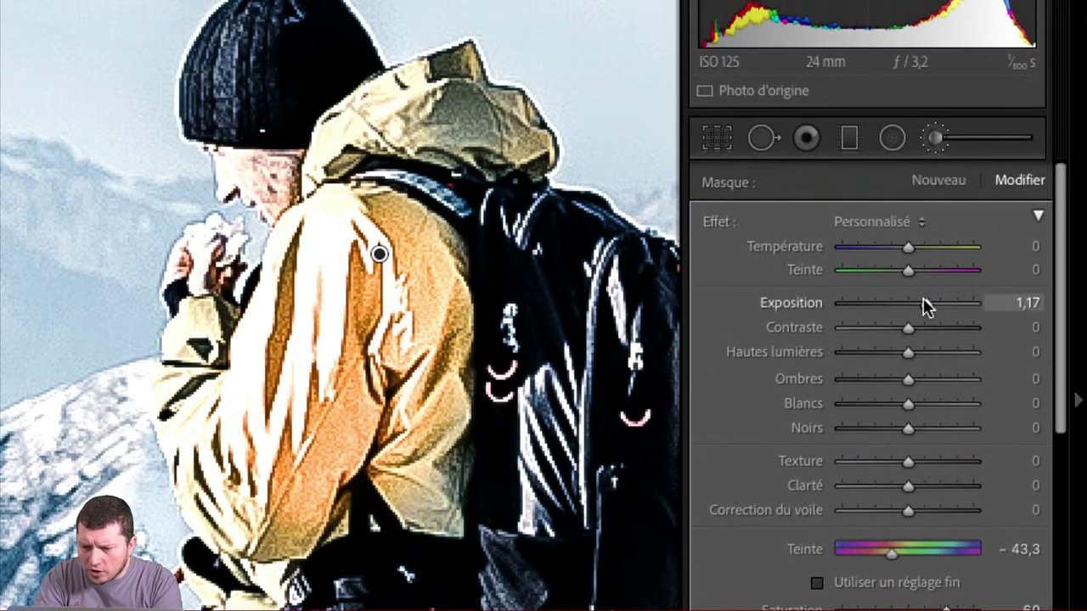
double_click(927, 303)
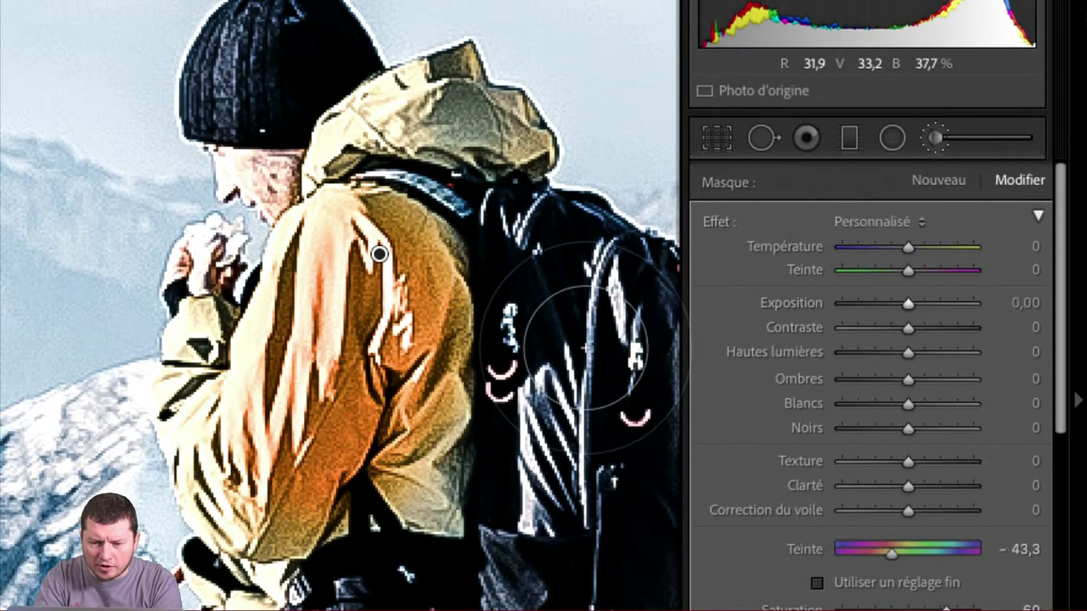
scroll(994, 425, down, 6)
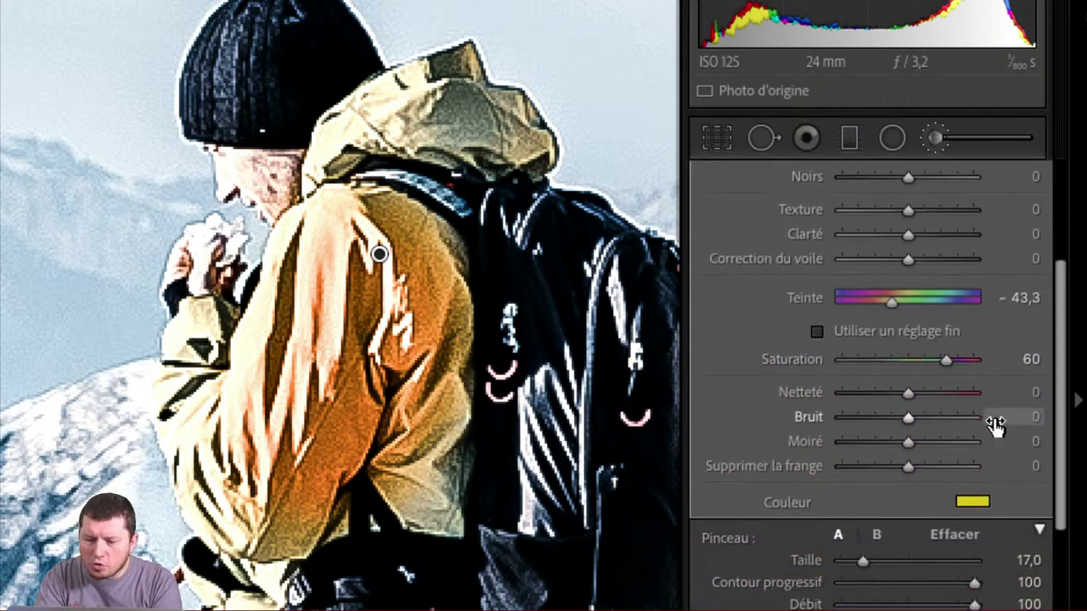
scroll(995, 425, down, 1)
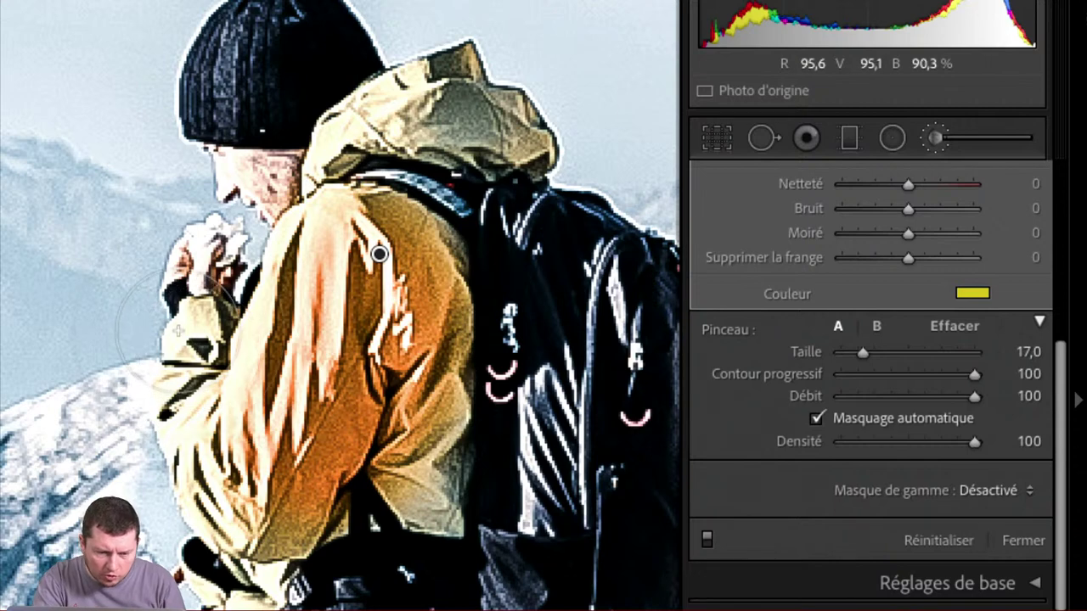
Paint the rest of the jacket, including sleeve, hood and lower part, with automatic masking, and toggle the edit pin display to check it
mouse_move(177, 329)
mouse_down()
mouse_move(170, 364)
mouse_move(186, 445)
mouse_move(175, 418)
mouse_move(191, 335)
mouse_move(191, 434)
mouse_move(225, 528)
mouse_move(265, 537)
mouse_move(293, 525)
mouse_move(327, 426)
mouse_move(207, 464)
mouse_move(302, 286)
mouse_move(314, 233)
mouse_move(344, 225)
mouse_move(374, 254)
mouse_move(419, 258)
mouse_move(391, 228)
mouse_move(430, 235)
mouse_move(444, 297)
mouse_move(442, 494)
mouse_move(411, 469)
mouse_move(341, 471)
mouse_move(326, 493)
mouse_move(326, 516)
mouse_move(341, 524)
mouse_move(337, 511)
mouse_move(340, 524)
mouse_move(301, 501)
mouse_move(278, 519)
mouse_move(267, 579)
mouse_move(288, 411)
mouse_move(348, 339)
mouse_up()
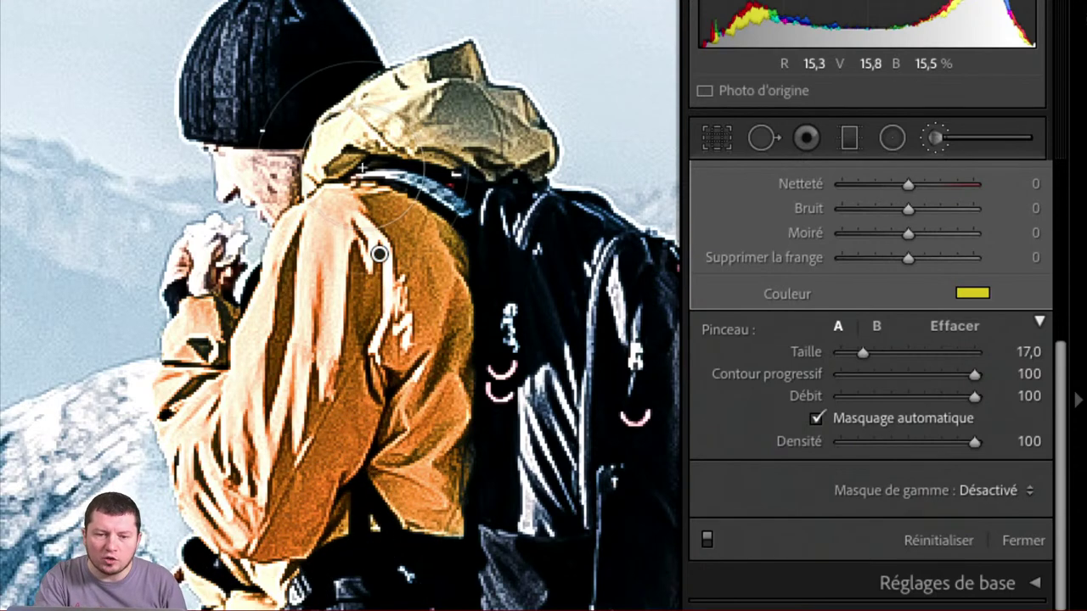
mouse_move(361, 168)
mouse_down()
mouse_move(328, 180)
mouse_move(339, 140)
mouse_move(395, 104)
mouse_up()
mouse_move(439, 85)
mouse_down()
mouse_move(520, 117)
mouse_move(528, 142)
mouse_move(438, 122)
mouse_move(387, 136)
mouse_move(336, 170)
mouse_move(313, 155)
mouse_move(324, 256)
mouse_move(292, 282)
mouse_move(279, 351)
mouse_move(239, 394)
mouse_move(195, 330)
mouse_move(179, 344)
mouse_move(175, 433)
mouse_move(217, 486)
mouse_move(196, 497)
mouse_move(225, 486)
mouse_up()
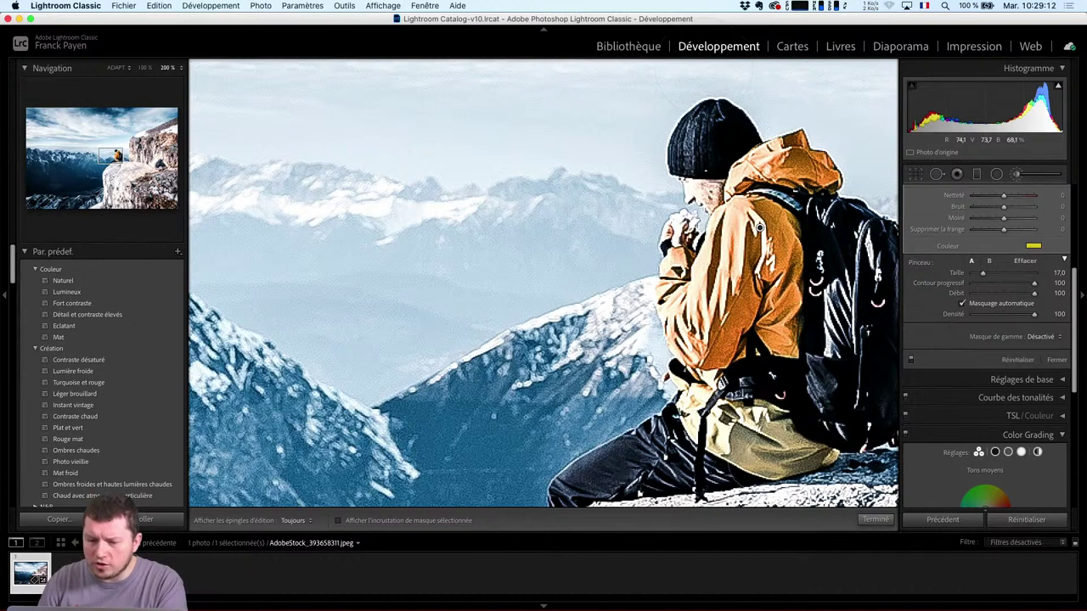
key(h)
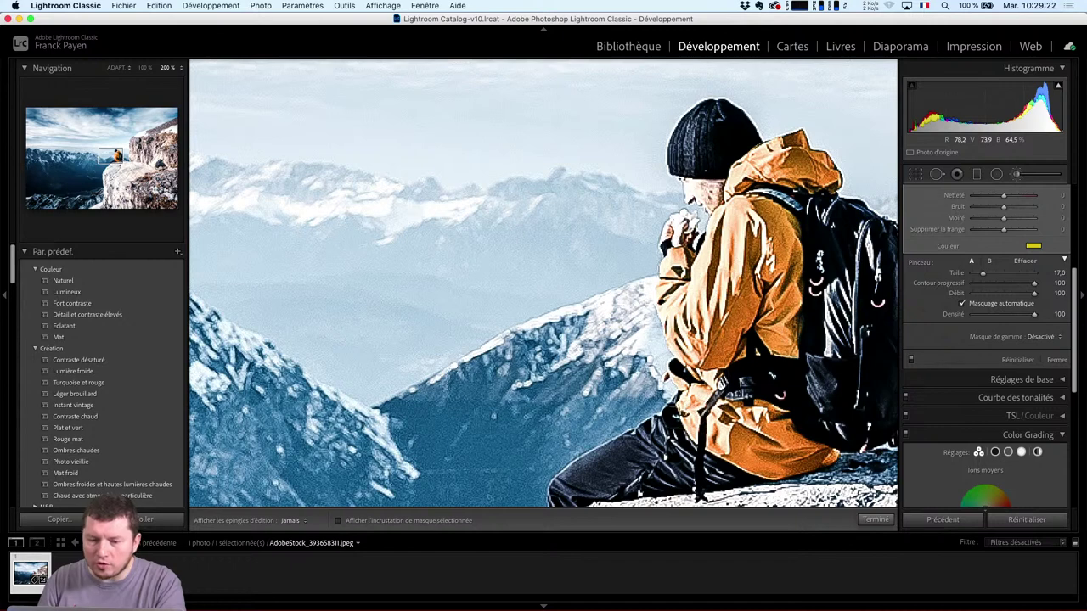
key(h)
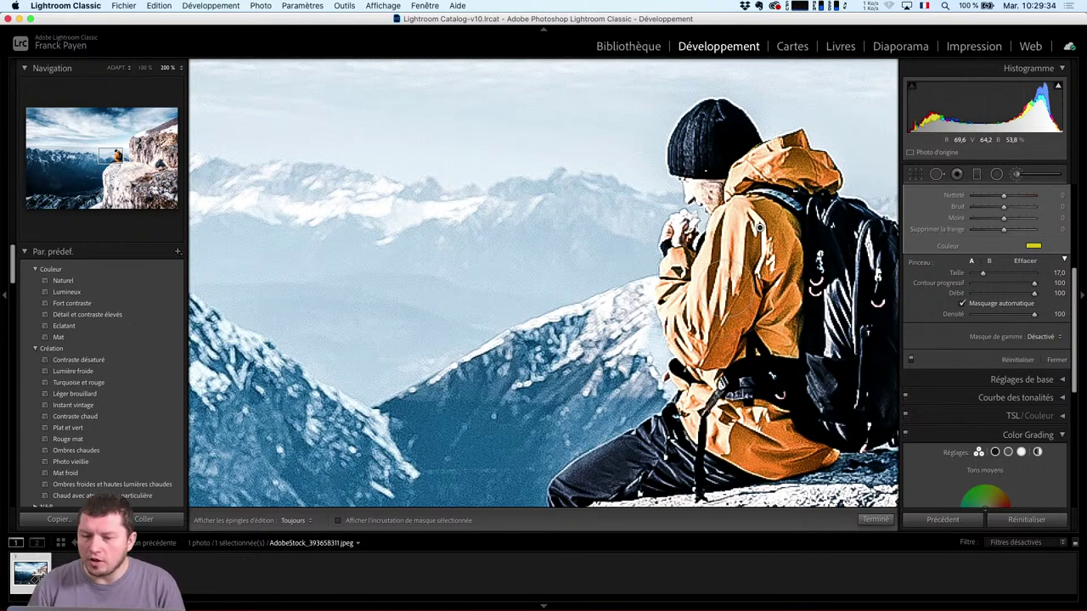
Hide and show the brush edit pins repeatedly while checking the recoloured jacket beside the backpack
key(h)
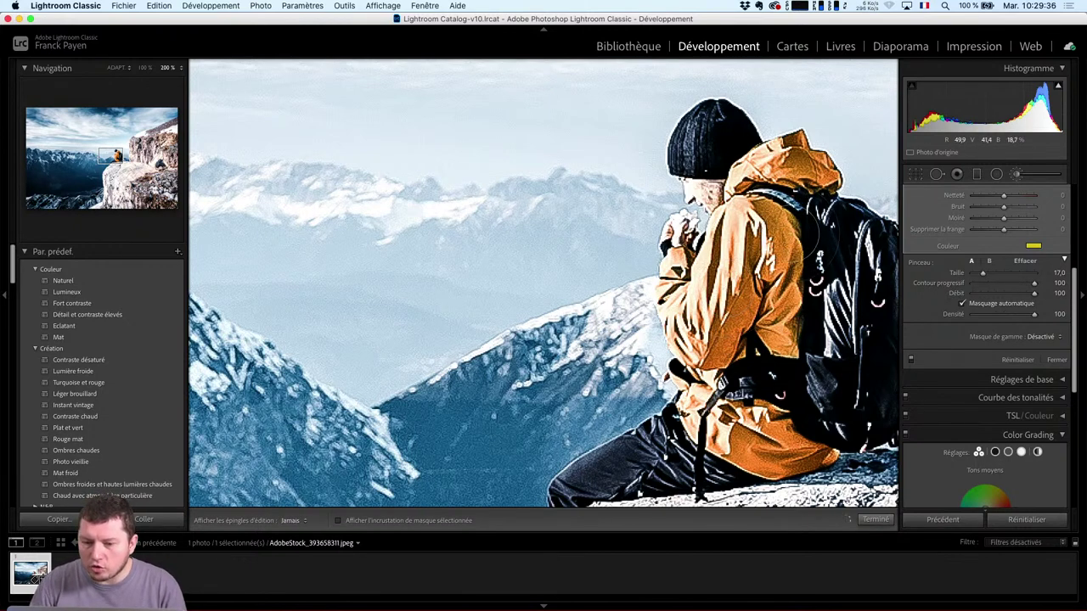
drag(808, 226, 807, 321)
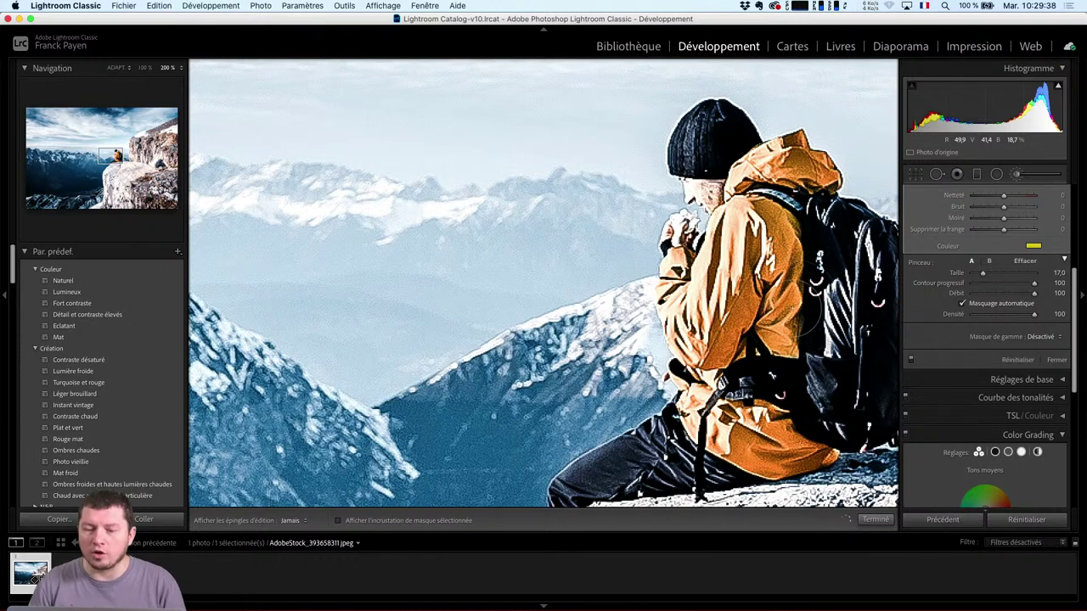
key(h)
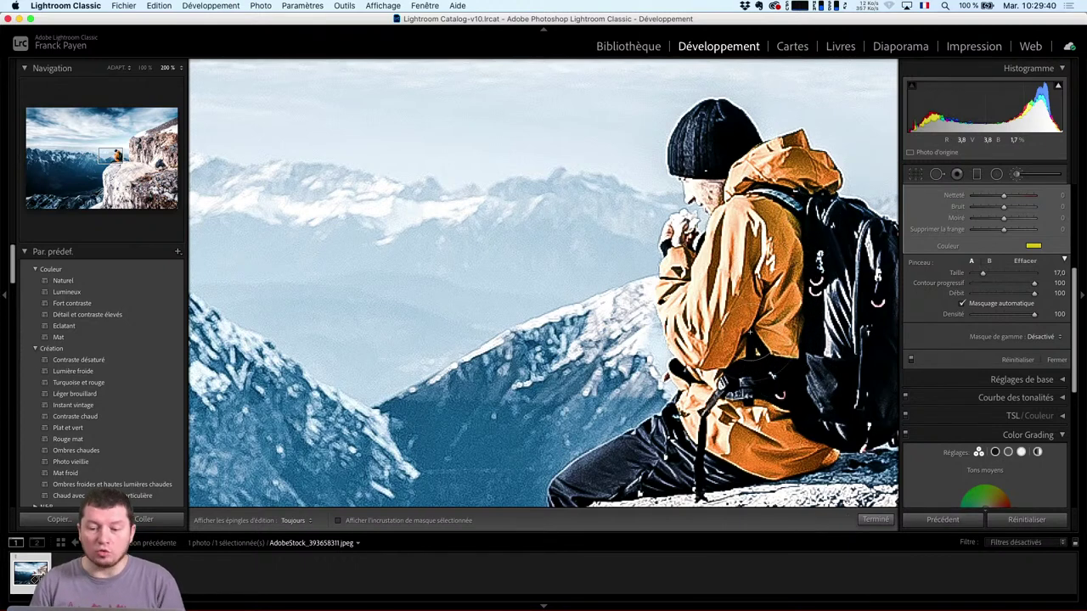
key(h)
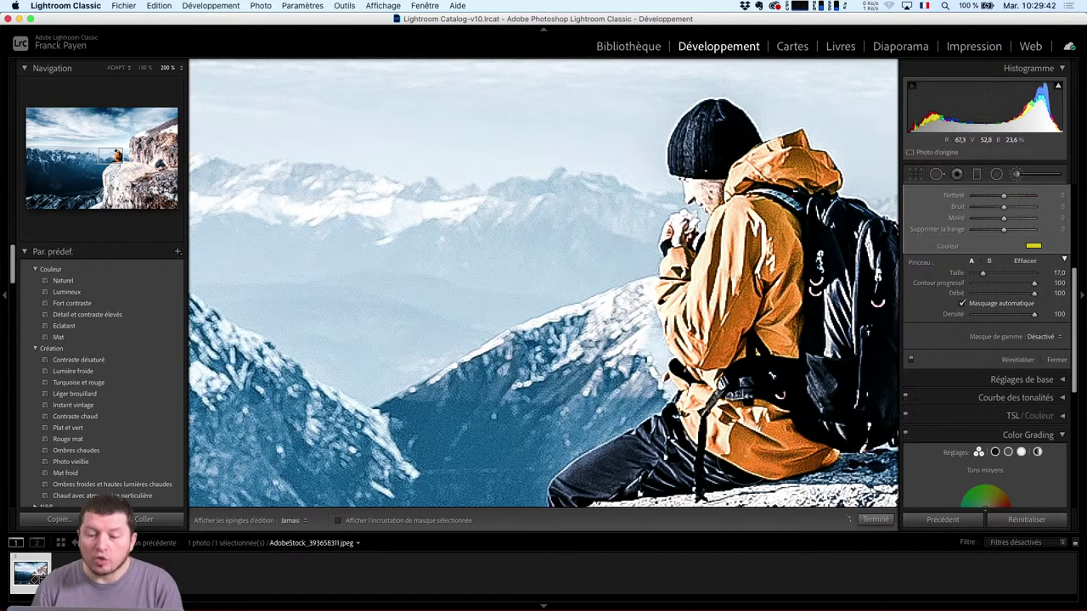
key(h)
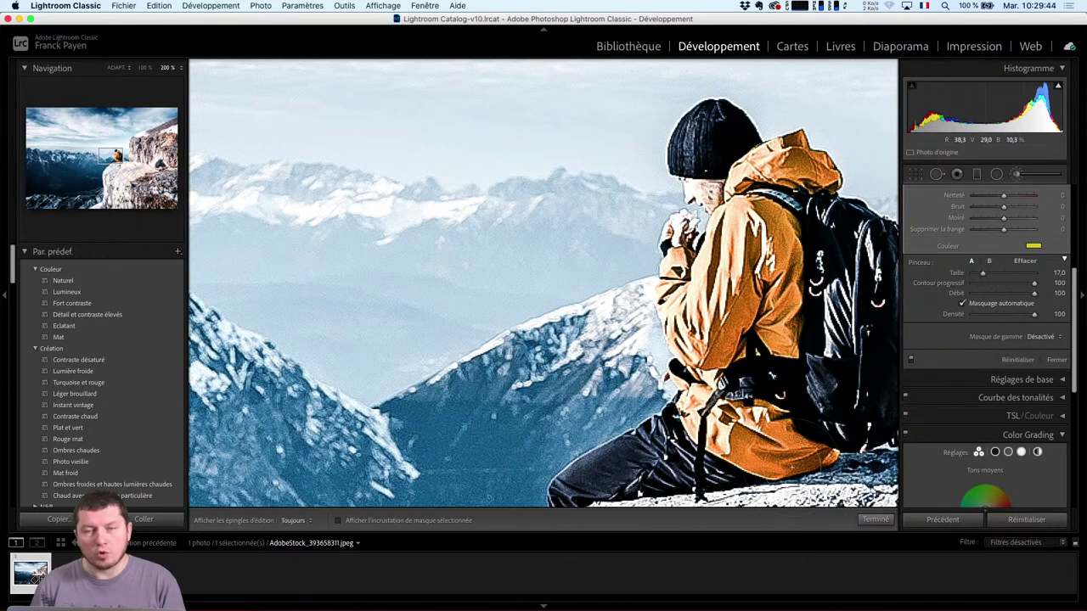
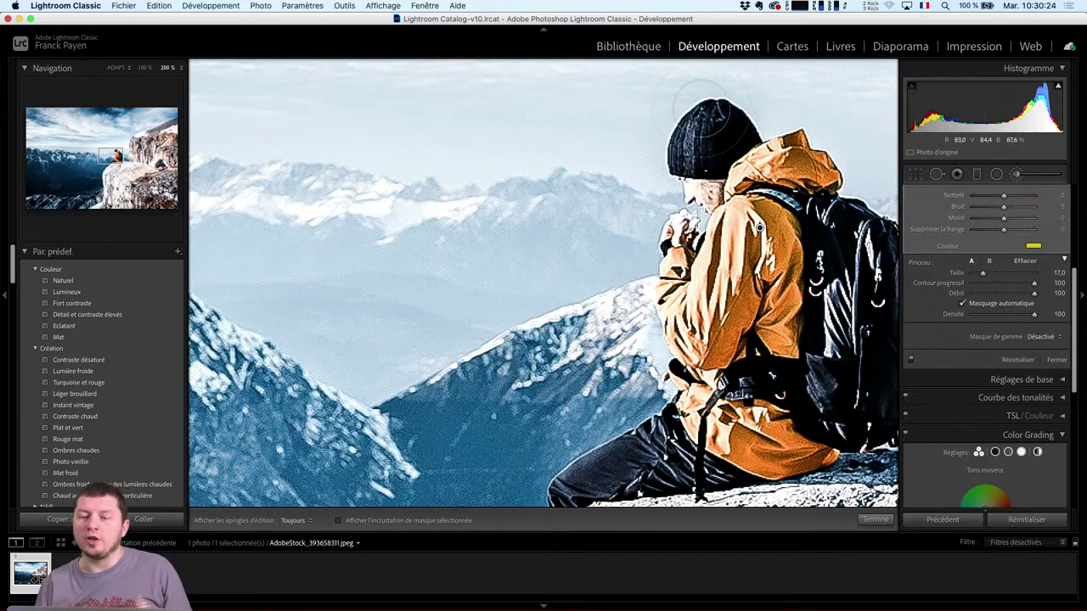
Show the geotagged photos of the A partir de Lightroom collection on the world map in the Cartes module, and examine North America
click(801, 50)
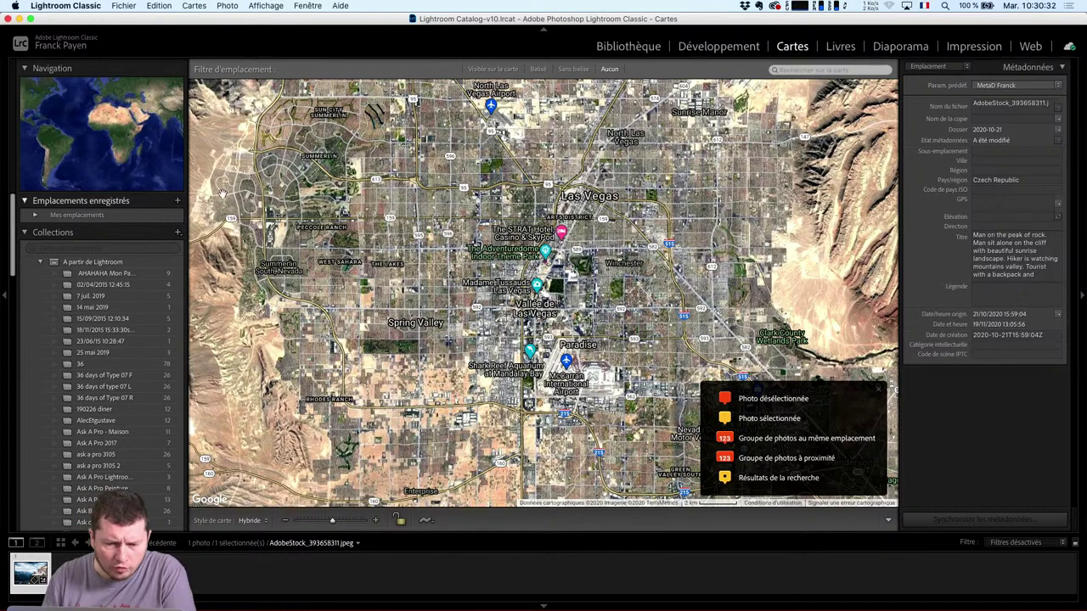
click(304, 521)
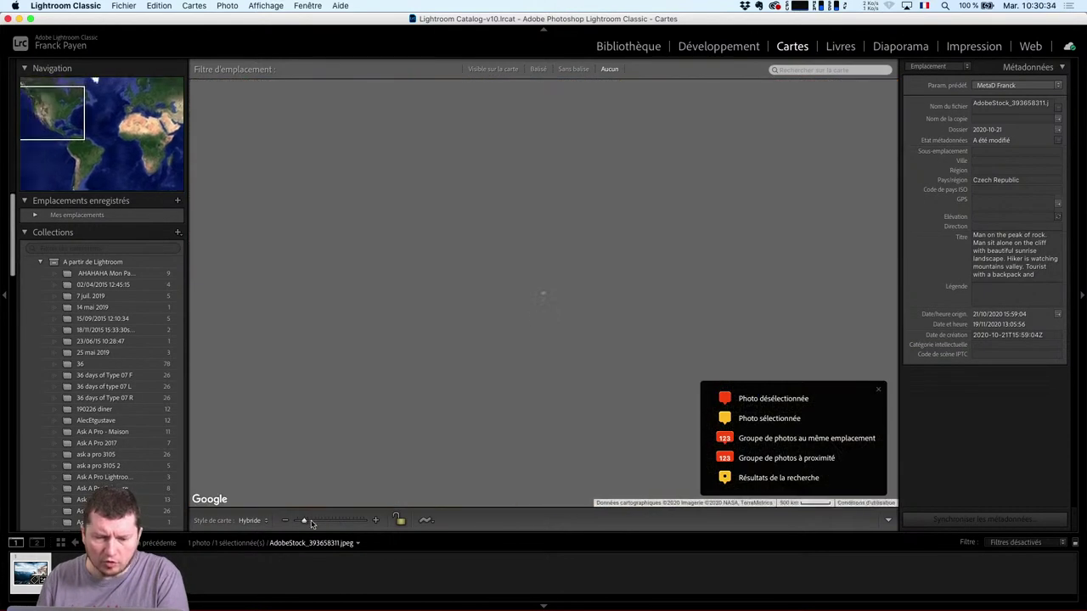
key(minus)
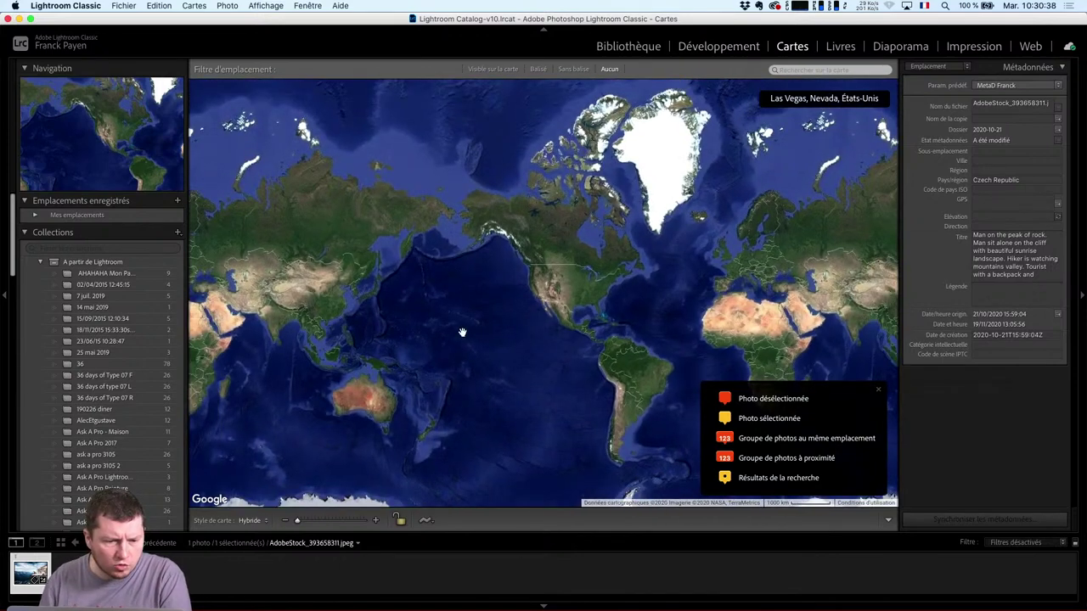
click(70, 261)
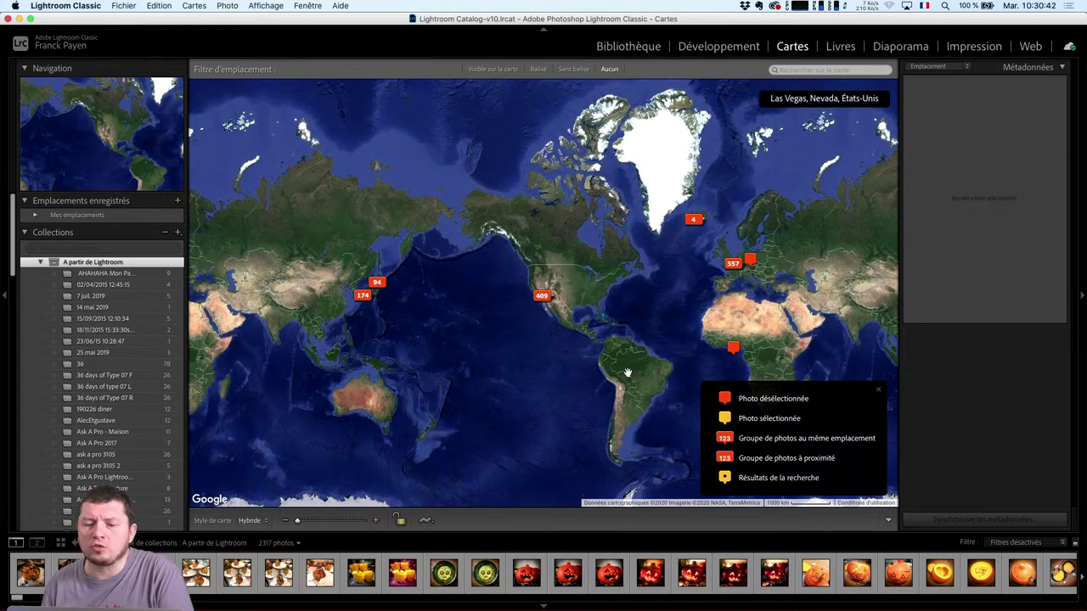
scroll(542, 316, up, 2)
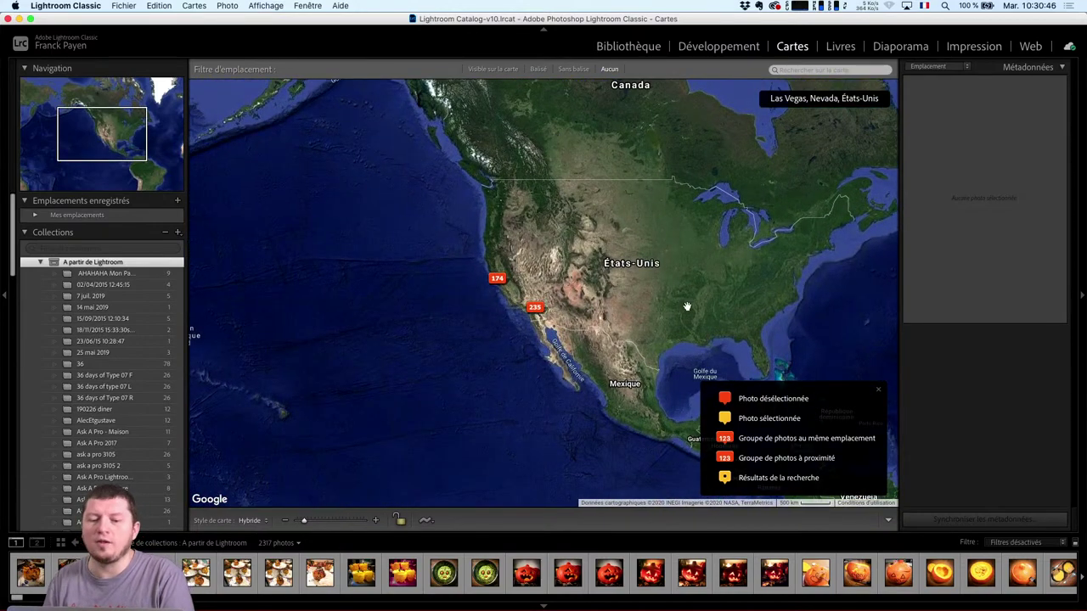
Examine the last page spreads and the available book types in the Livres module, keeping Livre photo Blurb
click(851, 48)
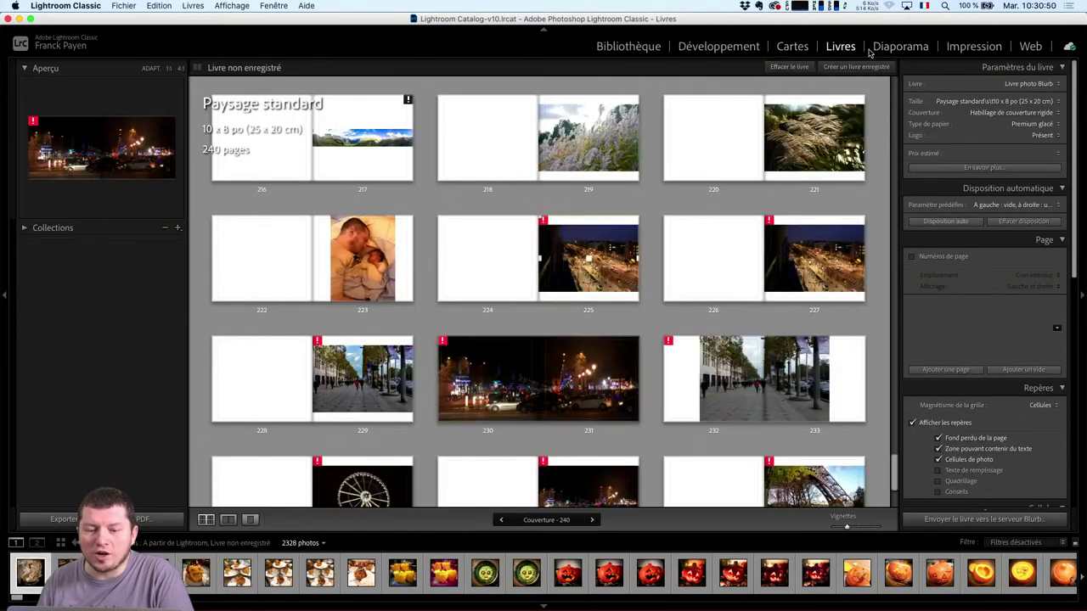
scroll(707, 297, down, 5)
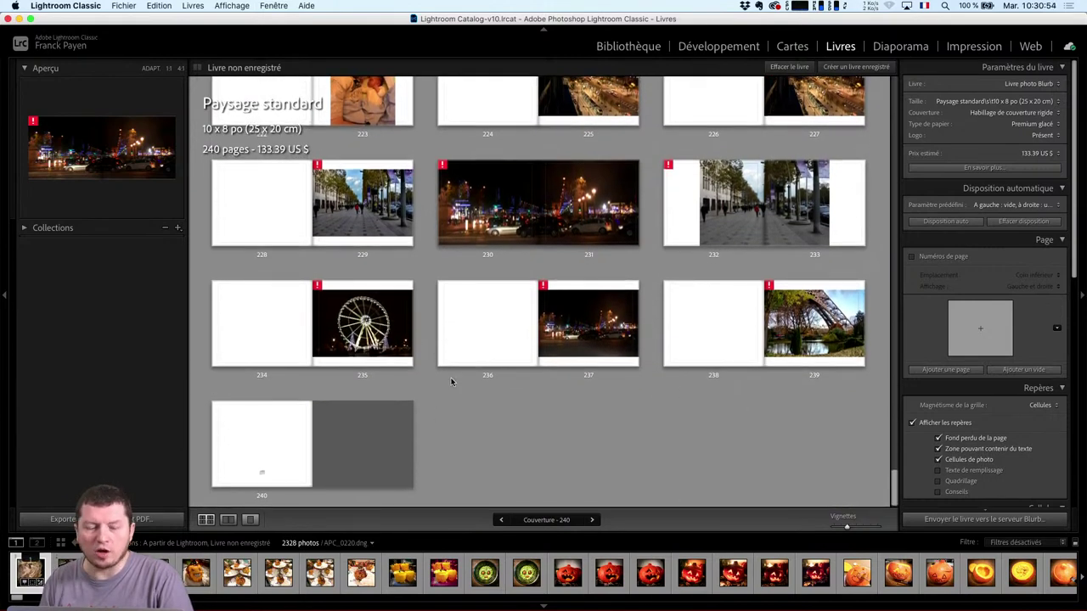
click(1046, 84)
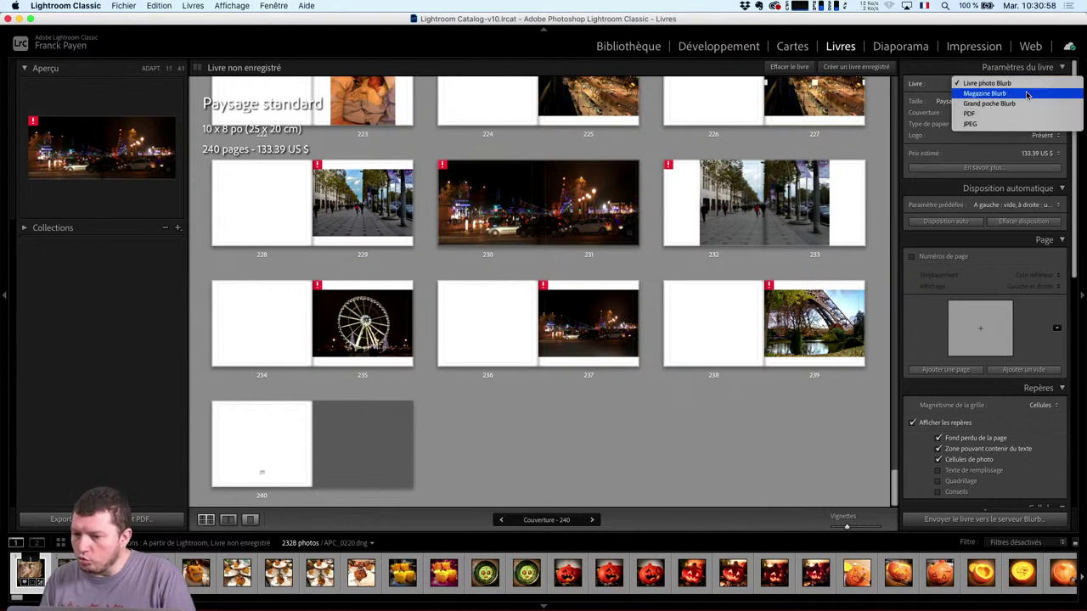
click(928, 75)
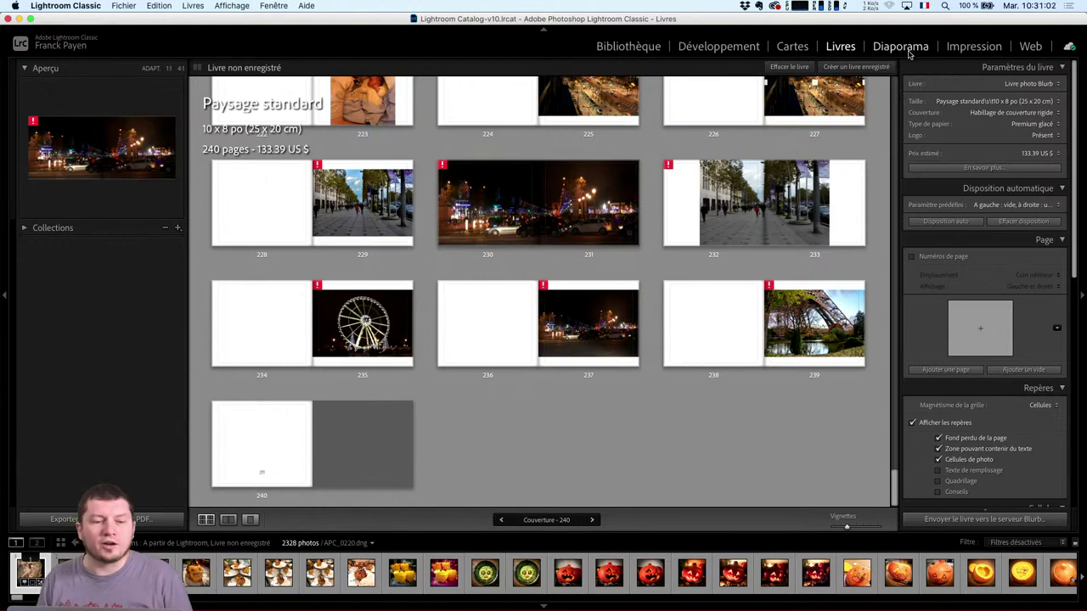
Review the slideshow options in the Diaporama module and dismiss the introductory tips
click(901, 47)
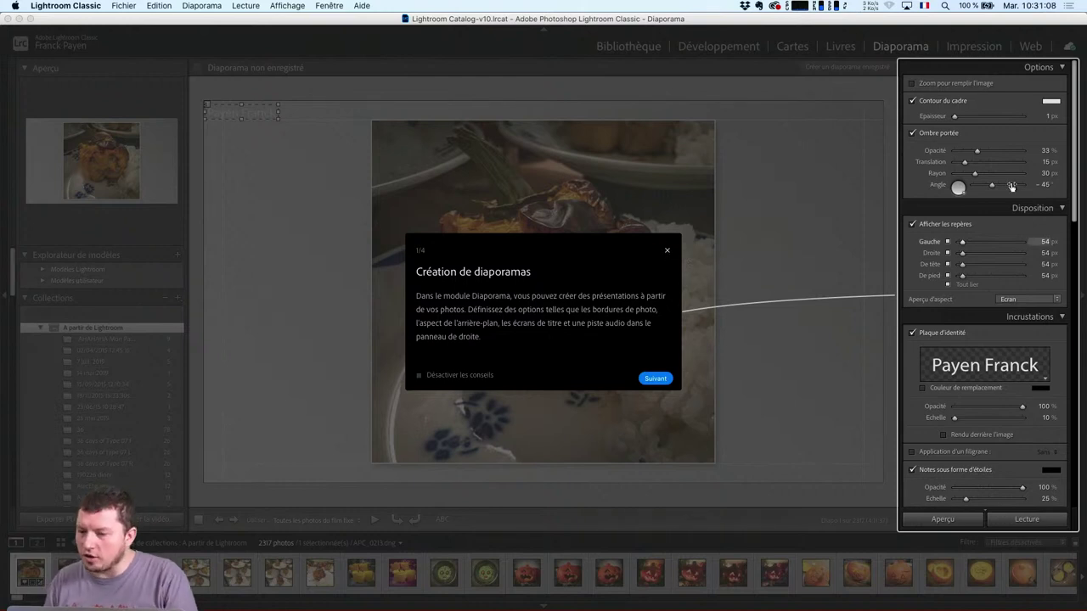
scroll(1002, 180, down, 10)
scroll(987, 174, down, 2)
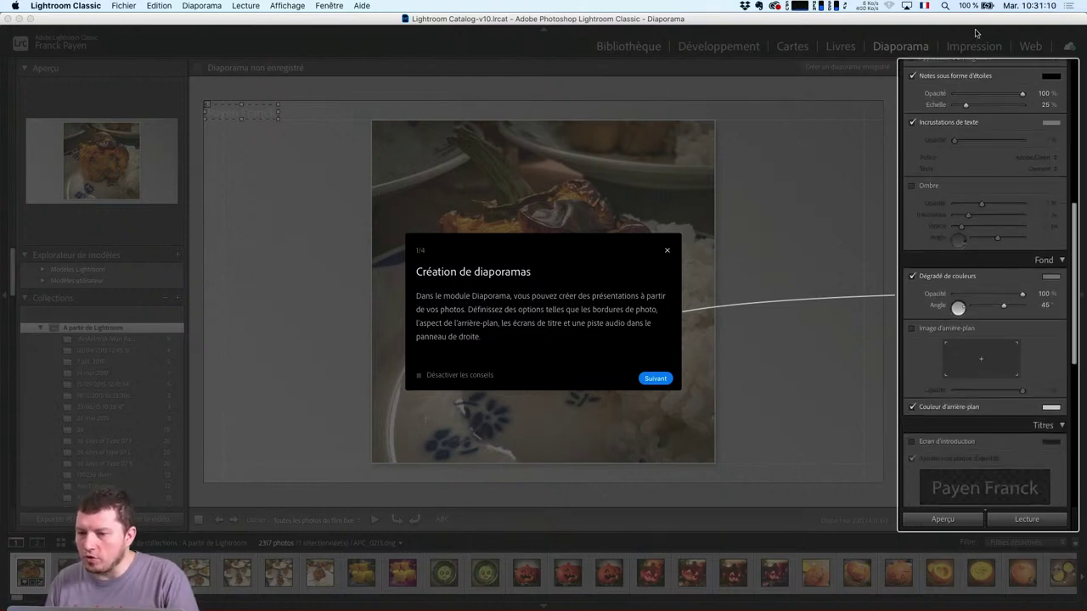
click(669, 251)
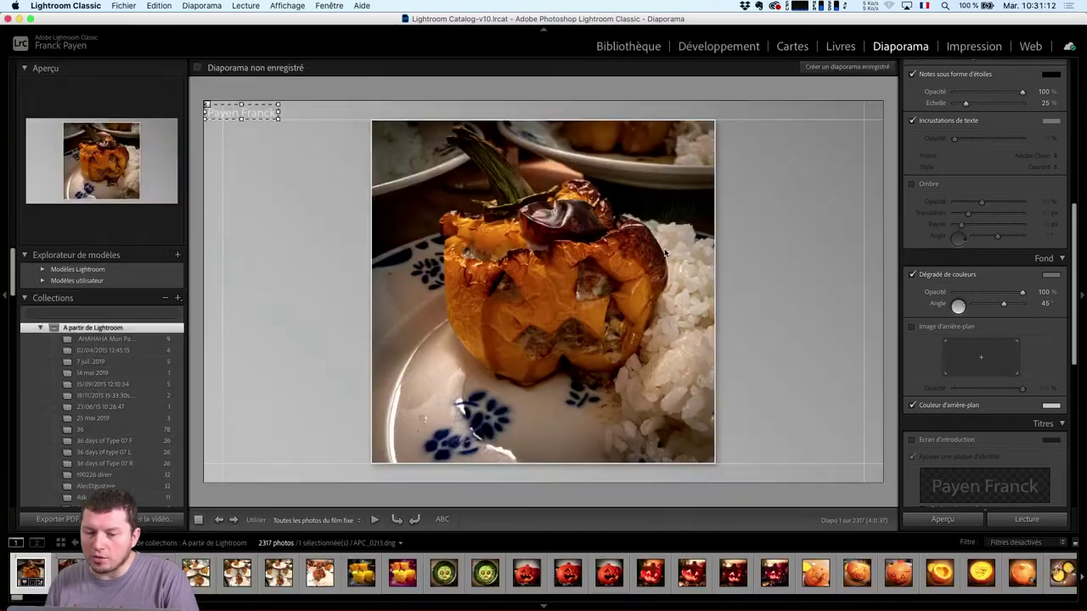
In the Impression module, try the Centrage personnalisé and (1) 4 x 6 templates, and apply (2) 7 x 5 centré to the pumpkin photo
click(974, 53)
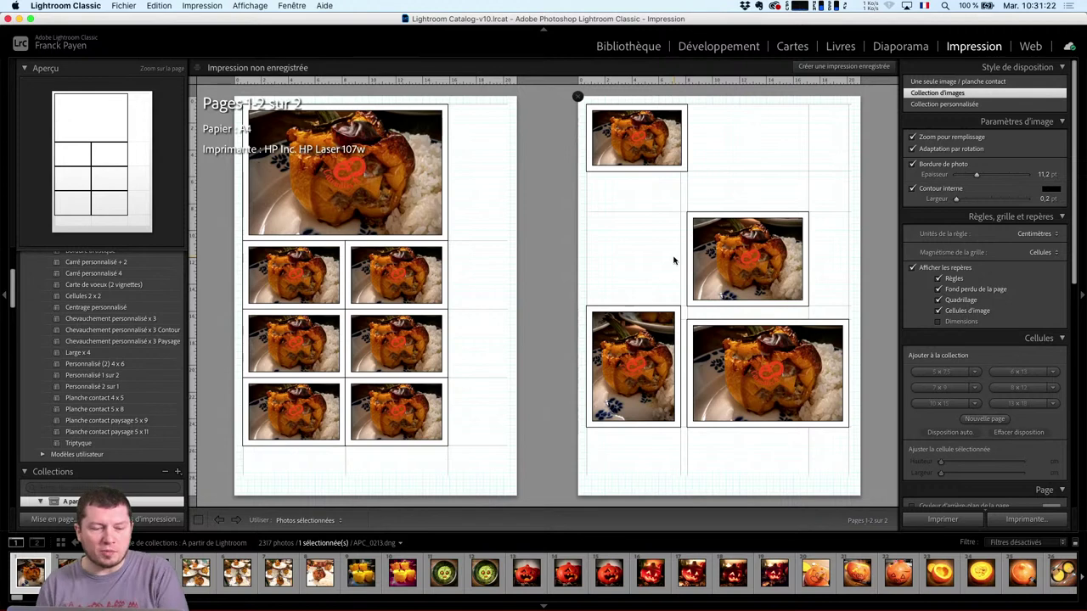
click(115, 308)
scroll(98, 299, up, 2)
scroll(96, 297, up, 4)
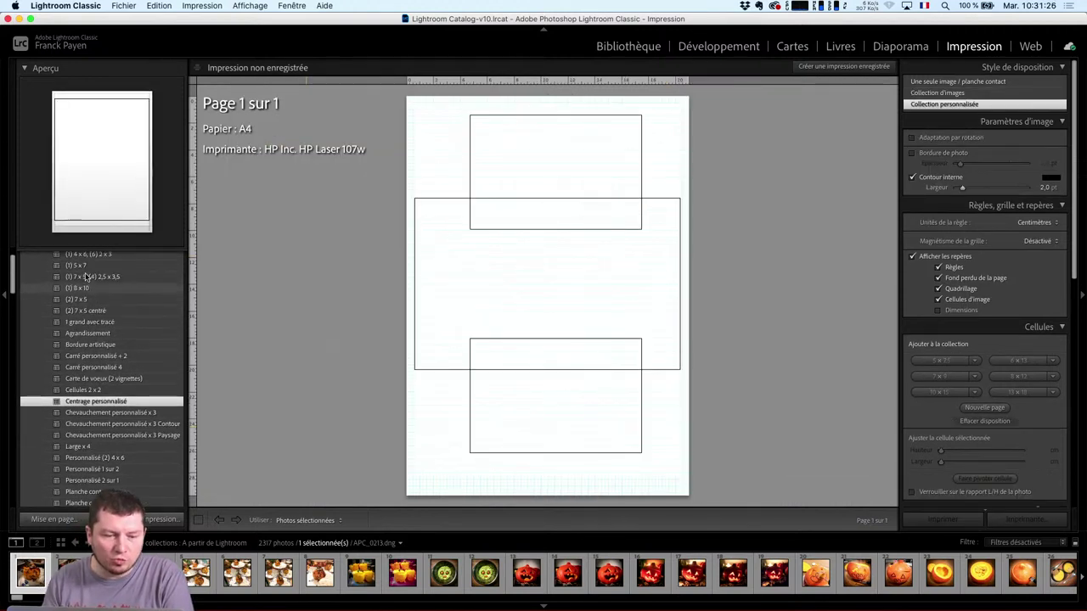
click(88, 280)
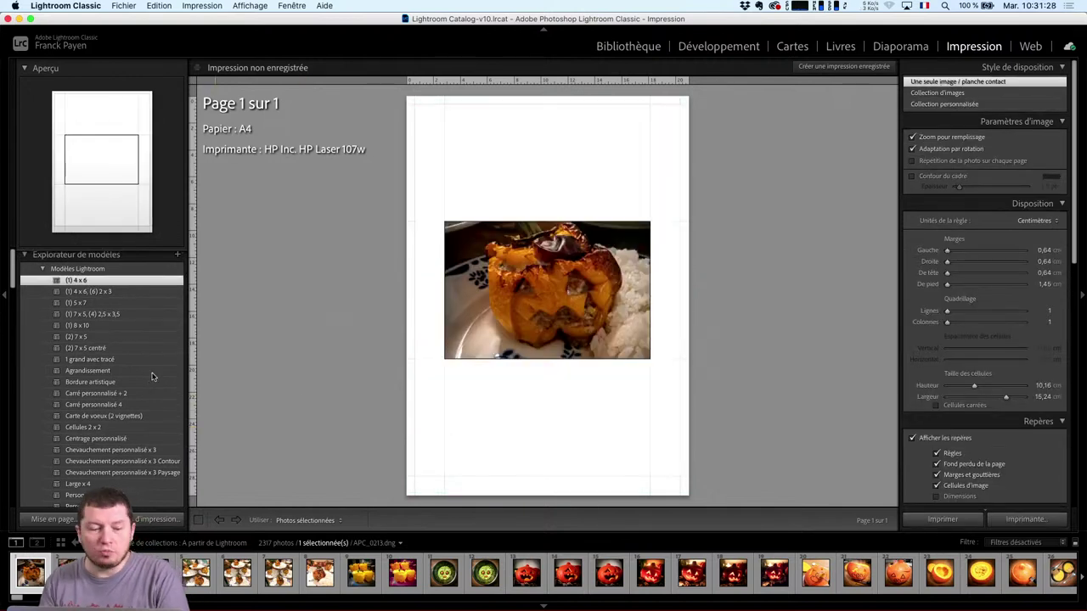
click(86, 349)
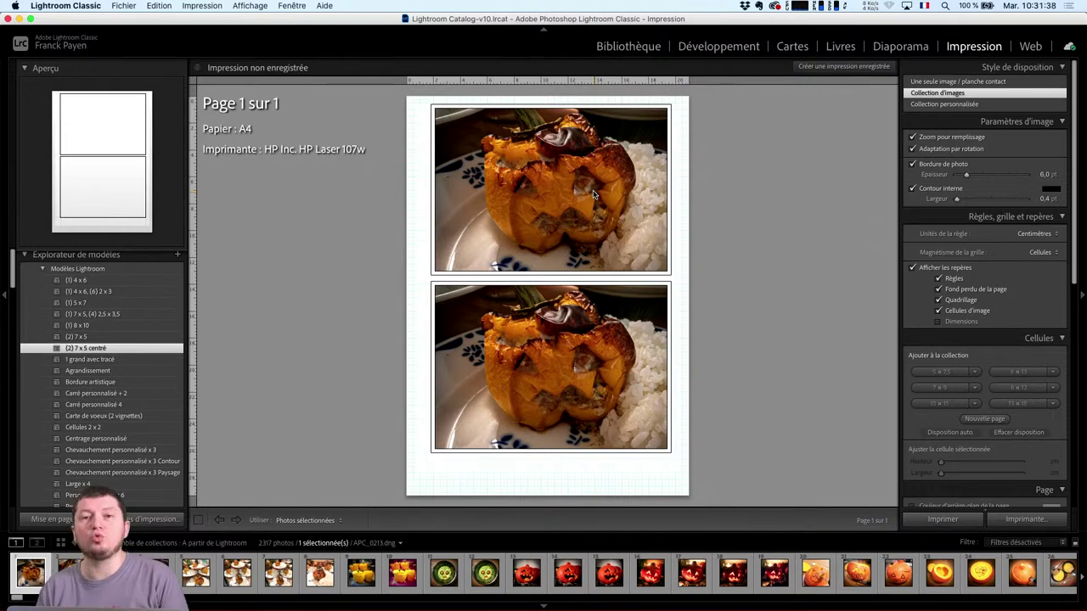
Open the green avocado photo, return to Bibliothèque and display the hiker photo from Importation précédente in single-image view
double_click(492, 581)
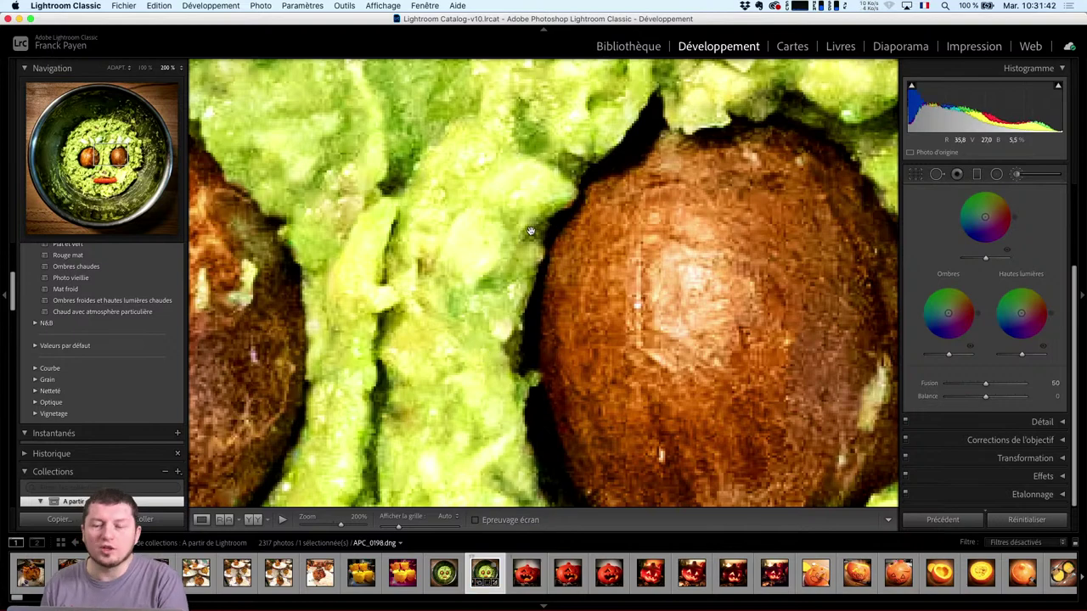
click(643, 56)
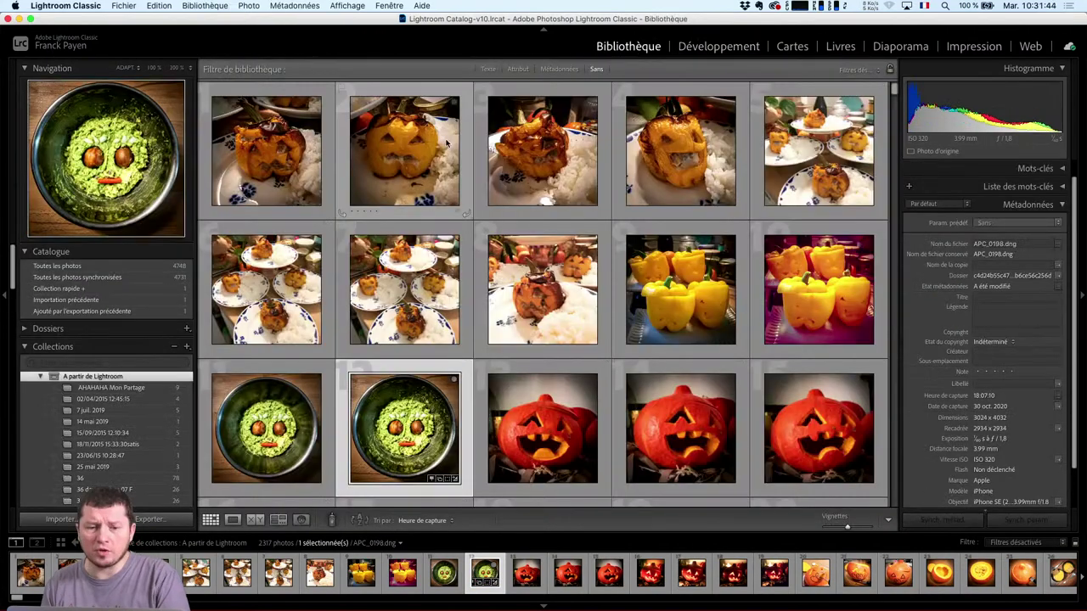
click(116, 267)
click(77, 300)
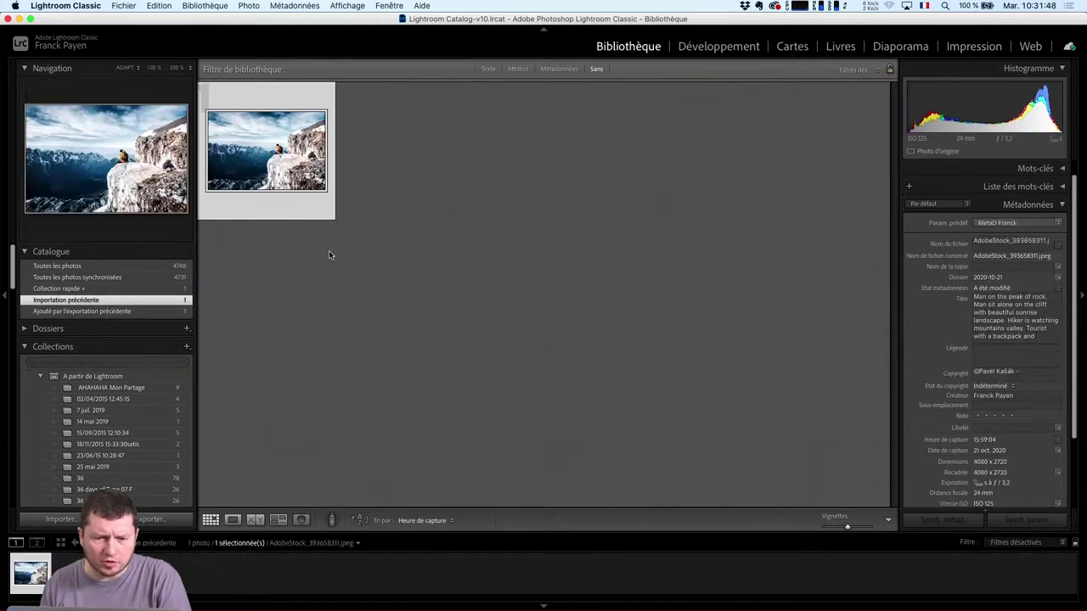
double_click(299, 190)
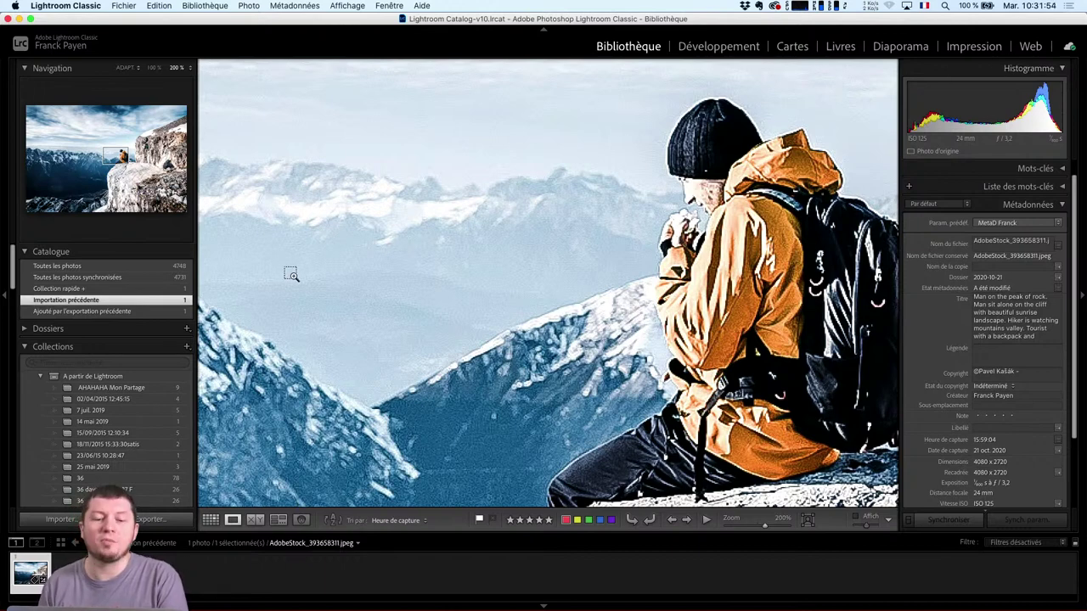
Switch to the cloud-based Adobe Lightroom desktop application
key(super+Tab)
click(218, 313)
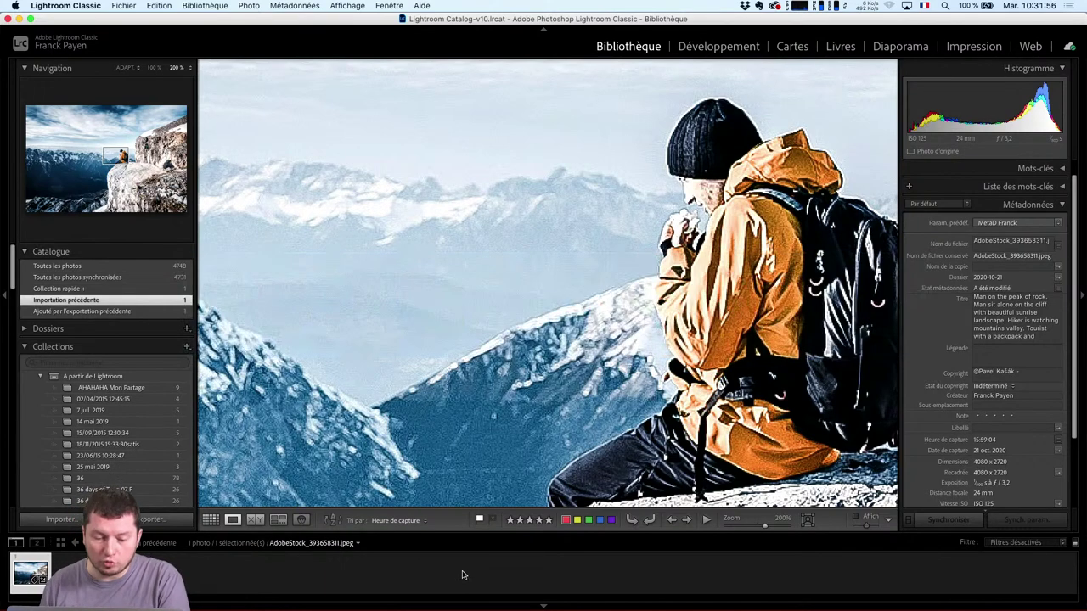
mouse_move(408, 604)
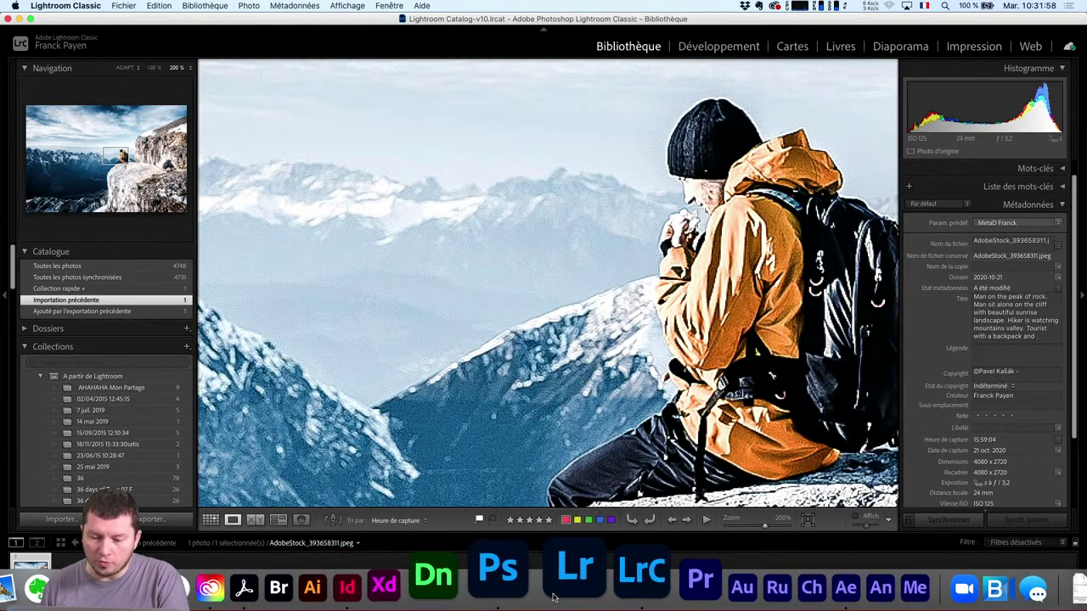
click(555, 599)
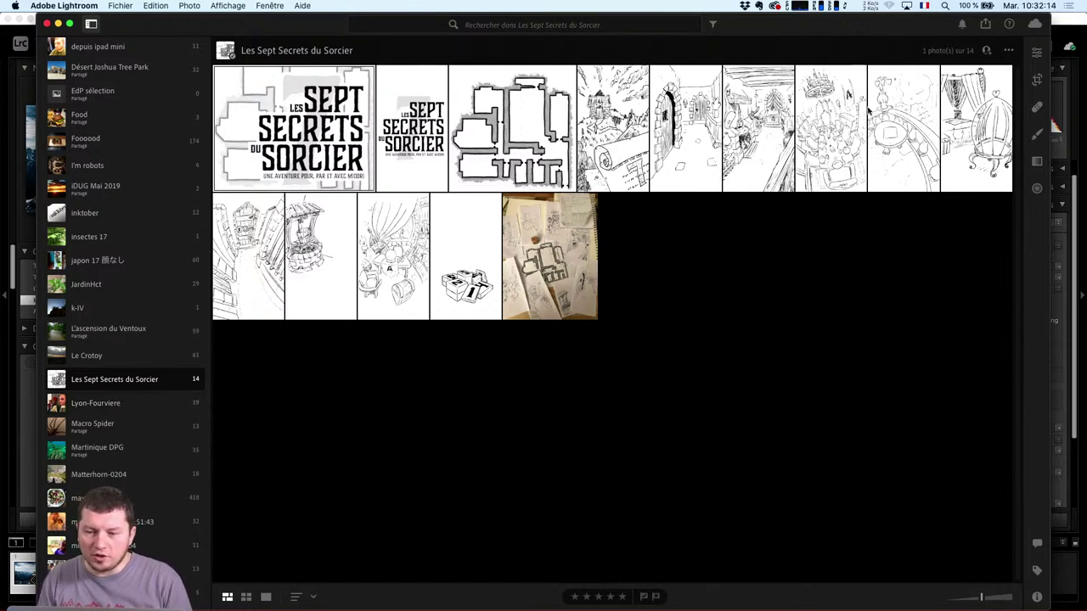
Examine the invitation and customisation settings for sharing the Les Sept Secrets du Sorcier album, and close them without sharing
click(987, 51)
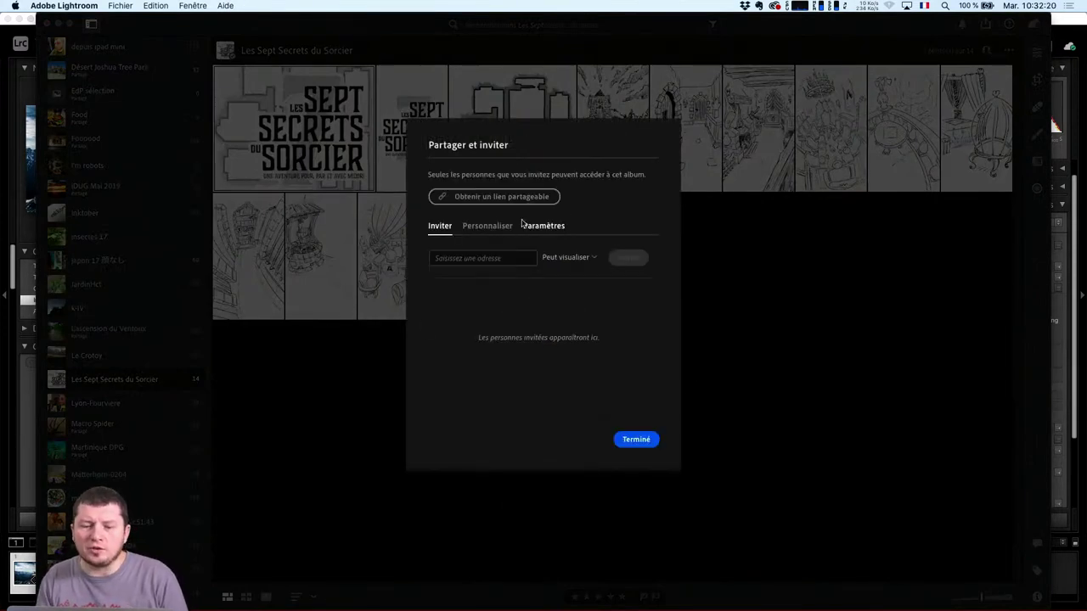
click(487, 226)
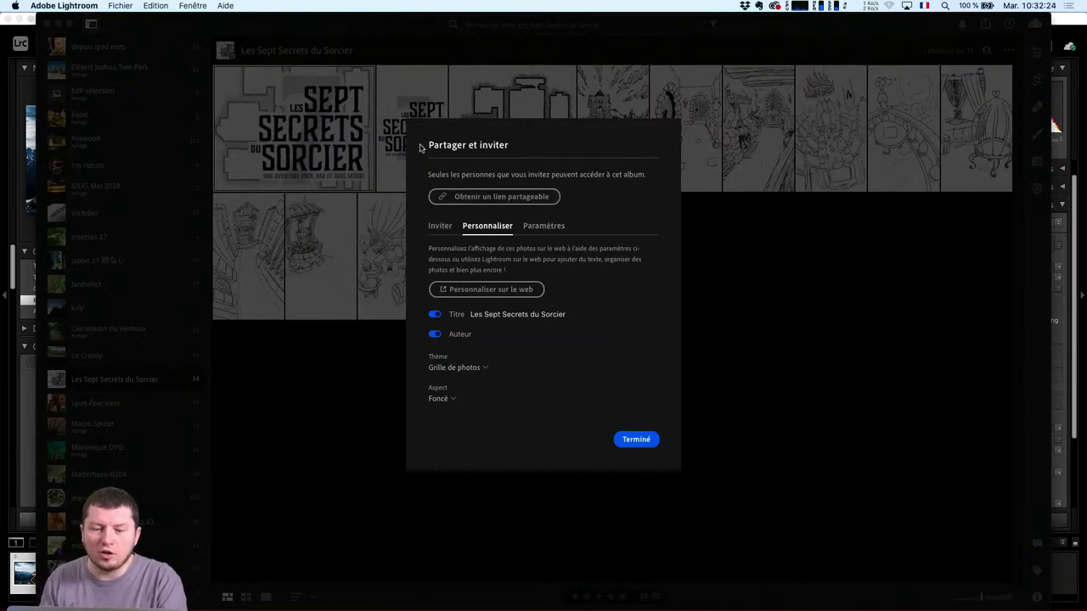
click(440, 226)
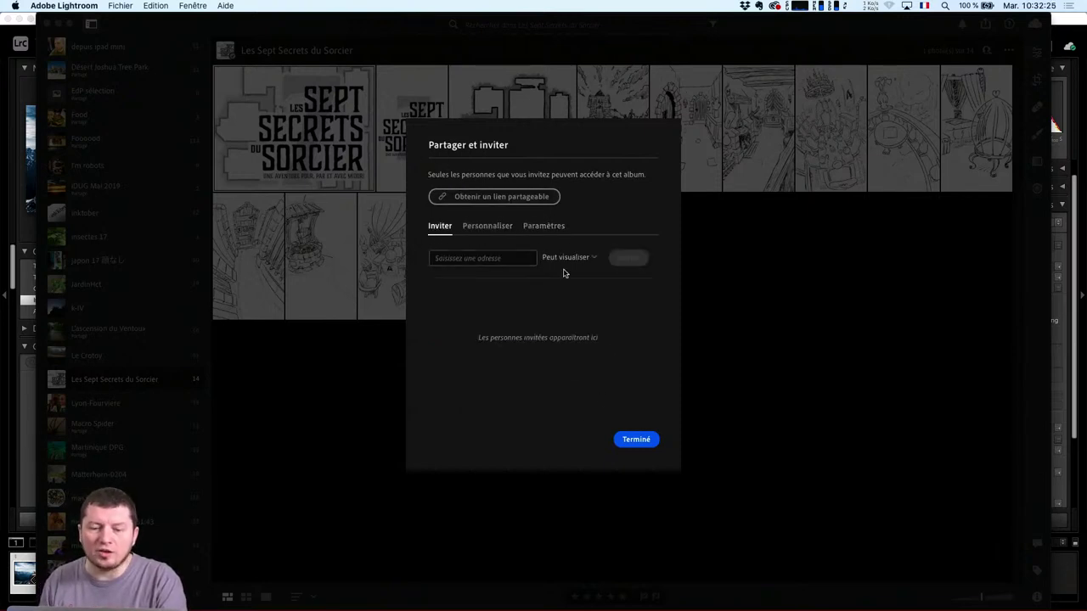
click(726, 276)
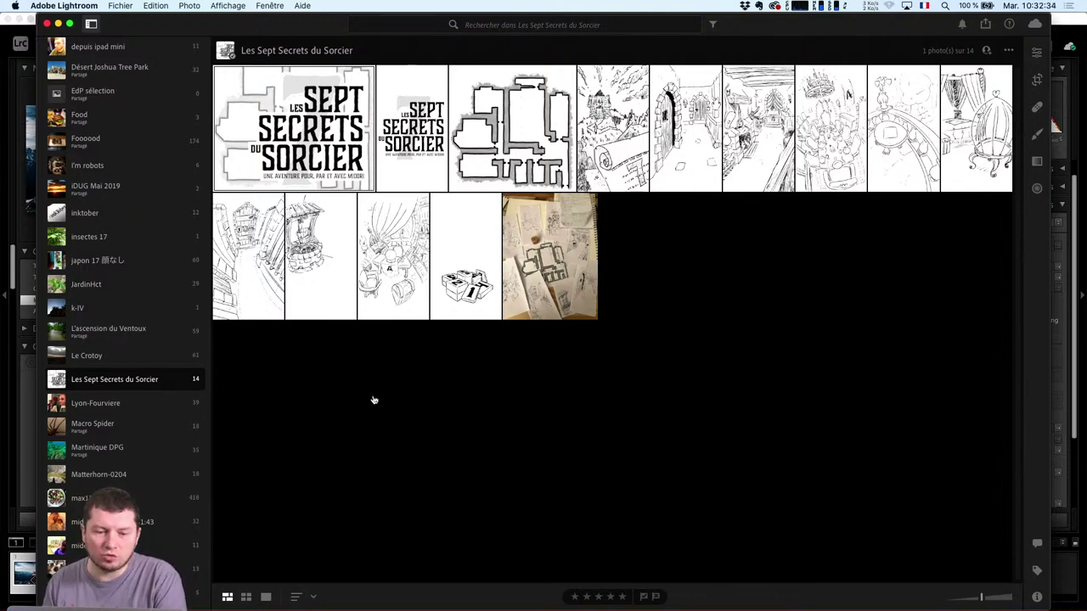
Switch to Chrome and open the Lightroom web library at lightroom.adobe.com in a new tab
key(super+Tab)
key(super+t)
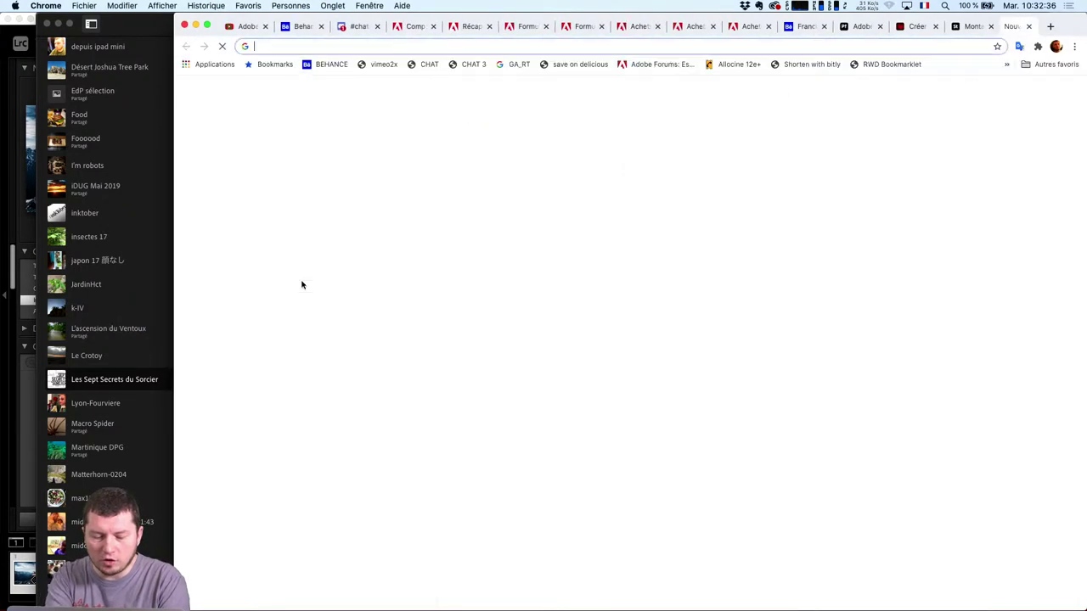
text(lig)
key(Return)
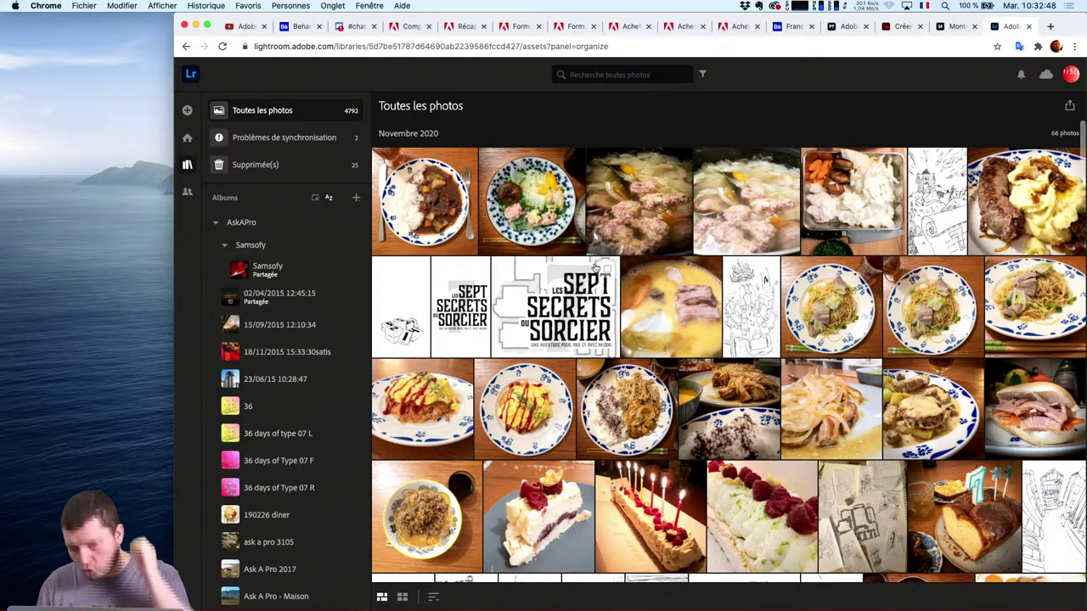
Find the Hachinohe album in the japon18 folder of the album list and open it
scroll(286, 447, down, 10)
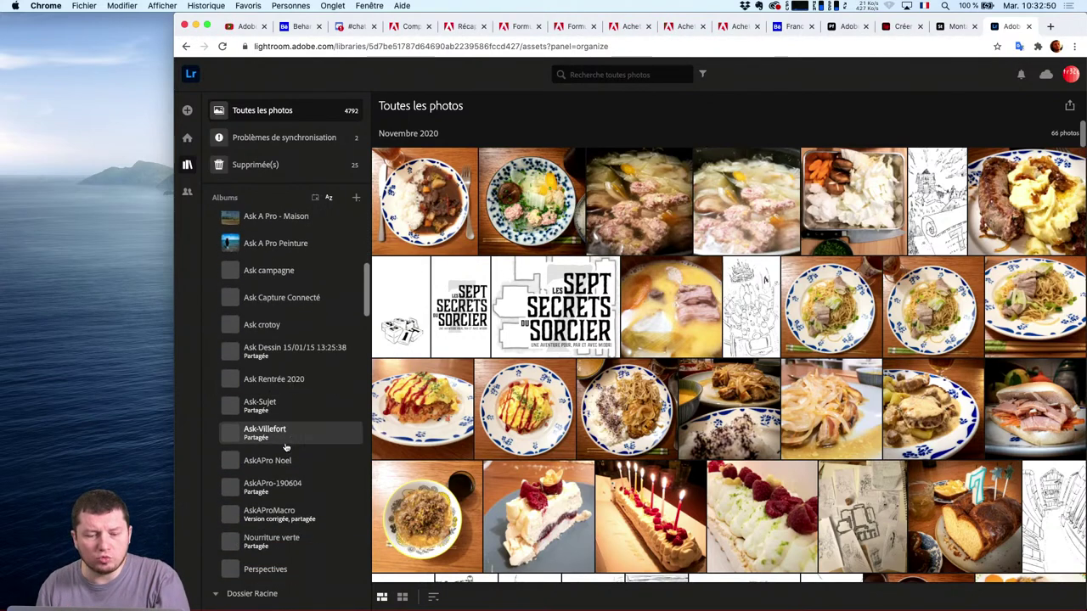
scroll(285, 448, down, 3)
scroll(287, 425, up, 12)
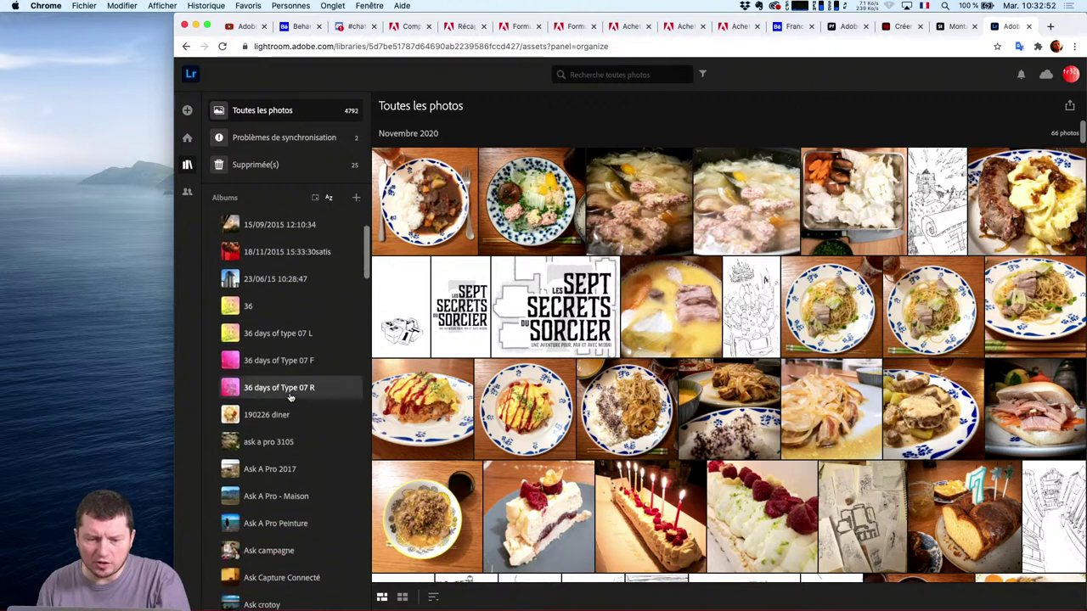
scroll(290, 397, down, 10)
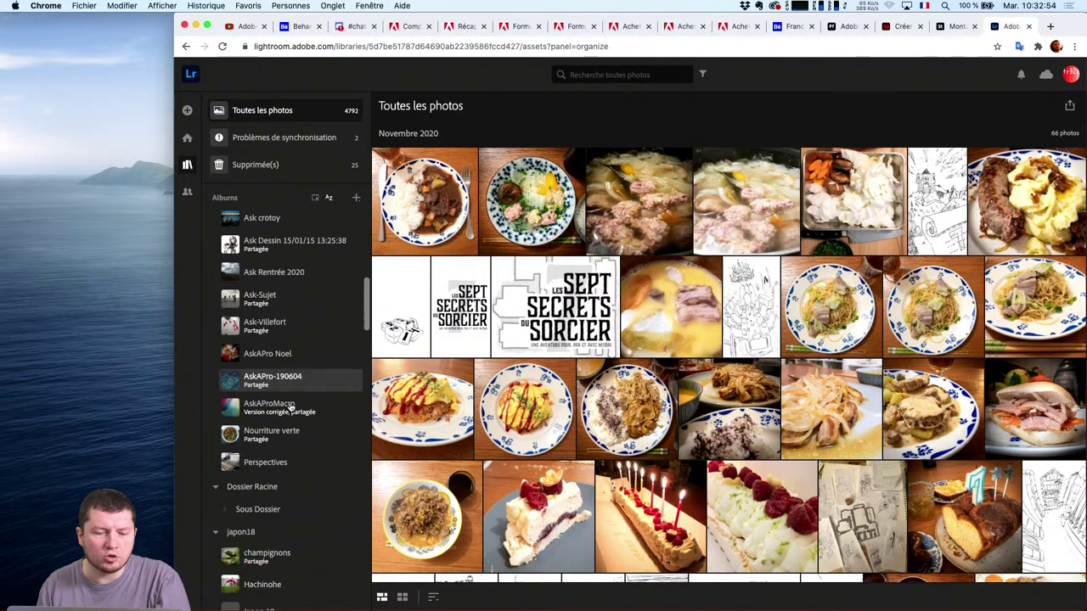
scroll(290, 407, down, 10)
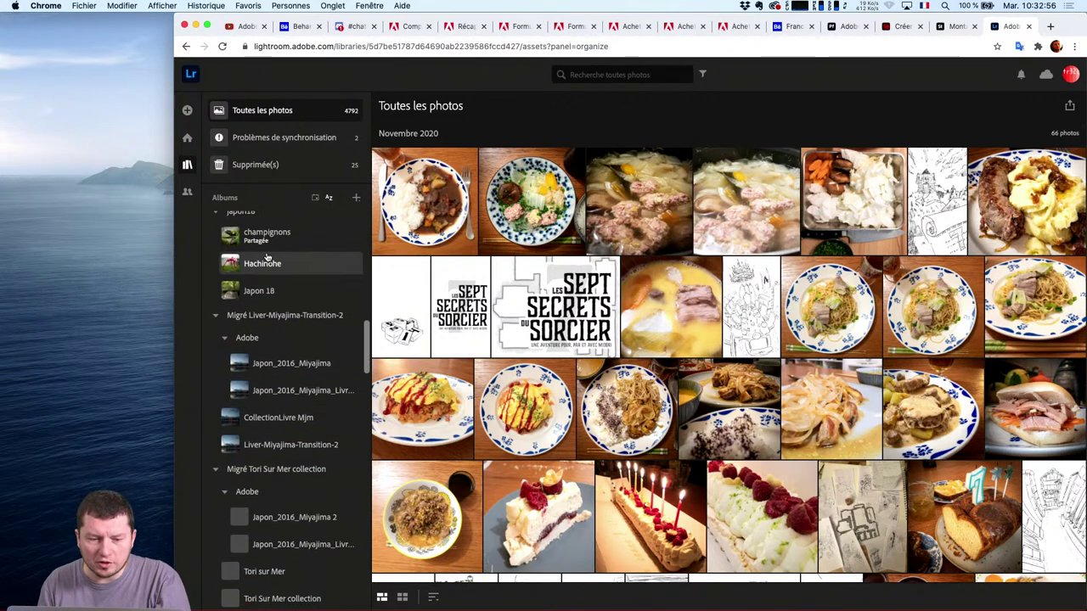
click(283, 270)
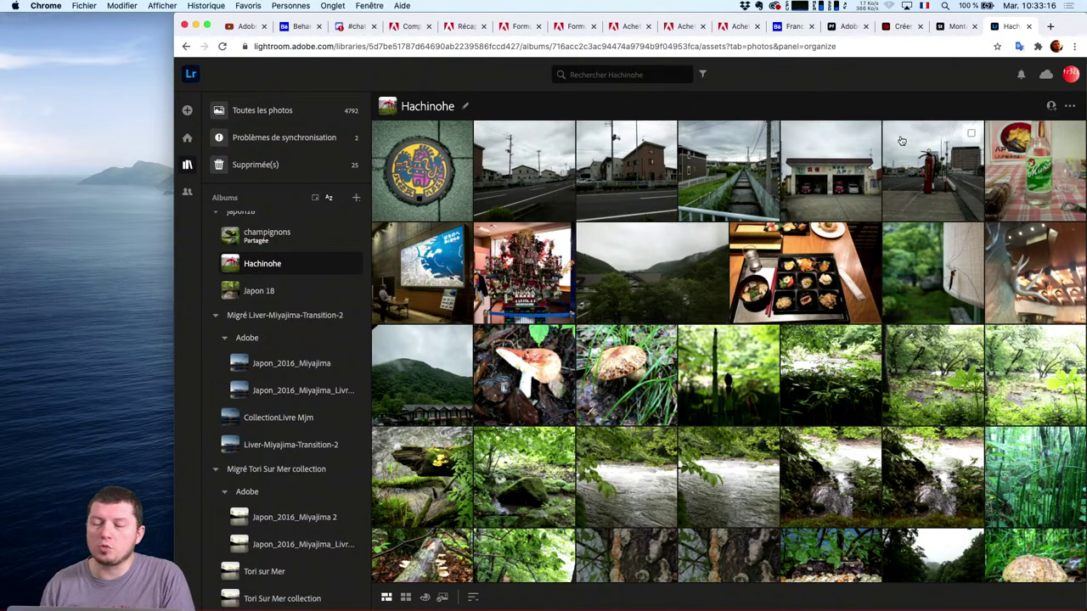
Examine the Partager et inviter window and the further options for the Hachinohe album, and close them without sharing
click(1053, 107)
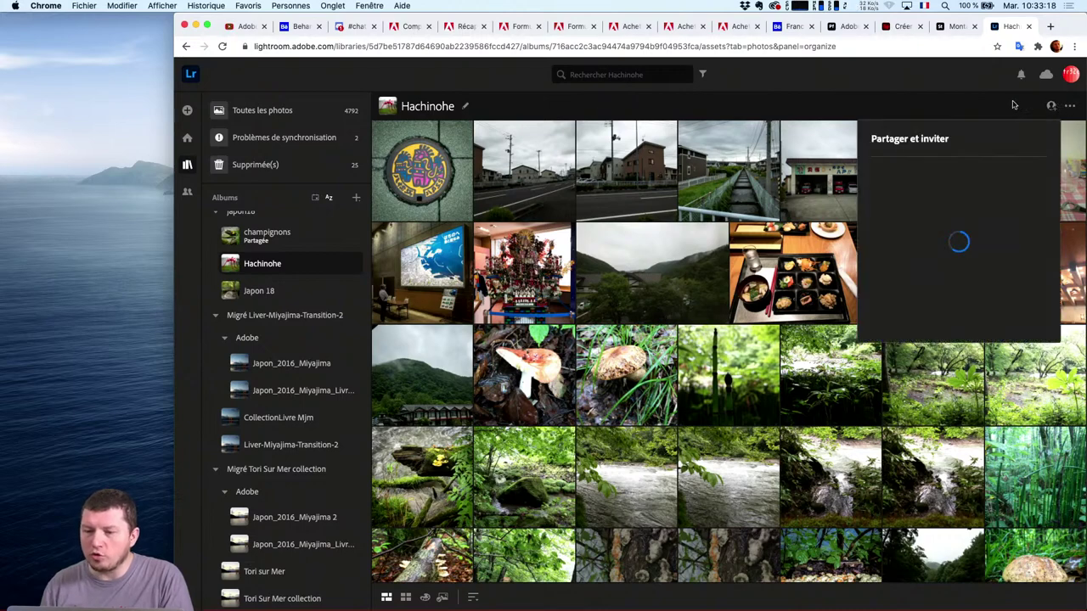
click(1070, 106)
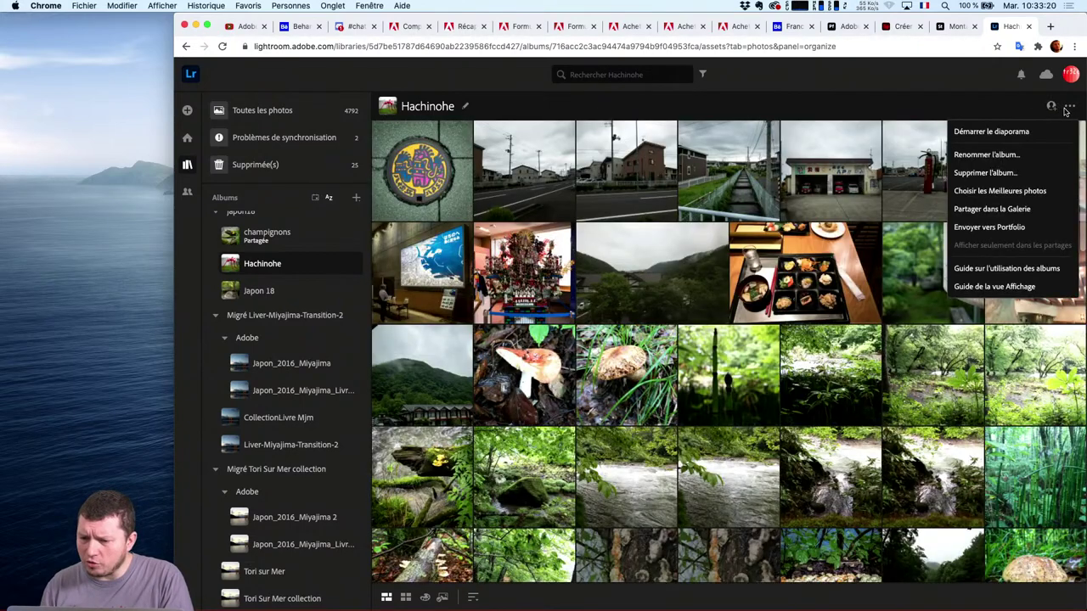
click(879, 121)
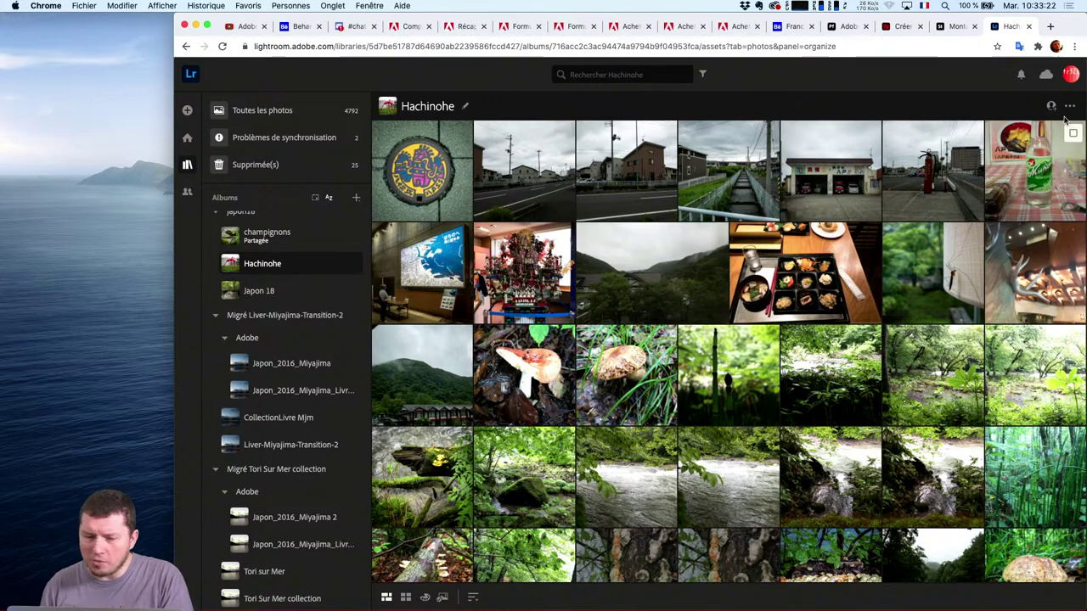
Open the Foooood album among the web-shared albums and display its Partager et inviter settings
click(186, 191)
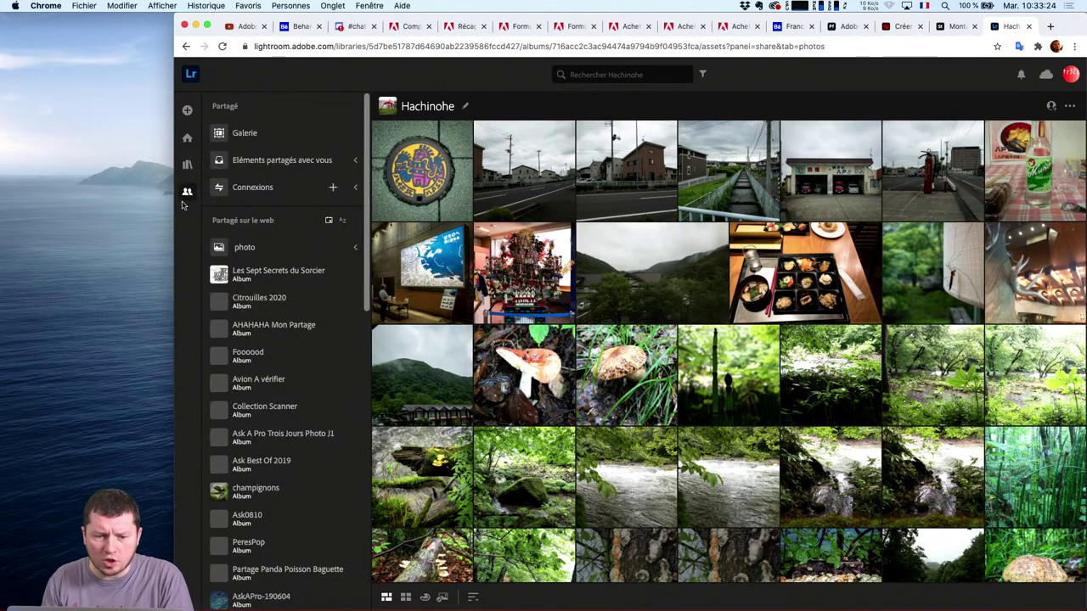
scroll(267, 323, down, 3)
click(267, 321)
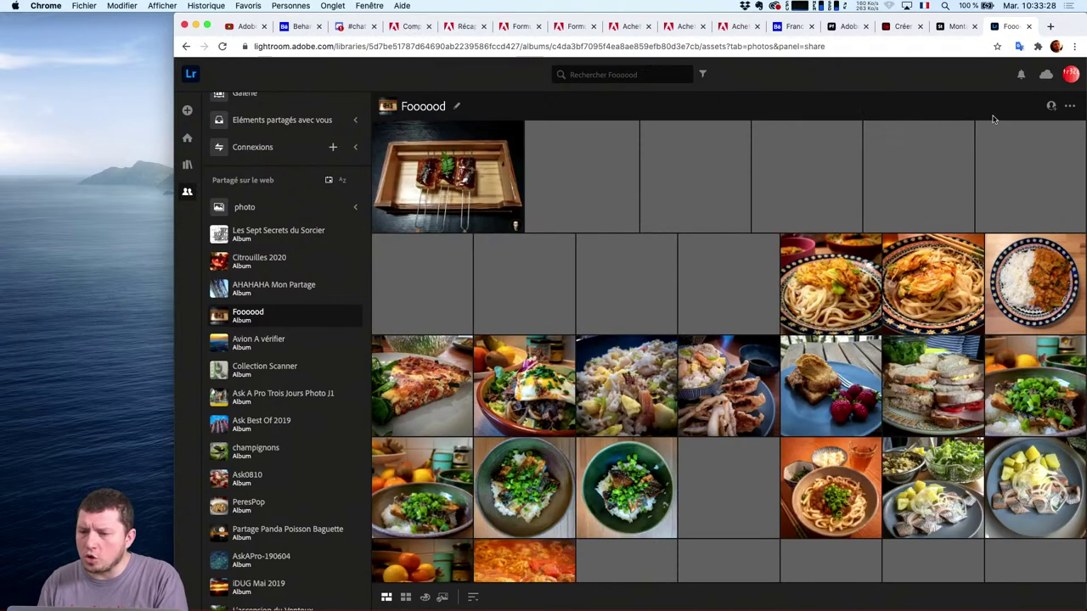
click(1051, 106)
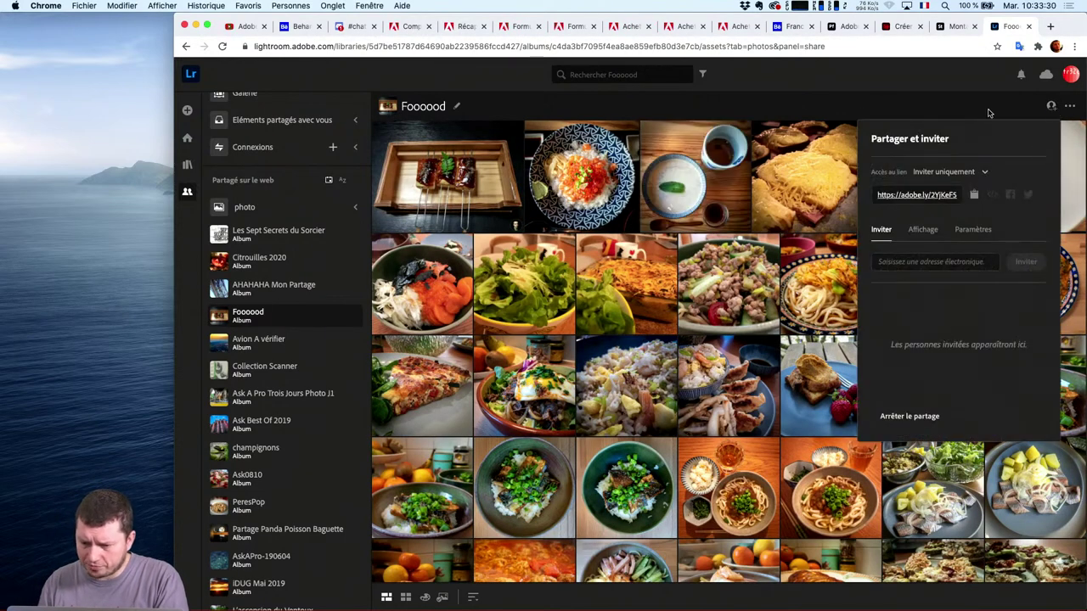
Open the Foooood album's public share link and play its slideshow
click(925, 197)
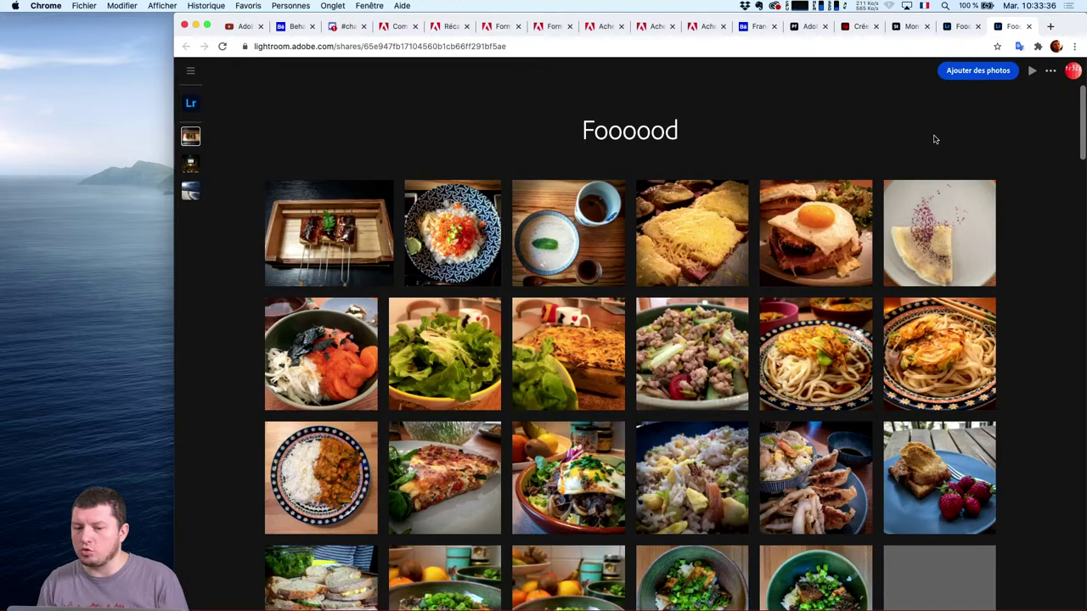
click(1032, 71)
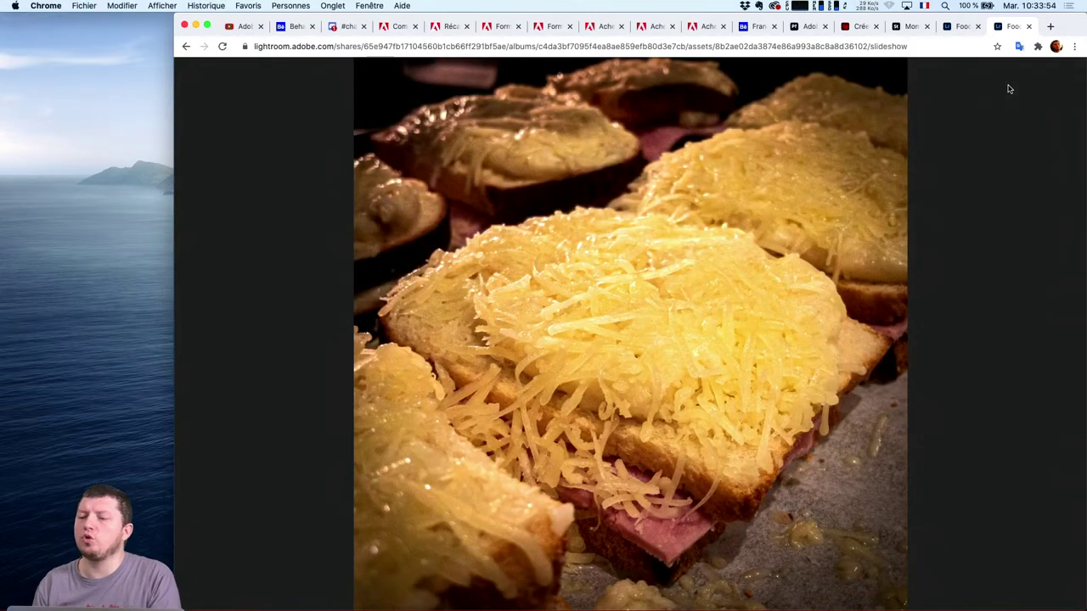
mouse_move(465, 355)
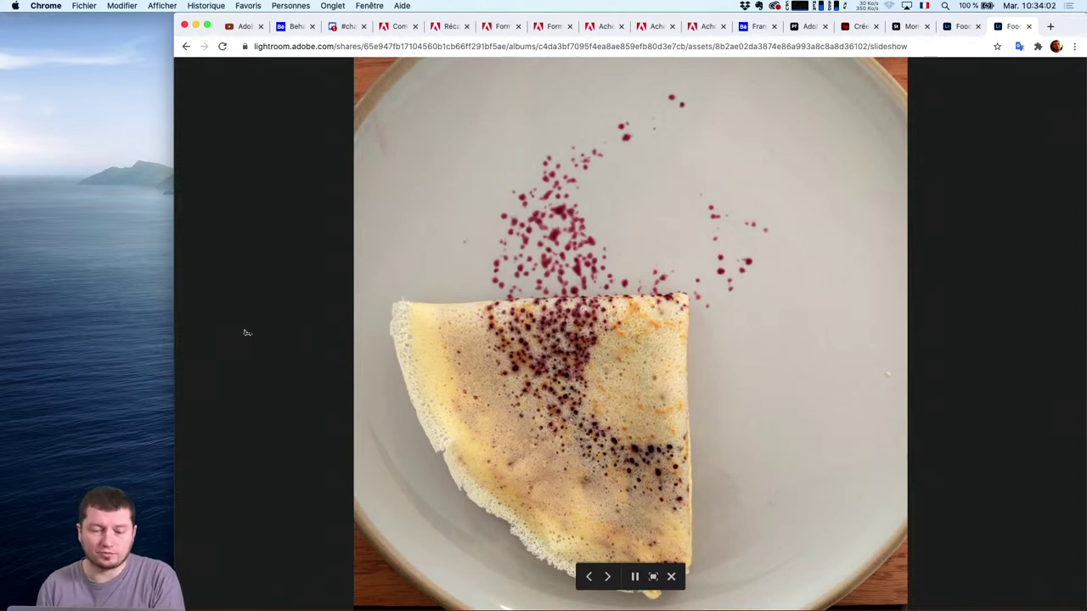
Switch to Lightroom Classic, open the hiker photo in Développement and activate the adjustment brush
key(super+h)
key(super+Tab)
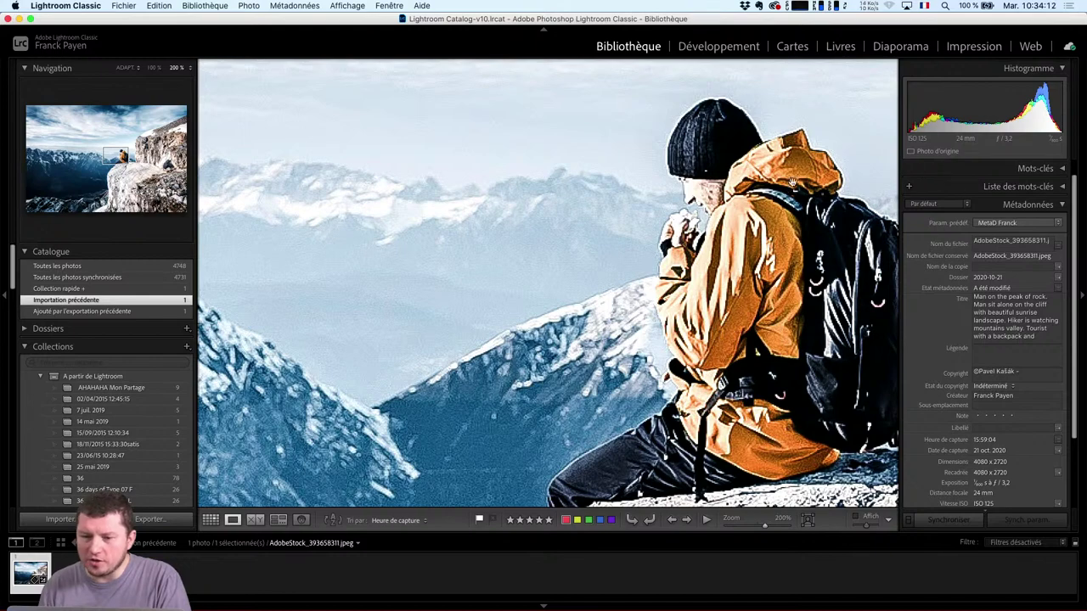
key(d)
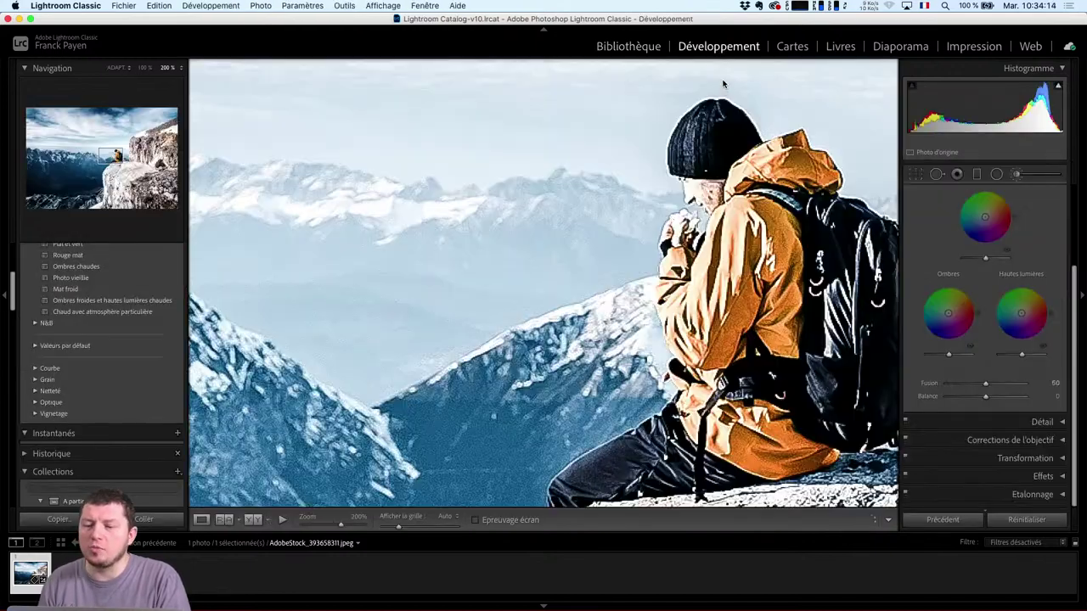
click(1015, 174)
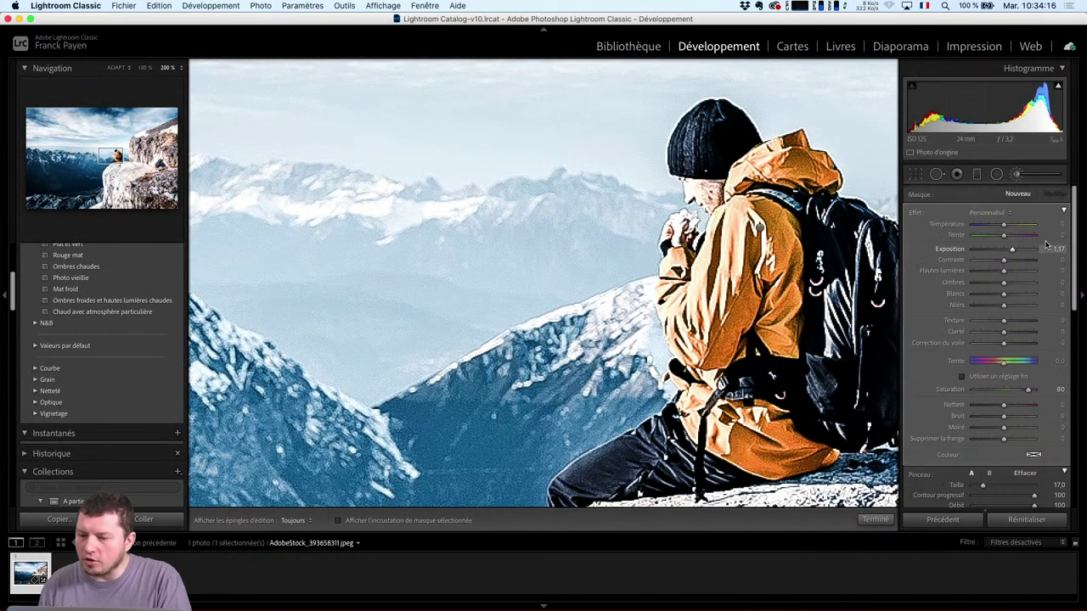
Enable fine hue adjustment for the new brush mask, with local Teinte at 41,6 and Saturation at 36
scroll(1003, 322, down, 2)
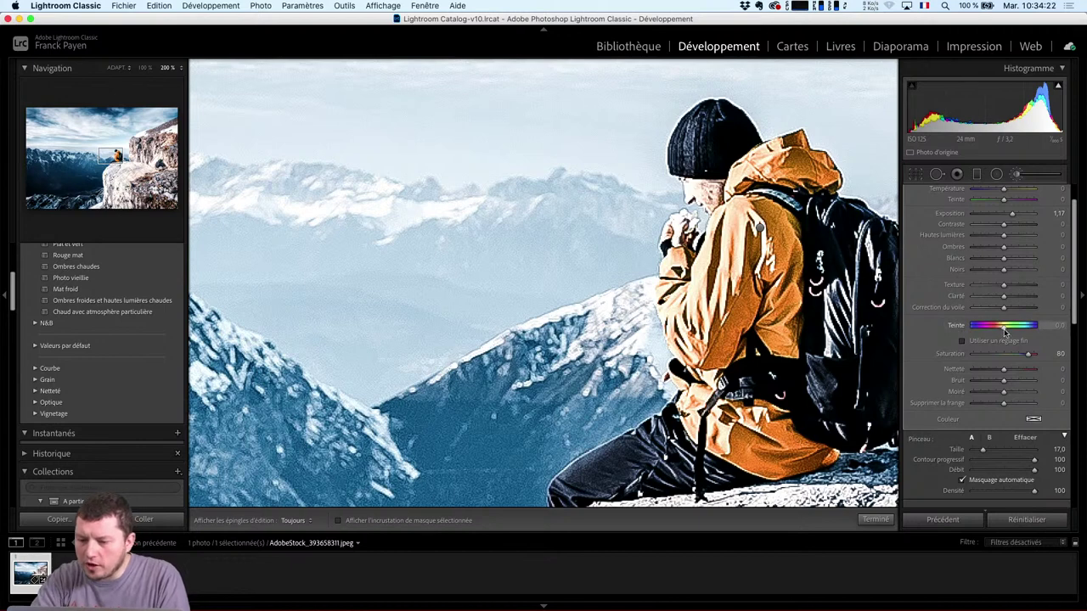
mouse_move(1006, 332)
mouse_down()
mouse_move(981, 333)
mouse_move(1039, 331)
mouse_move(1013, 337)
mouse_up()
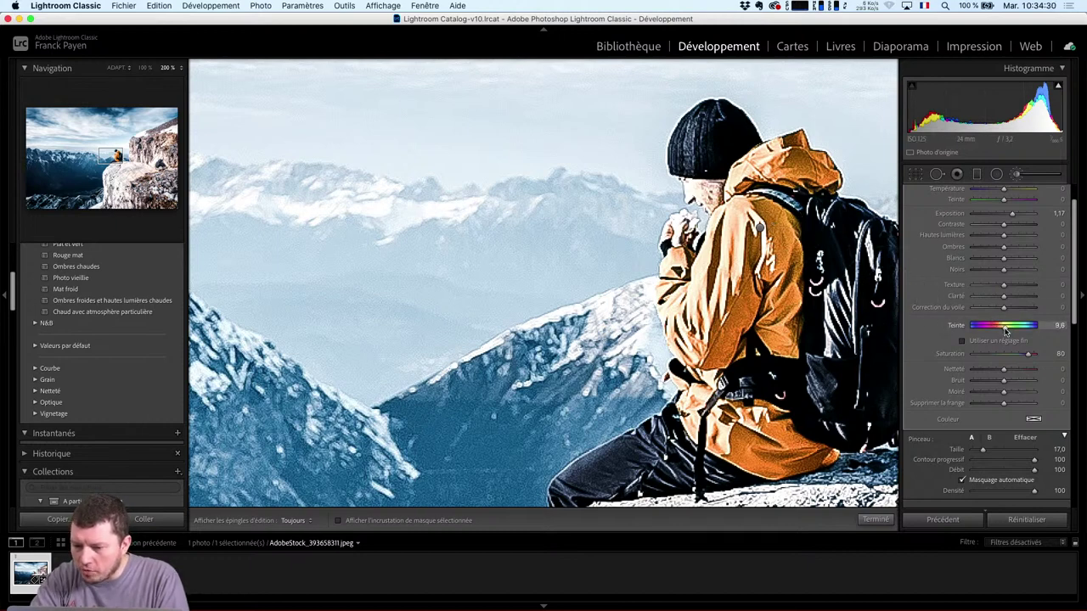
drag(1007, 331, 999, 332)
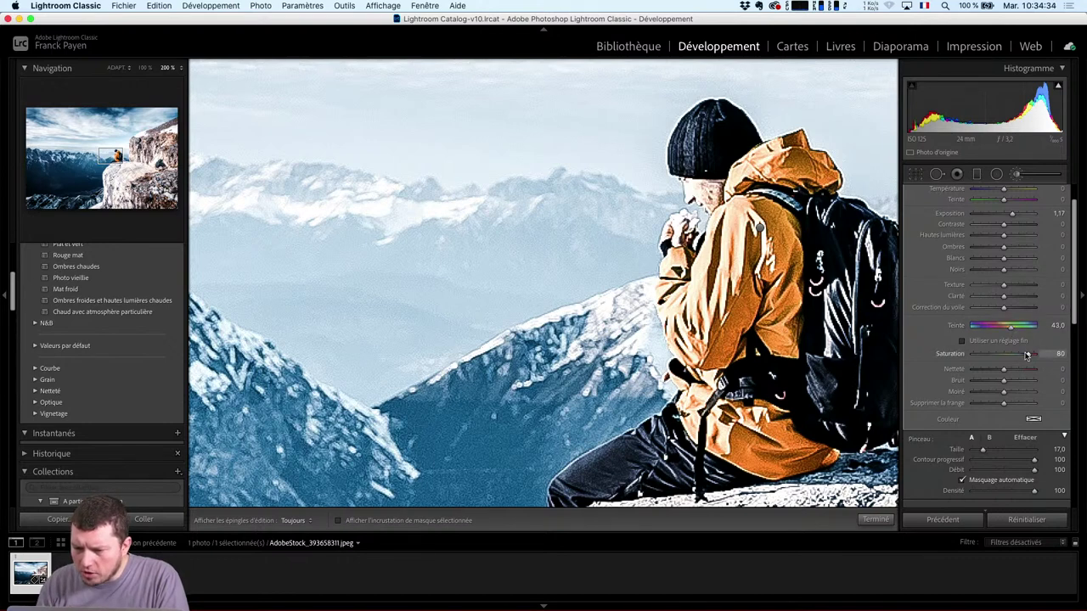
drag(1012, 361, 1007, 330)
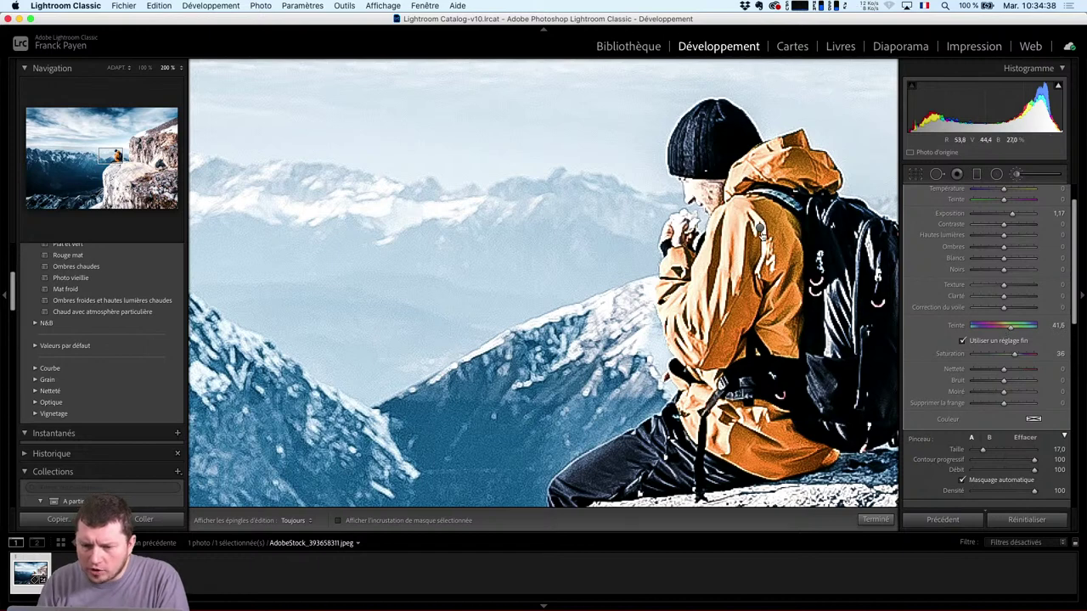
Set the hiker's jacket mask to local Teinte -34,5, Température 72, Exposition 0,44 and Hautes lumières -100
click(759, 227)
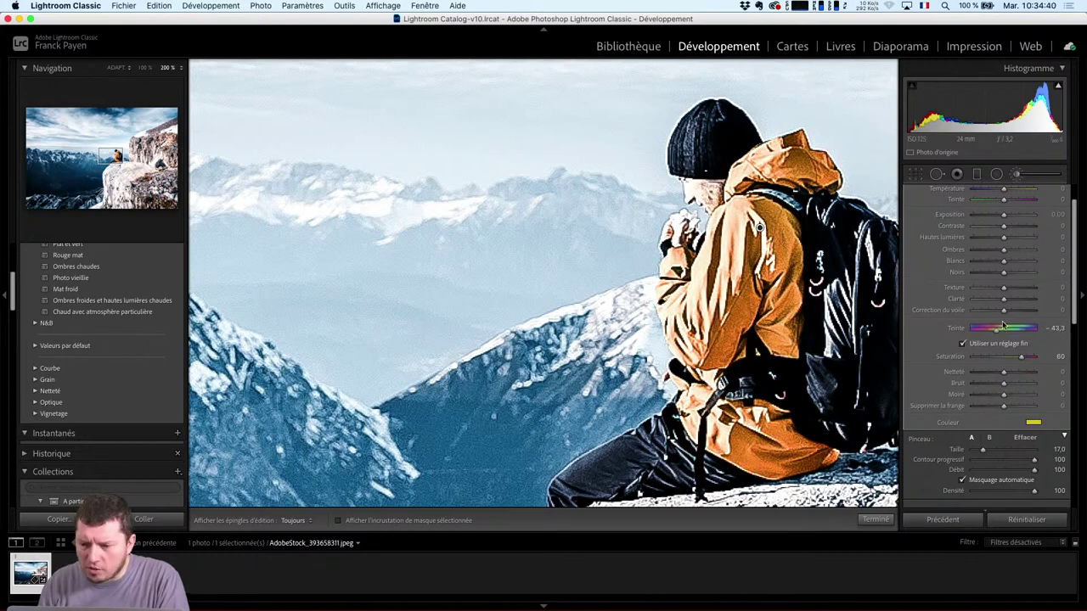
drag(1019, 335, 1023, 336)
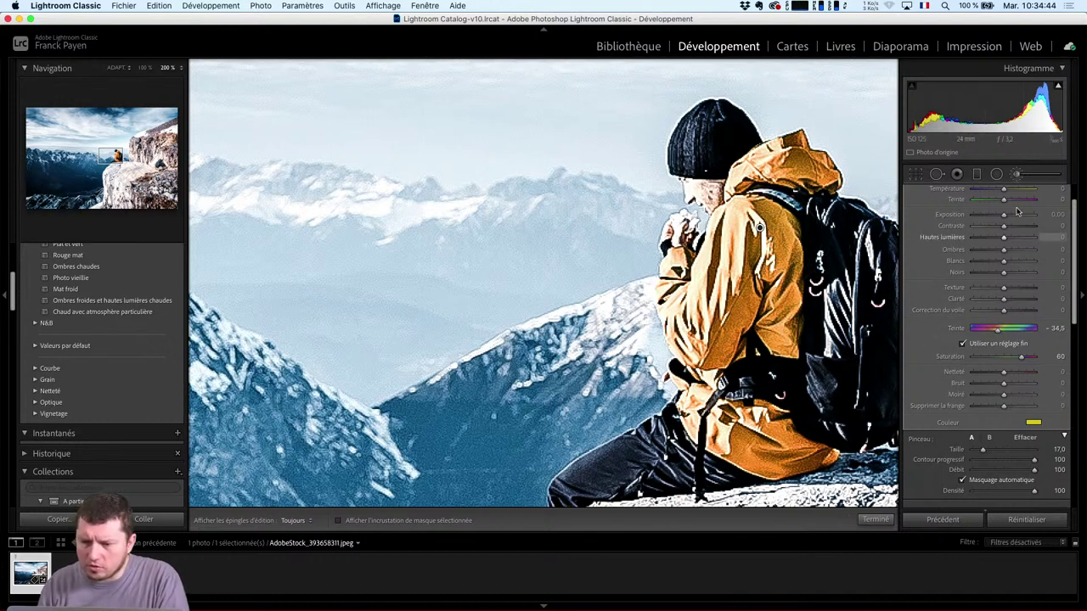
scroll(1029, 201, up, 3)
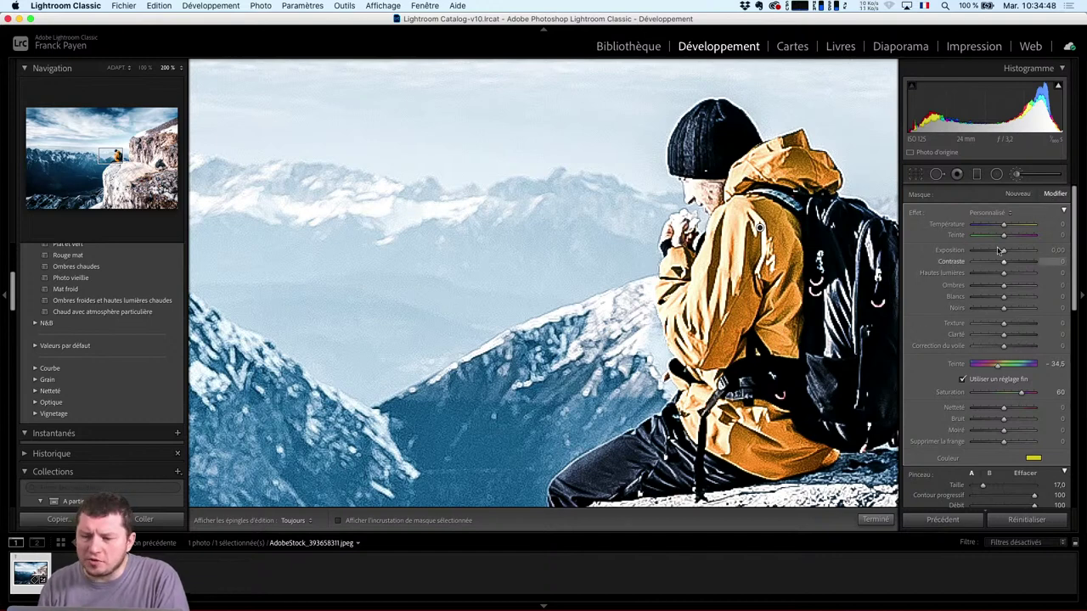
drag(1004, 224, 917, 205)
Reset the jacket mask's Hautes lumières to 0 and return it to -100, comparing the highlights in close-up
key(super+equal)
key(super+equal)
key(super+equal)
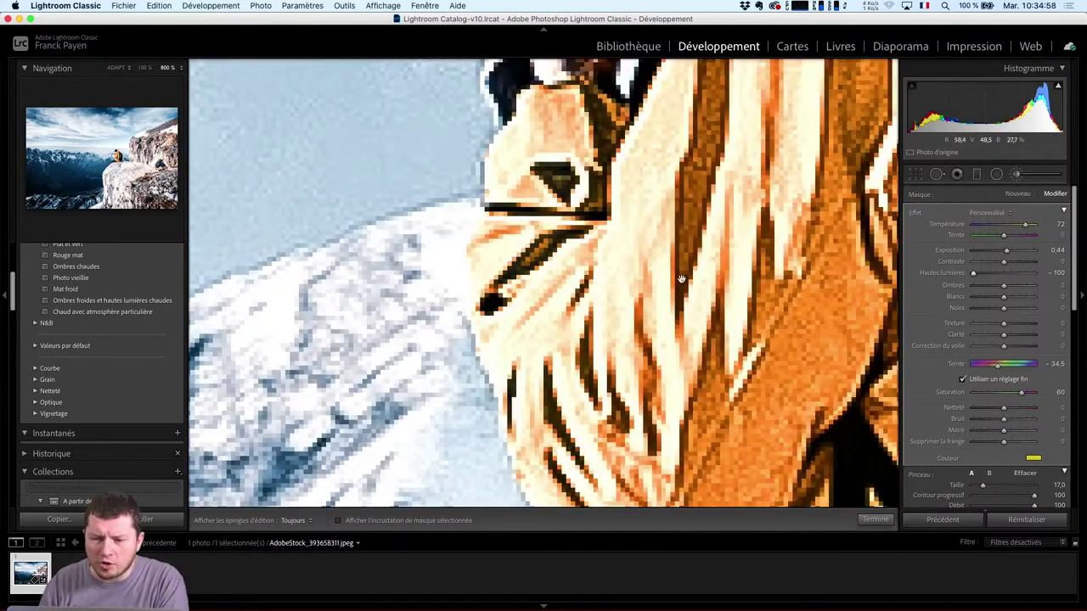
drag(682, 279, 541, 390)
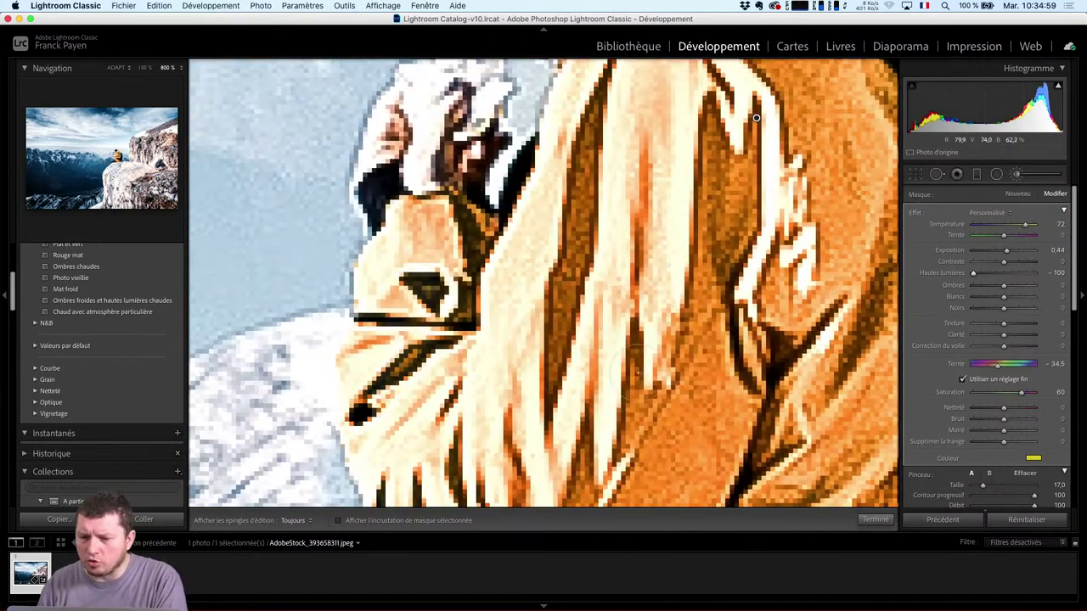
double_click(983, 273)
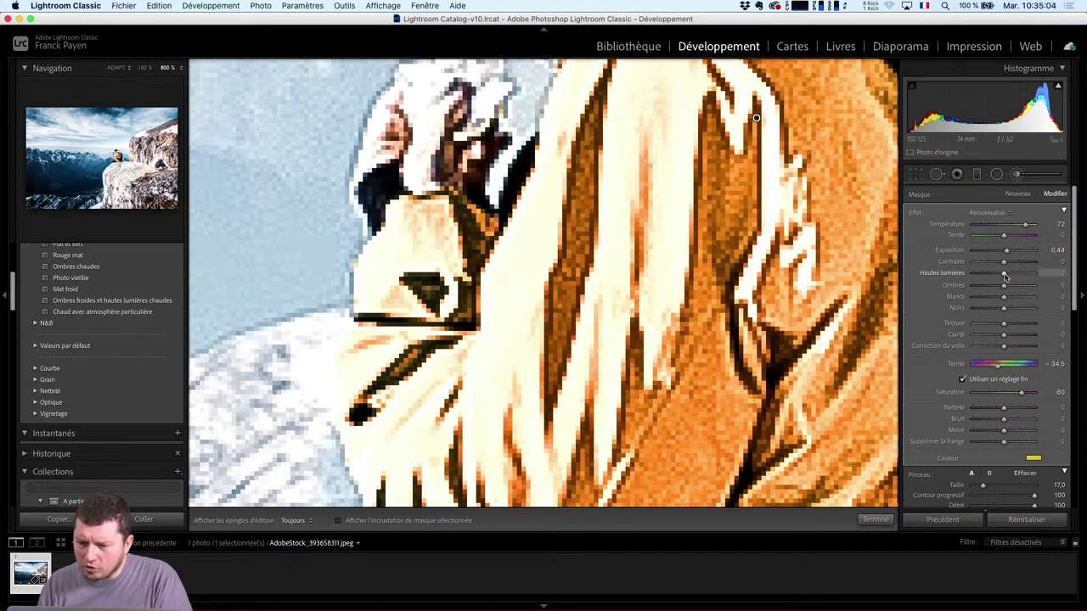
drag(1006, 278, 968, 281)
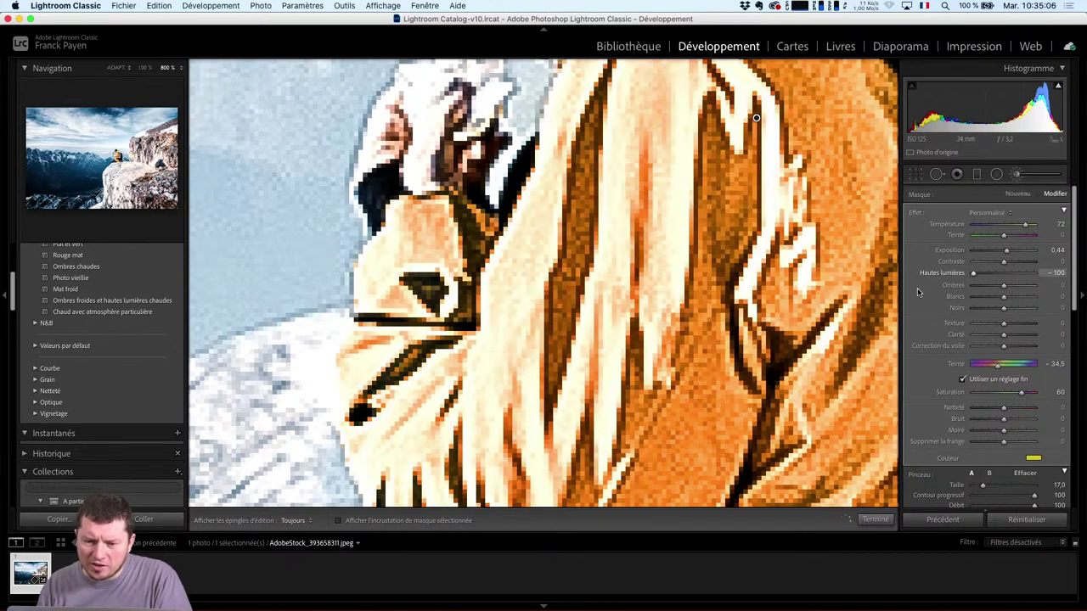
key(super+minus)
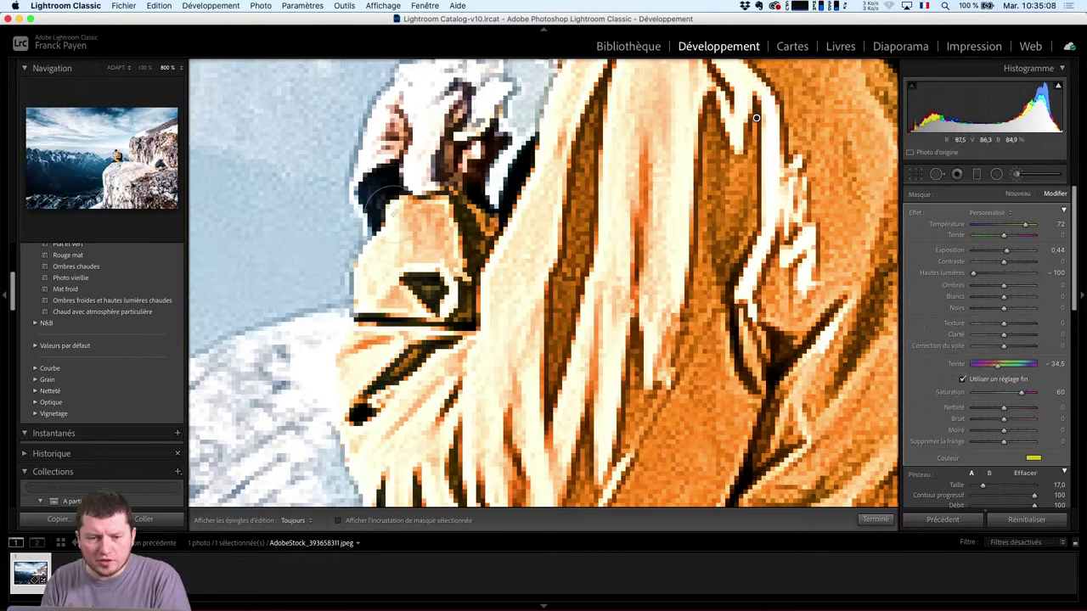
key(super+minus)
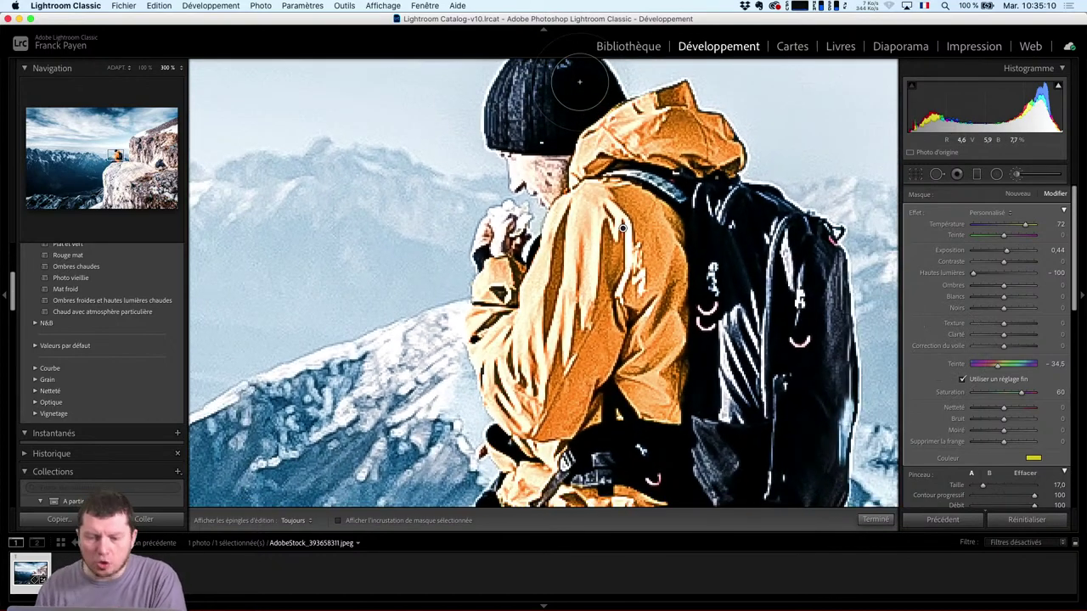
Change the jacket mask's colour tint to orange, with hue 30 and saturation 92%
scroll(718, 437, down, 5)
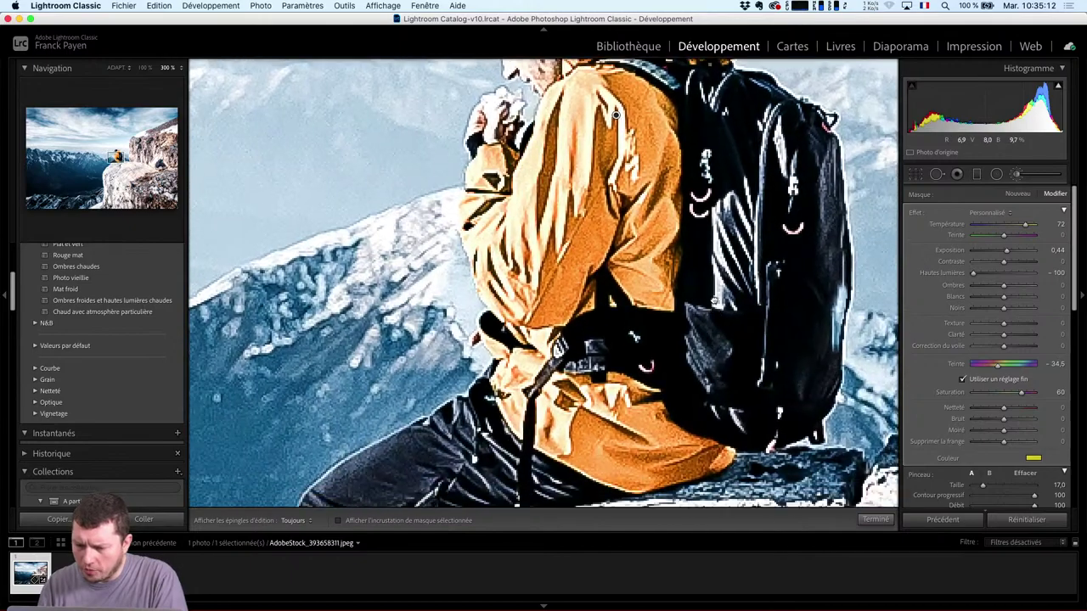
key(super+minus)
key(super+minus)
key(super+minus)
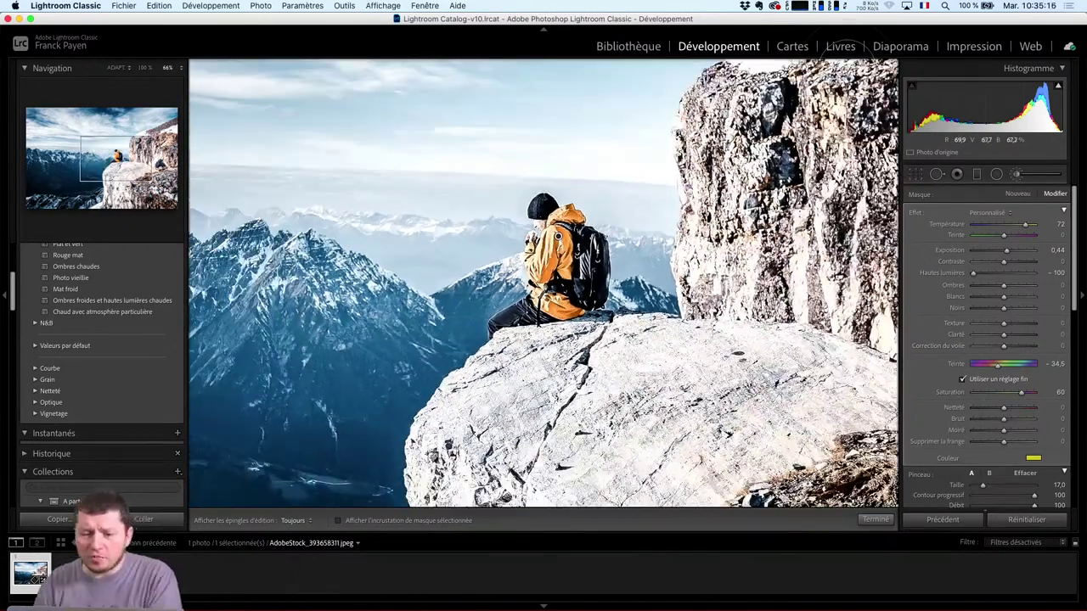
key(super+minus)
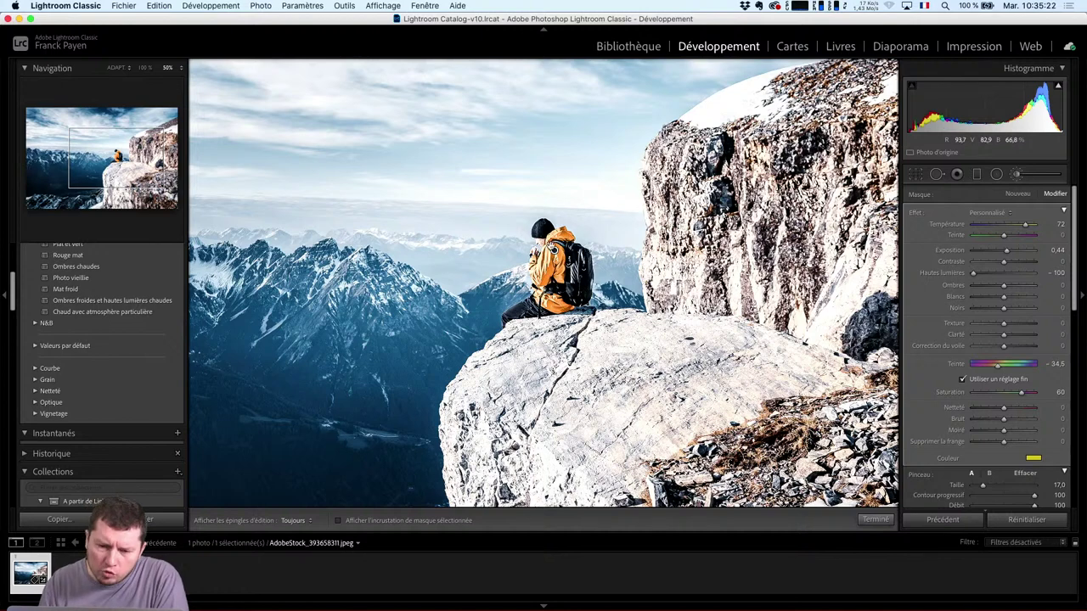
click(1033, 458)
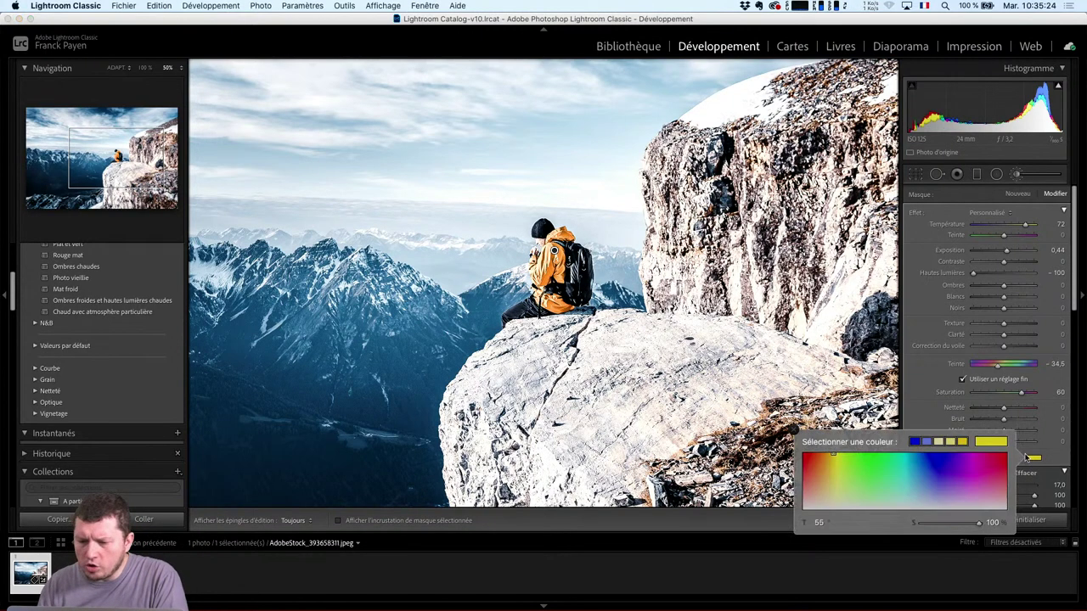
drag(834, 455, 820, 458)
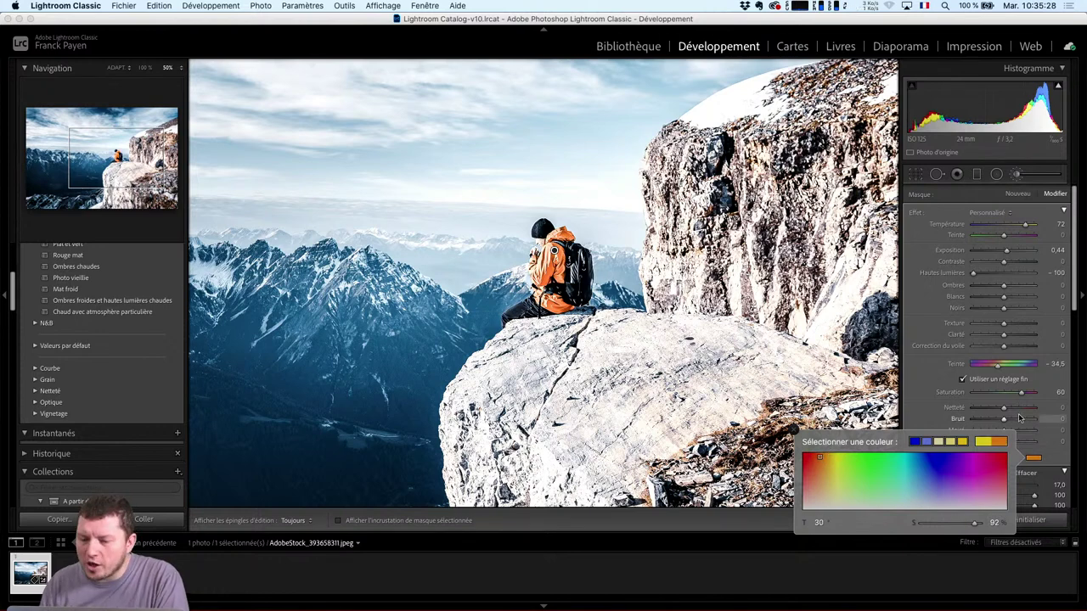
scroll(1071, 414, down, 10)
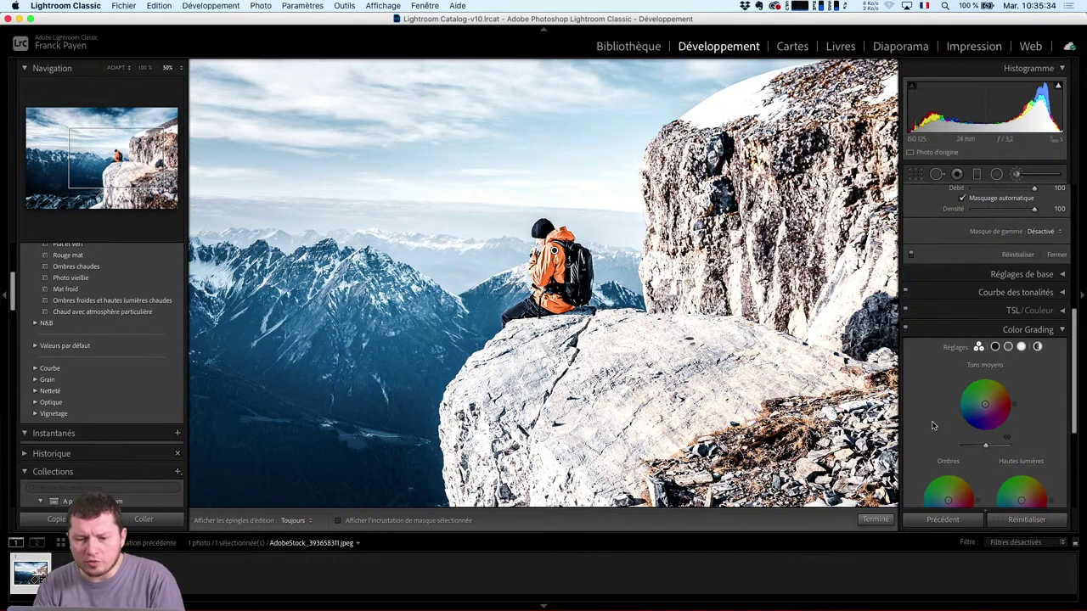
Start a new adjustment brush mask and paint it over the blue mountains and valley behind the hiker
click(1019, 180)
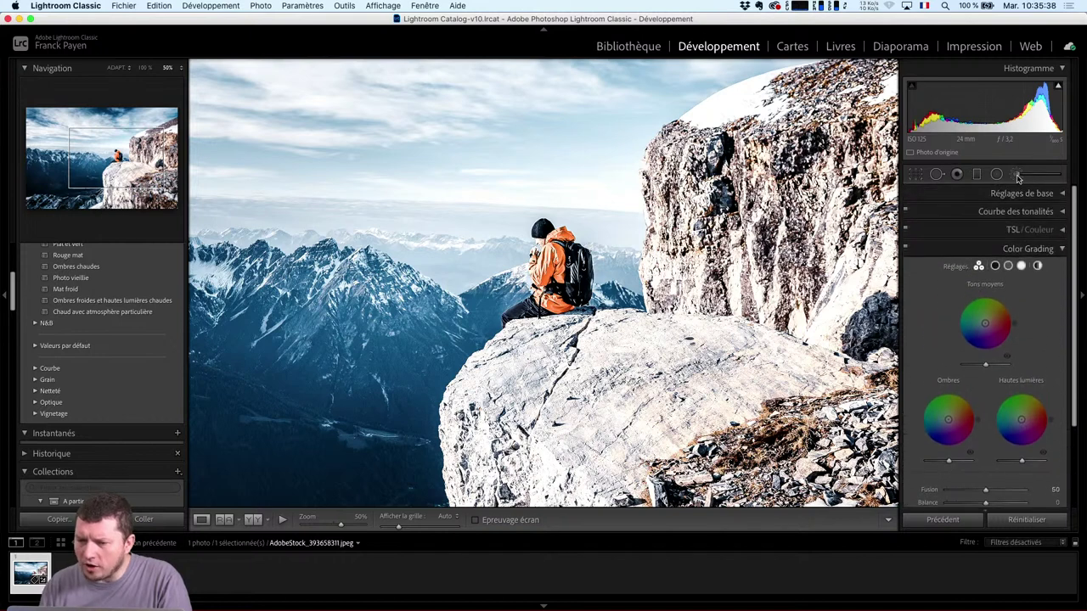
click(1019, 178)
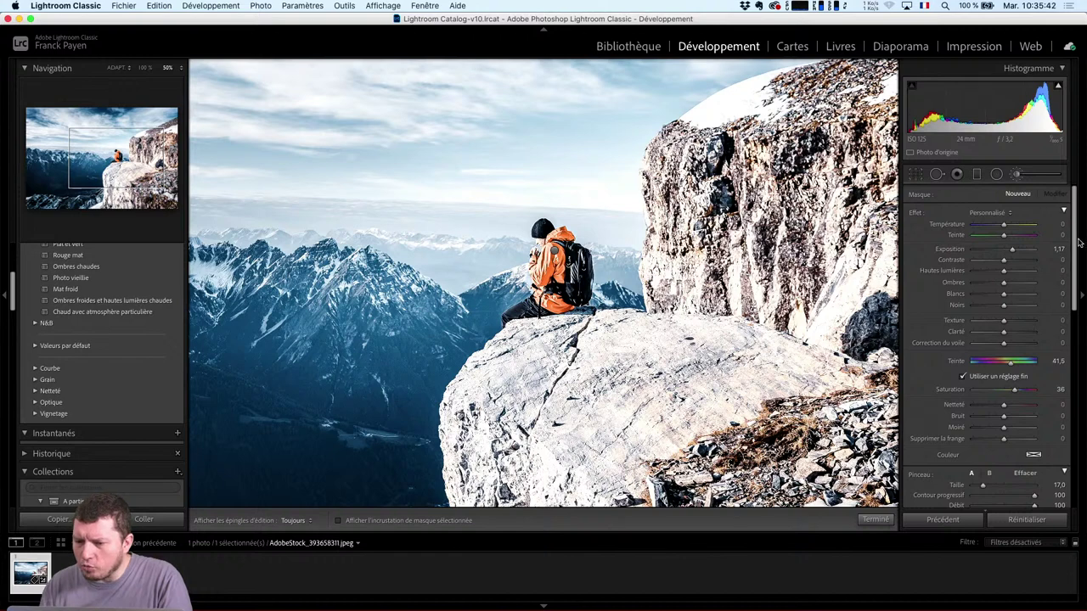
drag(1071, 247, 1070, 439)
scroll(1023, 241, up, 5)
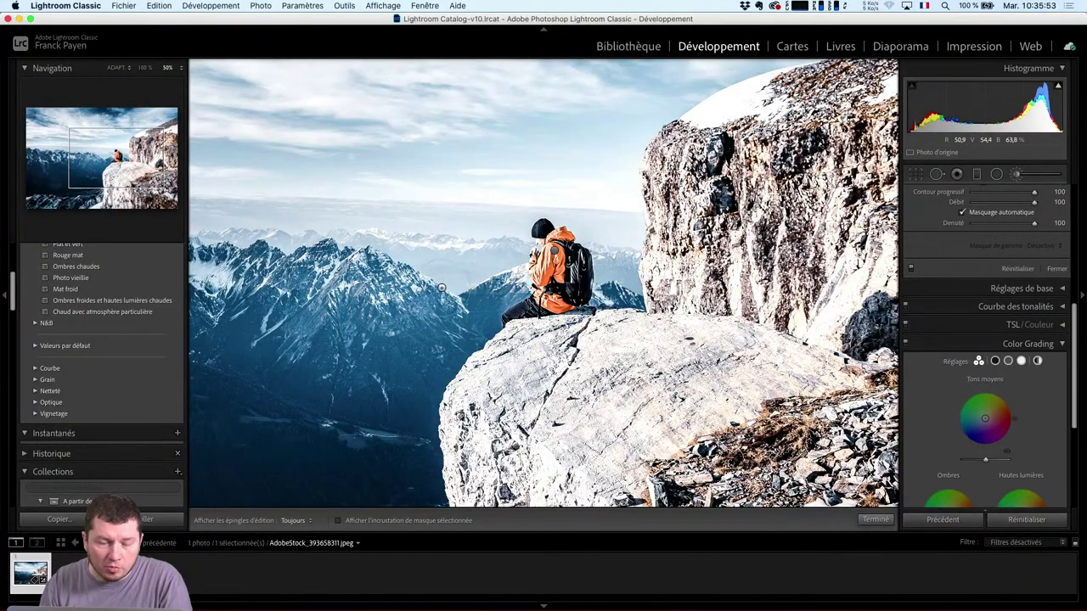
key(h)
mouse_move(442, 287)
mouse_down()
mouse_move(388, 449)
mouse_move(340, 390)
mouse_move(327, 264)
mouse_move(221, 339)
mouse_move(259, 449)
mouse_move(215, 449)
mouse_move(289, 420)
mouse_move(472, 404)
mouse_move(480, 323)
mouse_move(425, 374)
mouse_up()
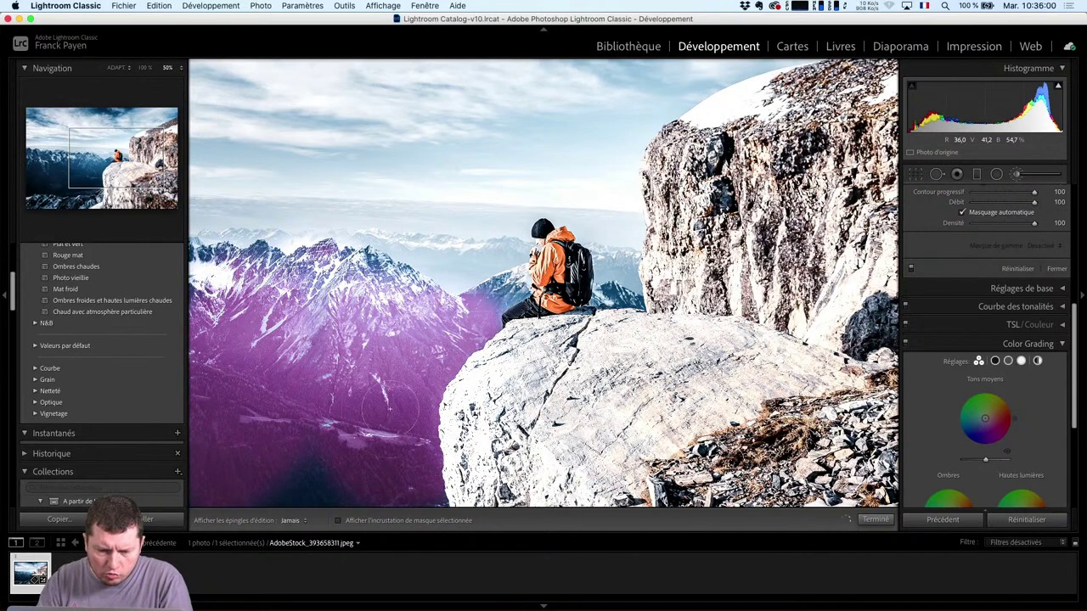
mouse_move(389, 406)
mouse_down()
mouse_move(388, 466)
mouse_move(352, 437)
mouse_move(501, 314)
mouse_move(509, 284)
mouse_move(390, 271)
mouse_move(306, 284)
mouse_move(218, 254)
mouse_move(201, 365)
mouse_up()
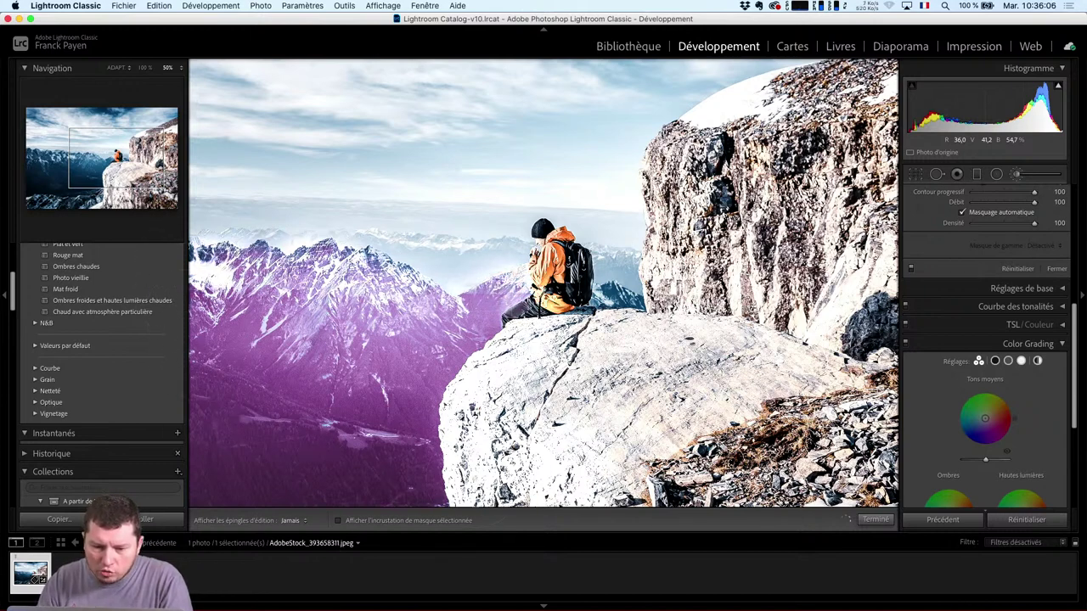
drag(574, 296, 631, 284)
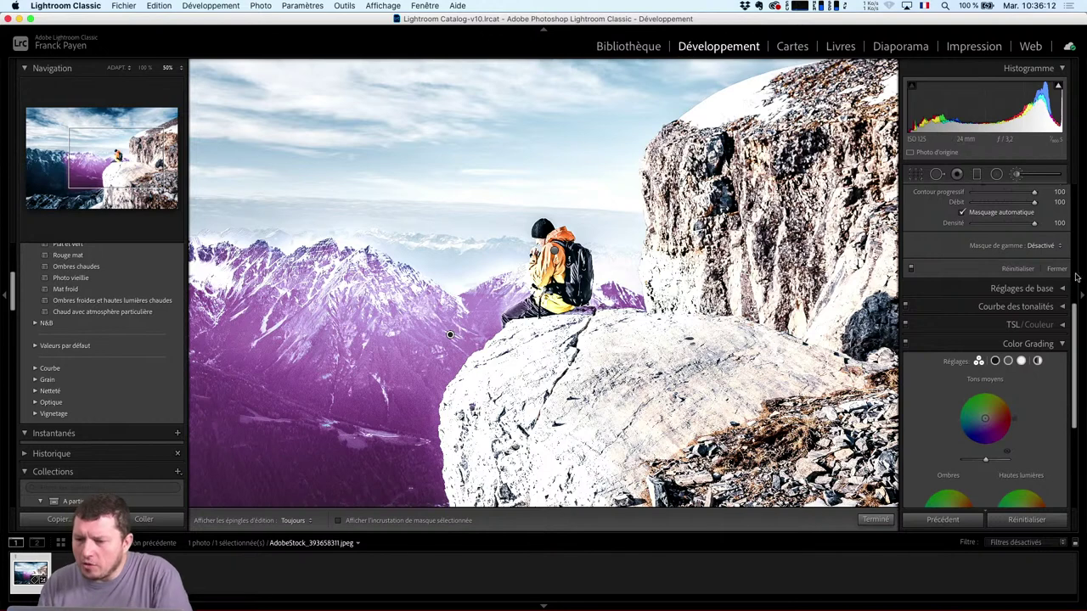
Set the mountain mask's range mask to Couleur and try single colour samples from the slope, the peak and the smaller mountain
click(1045, 245)
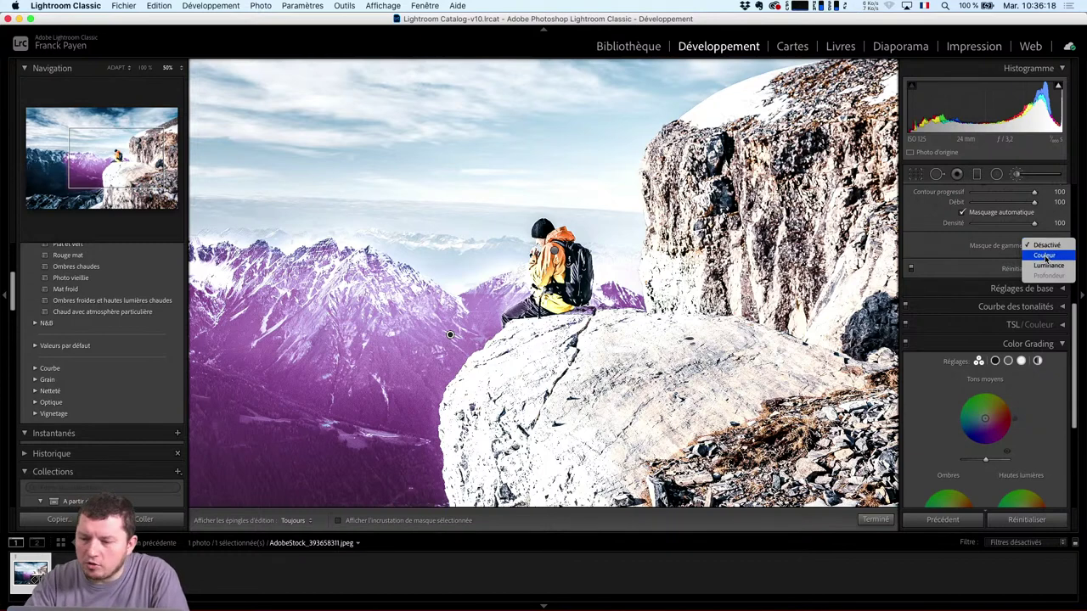
click(1044, 255)
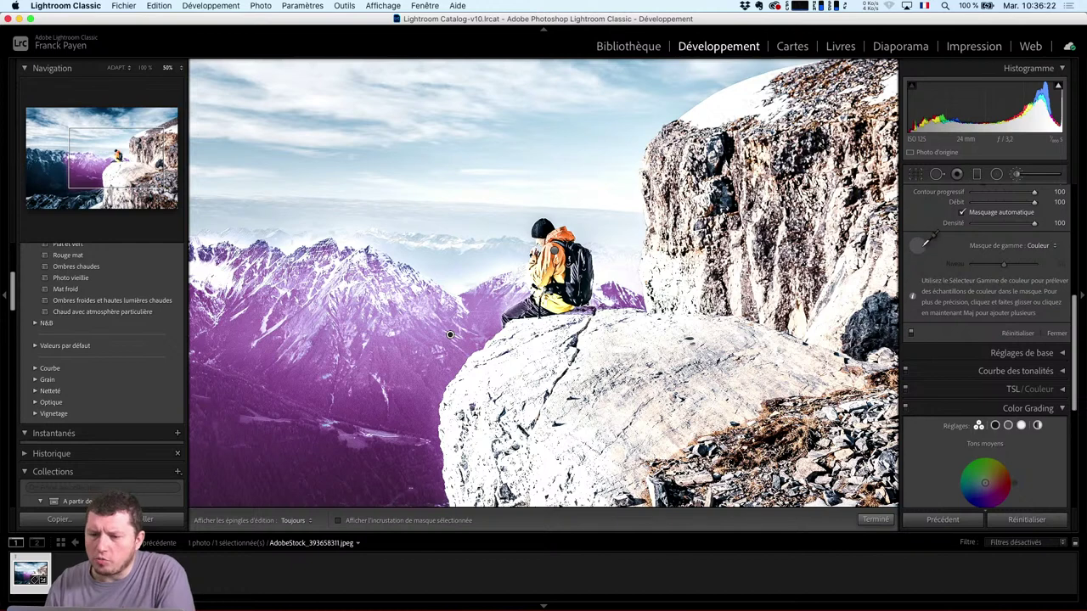
click(246, 316)
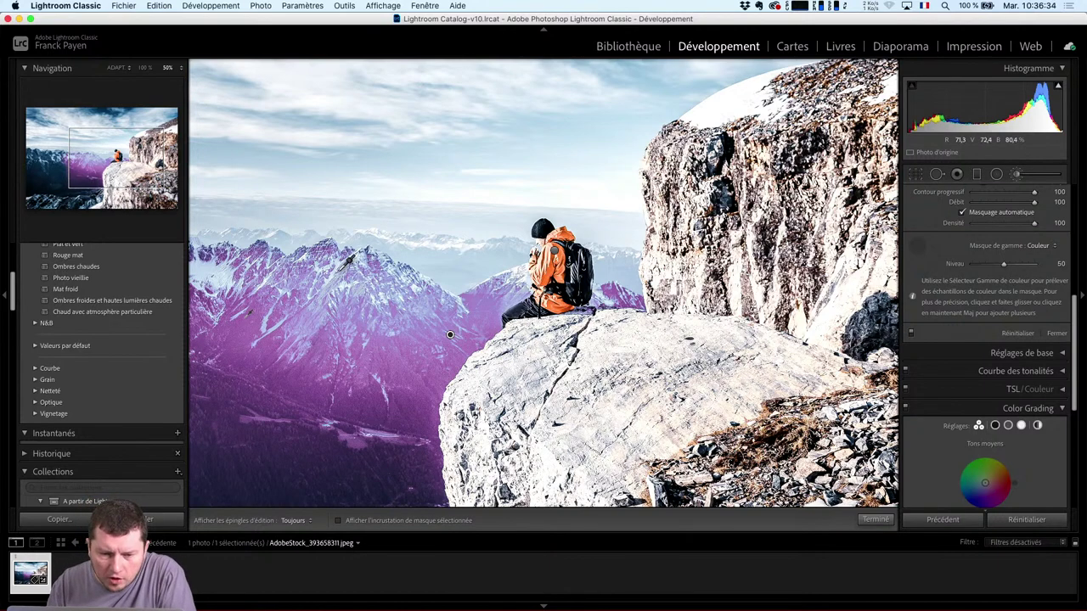
click(348, 261)
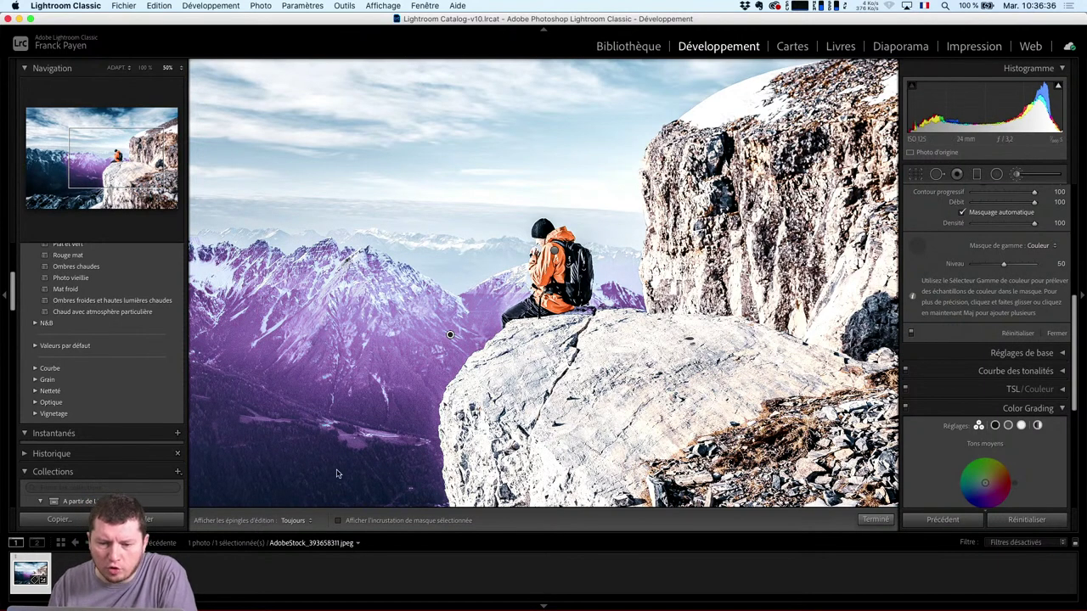
click(515, 285)
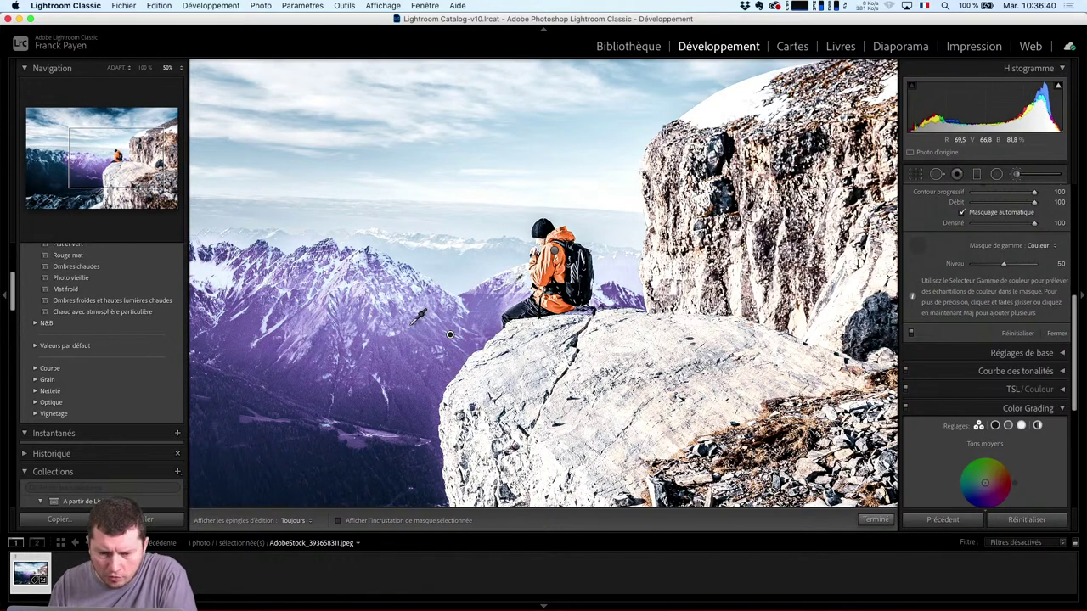
Resample the mountain slope colour, add samples from the dark valley and upper ridge, and try to exclude the sky beside the peak
click(265, 305)
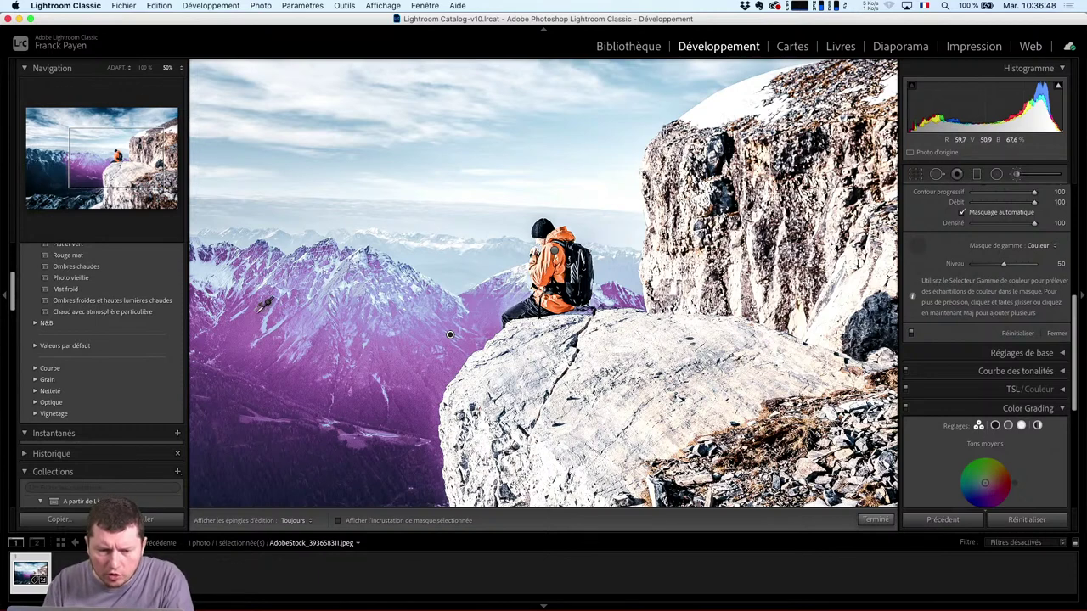
shift+click(347, 455)
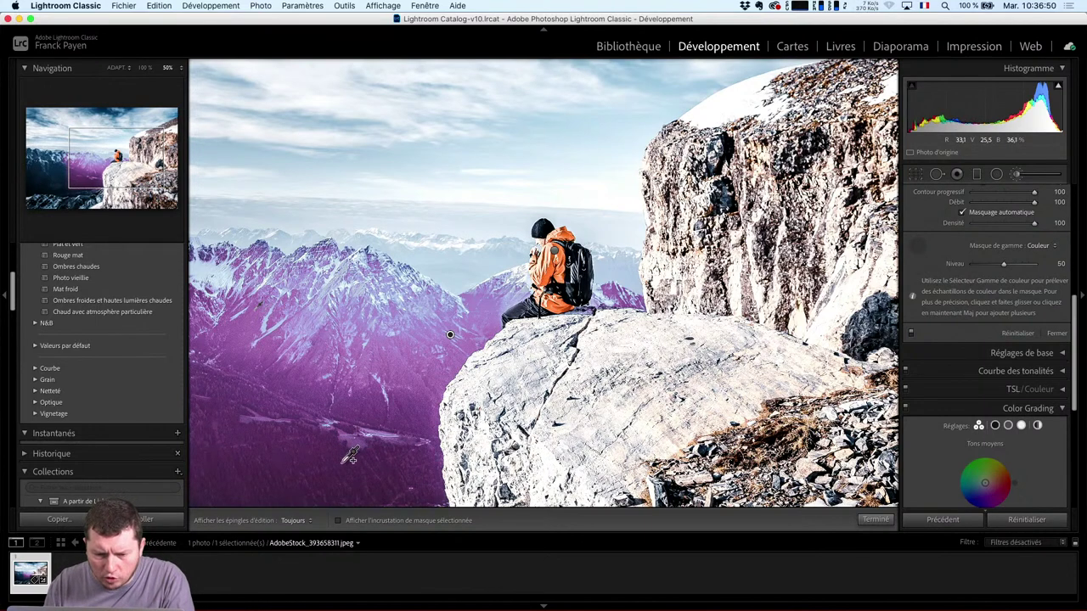
shift+click(233, 265)
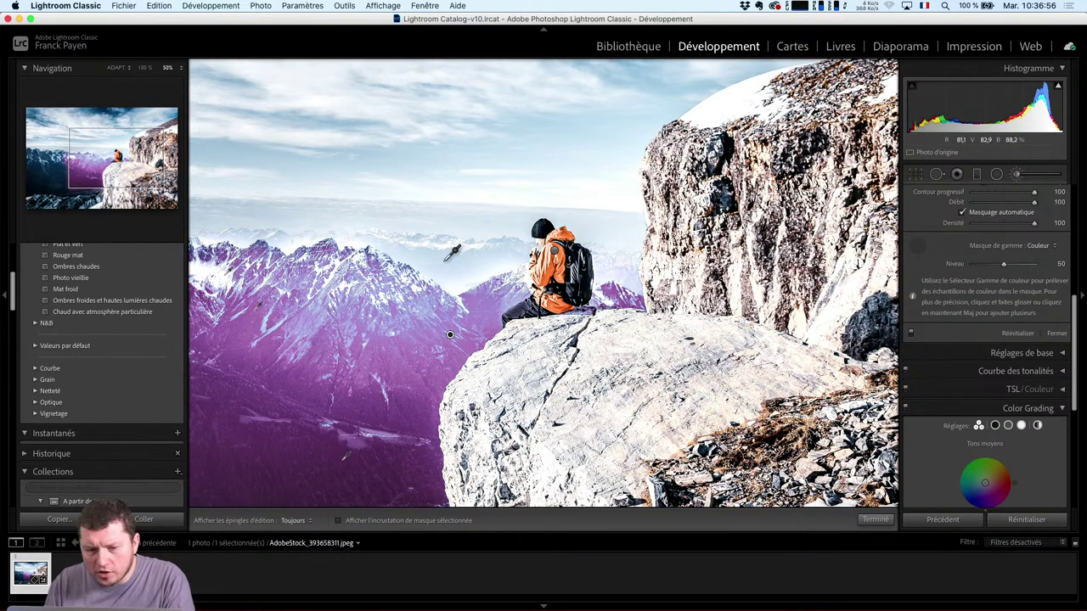
key(alt)
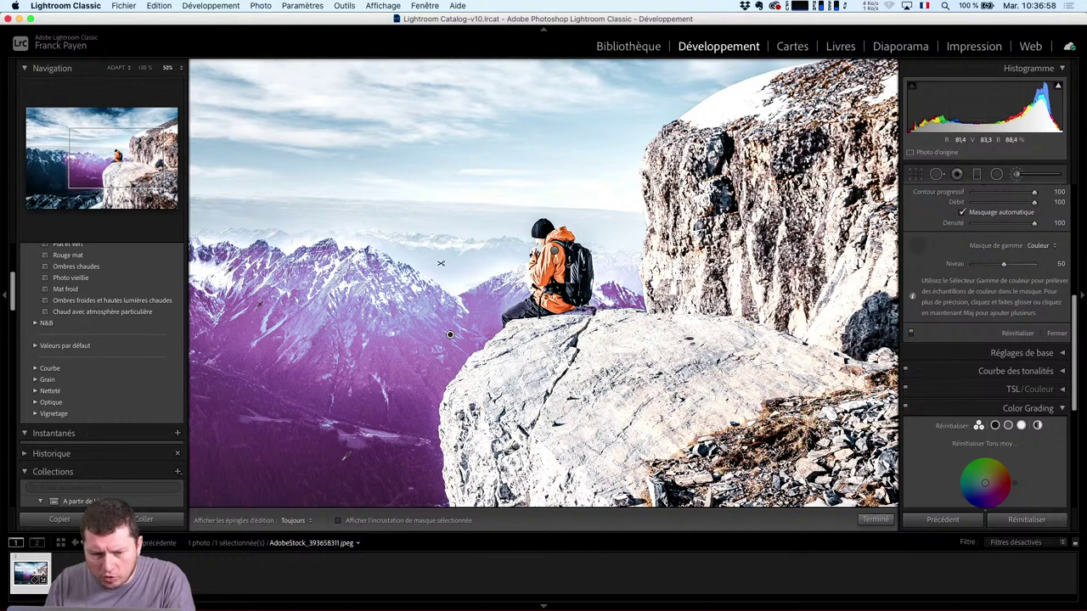
alt+click(440, 264)
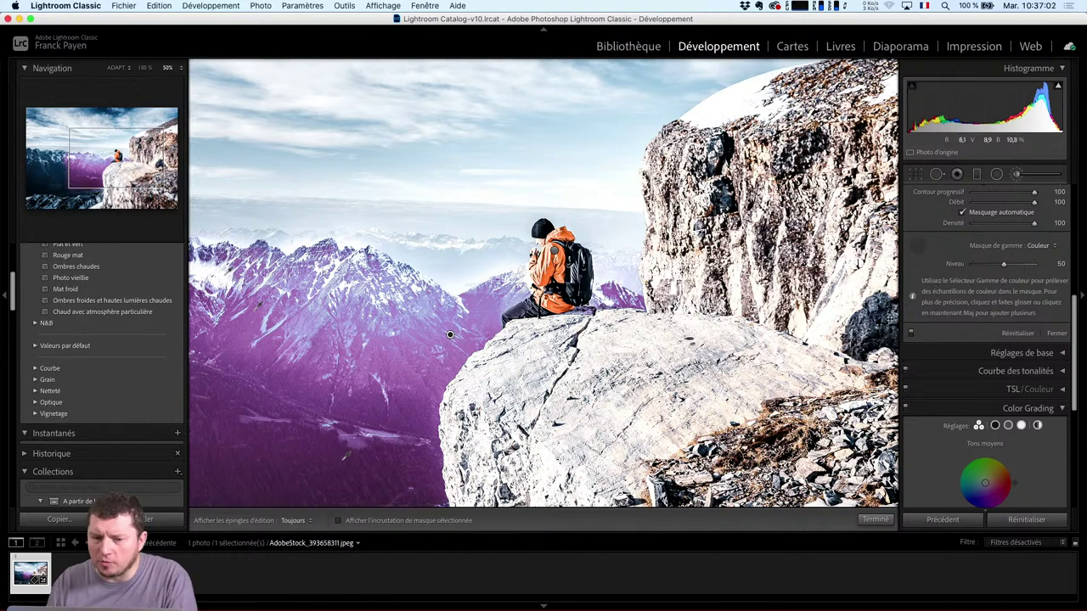
Raise the mountain mask's exposure to 4,00 and add colour samples from the mid slope and the lower valley
scroll(1044, 255, up, 5)
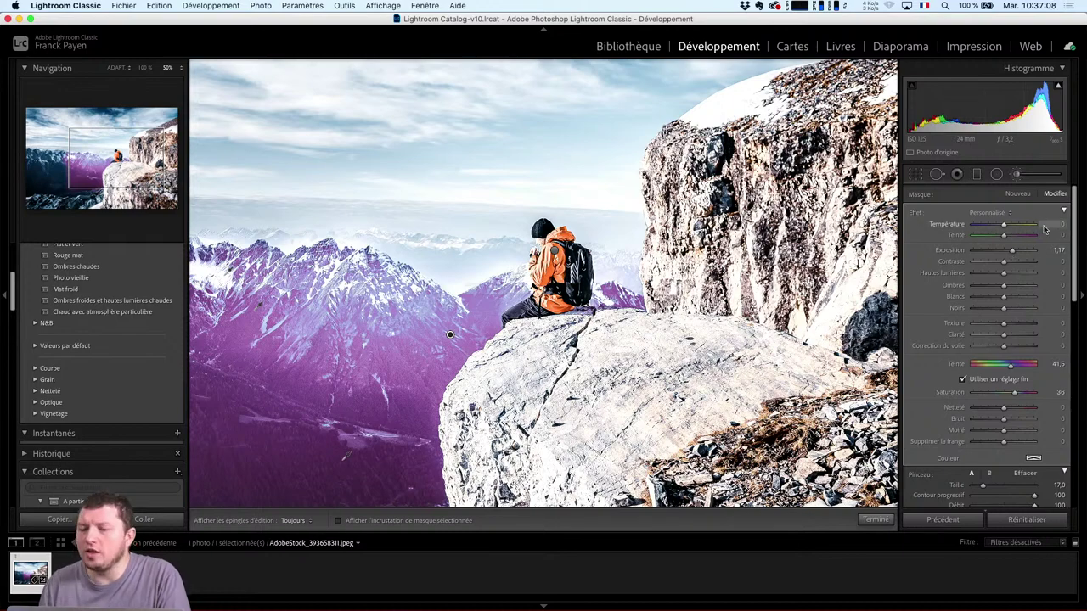
mouse_move(1024, 250)
mouse_down()
mouse_move(1011, 253)
mouse_move(1037, 251)
mouse_up()
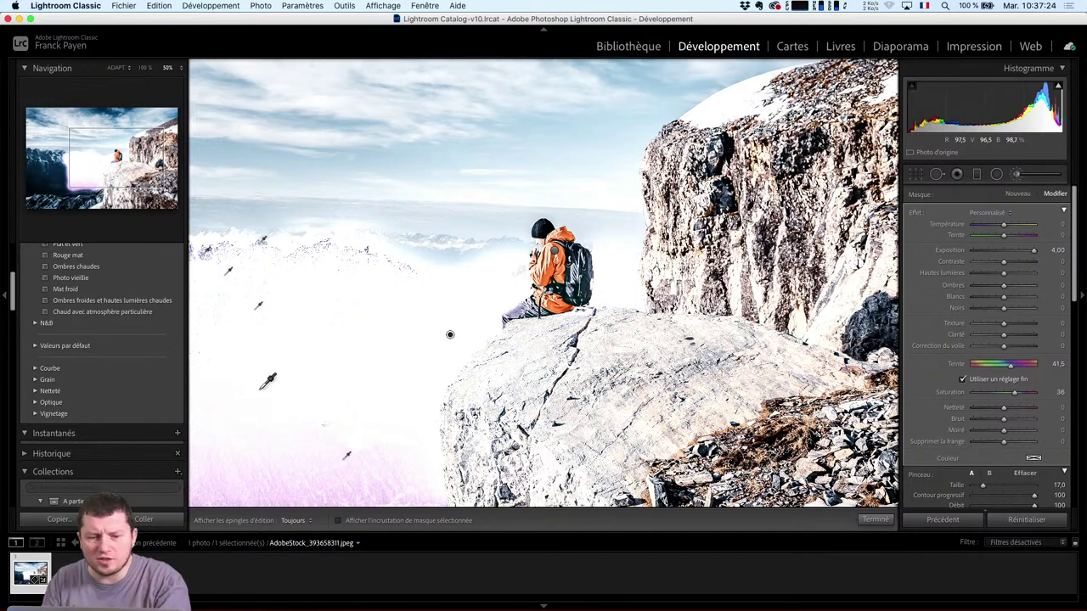
shift+click(320, 318)
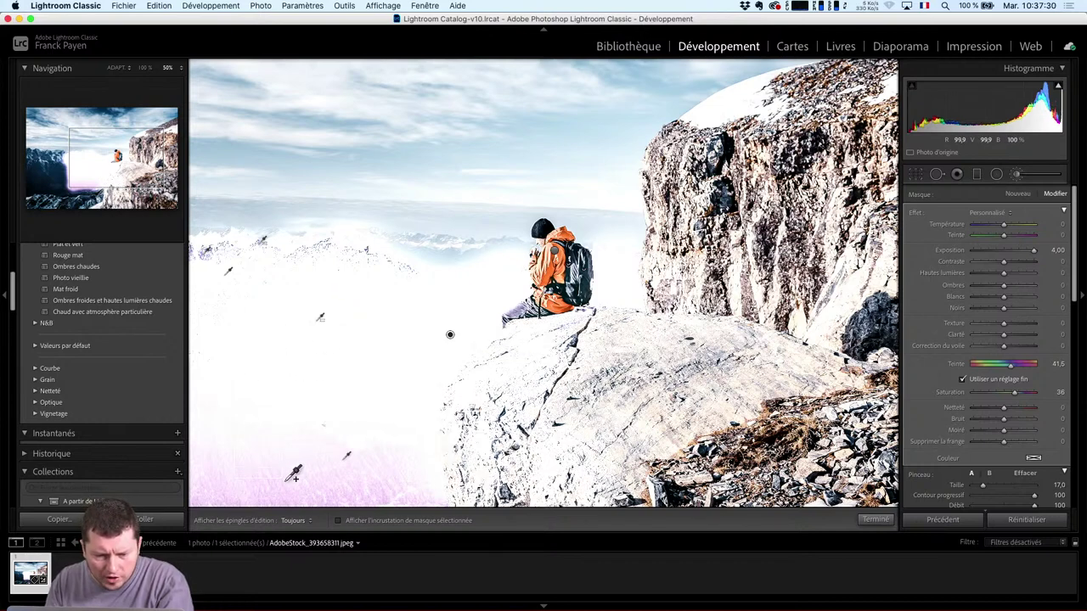
shift+click(260, 406)
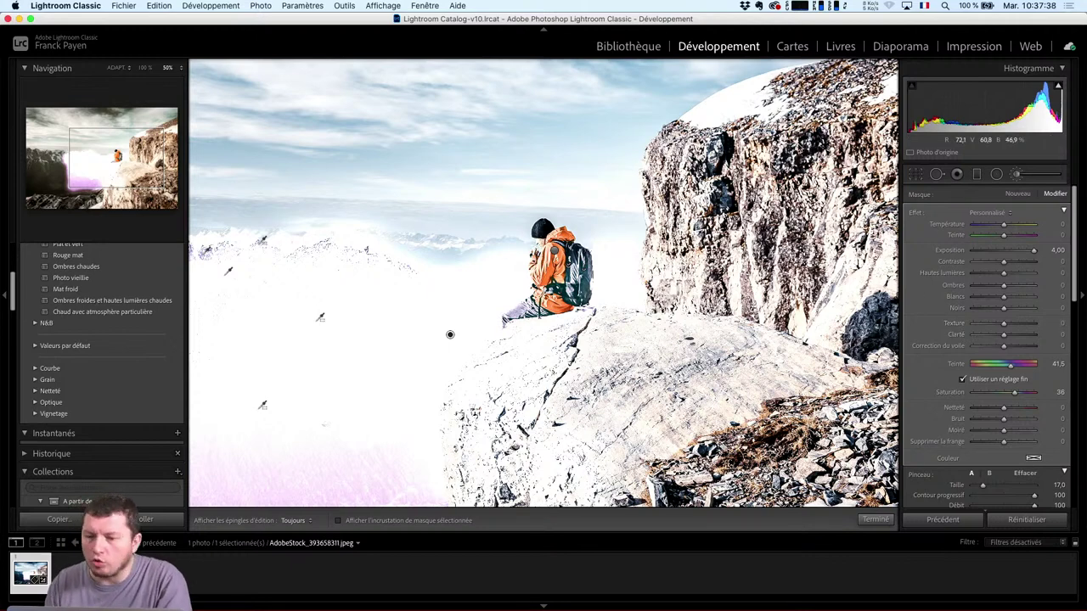
click(1018, 175)
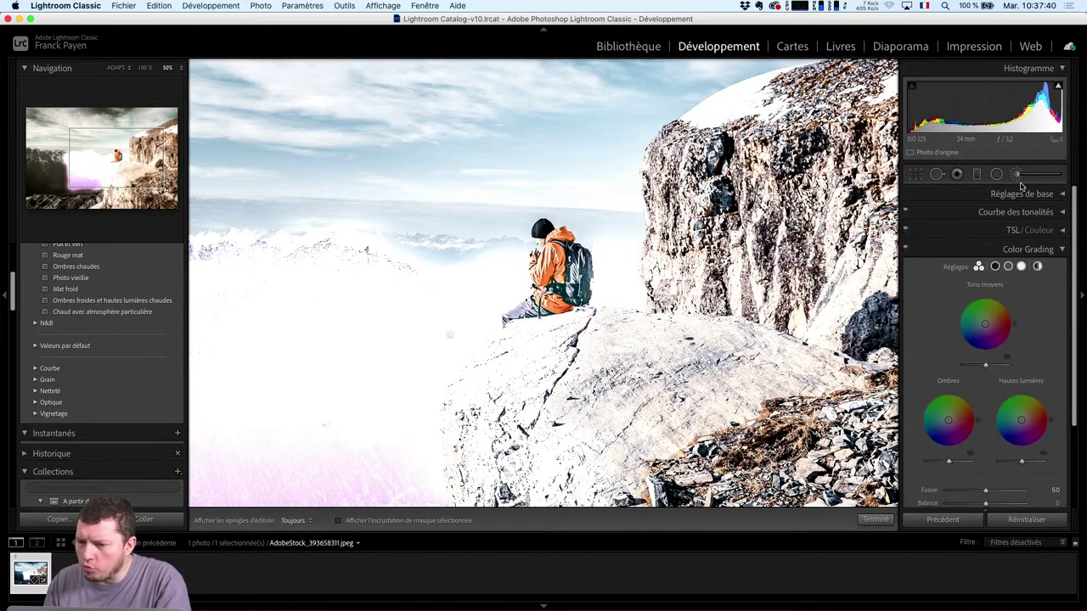
click(1019, 175)
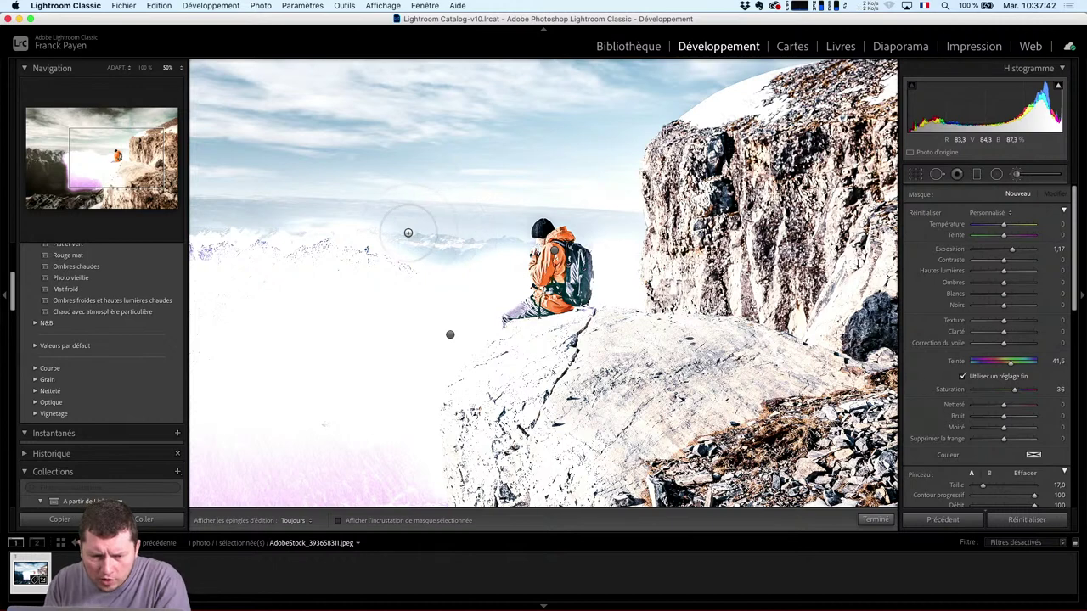
key(h)
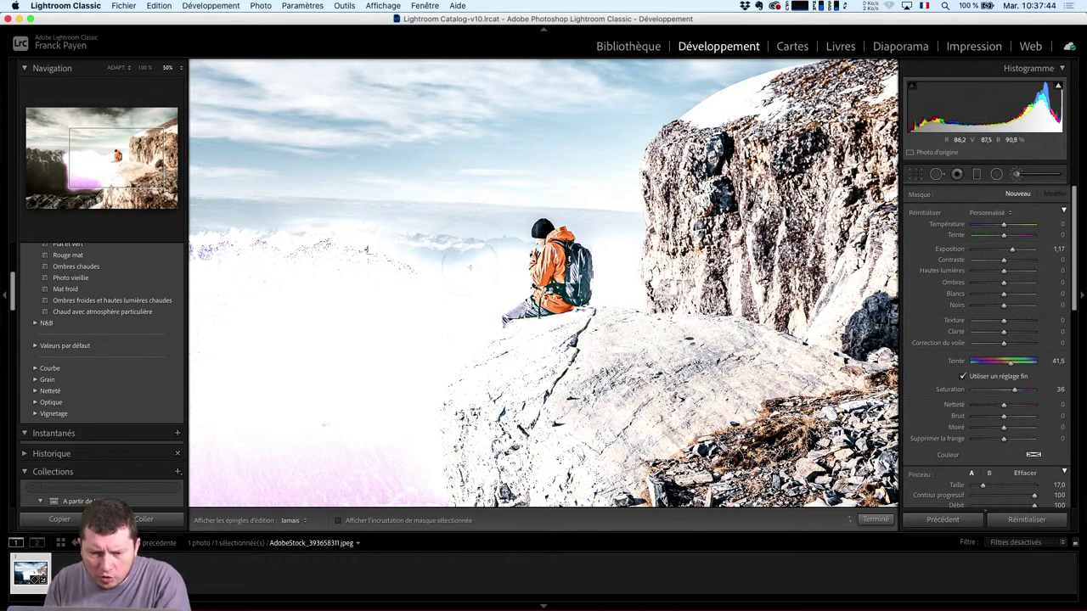
drag(408, 243, 518, 234)
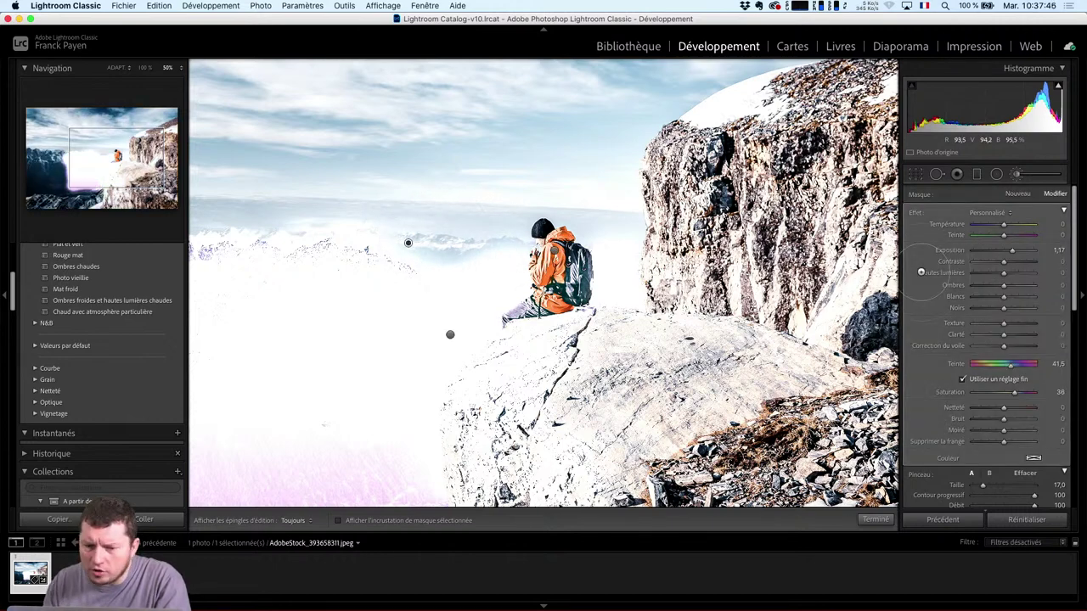
key(super+z)
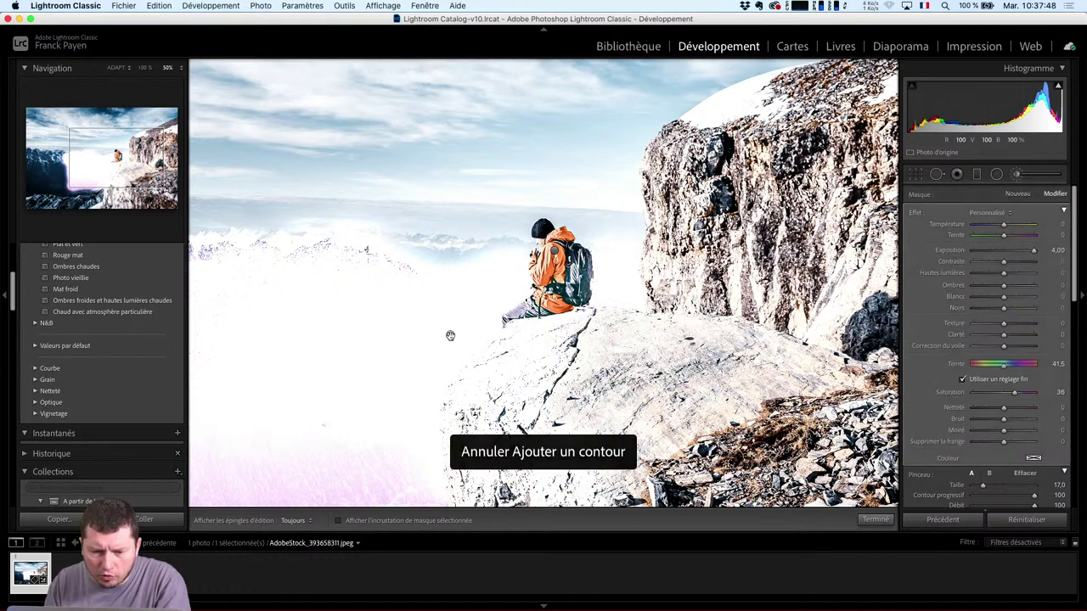
Erase the mountain mask from the distant mountains and hazy sky along the top of the ridge
key(h)
mouse_move(462, 270)
mouse_down()
mouse_move(520, 244)
mouse_move(447, 275)
mouse_move(344, 232)
mouse_move(286, 244)
mouse_move(227, 229)
mouse_move(241, 233)
mouse_move(183, 247)
mouse_up()
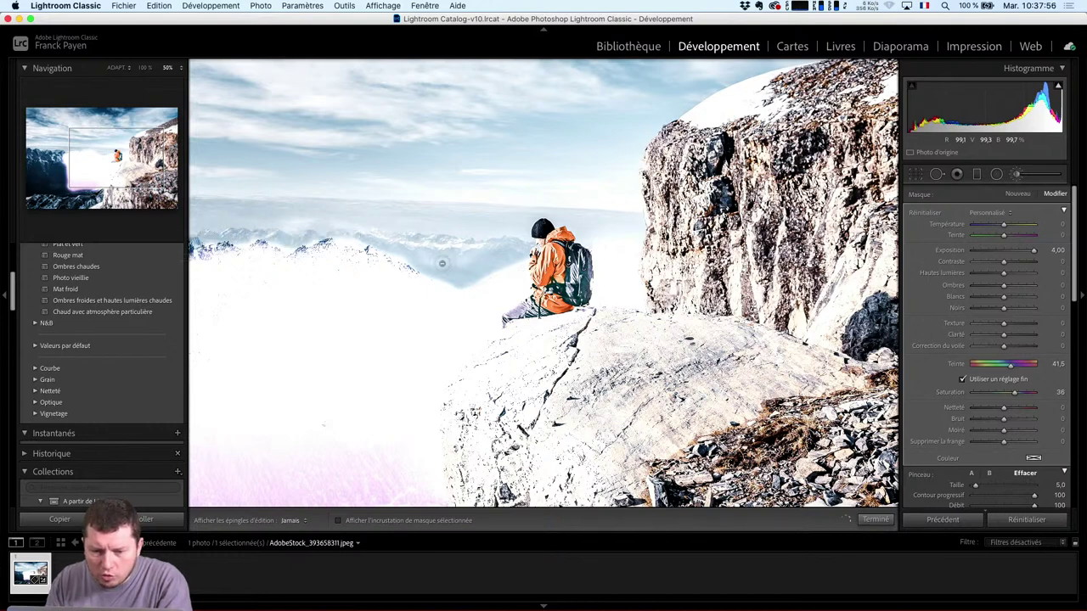
key(h)
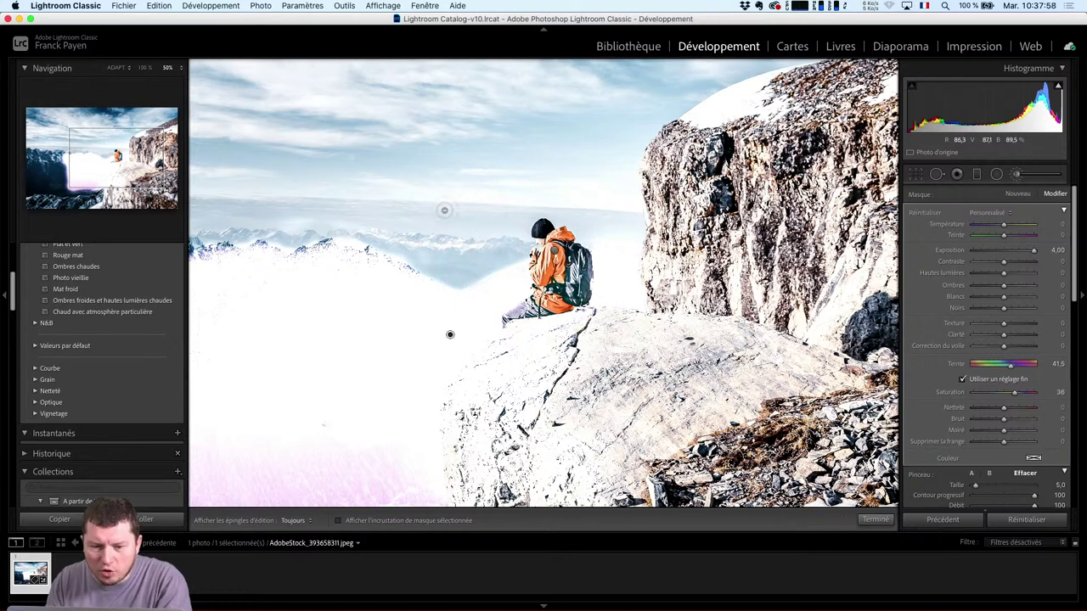
drag(445, 209, 458, 213)
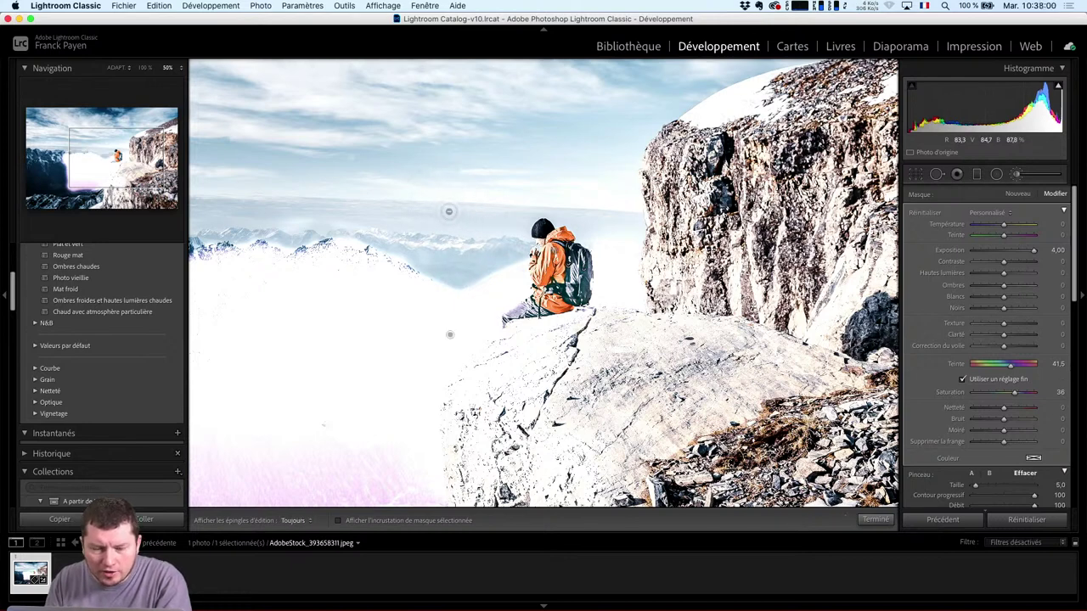
right_click(449, 211)
key(Escape)
scroll(1025, 451, down, 2)
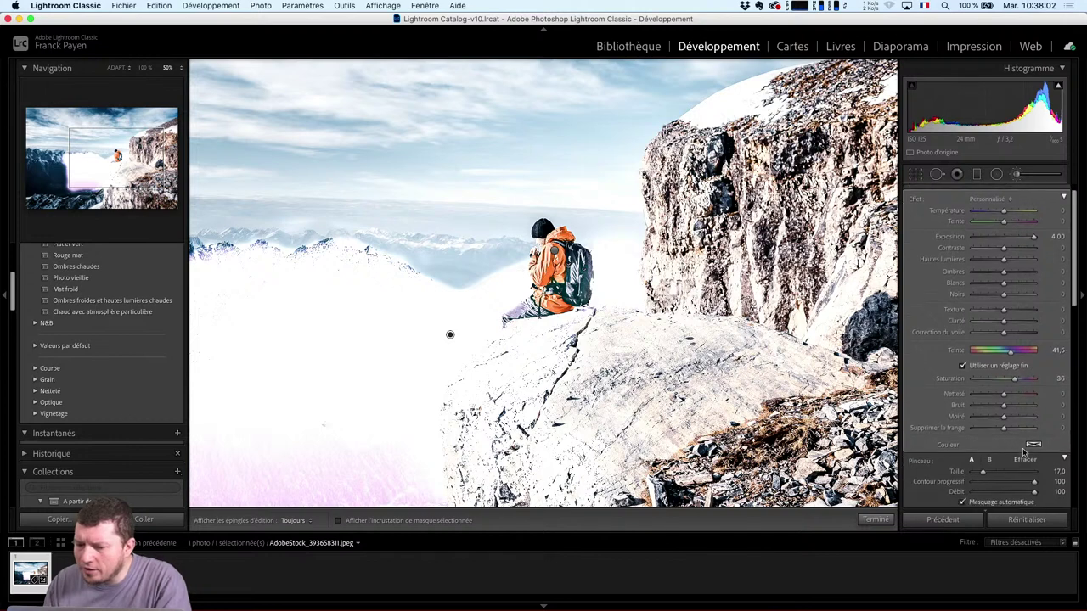
Erase the mountain mask along the upper ridge with a size 22,9 eraser, with automatic masking off
scroll(1024, 451, down, 1)
click(1015, 444)
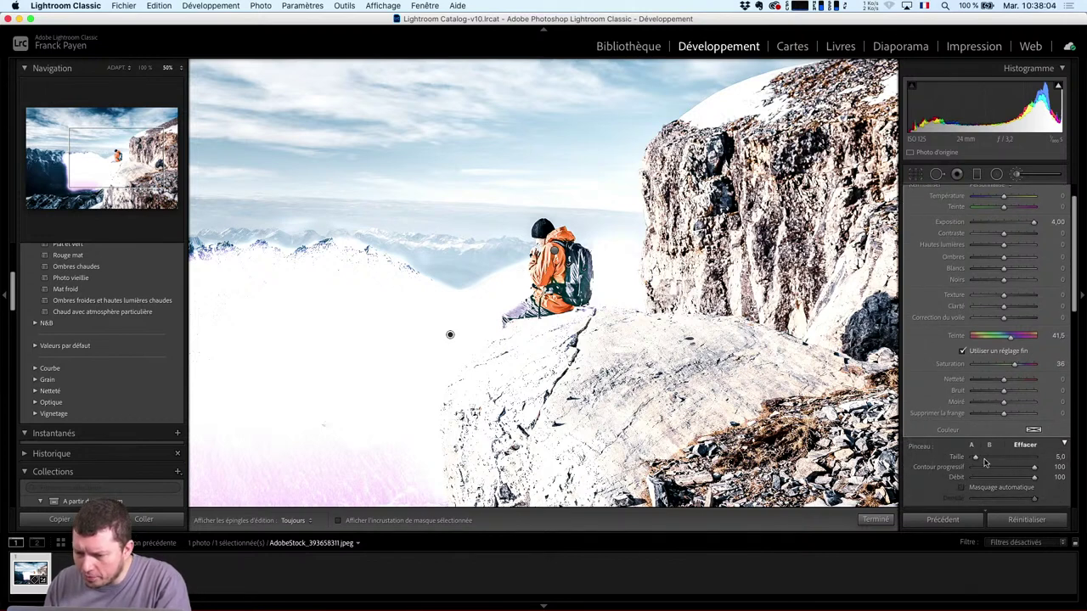
drag(976, 457, 987, 457)
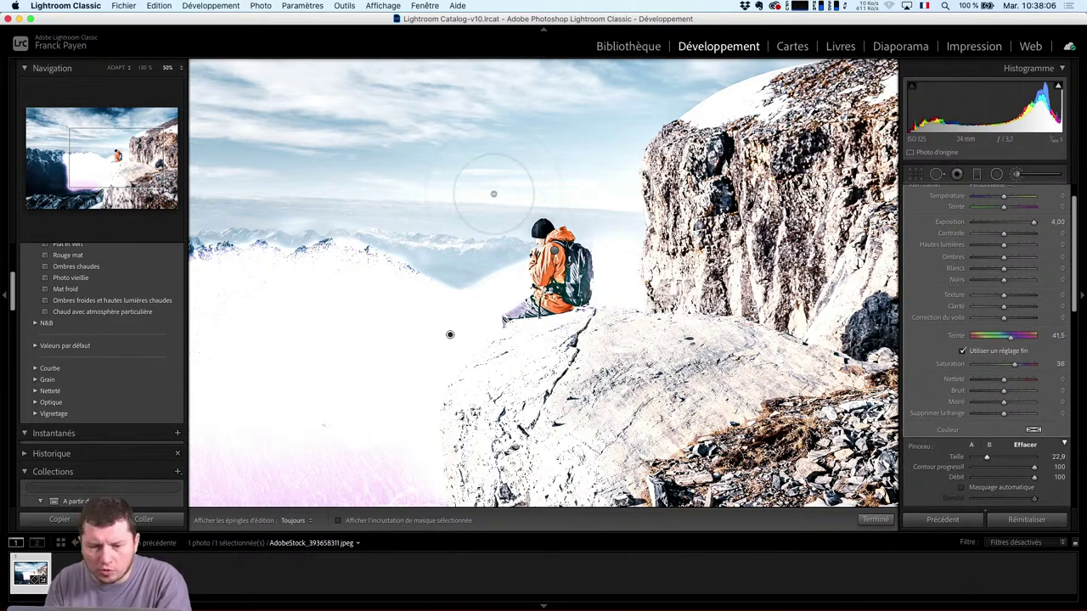
mouse_move(493, 194)
mouse_down()
mouse_move(473, 239)
mouse_move(486, 239)
mouse_move(492, 230)
mouse_move(422, 234)
mouse_move(381, 207)
mouse_move(162, 212)
mouse_move(336, 206)
mouse_move(334, 190)
mouse_move(444, 226)
mouse_up()
Repaint the mountain mask just below the ridge with the size 17,0 brush, using automatic masking
key(h)
key(h)
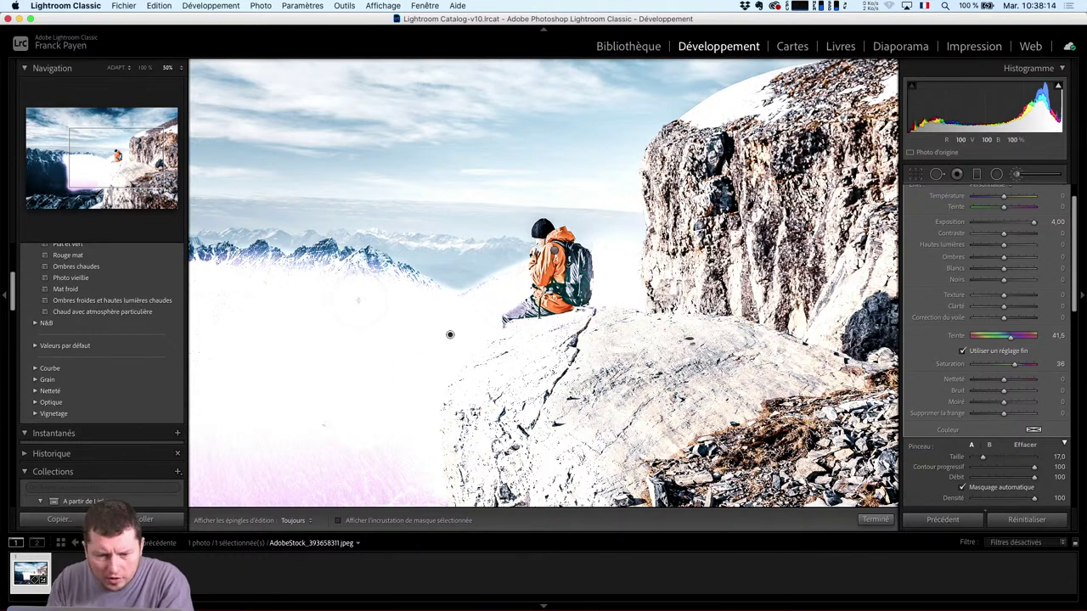
mouse_move(399, 270)
mouse_down()
mouse_move(280, 255)
mouse_move(230, 291)
mouse_move(255, 255)
mouse_move(212, 255)
mouse_move(272, 306)
mouse_up()
key(h)
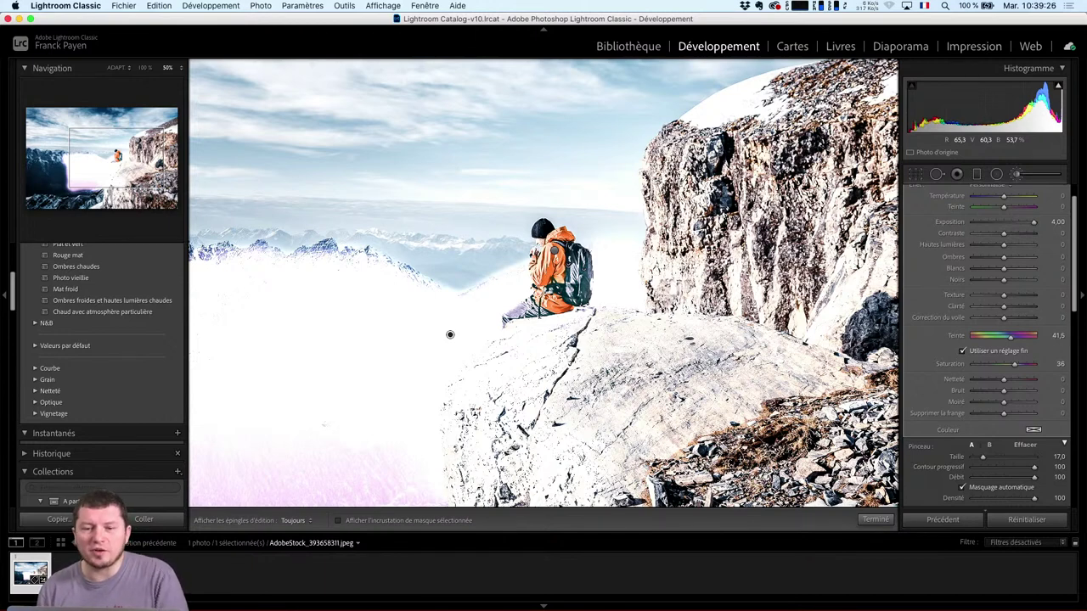
Switch to Adobe Lightroom and look through the insectes 17 and iDUG Mai 2019 albums for a sample photo
key(super+Tab)
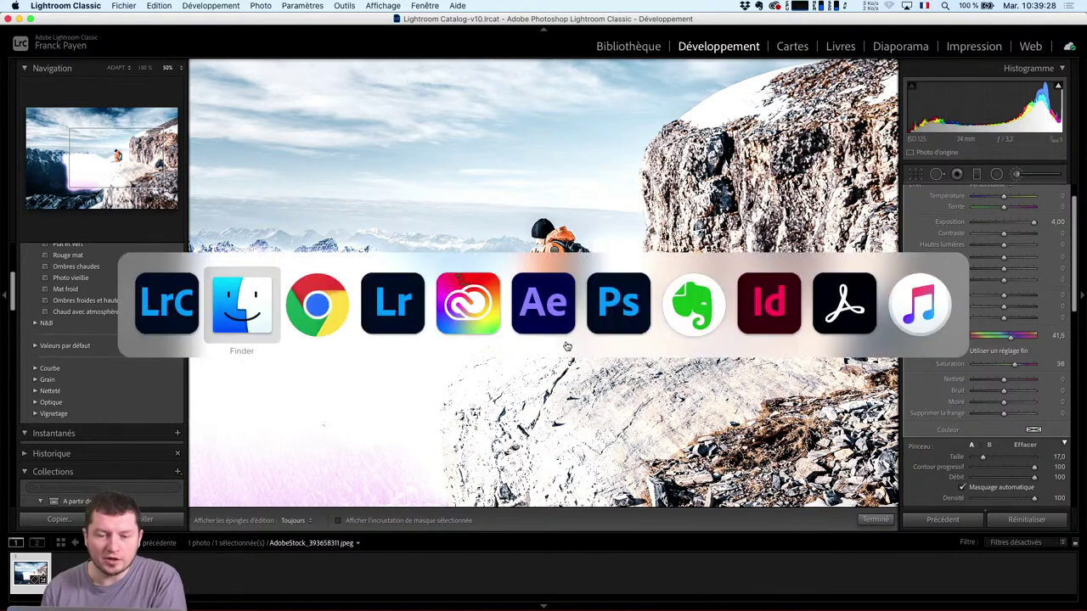
click(393, 304)
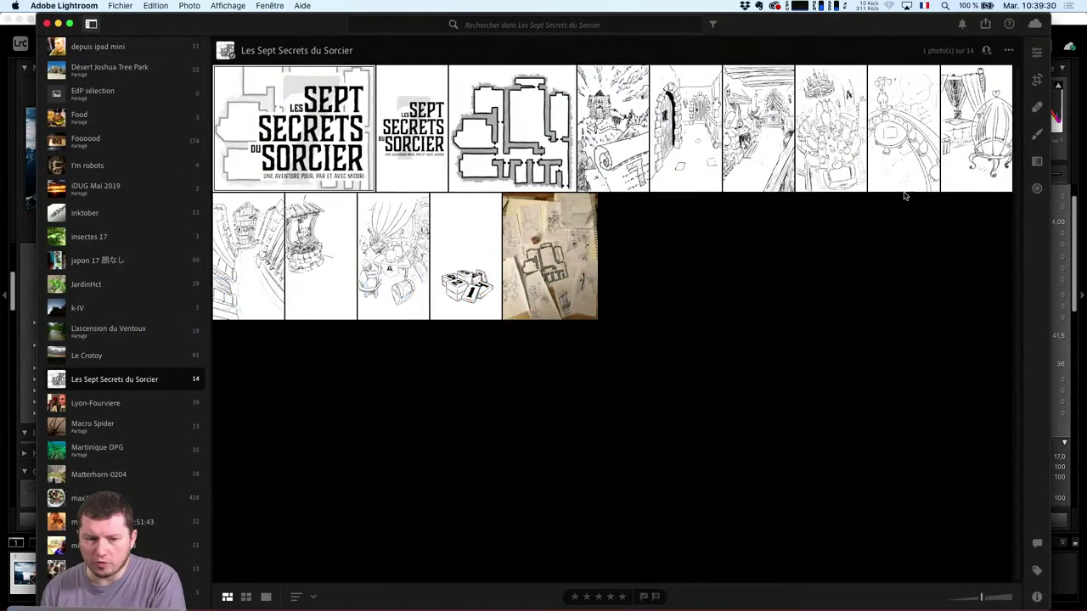
click(96, 239)
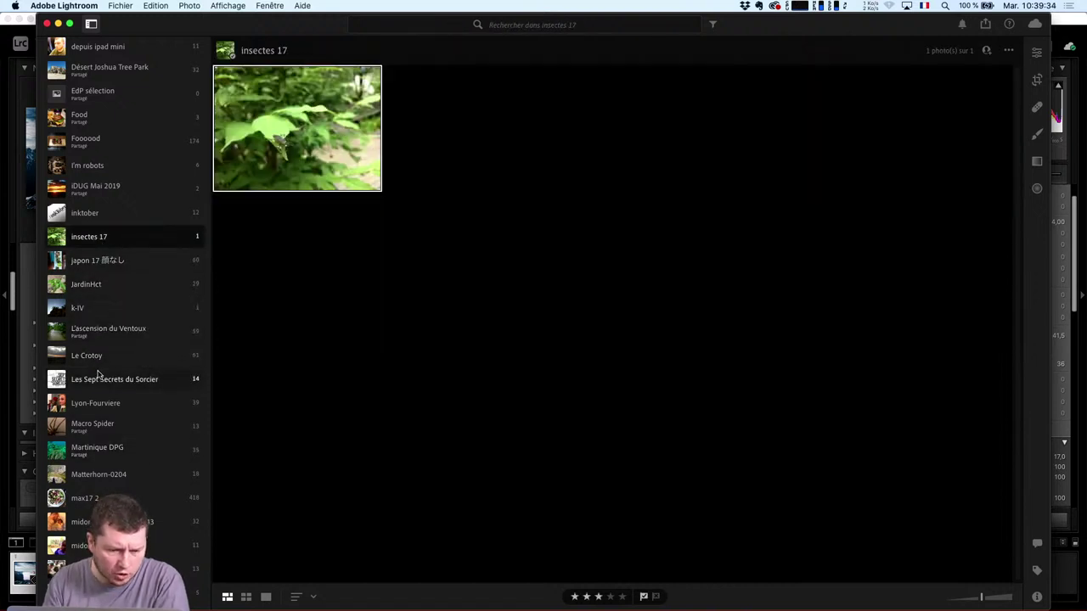
scroll(117, 451, down, 1)
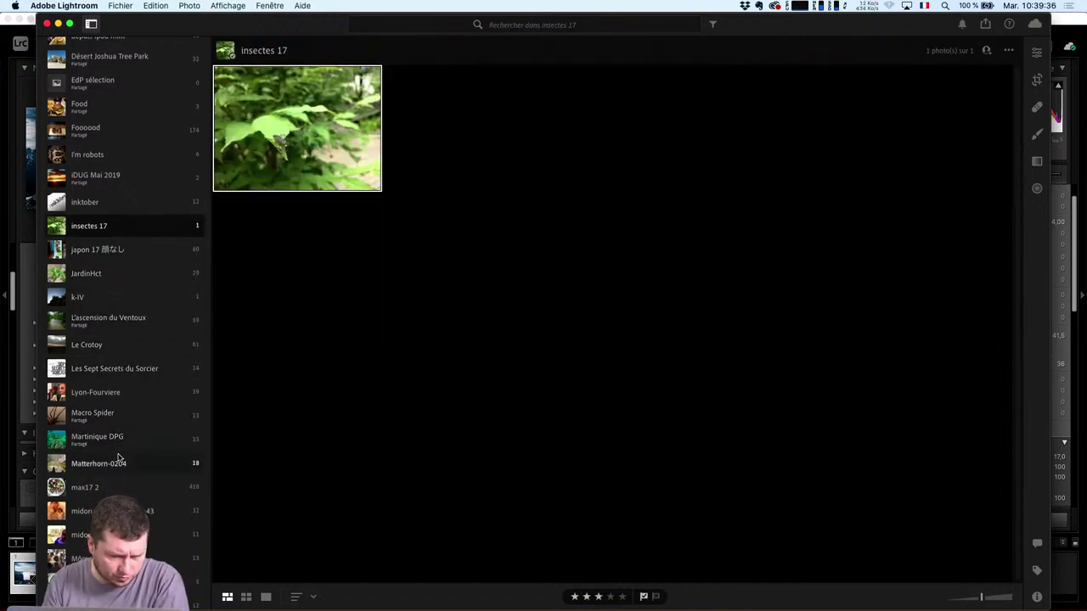
scroll(101, 262, up, 4)
scroll(101, 262, up, 2)
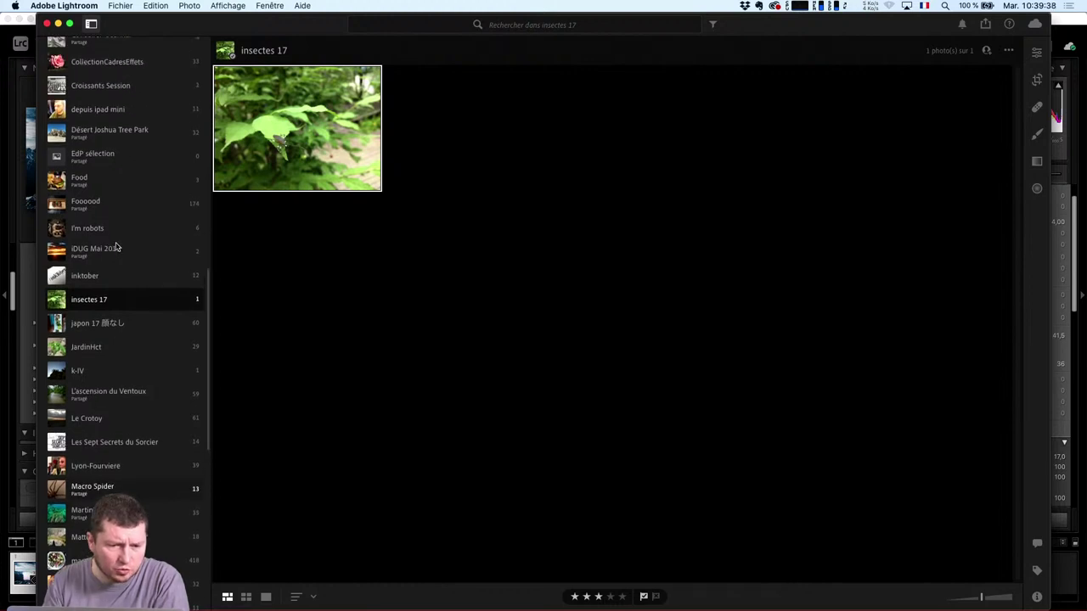
click(114, 250)
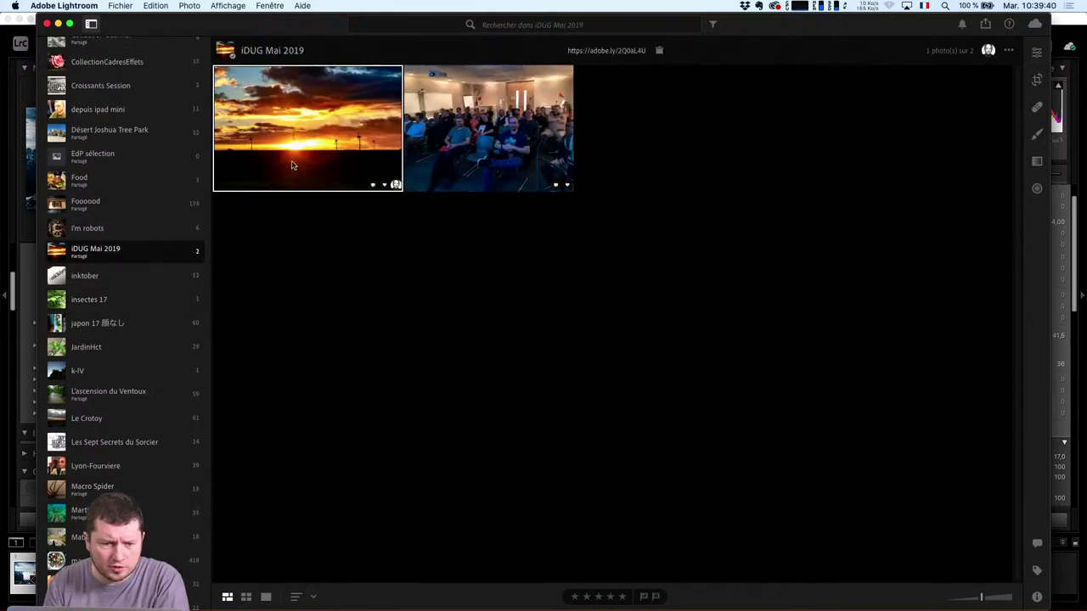
Open the first photo of the I'm robots album for editing and place the window beside Lightroom Classic's adjustment settings
click(101, 231)
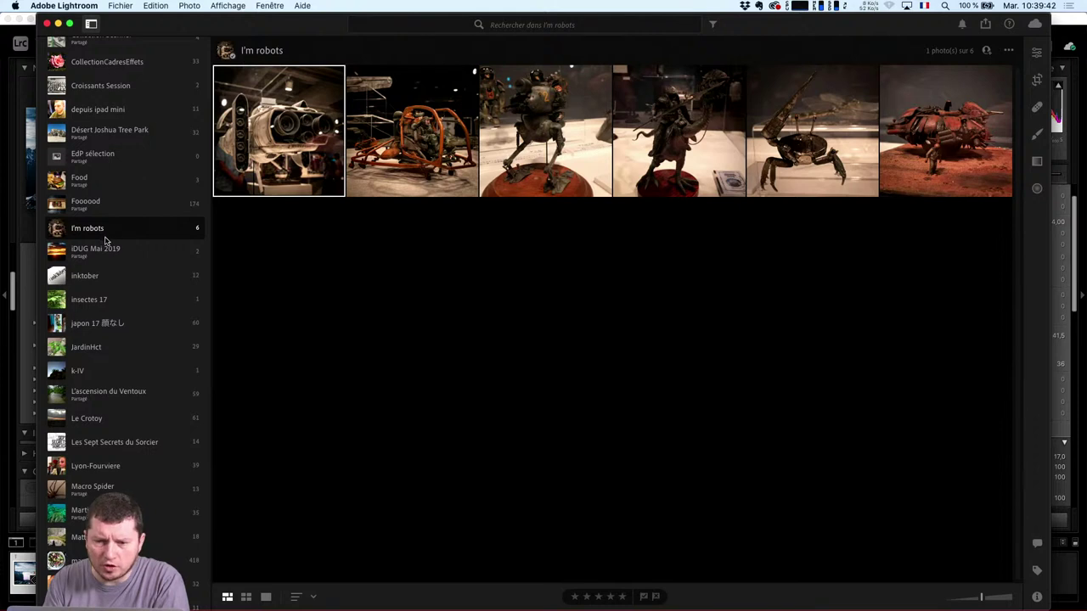
click(1037, 53)
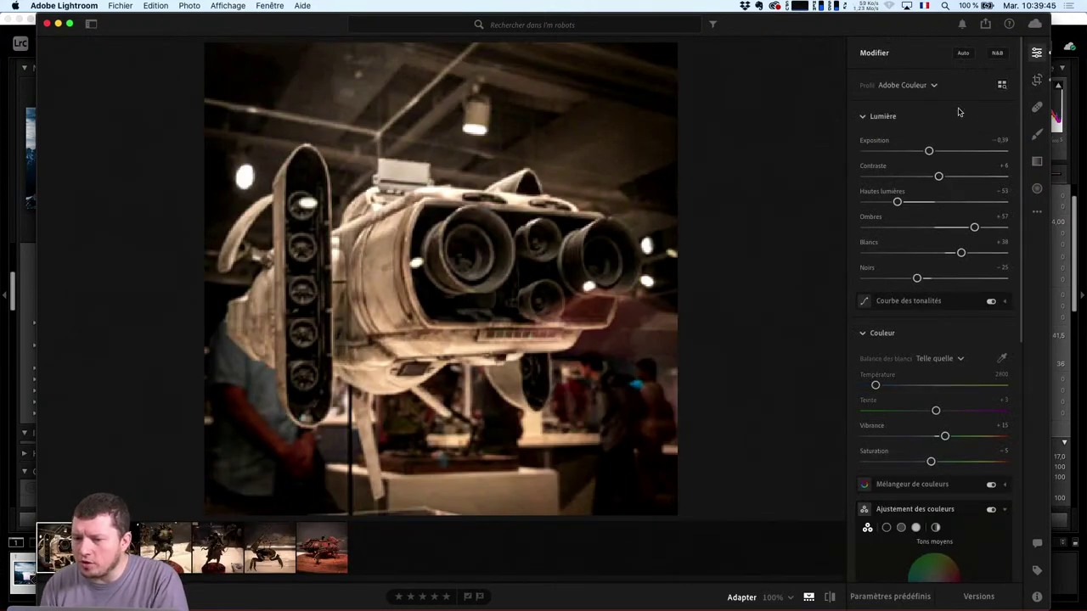
drag(922, 17, 734, 21)
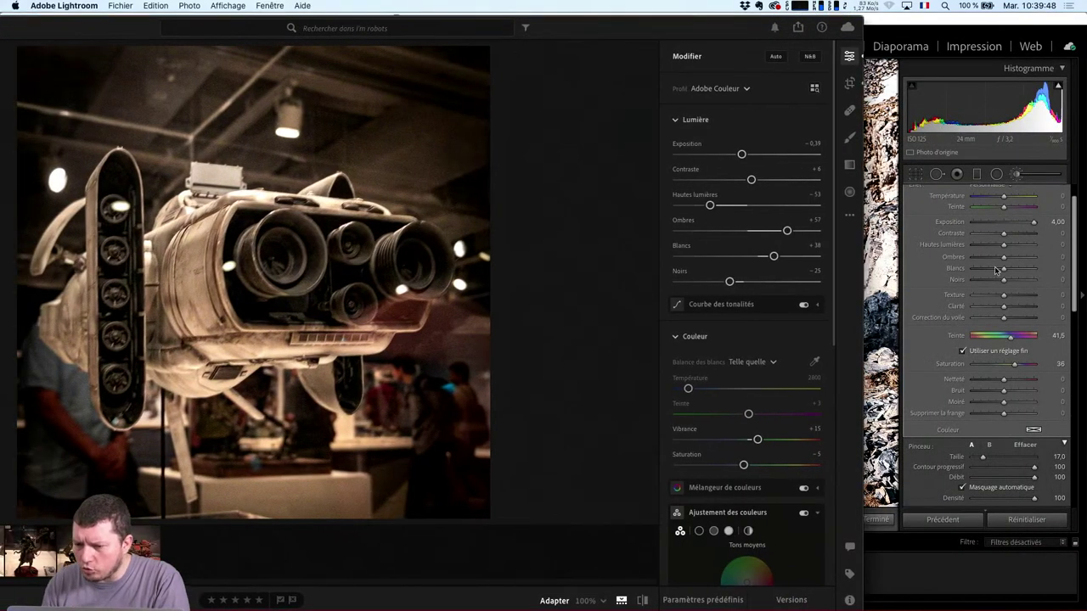
scroll(746, 381, down, 3)
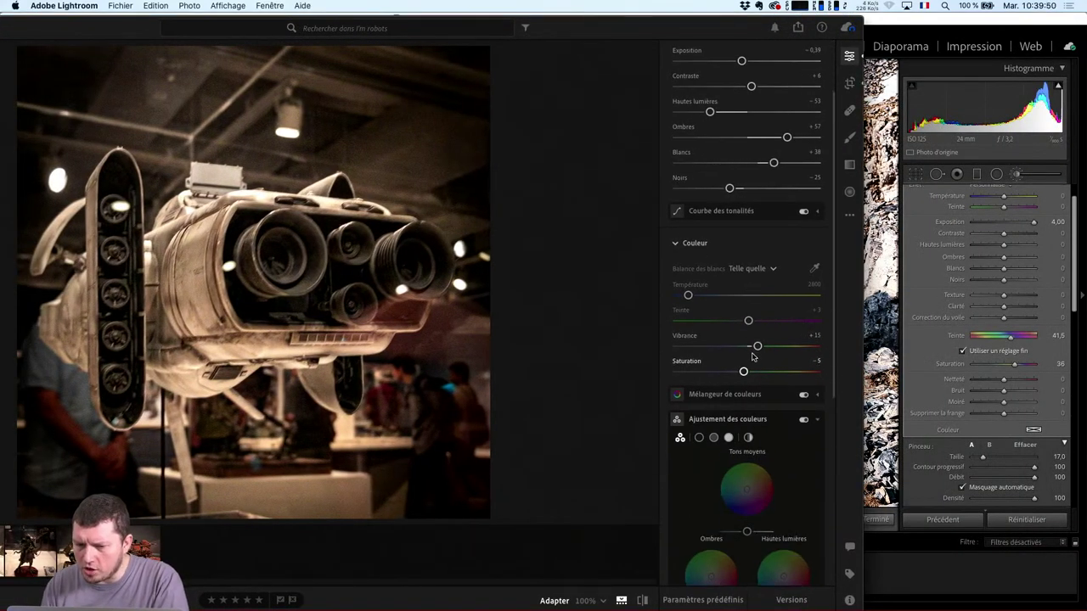
scroll(756, 360, up, 3)
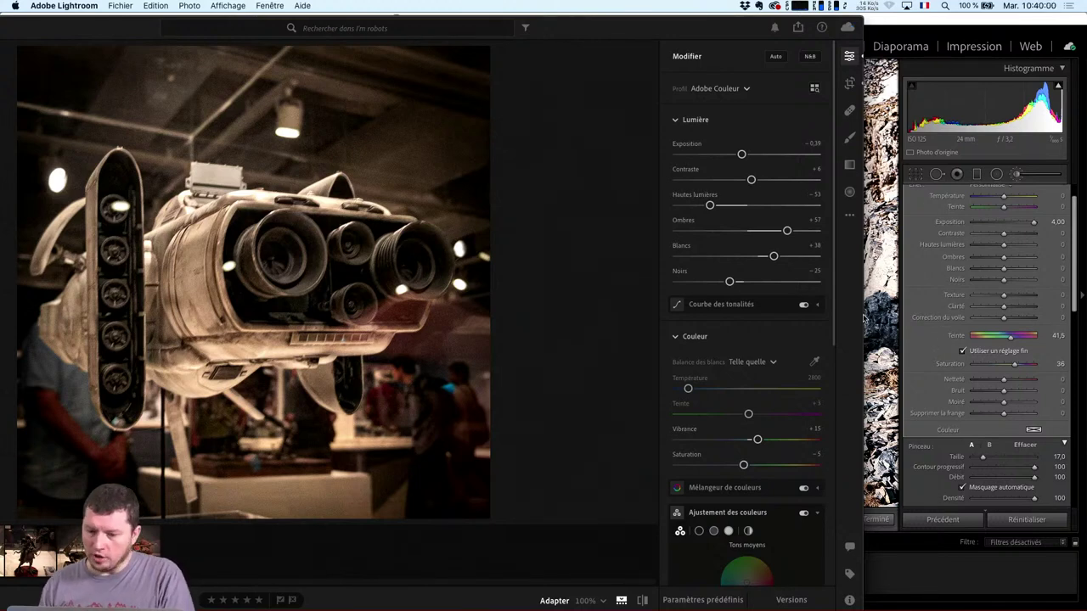
drag(833, 304, 836, 145)
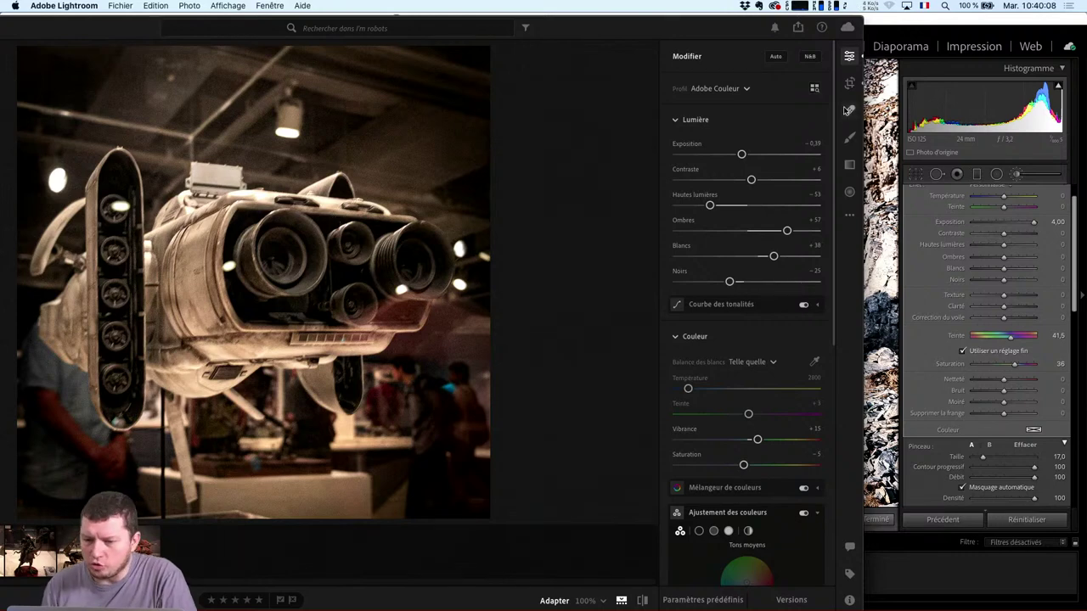
Place a brush adjustment on the background visitors beside the robot and set its saturation to -100
click(849, 138)
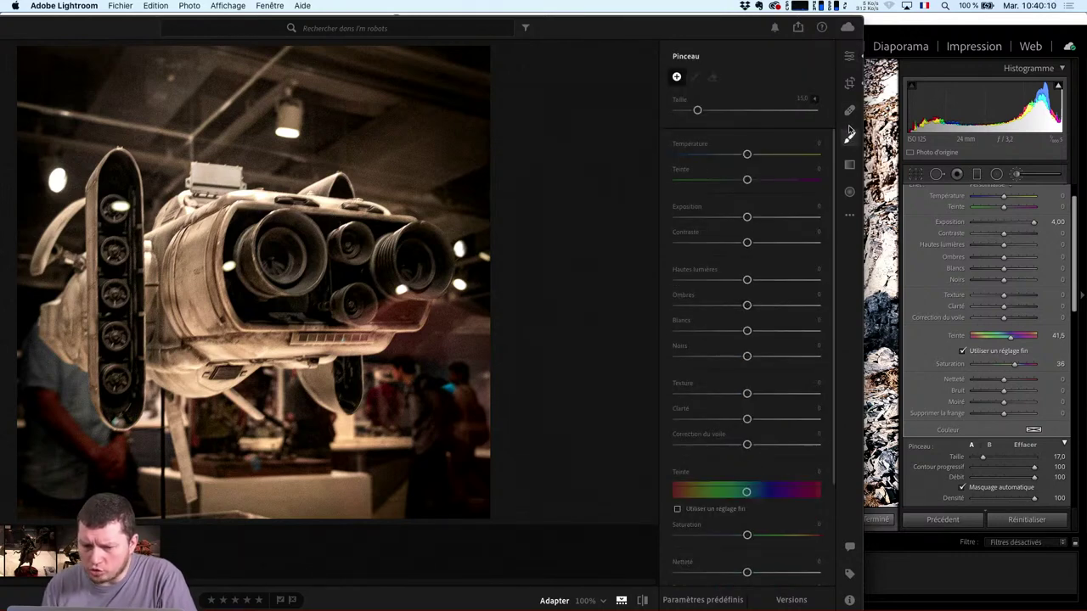
click(450, 388)
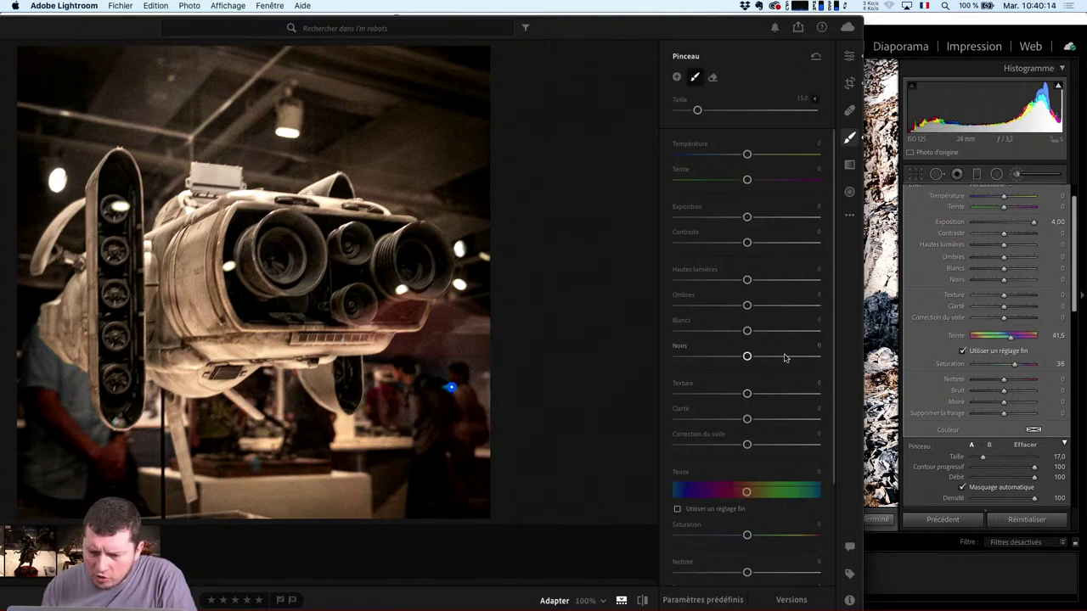
drag(748, 535, 657, 542)
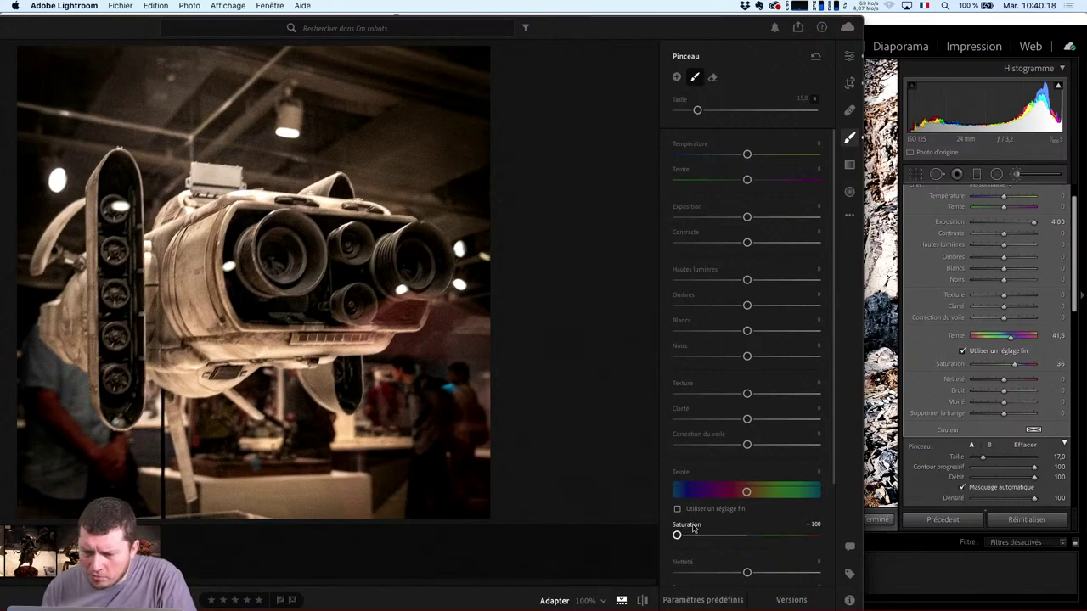
scroll(762, 536, down, 3)
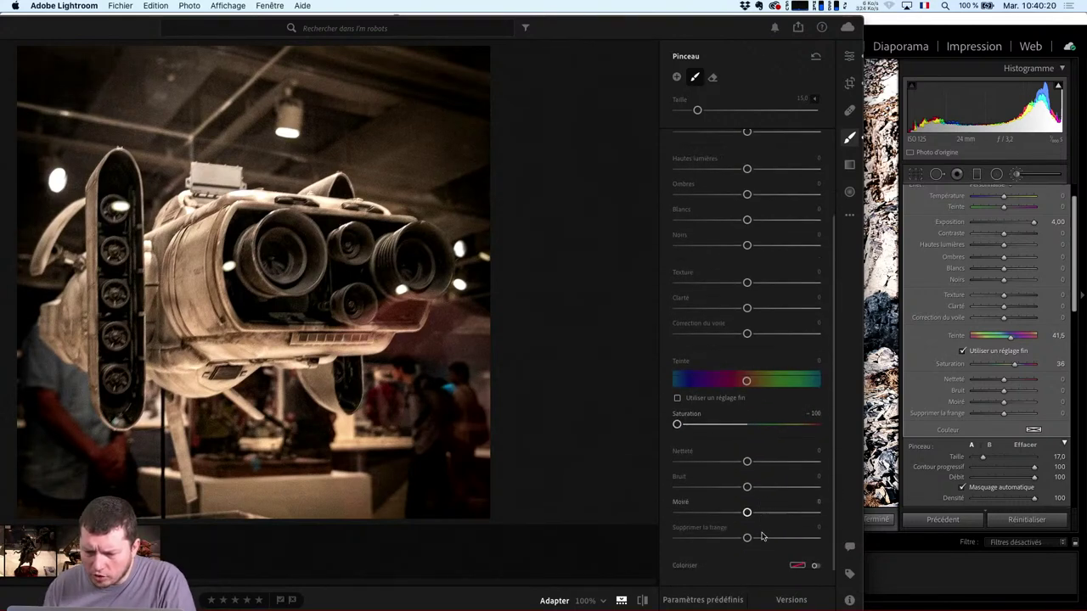
scroll(761, 536, down, 1)
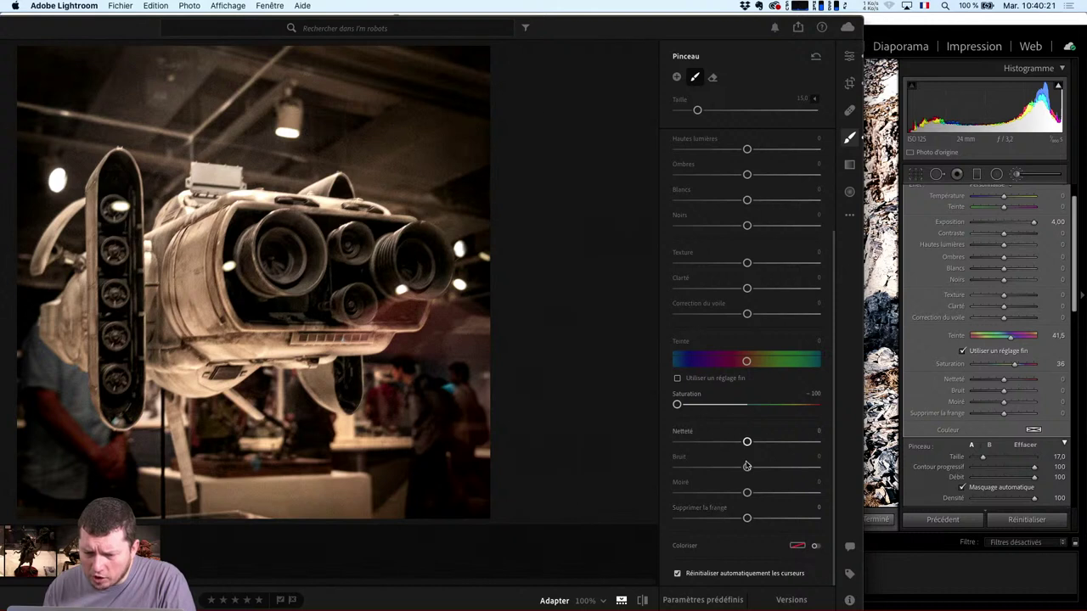
scroll(783, 297, up, 4)
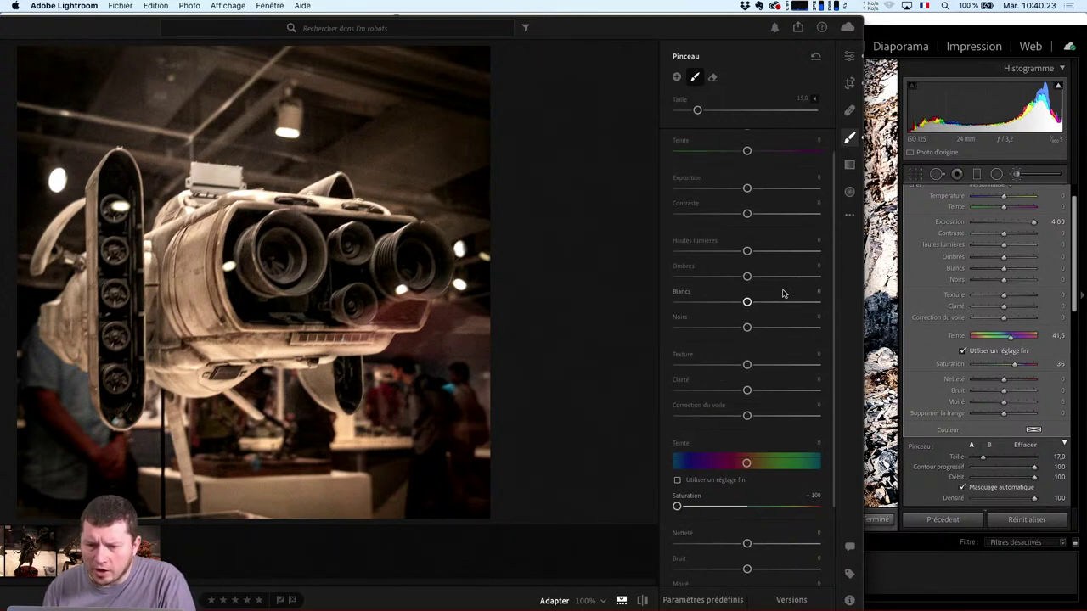
scroll(783, 294, up, 1)
Activate the eraser and set the brush adjustment's saturation to -79 and exposure to -2,40
click(713, 77)
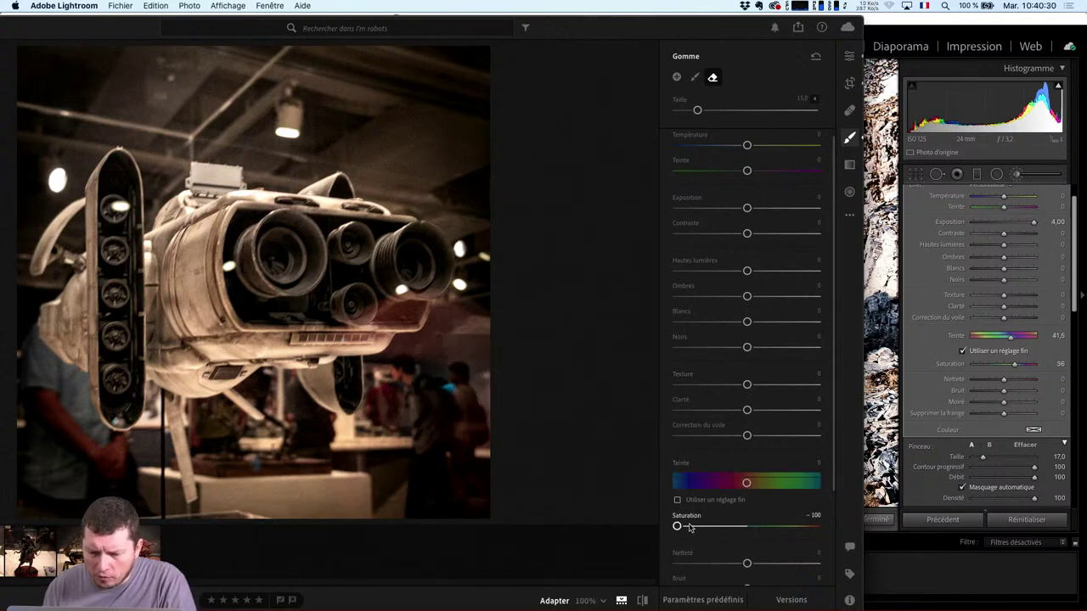
mouse_move(690, 528)
mouse_down()
mouse_move(719, 527)
mouse_move(691, 528)
mouse_up()
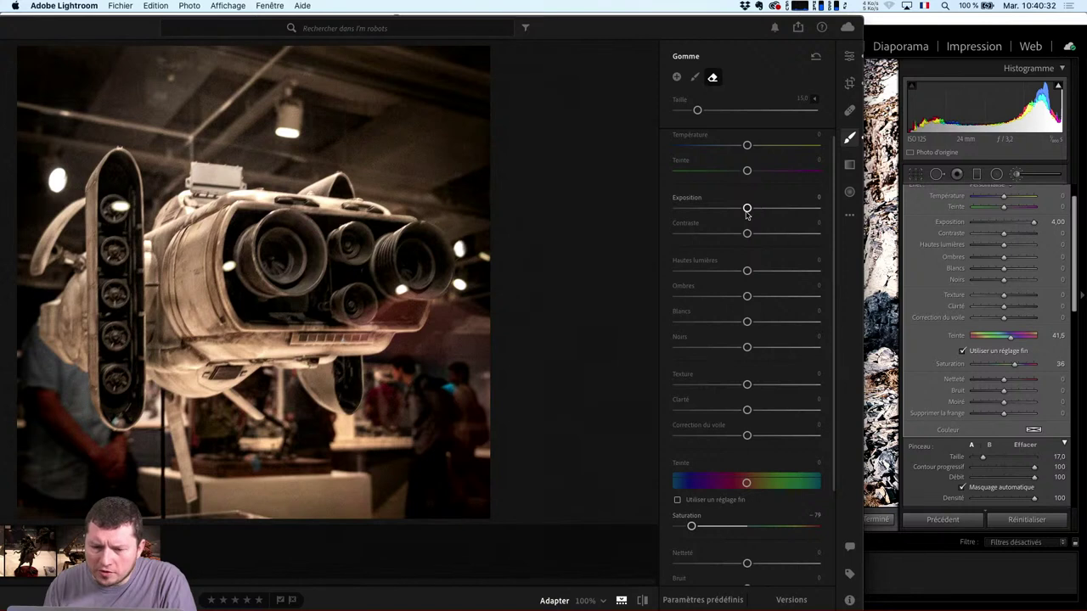
drag(747, 208, 705, 209)
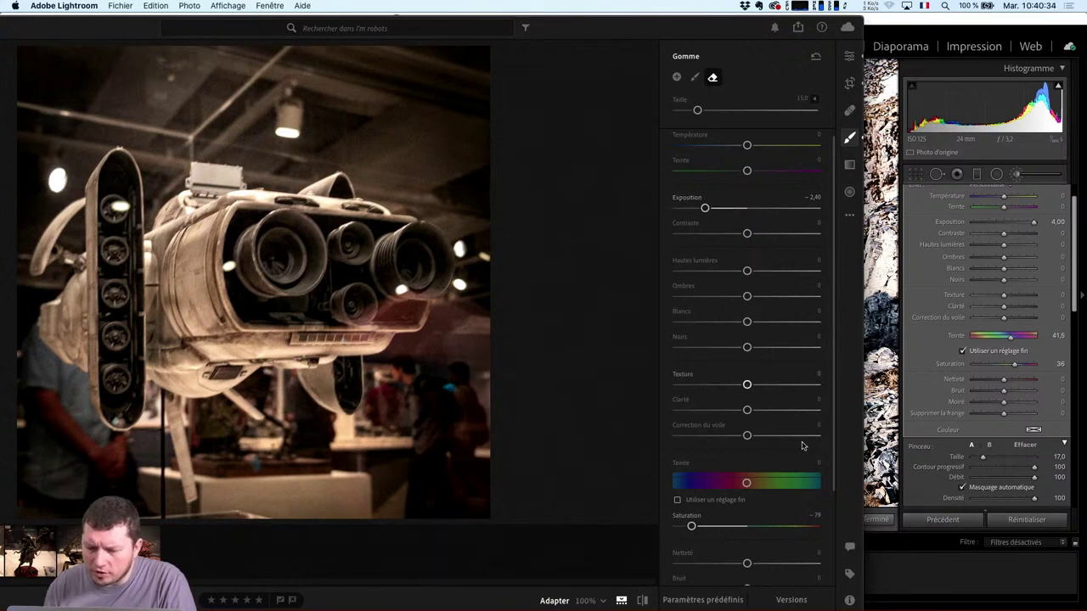
scroll(803, 446, down, 3)
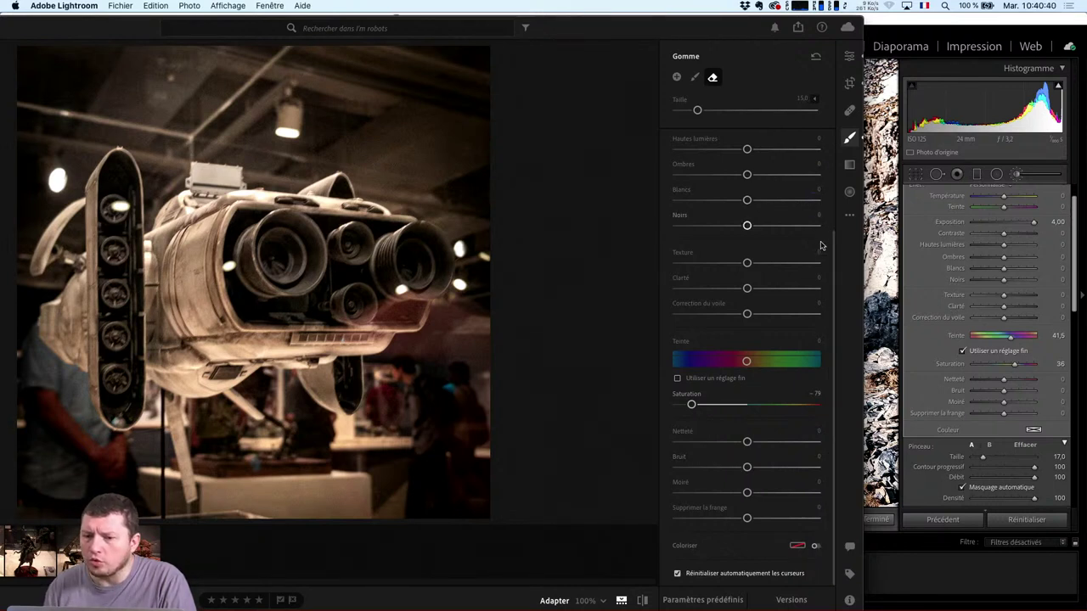
scroll(821, 245, up, 3)
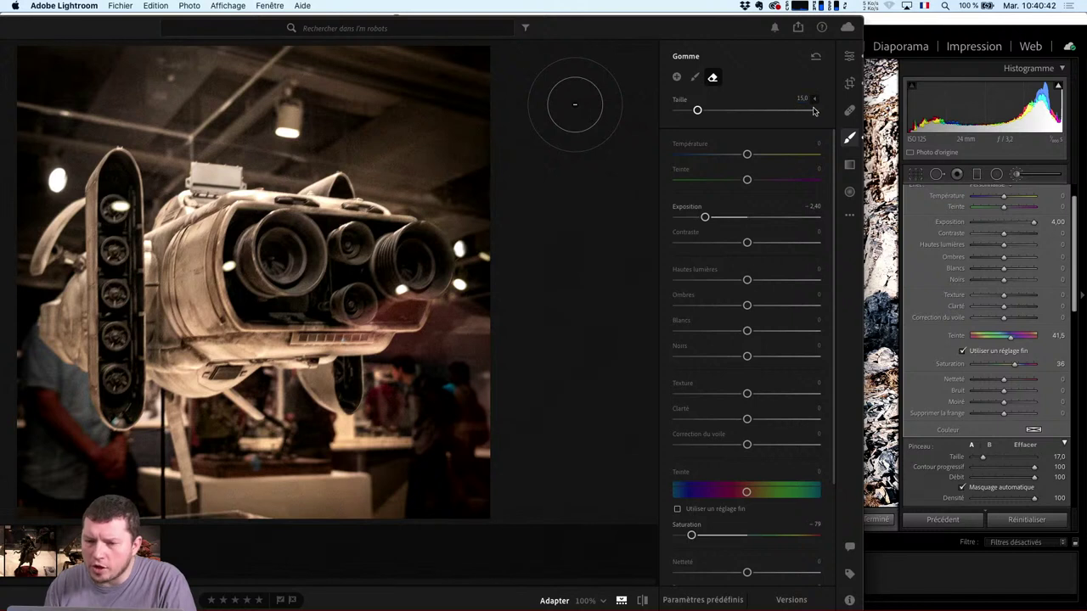
Show the eraser's advanced options, enable Masquage automatique and set Débit to 34
click(814, 100)
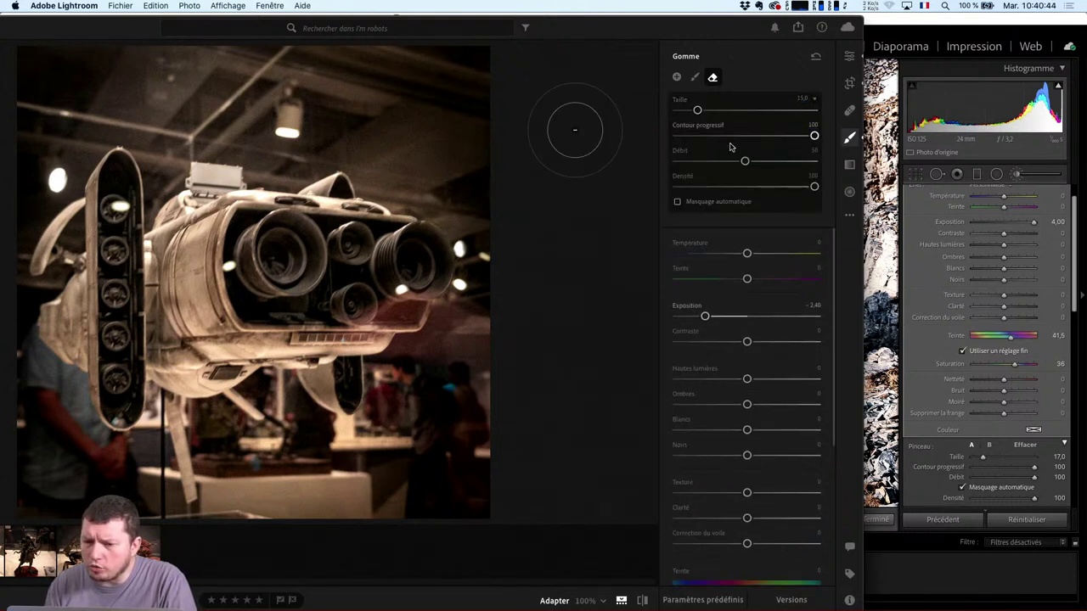
click(678, 205)
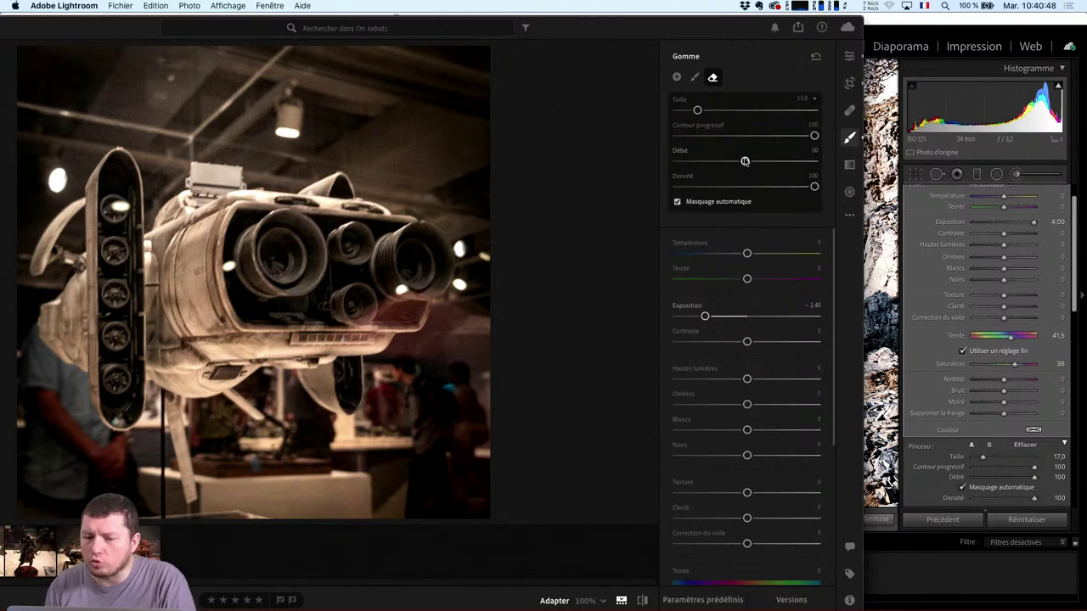
drag(744, 162, 723, 161)
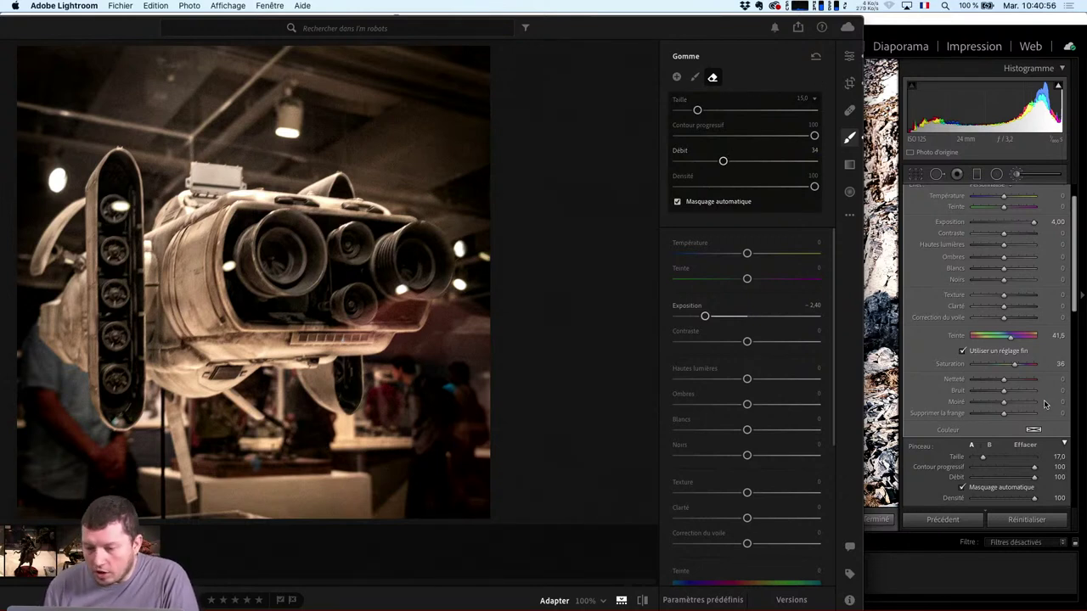
Compare the available local brush adjustments with Lightroom Classic's, including its Masque de gamme option
scroll(1044, 405, down, 3)
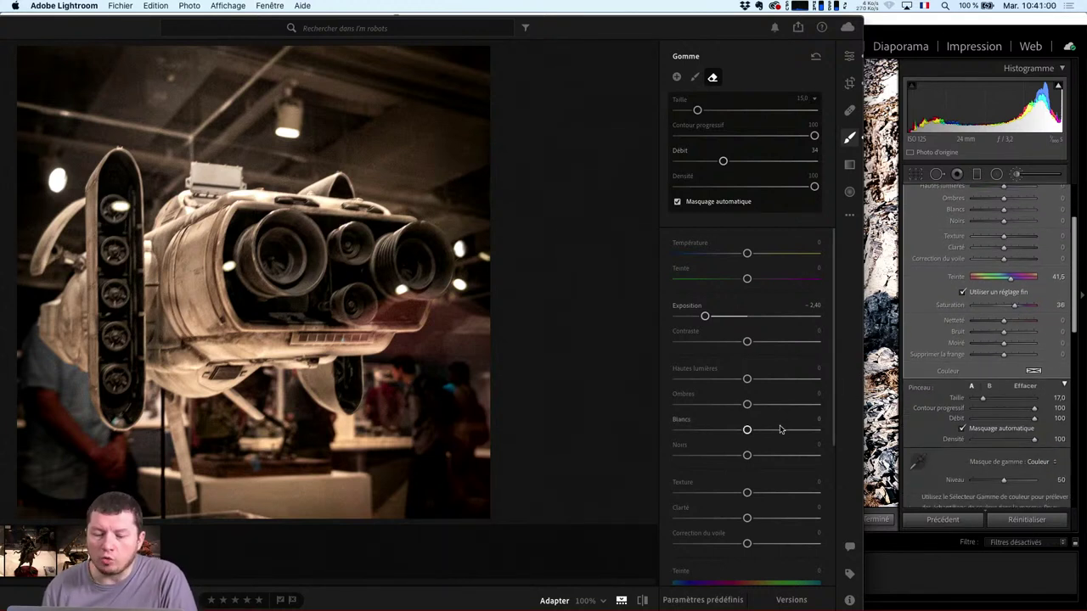
scroll(747, 417, down, 5)
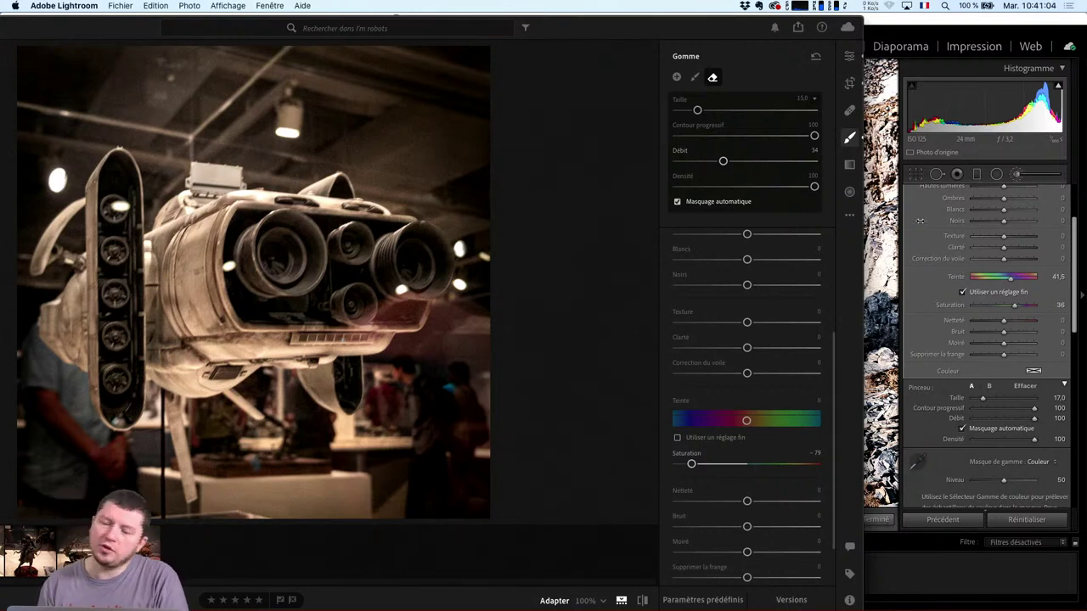
scroll(719, 368, down, 2)
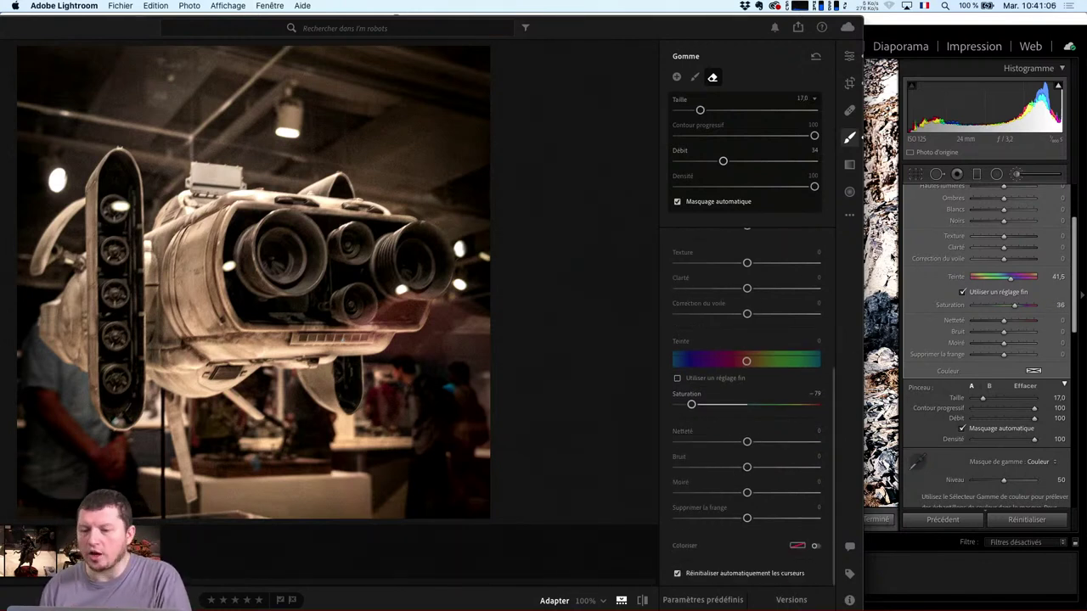
Switch to Lightroom Classic and reset the brush adjustment's exposure on the background mountains to 0,00
key(super+Tab)
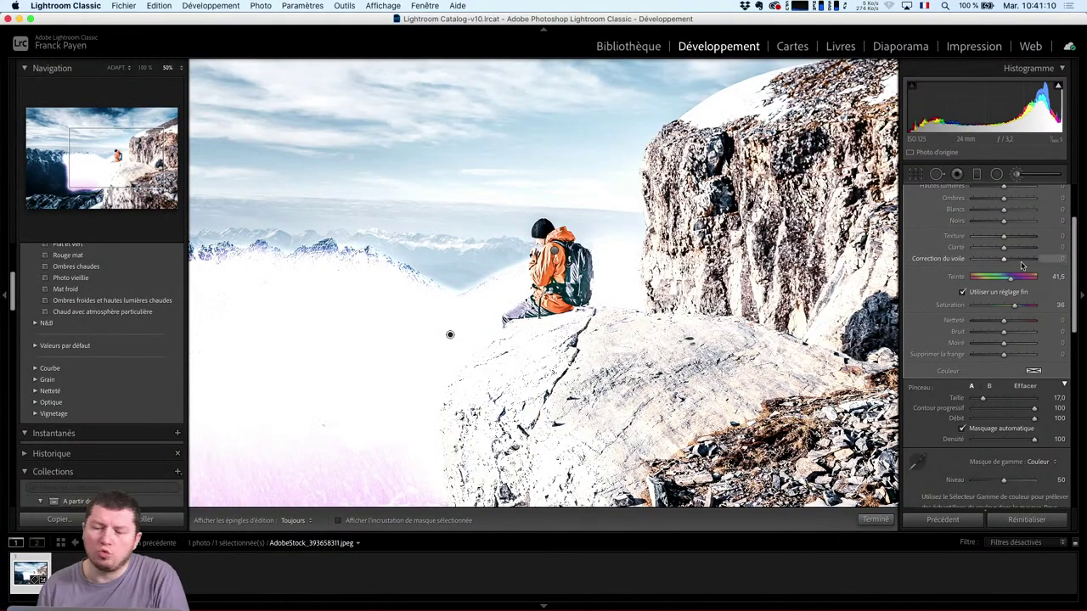
scroll(1009, 269, up, 2)
scroll(1009, 269, up, 2)
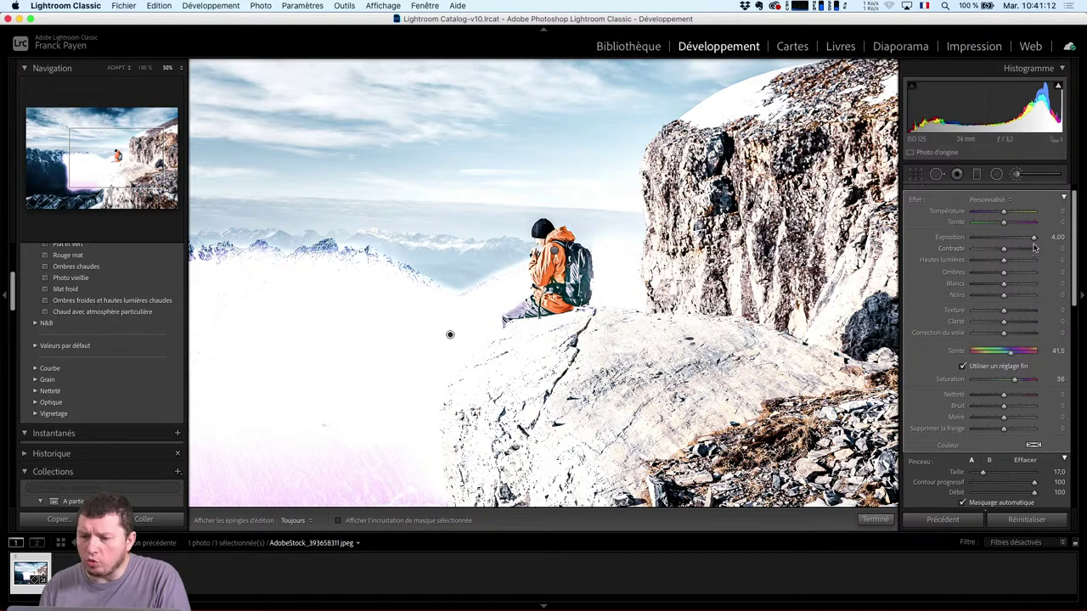
double_click(1033, 239)
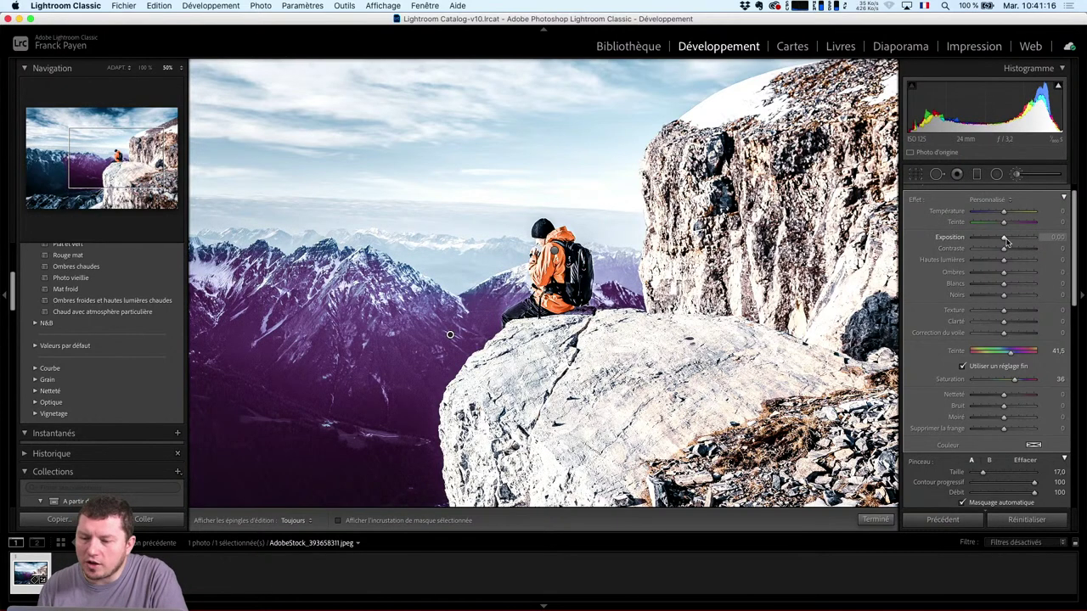
drag(1006, 238, 1033, 242)
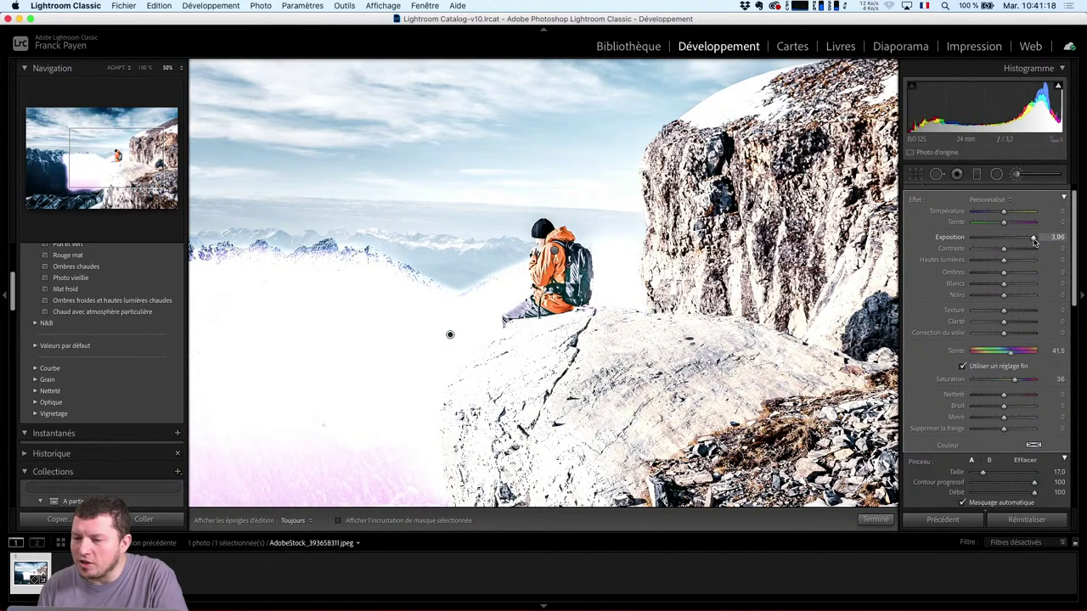
double_click(1033, 242)
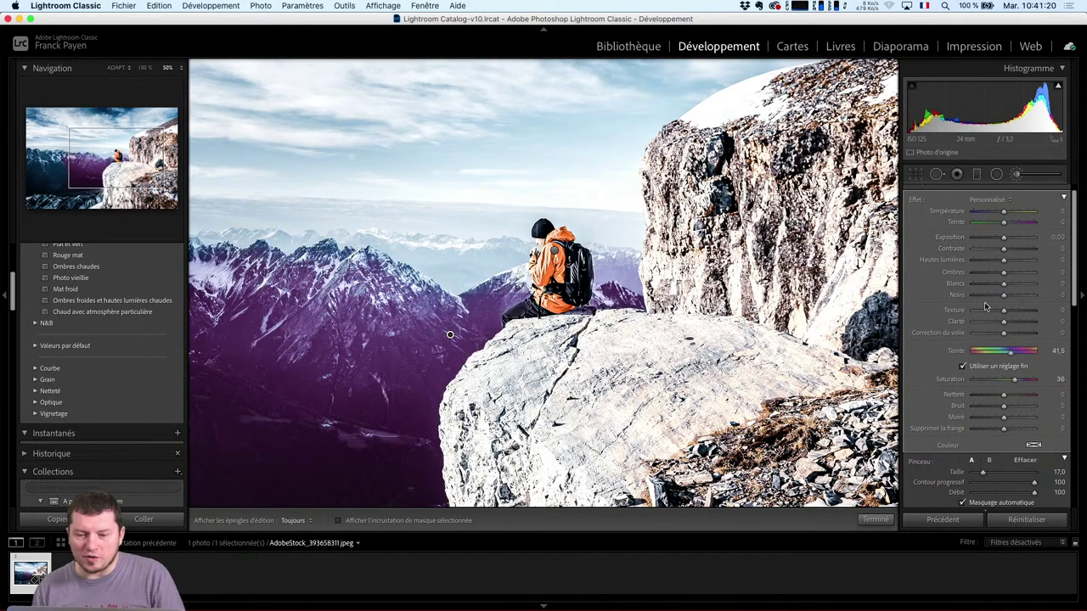
Set the mountain brush adjustment's Teinte to -7,3 with fine adjustment enabled, Ombres to -1 and Noirs to -47
scroll(1011, 255, up, 1)
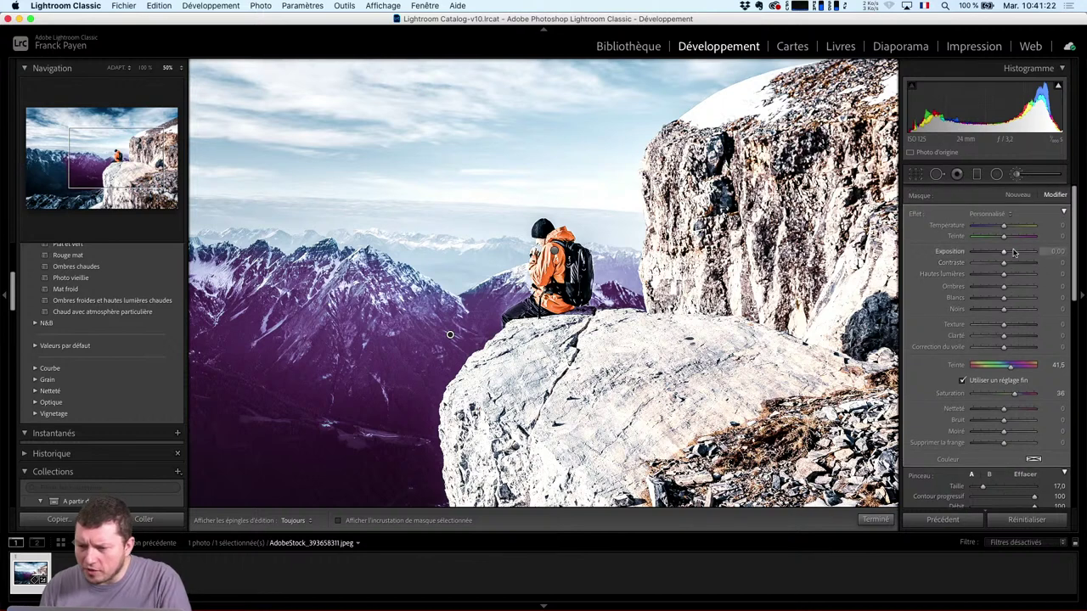
mouse_move(1014, 367)
mouse_down()
mouse_move(926, 388)
mouse_move(970, 391)
mouse_move(926, 394)
mouse_move(1006, 380)
mouse_move(973, 374)
mouse_move(1006, 373)
mouse_move(992, 377)
mouse_move(996, 368)
mouse_move(1041, 371)
mouse_move(1033, 385)
mouse_up()
click(964, 380)
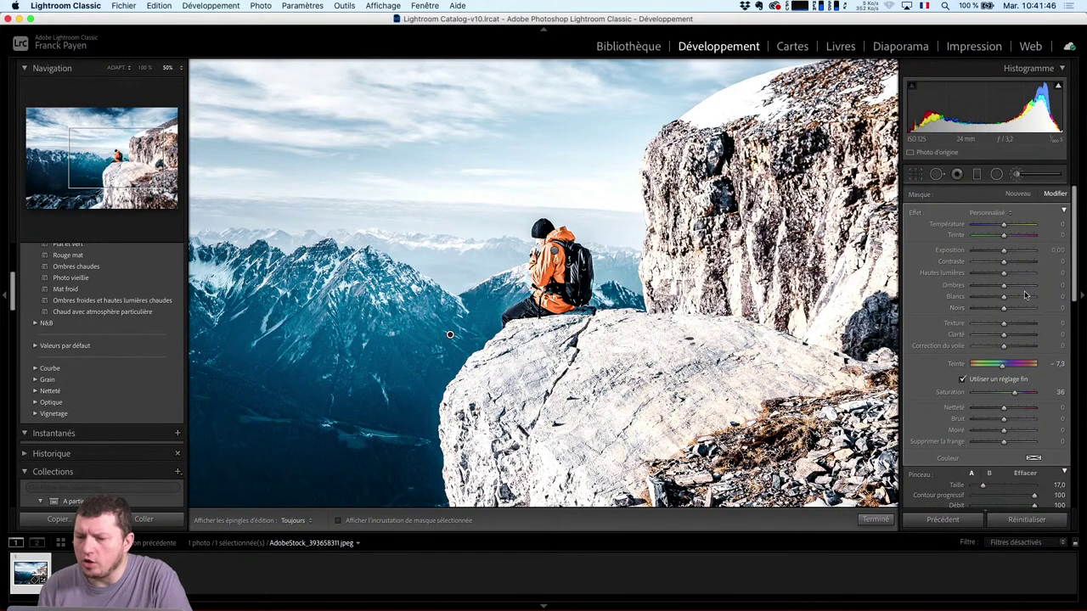
drag(1004, 287, 990, 311)
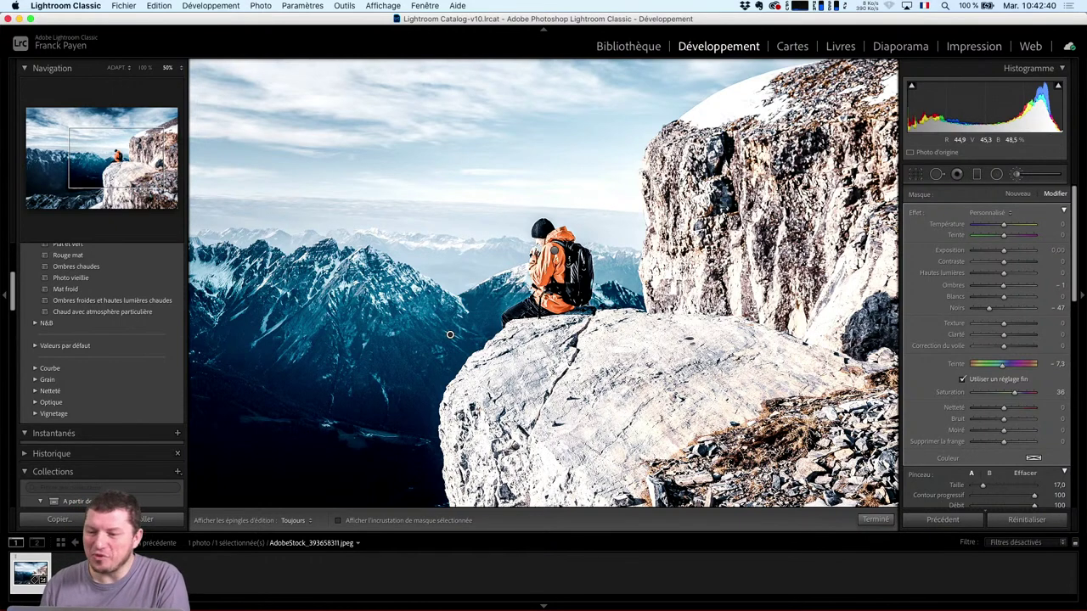
scroll(1049, 365, down, 10)
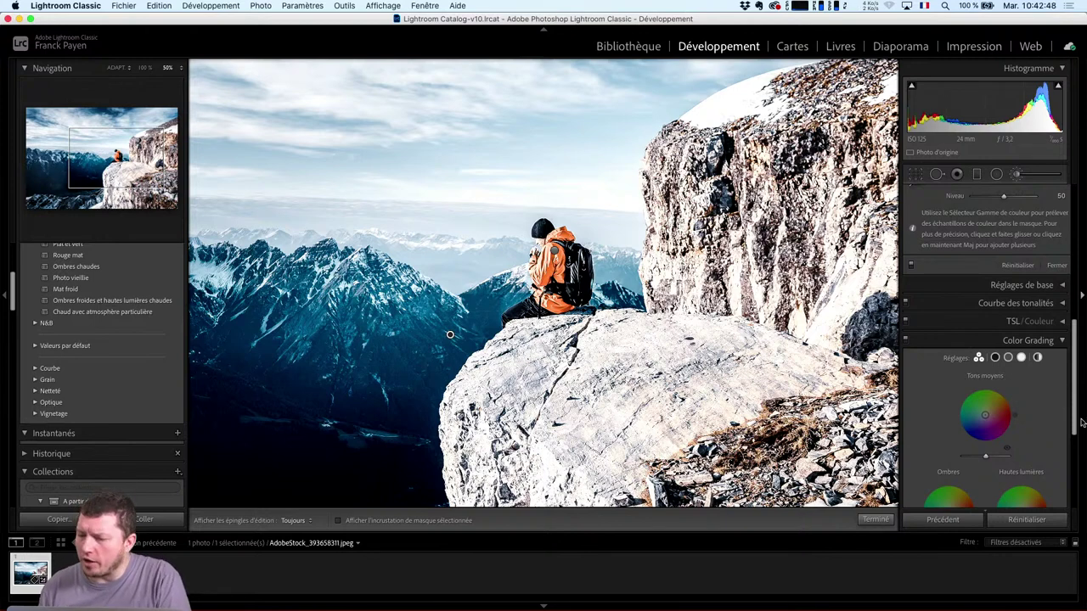
scroll(1019, 400, down, 3)
scroll(1075, 375, down, 3)
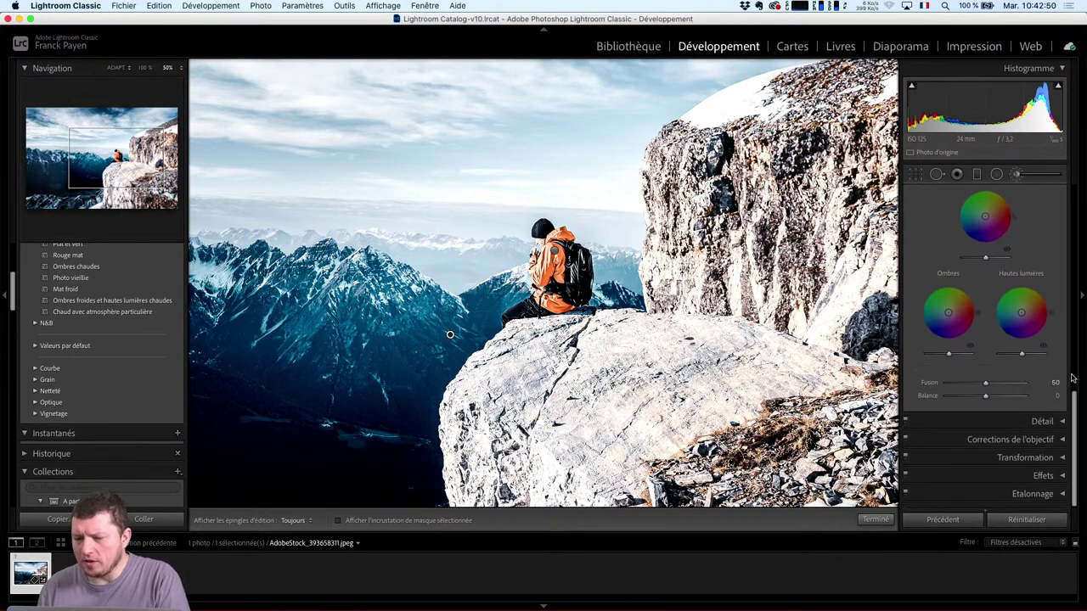
scroll(1072, 398, up, 5)
scroll(1070, 401, up, 3)
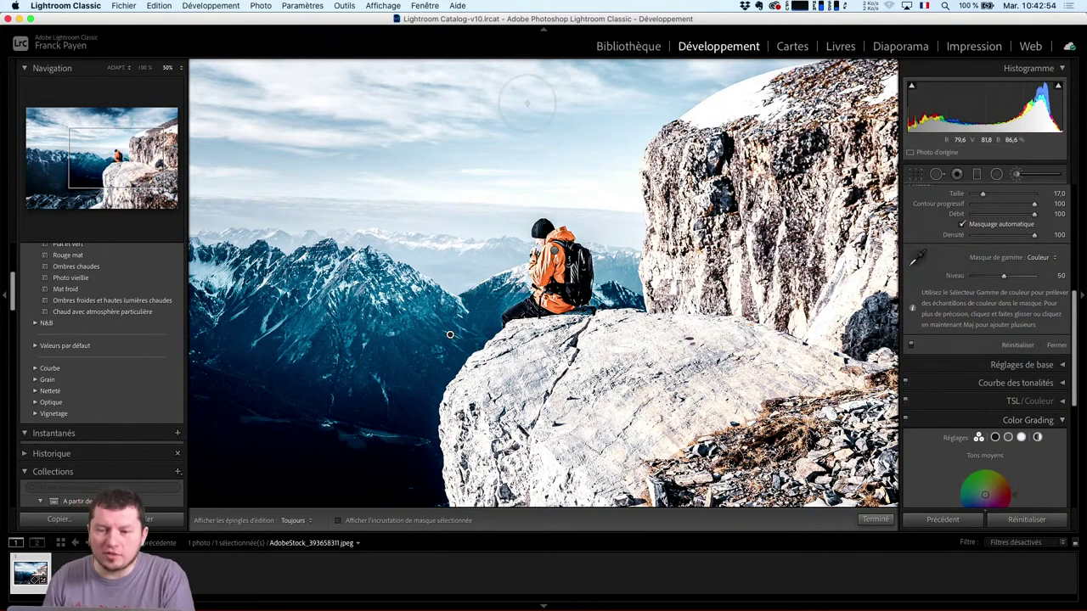
Show all synchronized photos in the Bibliothèque module and reverse the capture-time sort order
click(604, 46)
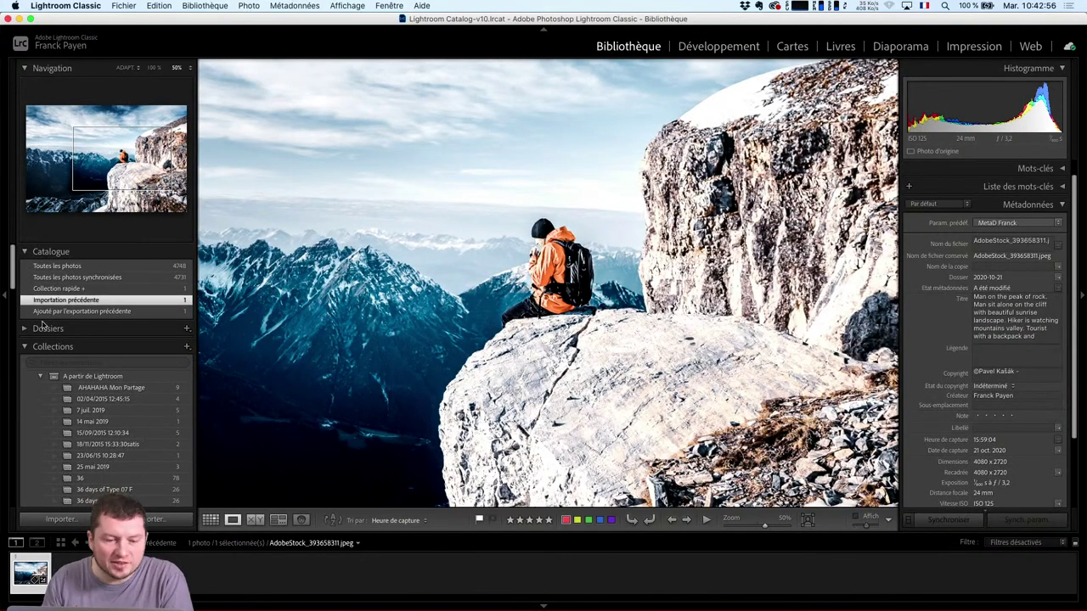
click(80, 278)
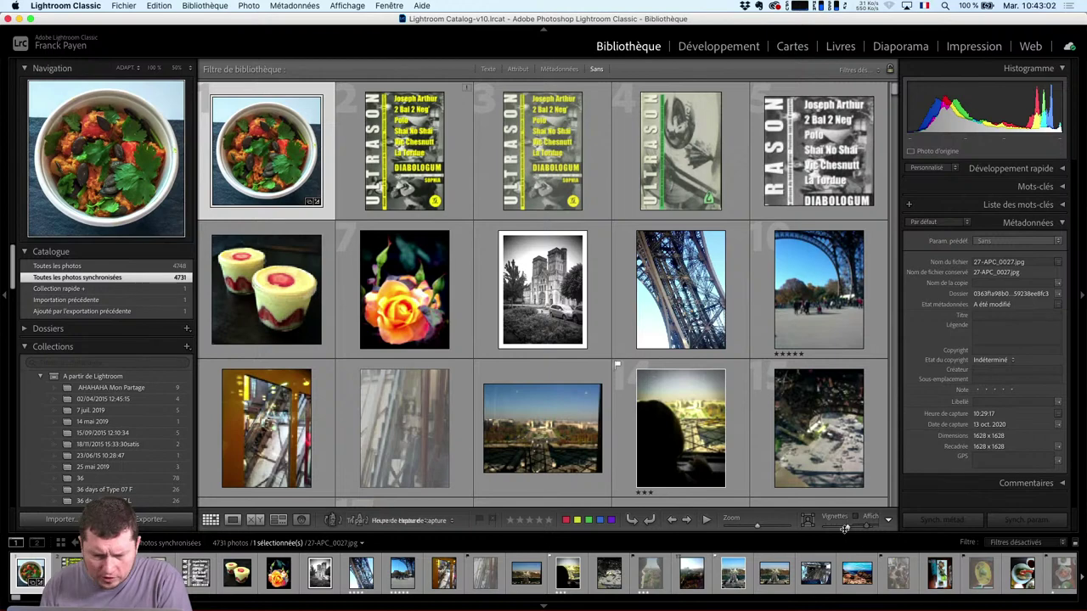
click(359, 521)
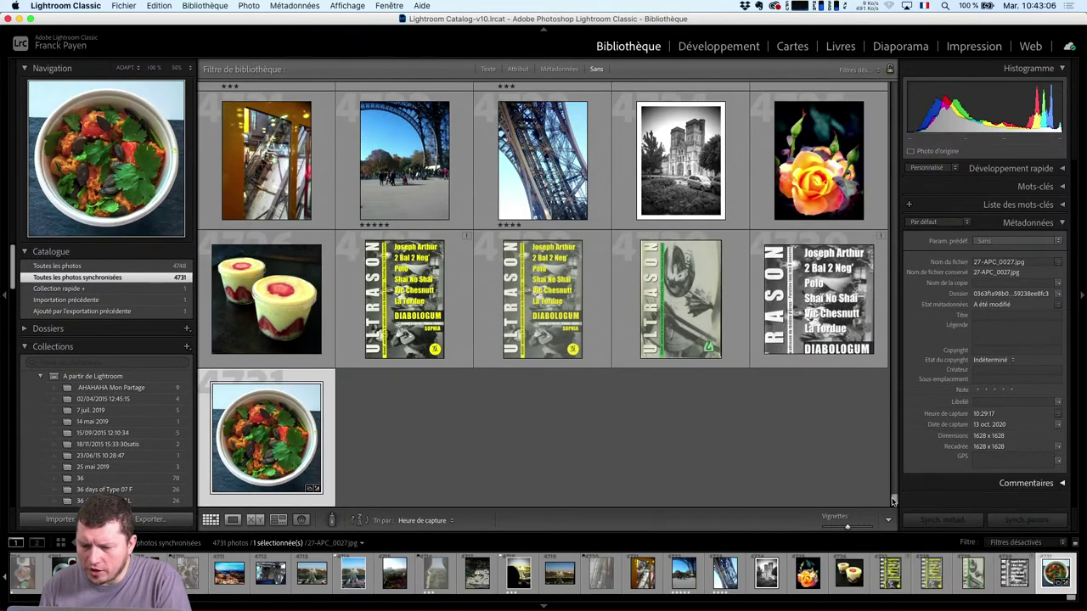
scroll(868, 186, up, 15)
scroll(869, 186, up, 15)
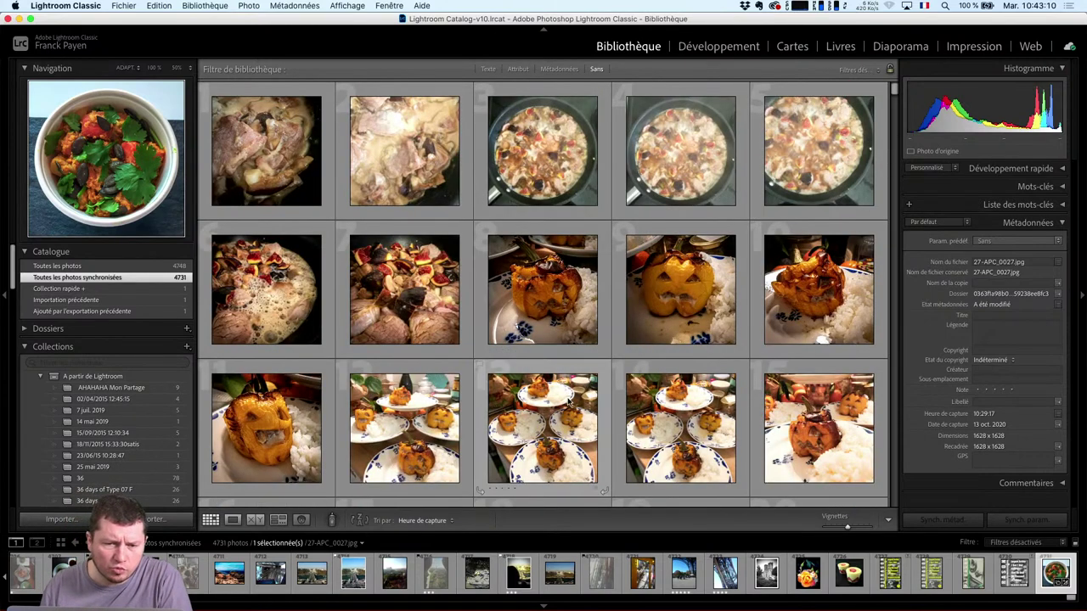
Open the guacamole face photo with avocado-pit eyes in the Développement module
scroll(576, 371, down, 3)
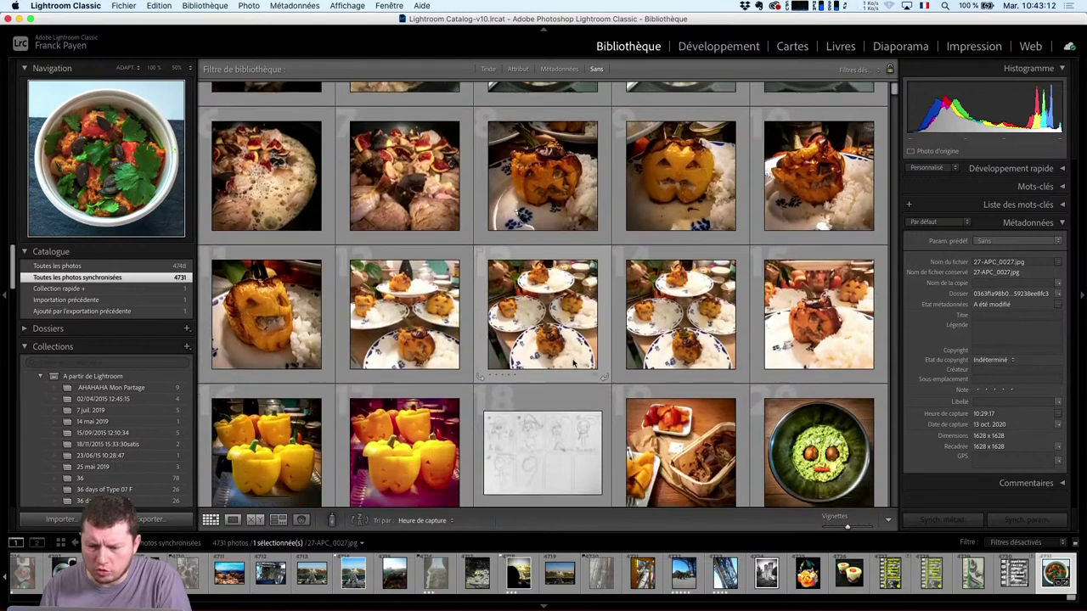
double_click(817, 422)
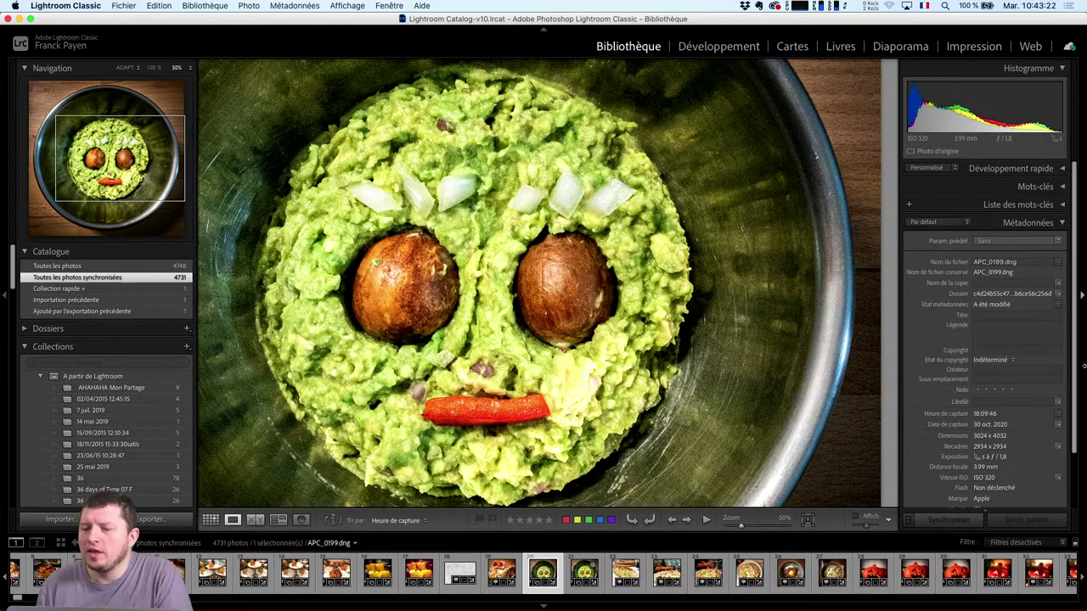
click(719, 47)
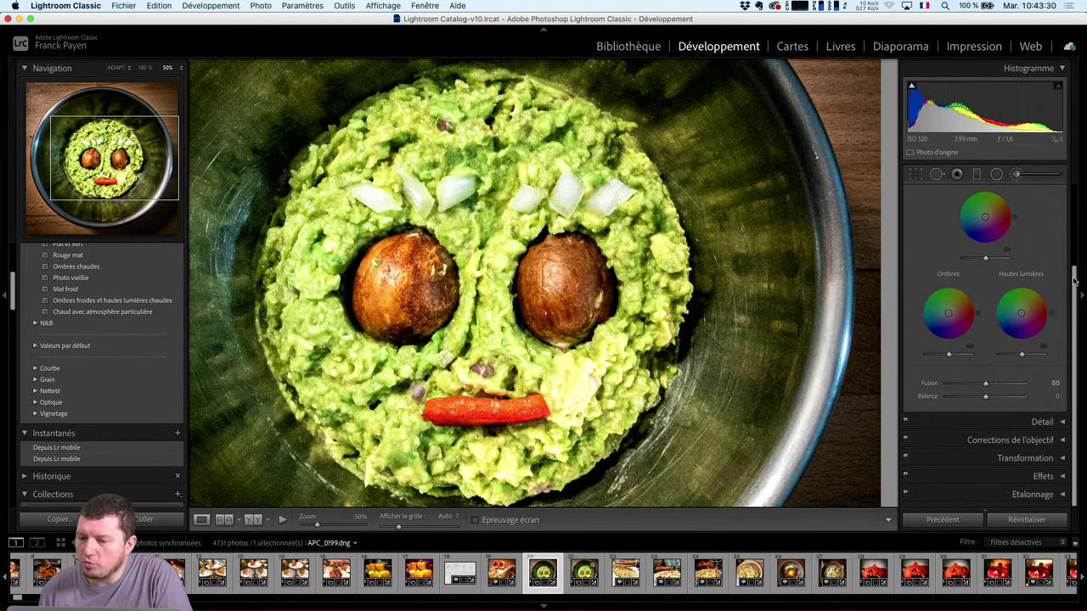
drag(1068, 285, 1069, 176)
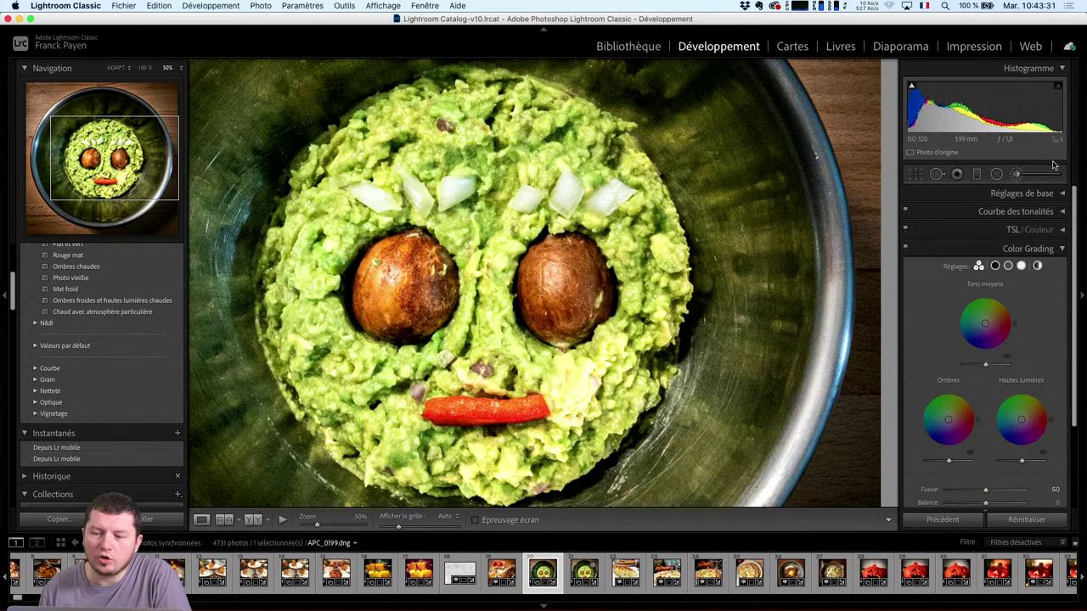
Expand the TSL/Couleur settings and examine the Teinte, Saturation and Luminance sliders, separately and all together
click(1020, 231)
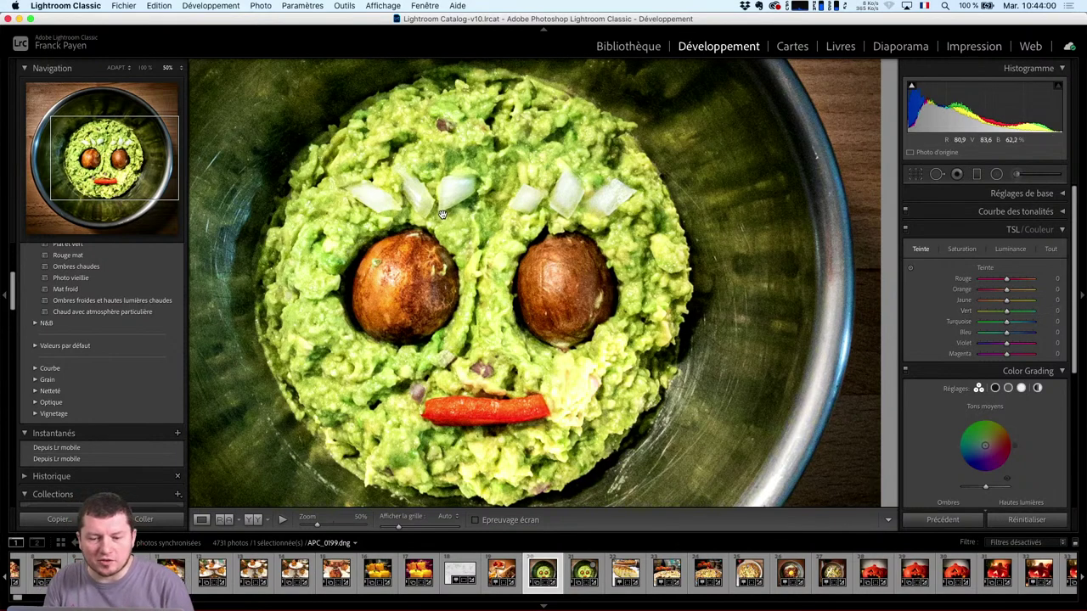
click(921, 249)
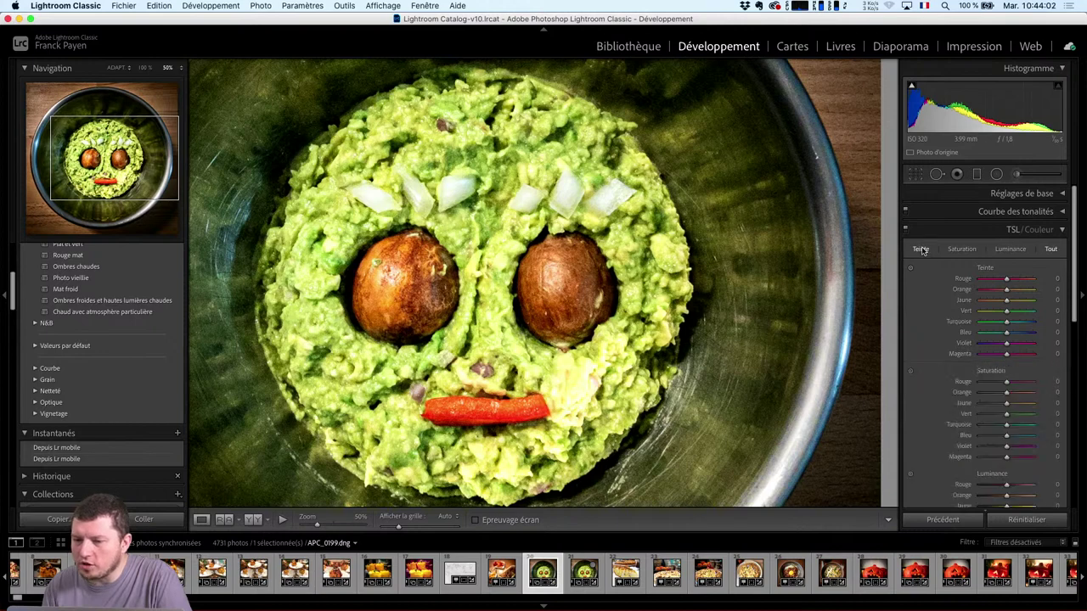
click(921, 249)
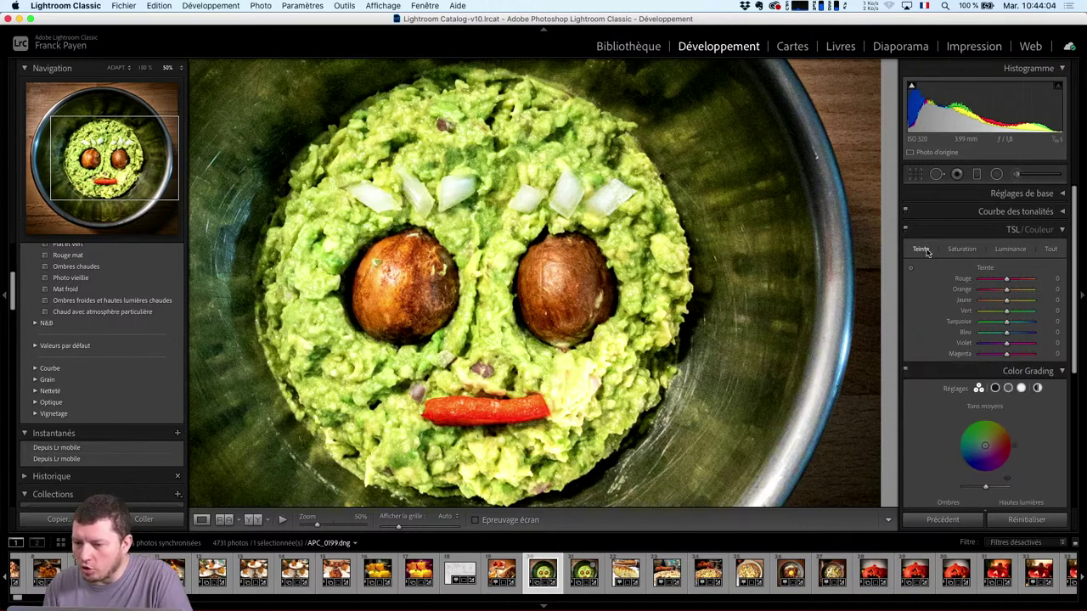
click(964, 250)
click(999, 251)
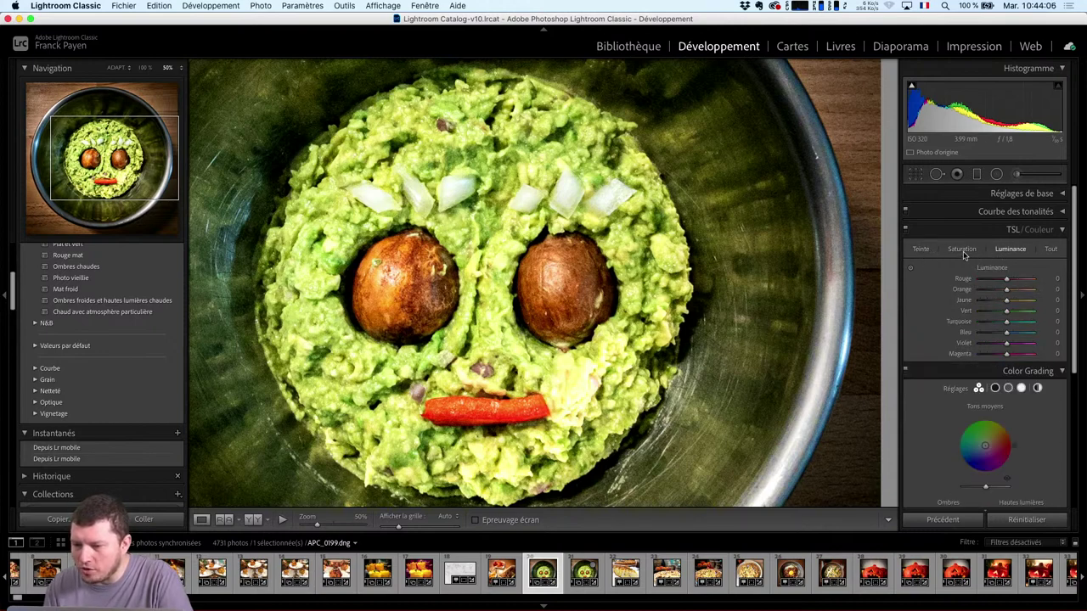
click(1052, 249)
scroll(1072, 340, down, 2)
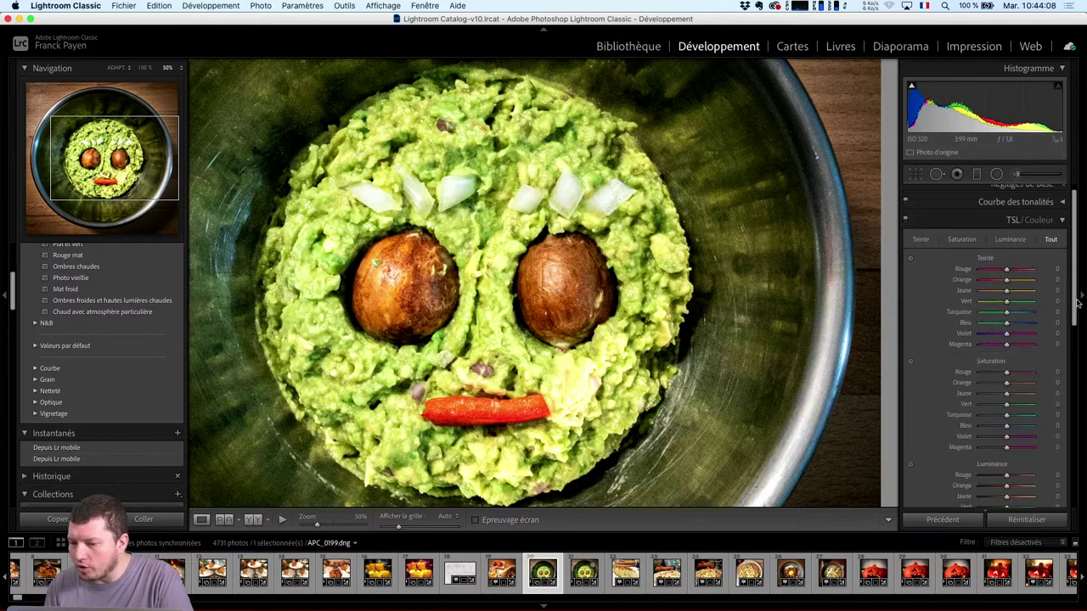
scroll(1070, 365, up, 8)
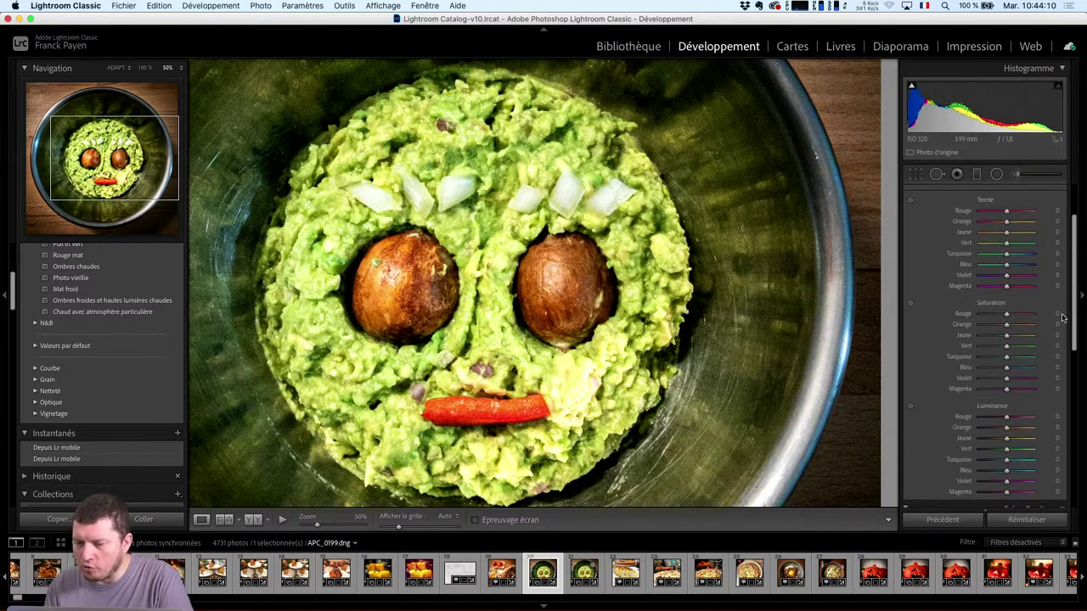
scroll(1061, 314, down, 1)
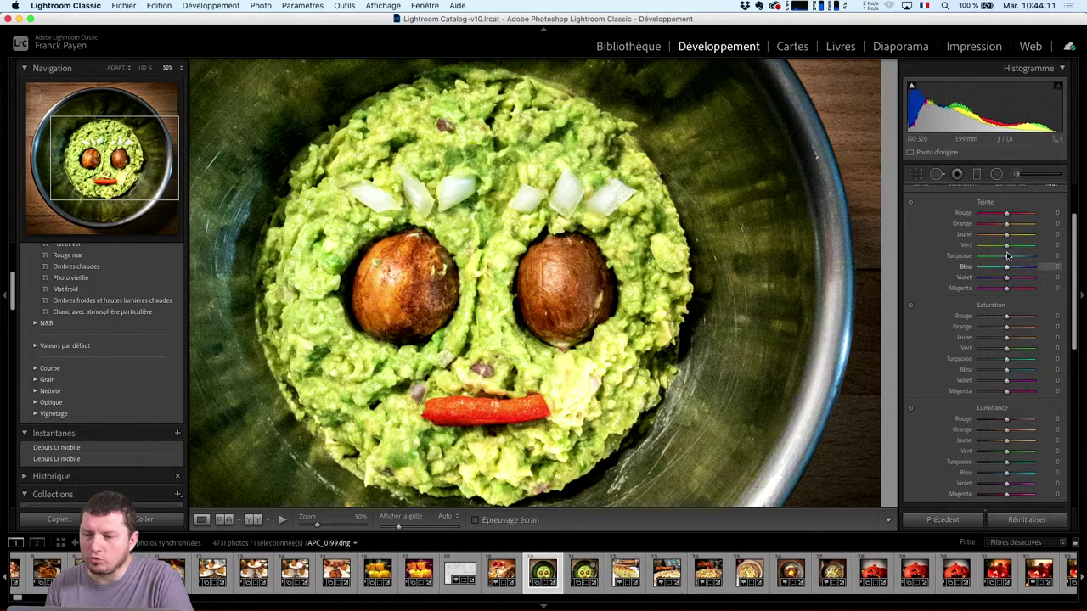
scroll(913, 207, up, 1)
Show only the Teinte sliders and use targeted adjustment on the guacamole to set Jaune to +22 and Vert to -52
click(911, 205)
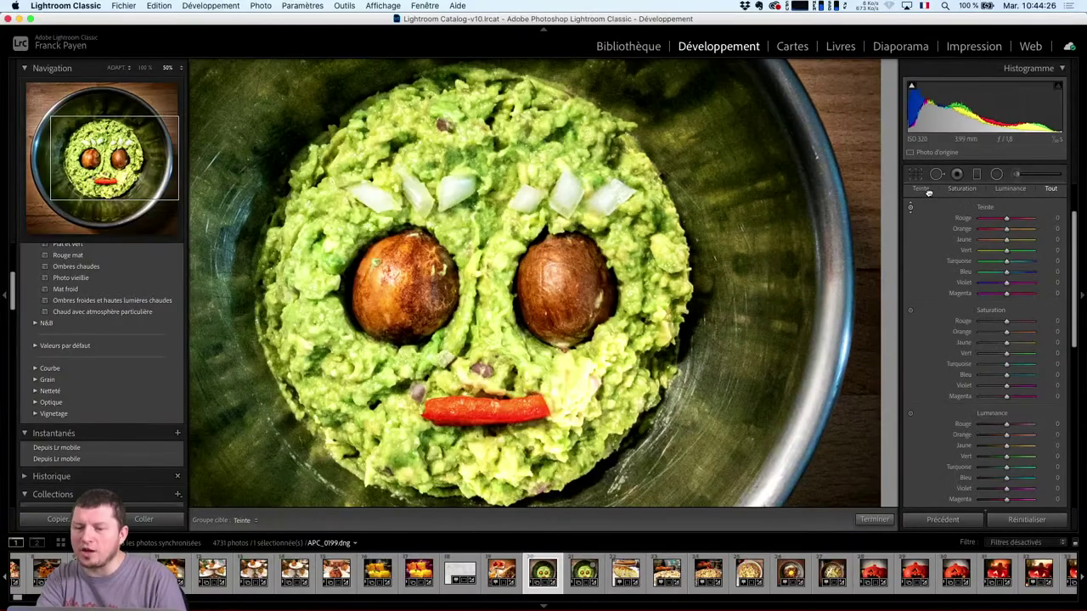
click(920, 189)
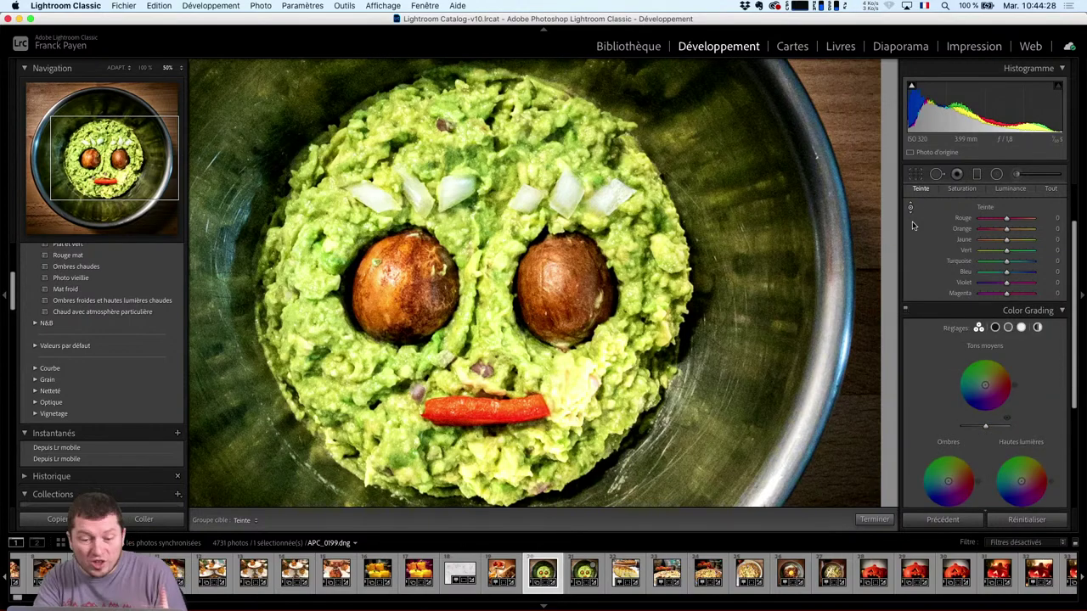
click(910, 210)
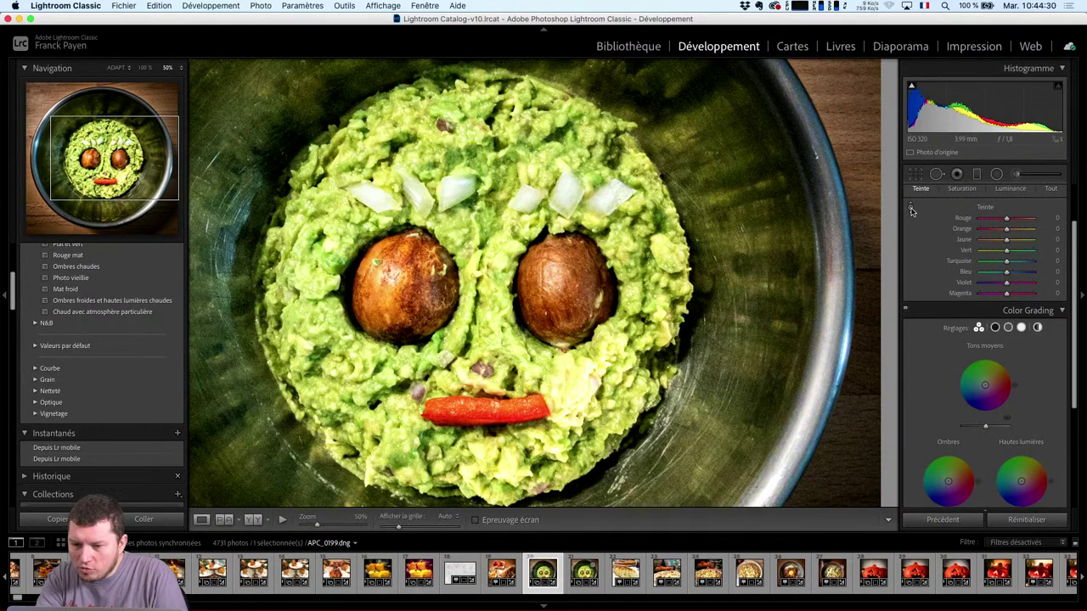
click(911, 210)
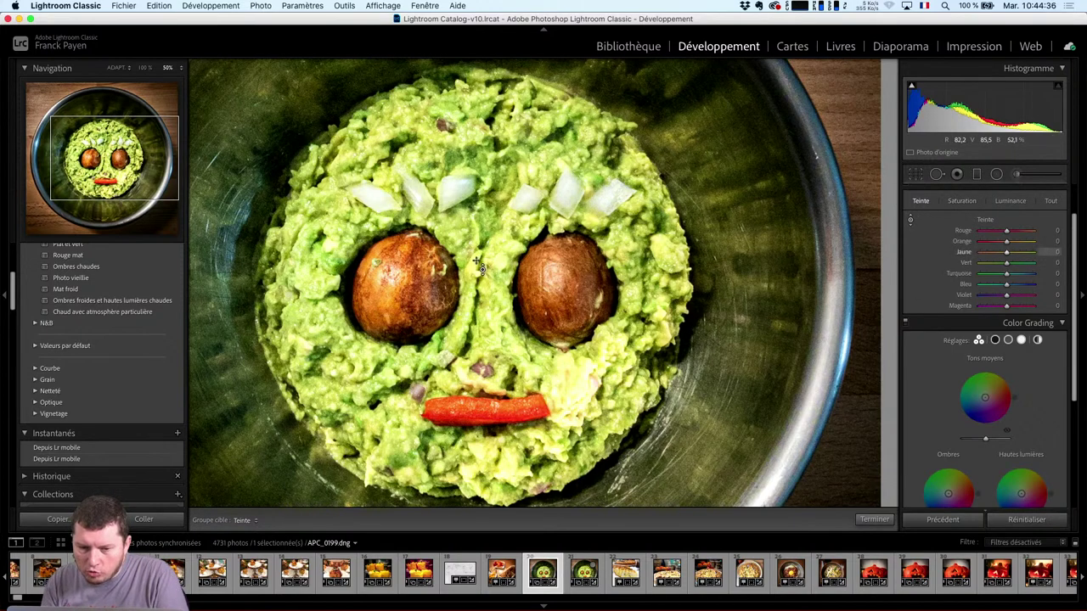
drag(481, 267, 481, 367)
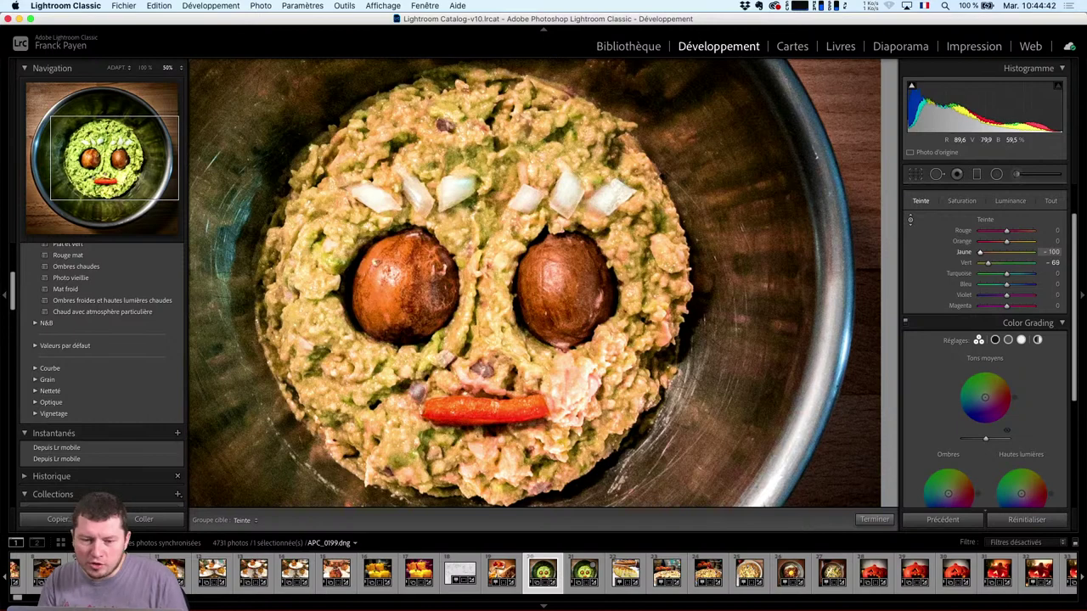
drag(480, 367, 481, 261)
mouse_move(481, 303)
mouse_down()
mouse_move(481, 369)
mouse_move(481, 323)
mouse_up()
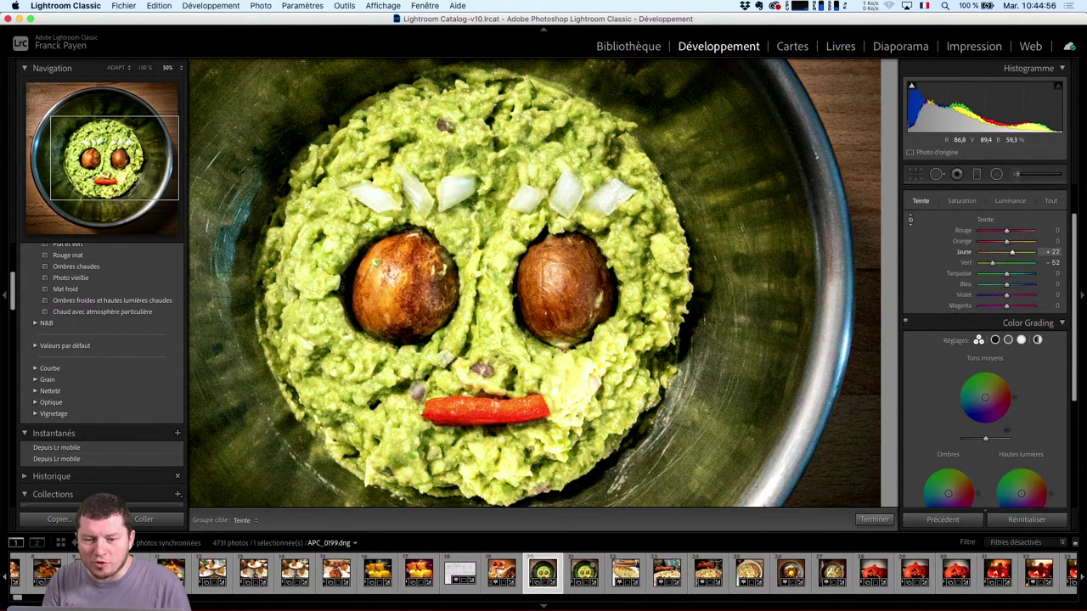
Shift hues directly on the image to Rouge -4, Orange -49, Jaune -8 and Vert -79
drag(609, 447, 441, 412)
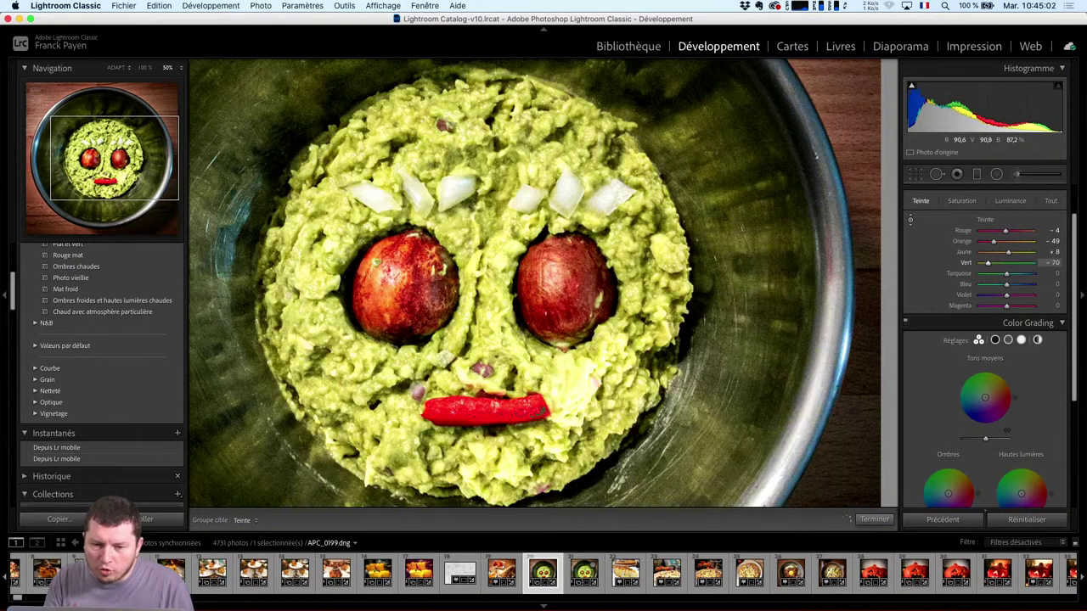
drag(527, 200, 527, 203)
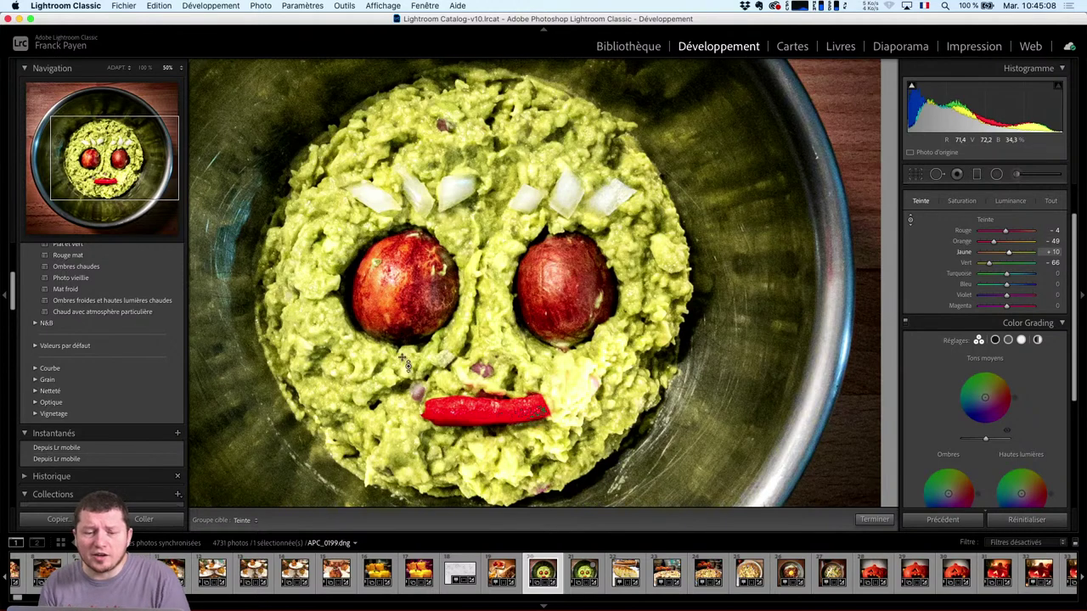
drag(314, 229, 314, 250)
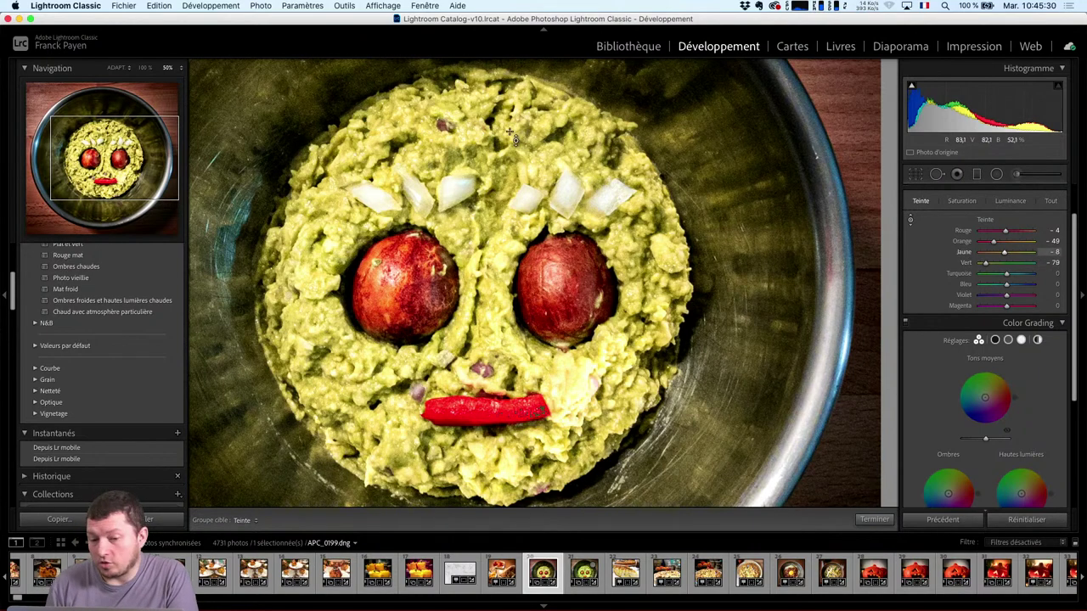
Open the close-up photo of the red carved pumpkin for developing
key(super+minus)
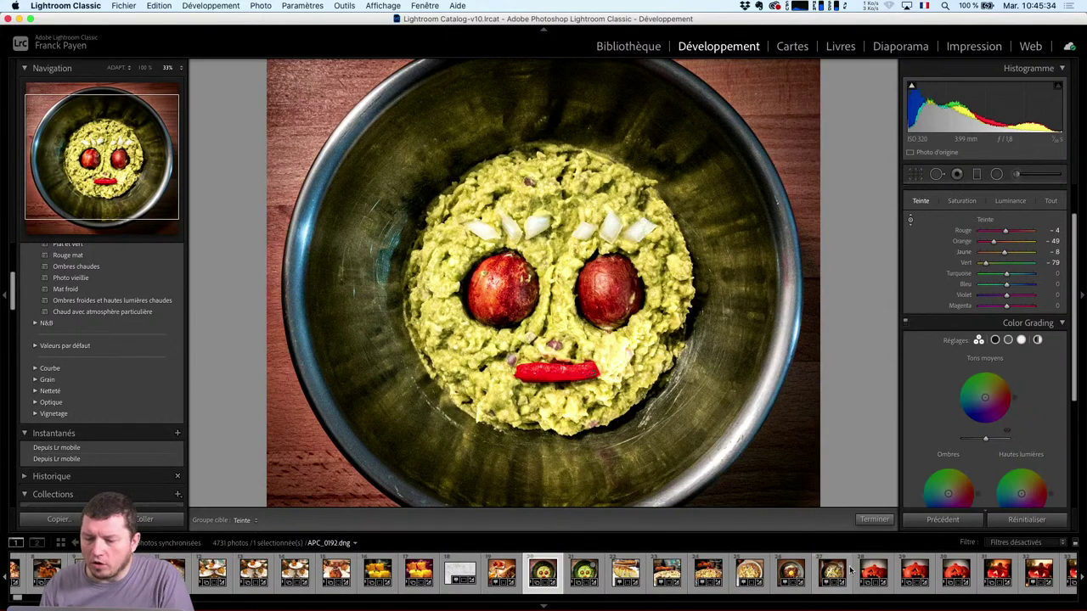
scroll(837, 571, down, 1)
click(886, 573)
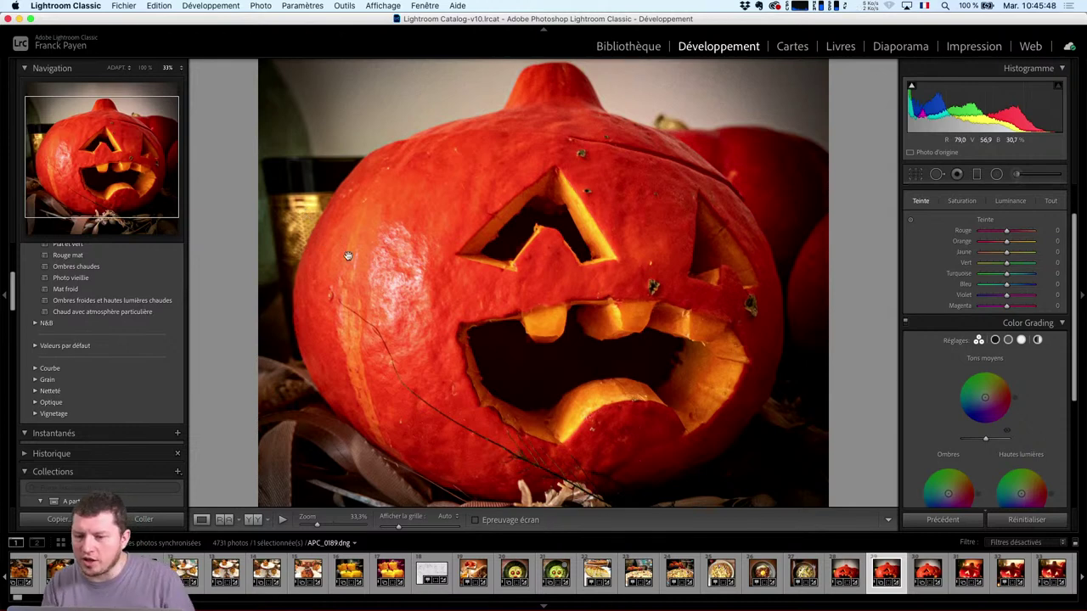
Try shifting the pumpkin's hues directly on the image to Orange -32 and Jaune -100, and undo the hue changes
click(911, 220)
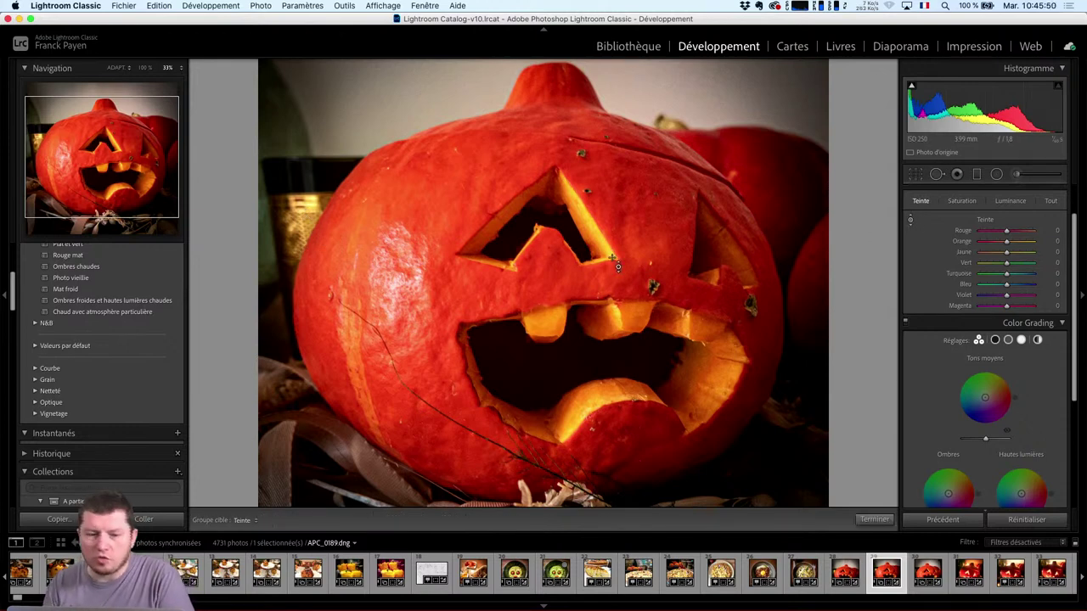
drag(577, 202, 594, 242)
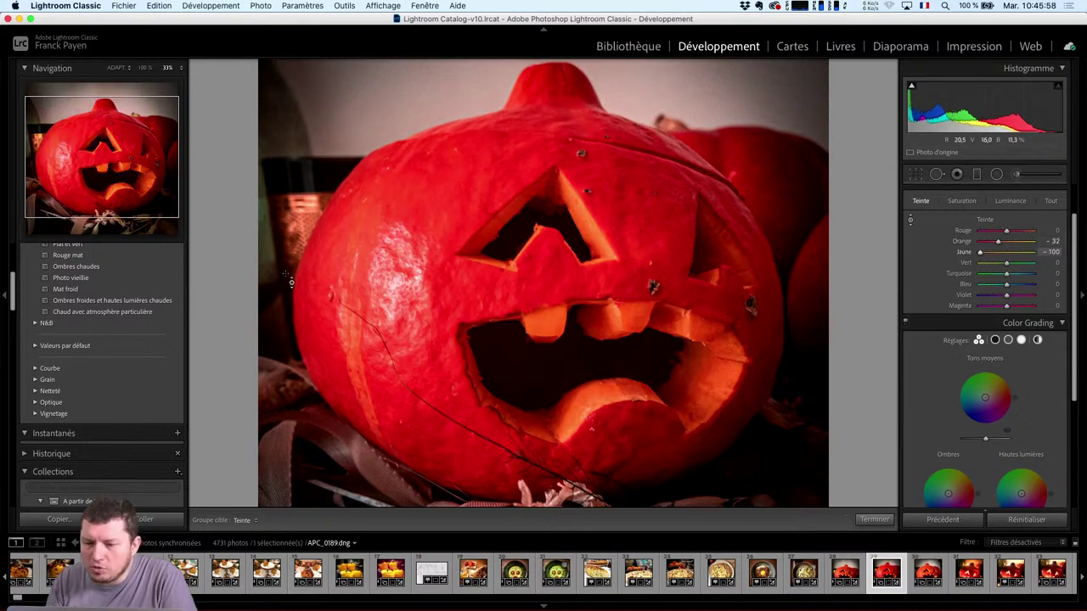
key(super+z)
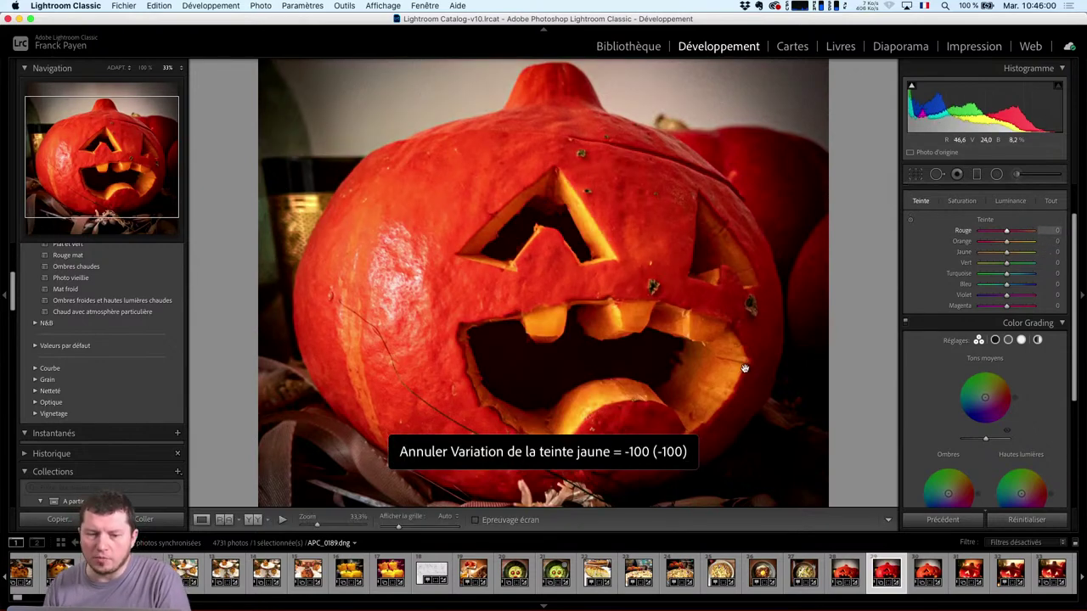
Paint a new adjustment brush mask over the golden pot behind the pumpkin with automatic masking enabled
click(998, 176)
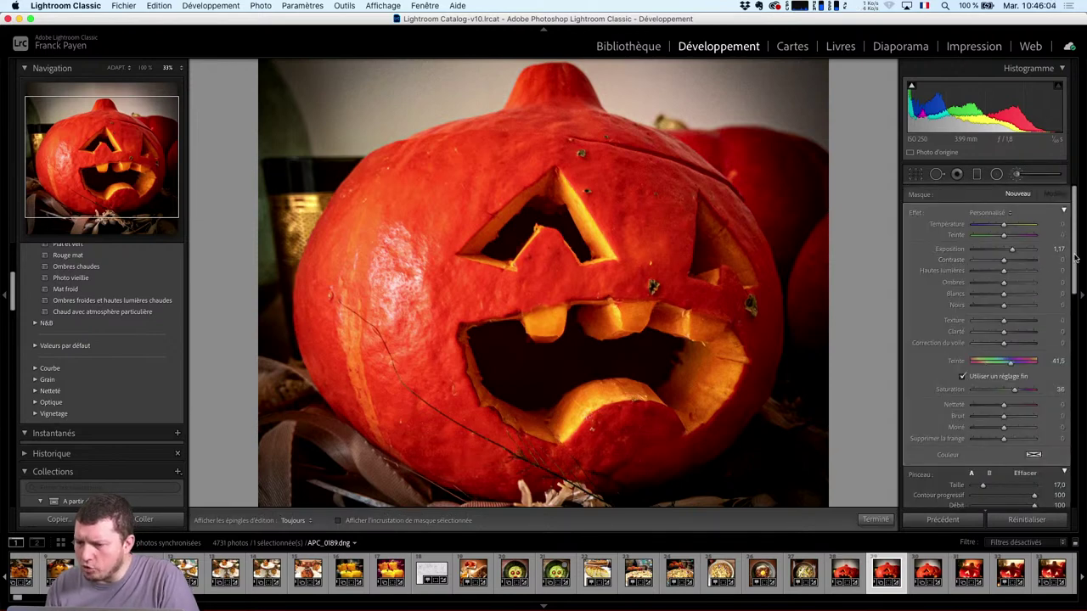
scroll(1058, 370, down, 10)
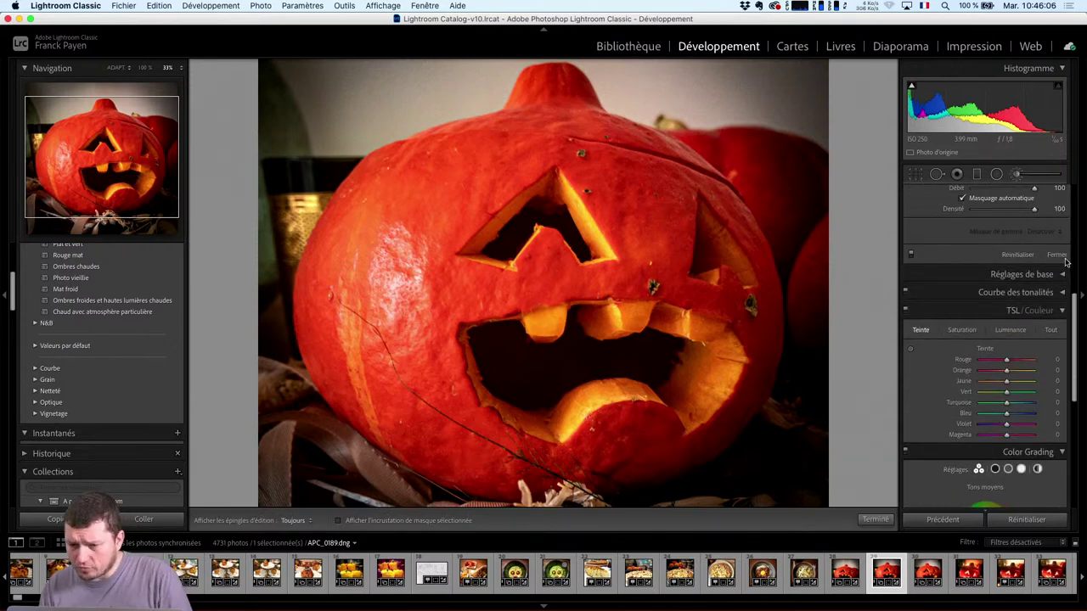
click(1016, 175)
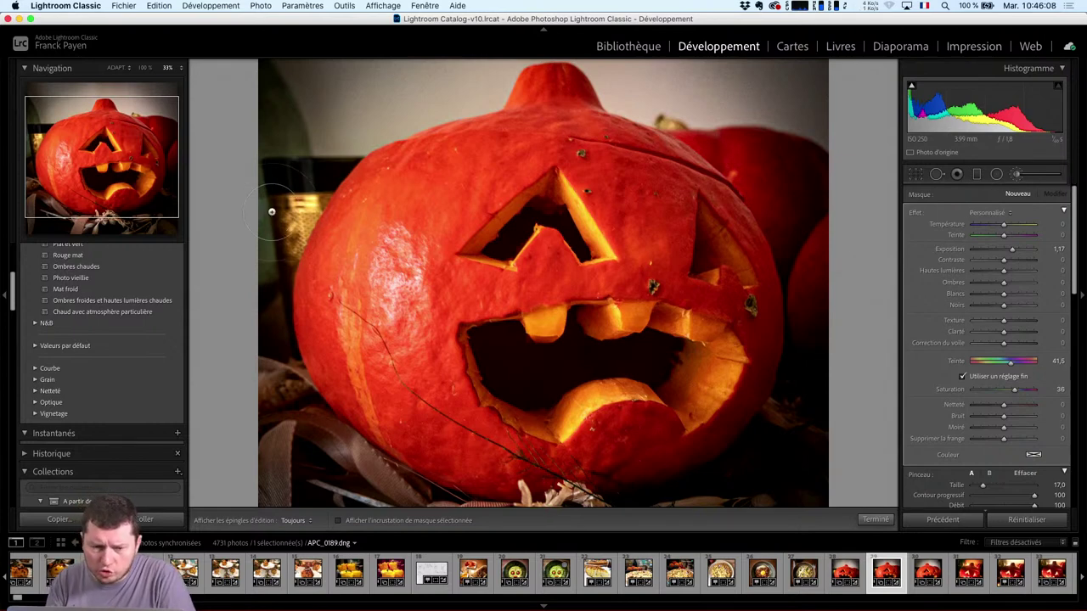
mouse_move(299, 183)
mouse_down()
mouse_move(283, 270)
mouse_move(297, 208)
mouse_move(325, 189)
mouse_move(294, 219)
mouse_move(276, 278)
mouse_move(287, 308)
mouse_move(277, 226)
mouse_move(307, 183)
mouse_move(325, 181)
mouse_move(291, 192)
mouse_move(260, 261)
mouse_up()
key(h)
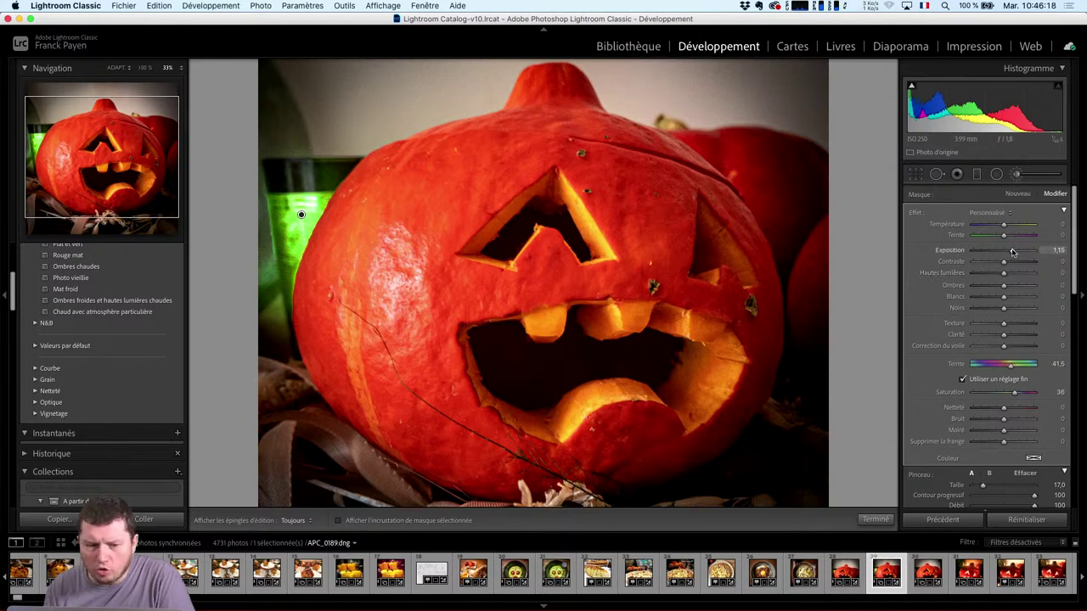
Reset the pot mask's Exposition and Teinte to 0 and set its Saturation to -28
double_click(1012, 252)
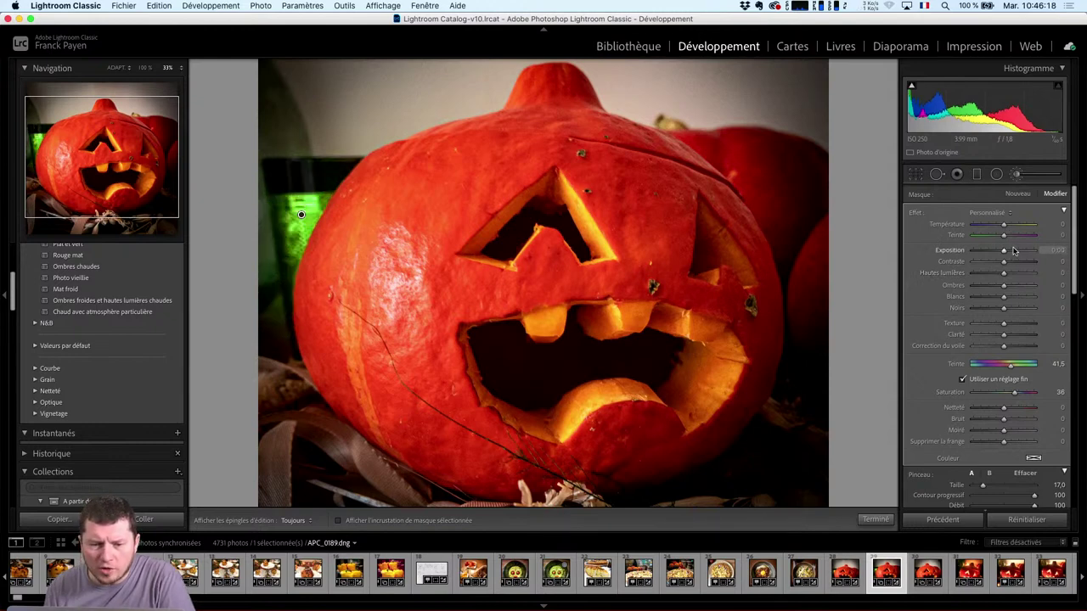
double_click(1010, 371)
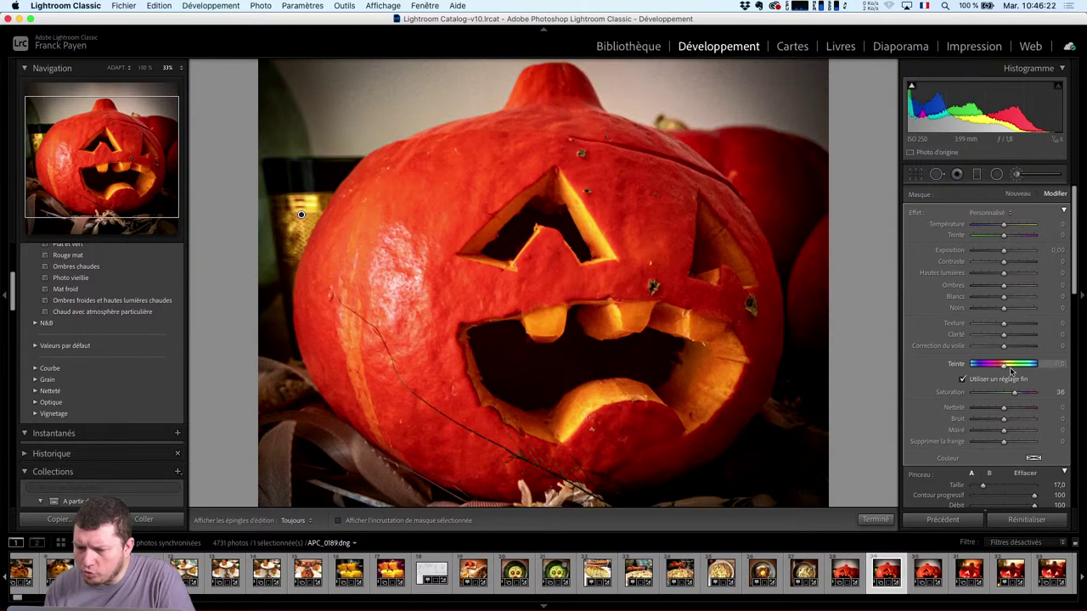
double_click(1014, 396)
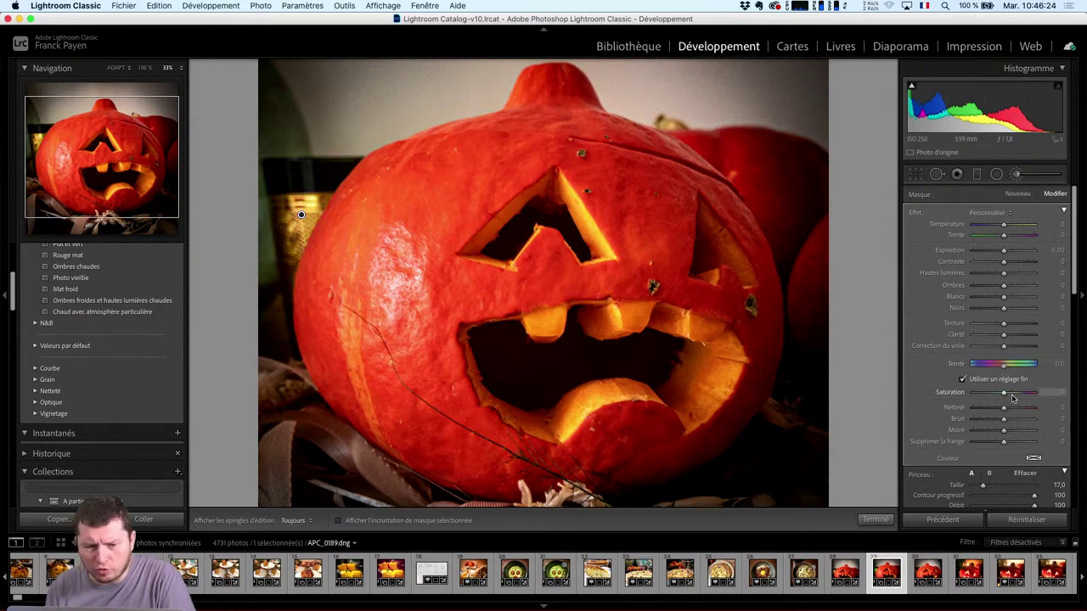
drag(1005, 395, 996, 416)
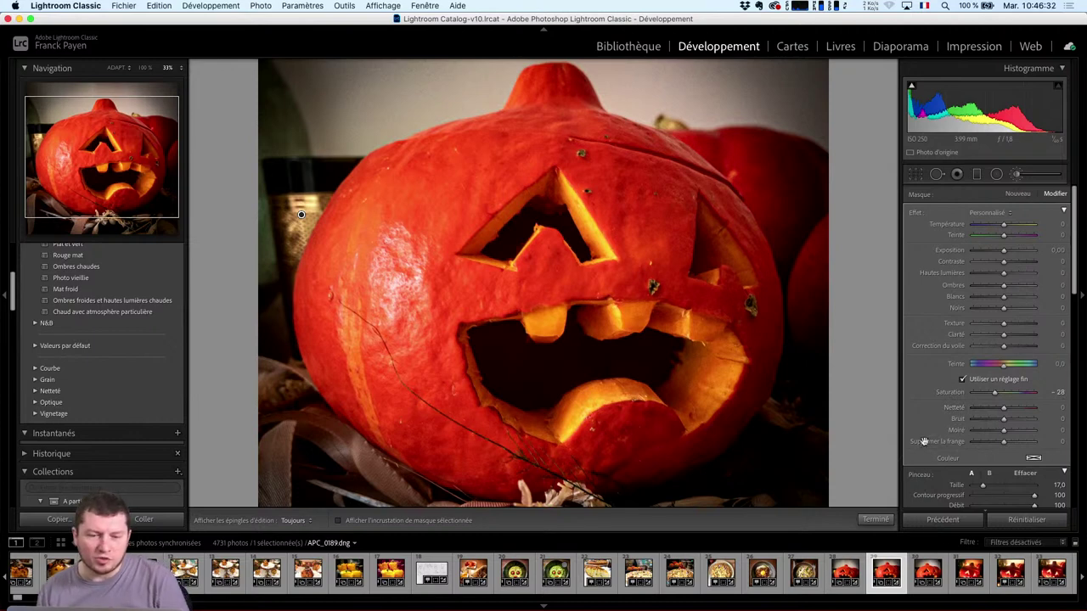
Tint the pot mask red with hue 7 and saturation 65 %, and refuse the screen recording permission
scroll(1025, 338, down, 5)
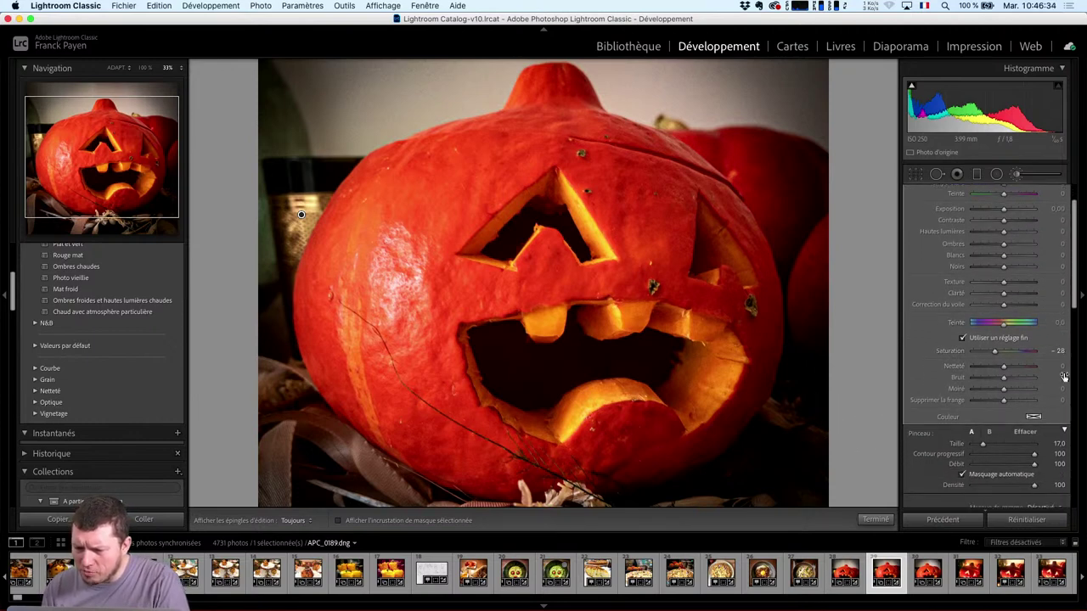
scroll(1025, 338, down, 5)
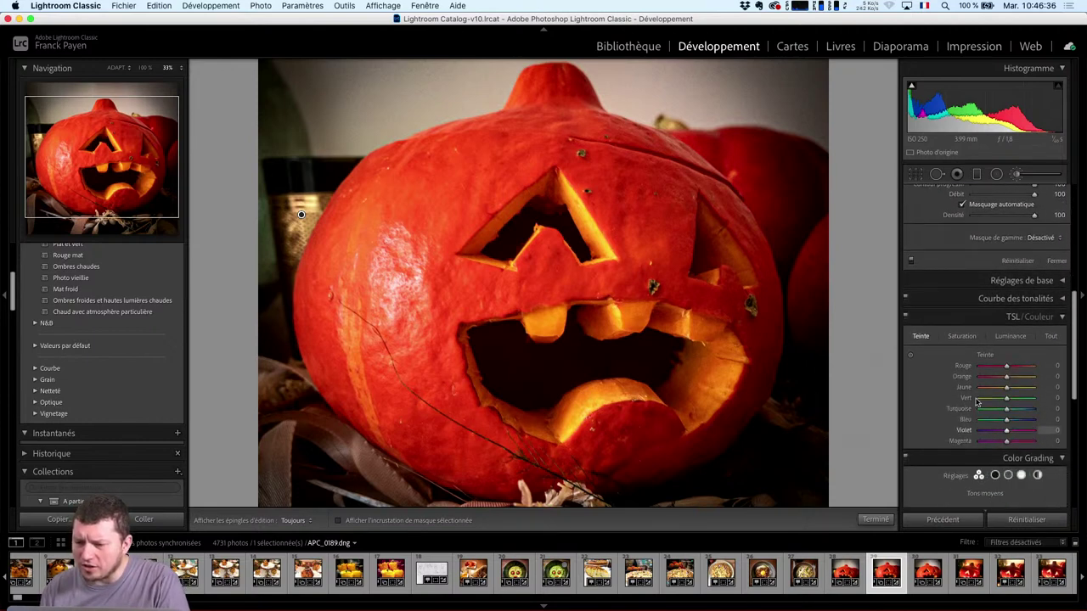
scroll(1035, 256, up, 6)
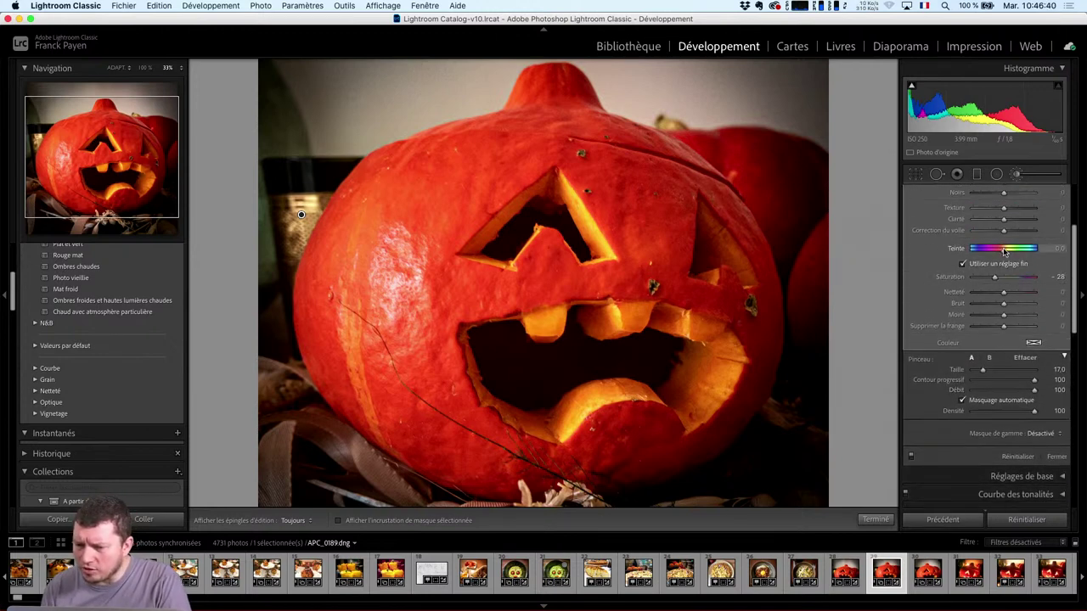
scroll(1019, 306, up, 1)
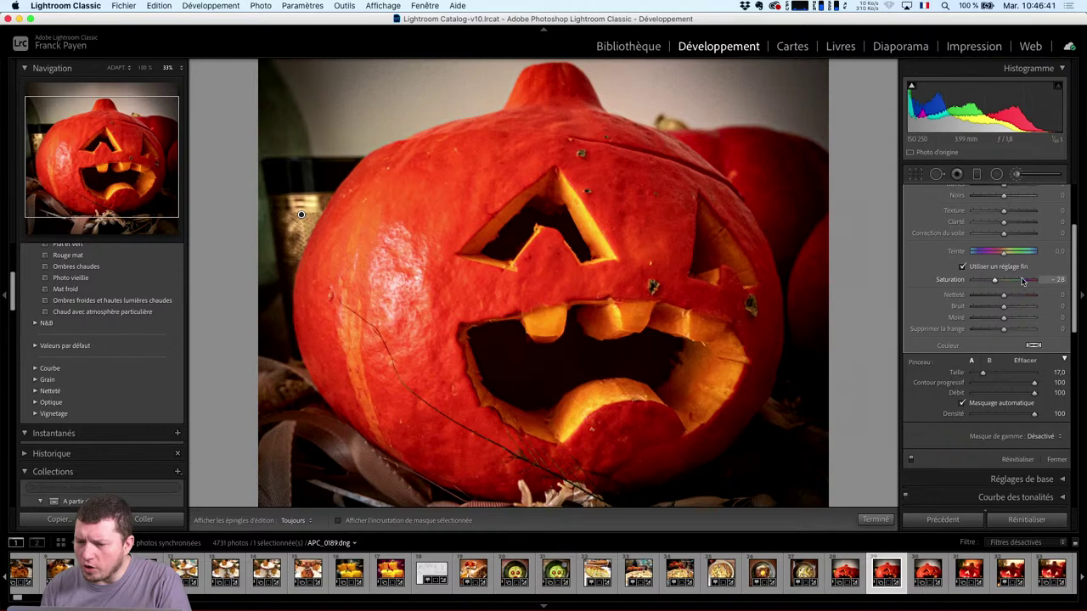
click(1033, 348)
drag(835, 341, 807, 360)
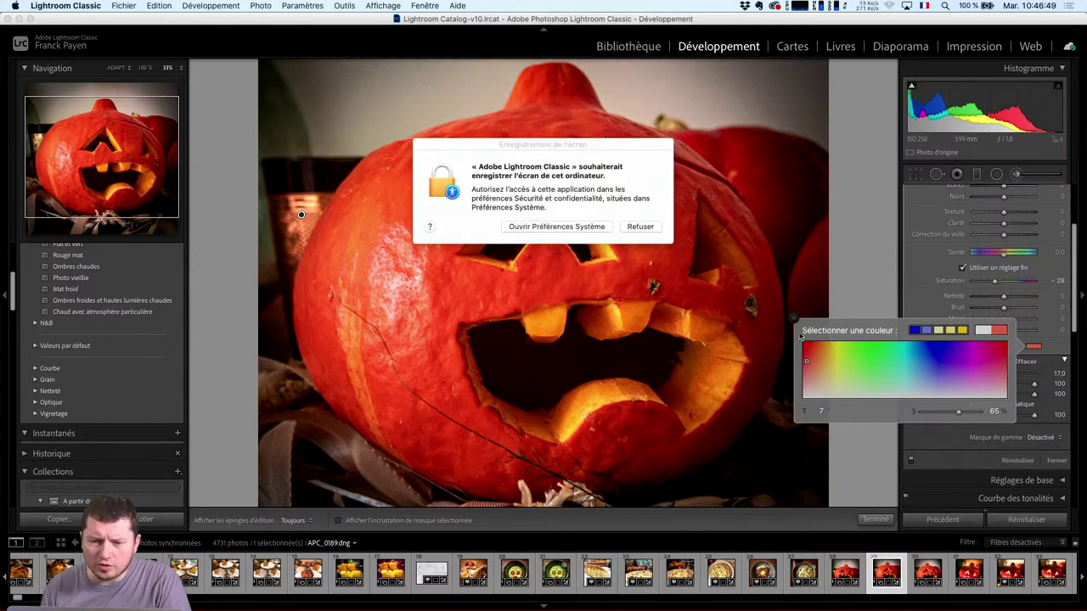
click(640, 227)
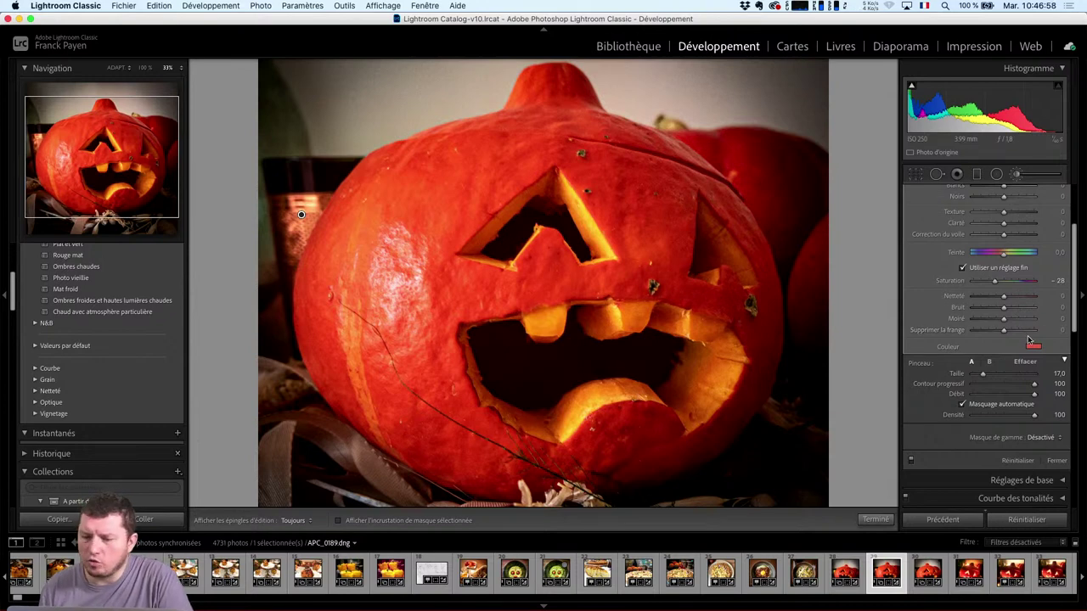
Remove the thin dark line across the pumpkin's skin with size 75 Corriger strokes, repositioning their sources on clean skin
drag(1076, 256, 1065, 178)
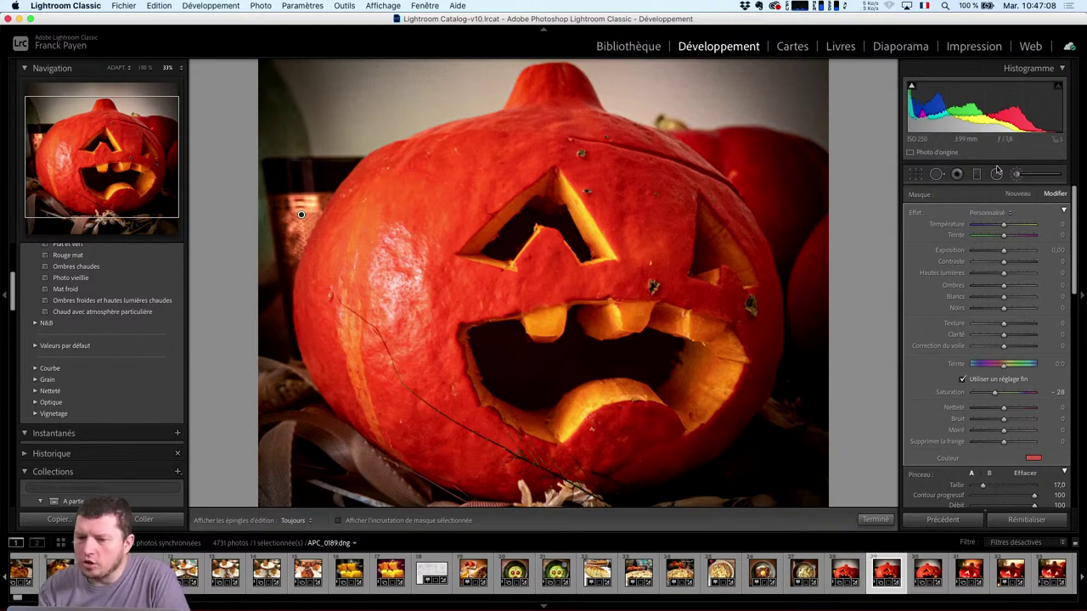
click(938, 174)
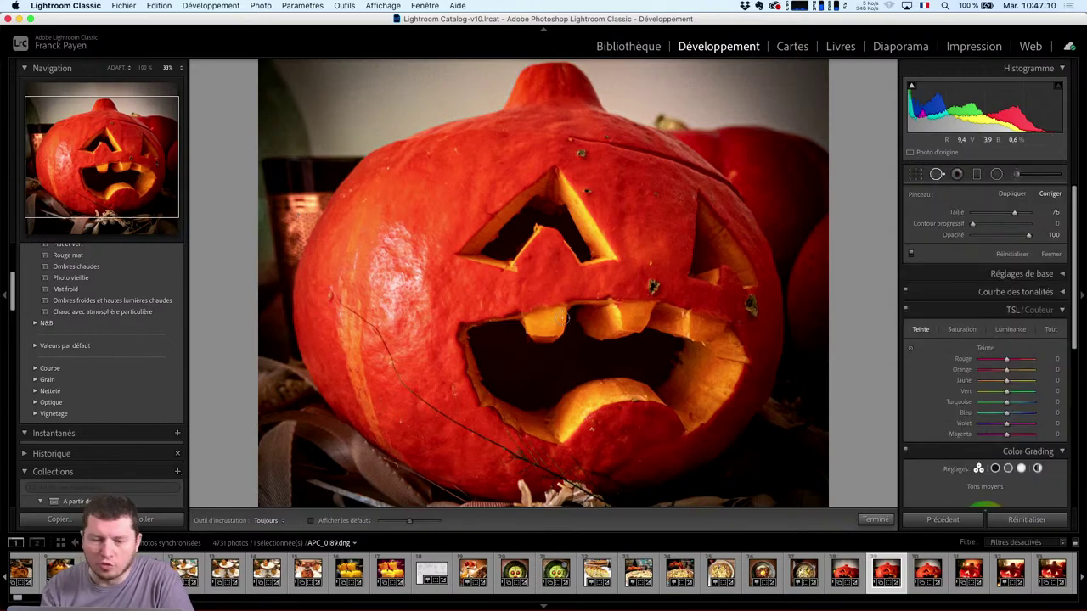
mouse_move(339, 300)
mouse_down()
mouse_move(381, 334)
mouse_move(404, 401)
mouse_up()
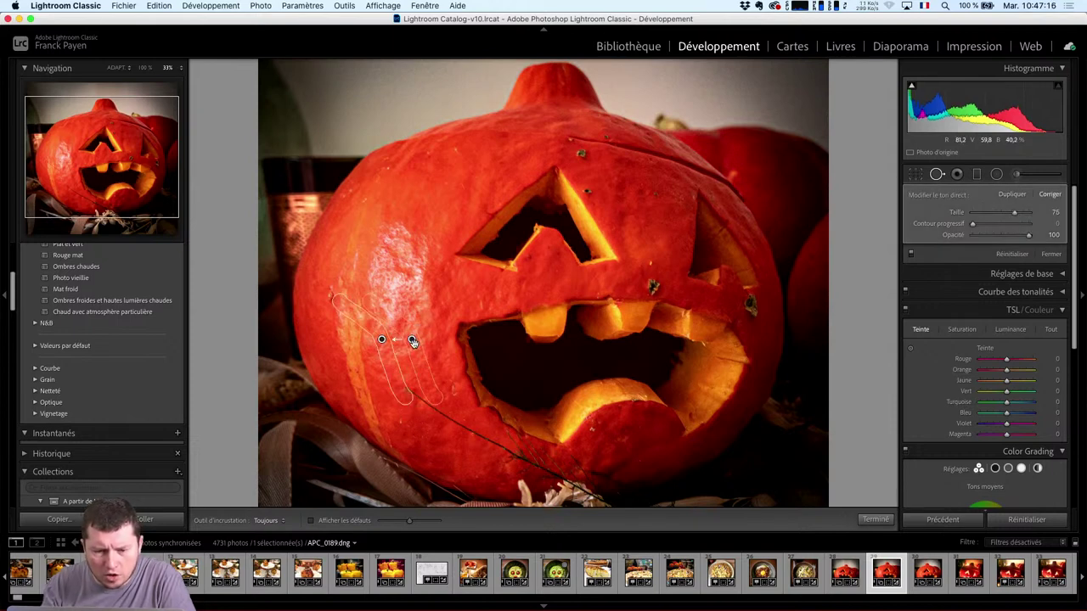
mouse_move(412, 341)
mouse_down()
mouse_move(408, 319)
mouse_move(412, 327)
mouse_up()
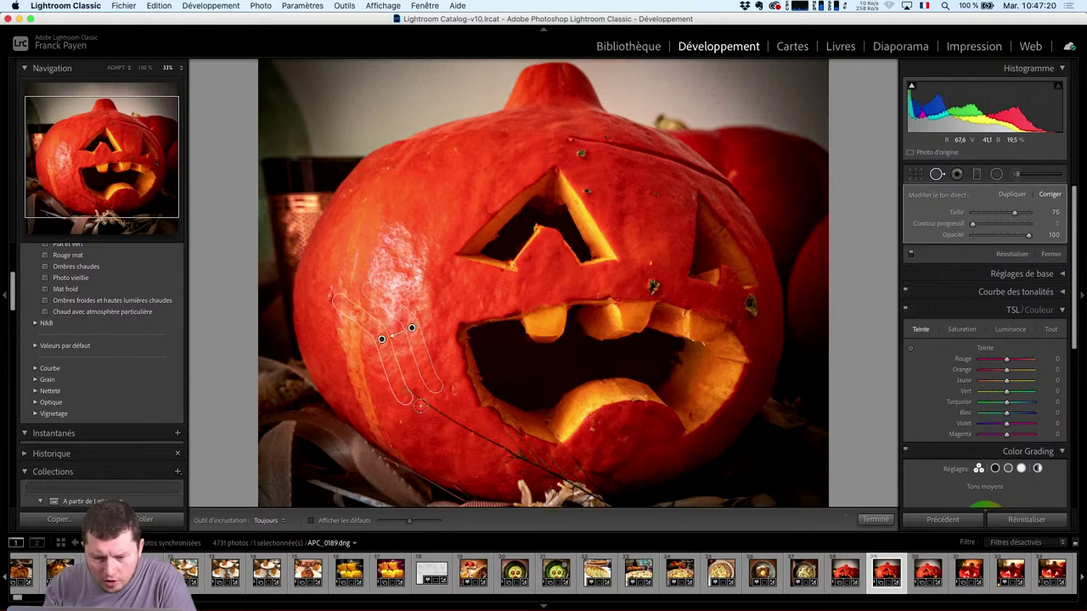
drag(492, 441, 406, 384)
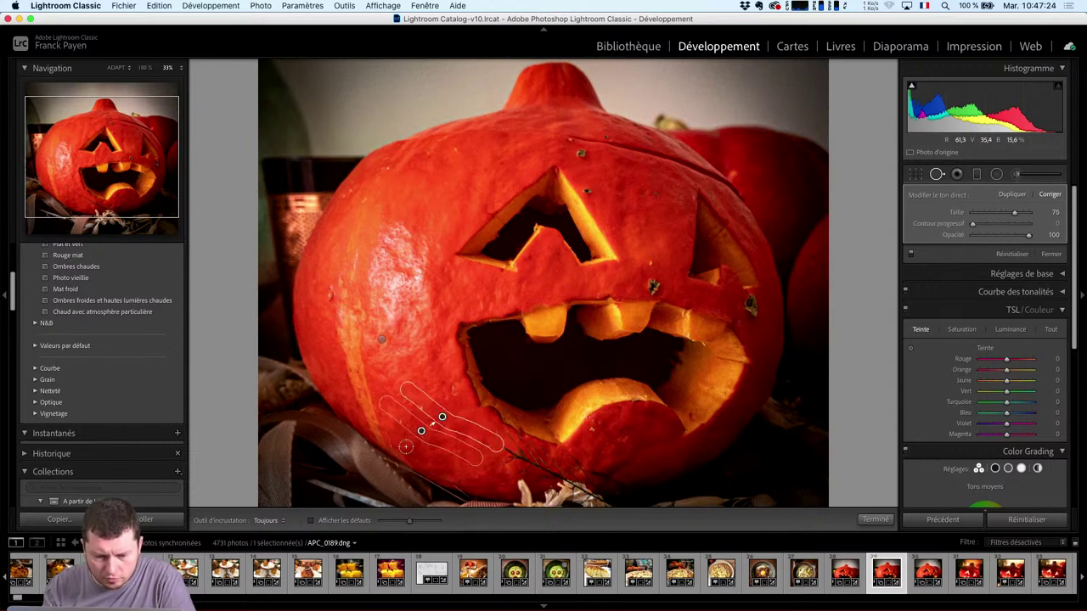
drag(422, 429, 425, 442)
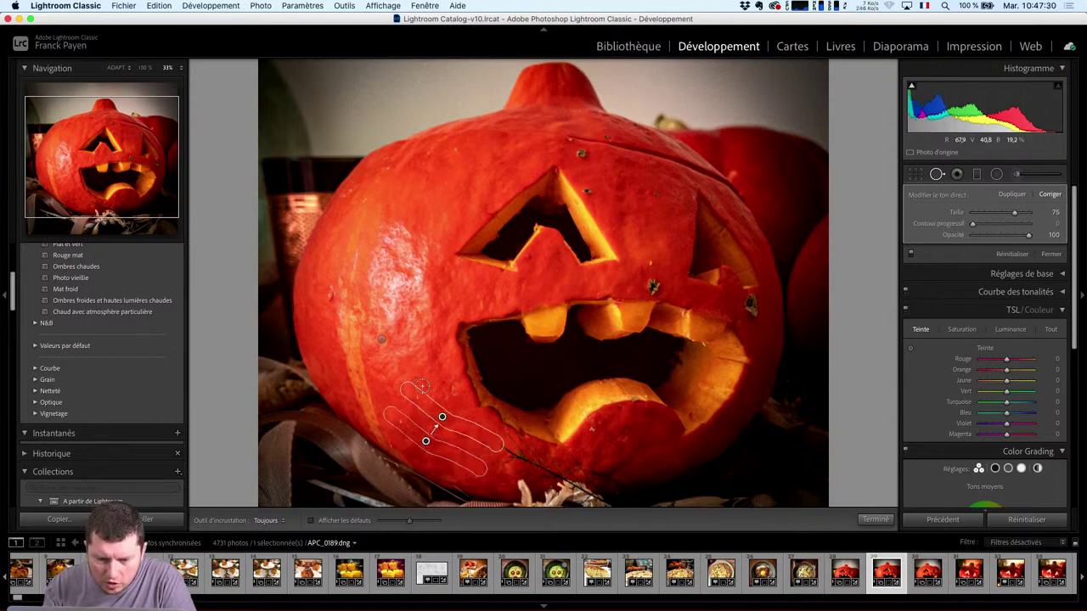
drag(418, 389, 417, 393)
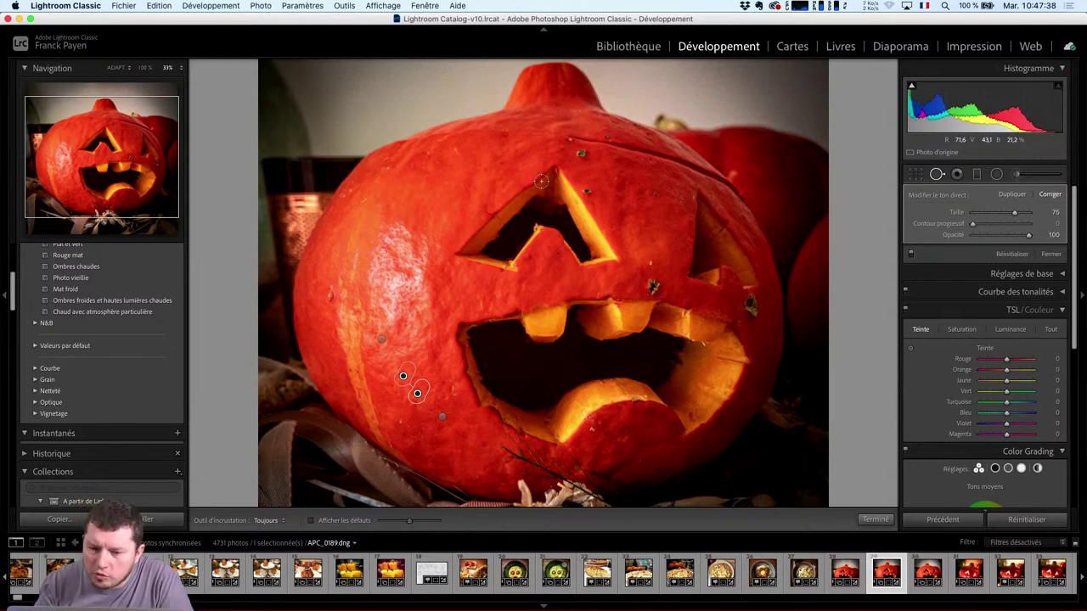
Heal the blemish beside the triangular eye and the skin spot below it, moving the latter's source onto clean skin
click(589, 191)
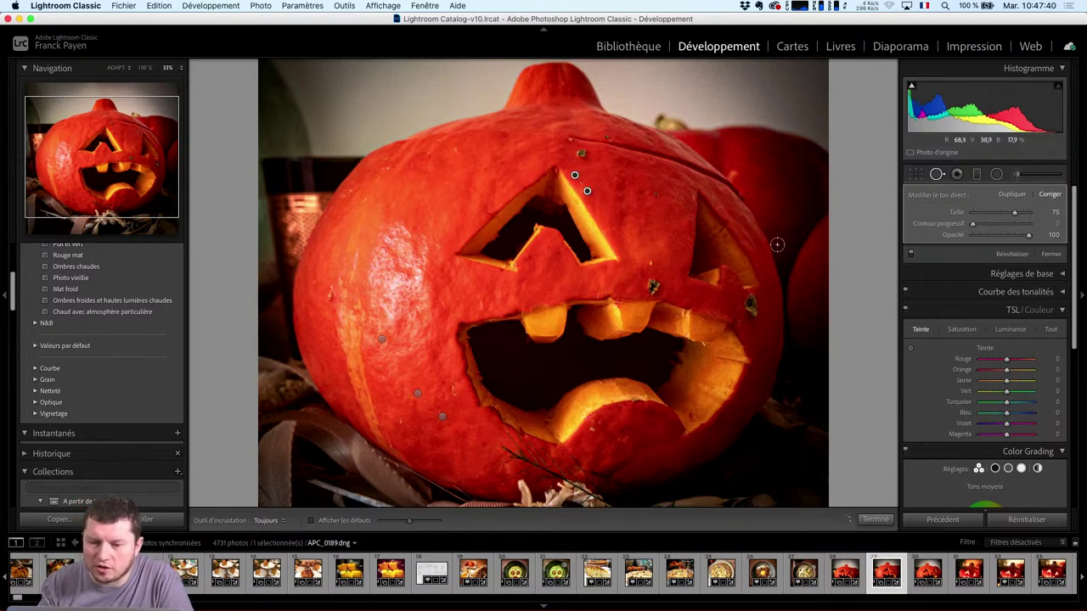
click(648, 259)
drag(656, 285, 623, 273)
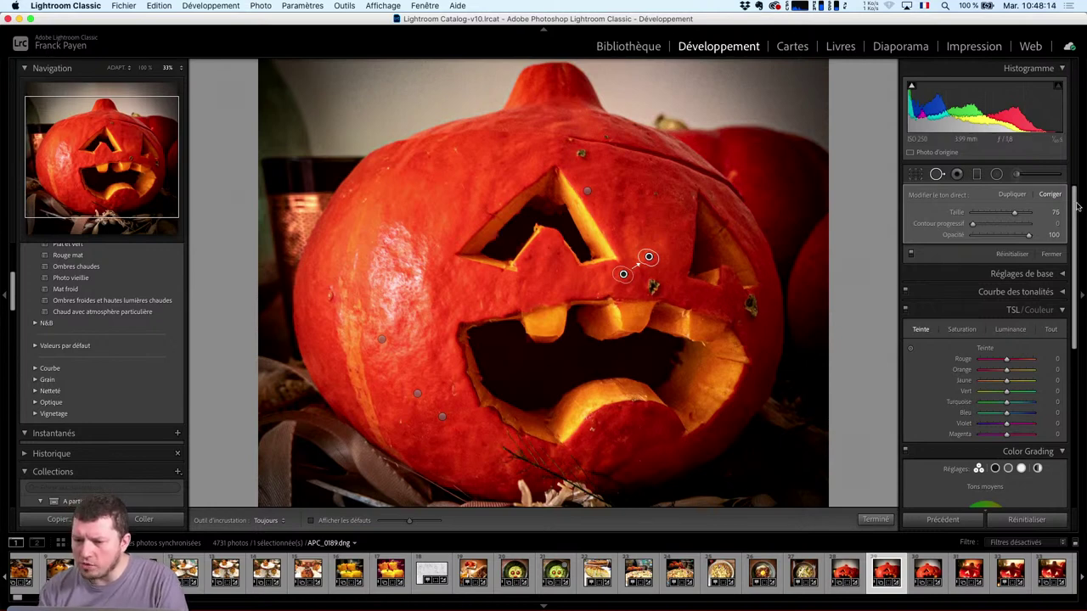
click(1018, 174)
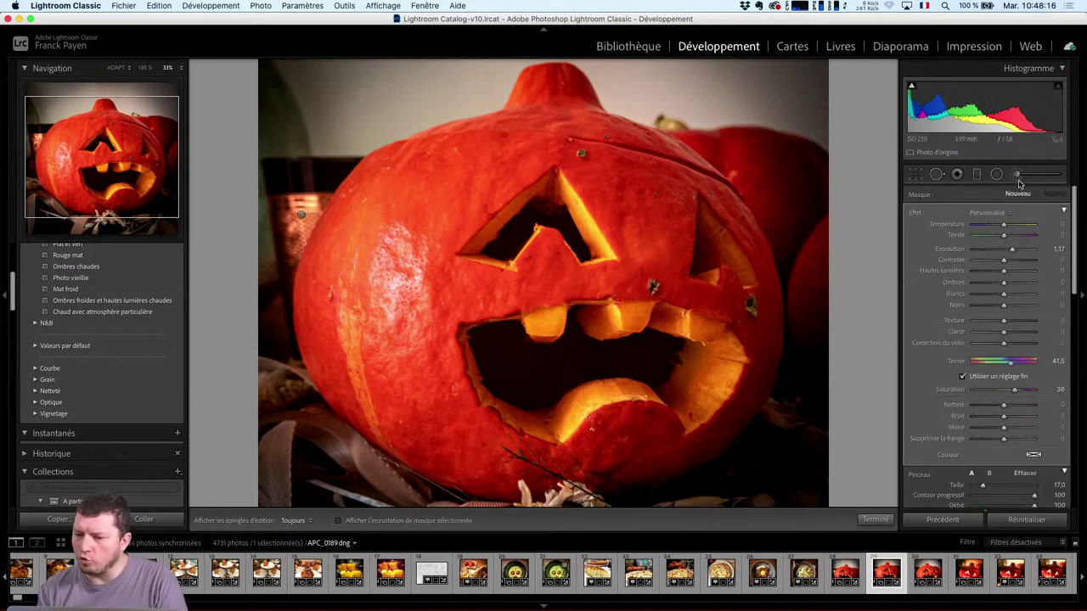
scroll(1072, 225, down, 3)
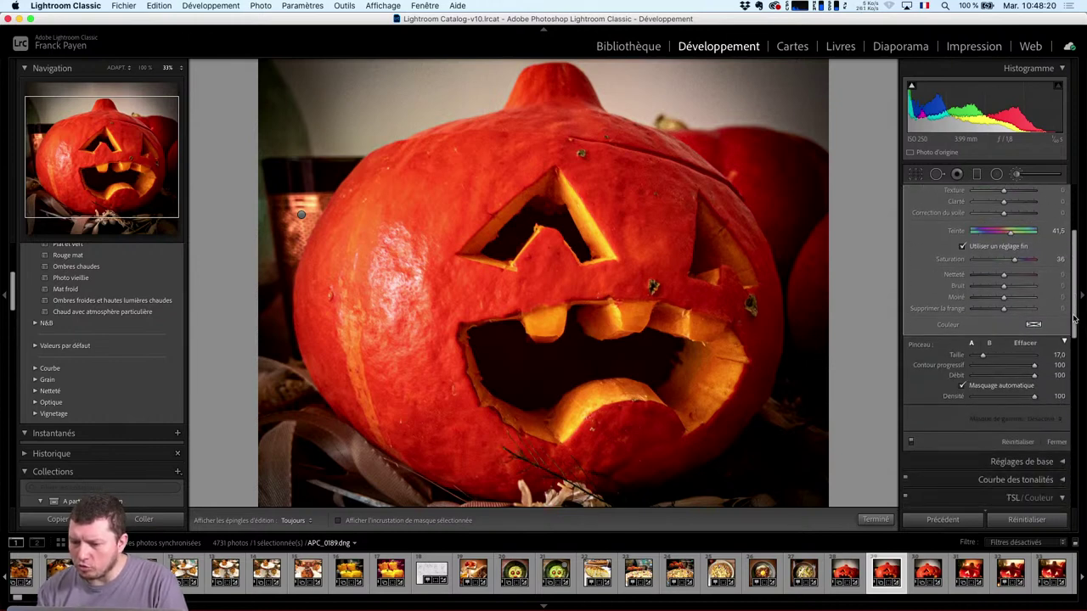
scroll(1075, 319, up, 3)
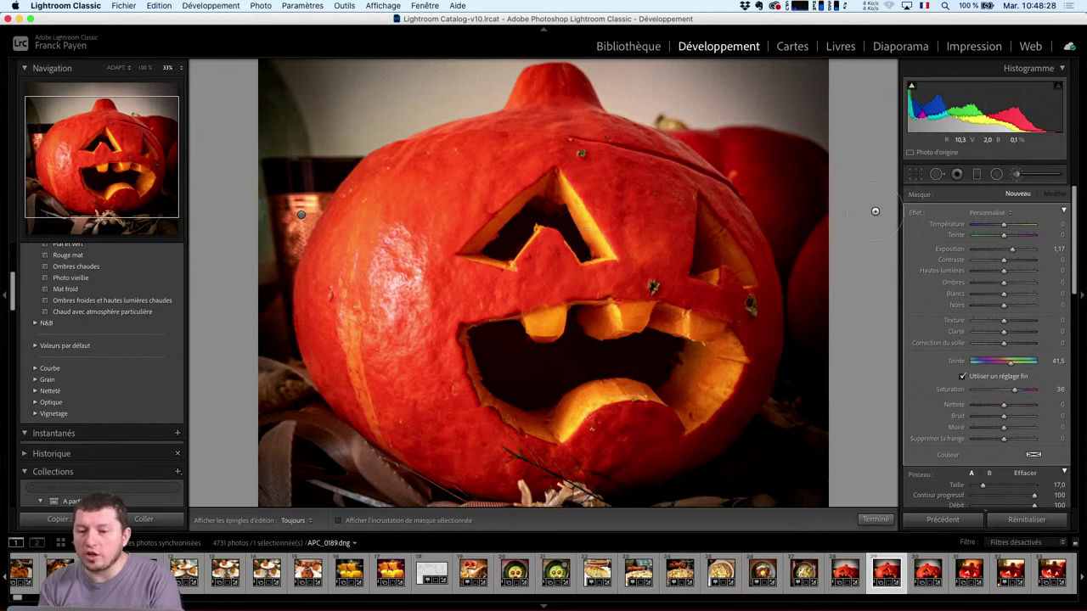
Return to the Bibliothèque module and open the pumpkin photo as a smart object in Photoshop
click(635, 49)
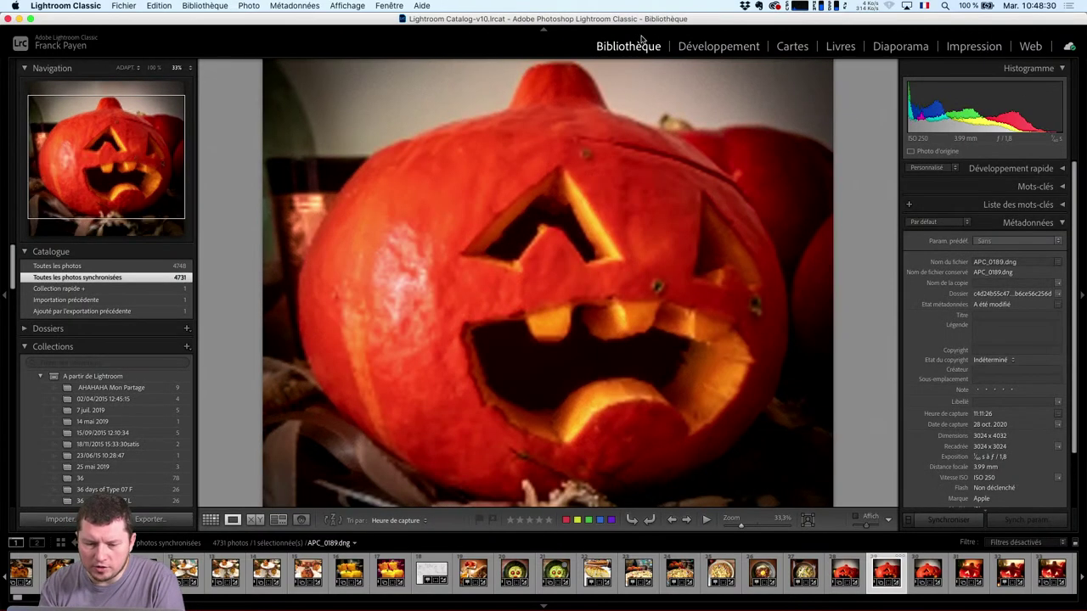
right_click(829, 304)
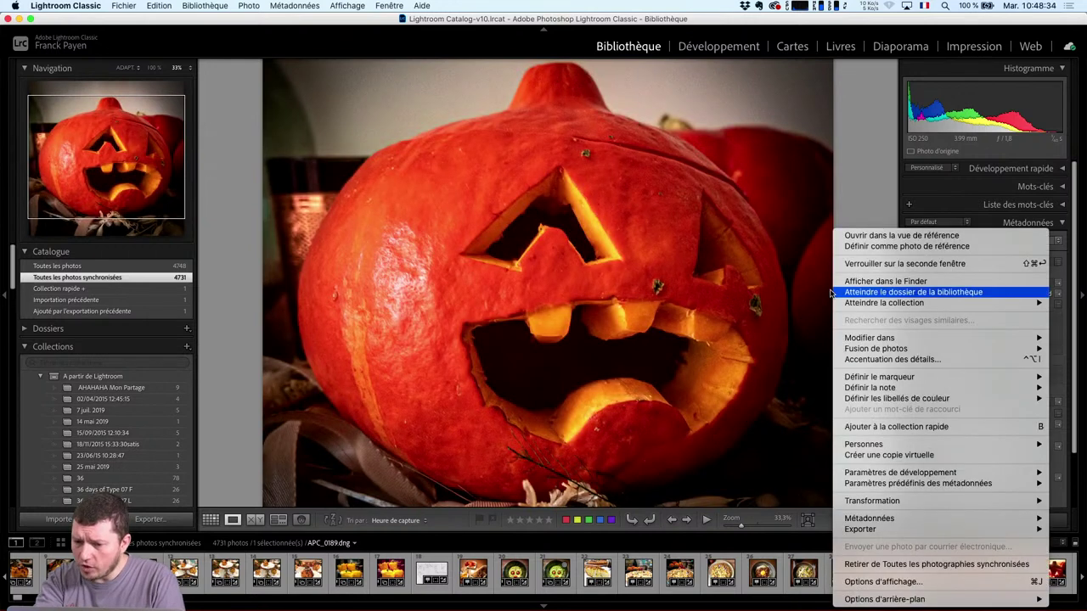
mouse_move(850, 340)
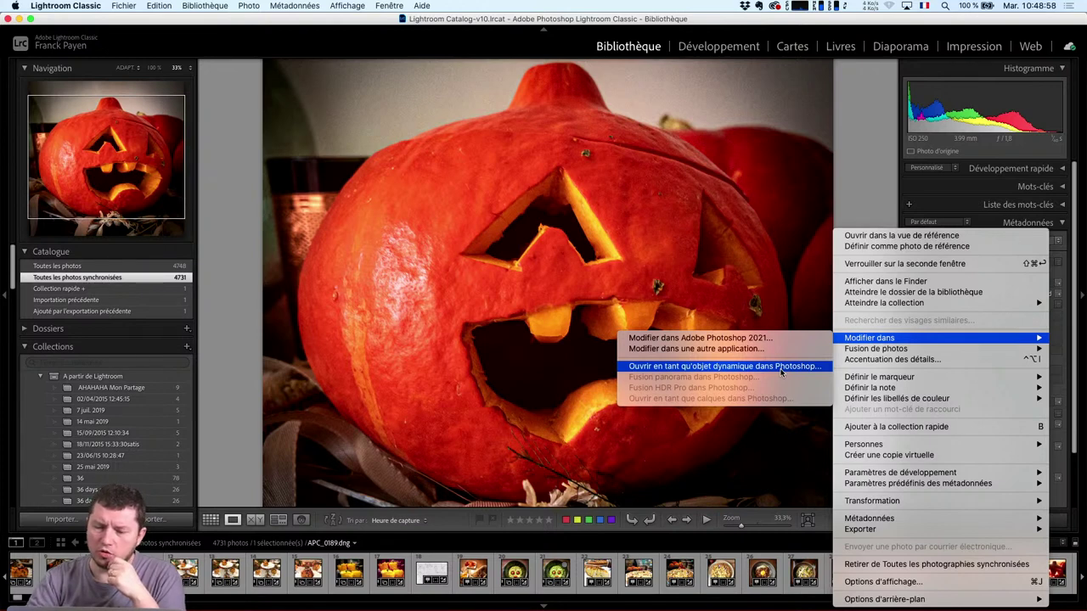
click(782, 367)
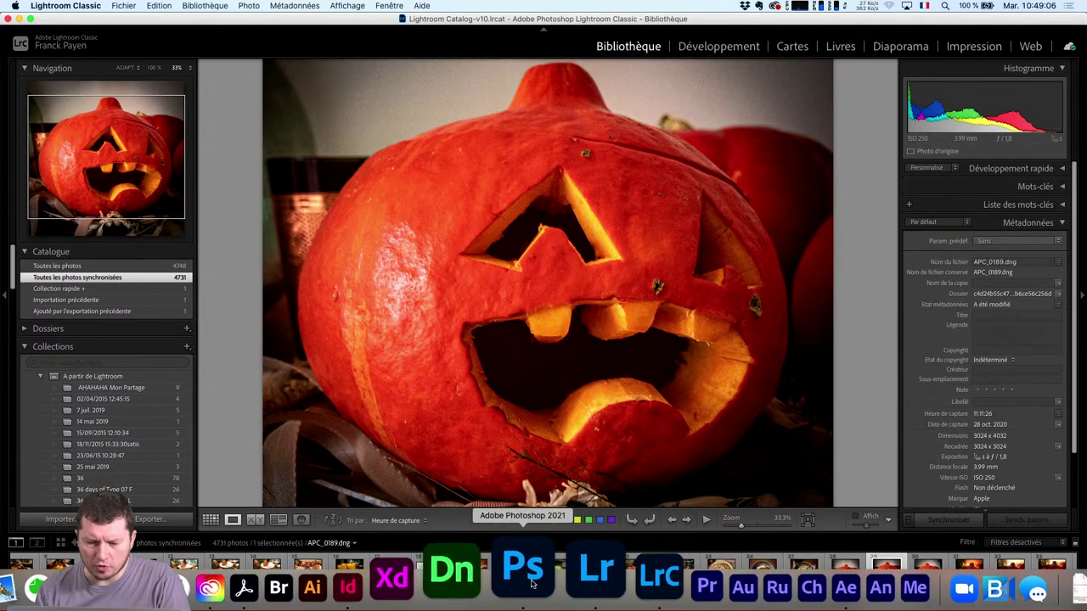
Switch to Photoshop, accept the profile mismatch for APC_0189.dng, and close the pumpkin's smart-object document
click(527, 578)
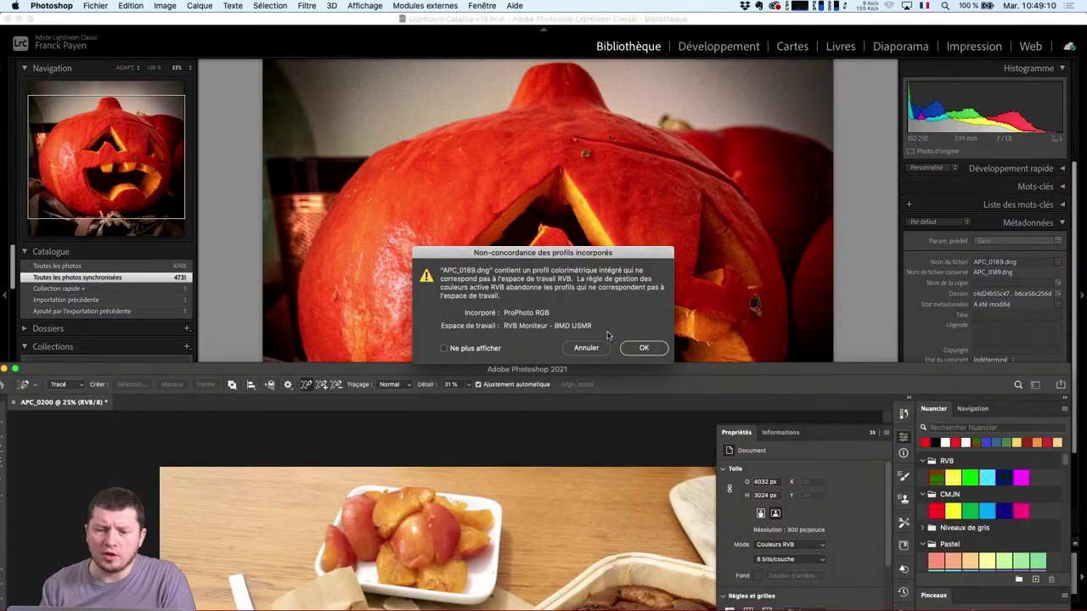
click(640, 348)
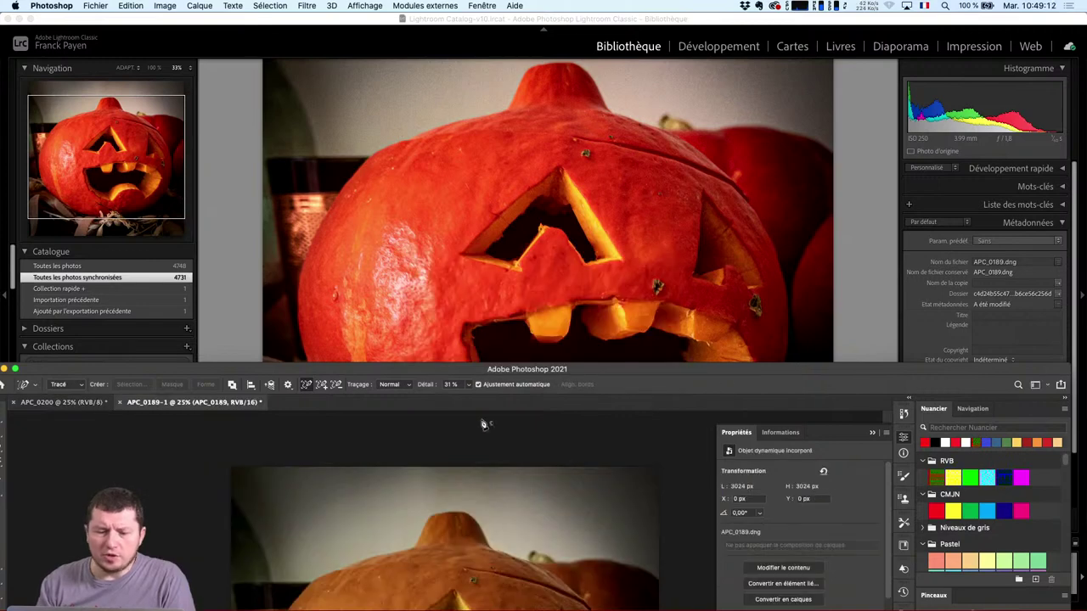
double_click(688, 376)
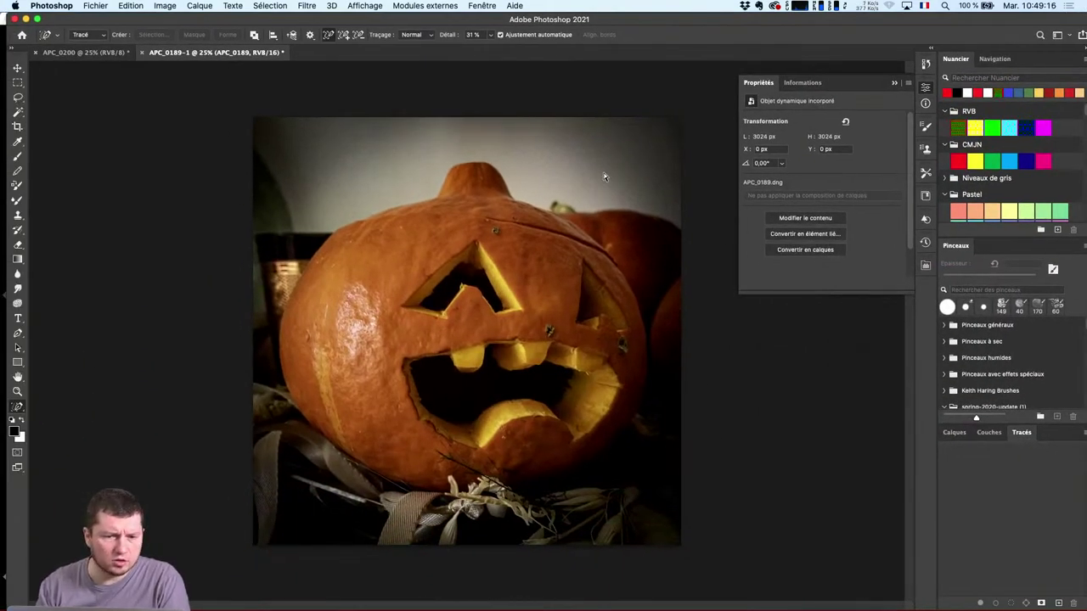
key(super+q)
click(510, 212)
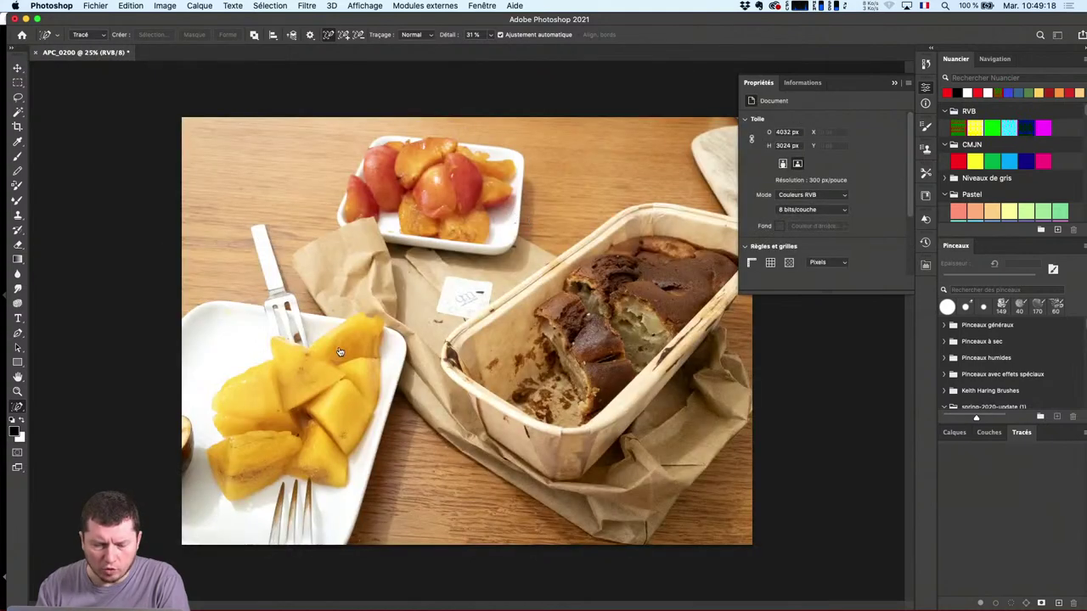
Return to Lightroom Classic, open the pumpkin photo for editing in Photoshop as a regular image, and accept the profile mismatch
key(super+Tab)
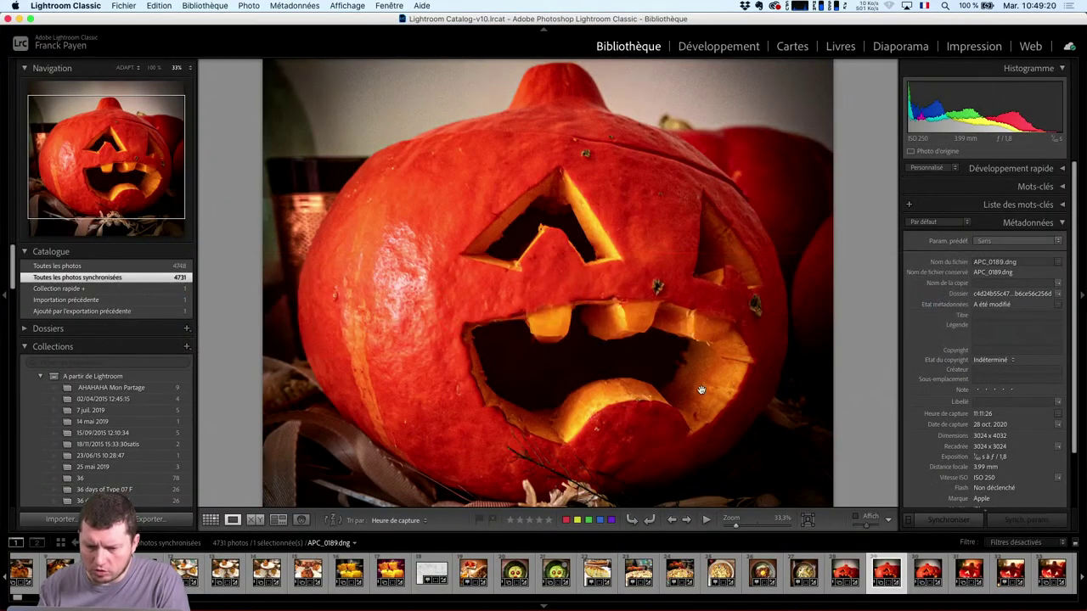
right_click(672, 247)
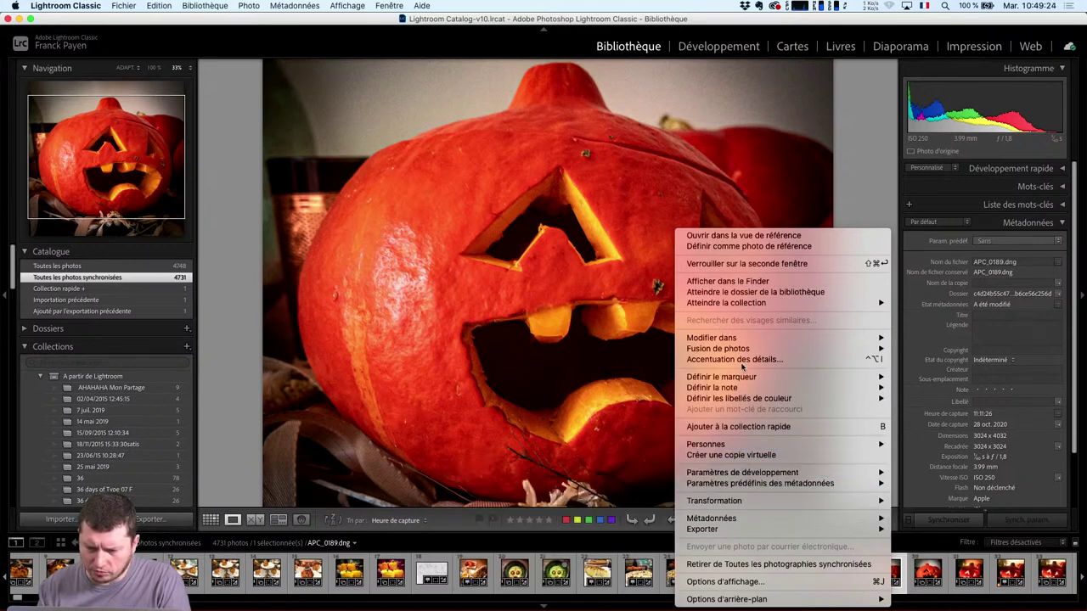
mouse_move(745, 339)
click(598, 340)
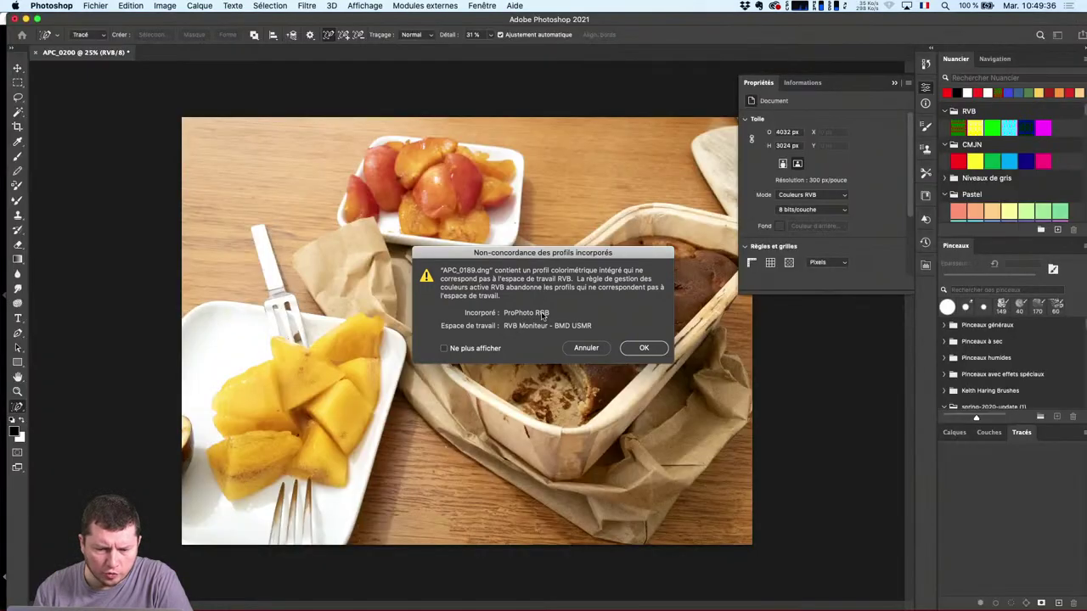
click(644, 349)
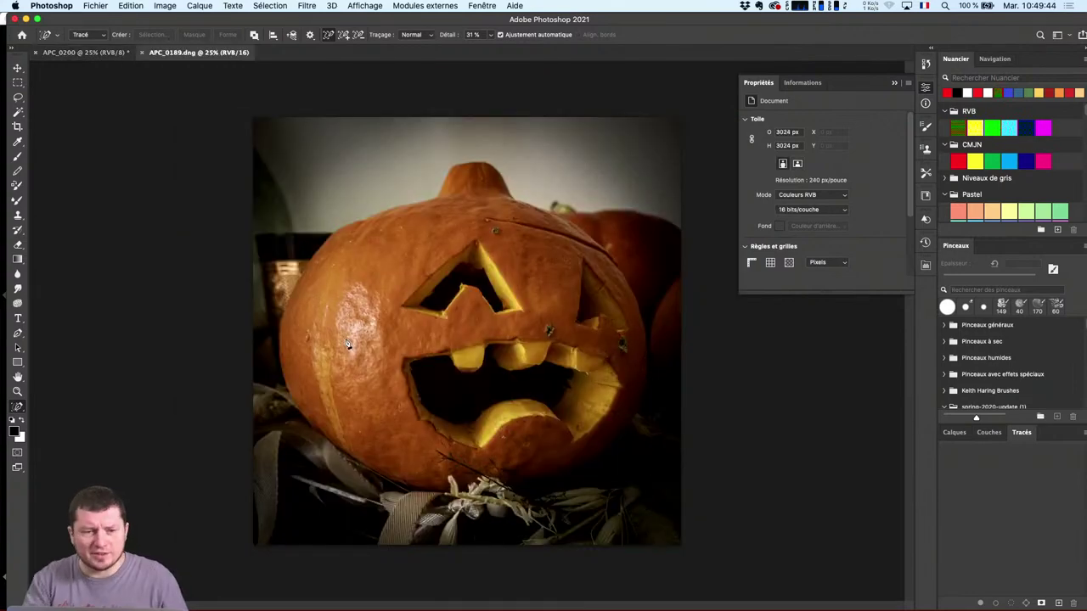
Assign the ProPhoto RGB color profile to the pumpkin image
click(134, 5)
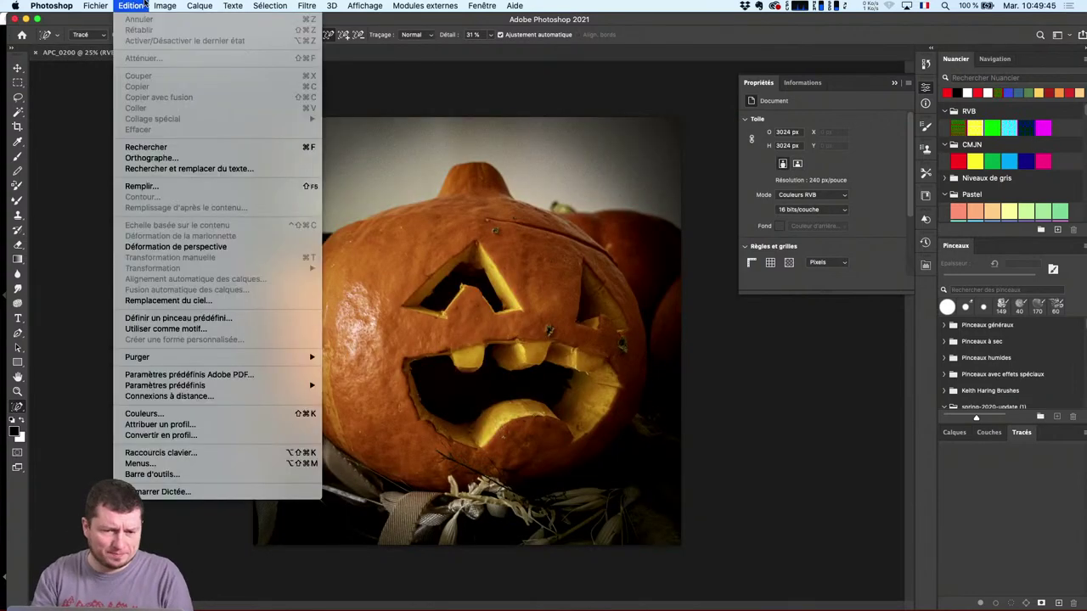
click(218, 432)
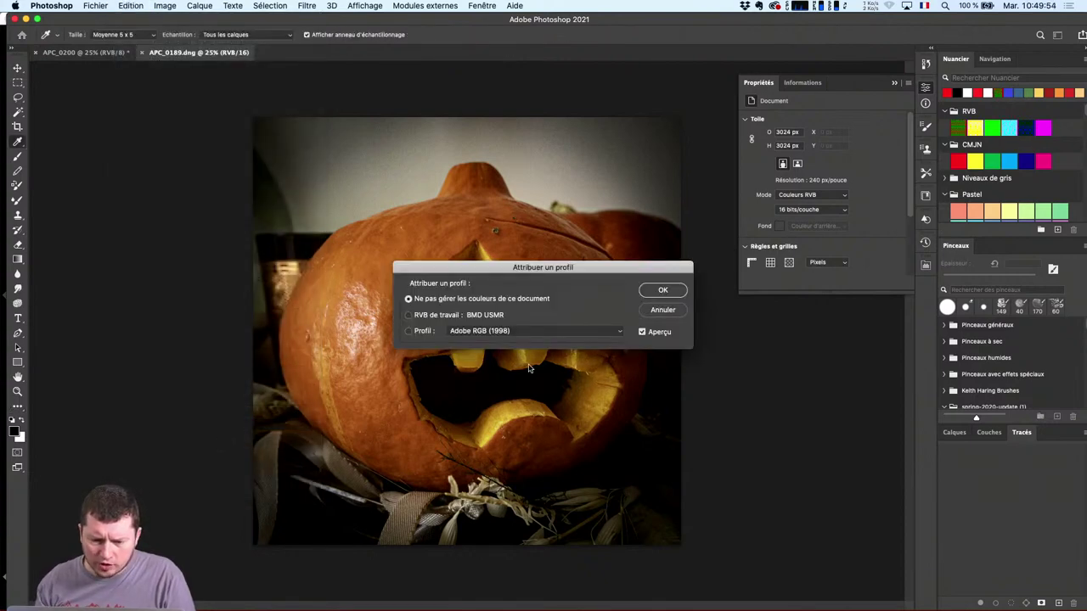
click(454, 316)
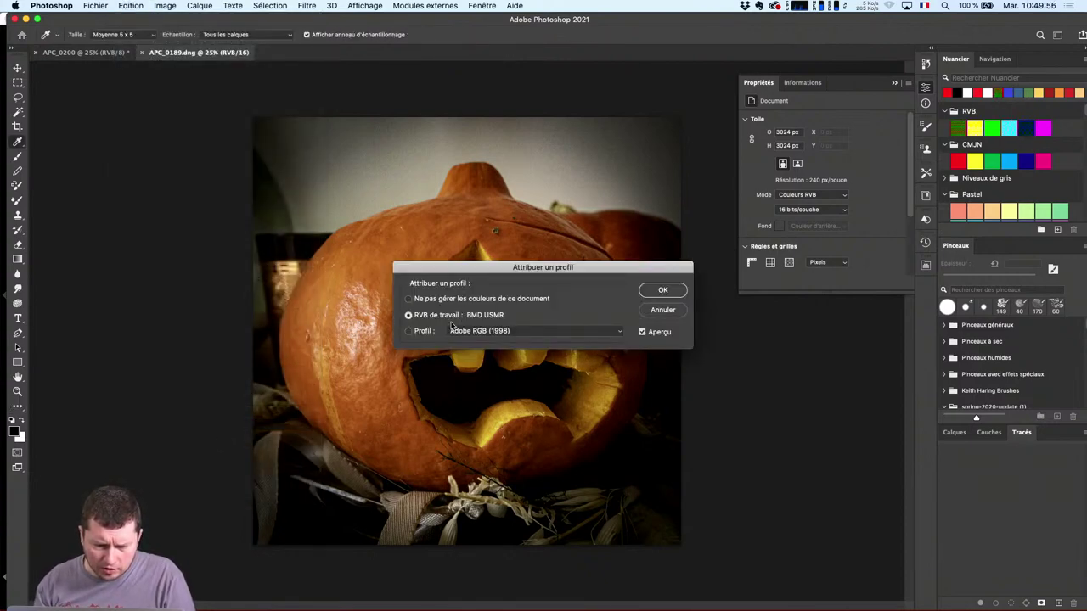
click(467, 333)
click(472, 368)
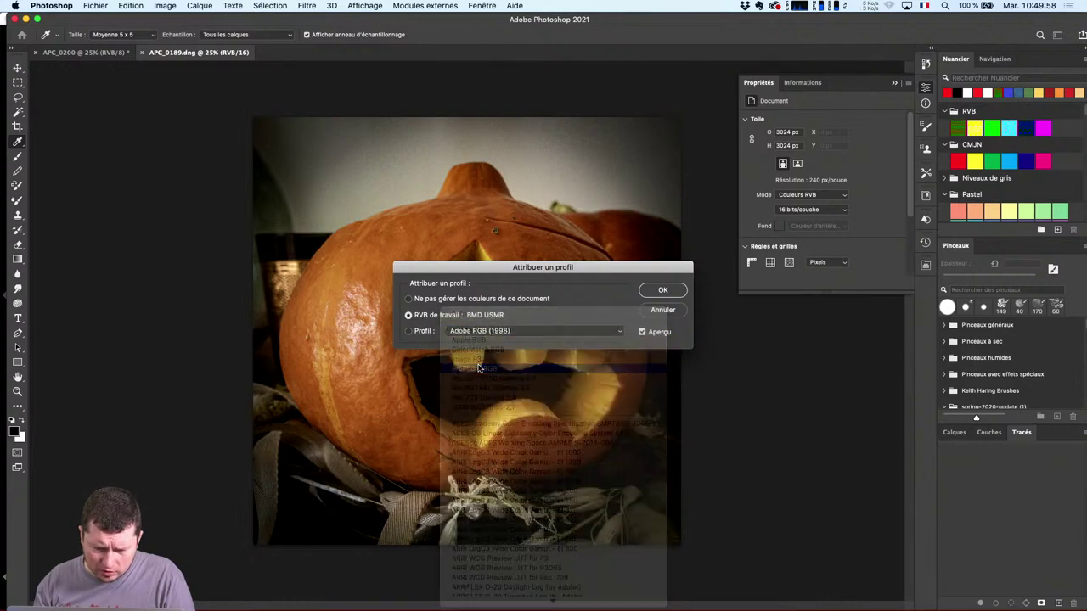
click(664, 291)
key(p)
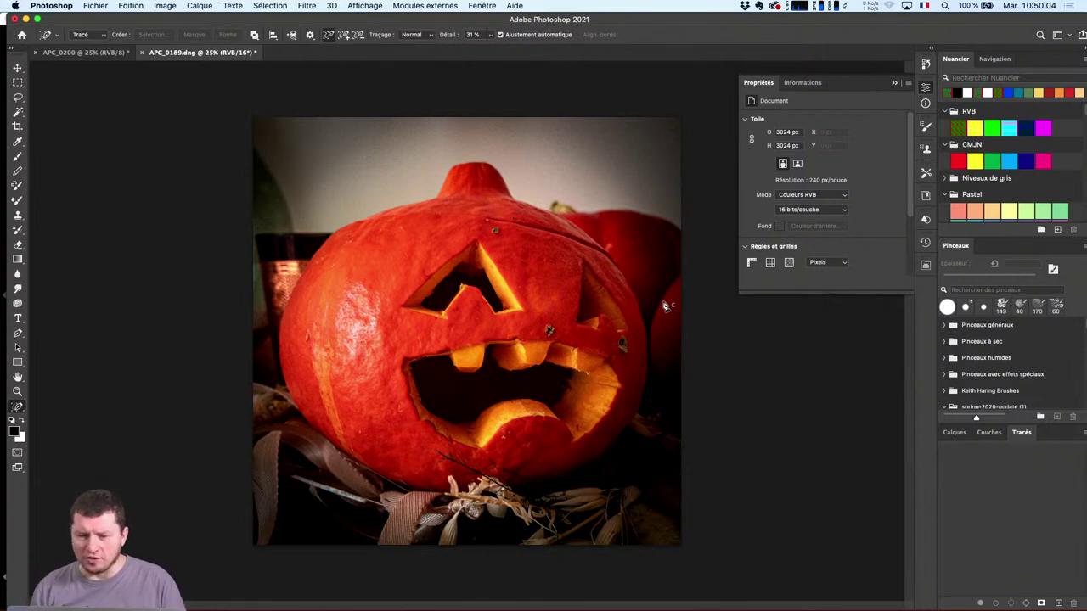
Show the layers and convert the pumpkin's Arrière-plan layer to a smart object
click(954, 433)
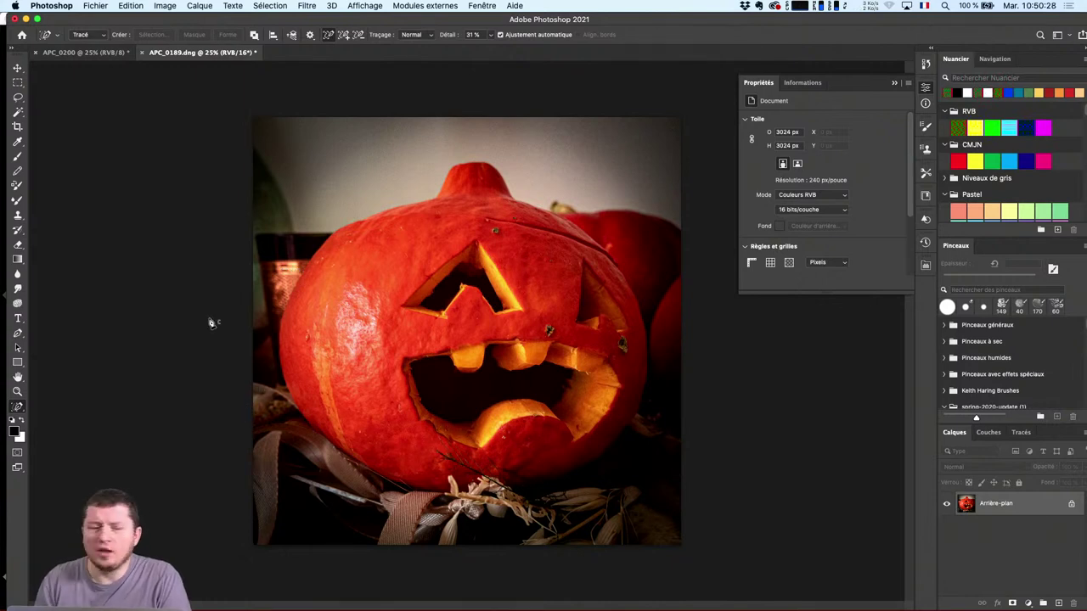
click(19, 83)
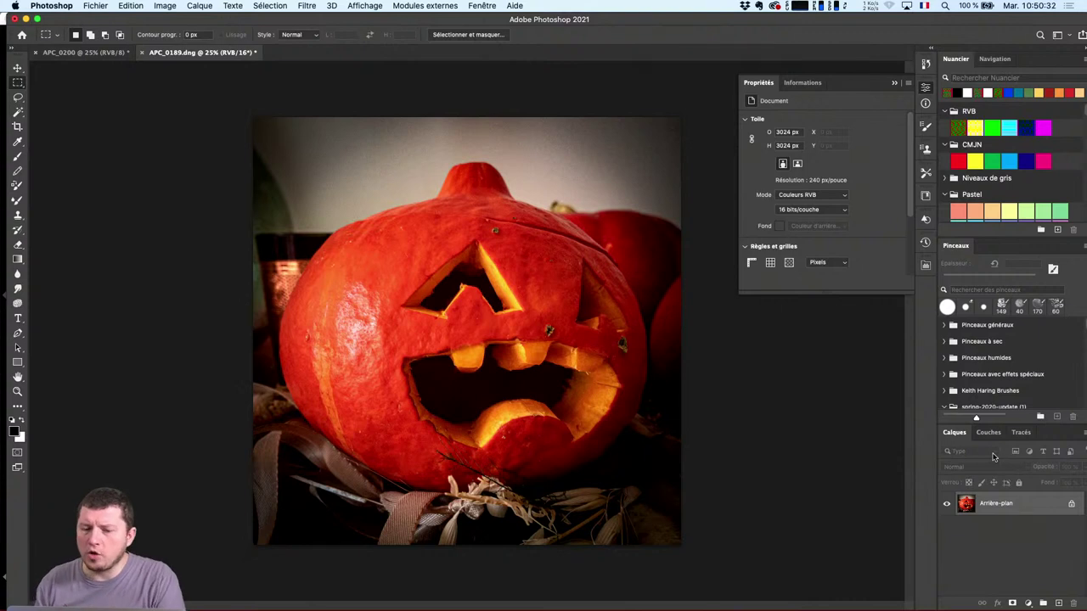
right_click(1022, 508)
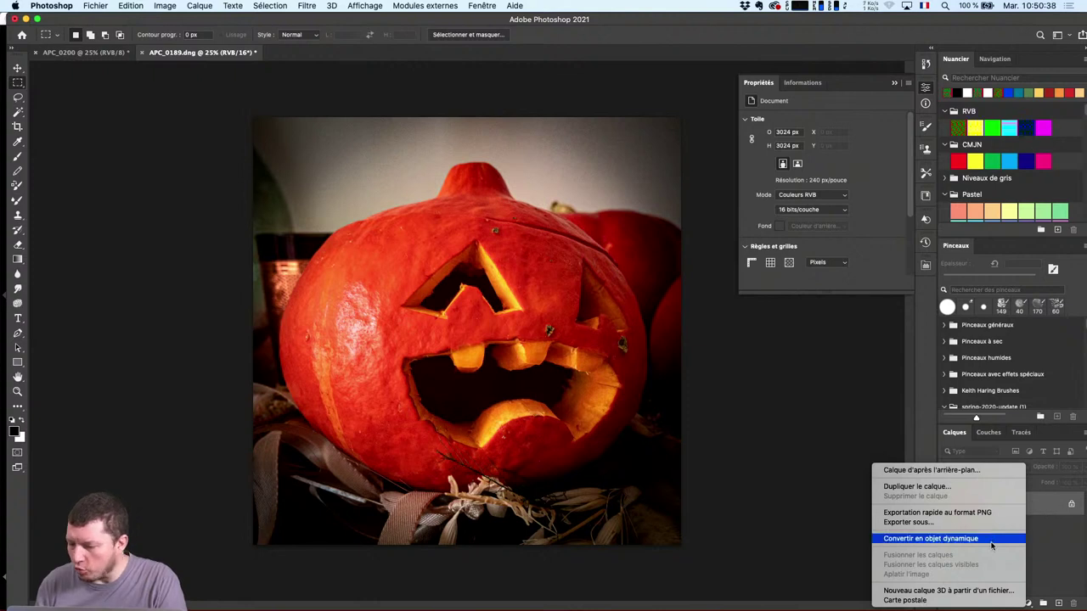
click(994, 540)
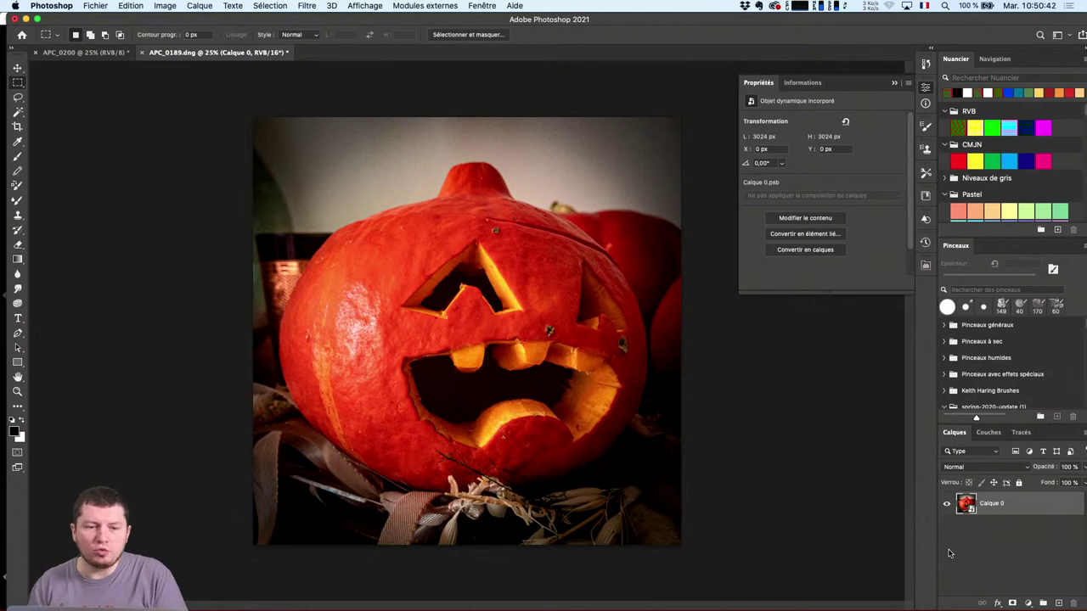
Open the Camera Raw filter on the smart object and set its profile to Moderne 08
click(307, 6)
mouse_move(272, 5)
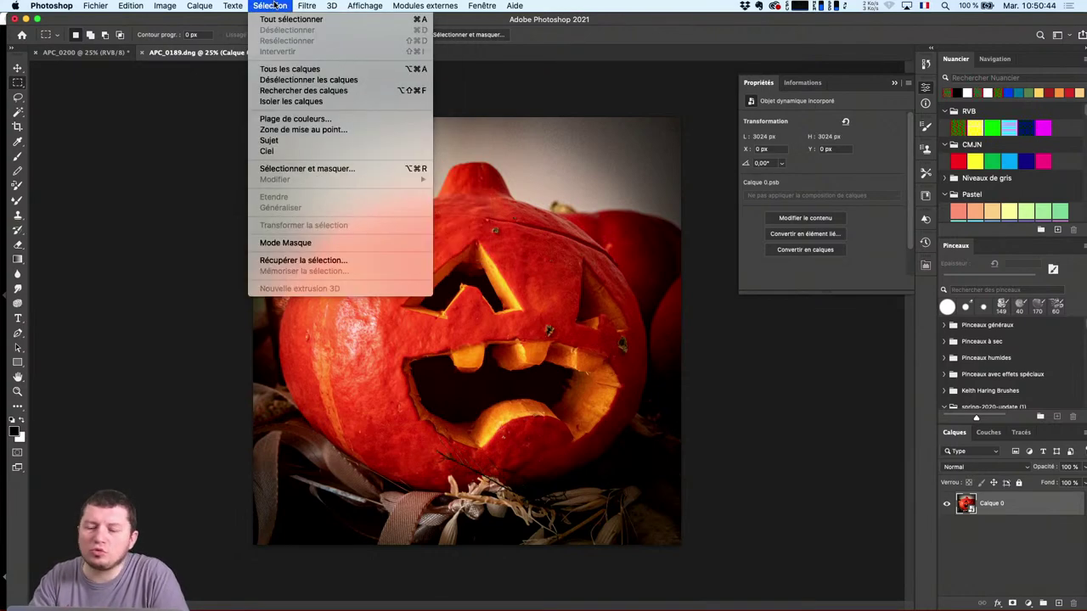
mouse_move(307, 6)
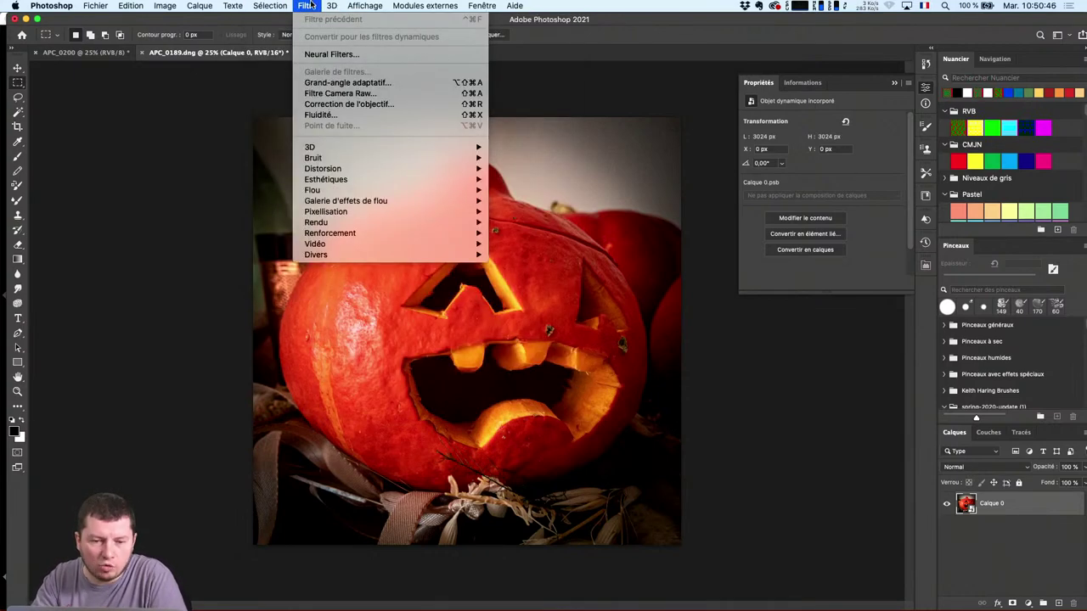
click(350, 93)
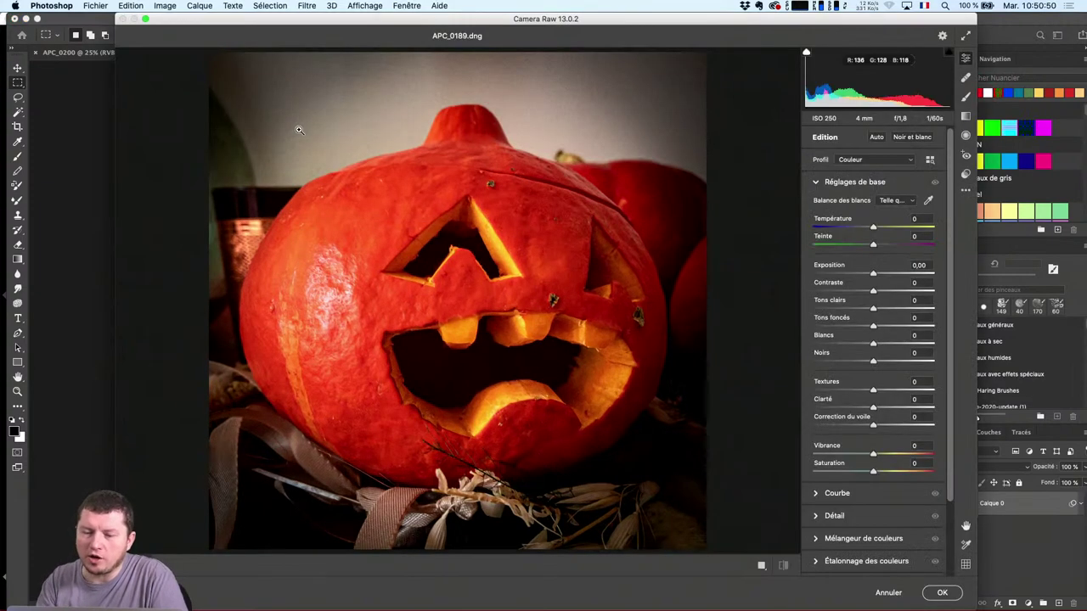
scroll(877, 340, down, 3)
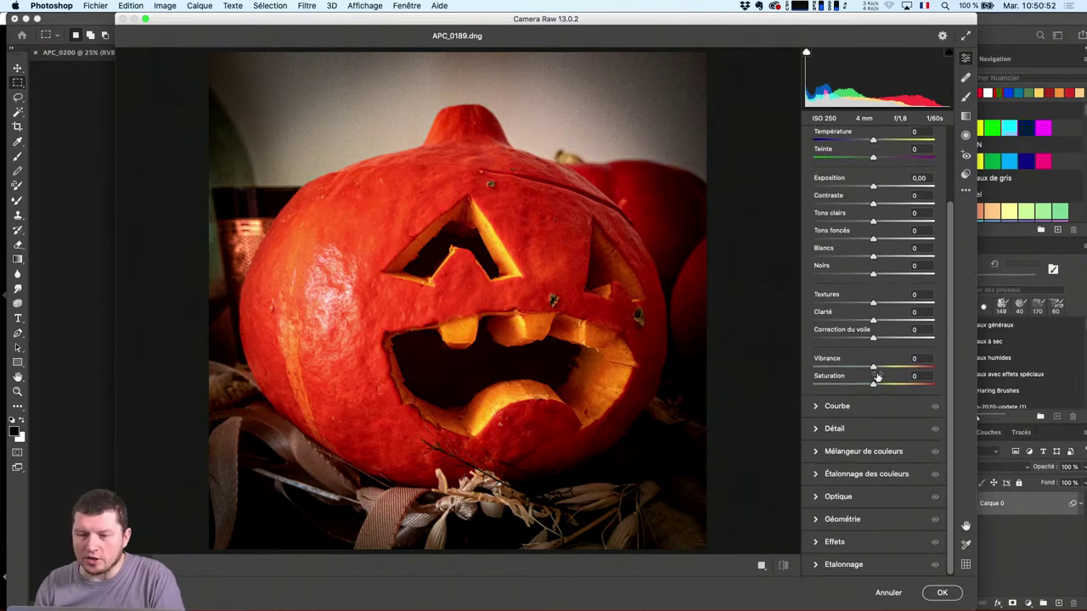
scroll(884, 304, up, 3)
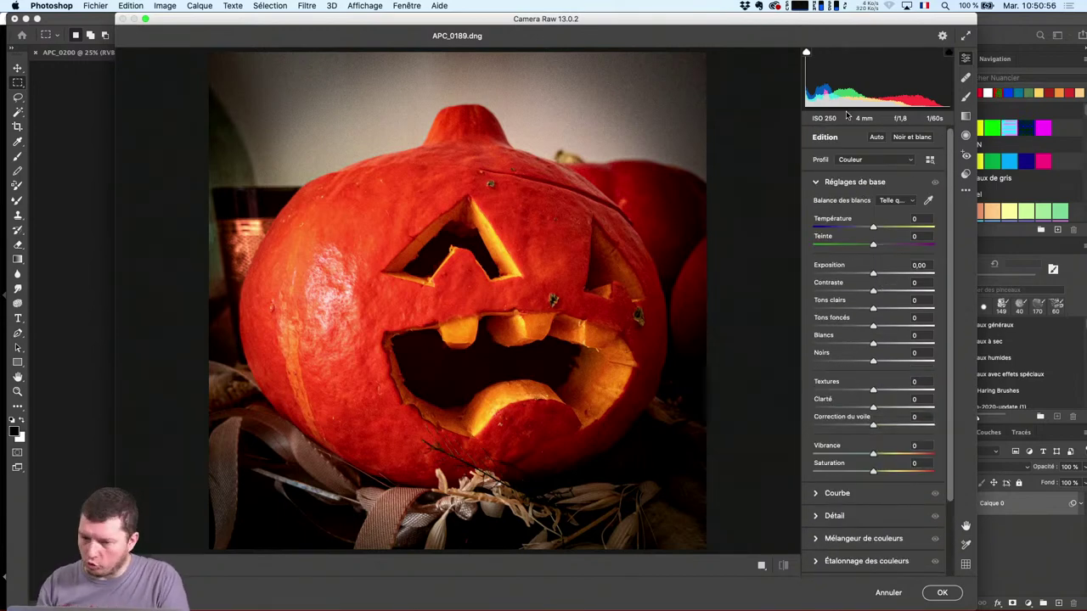
click(888, 159)
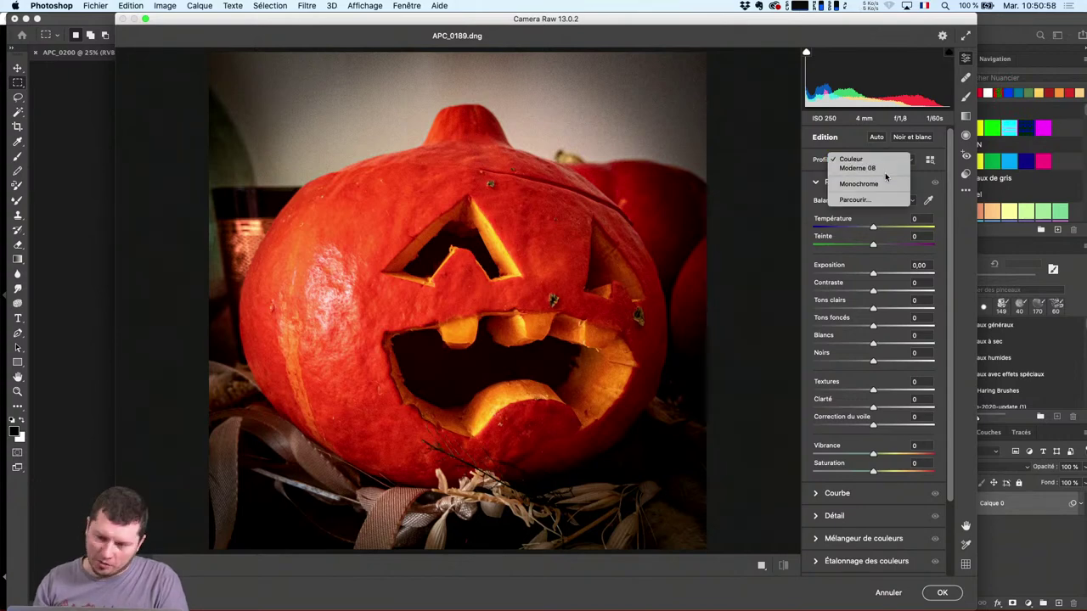
click(883, 168)
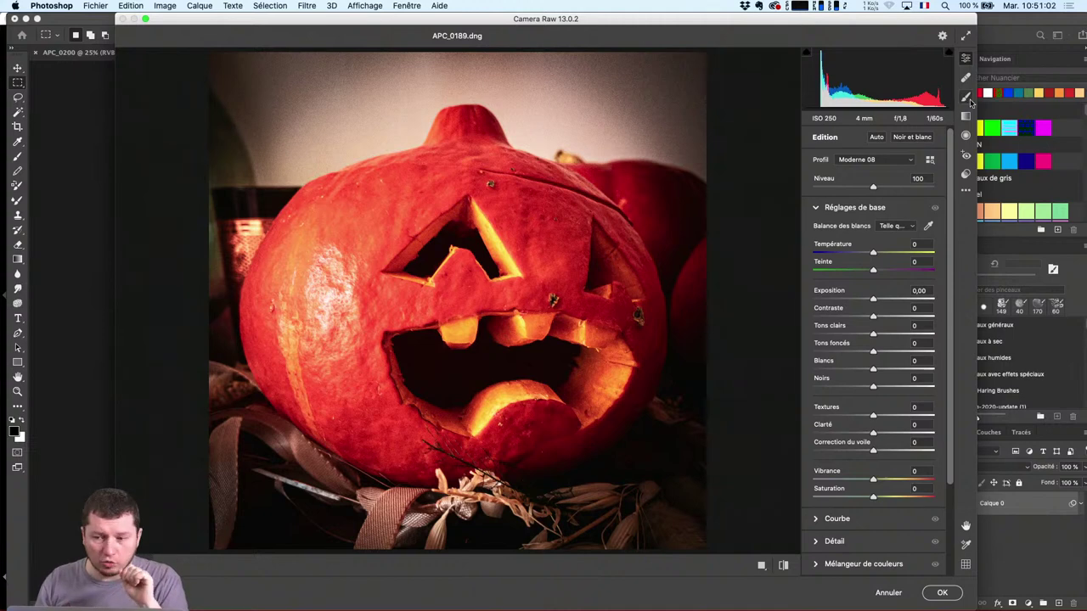
Try a size 30 adjustment brush stroke across the triangular eye and delete it
click(968, 98)
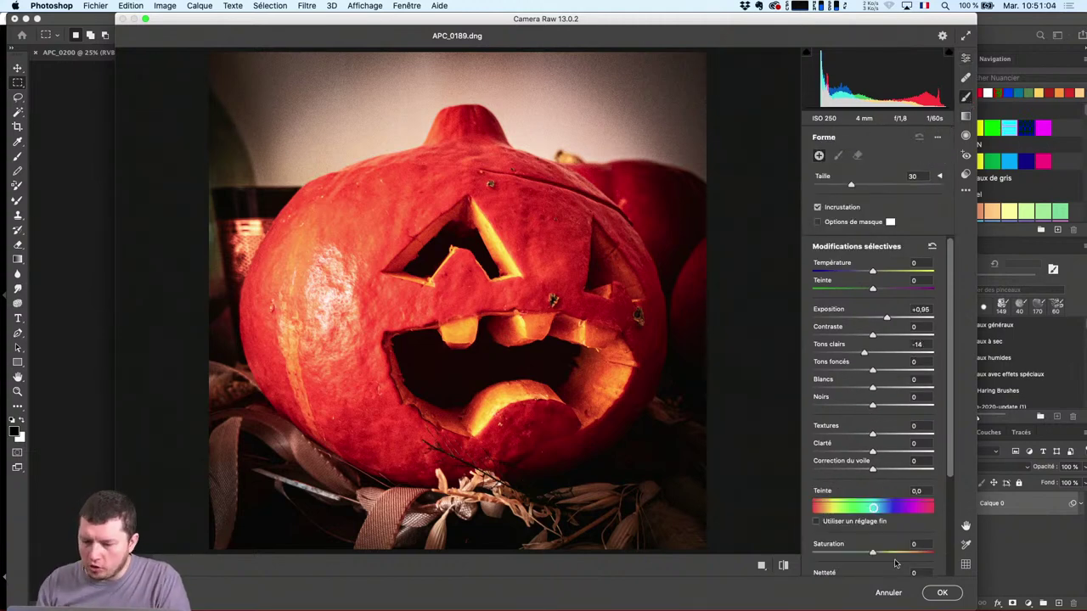
scroll(883, 353, down, 5)
scroll(851, 361, down, 1)
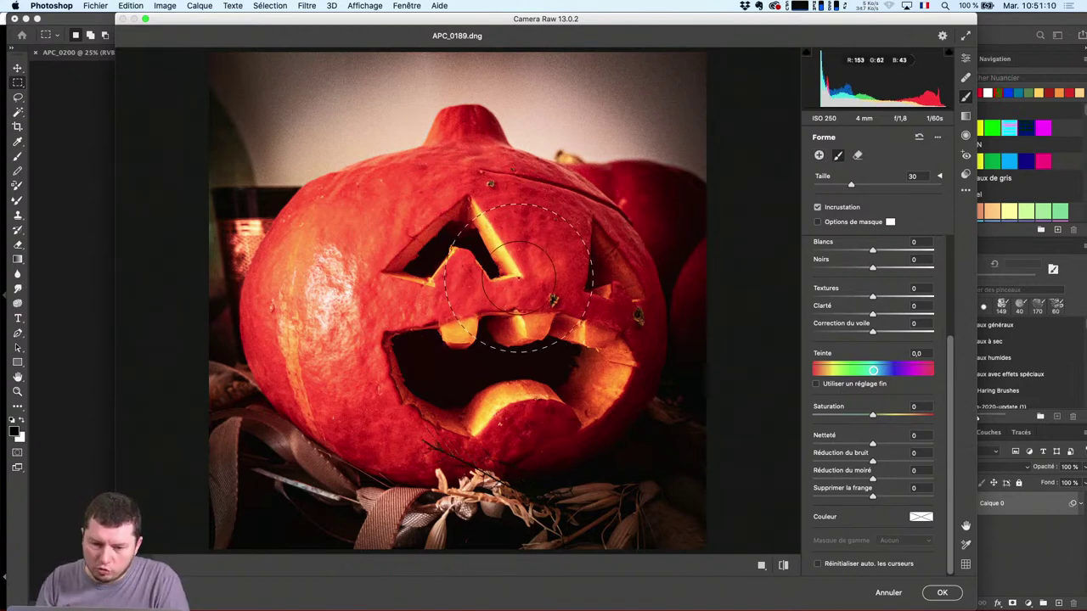
mouse_move(497, 246)
mouse_down()
mouse_move(478, 213)
mouse_move(512, 276)
mouse_move(440, 220)
mouse_up()
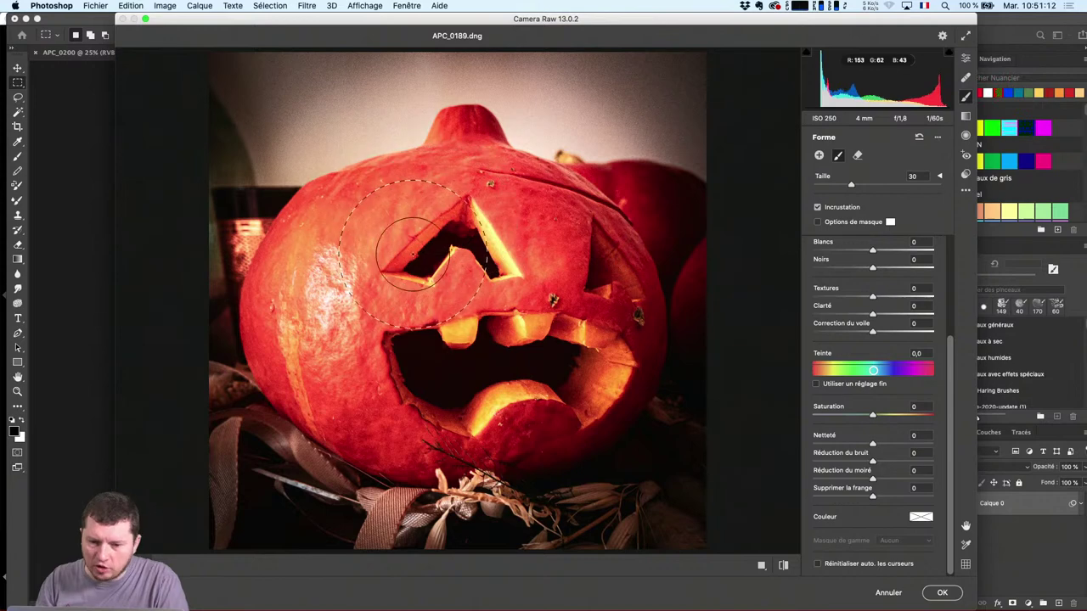
key(Delete)
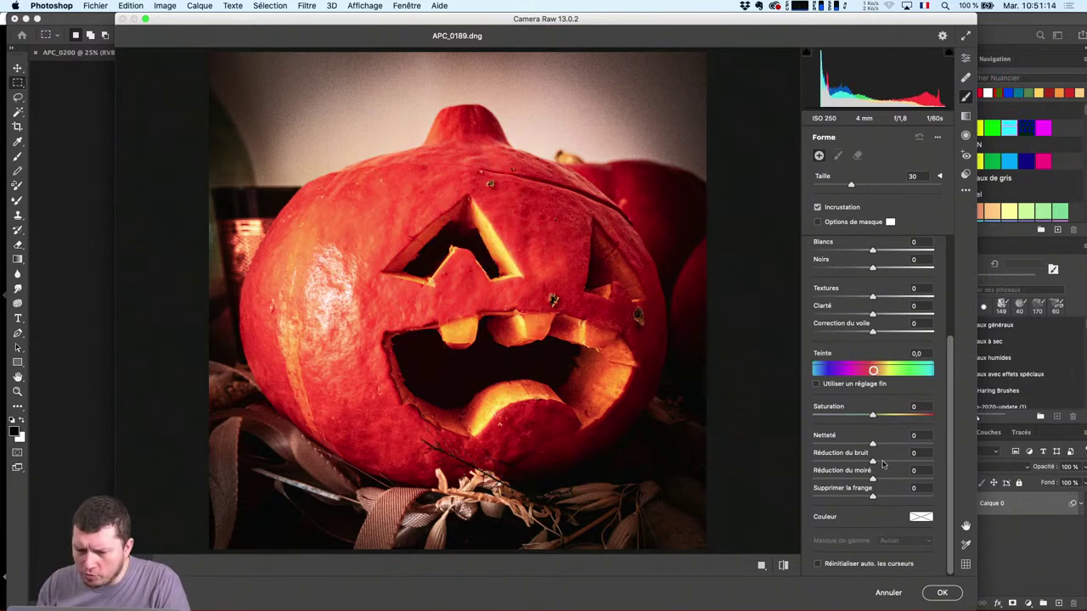
Set the adjustment brush to size 15 with exposure +3,30, try a stroke on the triangular eye, and undo it
drag(855, 186, 832, 186)
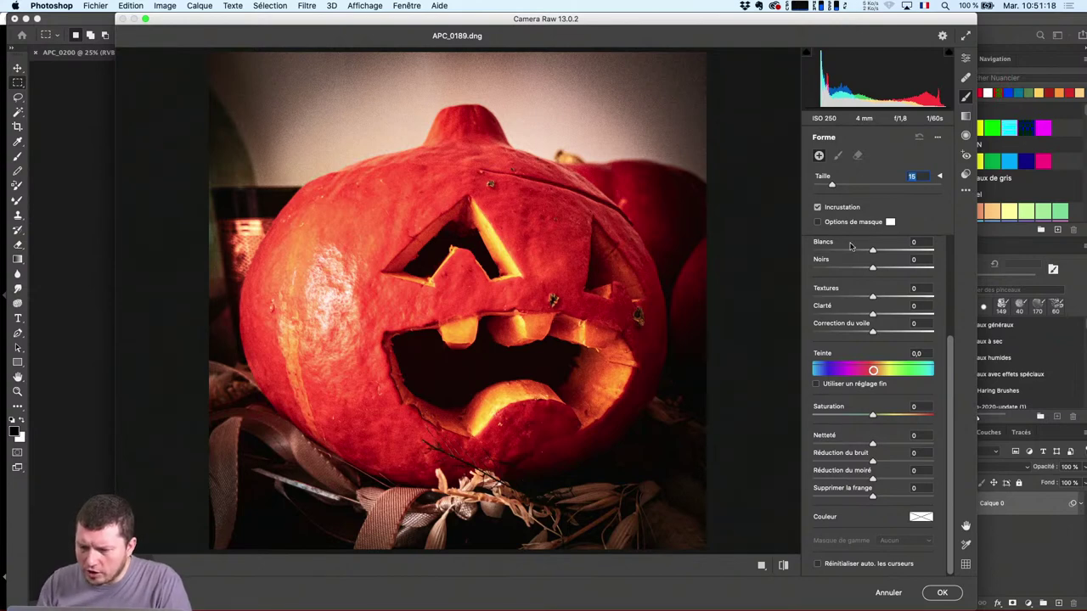
scroll(888, 263, up, 4)
drag(896, 320, 924, 318)
mouse_move(518, 259)
mouse_down()
mouse_move(489, 223)
mouse_move(507, 268)
mouse_up()
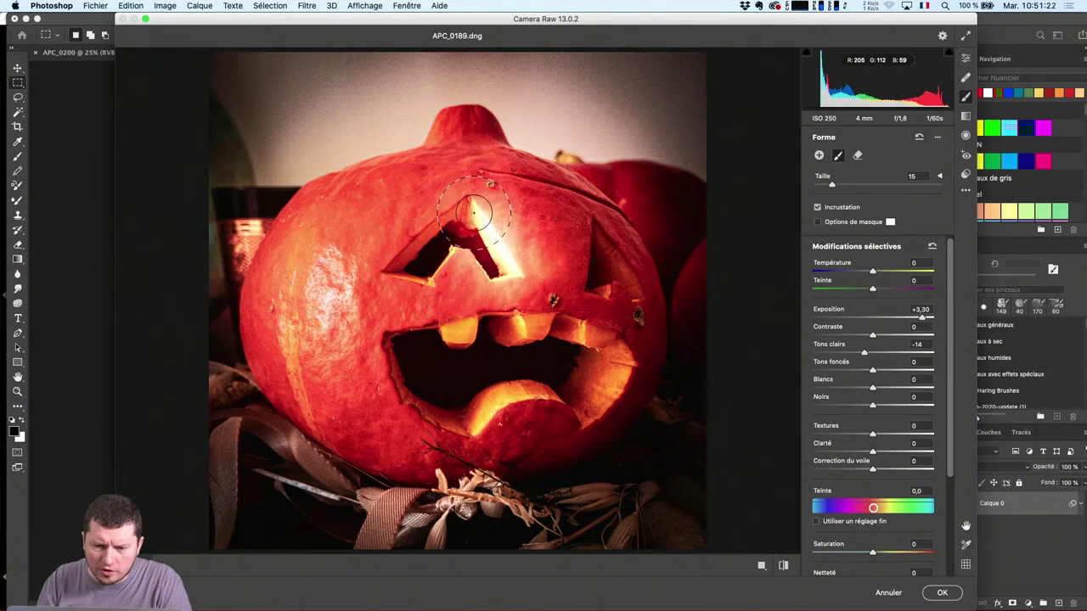
key(super+z)
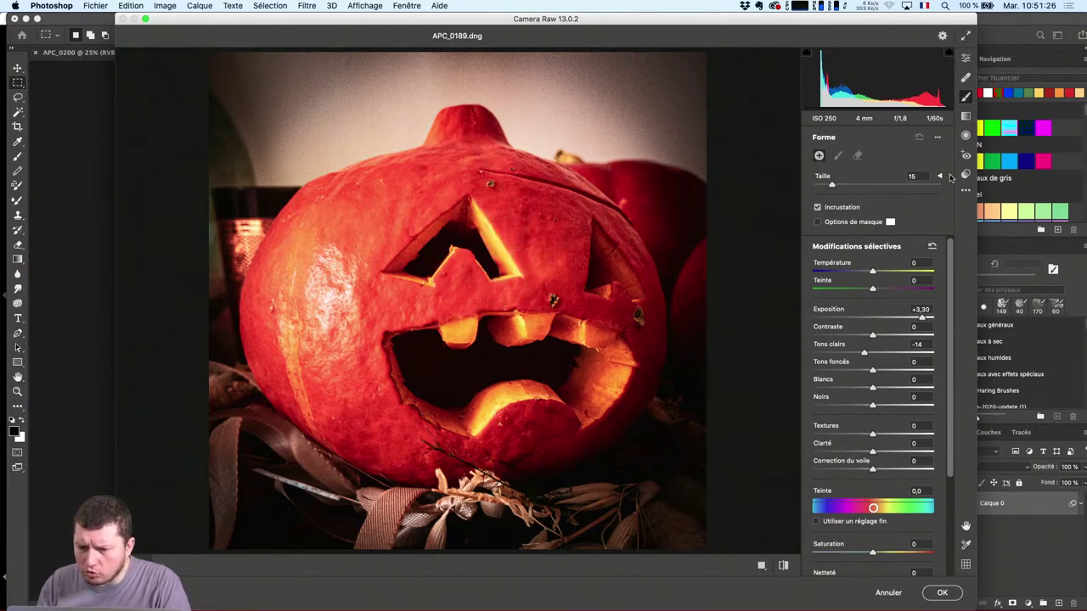
Enable Masquage auto, brighten the triangular eye's cut edges with the brush, and erase the spill on the surrounding skin at size 10
click(939, 175)
click(817, 248)
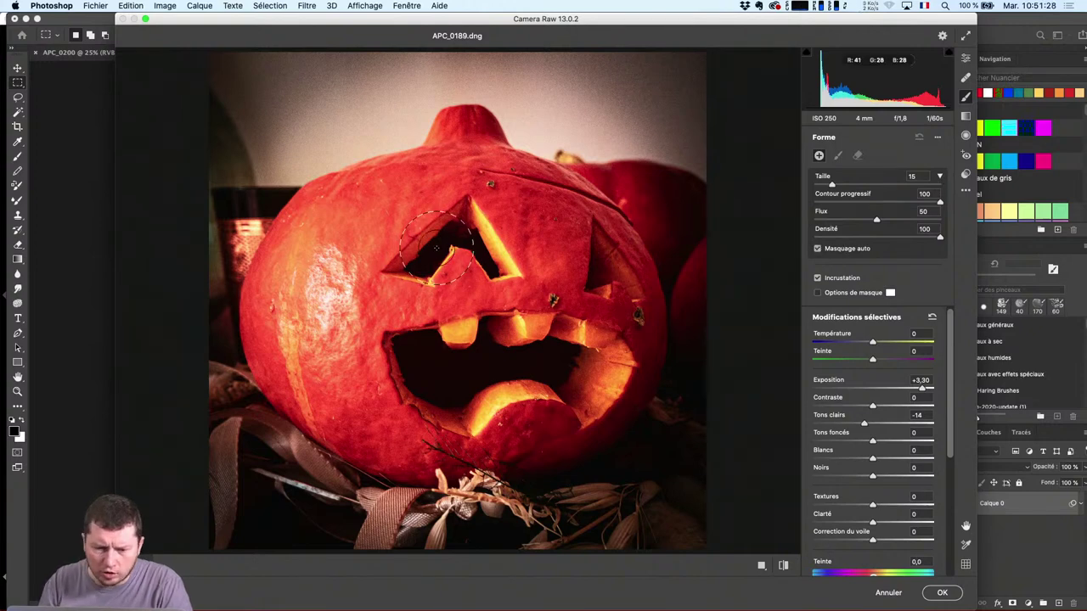
mouse_move(435, 249)
mouse_down()
mouse_move(406, 259)
mouse_move(468, 207)
mouse_move(508, 274)
mouse_move(485, 275)
mouse_move(474, 259)
mouse_move(479, 267)
mouse_move(502, 275)
mouse_move(469, 214)
mouse_move(434, 222)
mouse_up()
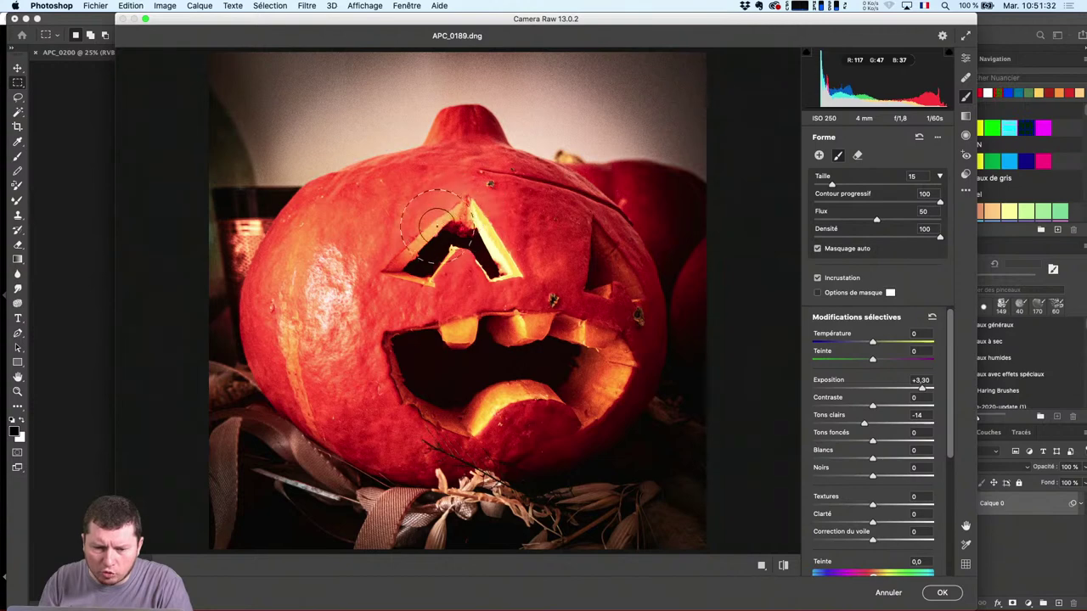
key(alt)
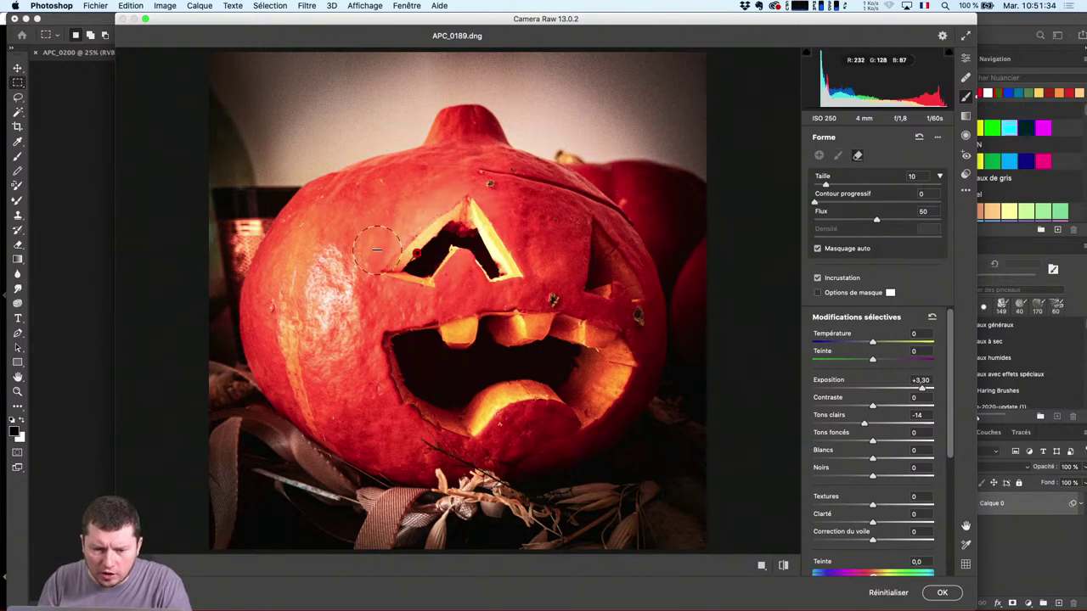
mouse_move(376, 249)
mouse_down()
mouse_move(454, 183)
mouse_move(502, 185)
mouse_move(510, 229)
mouse_move(488, 183)
mouse_move(552, 285)
mouse_move(457, 312)
mouse_move(391, 302)
mouse_move(449, 304)
mouse_move(459, 263)
mouse_move(462, 304)
mouse_up()
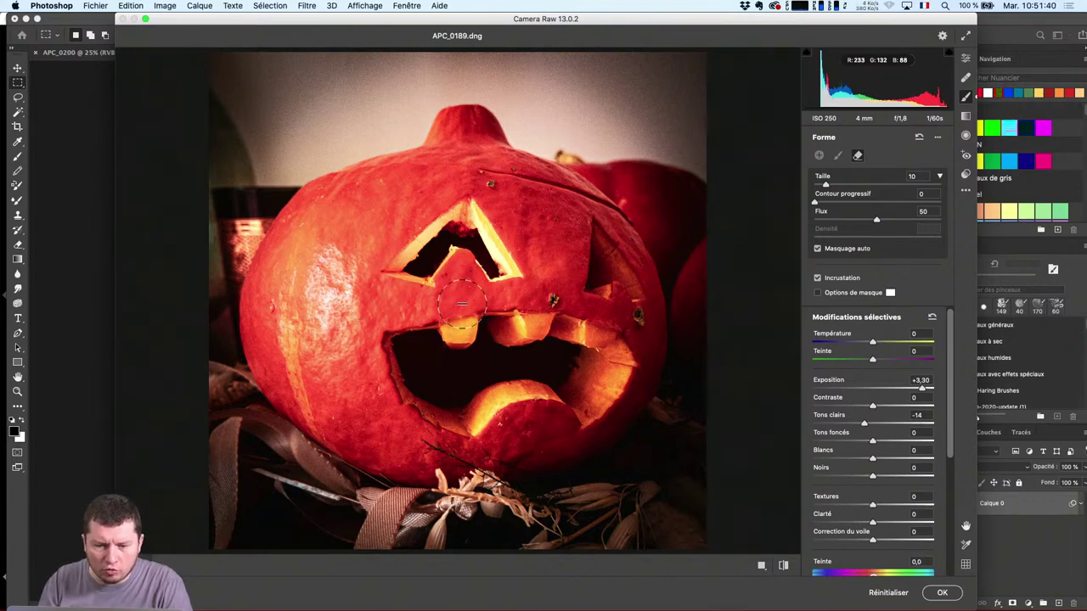
Brighten the cut surfaces of the pumpkin's second, partly hidden eye with the adjustment brush and erase the spill around it
mouse_move(607, 238)
mouse_down()
mouse_move(620, 272)
mouse_move(601, 268)
mouse_move(604, 281)
mouse_move(604, 238)
mouse_move(658, 261)
mouse_move(579, 200)
mouse_move(566, 280)
mouse_move(560, 183)
mouse_move(627, 165)
mouse_move(652, 261)
mouse_move(641, 276)
mouse_move(618, 270)
mouse_move(613, 306)
mouse_move(613, 272)
mouse_move(628, 293)
mouse_move(633, 274)
mouse_move(654, 291)
mouse_move(643, 325)
mouse_move(607, 332)
mouse_move(608, 306)
mouse_move(620, 332)
mouse_up()
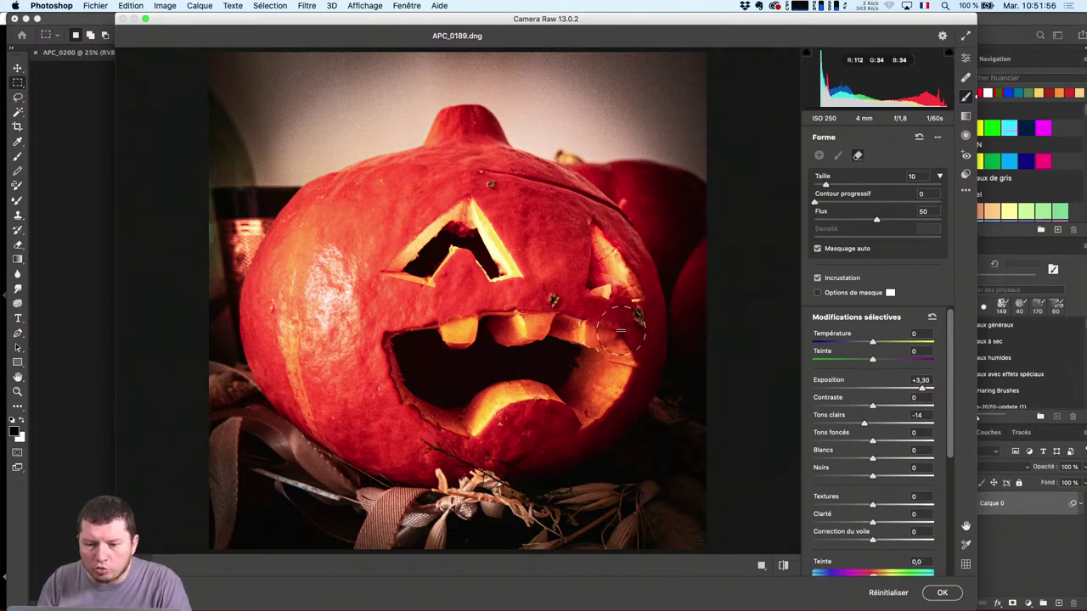
key(alt)
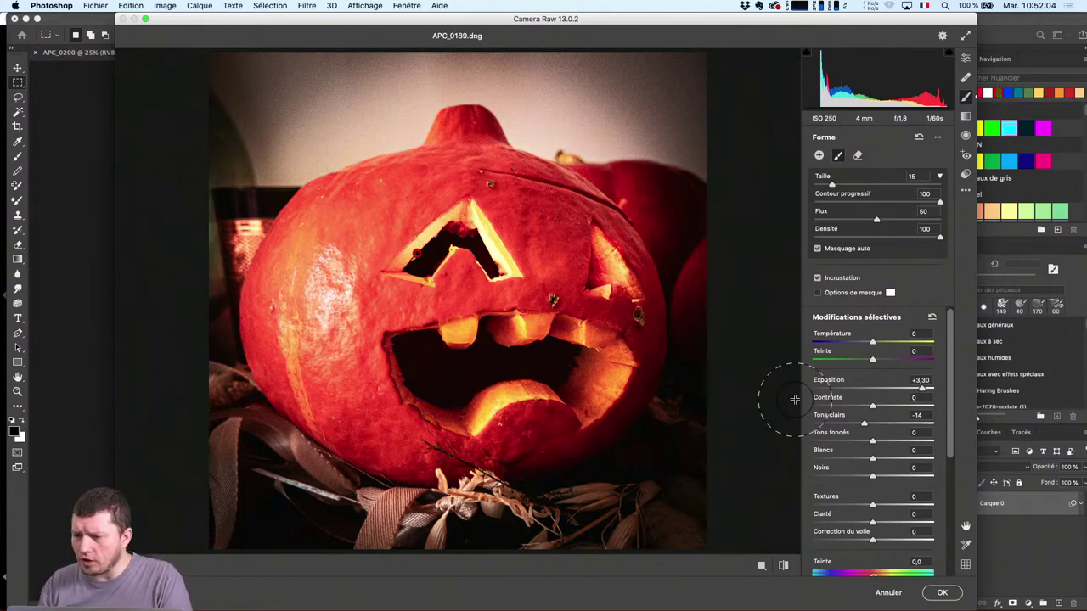
mouse_move(594, 335)
mouse_down()
mouse_move(596, 416)
mouse_move(608, 411)
mouse_move(609, 460)
mouse_up()
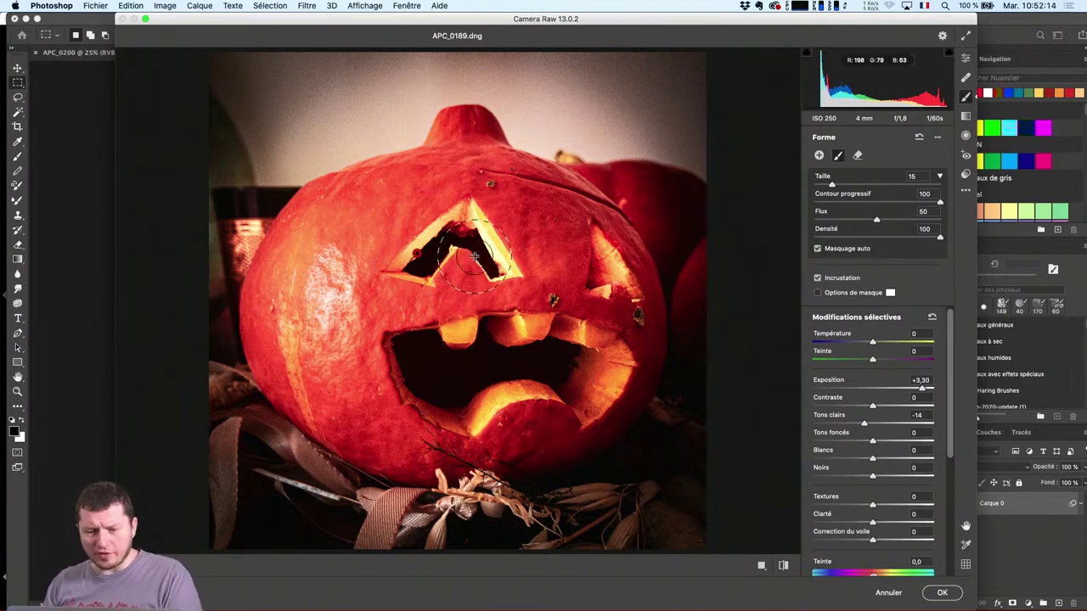
Try shifting the brushed areas' Teinte to -25,1 and reset it to 0,0
scroll(881, 523, down, 5)
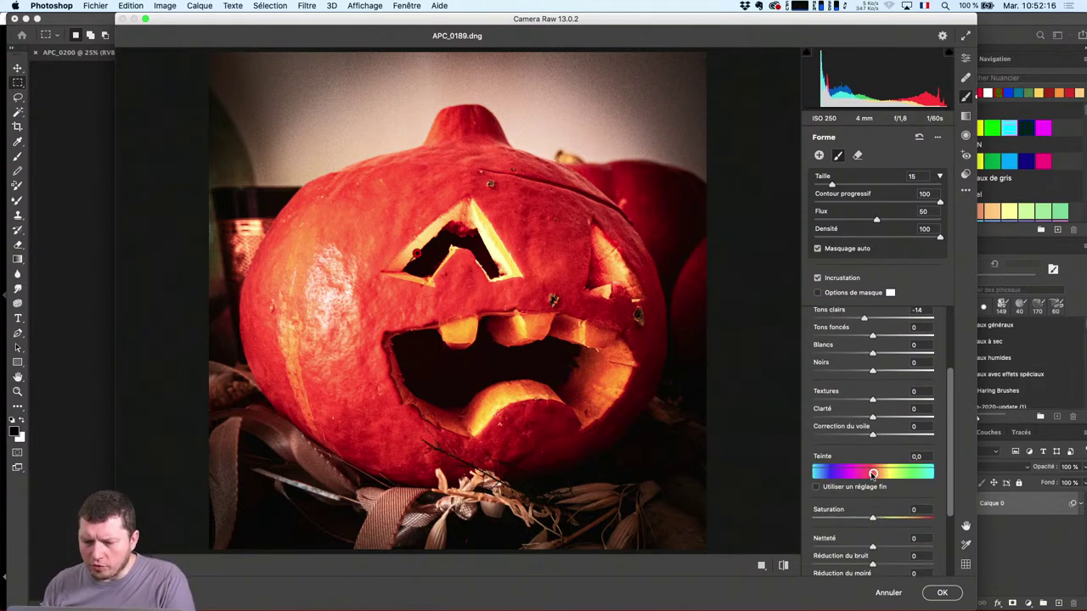
mouse_move(873, 474)
mouse_down()
mouse_move(913, 474)
mouse_move(865, 474)
mouse_up()
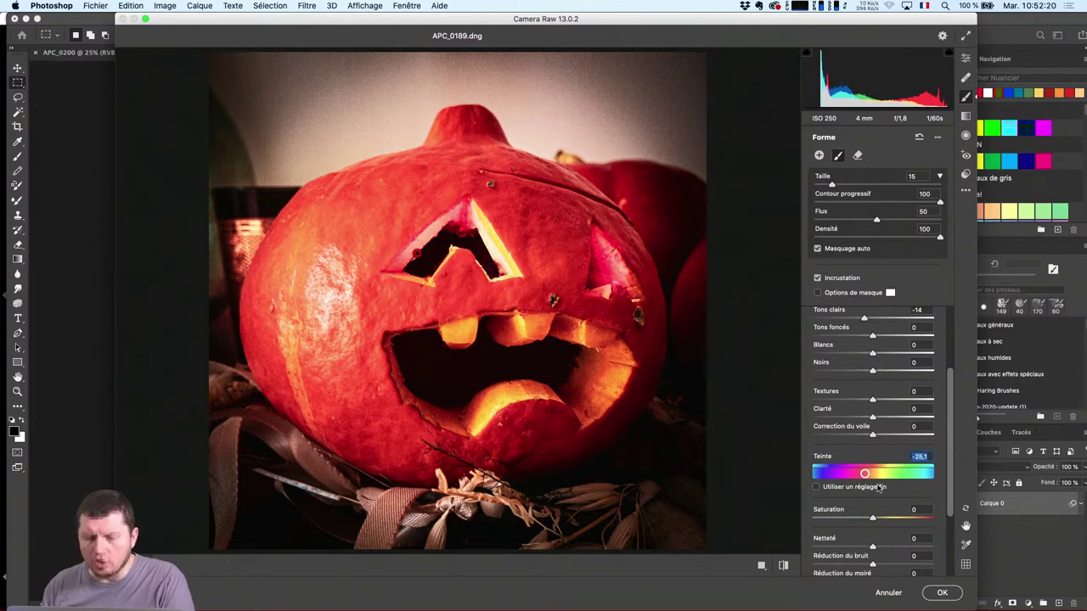
double_click(864, 474)
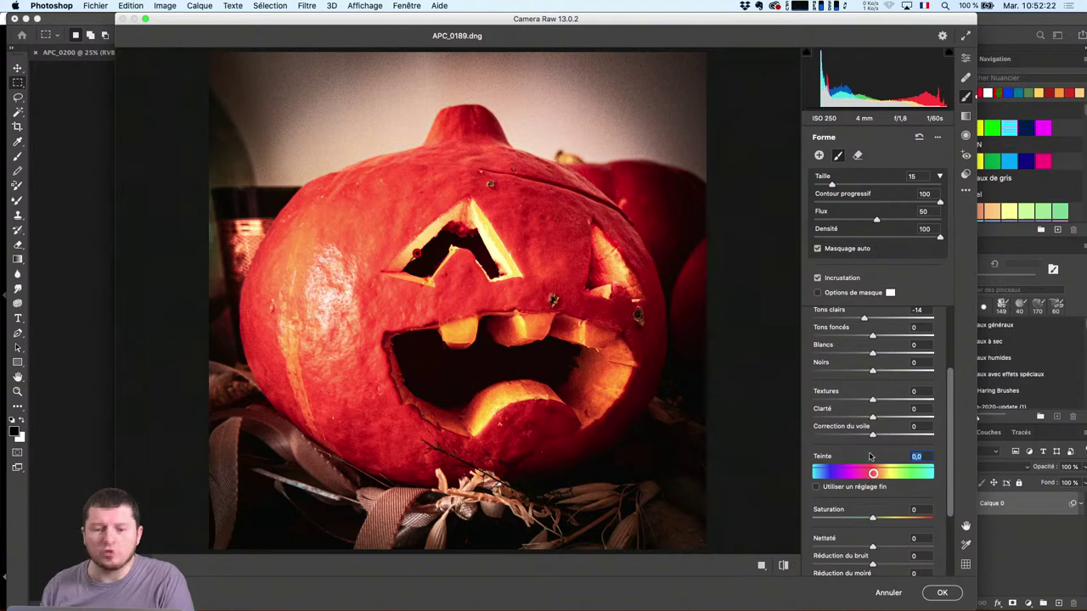
Set the brush adjustment to Contraste -5, Tons clairs -71 and Exposition +2,35, and apply the Camera Raw filter
scroll(878, 318, up, 3)
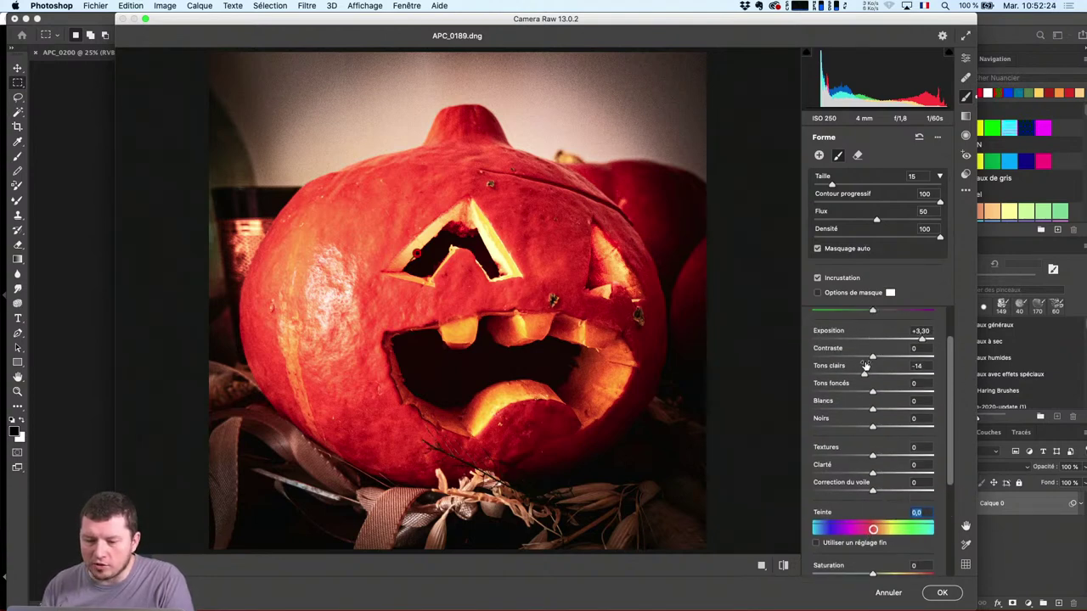
drag(874, 358, 883, 375)
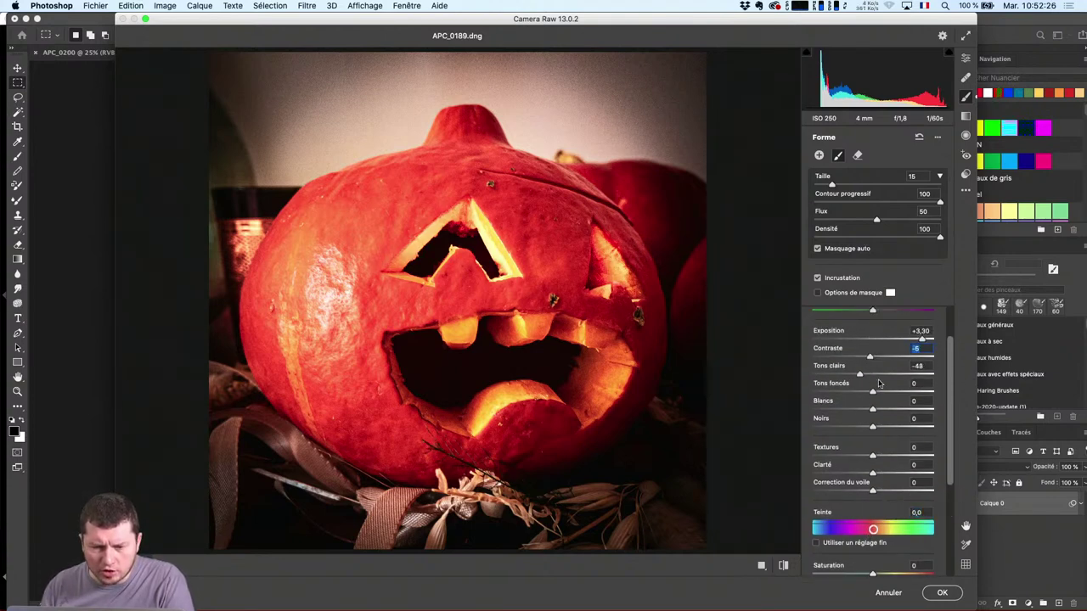
drag(808, 378, 832, 375)
drag(922, 340, 908, 344)
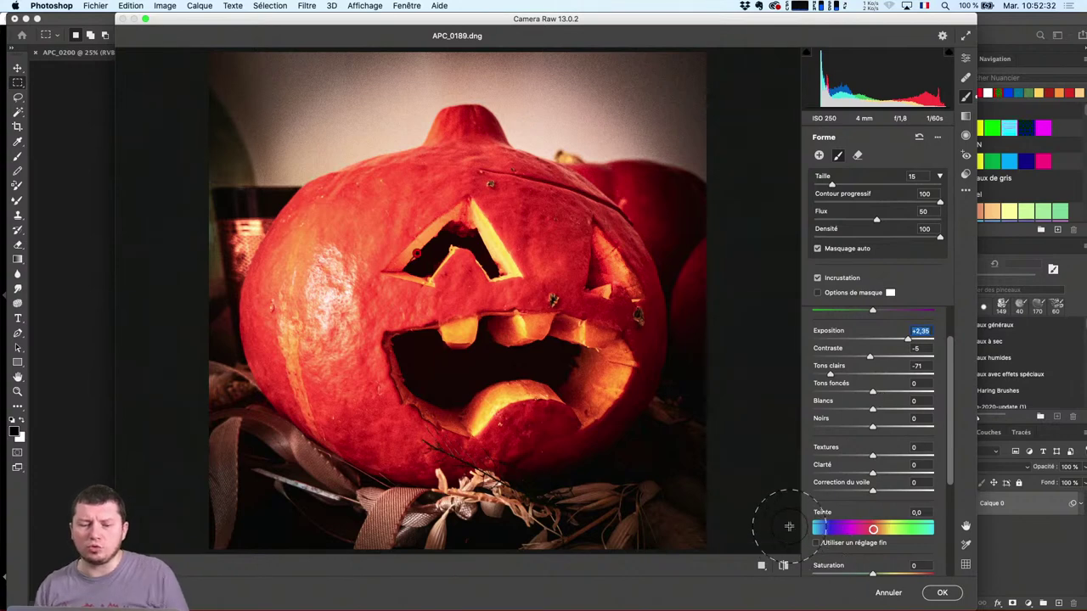
click(943, 593)
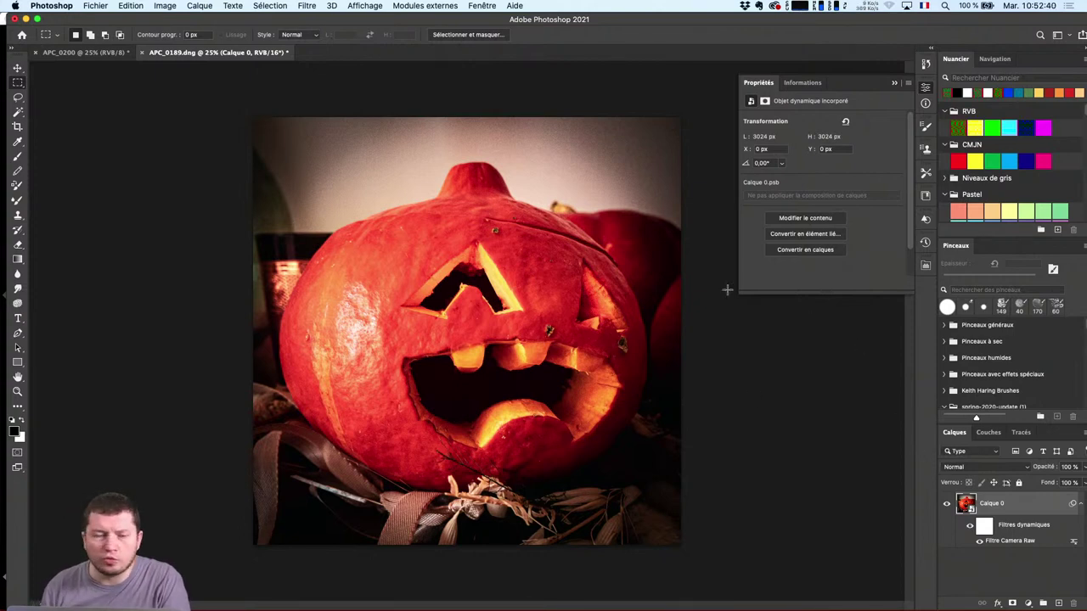
click(272, 5)
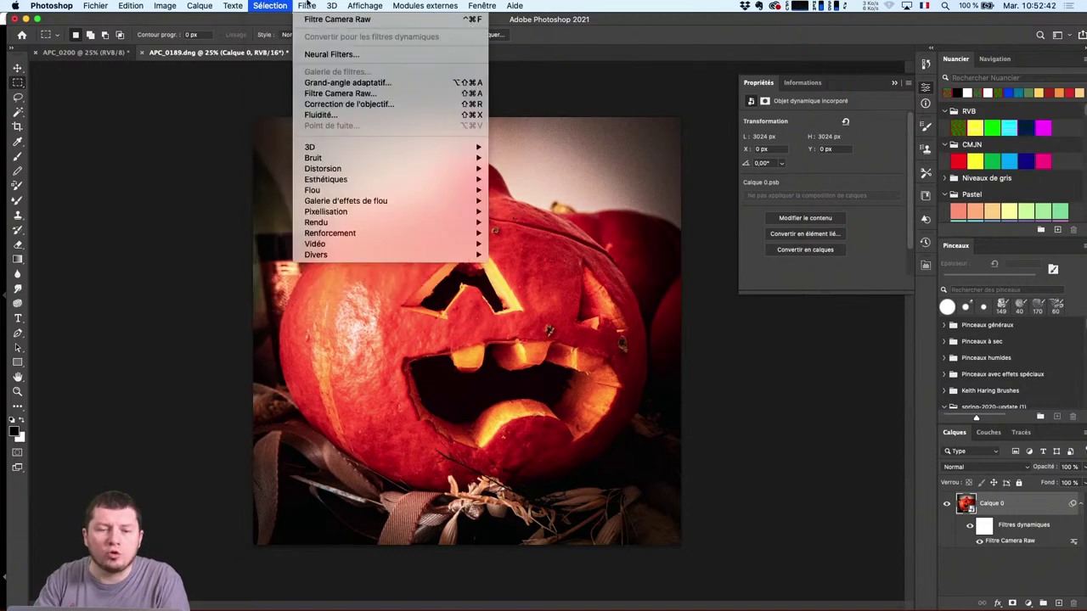
click(266, 5)
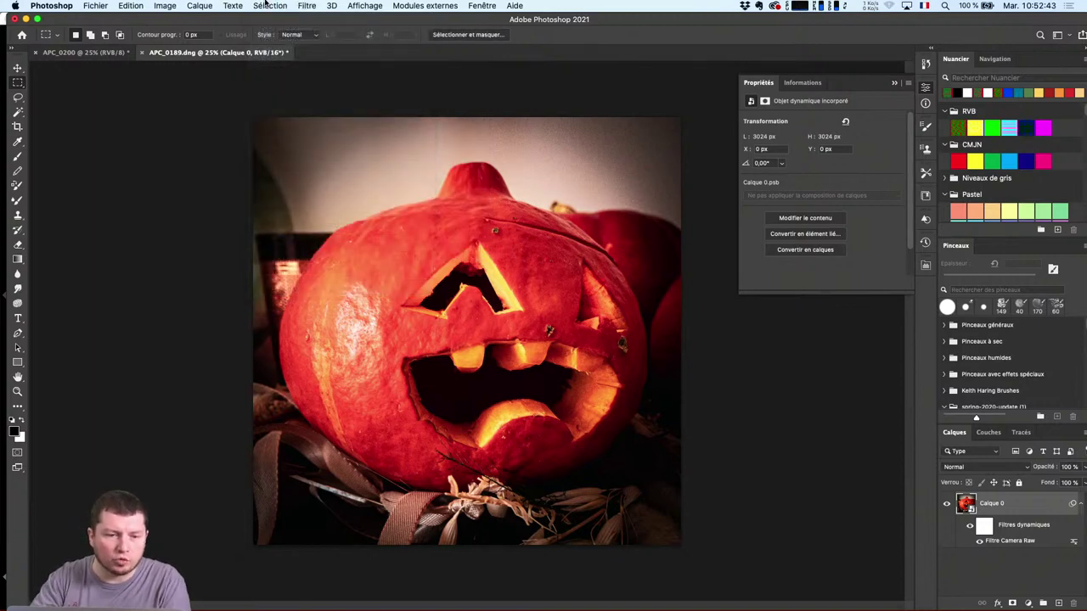
click(25, 19)
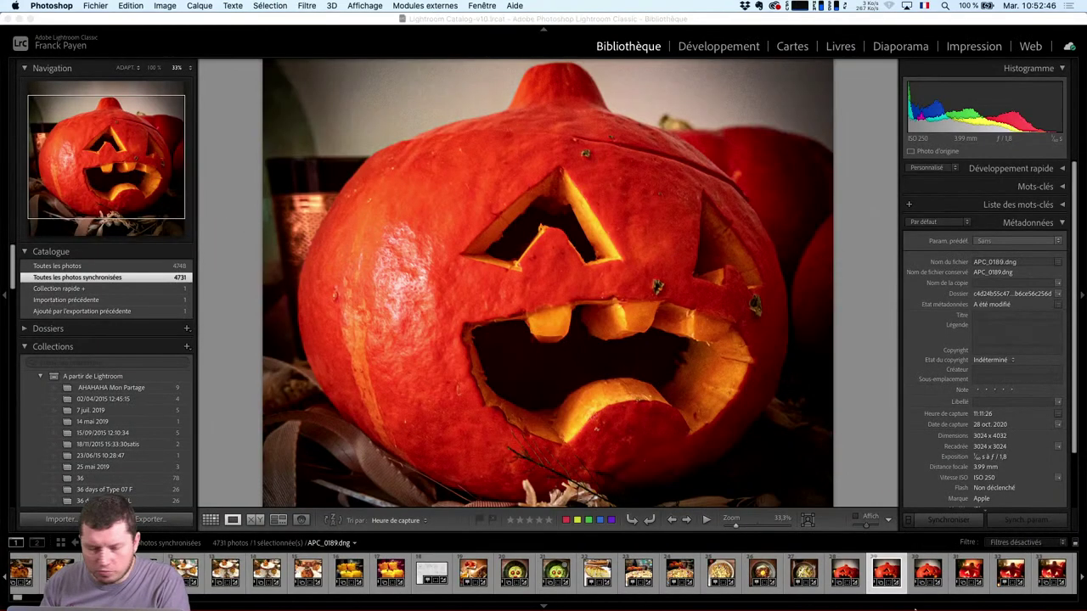
key(super+Tab)
mouse_move(973, 607)
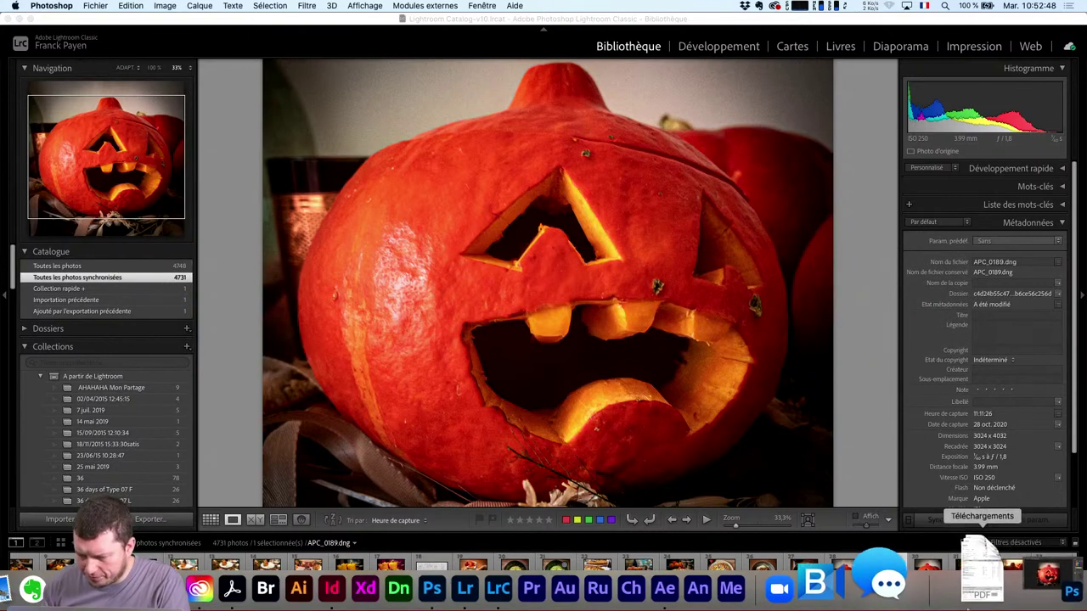
click(1047, 575)
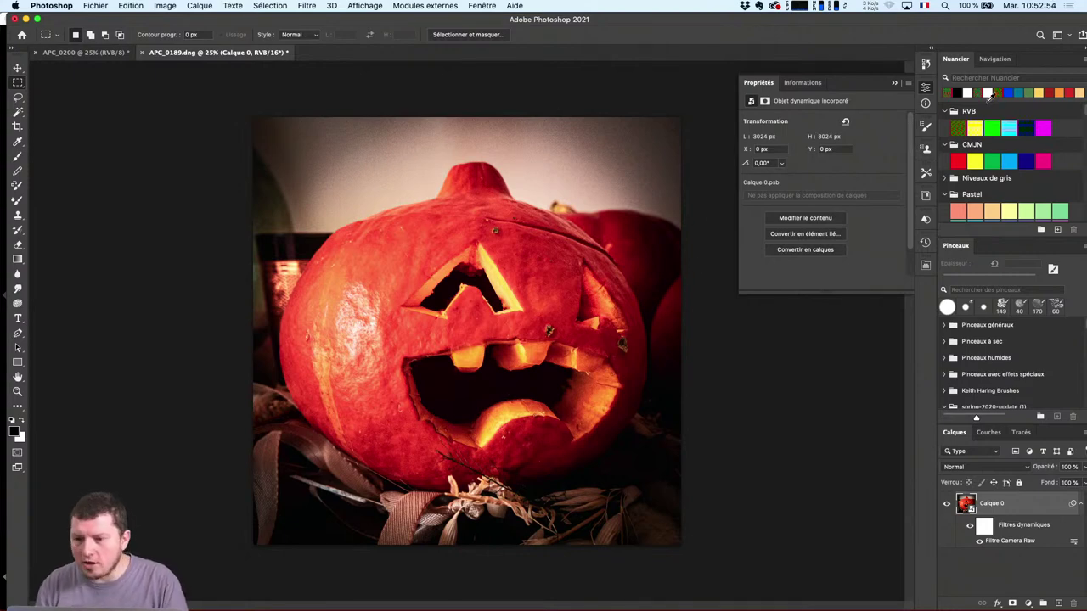
Switch to Adobe Stock in Chrome and search the free images for "foret automne"
key(super+Tab)
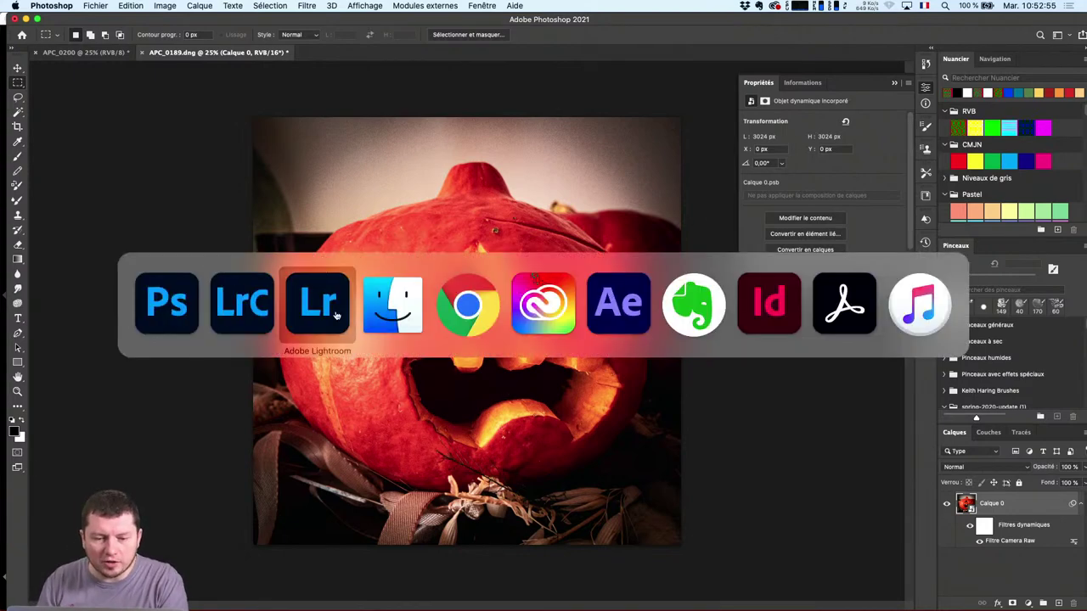
click(451, 327)
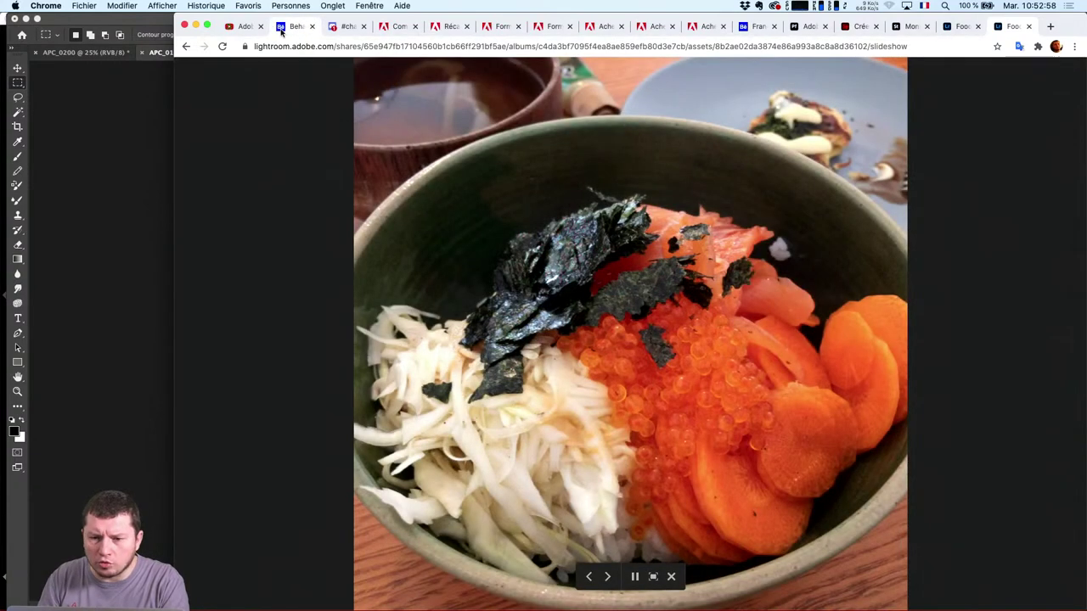
click(909, 27)
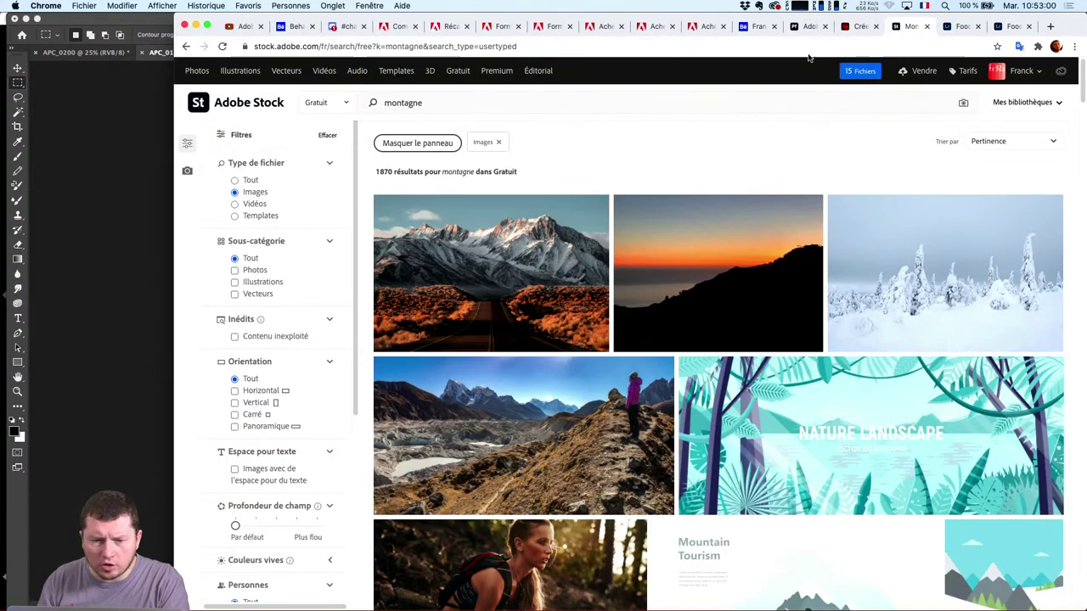
click(467, 103)
text(fore)
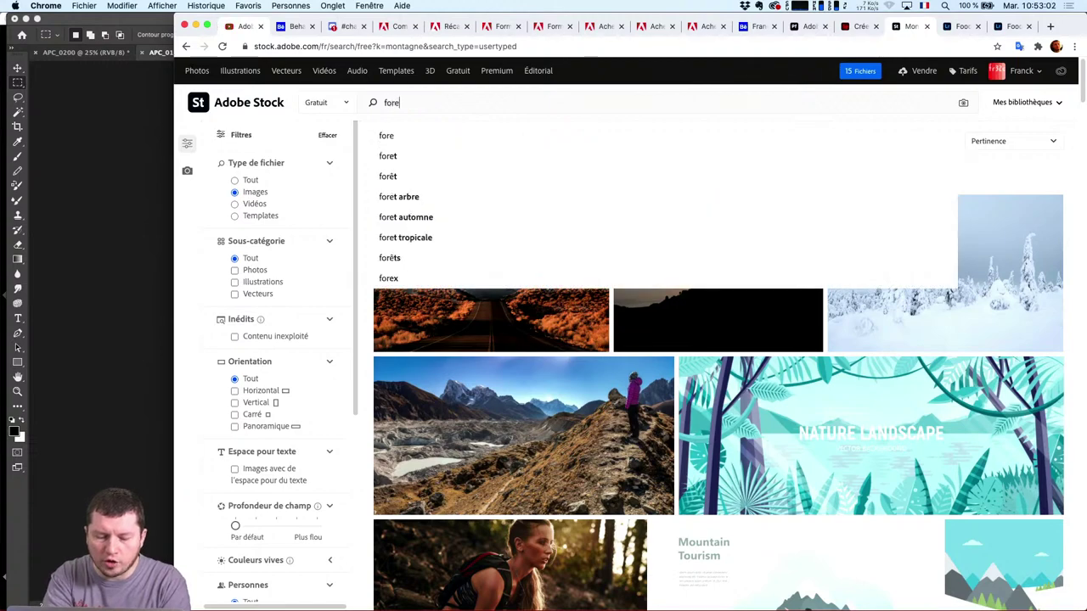
text(t automne)
key(Return)
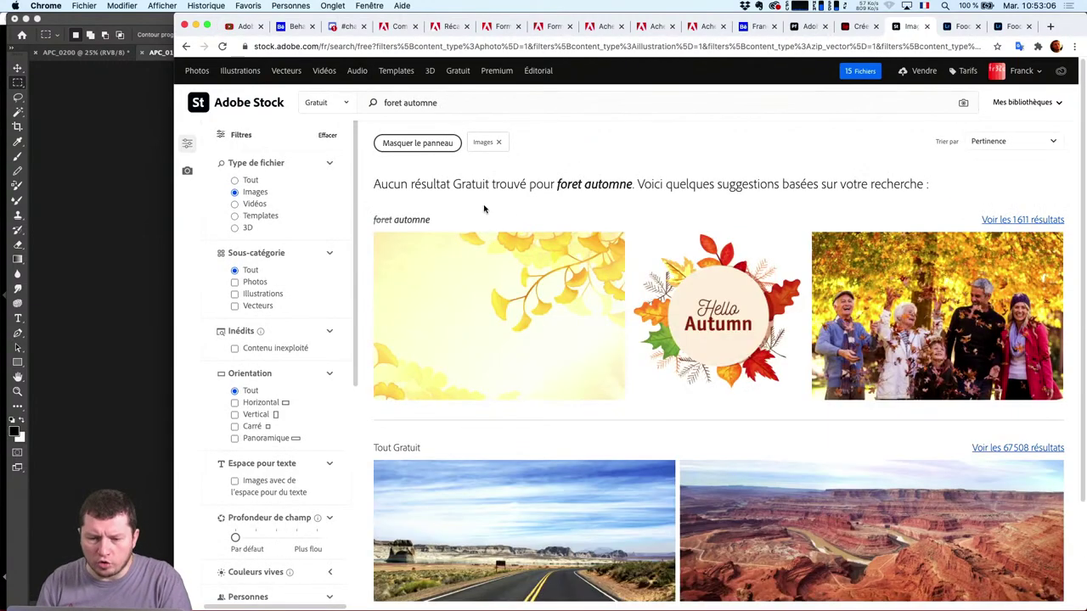
Review the suggested images, open the full set of free "automne" results, and look through them for a background photo
scroll(671, 340, down, 2)
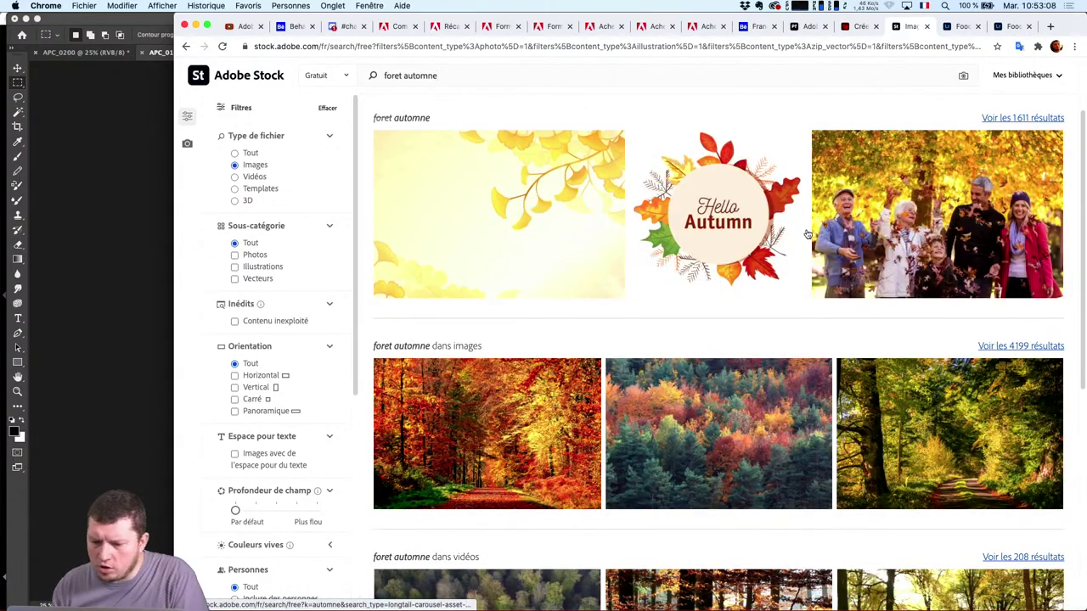
scroll(807, 235, down, 3)
scroll(807, 235, down, 2)
scroll(735, 271, up, 3)
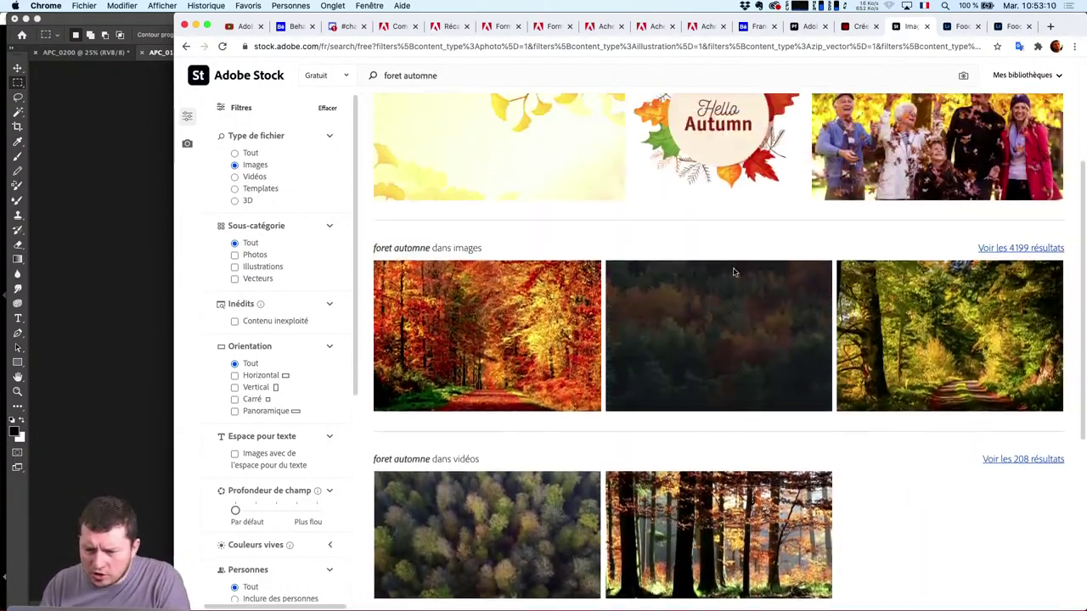
scroll(964, 276, up, 4)
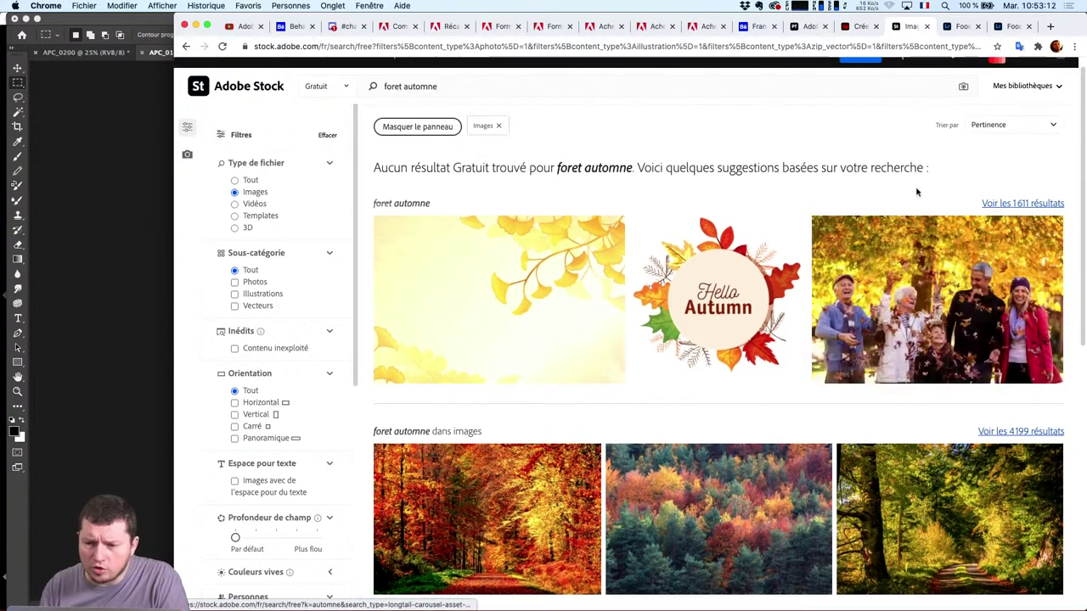
click(1036, 208)
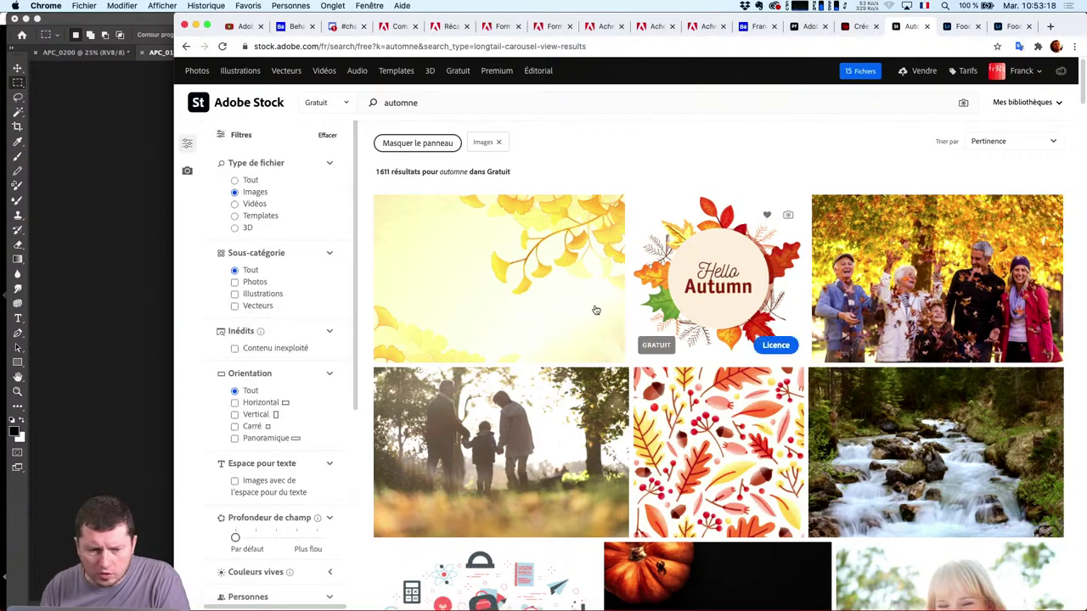
scroll(583, 381, down, 3)
scroll(583, 381, down, 9)
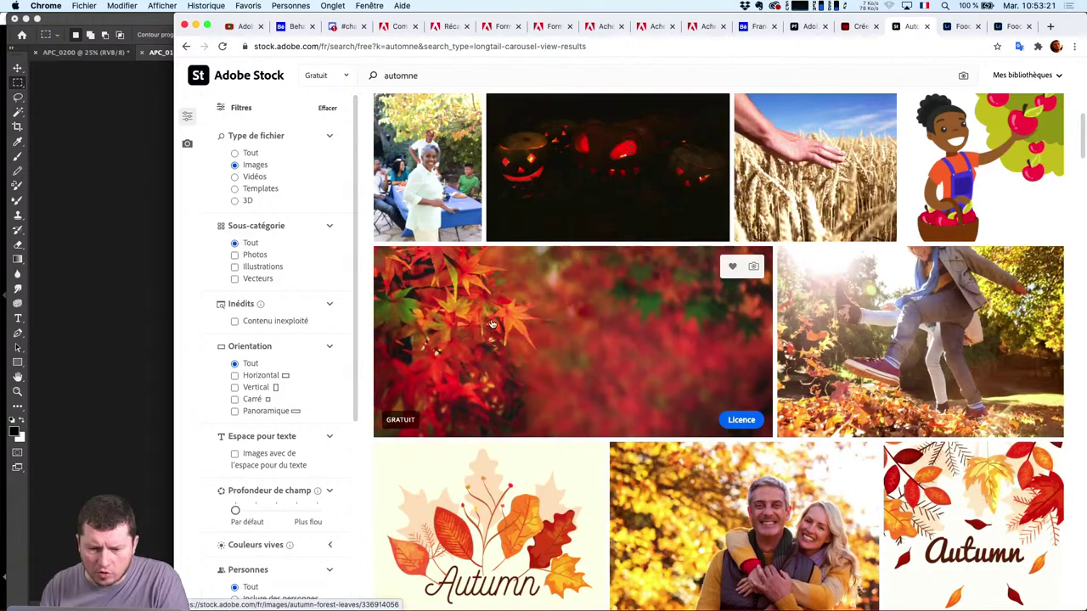
Try a similar-image search based on the blurred red maple leaves photo and return to the "automne" results
click(494, 325)
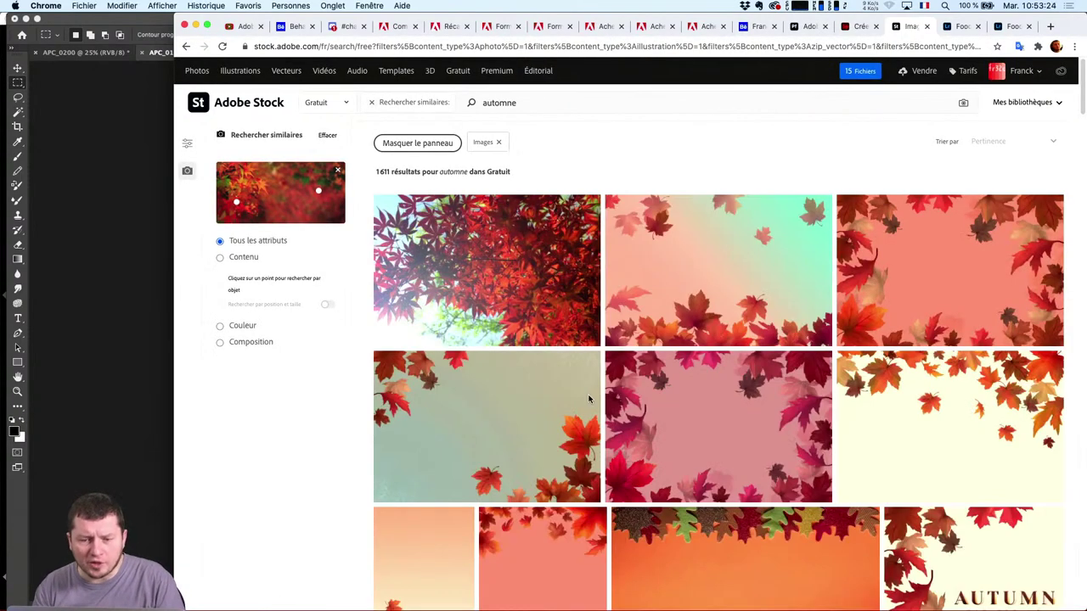
drag(222, 206, 238, 209)
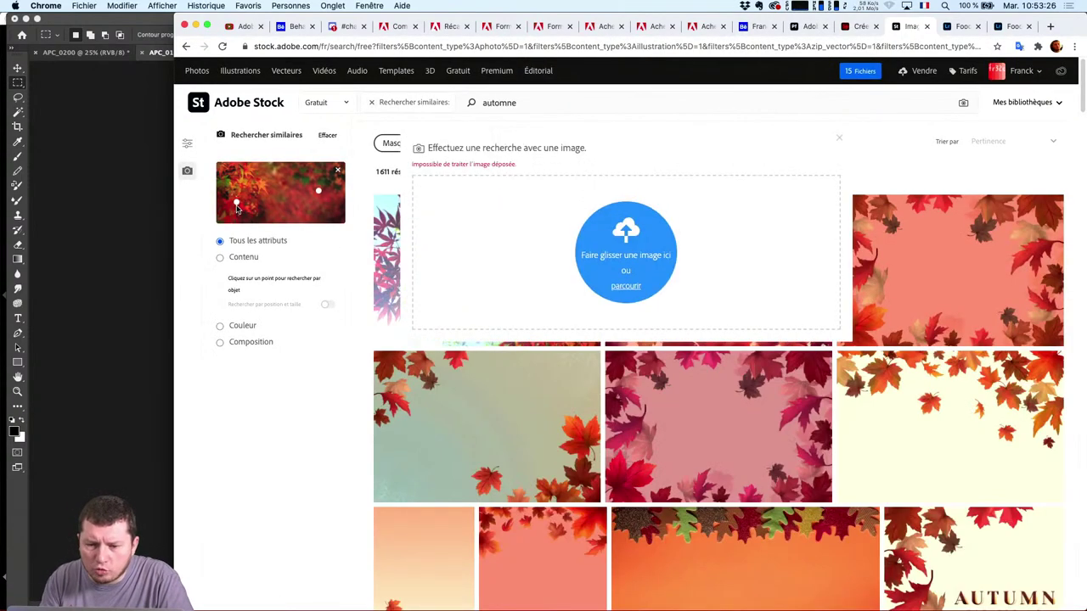
click(835, 136)
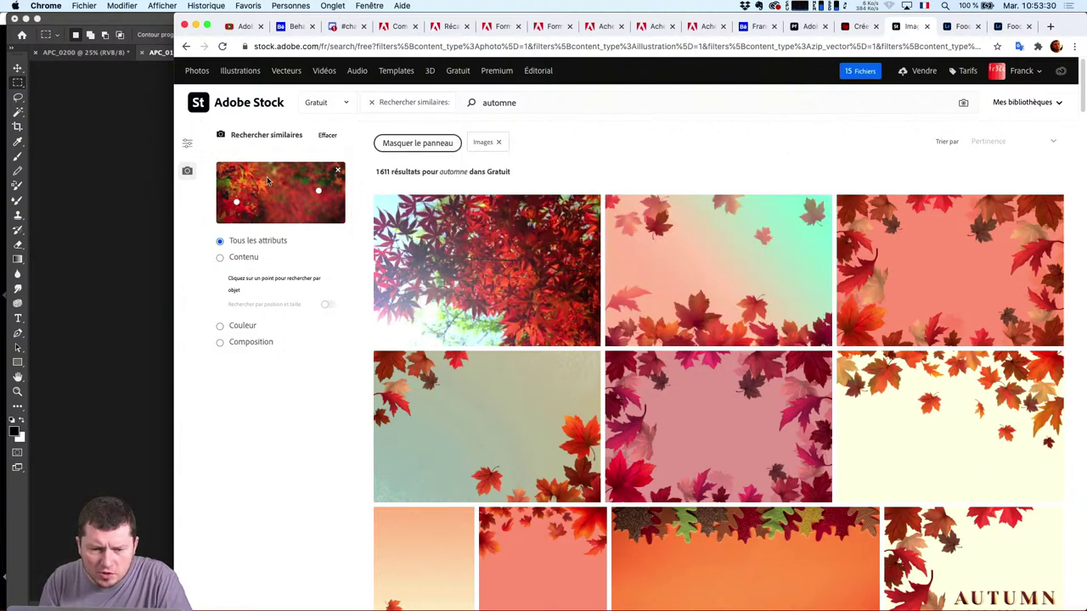
click(186, 45)
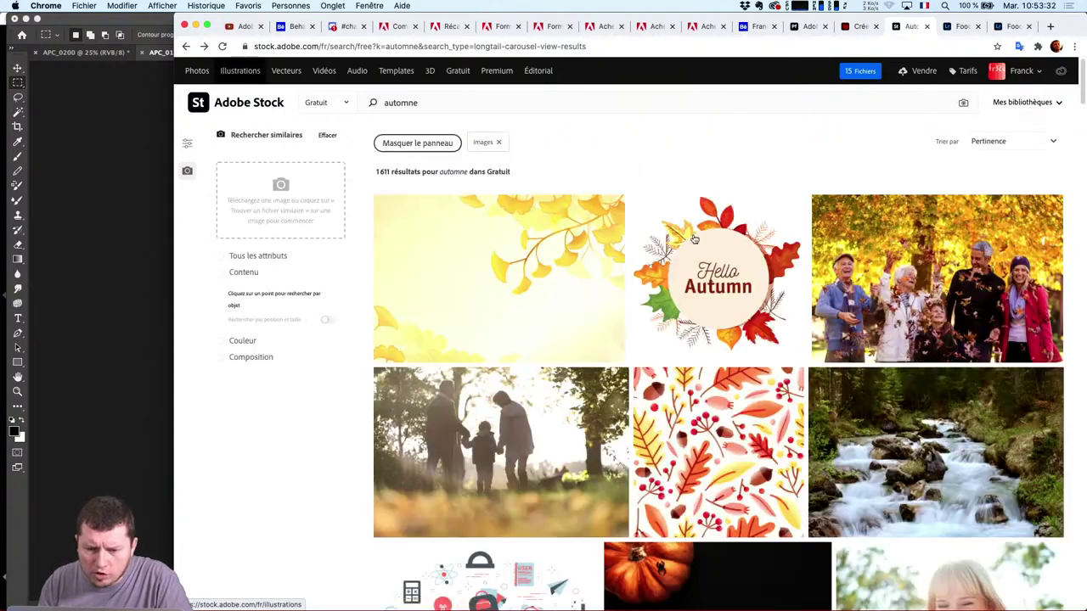
Save the free blurred red maple leaves photo to the default library and license it for download
scroll(578, 468, down, 1)
scroll(578, 468, down, 10)
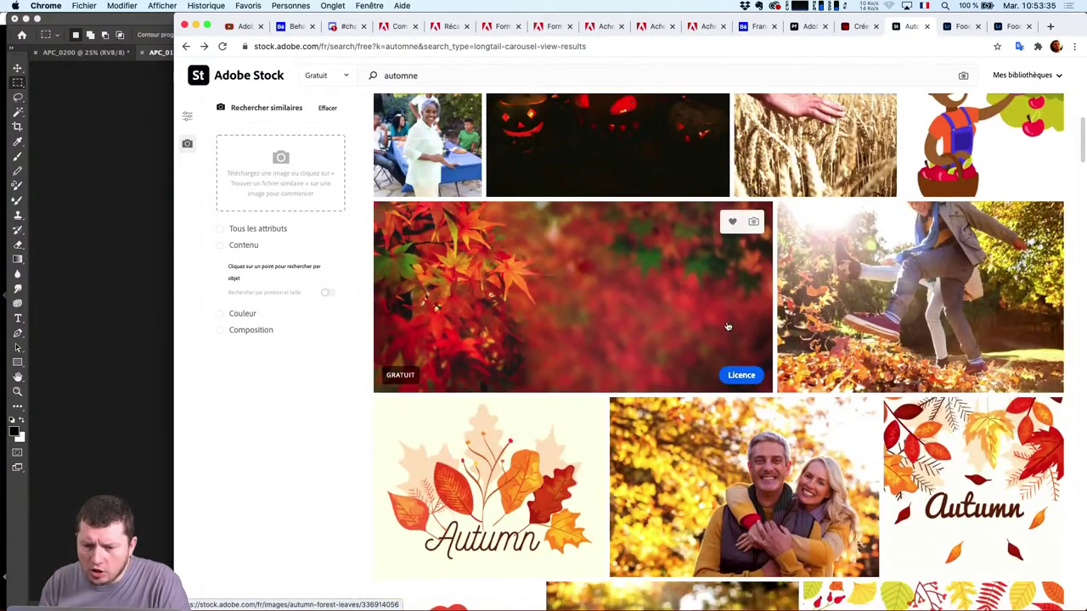
click(733, 224)
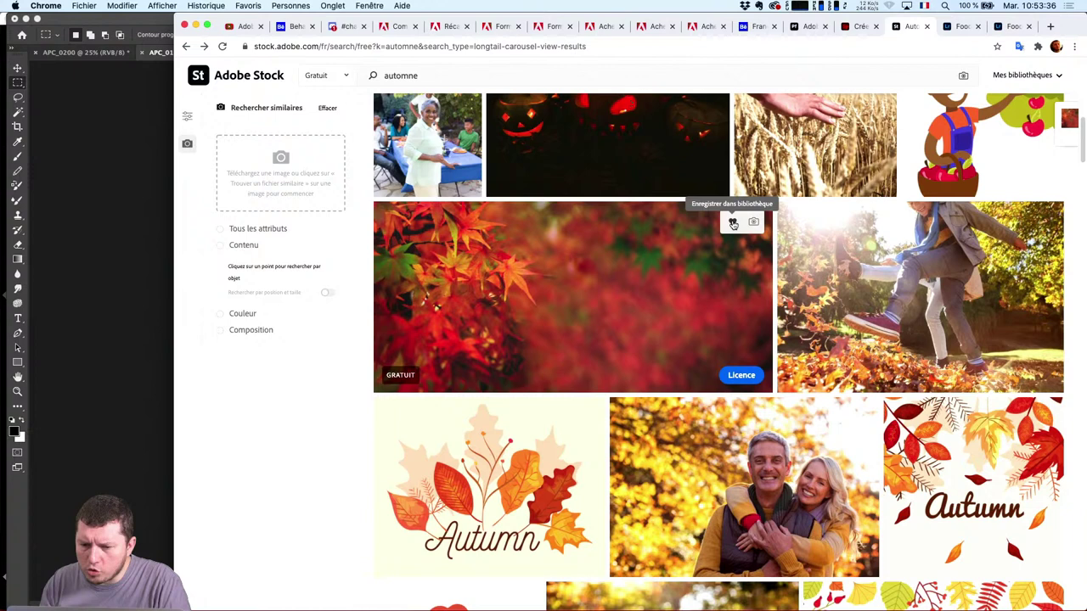
click(746, 376)
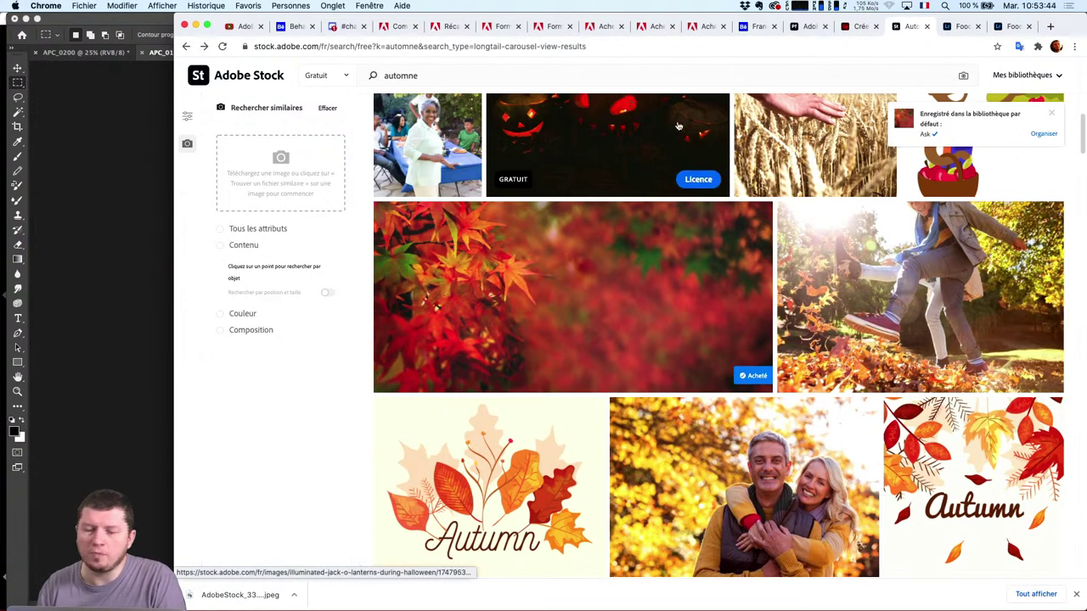
Switch back to Photoshop and open the ASK library in place of ASK AE-PR
click(85, 226)
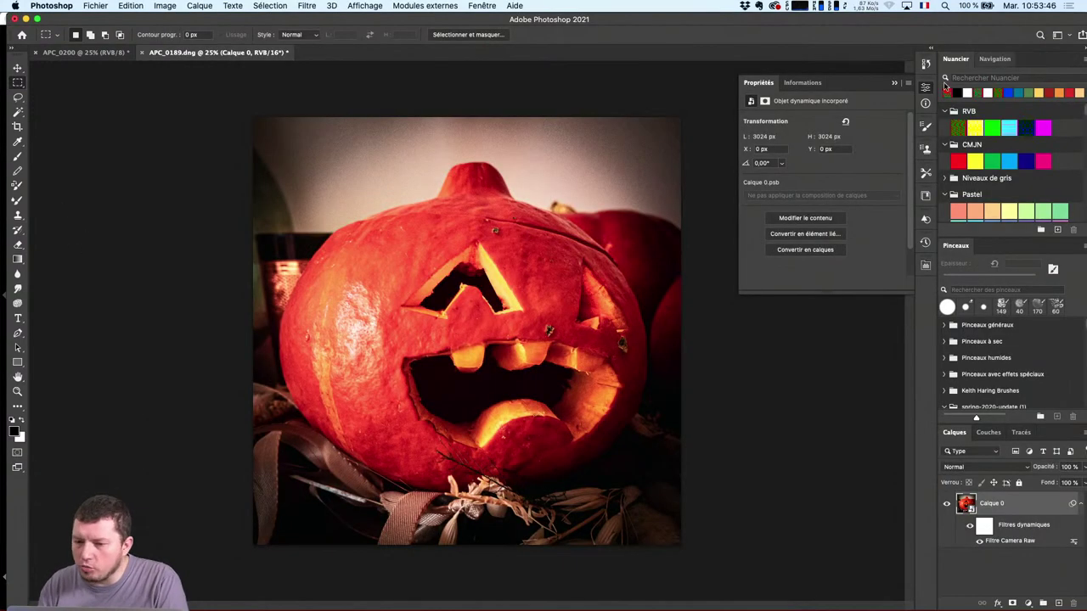
click(926, 195)
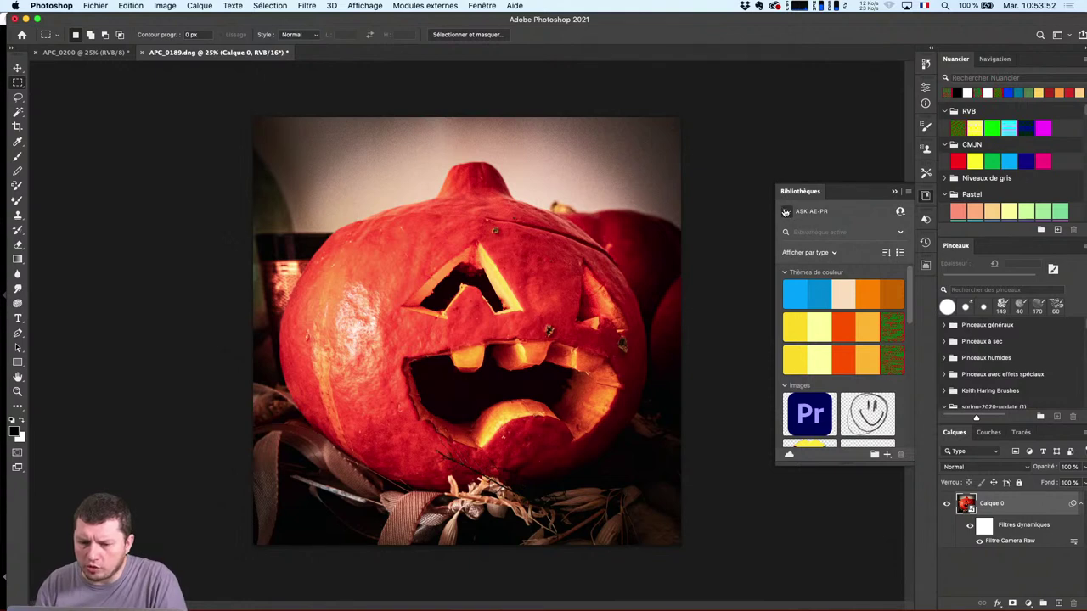
click(786, 211)
click(800, 297)
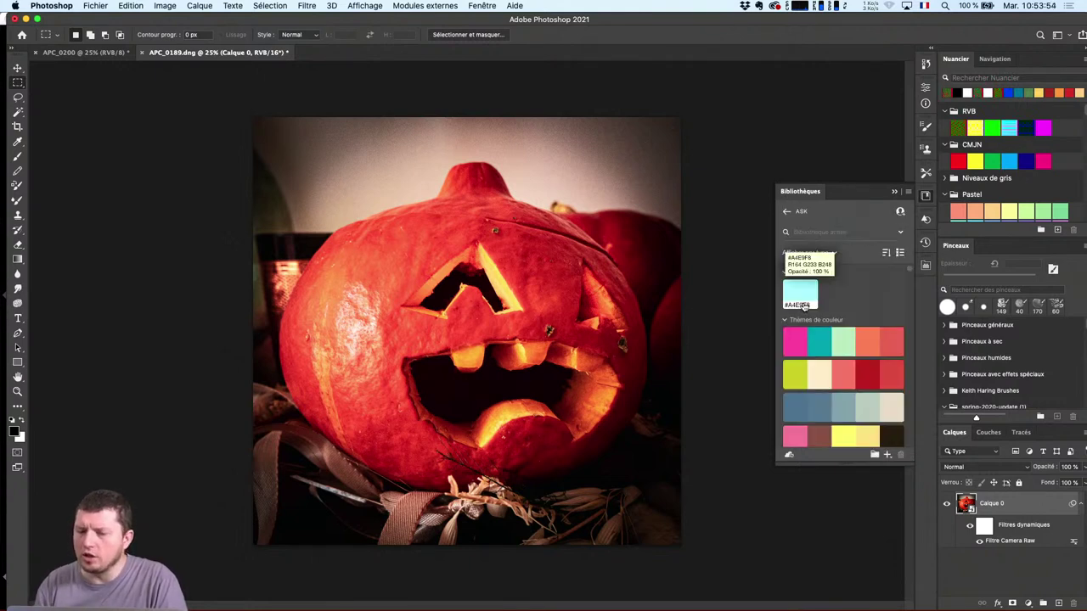
Place the Autumn forest leaves image from the ASK library, enlarge it across the canvas width and put its layer beneath Calque 0
click(786, 306)
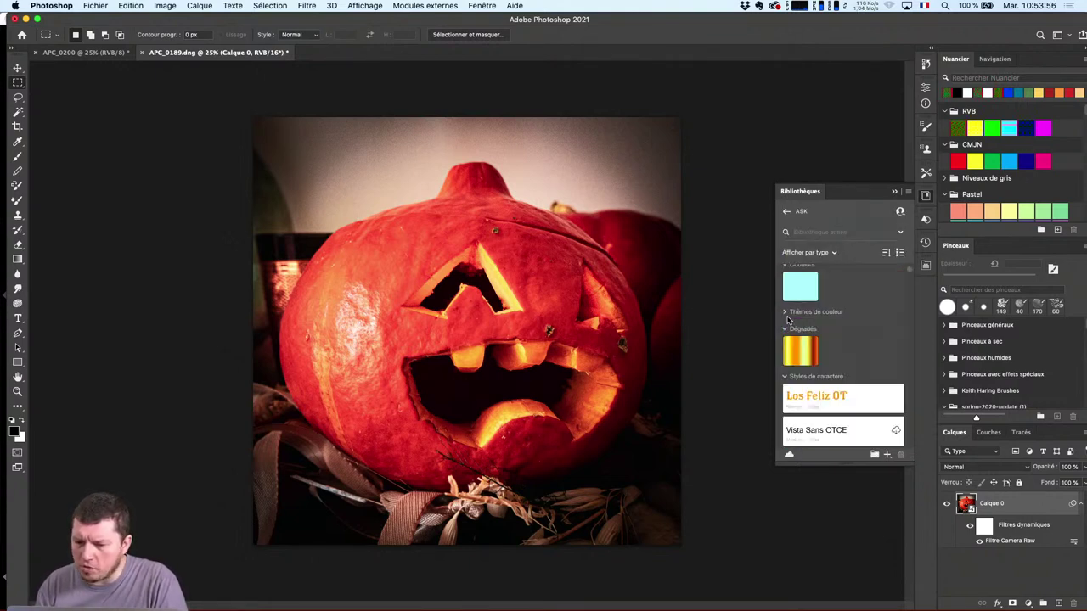
scroll(794, 357, down, 1)
scroll(794, 357, down, 5)
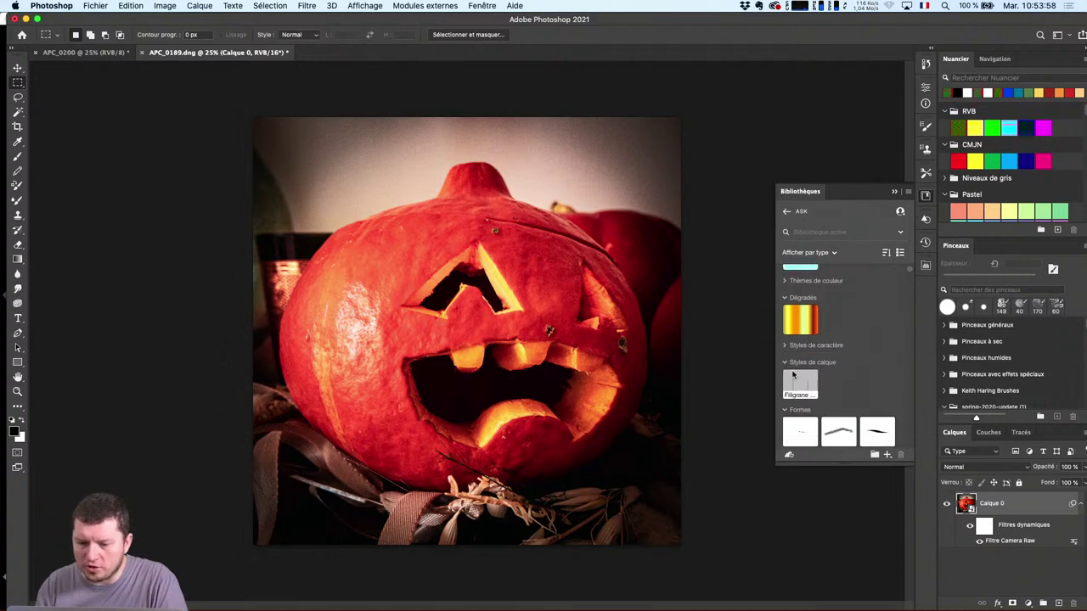
drag(804, 370, 451, 330)
drag(643, 205, 859, 73)
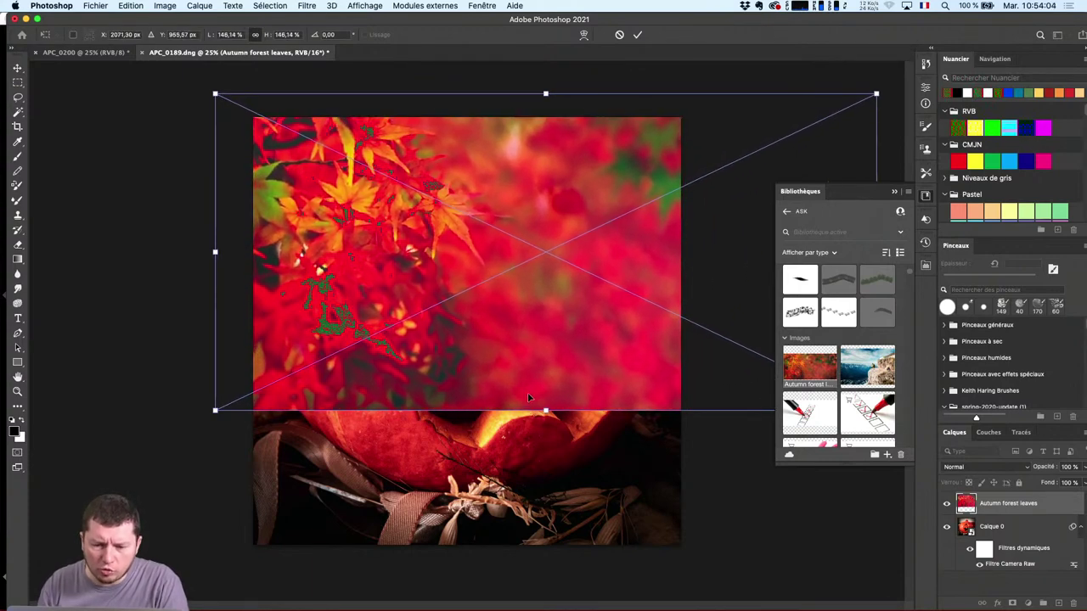
drag(546, 412, 518, 466)
key(Return)
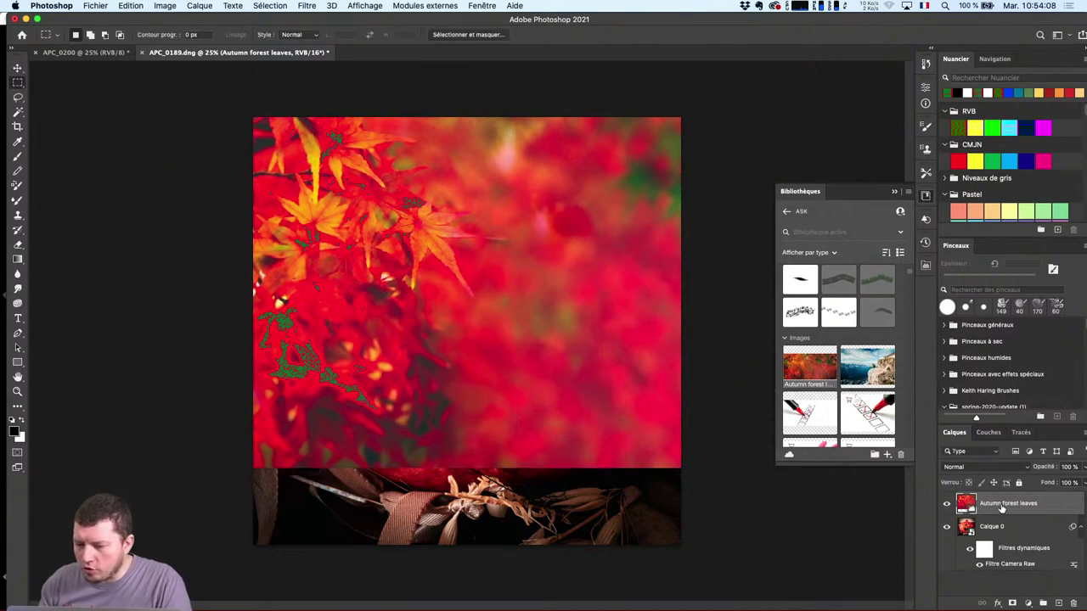
drag(1005, 508, 988, 581)
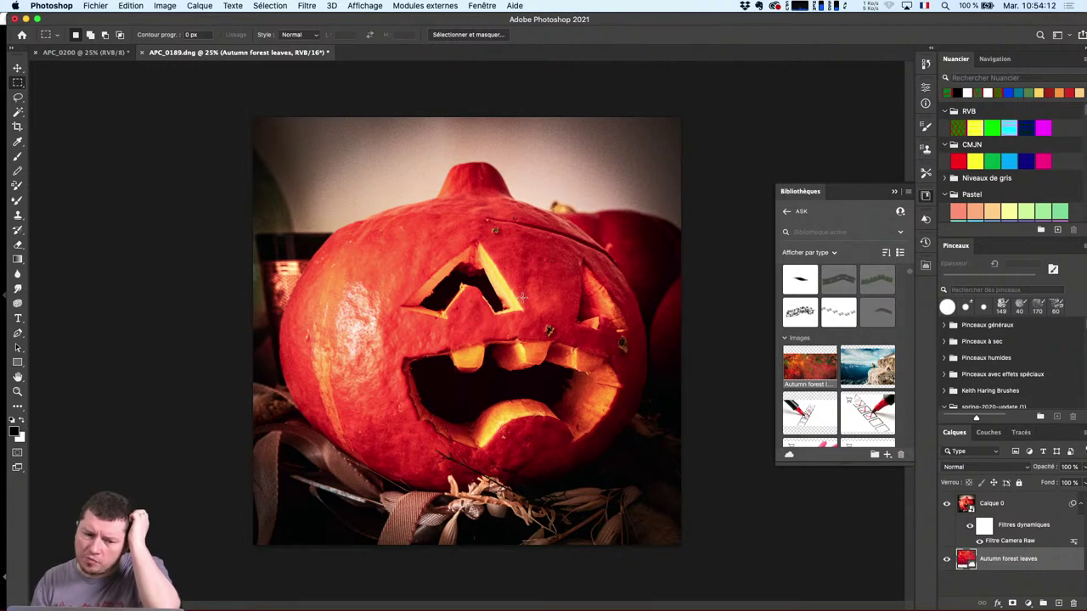
Select the pumpkin on Calque 0 automatically with the Magic Wand tool's Select Subject option
click(985, 504)
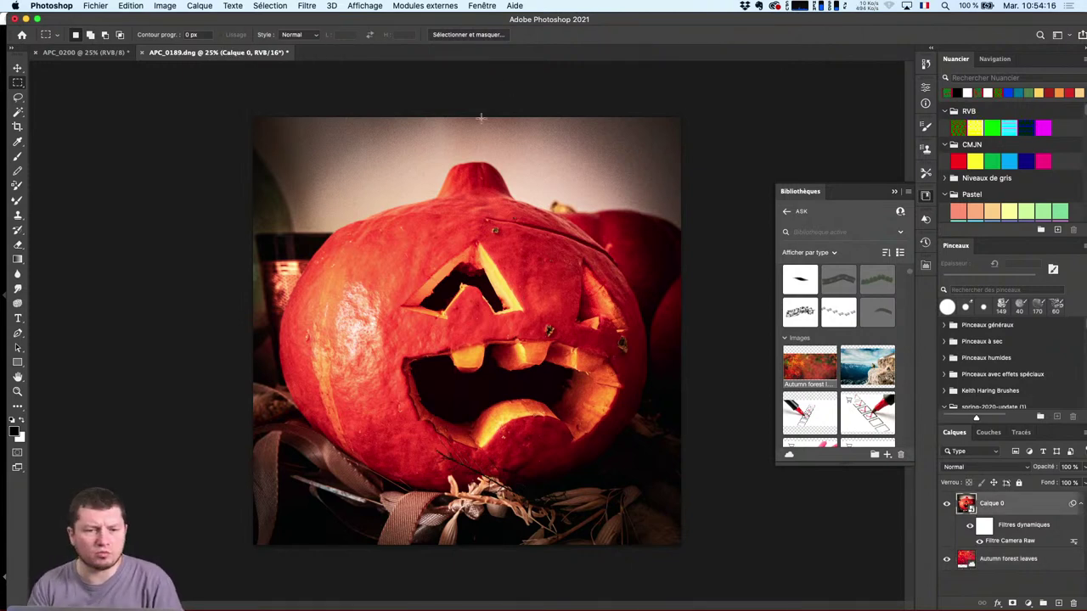
click(271, 6)
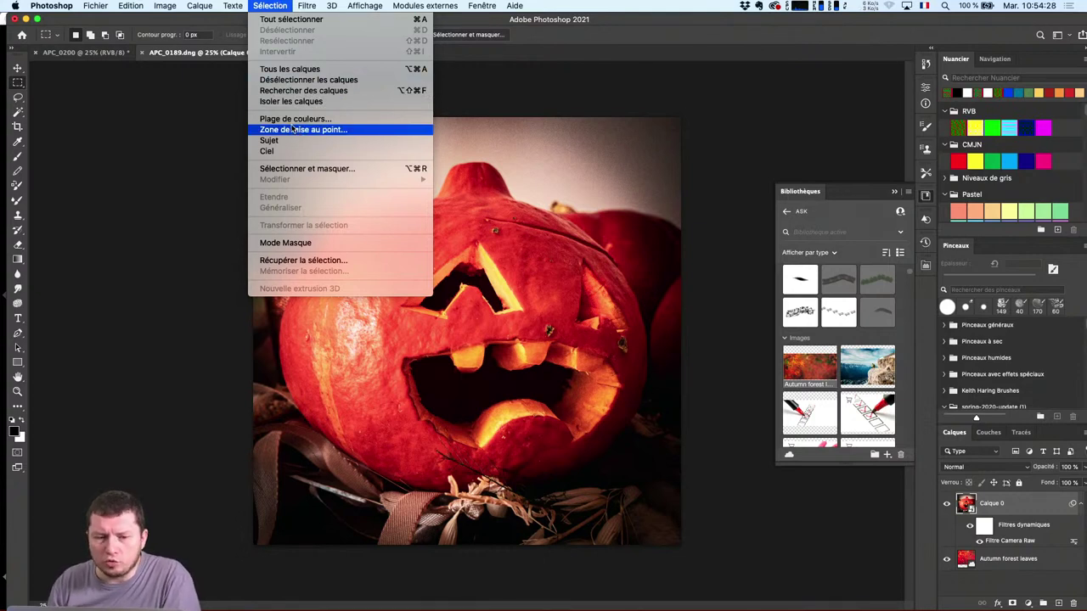
click(264, 5)
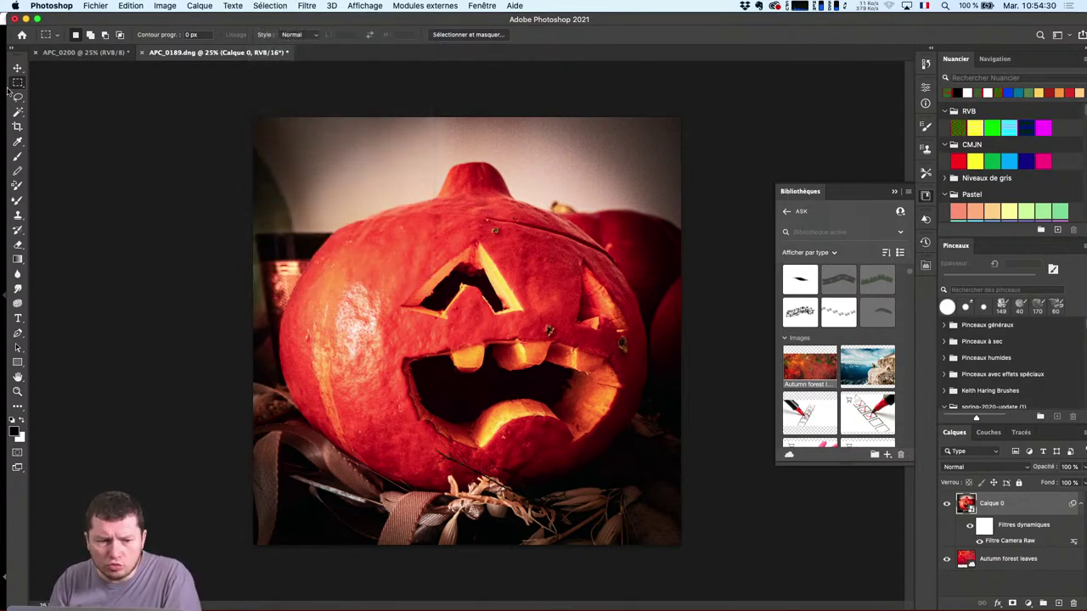
click(18, 113)
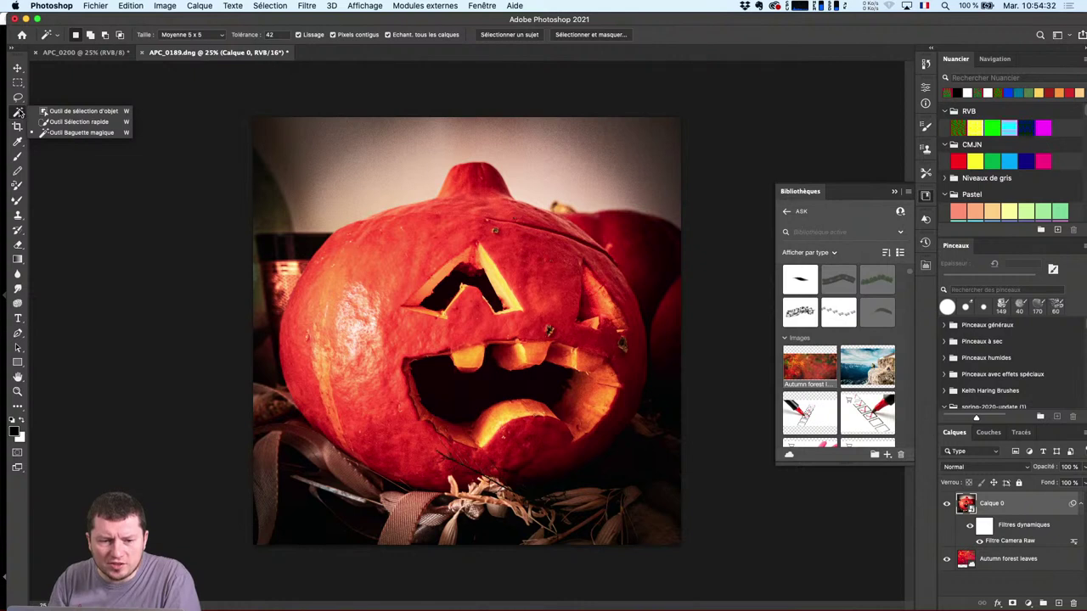
click(65, 133)
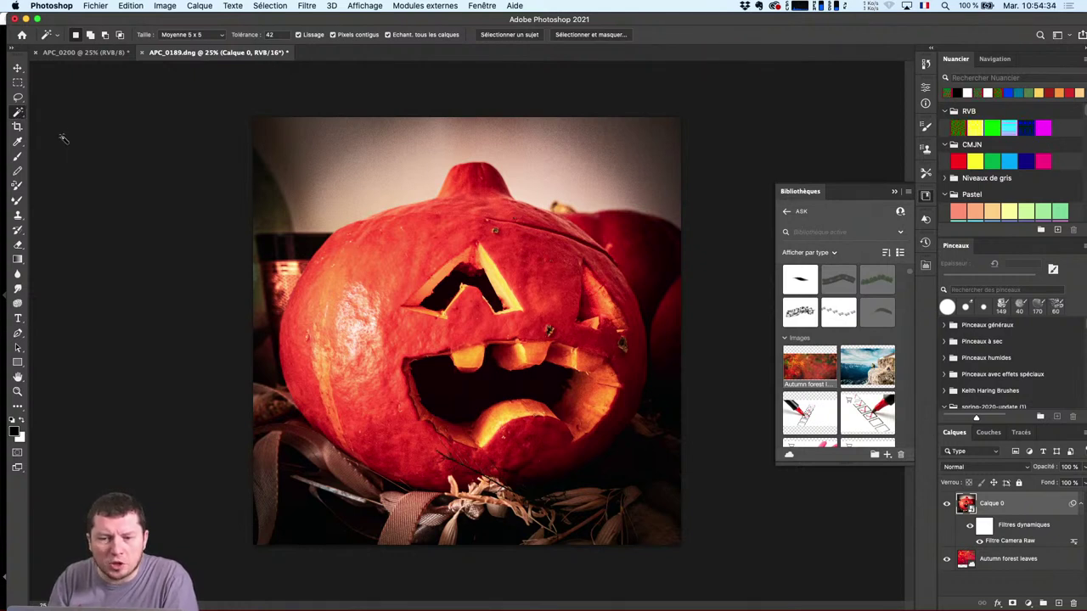
click(514, 36)
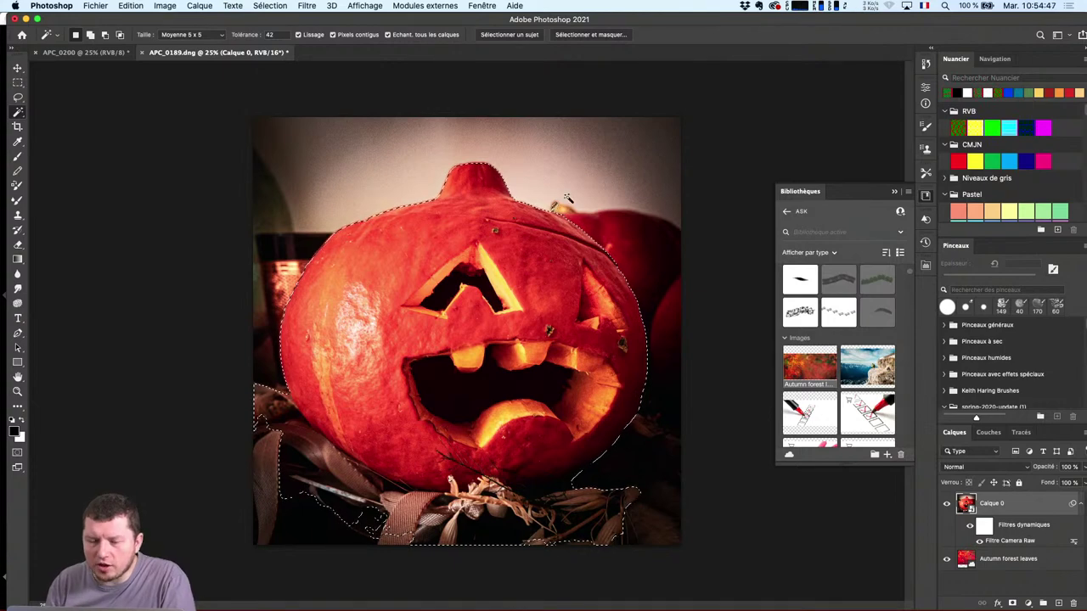
Open the pumpkin selection in Select and Mask and preview it with the Sur calques view
click(590, 34)
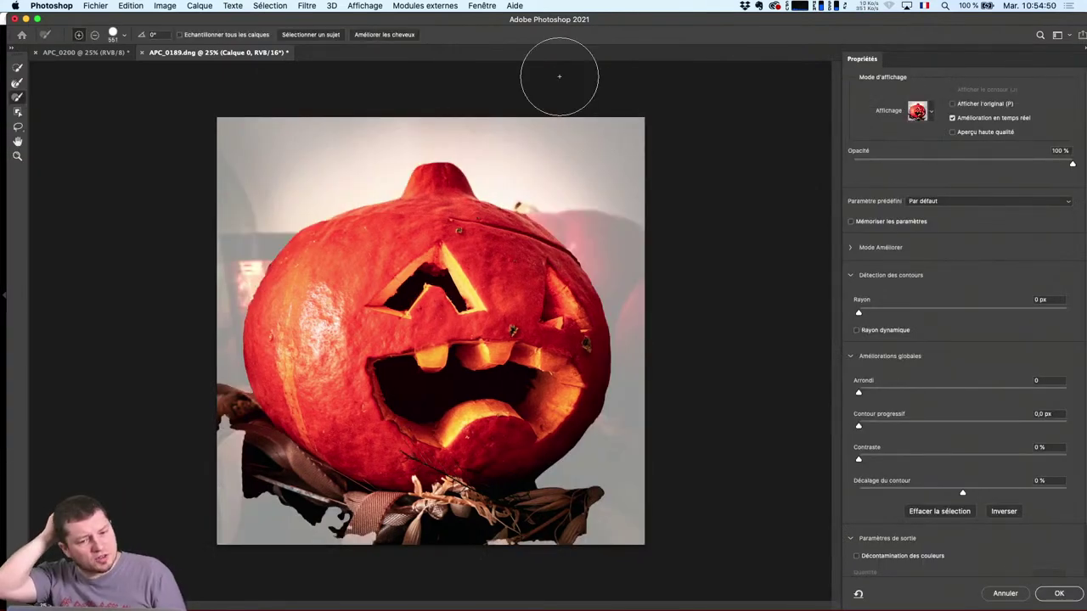
click(930, 114)
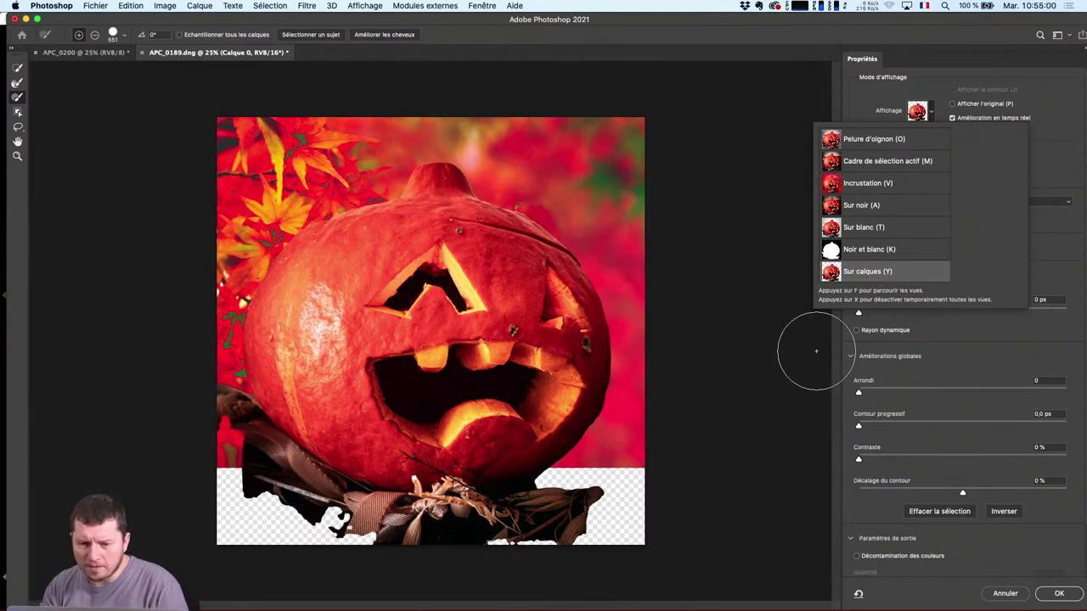
click(1052, 90)
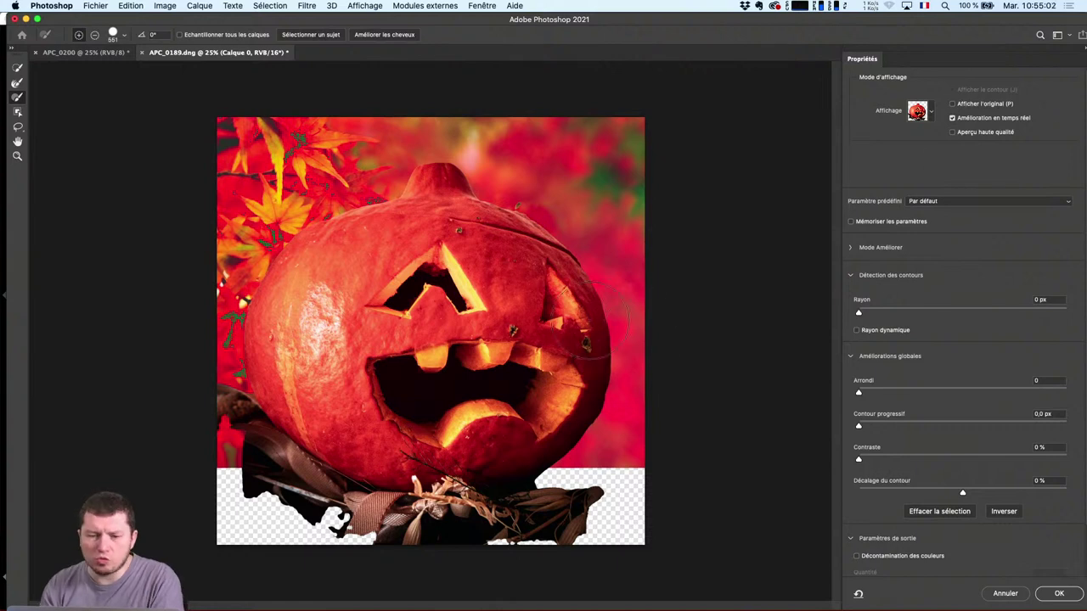
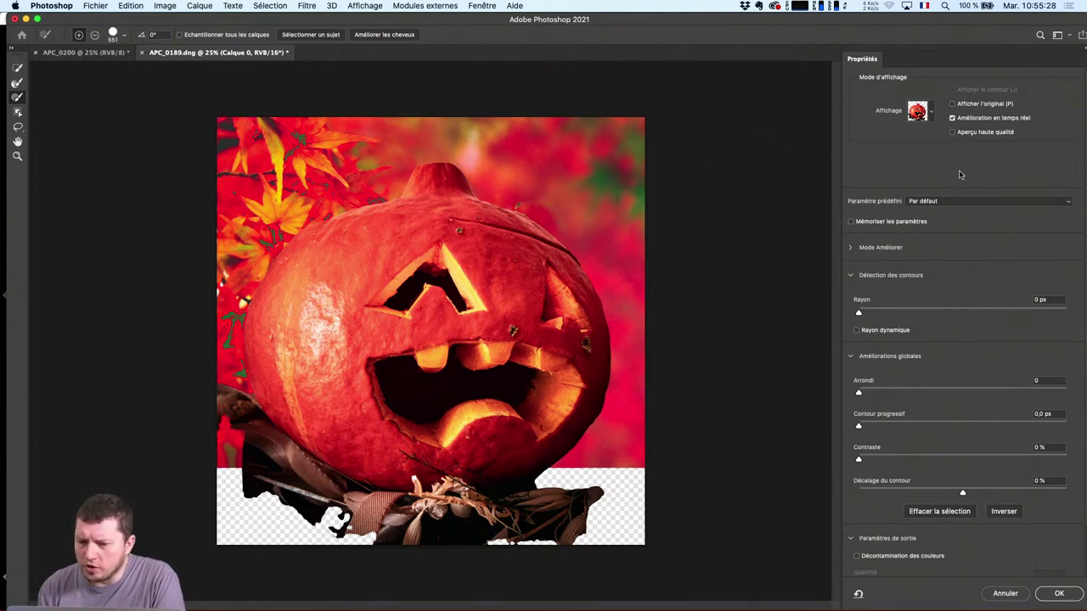
Add the dark ground and leaves on both sides of the pumpkin's base to the selection with Quick Selection
click(18, 69)
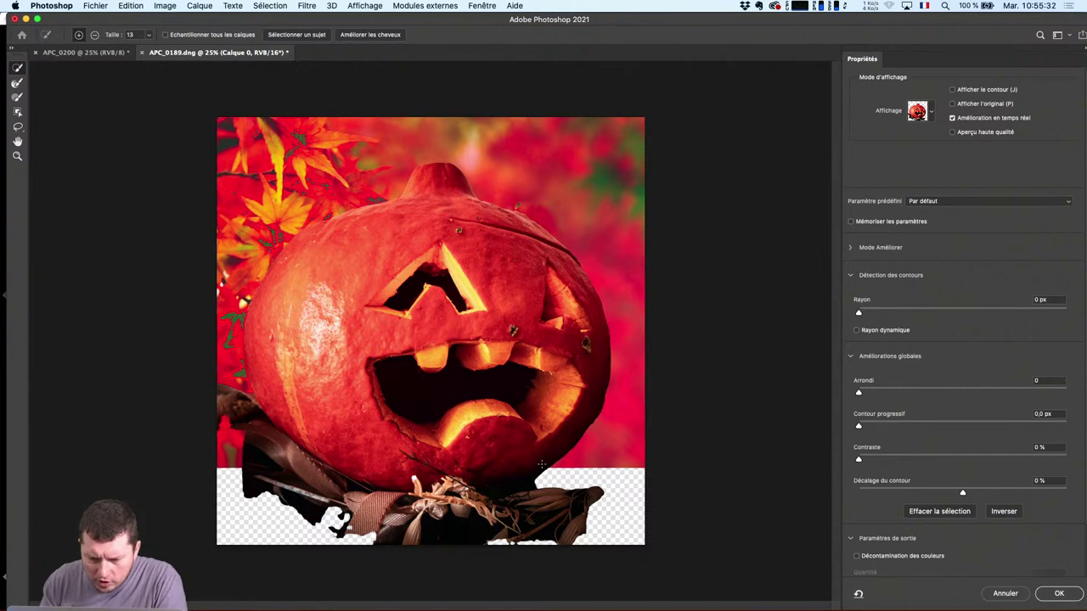
click(582, 490)
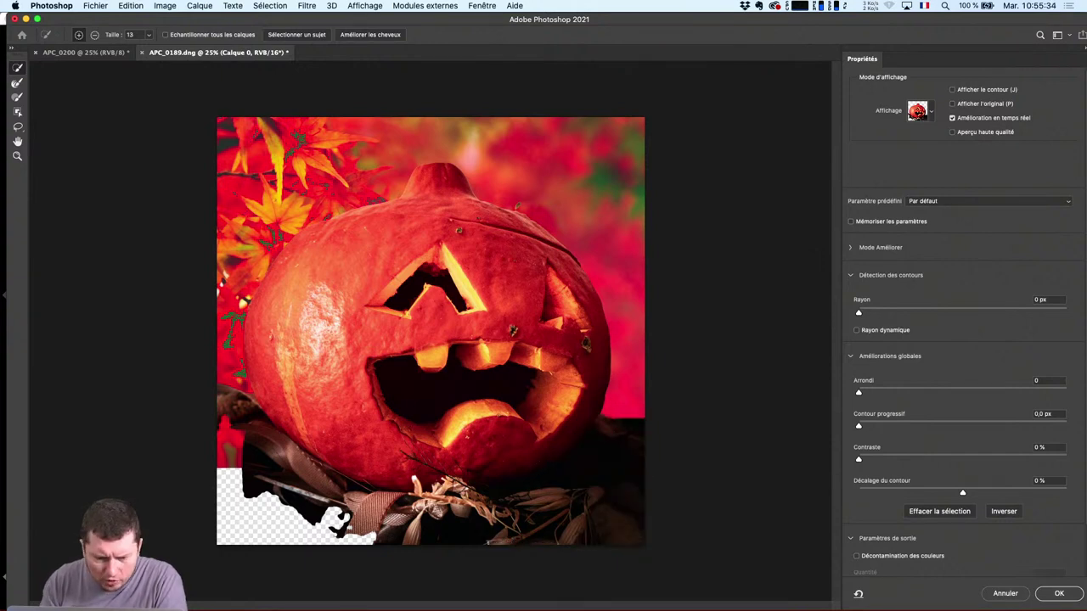
click(241, 437)
click(259, 511)
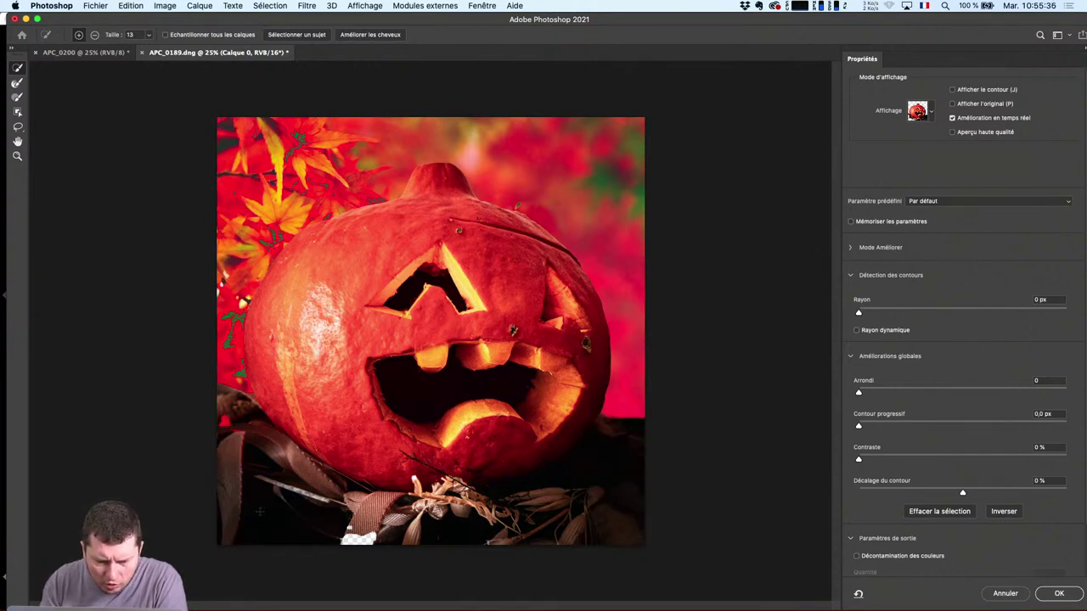
click(358, 538)
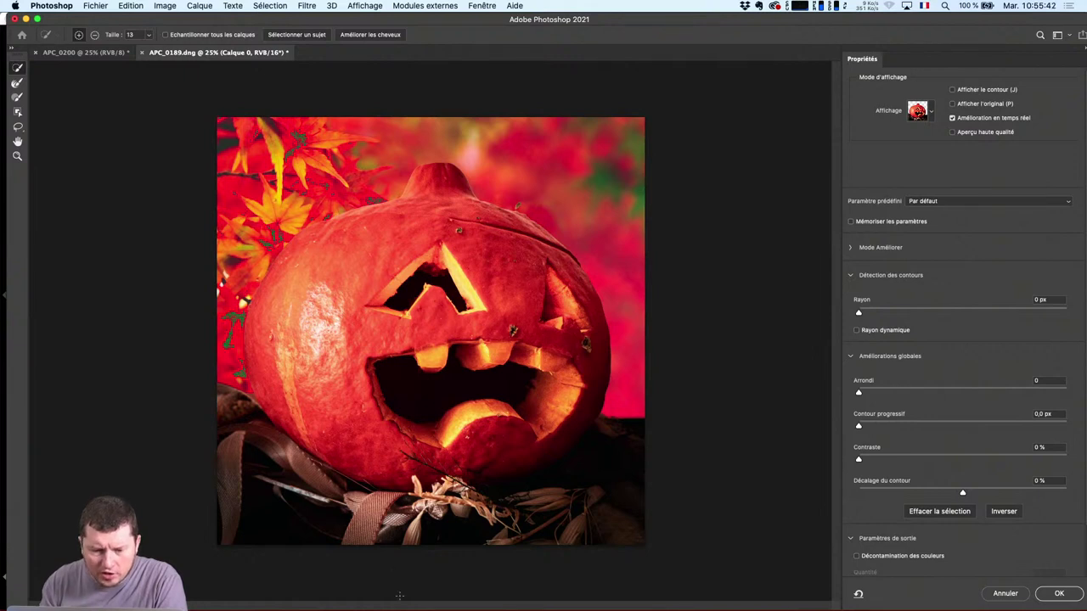
click(16, 97)
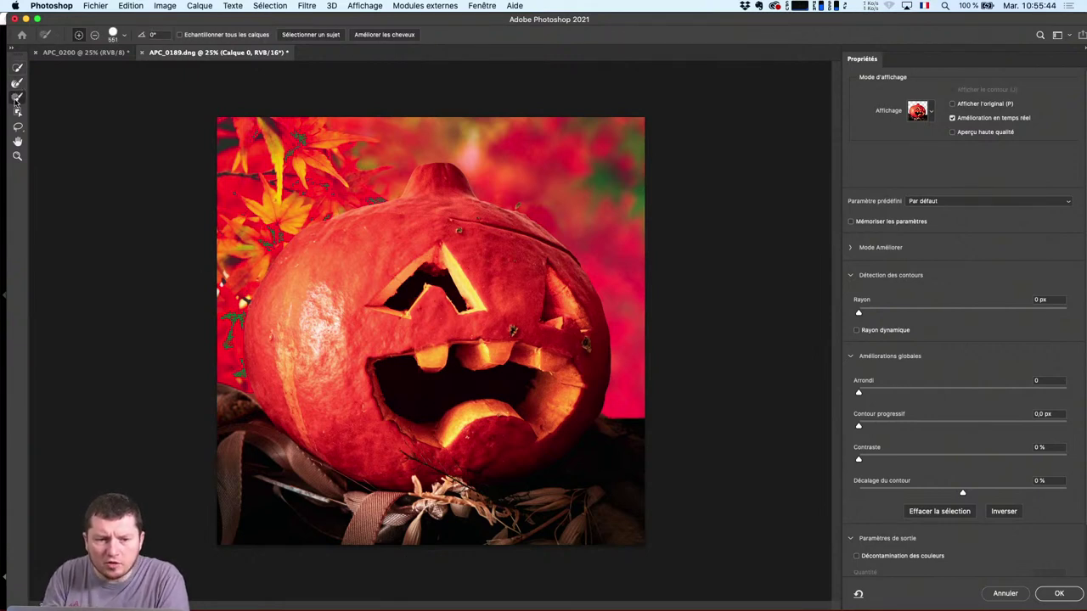
mouse_move(333, 497)
mouse_down()
mouse_move(301, 491)
mouse_move(440, 526)
mouse_move(472, 502)
mouse_move(448, 512)
mouse_move(558, 489)
mouse_move(608, 498)
mouse_move(574, 509)
mouse_move(443, 493)
mouse_move(469, 418)
mouse_move(420, 472)
mouse_up()
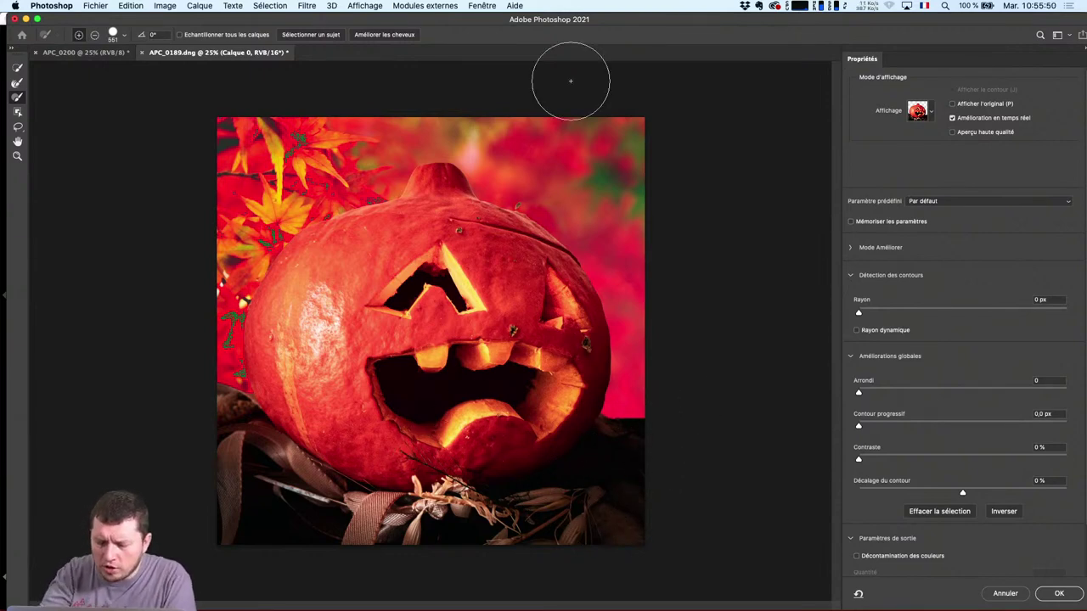
Remove the small stray stem above the pumpkin's upper-right edge from the selection with the Object Selection tool
scroll(571, 81, up, 3)
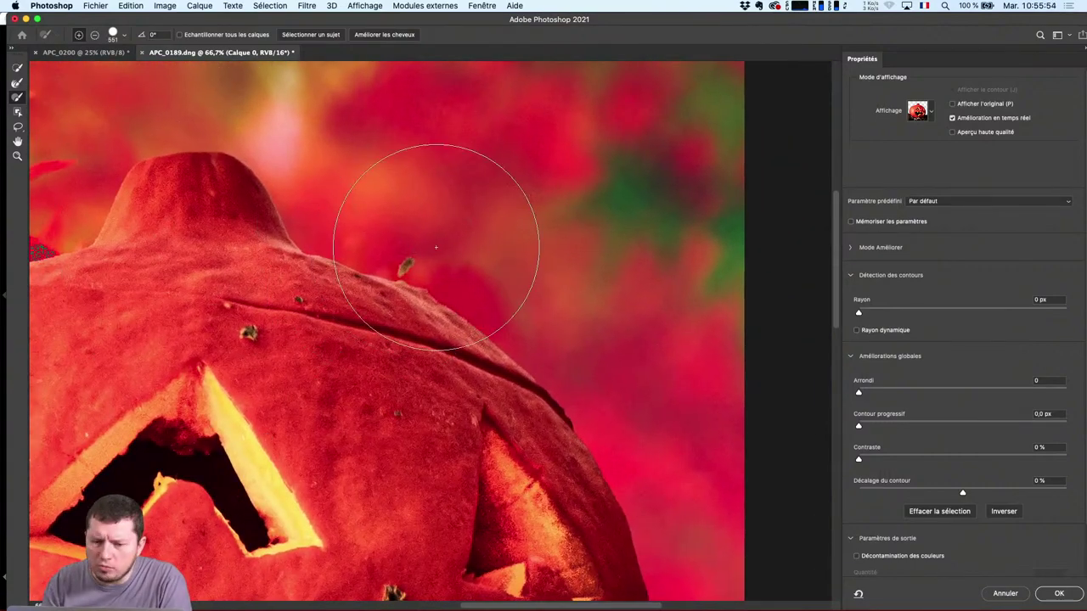
click(17, 113)
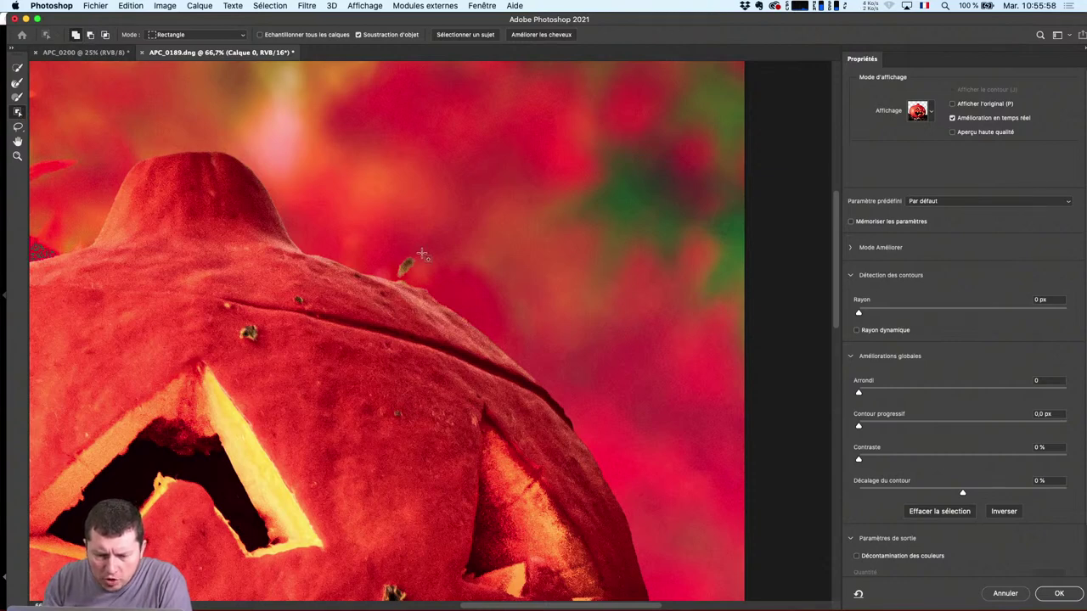
mouse_move(425, 247)
mouse_down()
mouse_move(392, 272)
mouse_move(420, 256)
mouse_up()
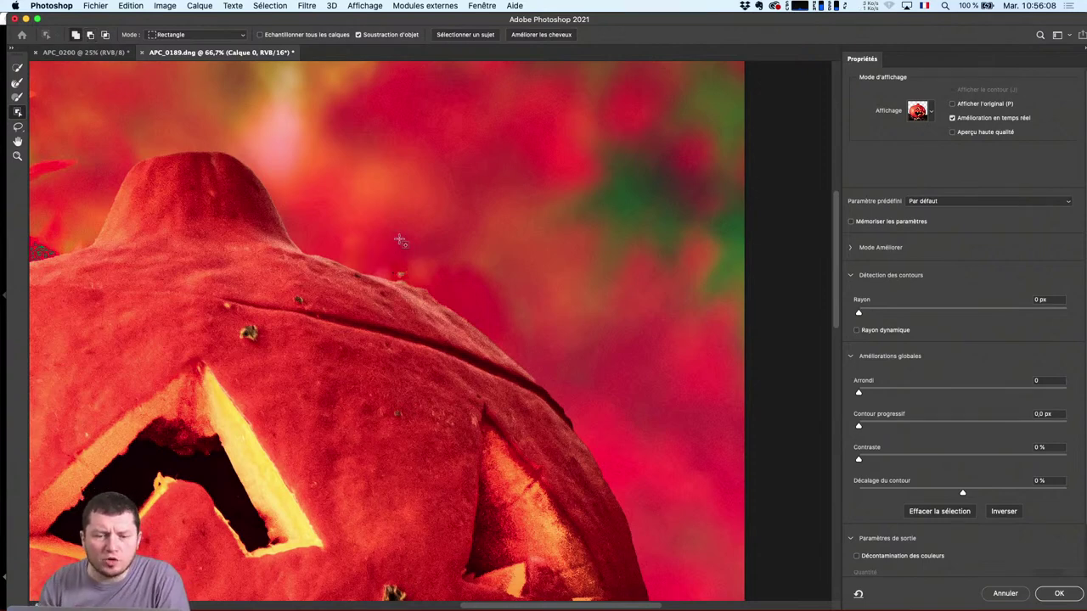
Try a strong feather of 50,9 px on the selection edge and reduce it to 4,9 px
click(17, 96)
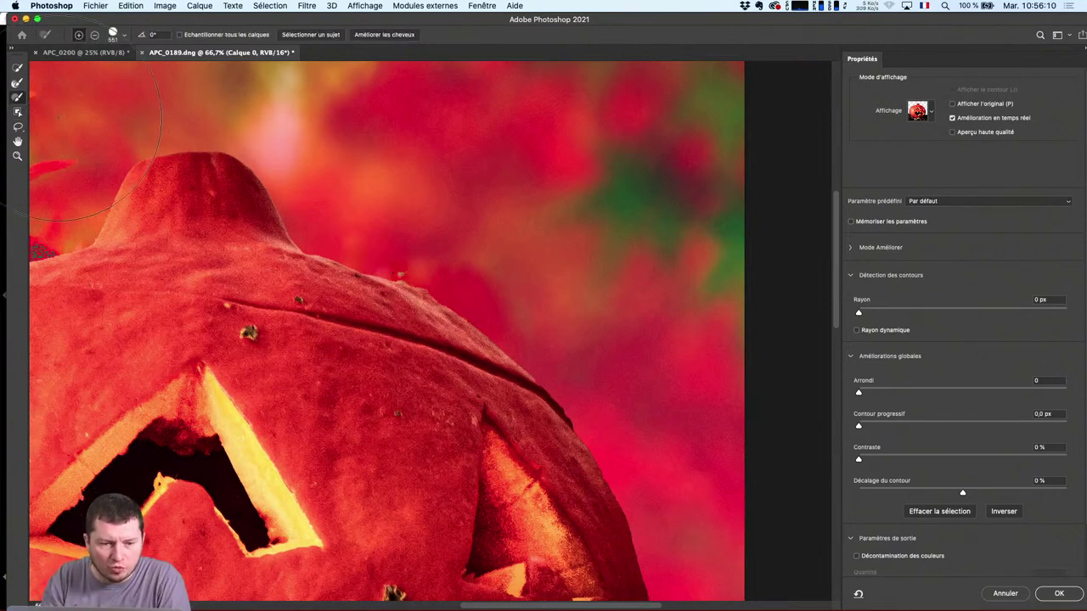
click(18, 83)
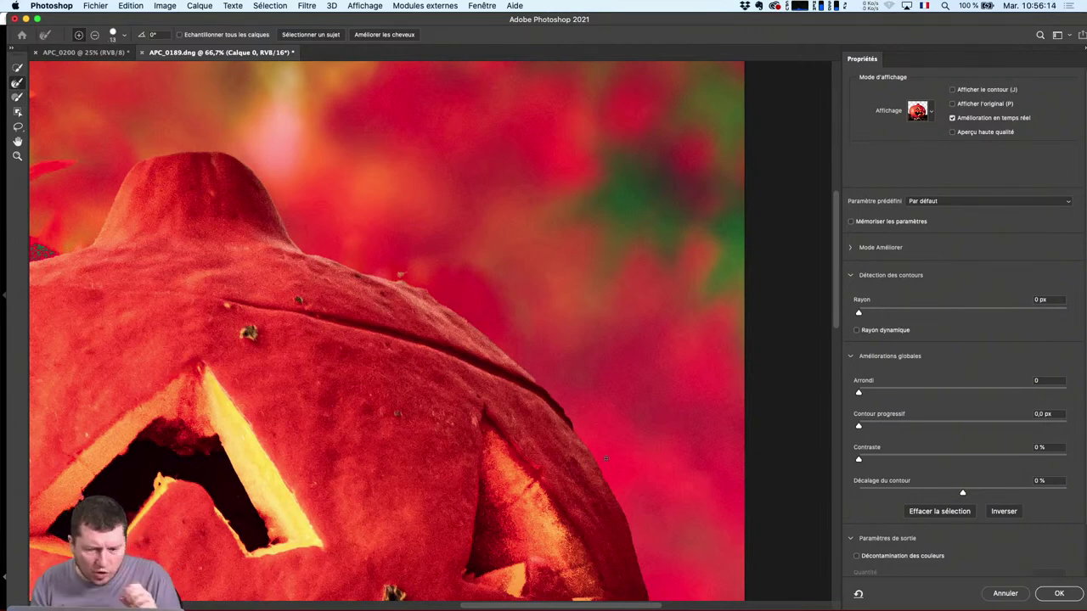
key(super+minus)
key(super+minus)
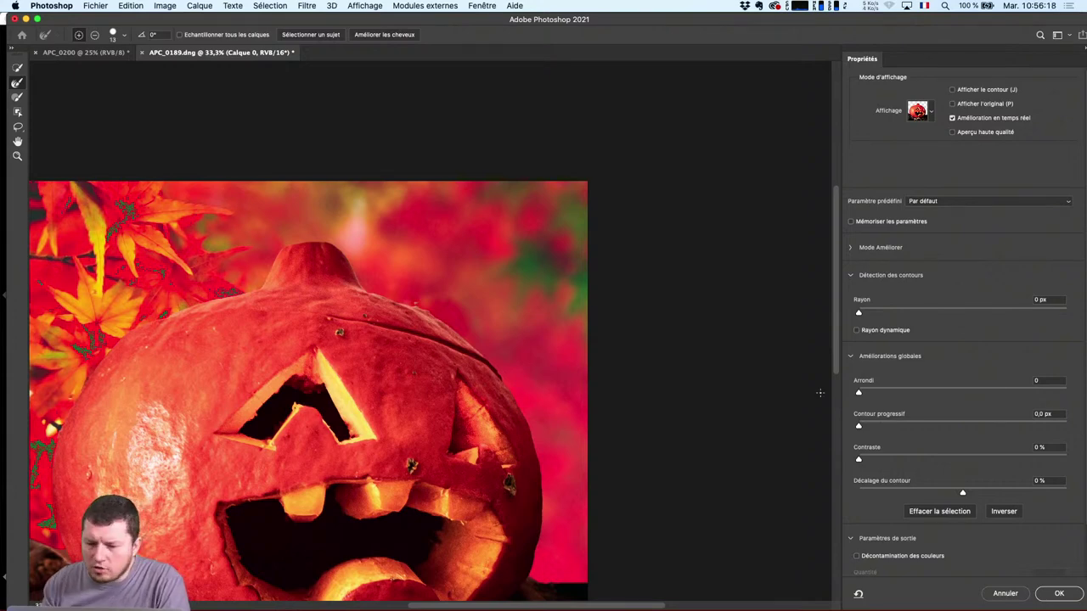
scroll(158, 413, down, 5)
scroll(158, 413, left, 7)
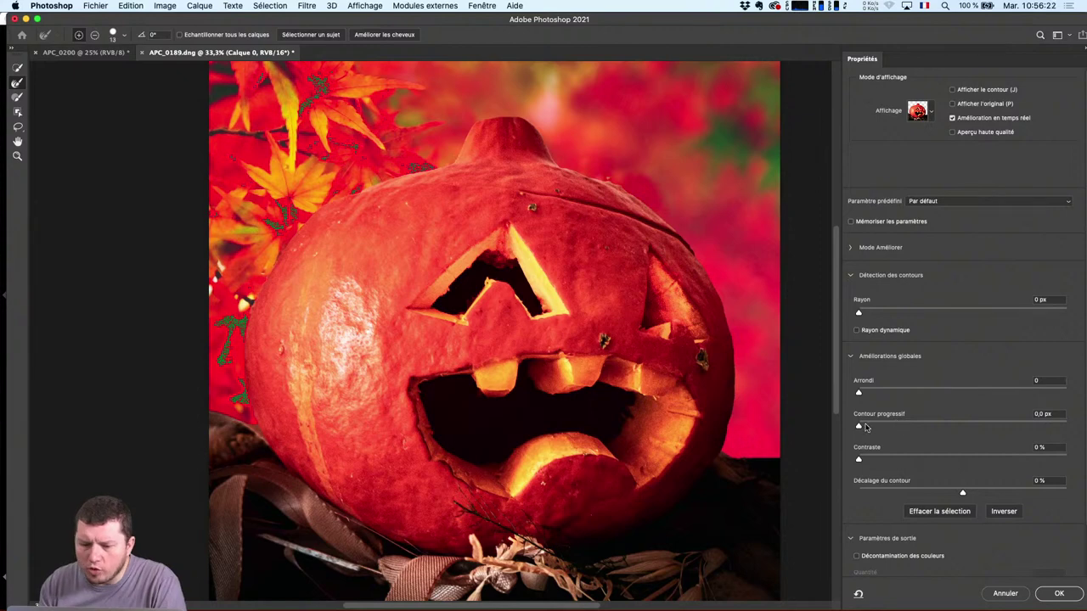
drag(866, 427, 974, 427)
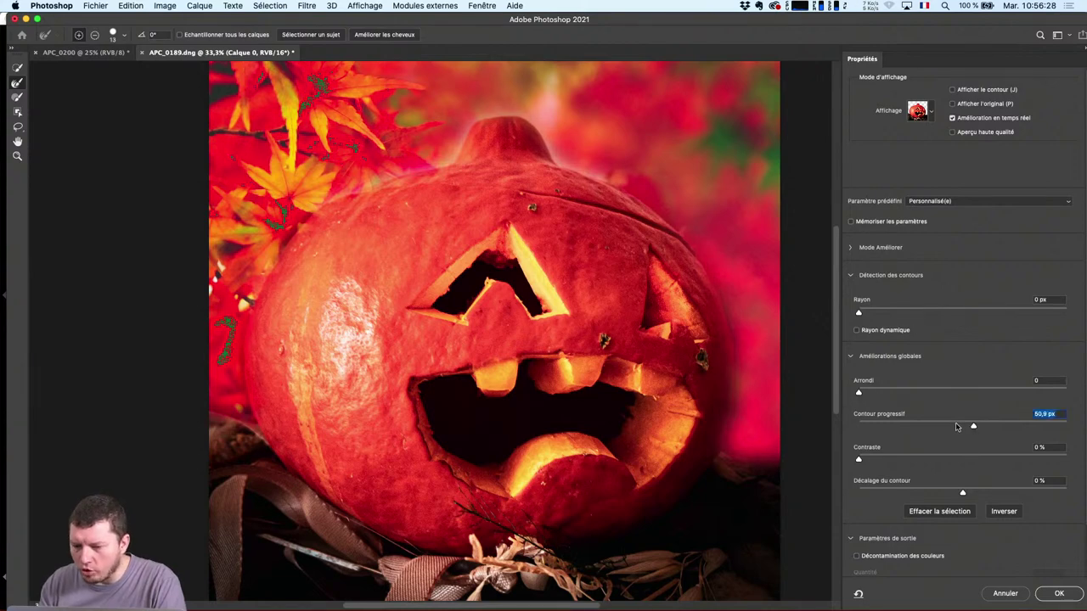
mouse_move(885, 424)
mouse_down()
mouse_move(875, 424)
mouse_move(893, 425)
mouse_up()
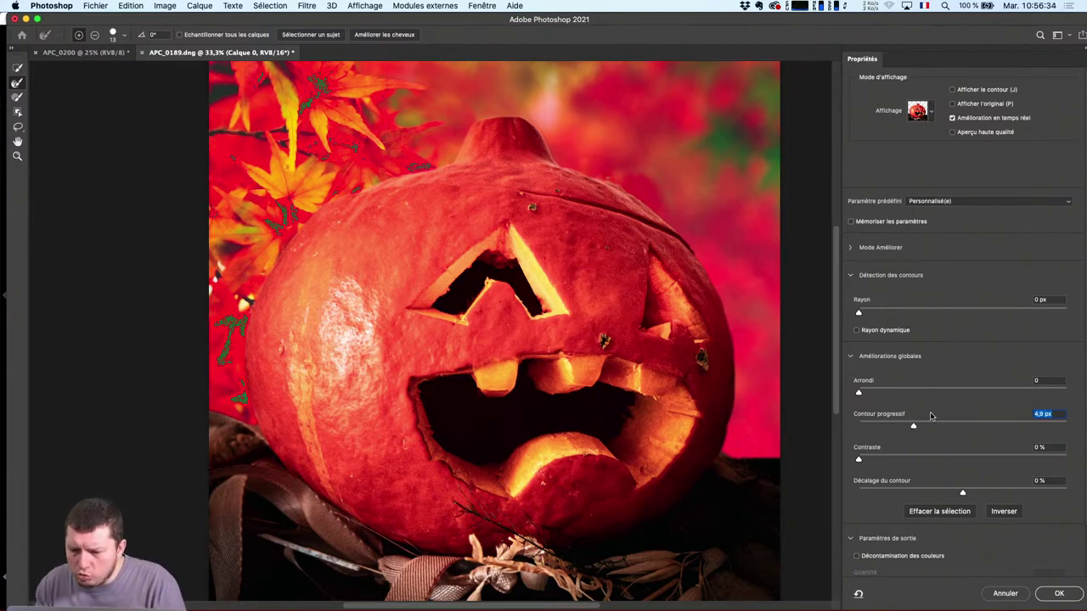
Set the selection's edge shift to -100 %, its contrast to 95 % and its feather to 31,6 px
drag(962, 494, 791, 484)
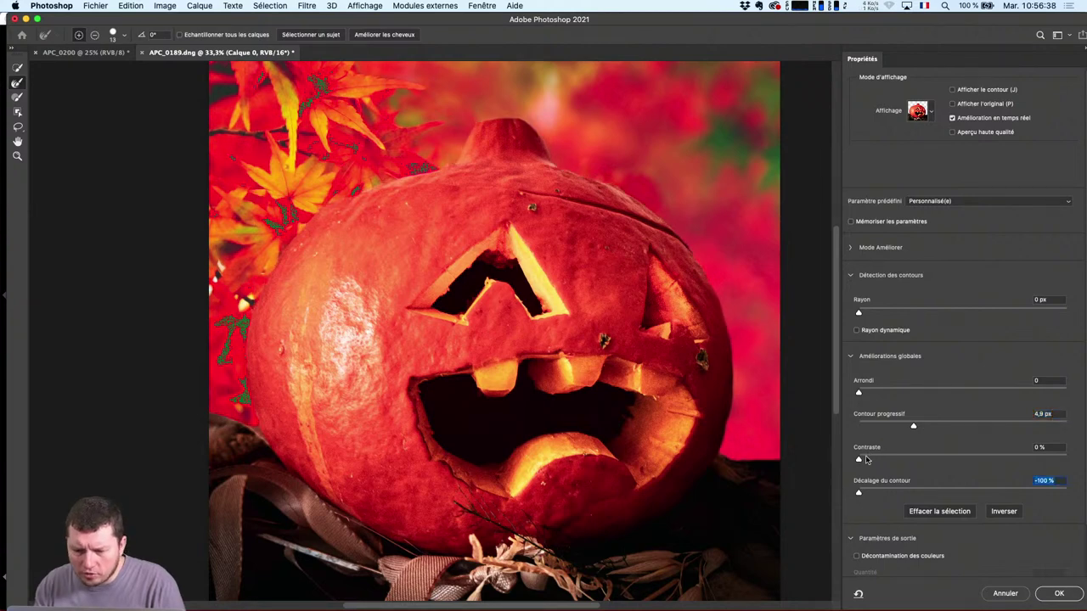
drag(866, 459, 1056, 461)
drag(915, 429, 959, 426)
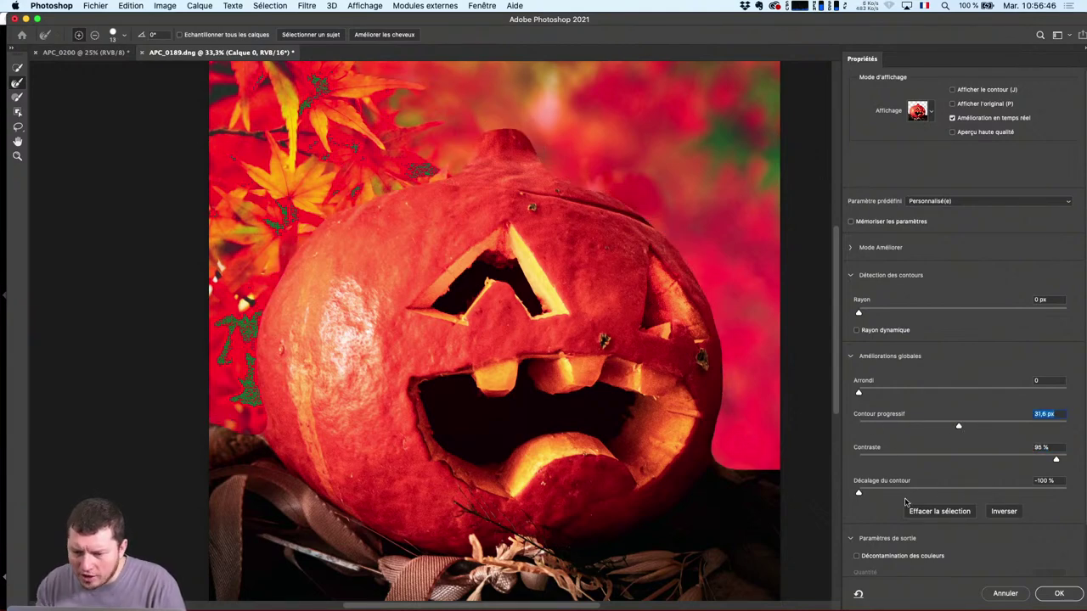
Set the selection's edge shift to -4 % and its contrast to 67 %
drag(859, 492, 973, 497)
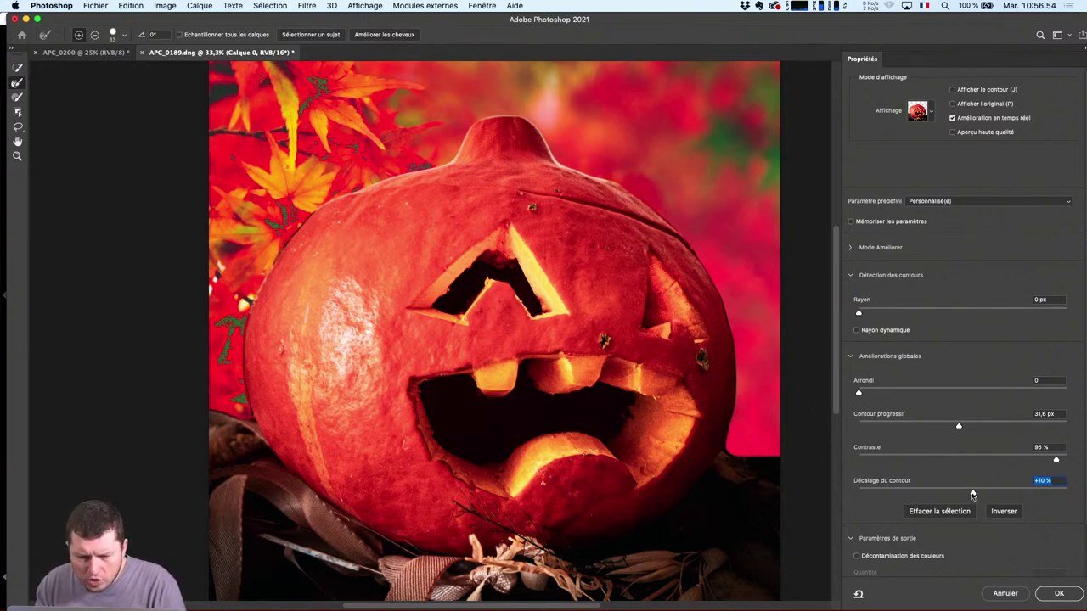
drag(973, 495, 960, 495)
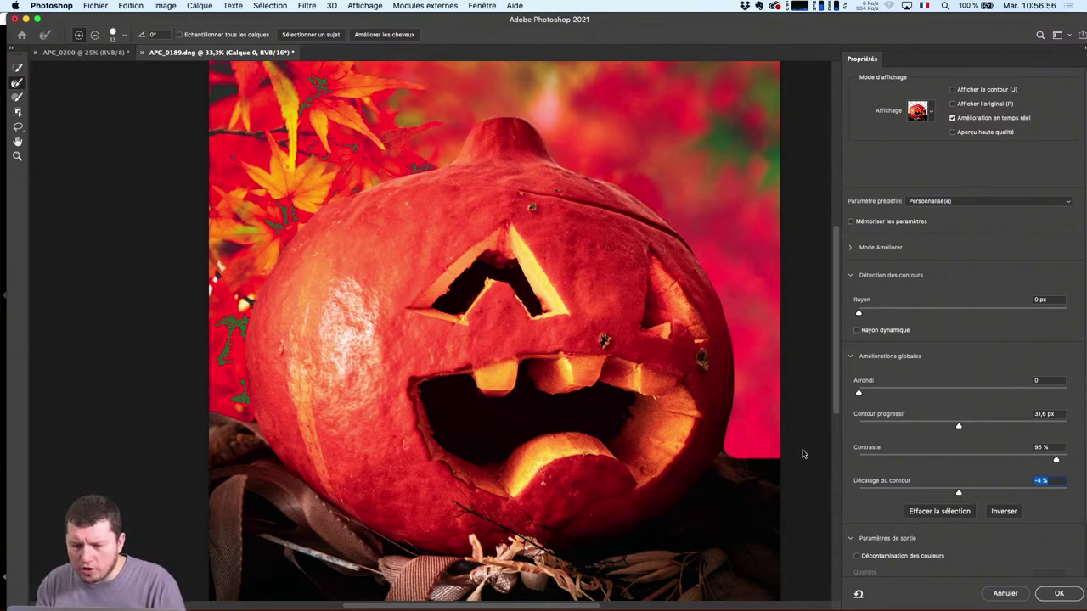
drag(1057, 461, 997, 463)
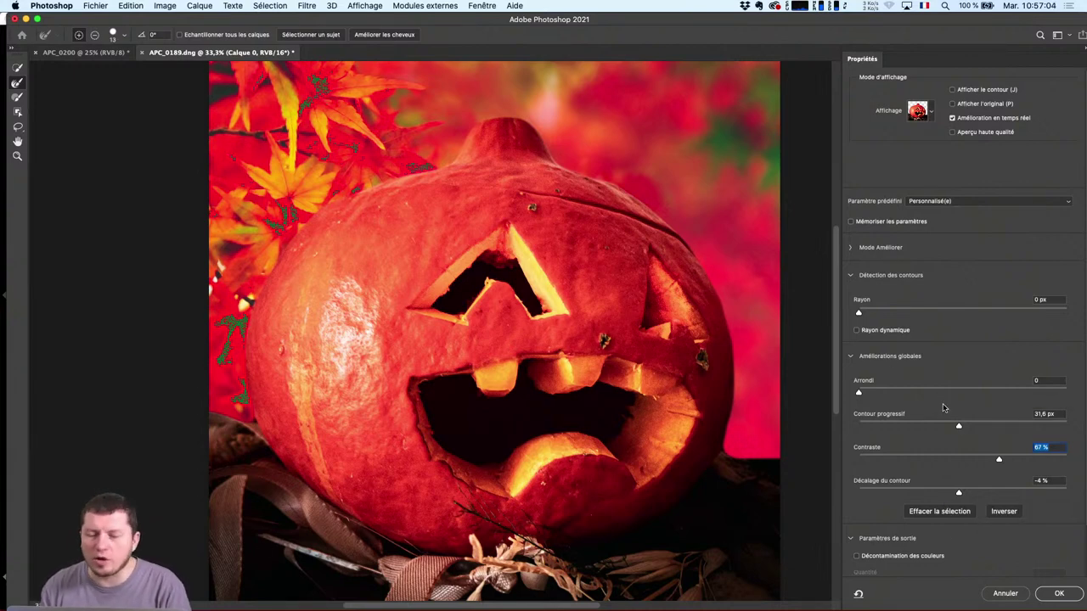
Accept the edge refinement, and output the pumpkin selection from Select and Mask as a layer mask on Calque 0
click(1059, 594)
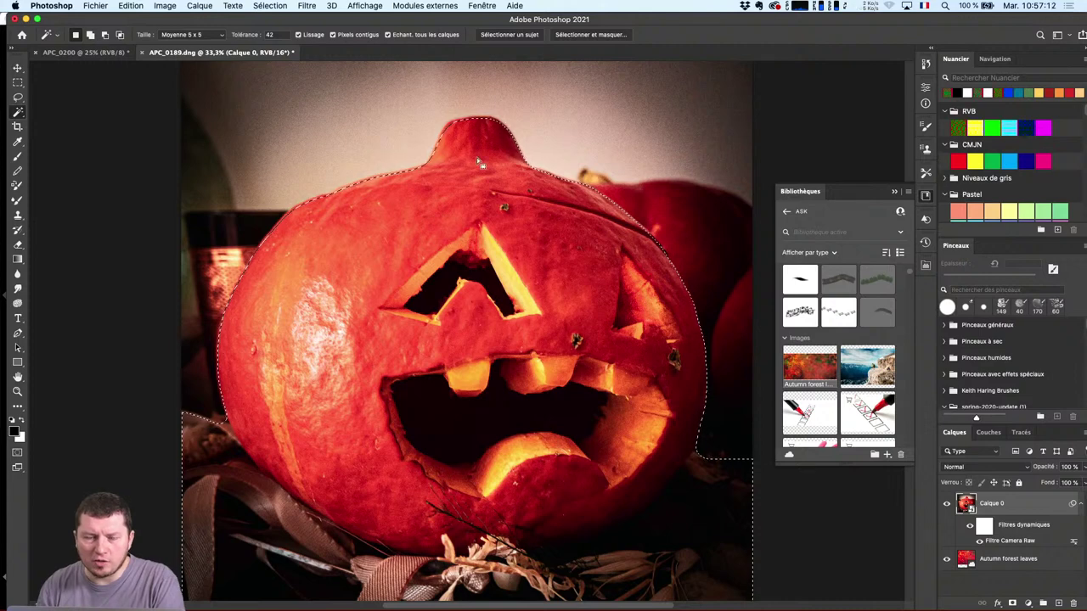
click(590, 35)
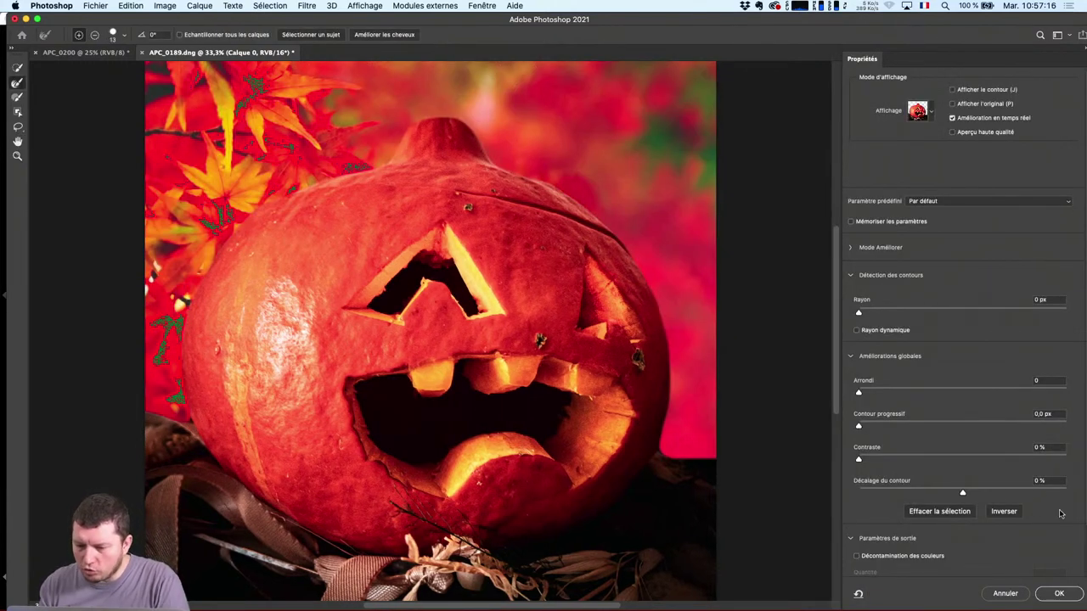
scroll(1060, 540, down, 3)
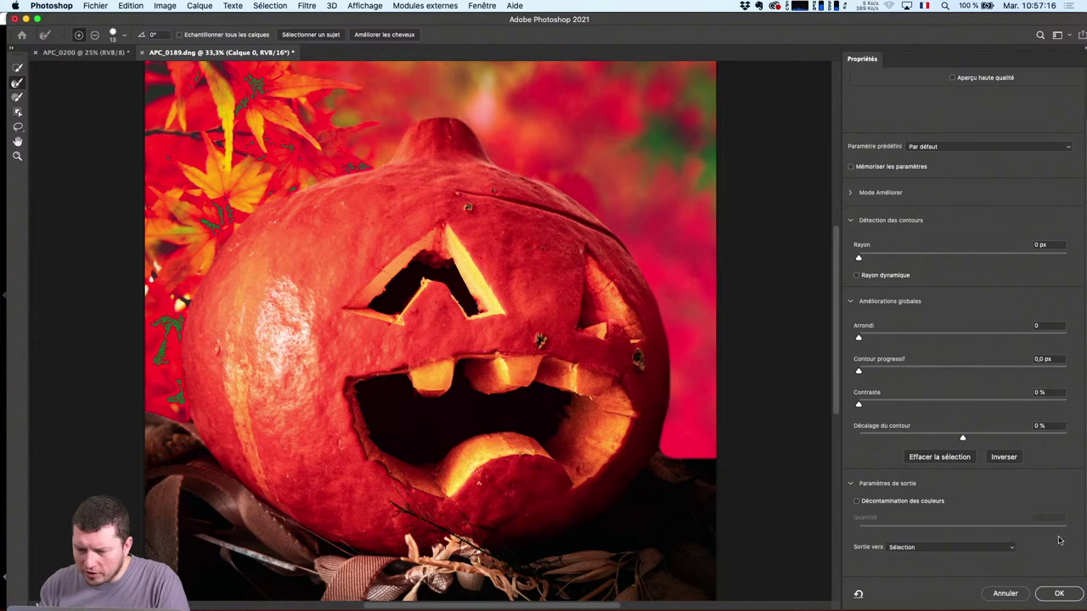
click(917, 551)
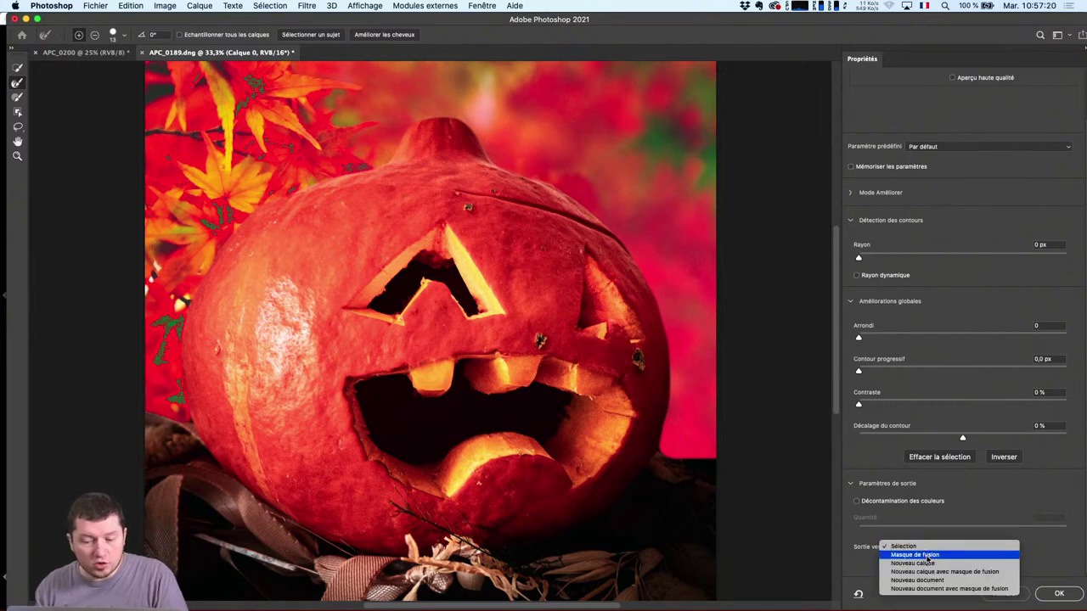
click(926, 556)
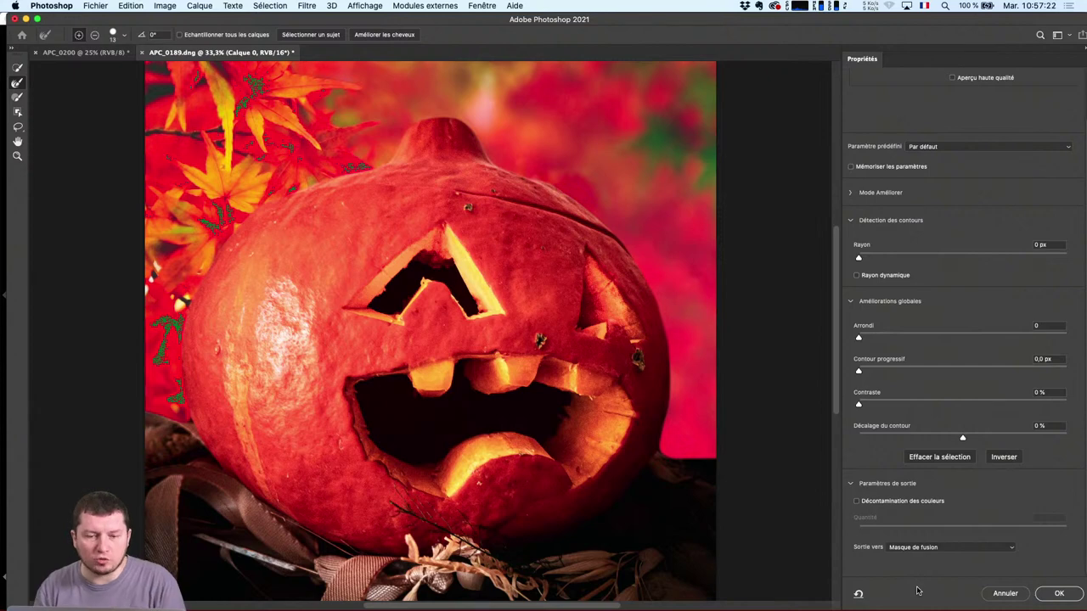
click(1058, 594)
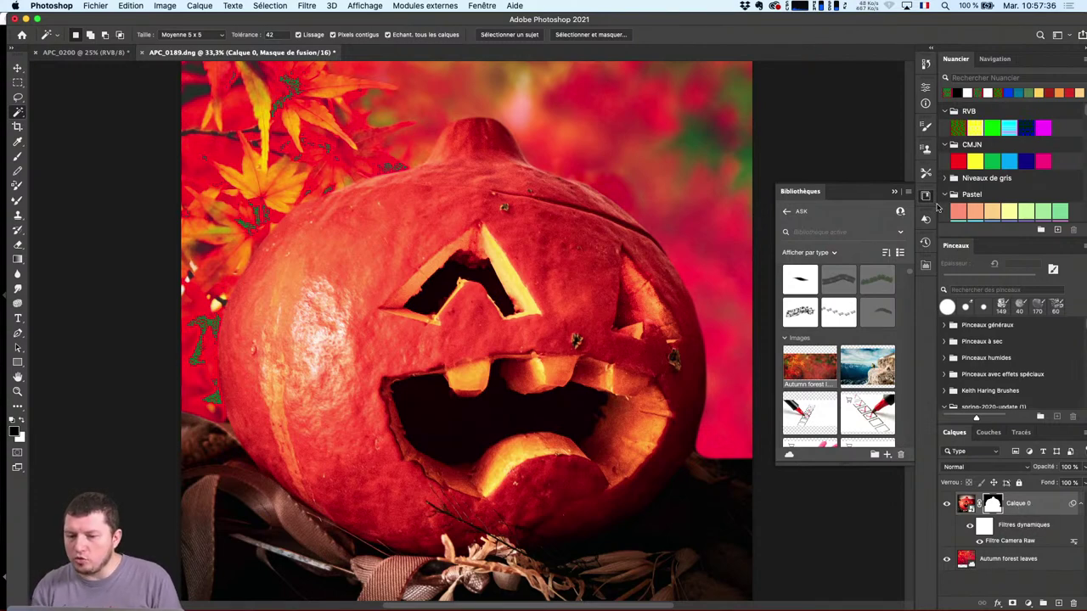
Start the Camera Raw filter on the Autumn forest leaves layer, with temperature +12 and tint -10
click(897, 192)
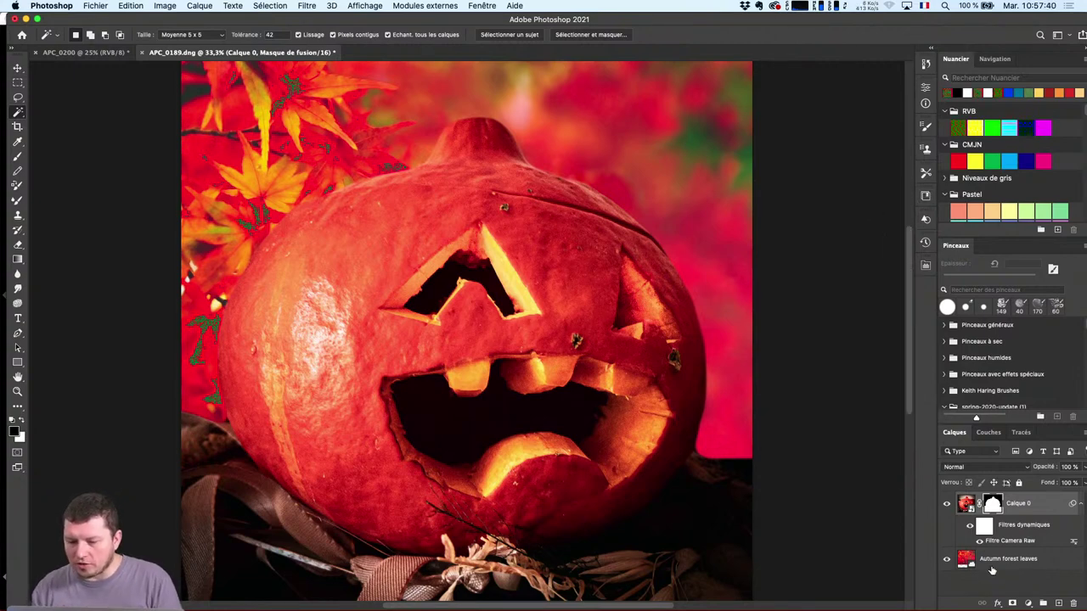
click(992, 568)
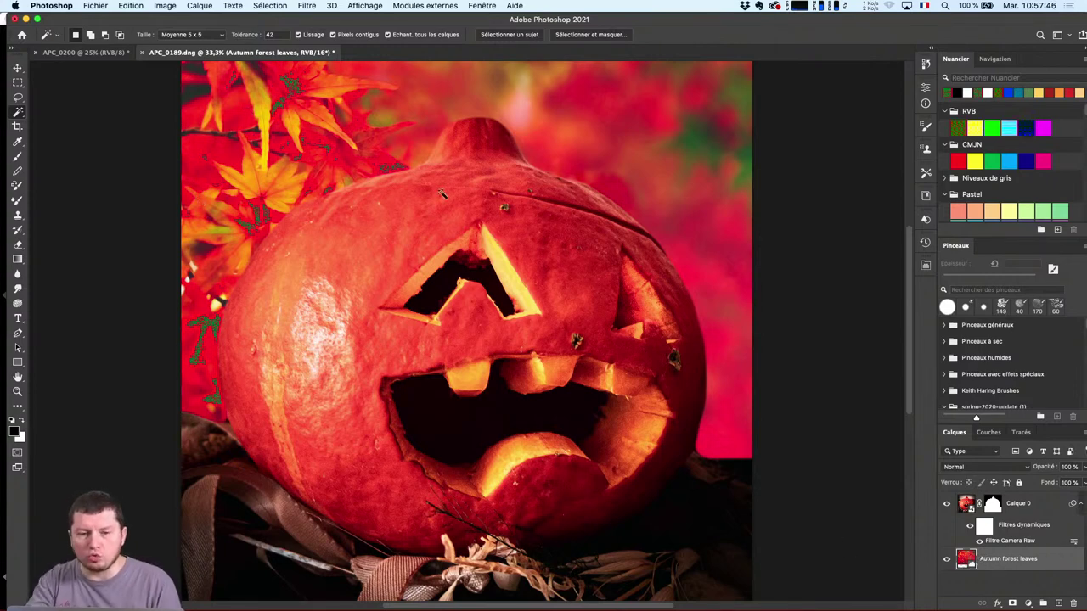
click(308, 5)
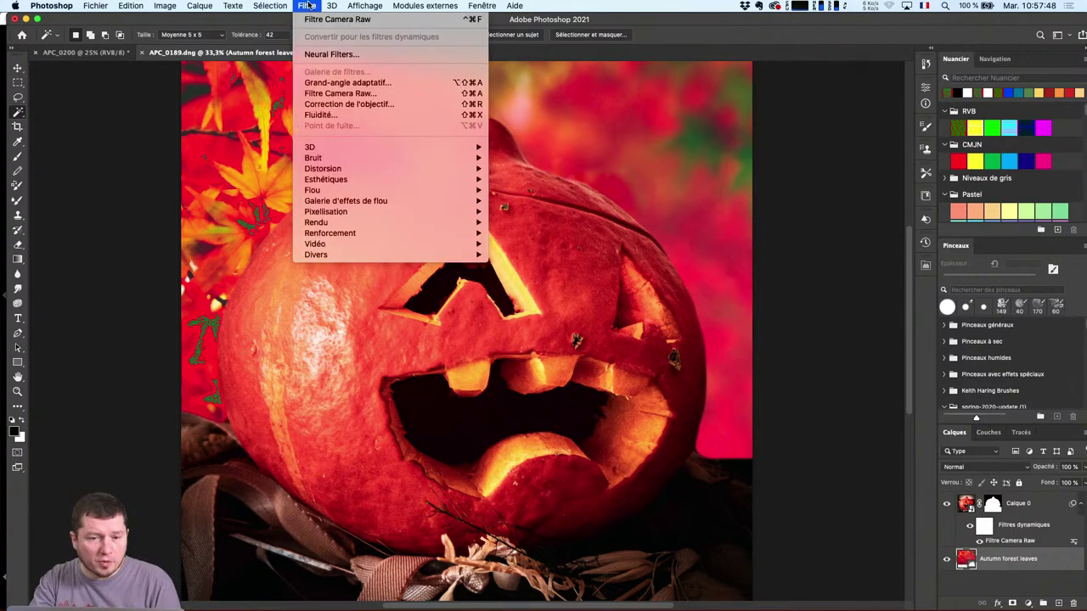
click(336, 94)
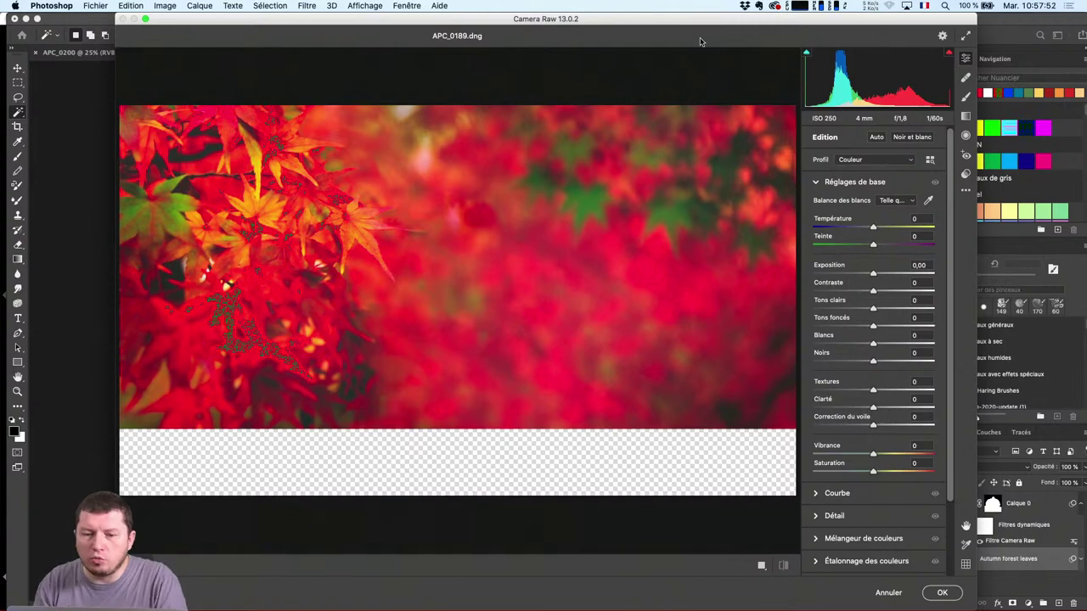
drag(701, 42, 841, 5)
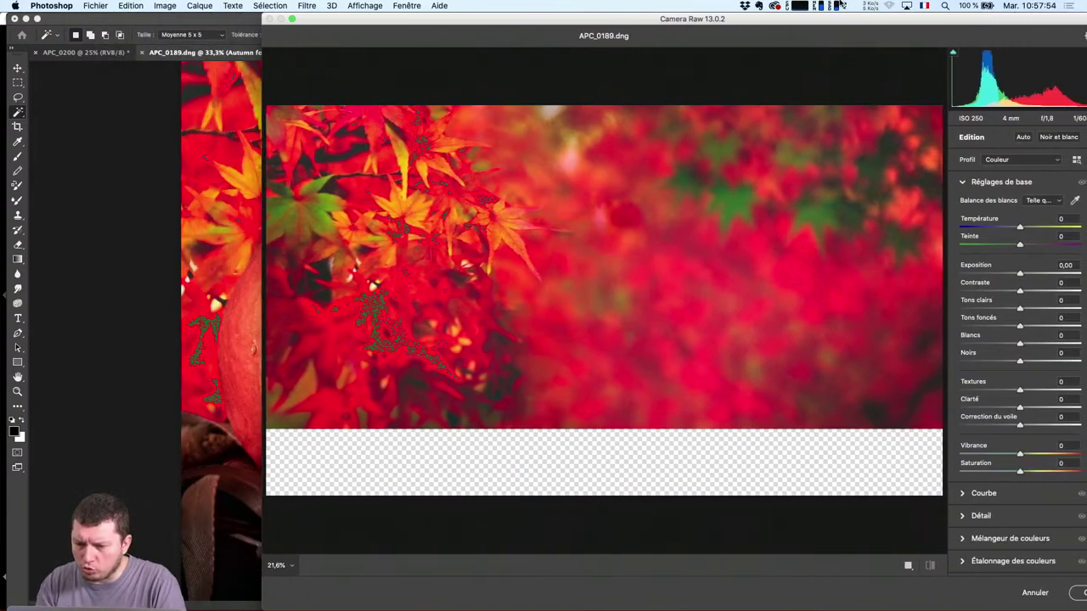
click(1026, 228)
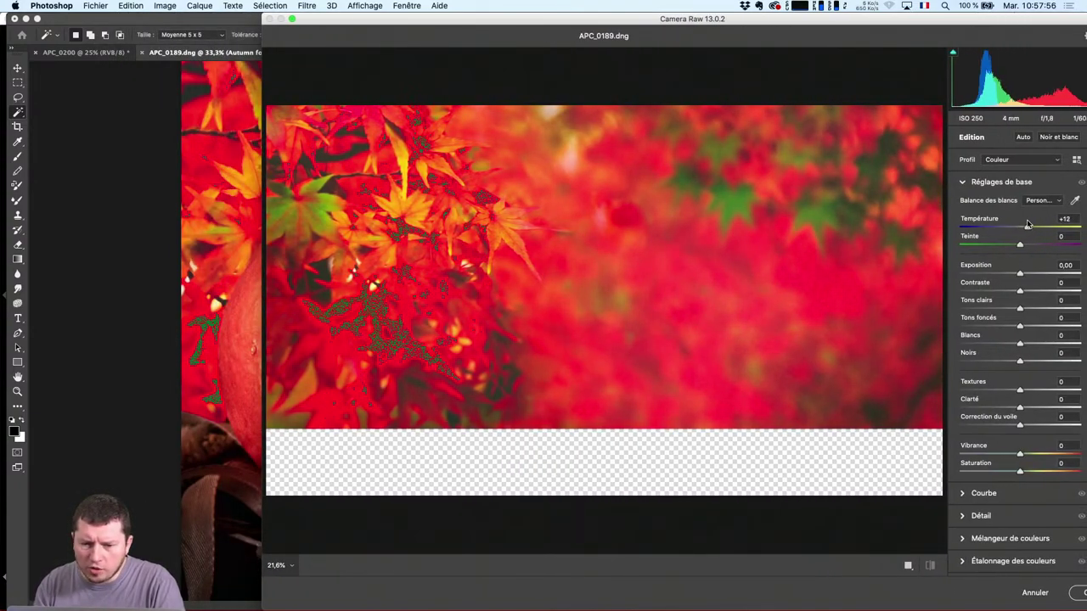
drag(1020, 245, 1014, 245)
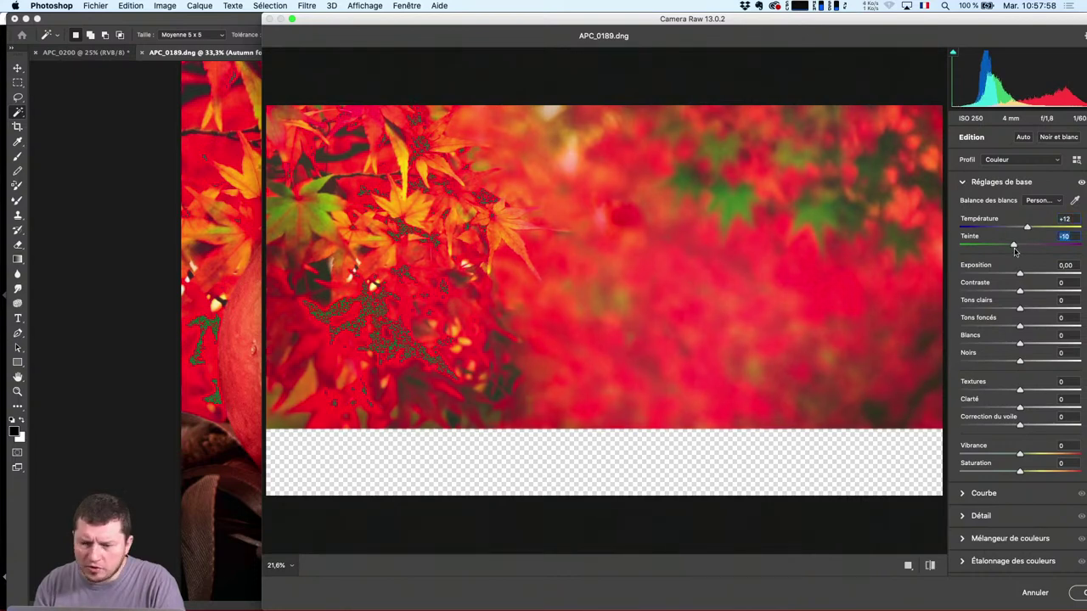
Set the leaves' contrast to -33, highlights to +8 and shadows to +20, and adjust temperature to +10 and tint to -9
drag(1021, 292, 1032, 331)
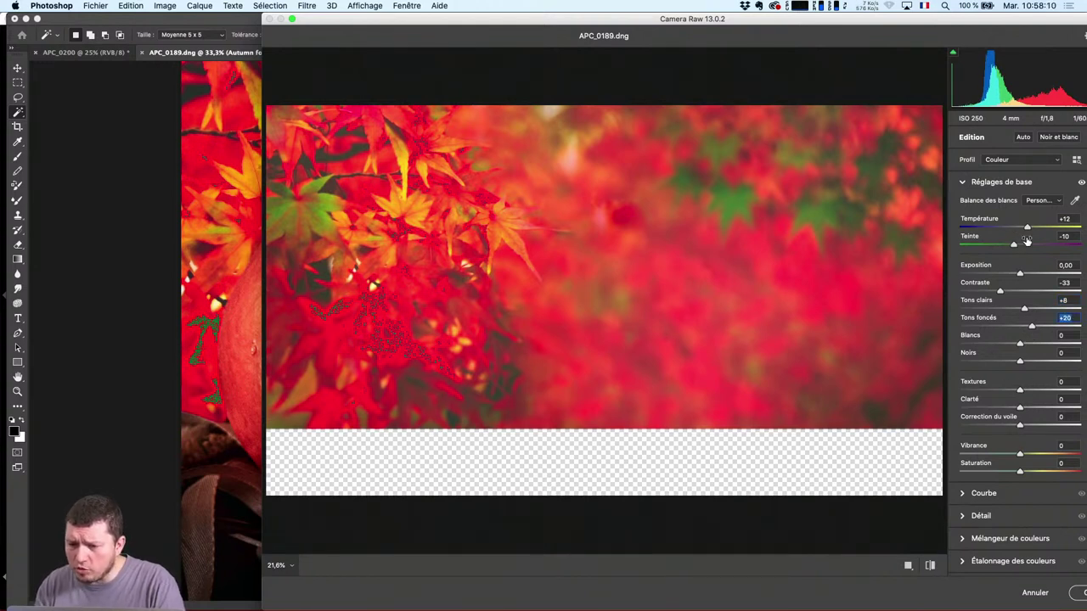
mouse_move(1014, 246)
mouse_down()
mouse_move(996, 246)
mouse_move(1016, 246)
mouse_move(1027, 229)
mouse_up()
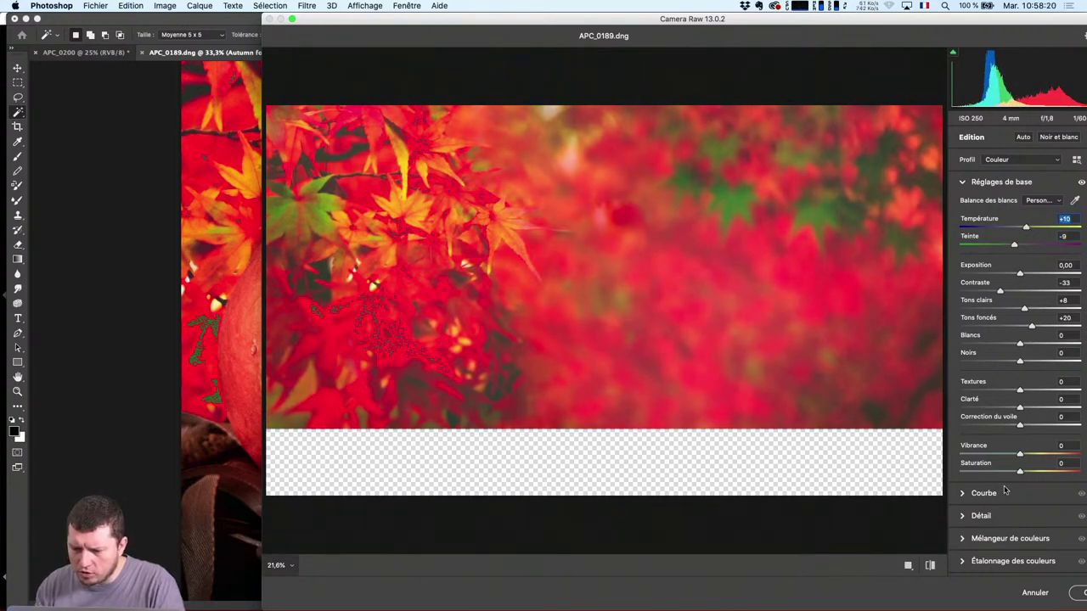
Try a saturation of -76 and reset it to 0, and apply the filter with slightly reduced vibrance
click(977, 472)
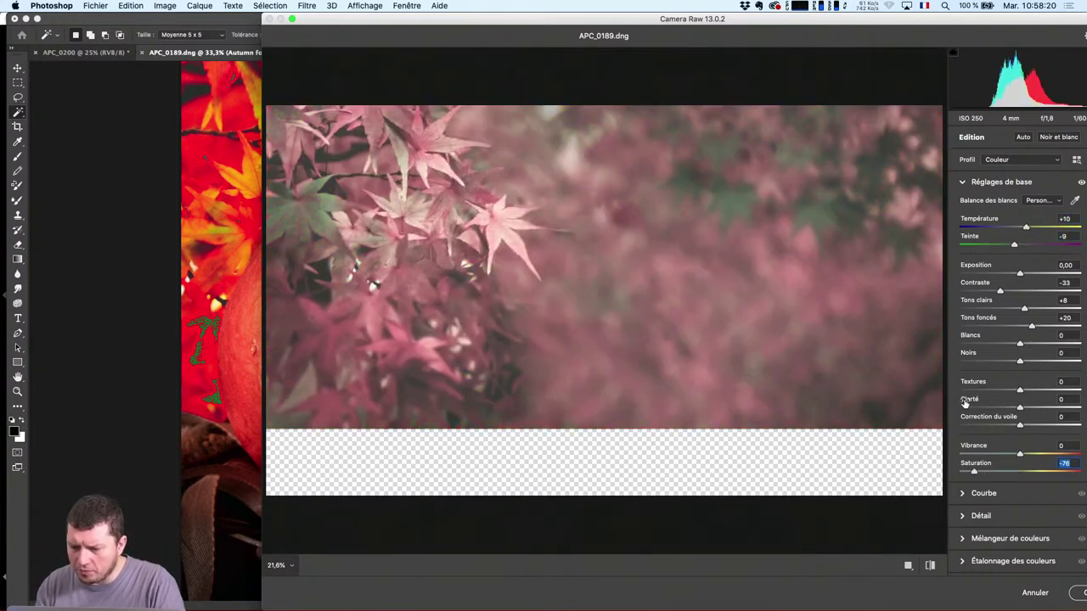
double_click(978, 473)
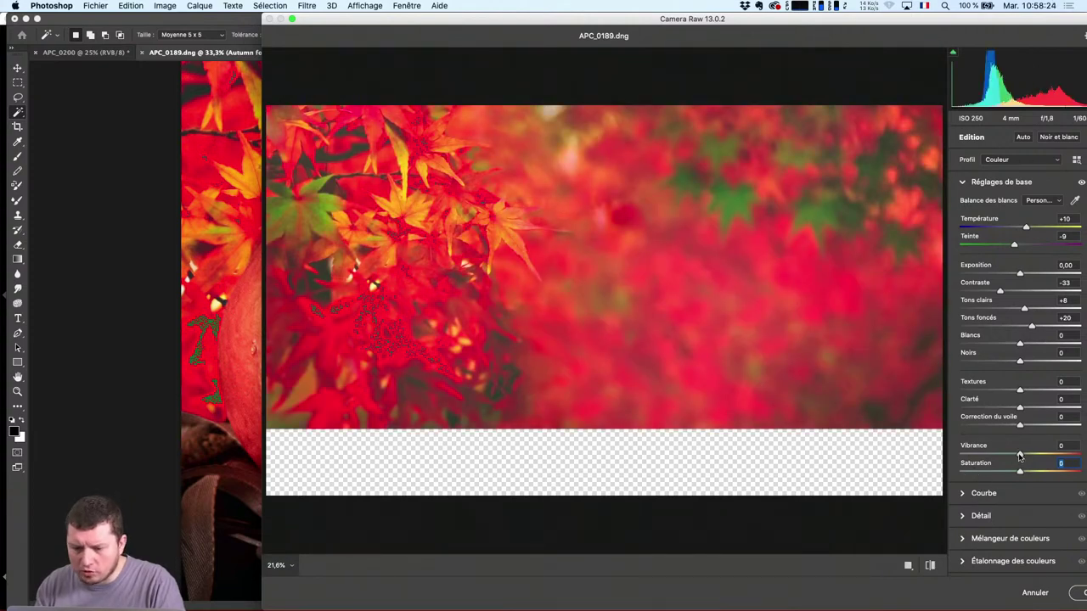
mouse_move(1019, 455)
mouse_down()
mouse_move(1003, 457)
mouse_move(1028, 457)
mouse_move(1009, 458)
mouse_up()
click(1079, 593)
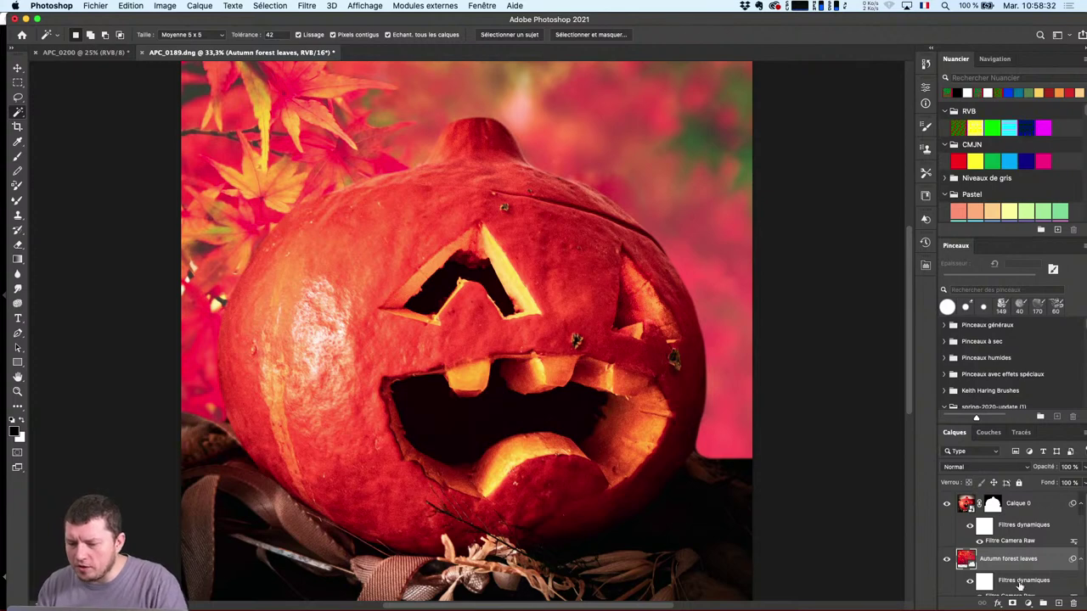
Set the blending opacity of the leaves layer's Camera Raw filter to 60 %, comparing the result with and without preview
scroll(1019, 581, down, 1)
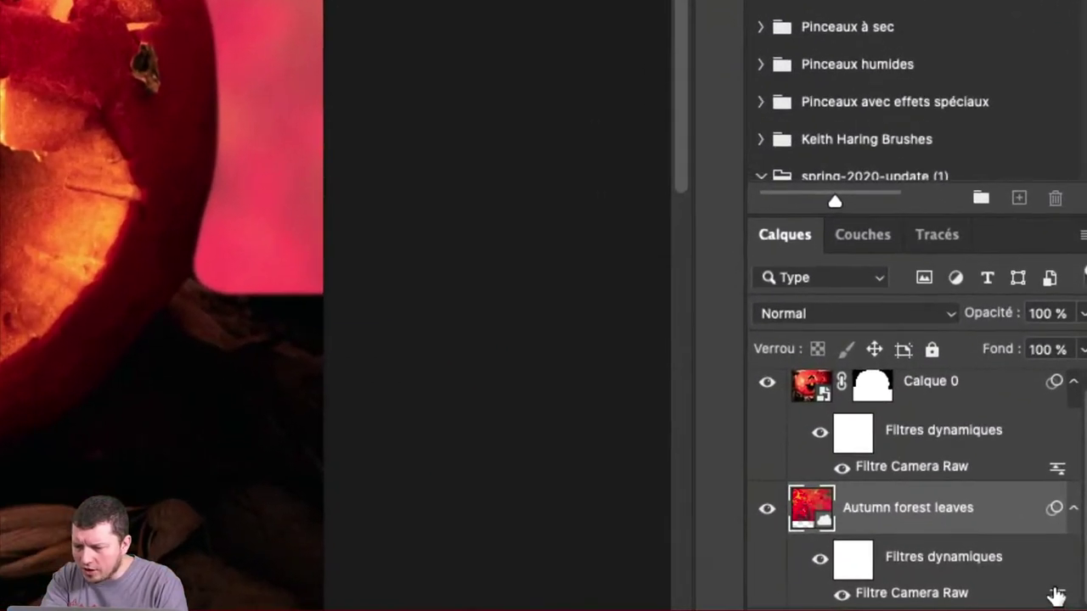
click(821, 559)
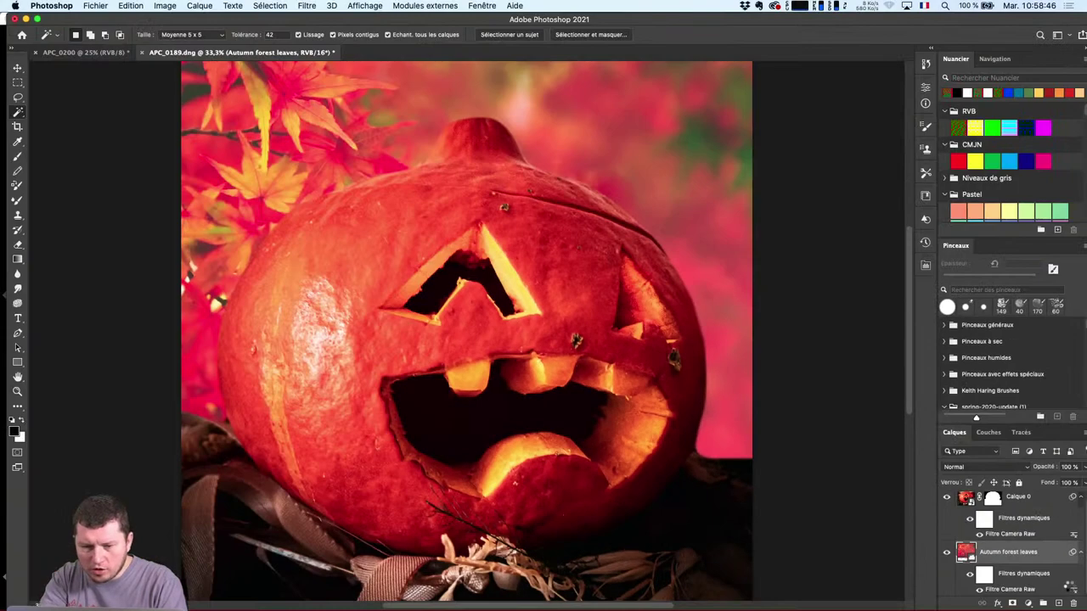
double_click(1058, 599)
drag(527, 146, 800, 169)
key(shift+Down)
key(shift+Down)
key(shift+Down)
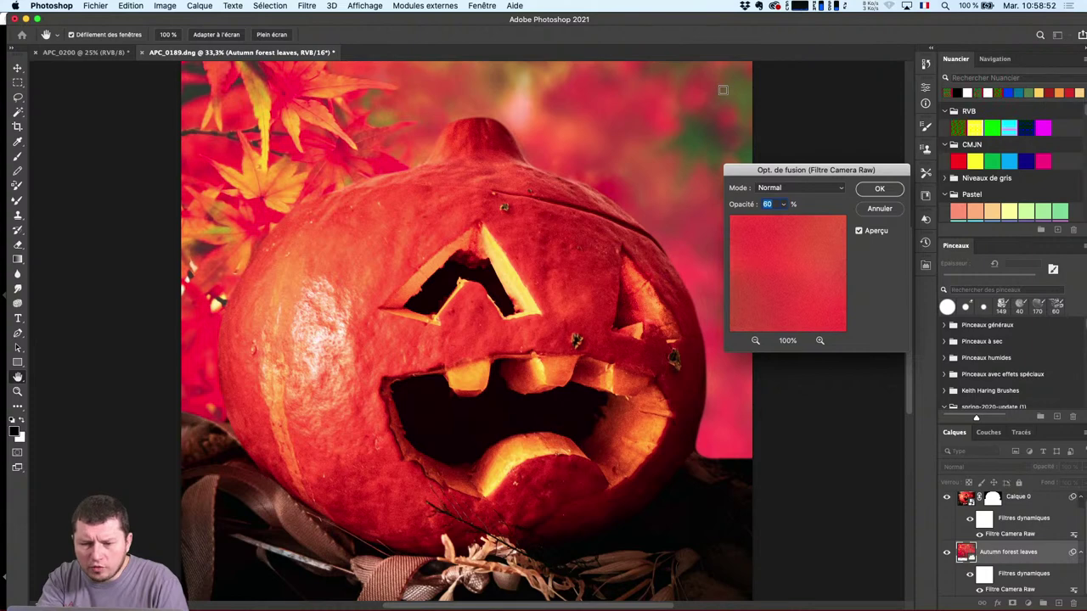
click(865, 234)
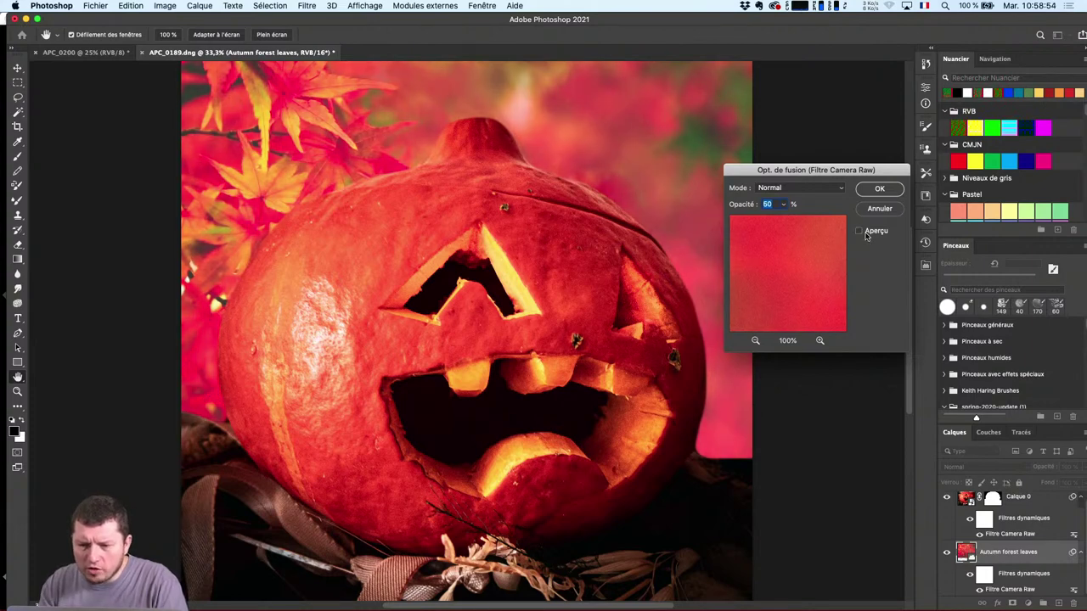
click(869, 237)
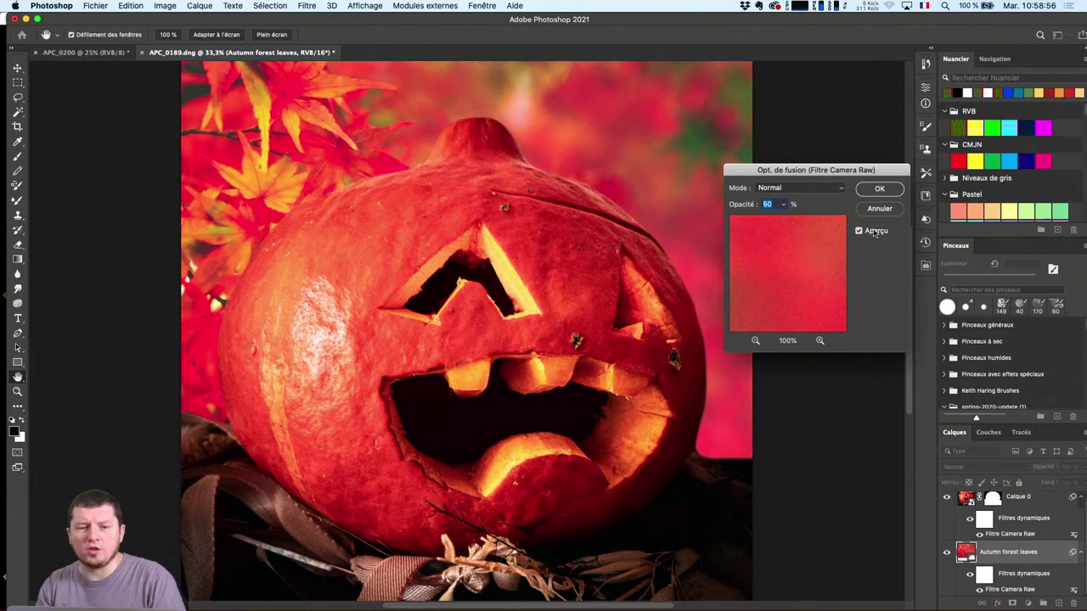
click(879, 190)
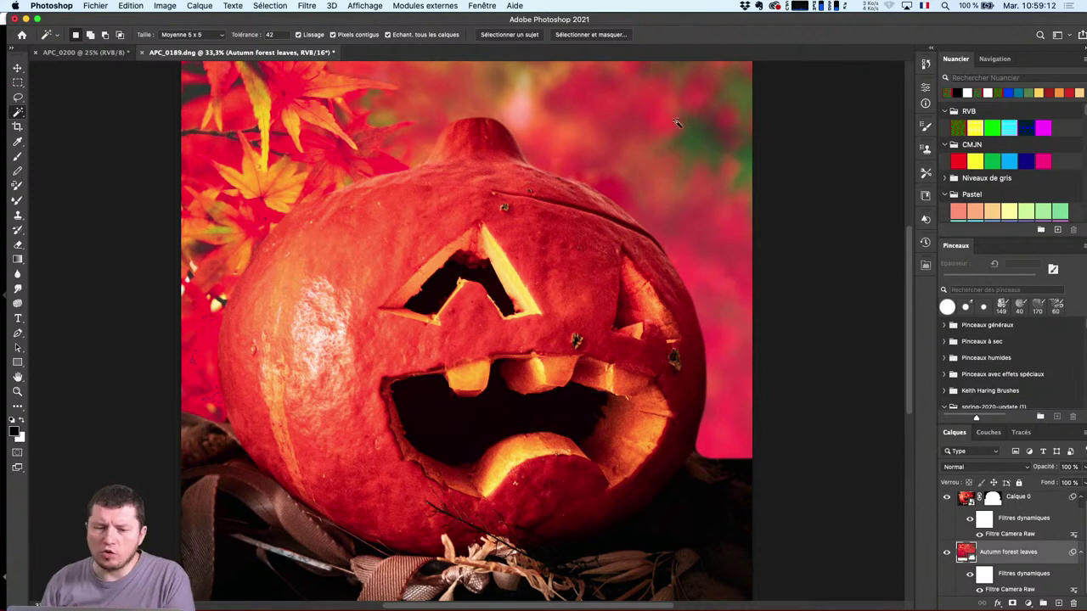
Disable the layer mask on Calque 0 and hide the Autumn forest leaves layer
shift+click(993, 499)
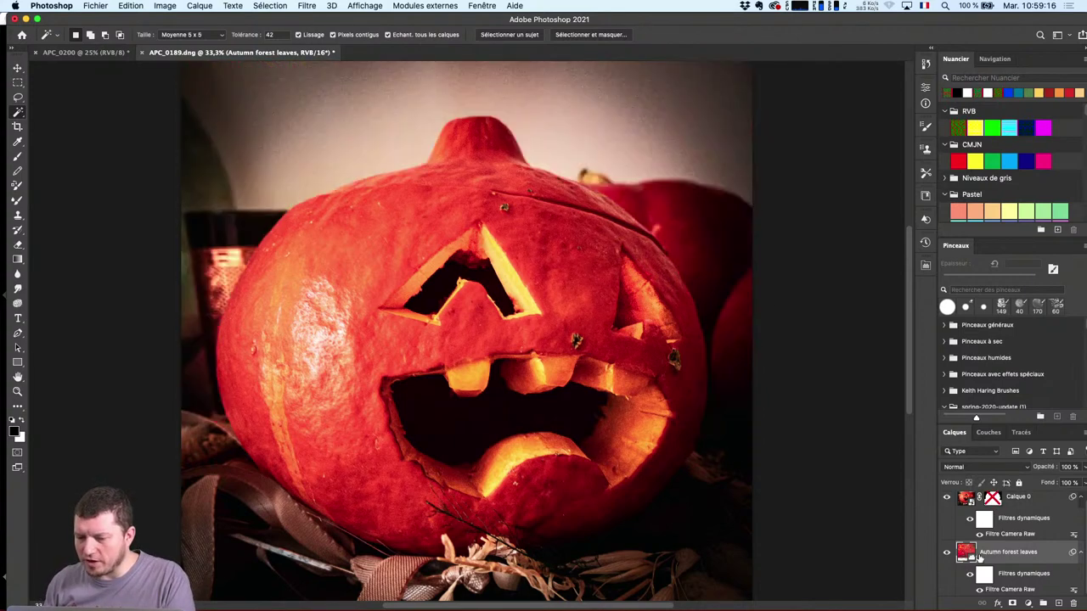
click(947, 552)
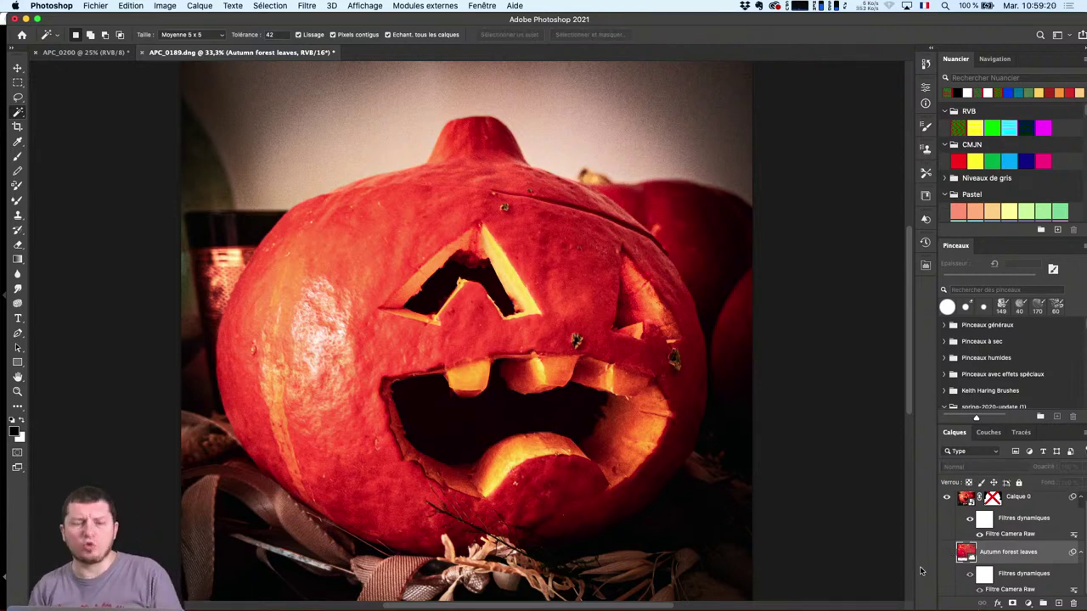
Switch to Chrome, open Adobe's "Nouveautés de Photoshop" page from the Photoshop product page and look through the October 2020 features
key(super+Tab)
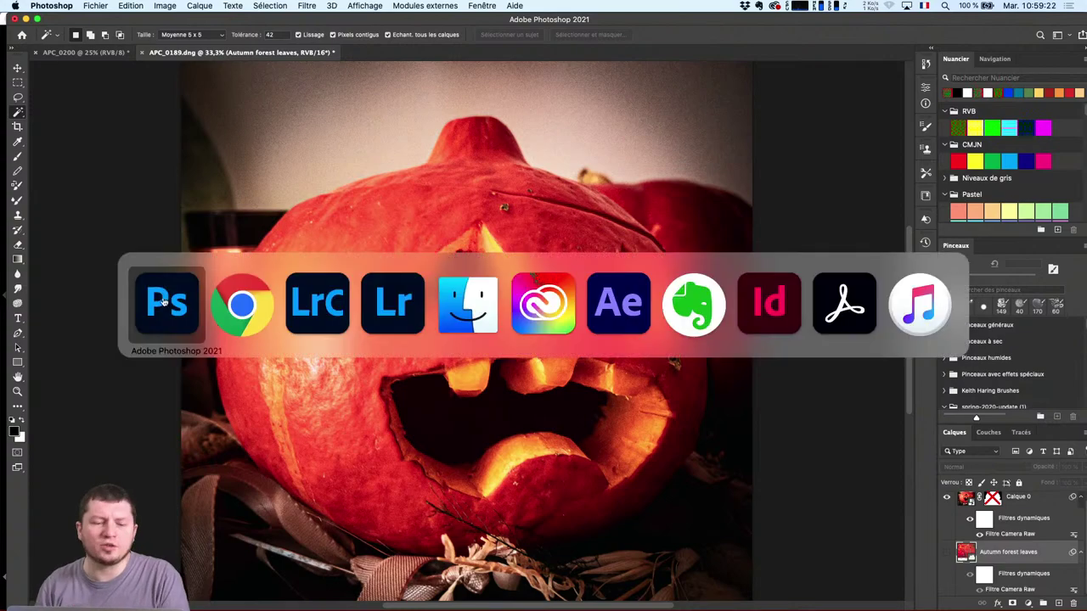
click(244, 312)
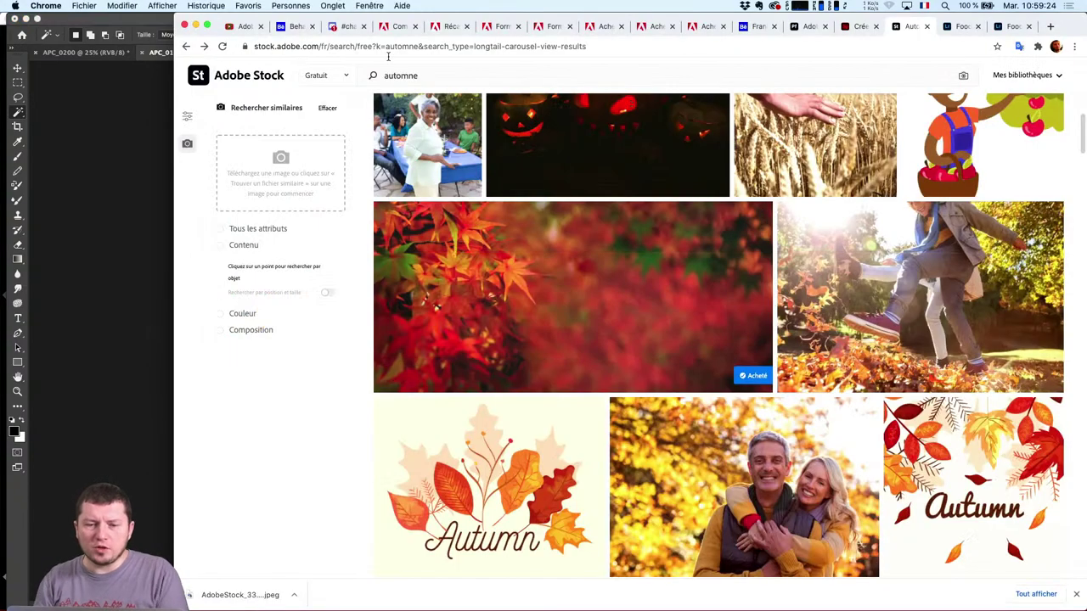
click(439, 30)
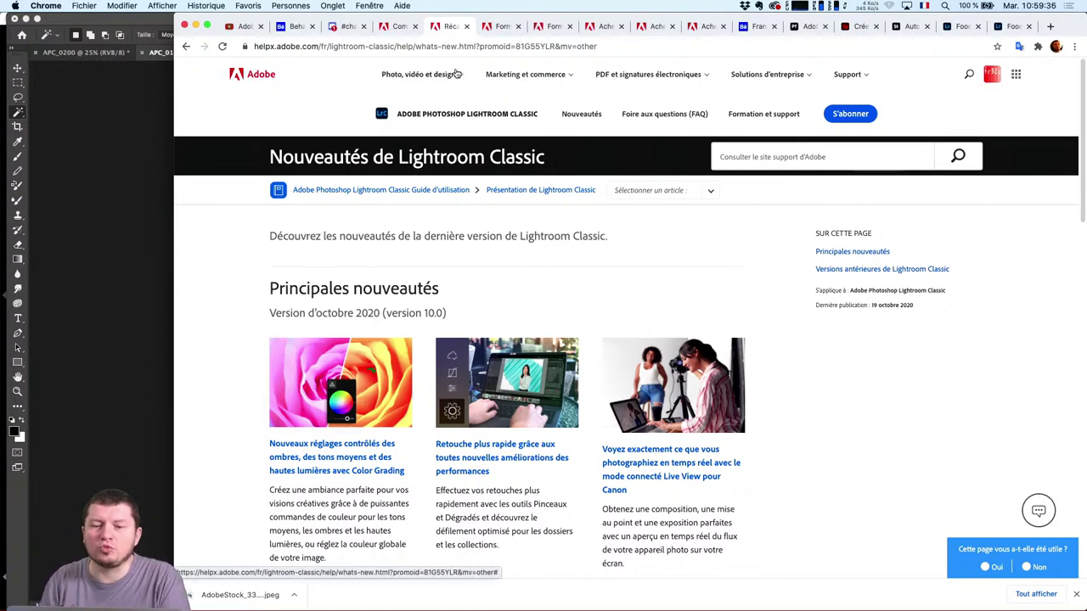
click(458, 74)
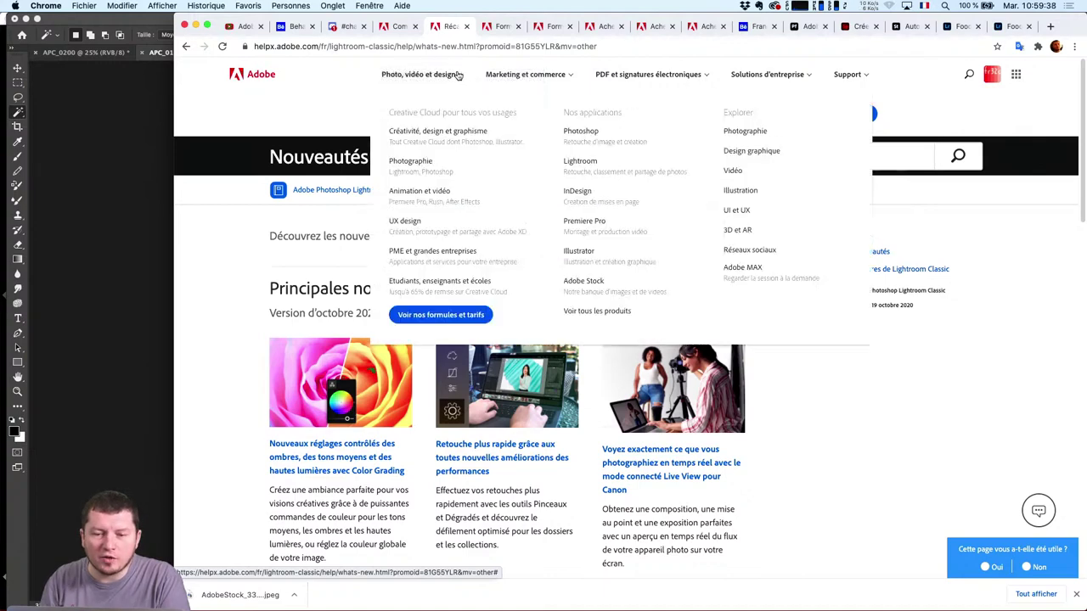
click(571, 137)
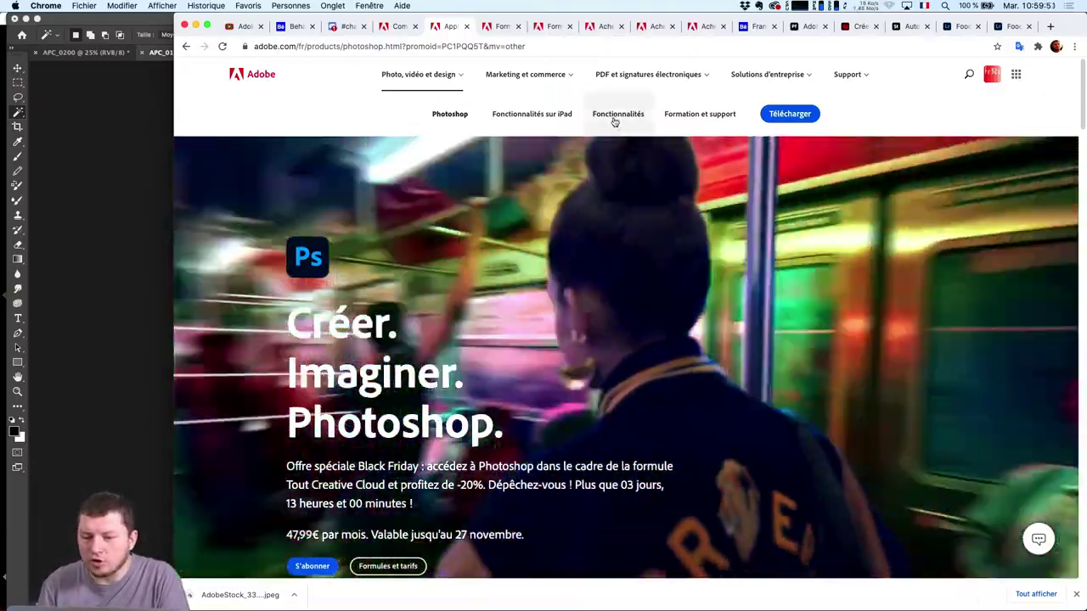
click(618, 114)
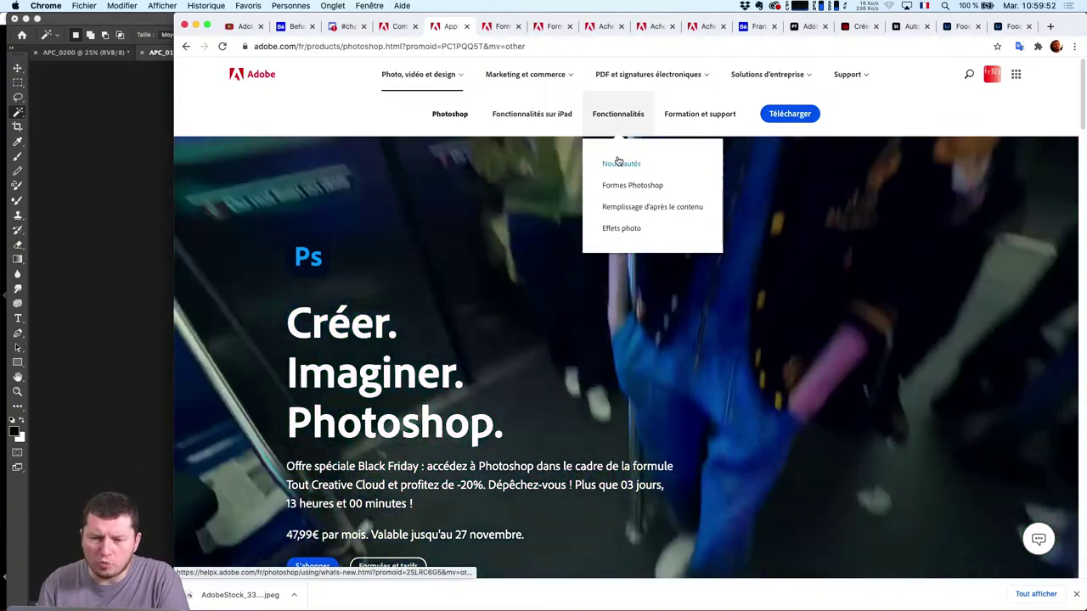
click(609, 163)
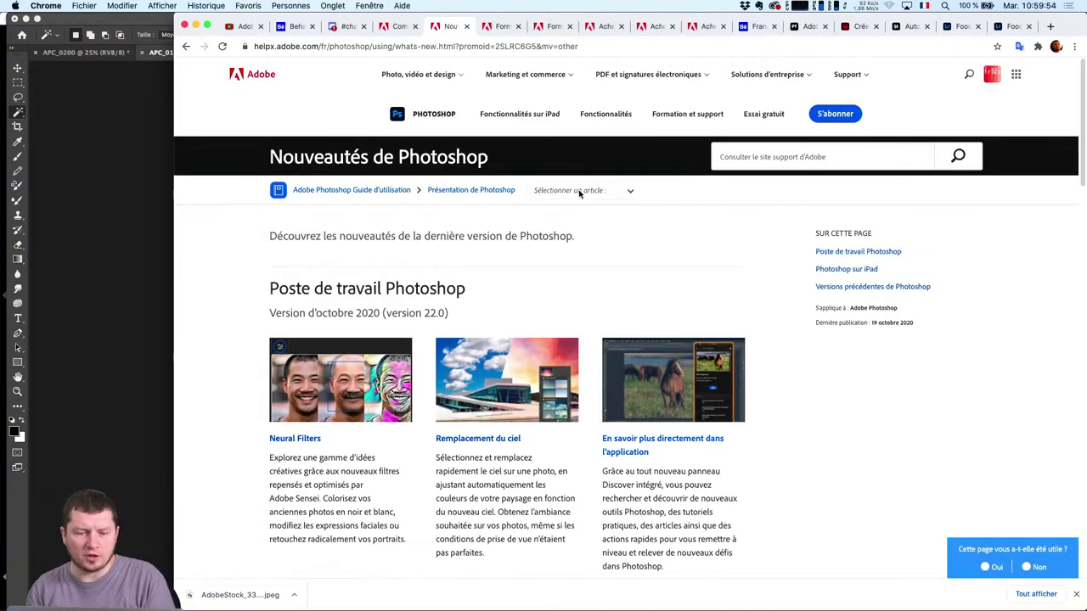
scroll(578, 193, down, 3)
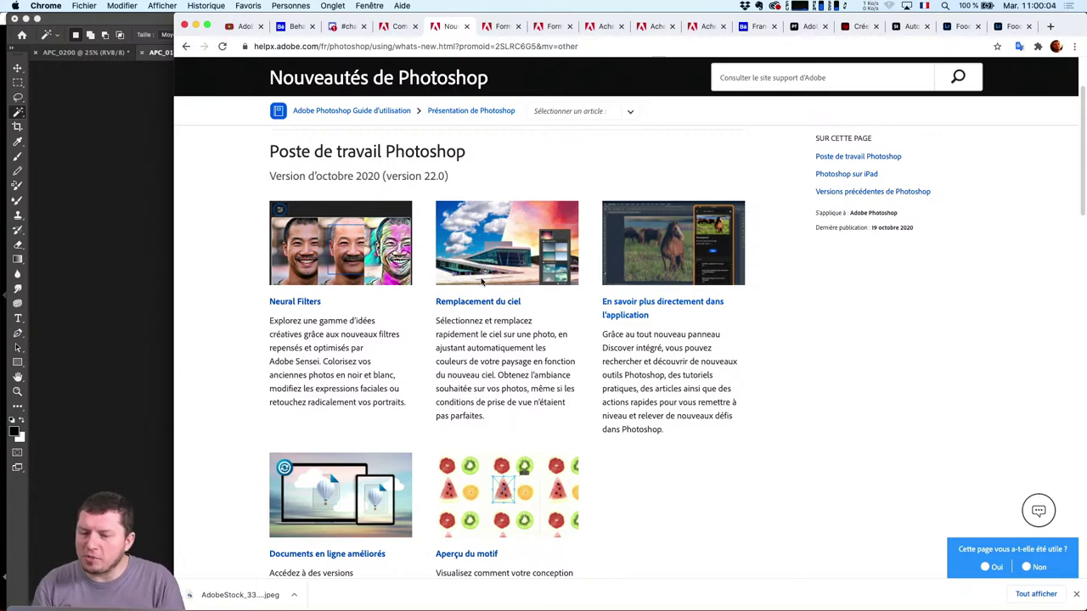
scroll(560, 230, down, 3)
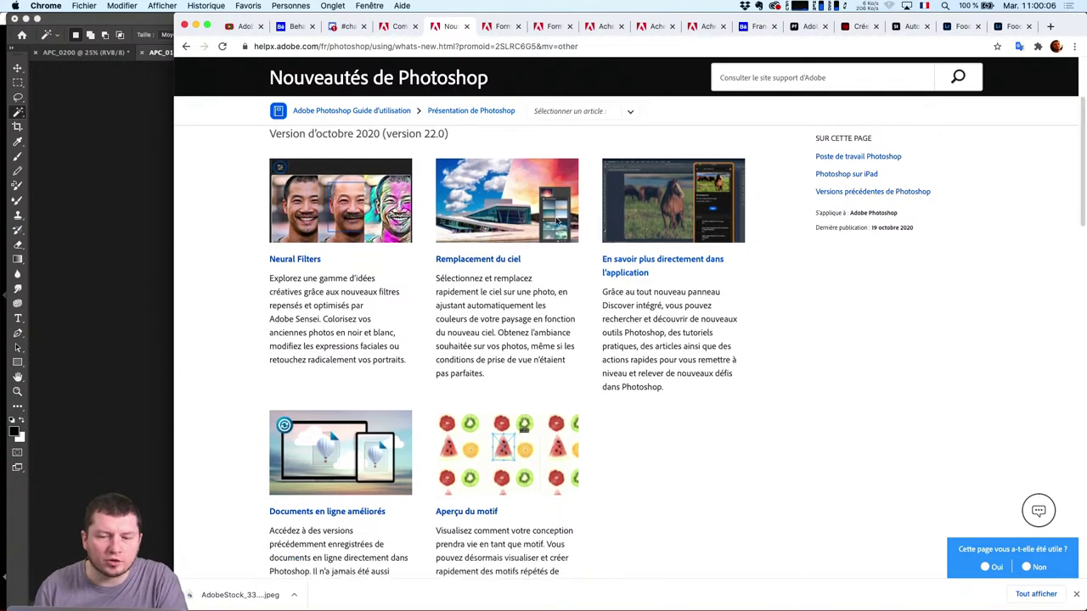
Open the detailed summary of the October 2020 features and read the Neural Filters, sky replacement and Discover panel sections
scroll(559, 230, down, 12)
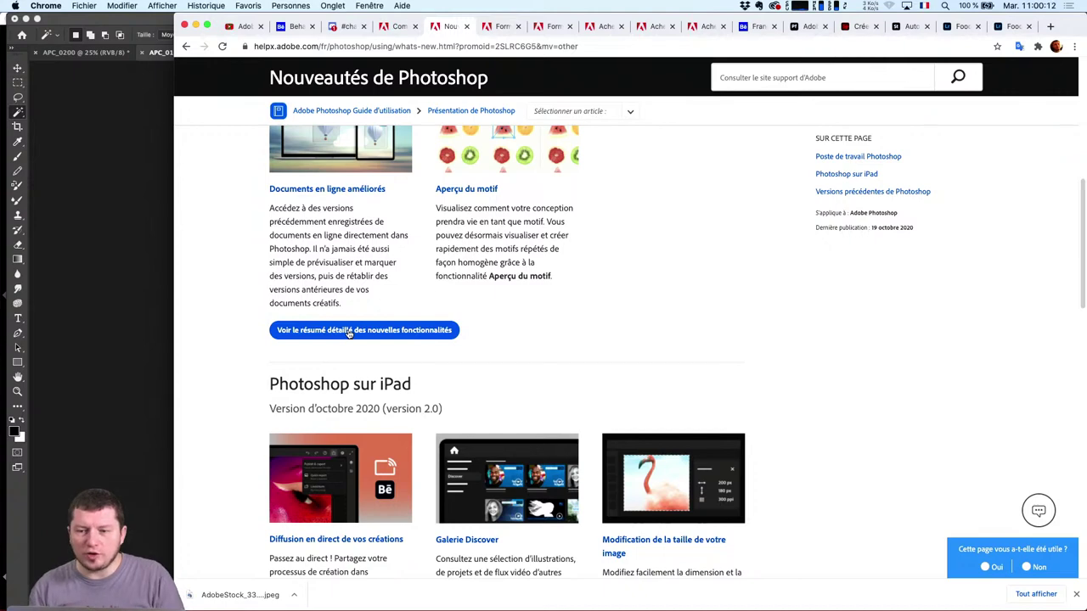
click(369, 331)
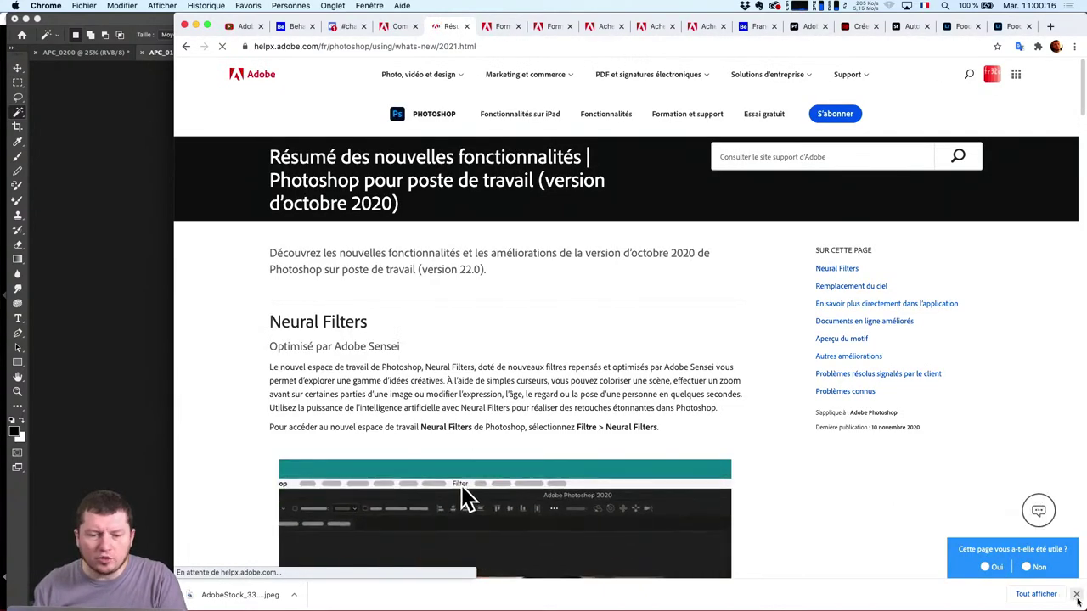
scroll(590, 425, down, 2)
scroll(584, 397, down, 2)
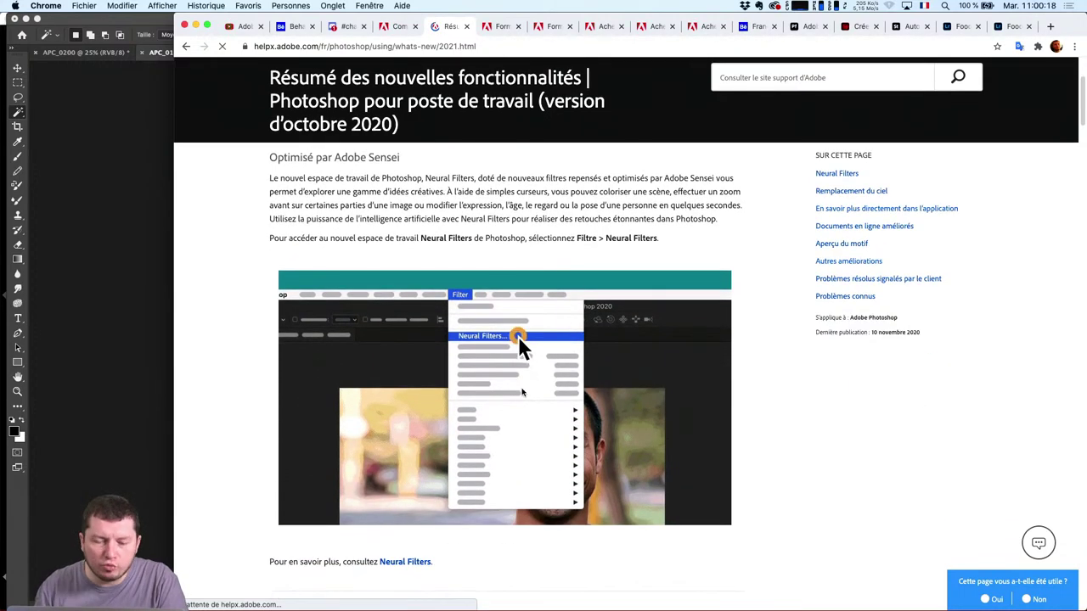
scroll(466, 339, down, 3)
scroll(509, 322, down, 10)
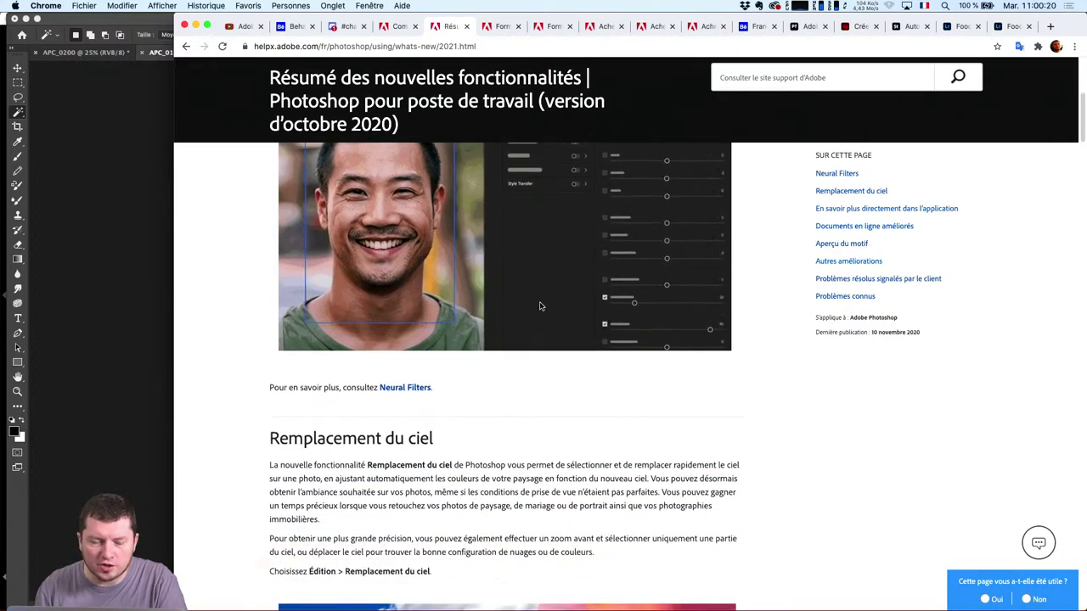
scroll(536, 303, down, 10)
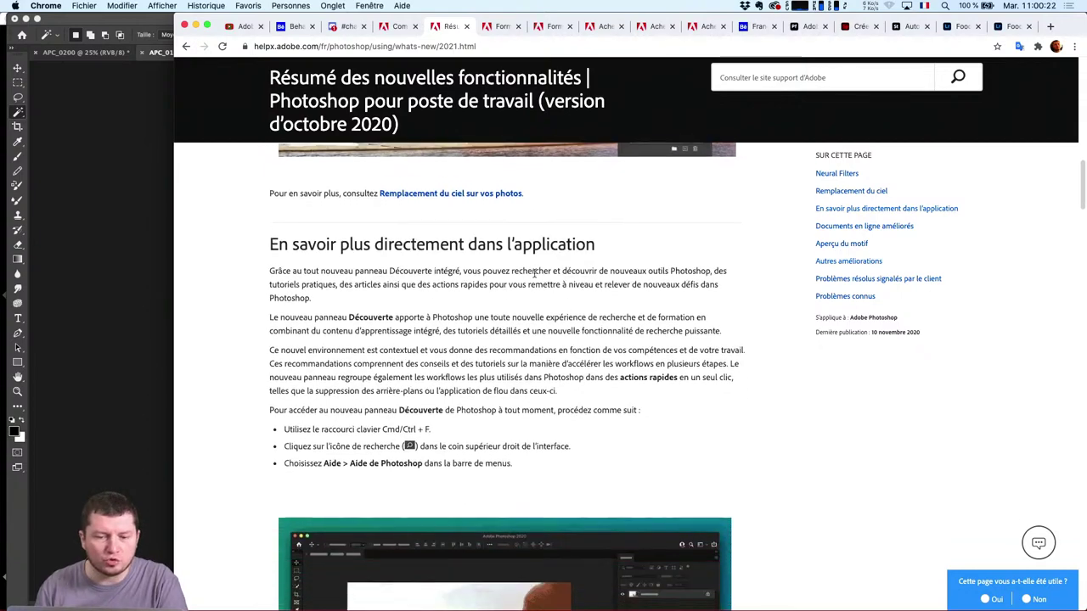
scroll(556, 256, down, 4)
scroll(556, 257, down, 4)
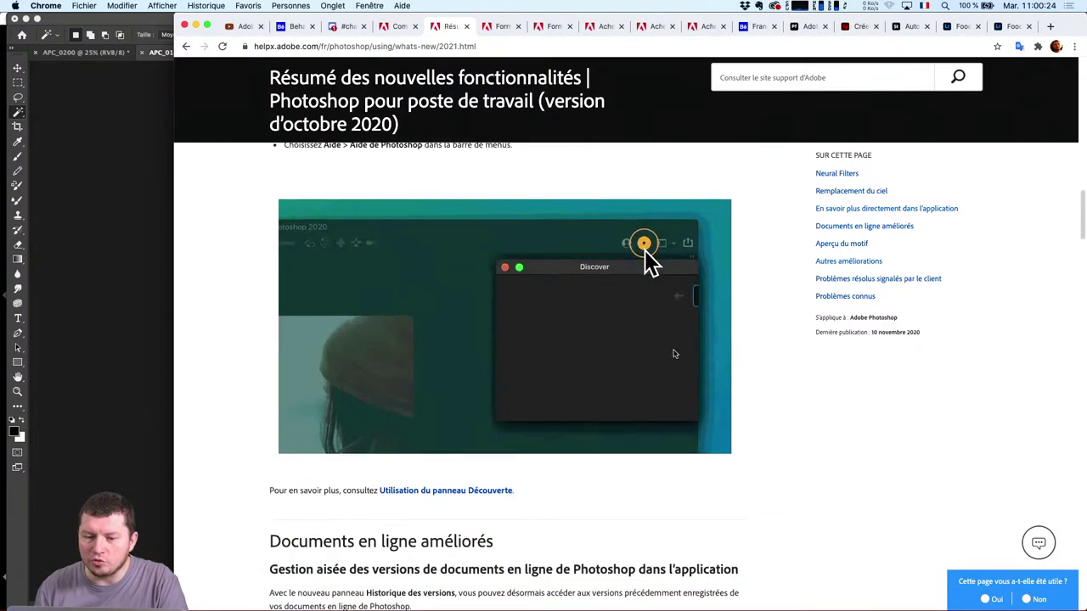
scroll(659, 231, down, 2)
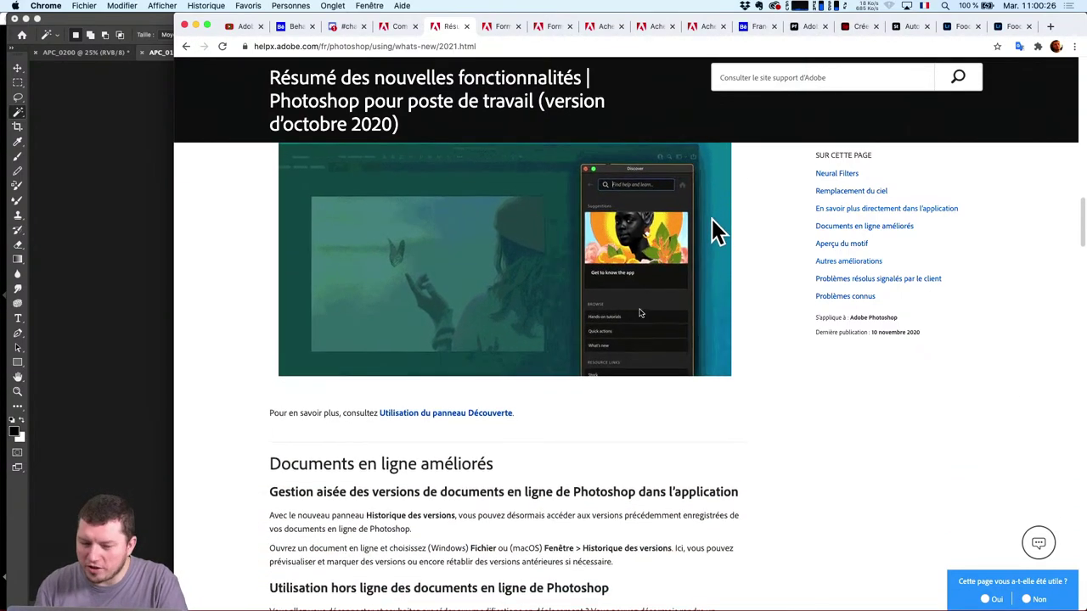
Read the sections on cloud documents, pattern preview, live shapes, smart object reset, plug-ins and preset search
scroll(623, 286, down, 5)
scroll(629, 289, down, 9)
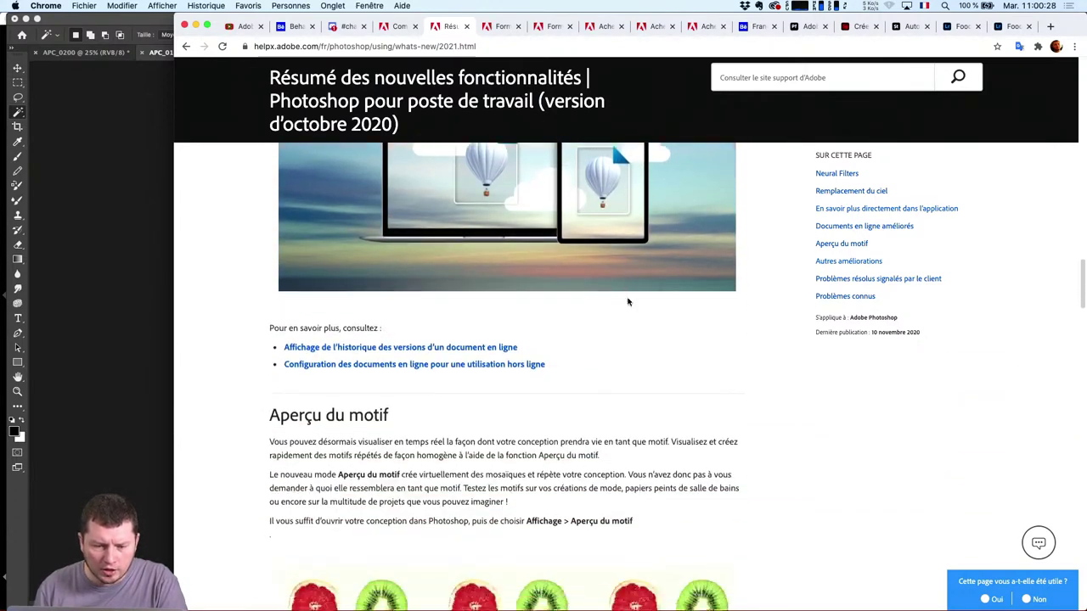
scroll(638, 297, down, 9)
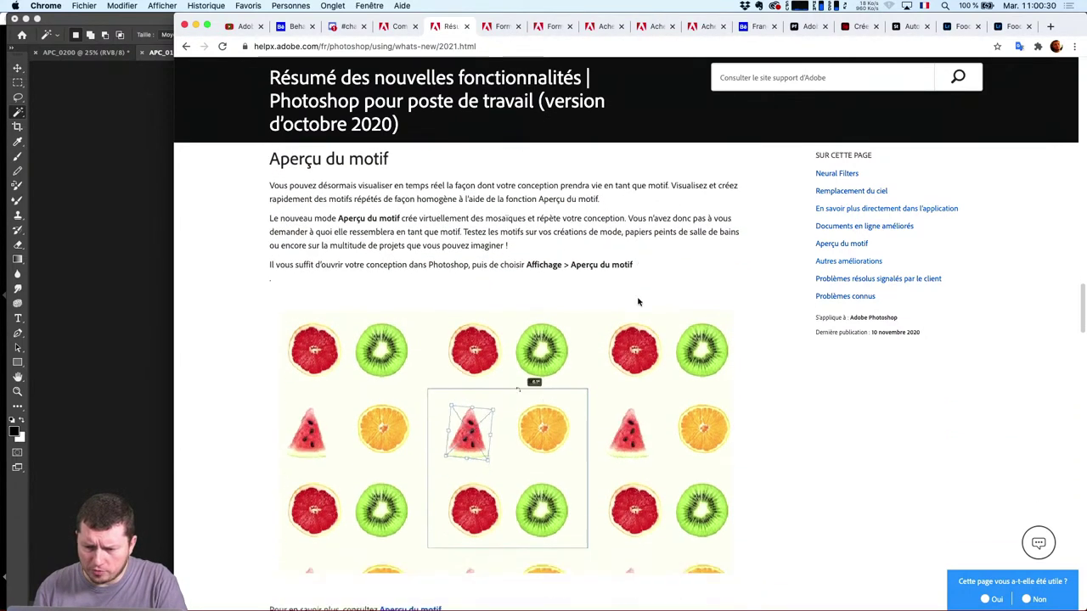
scroll(629, 304, down, 5)
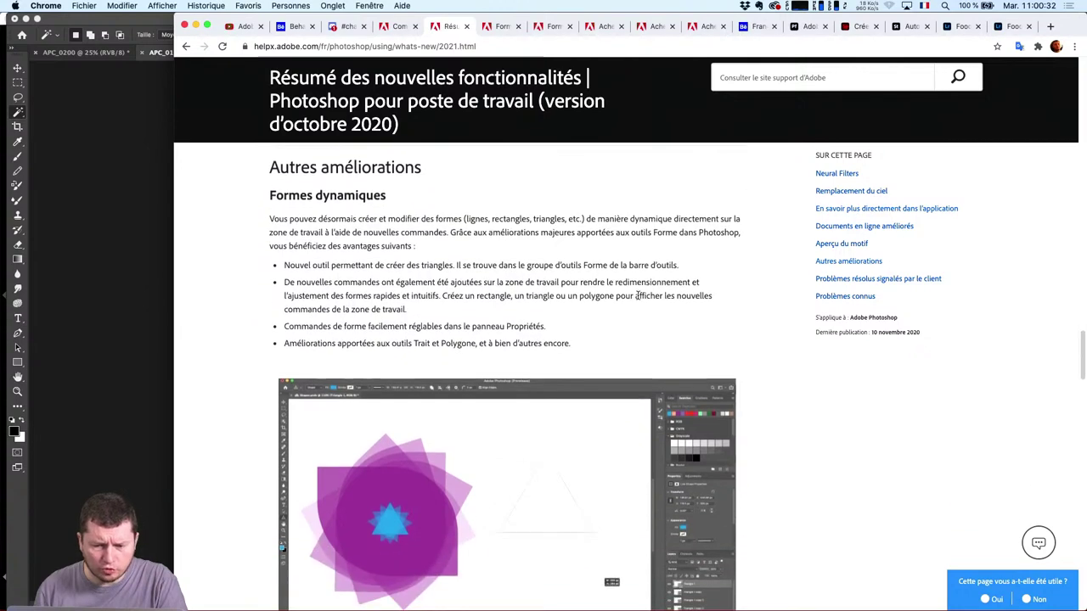
scroll(352, 248, down, 13)
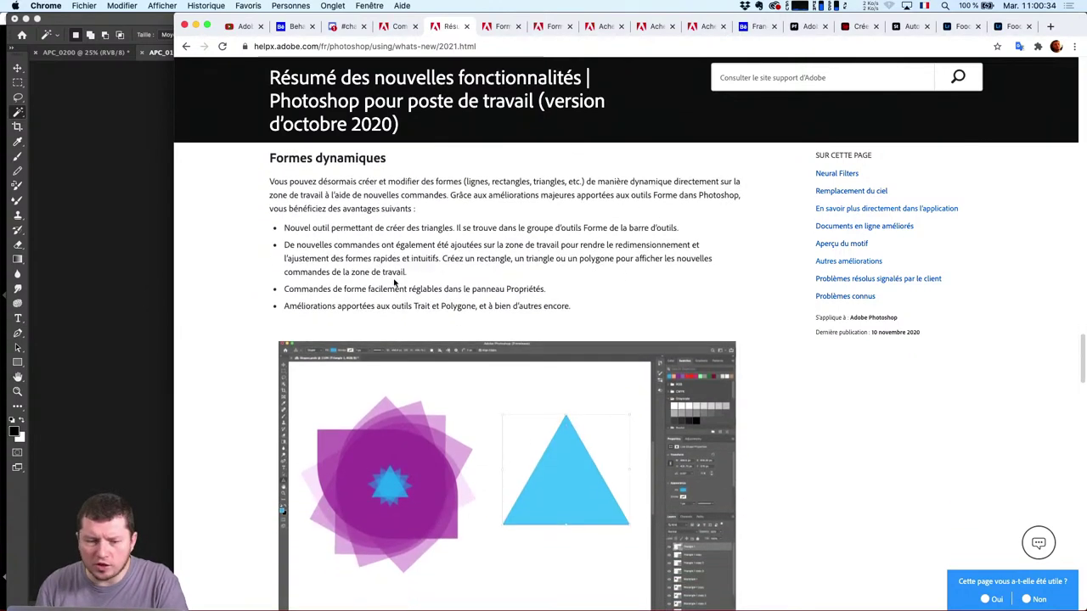
scroll(389, 304, down, 2)
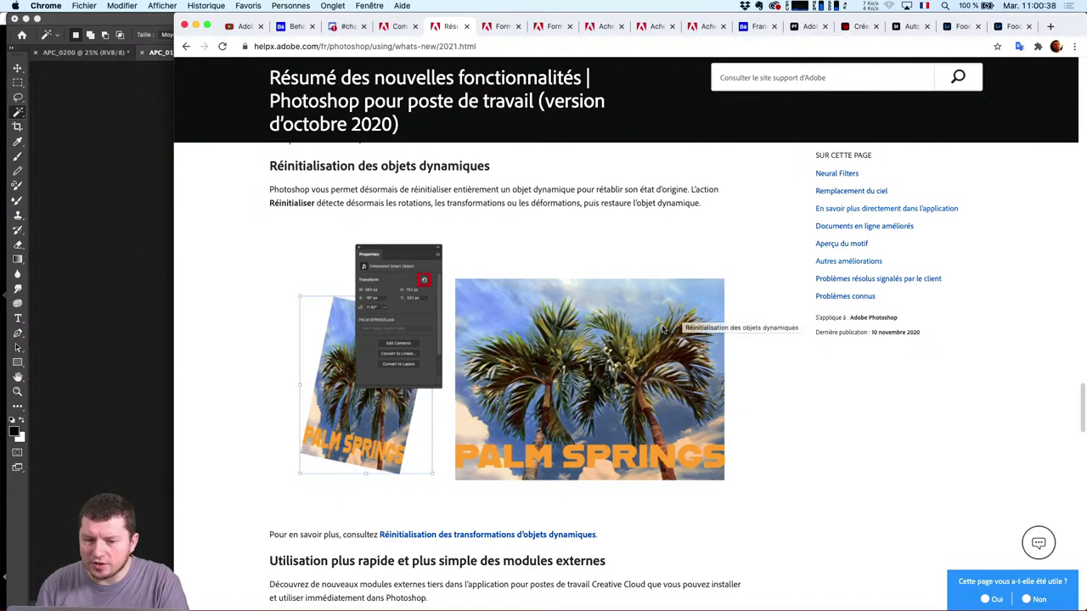
scroll(560, 323, down, 3)
scroll(466, 289, up, 3)
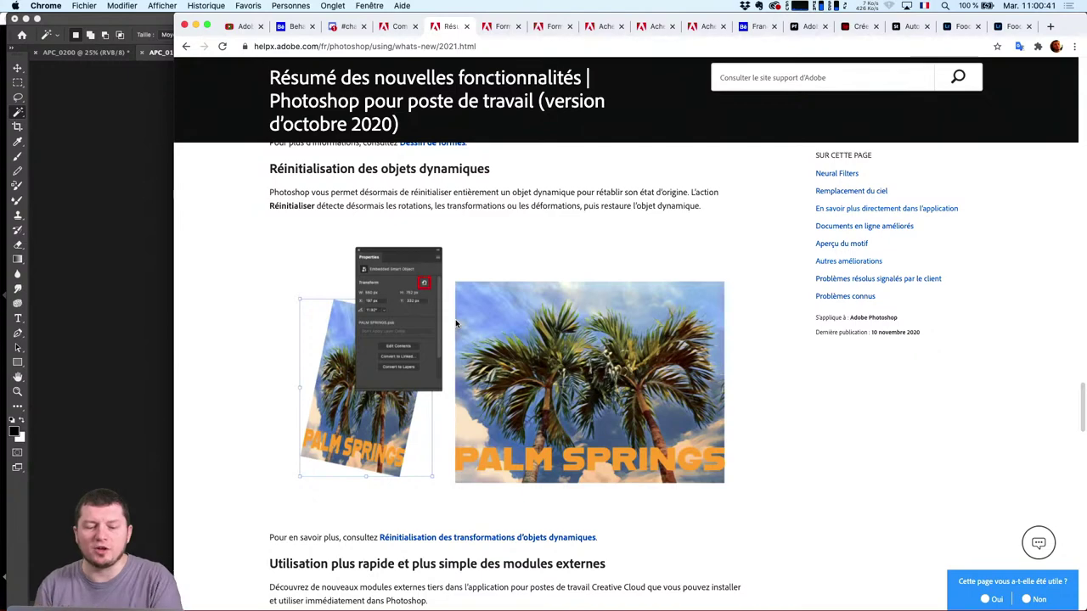
scroll(510, 322, down, 5)
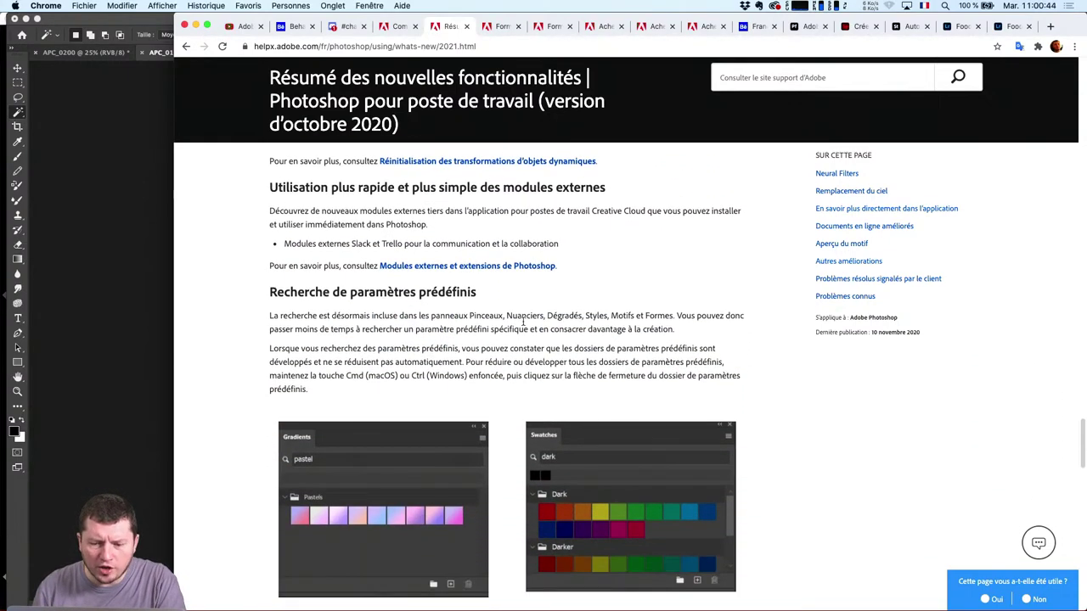
scroll(518, 306, down, 2)
scroll(487, 495, down, 5)
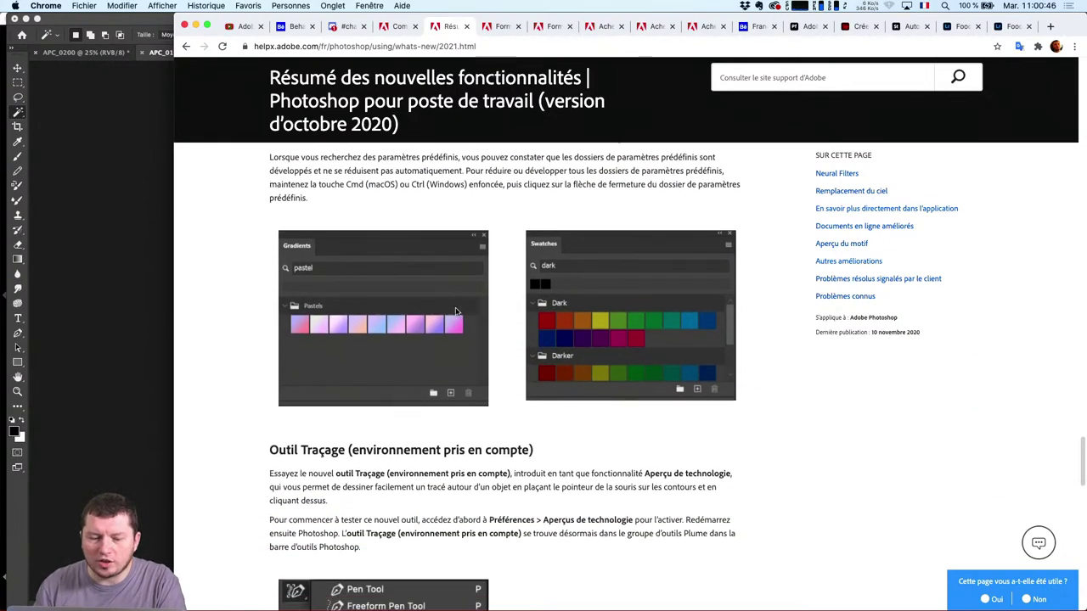
scroll(557, 241, up, 3)
scroll(557, 241, down, 3)
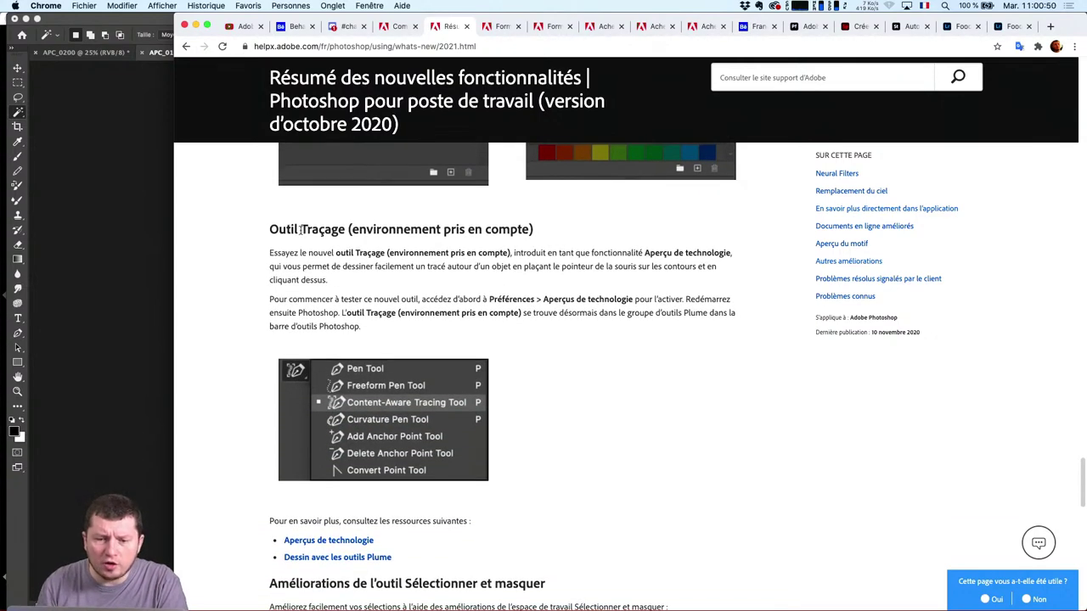
Examine the content-aware tracing tool section, open its "Aperçus de technologie" link in a new tab and skim the Select and Mask improvements
drag(270, 229, 343, 289)
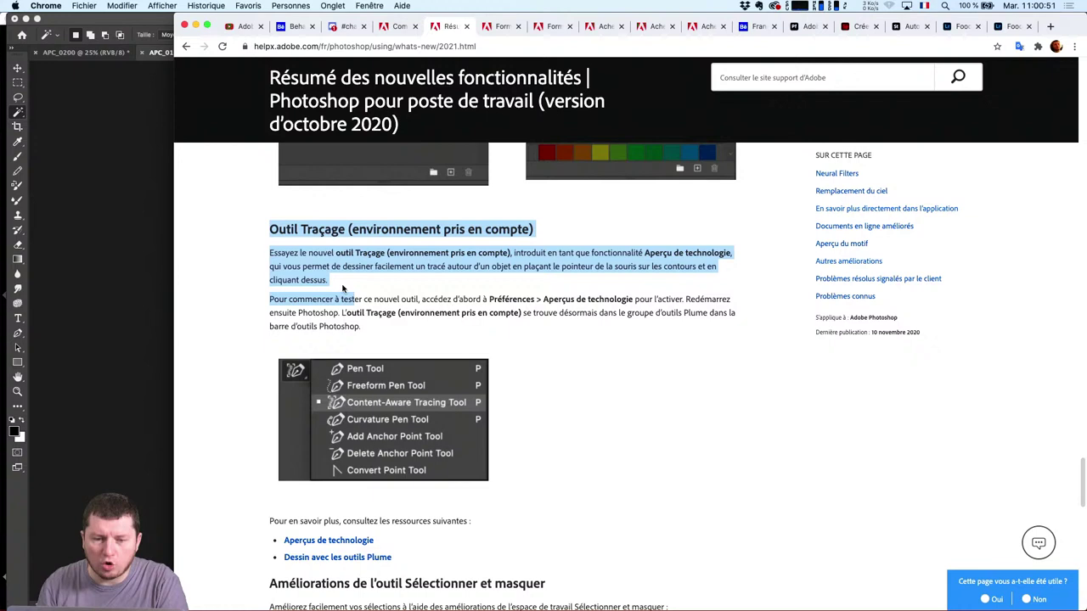
click(397, 287)
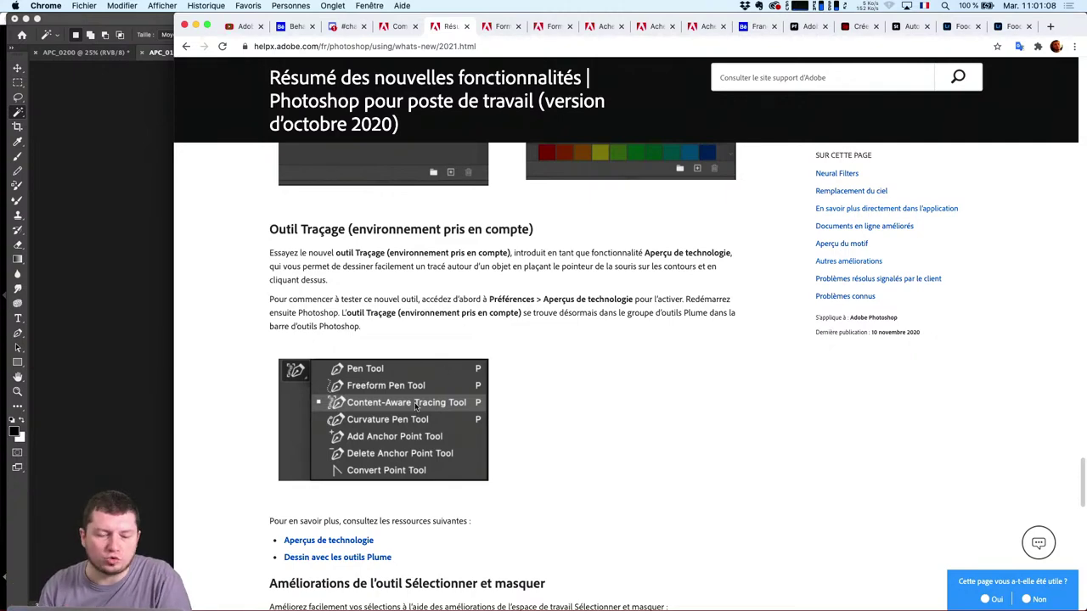
scroll(416, 406, down, 1)
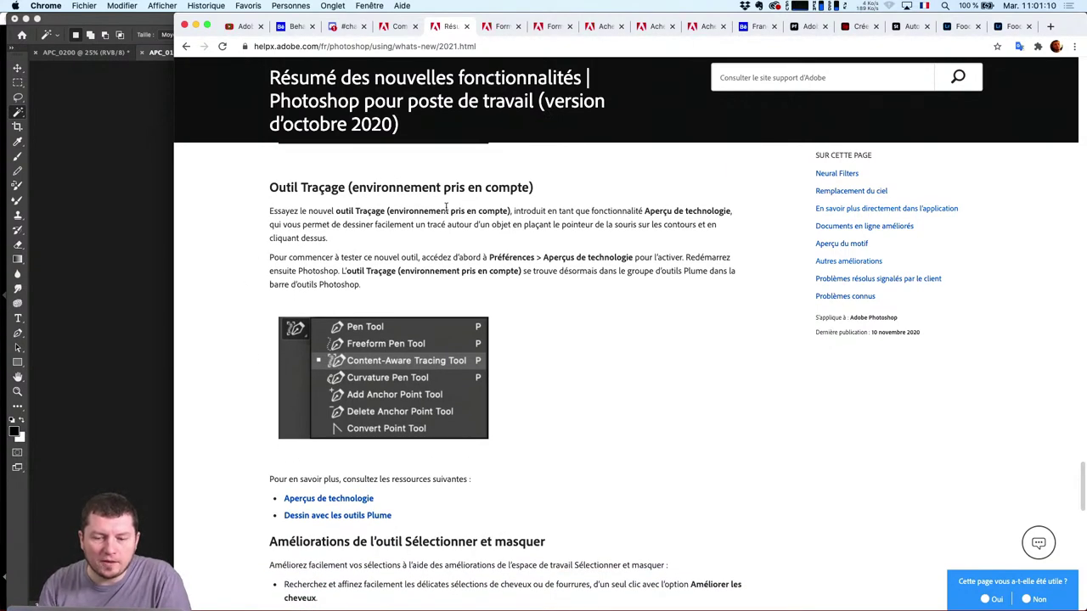
drag(492, 257, 627, 252)
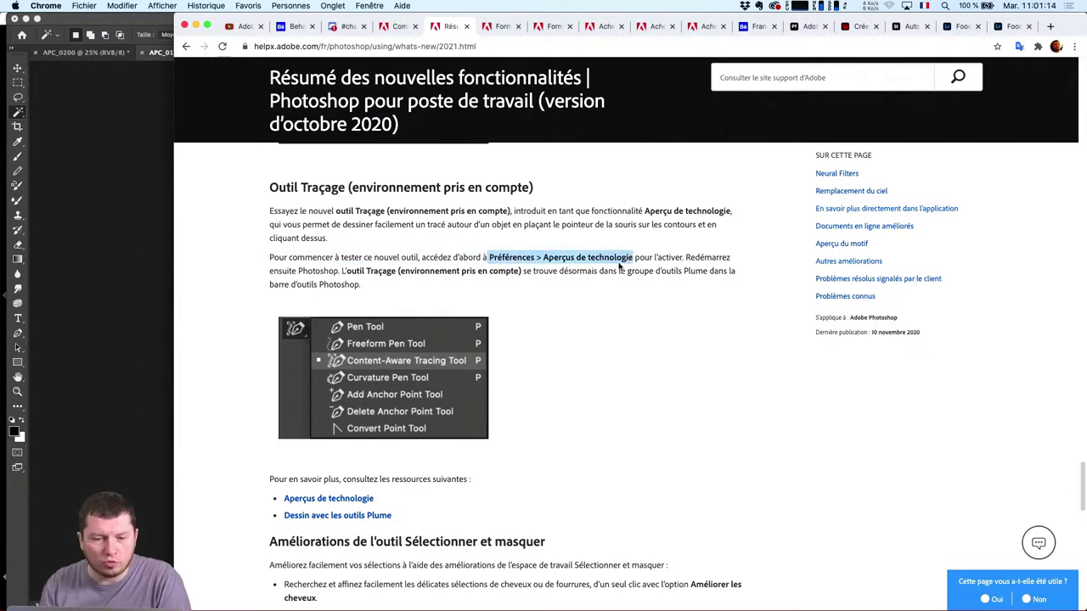
super+click(343, 500)
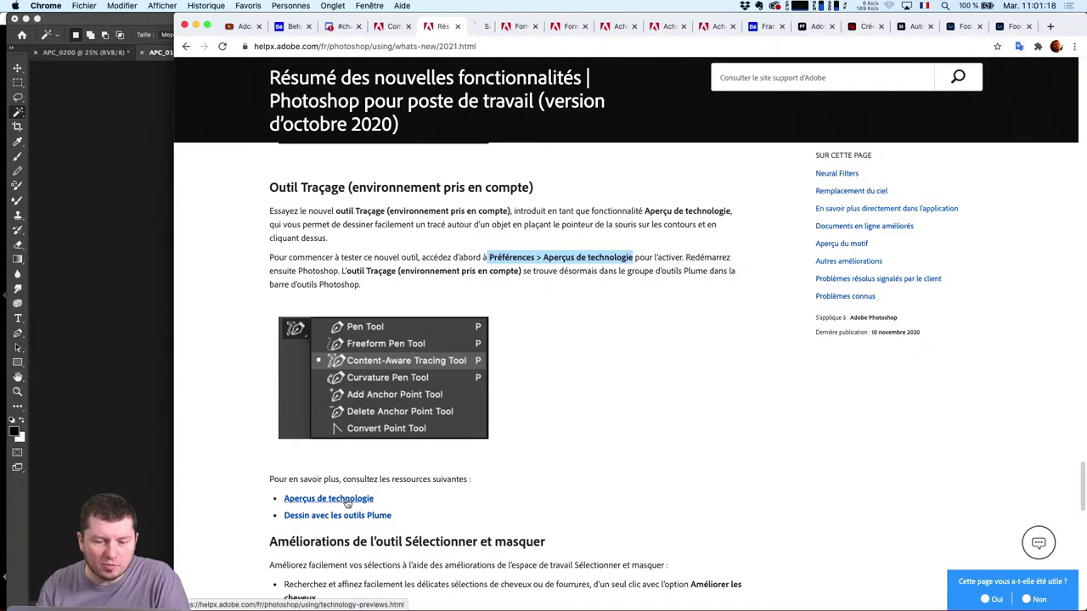
scroll(476, 442, down, 4)
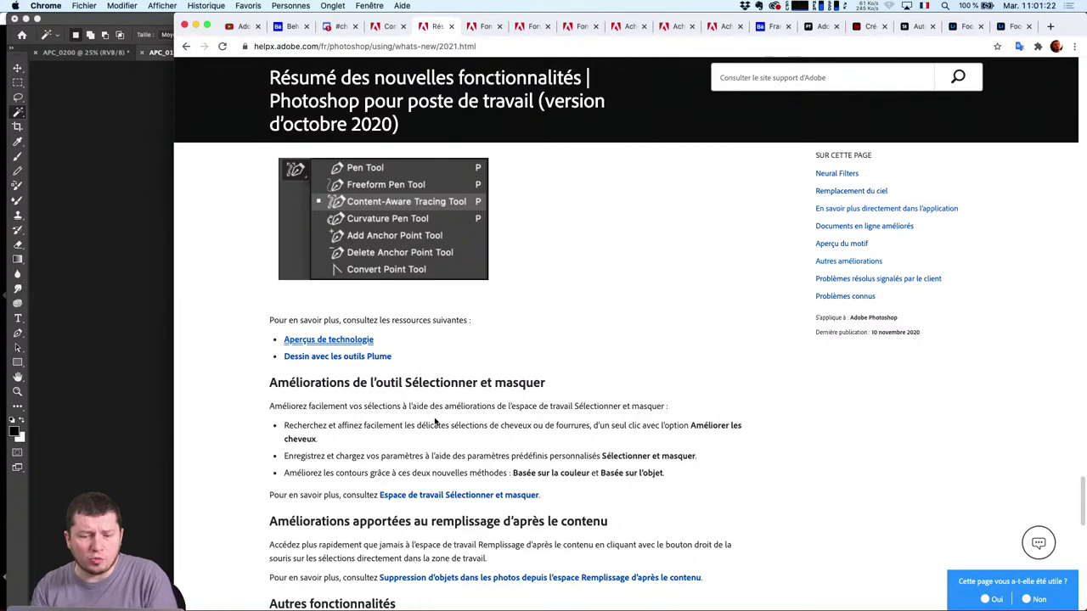
scroll(537, 297, down, 1)
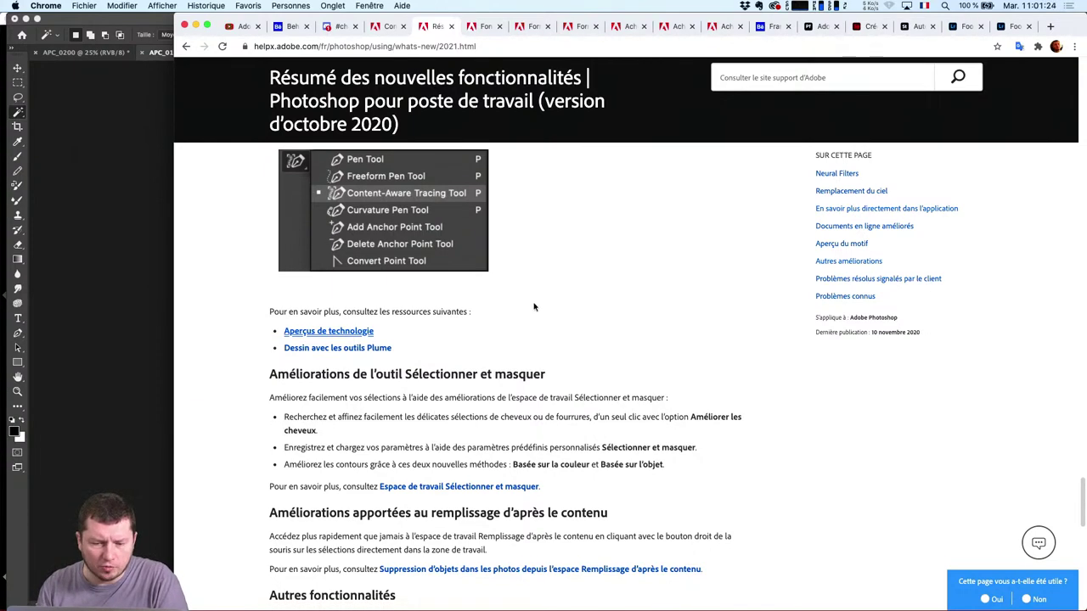
Switch to Photoshop and check in the technology preview preferences that "Activer l'outil Traçage (environnement pris en compte)" is enabled
click(111, 319)
click(53, 6)
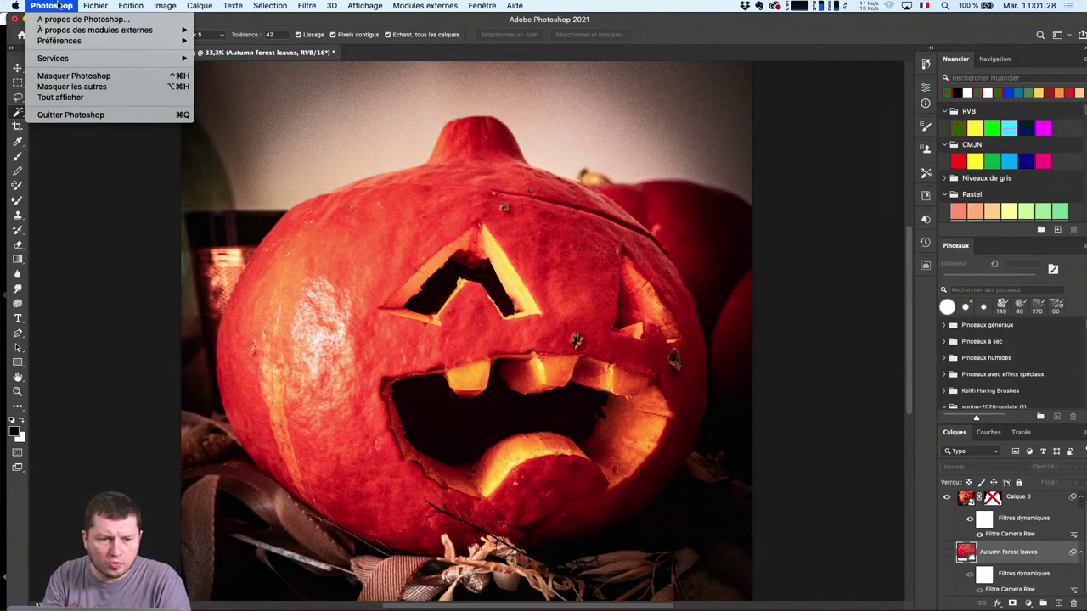
mouse_move(61, 41)
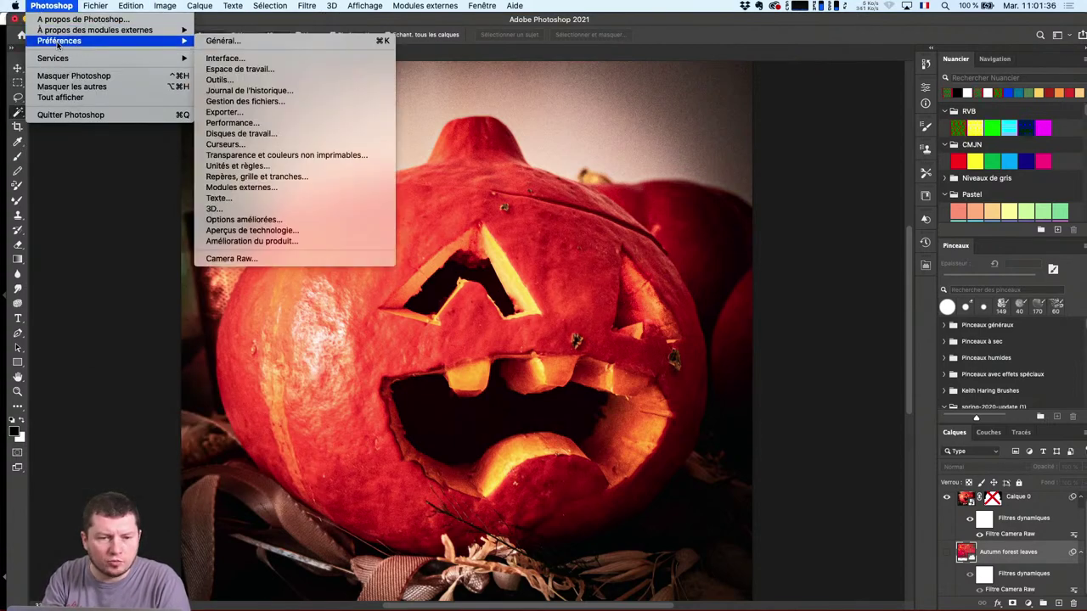
click(322, 231)
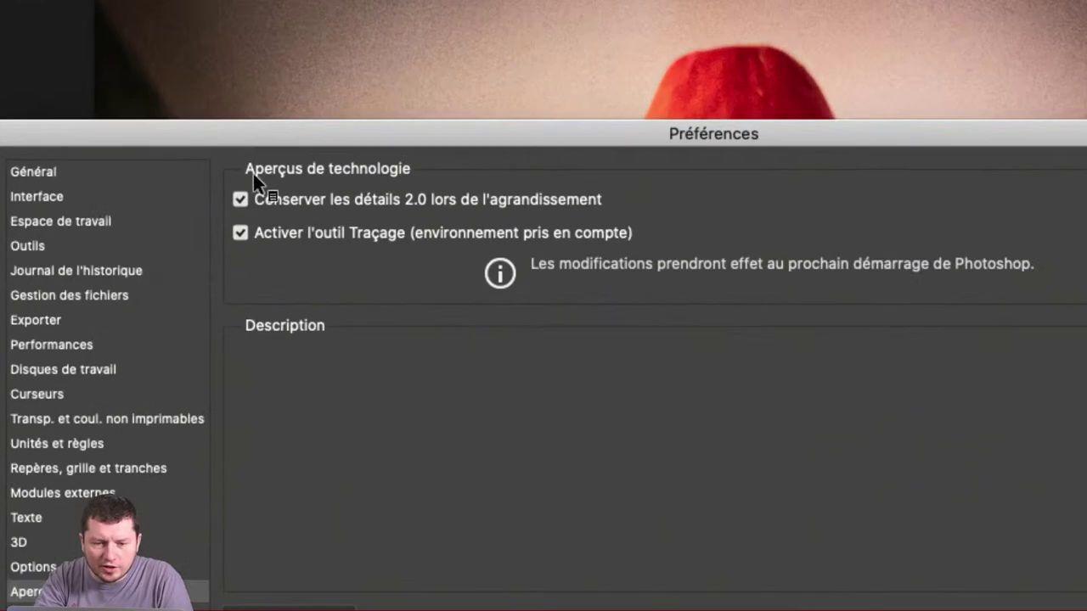
mouse_move(262, 234)
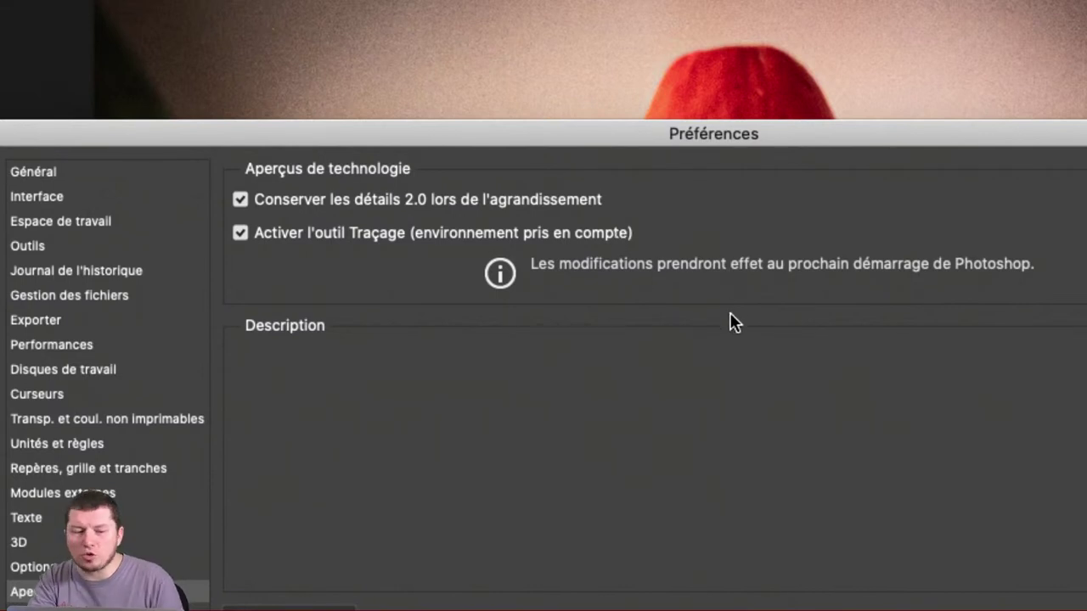
mouse_move(392, 223)
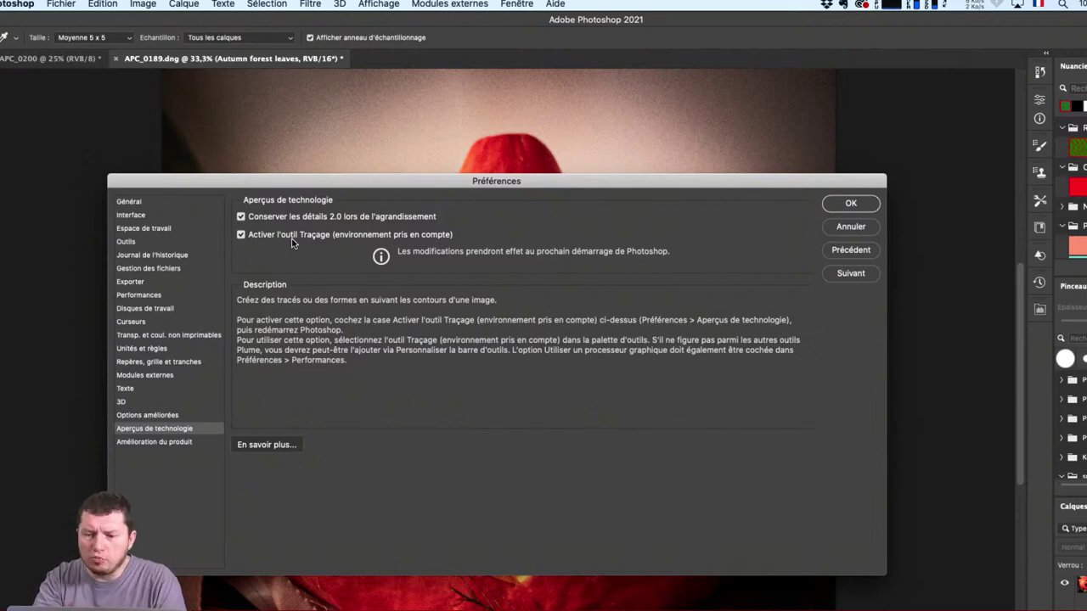
click(847, 202)
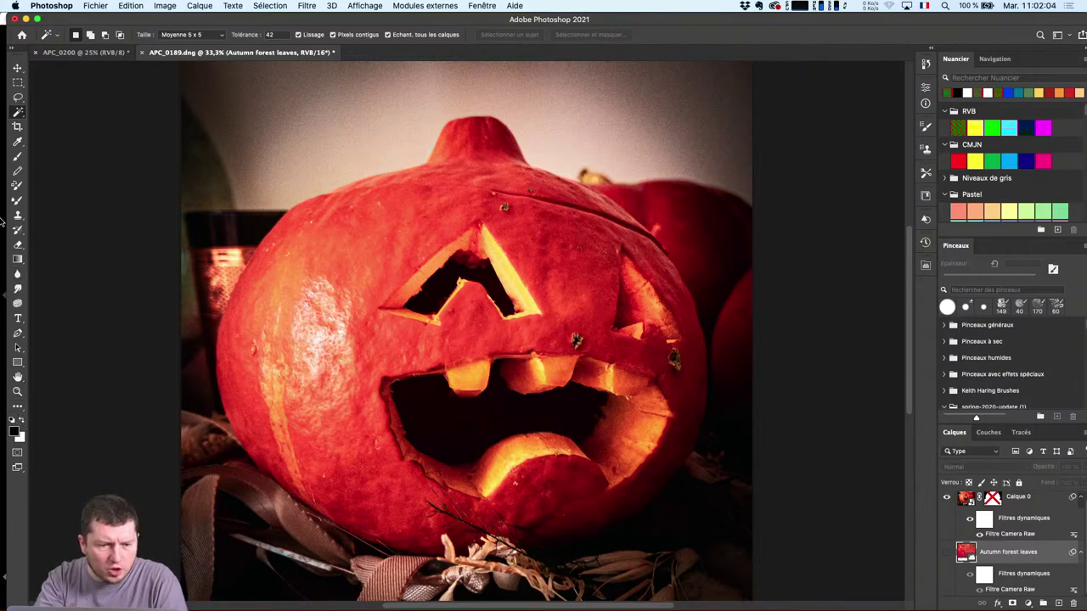
Look for the content-aware tracing tool in the pen tool group and among the toolbar's extra tools
key(p)
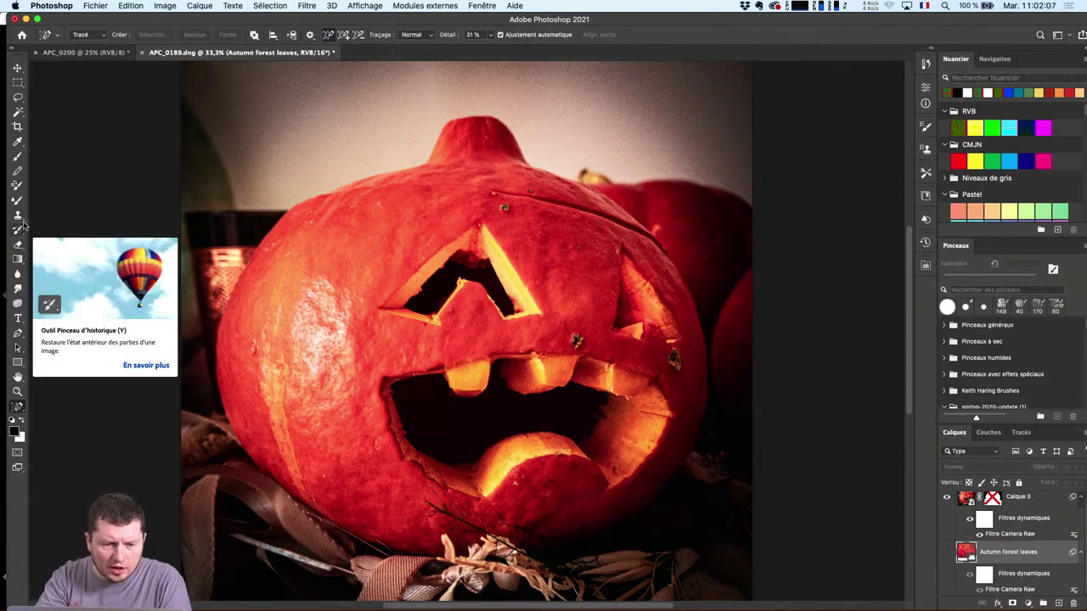
click(18, 335)
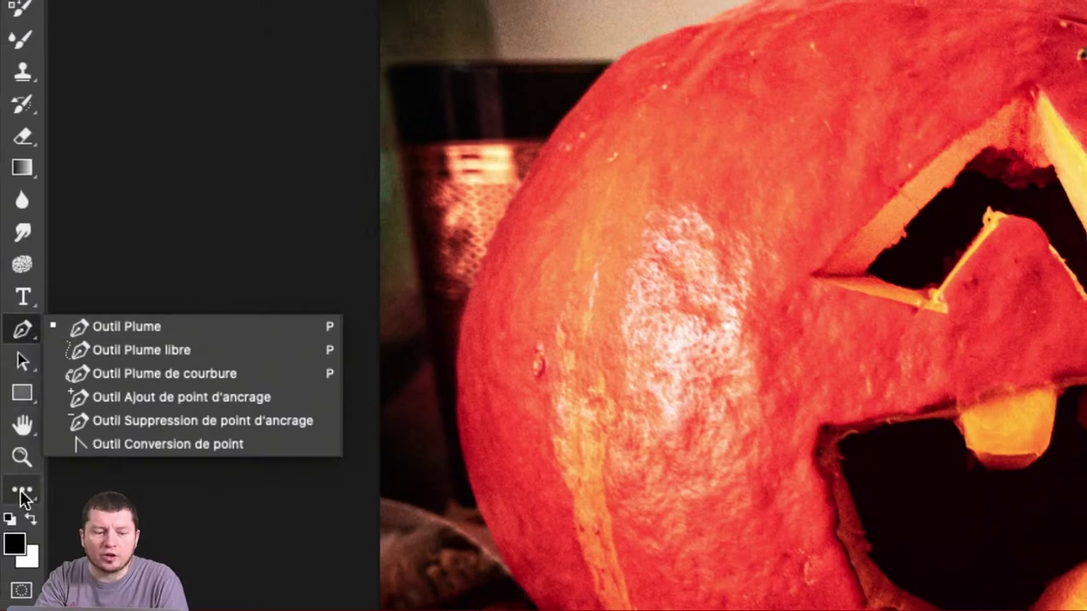
click(22, 493)
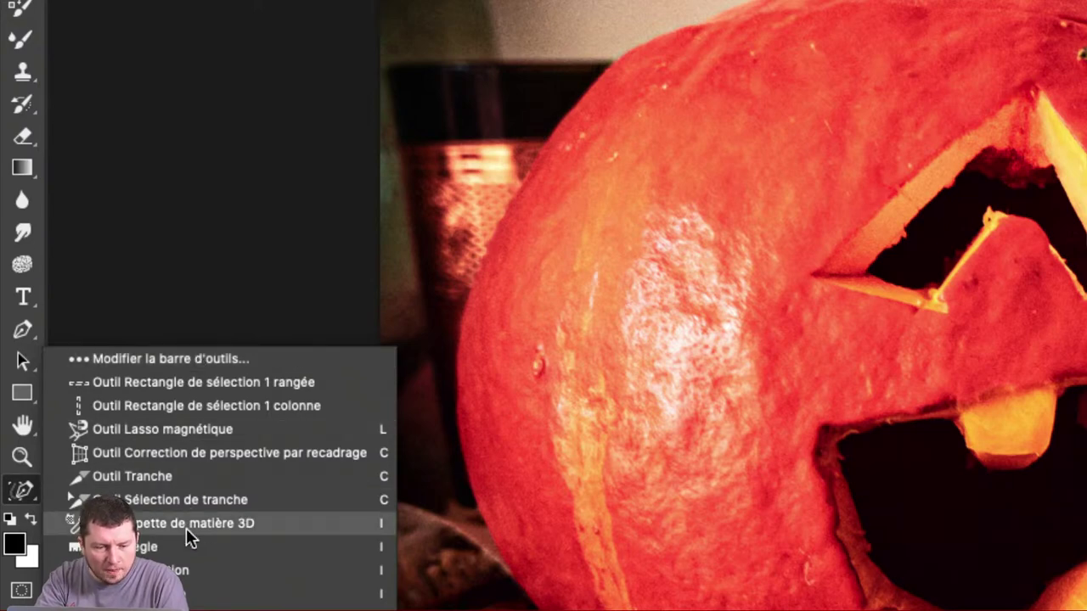
scroll(186, 528, down, 5)
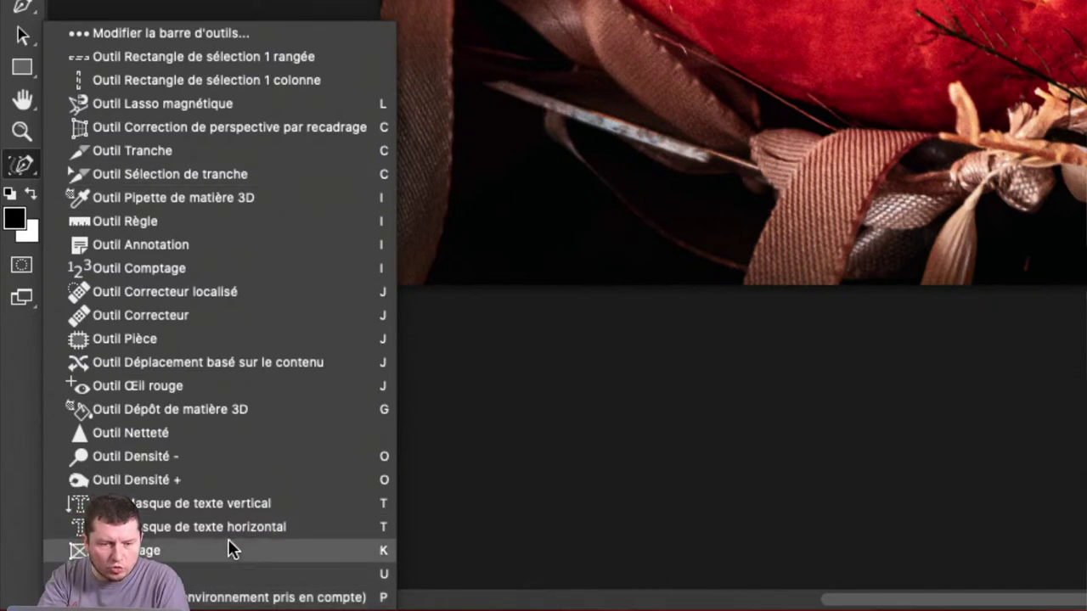
Customize the toolbar so "Outil Traçage (environnement pris en compte)" sits in the pen tool group below "Outil Plume"
click(207, 35)
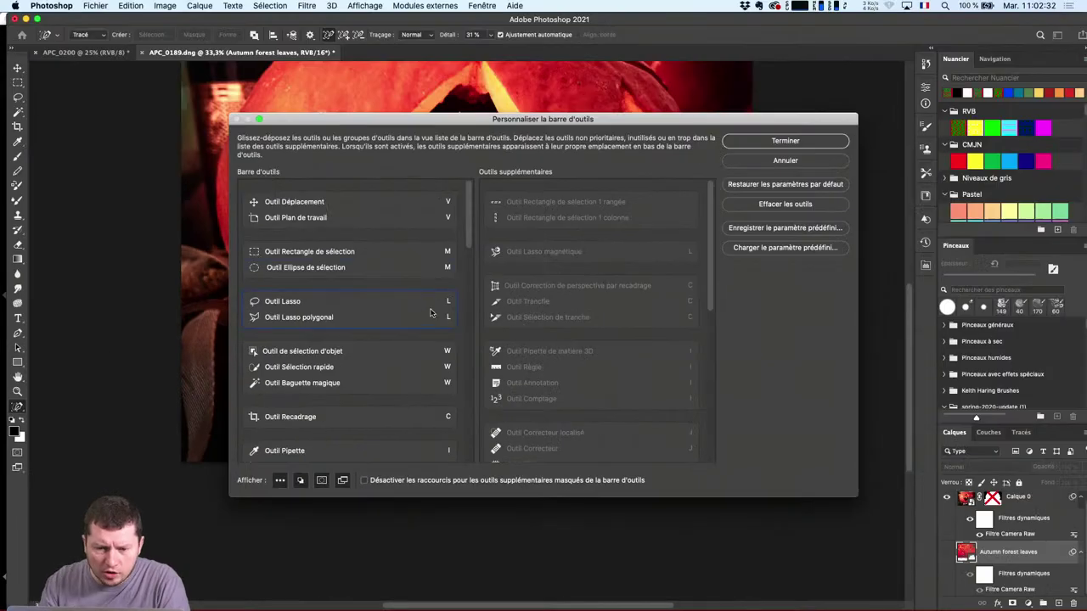
scroll(680, 263, down, 10)
drag(543, 439, 318, 375)
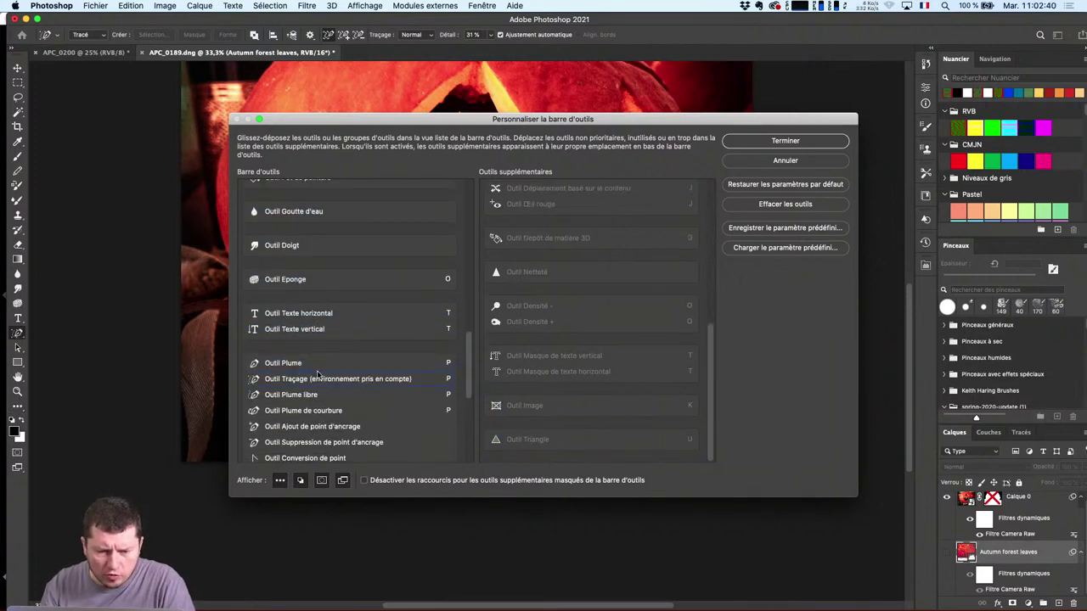
click(824, 142)
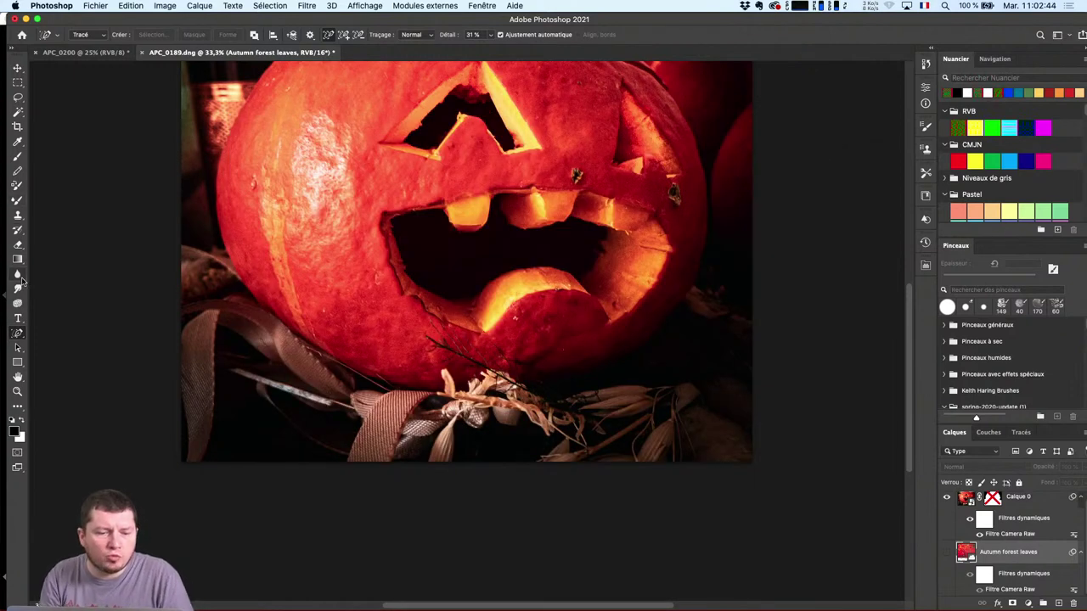
Select "Outil Traçage (environnement pris en compte)" from the pen tool group for use on the pumpkin image
click(18, 332)
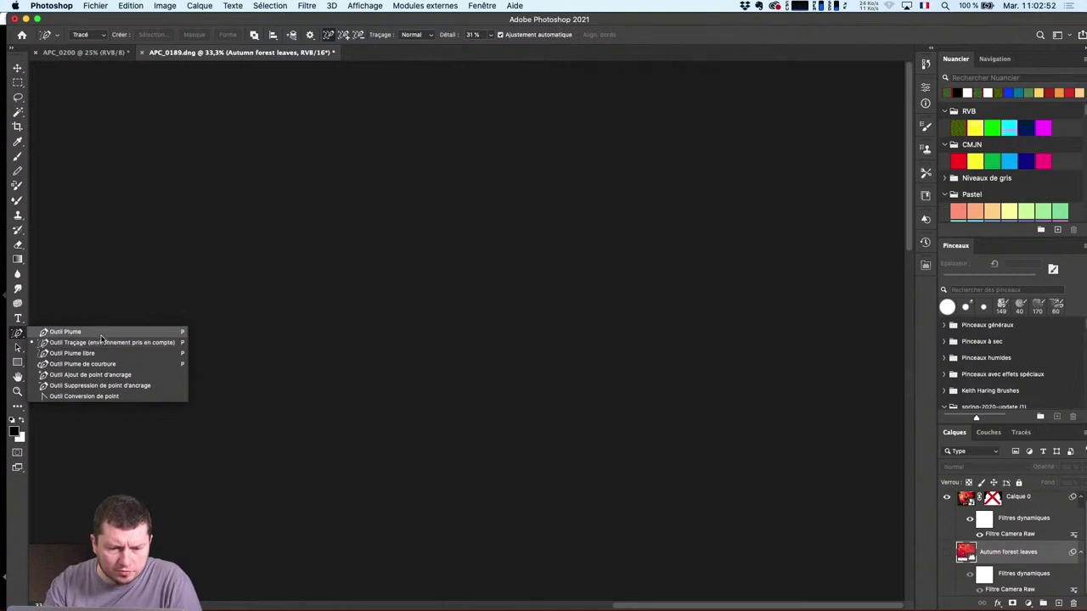
click(107, 354)
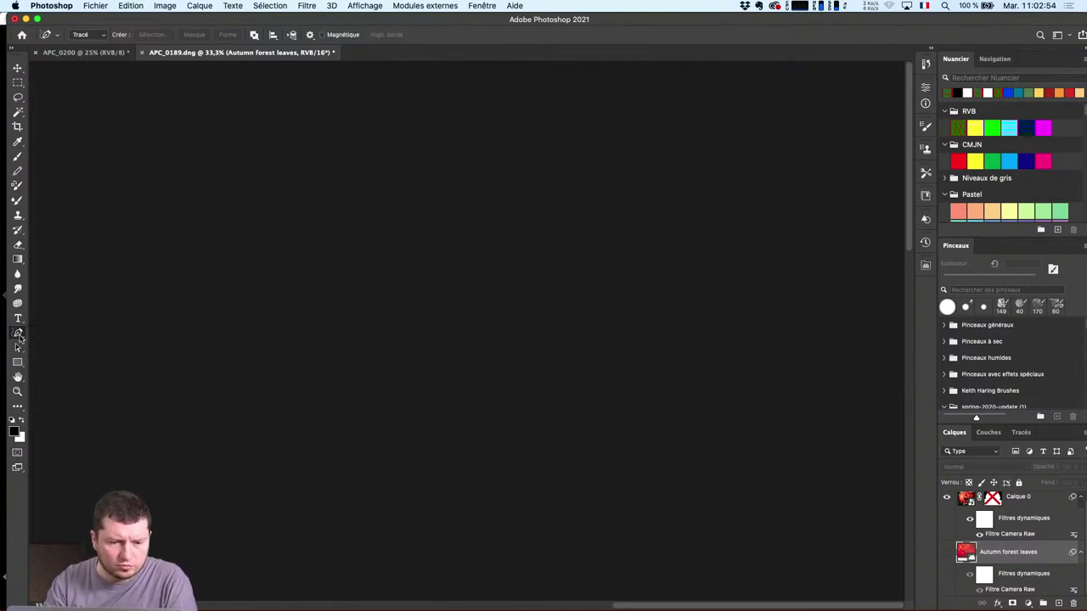
drag(19, 337, 53, 344)
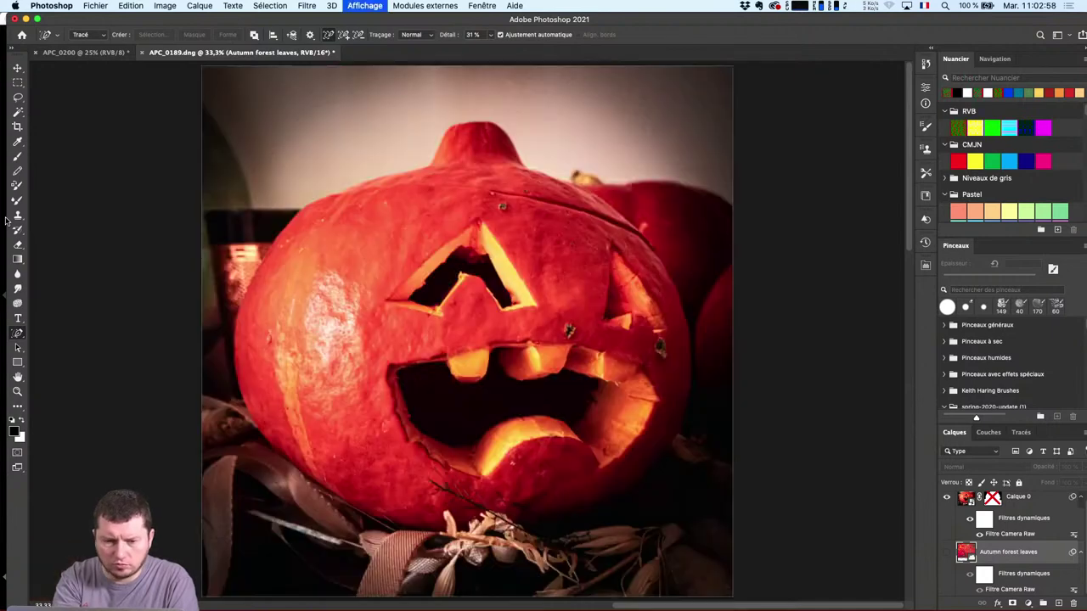
key(super+minus)
key(super+minus)
key(super+minus)
key(super+plus)
key(super+plus)
key(super+plus)
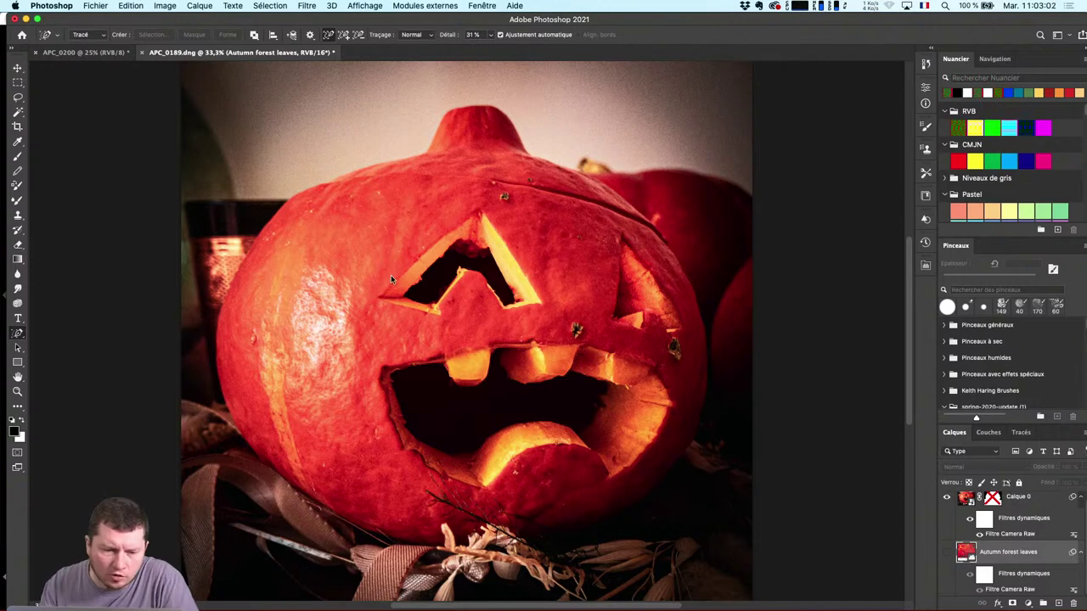
key(shift+super+s)
click(696, 375)
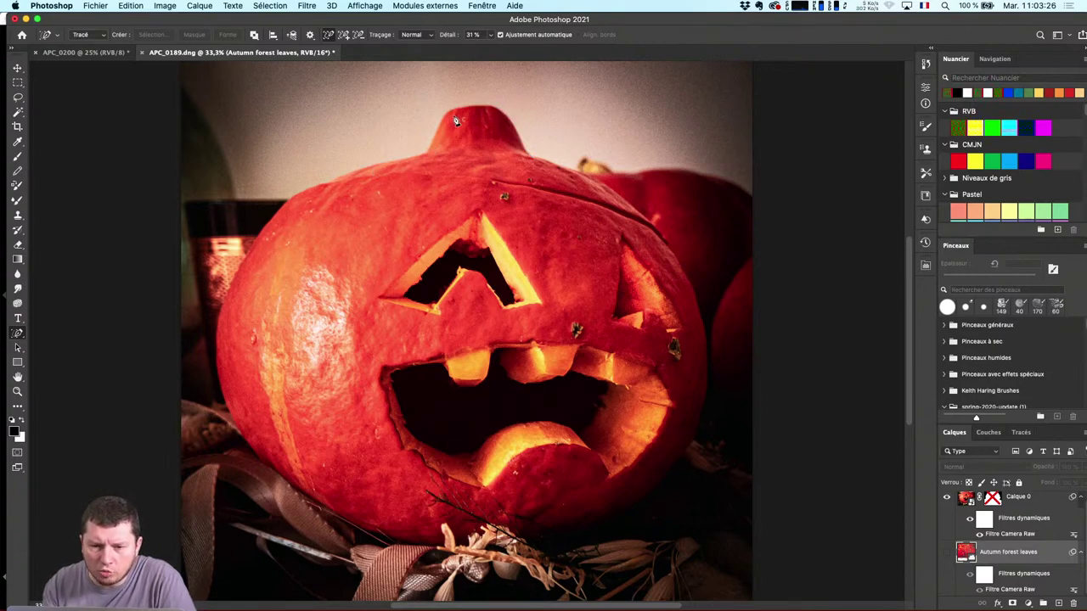
Try the "De manière détaillée" tracing mode on the pumpkin, set the mode to "Simplifié" and raise the detail to 64 %
click(430, 35)
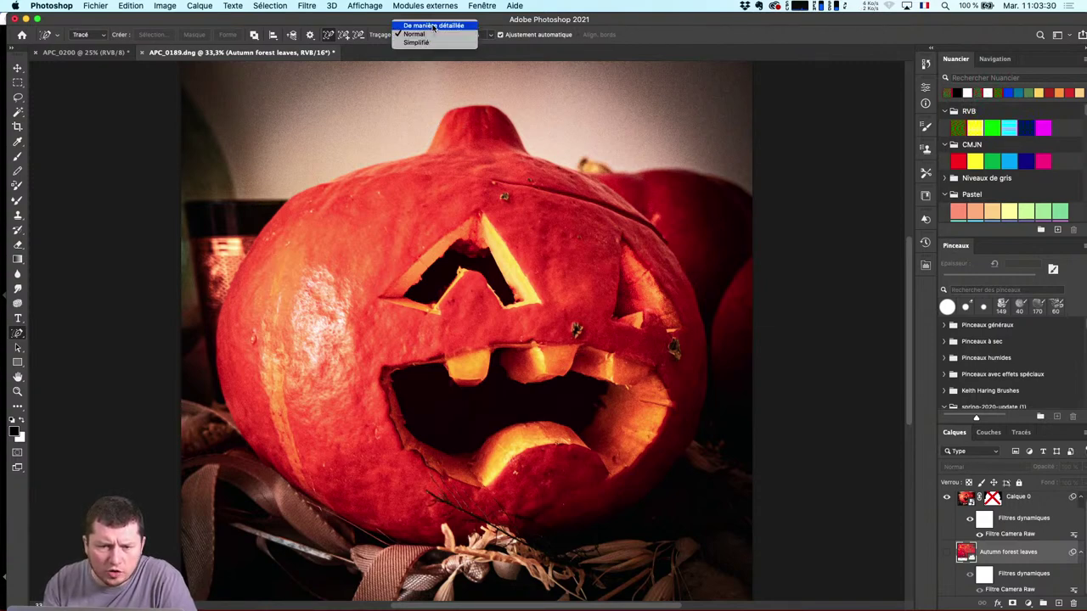
click(433, 26)
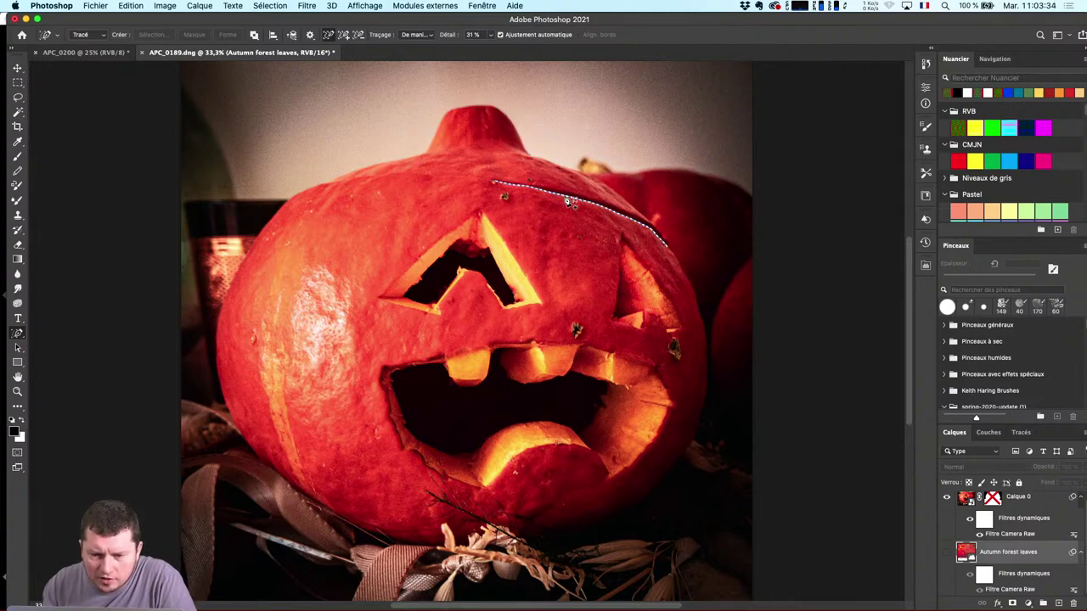
click(415, 34)
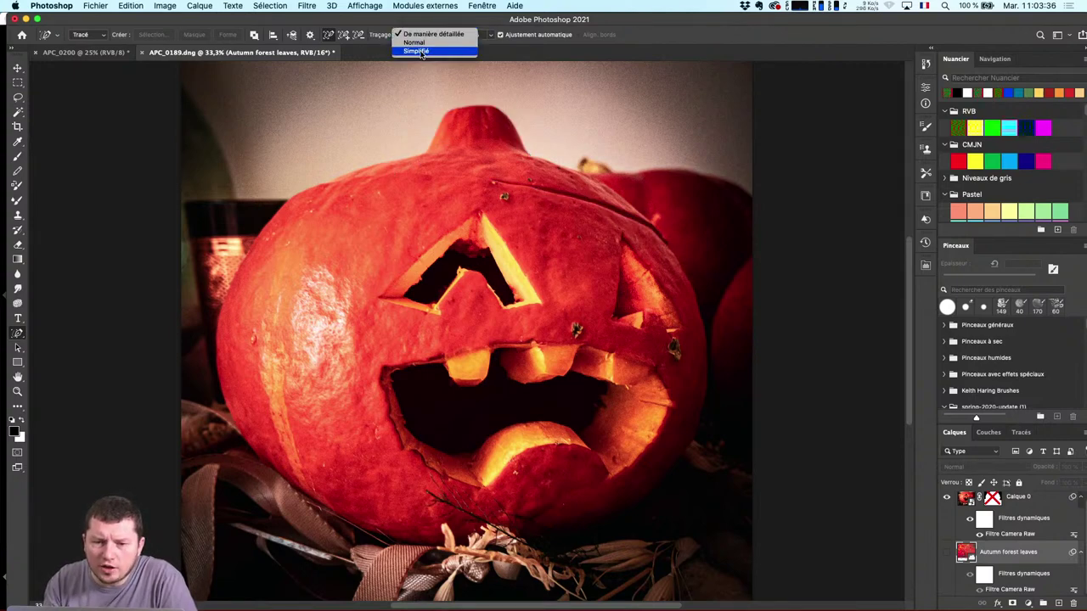
click(422, 54)
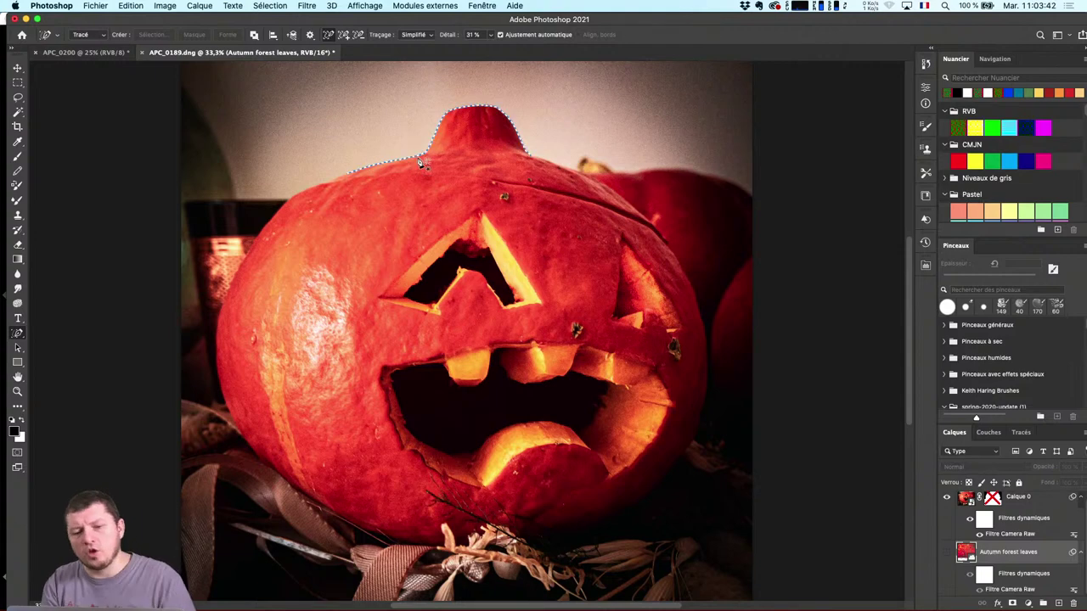
click(491, 37)
mouse_move(490, 48)
mouse_down()
mouse_move(514, 51)
mouse_move(476, 68)
mouse_move(522, 68)
mouse_move(510, 73)
mouse_up()
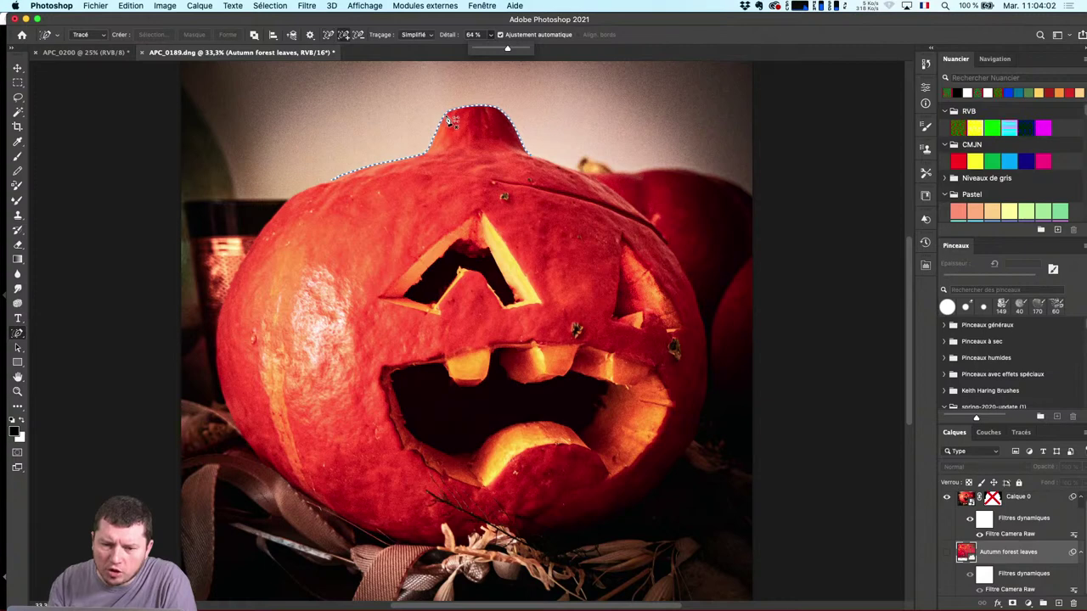
Trace a path around the pumpkin's stem, down its left side and along the bottom edge to the dried leaves
click(488, 109)
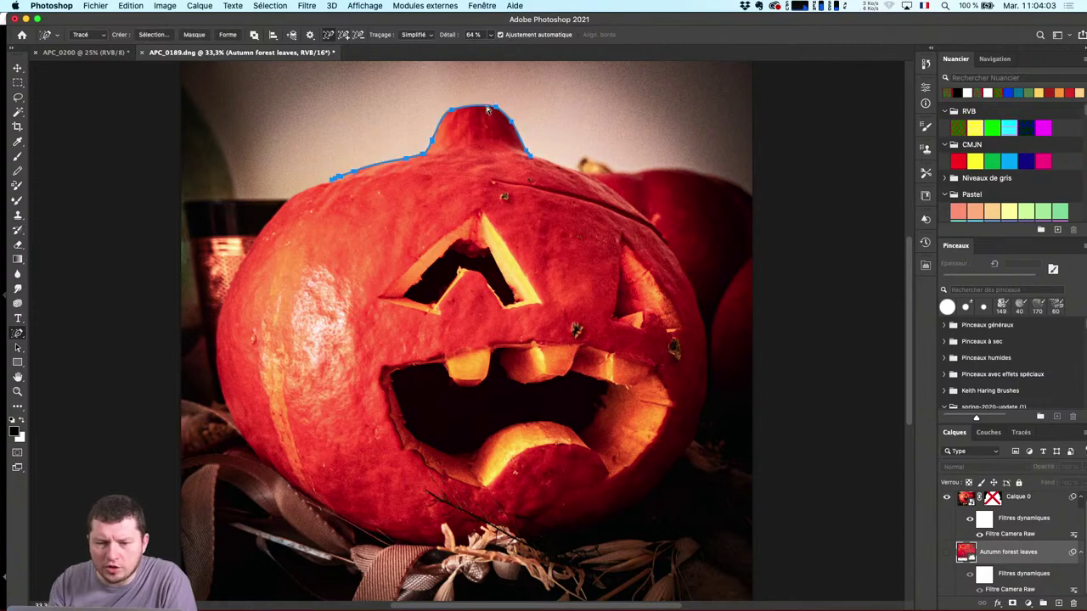
click(295, 195)
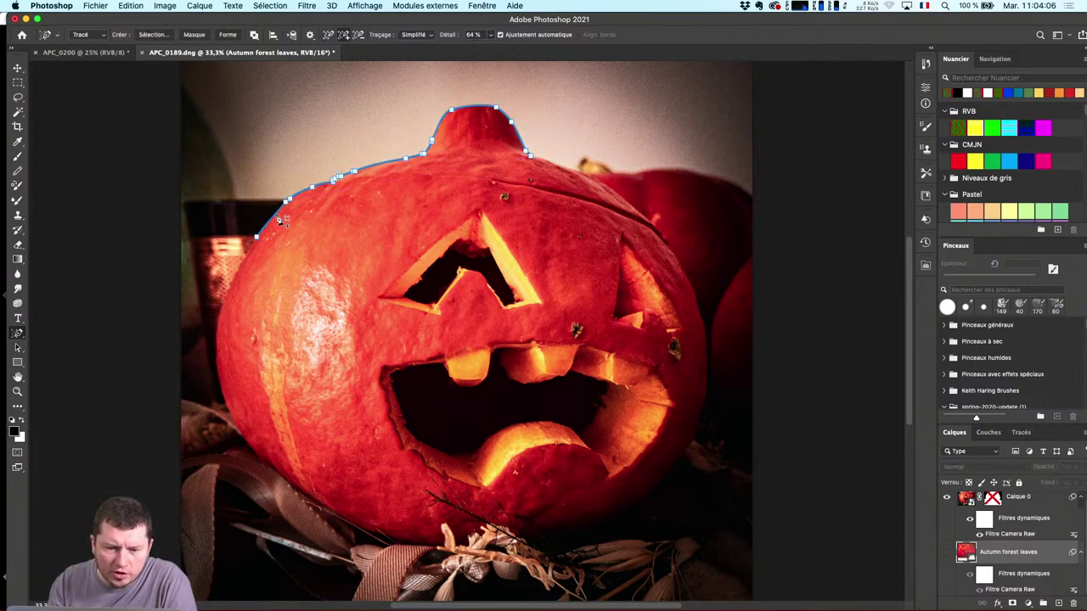
click(228, 292)
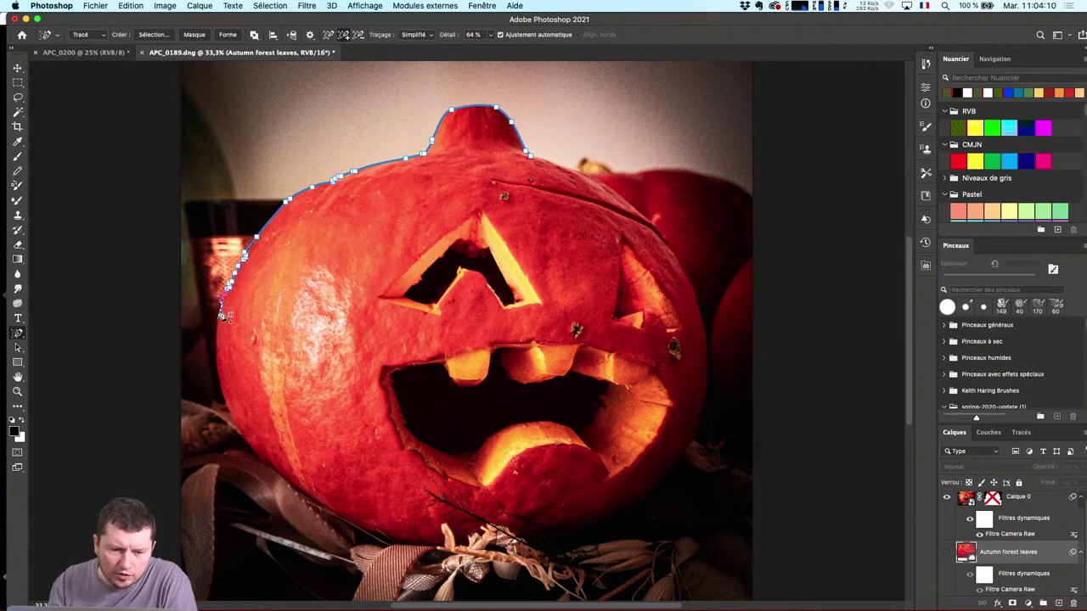
click(219, 364)
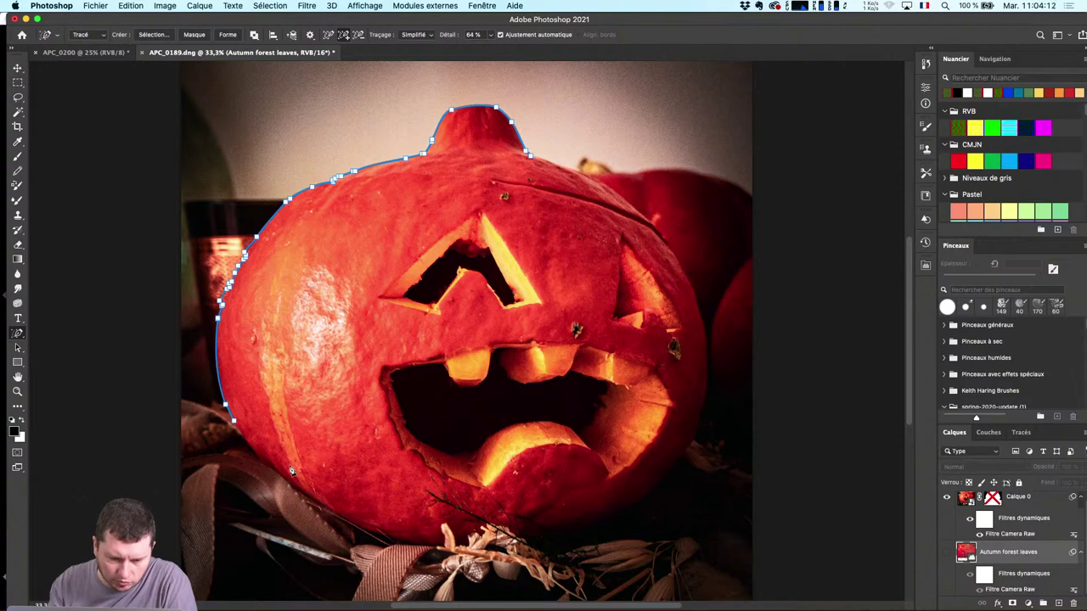
click(256, 460)
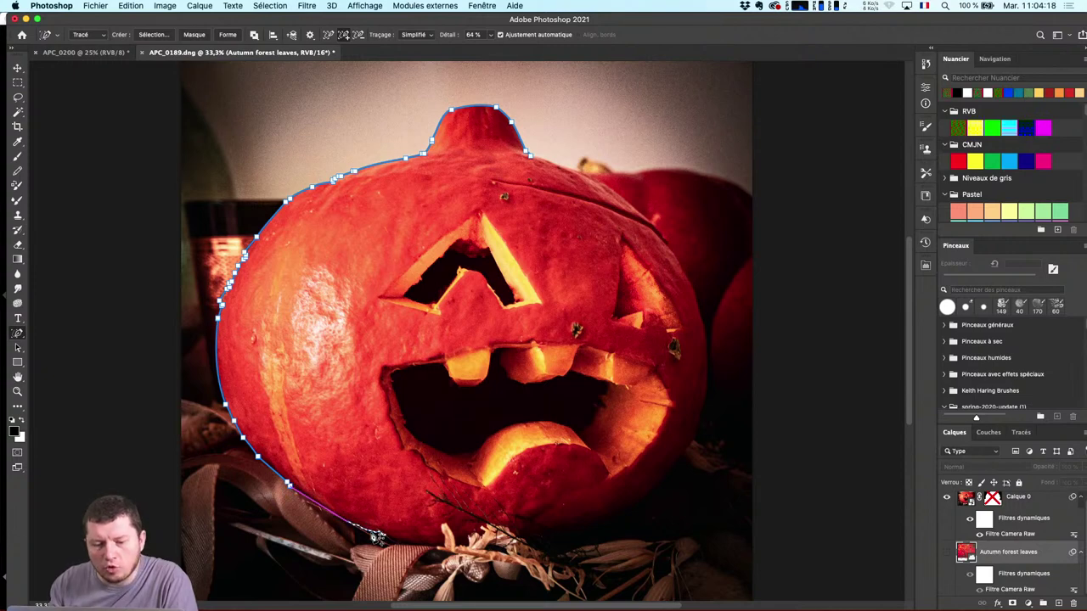
click(378, 535)
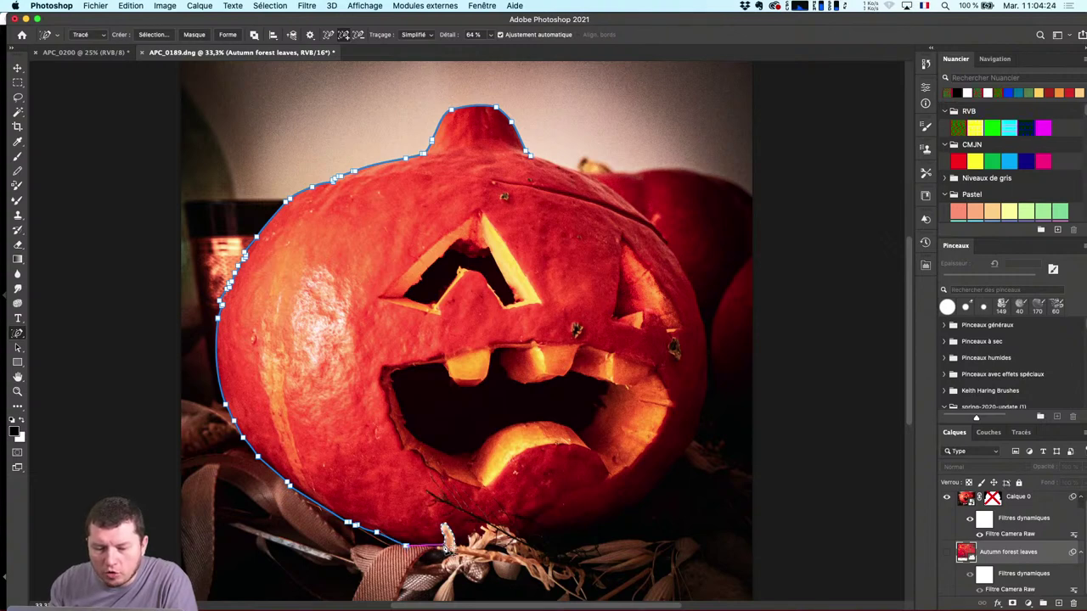
click(444, 535)
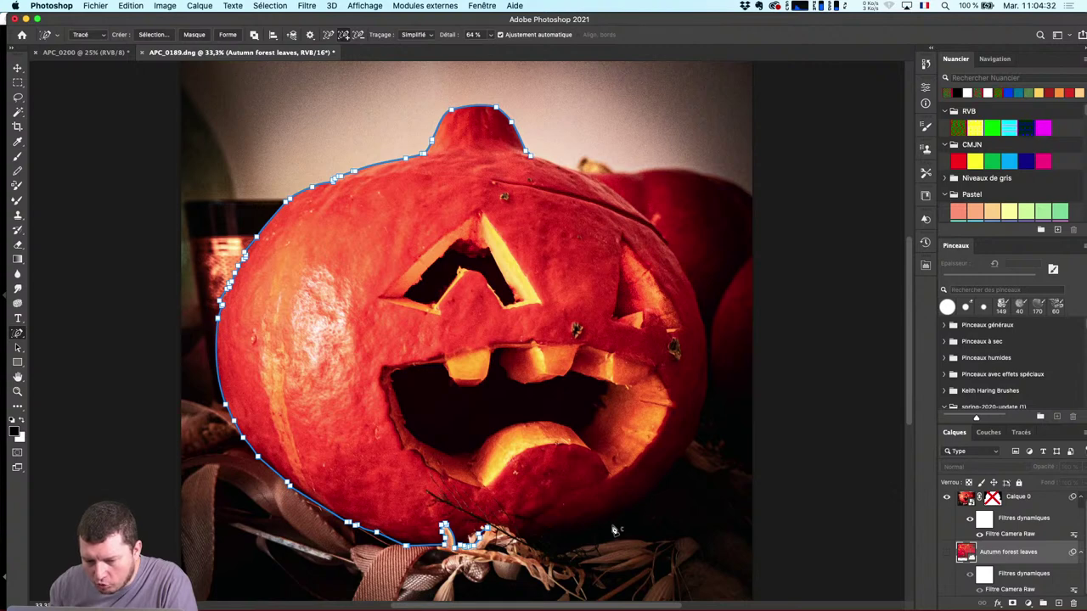
click(705, 332)
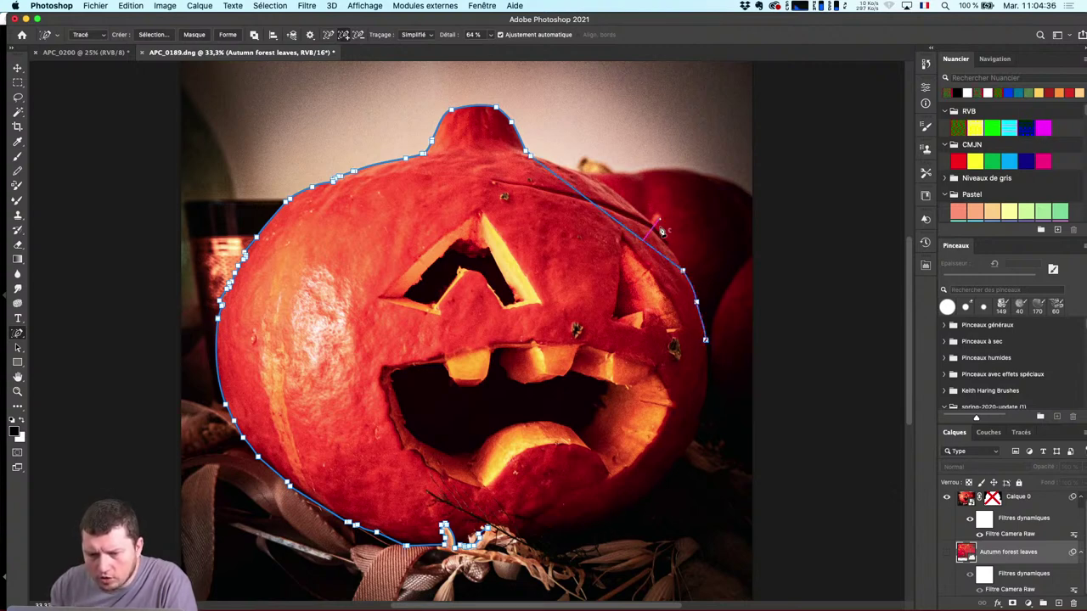
key(BackSpace)
key(BackSpace)
key(BackSpace)
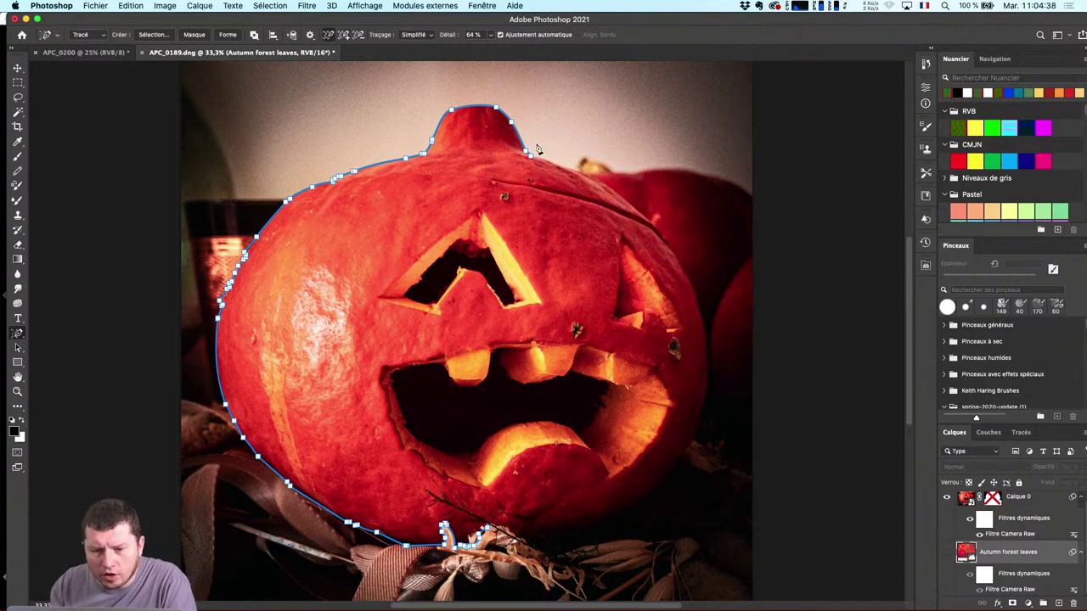
Trace the pumpkin's upper right edge and close the outline around the lower right with the Curvature Pen tool
click(616, 201)
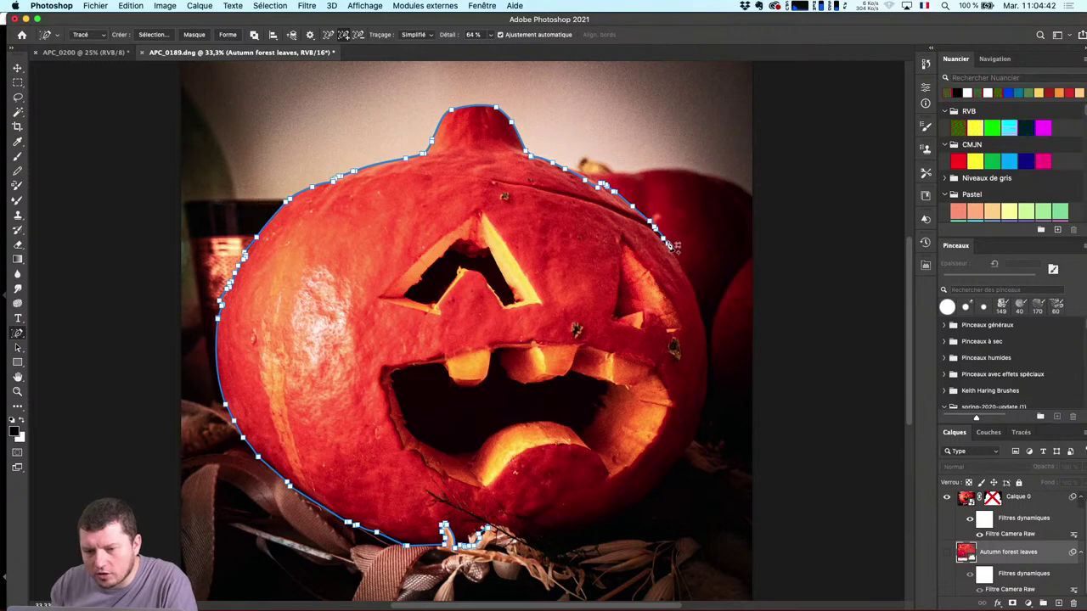
click(700, 316)
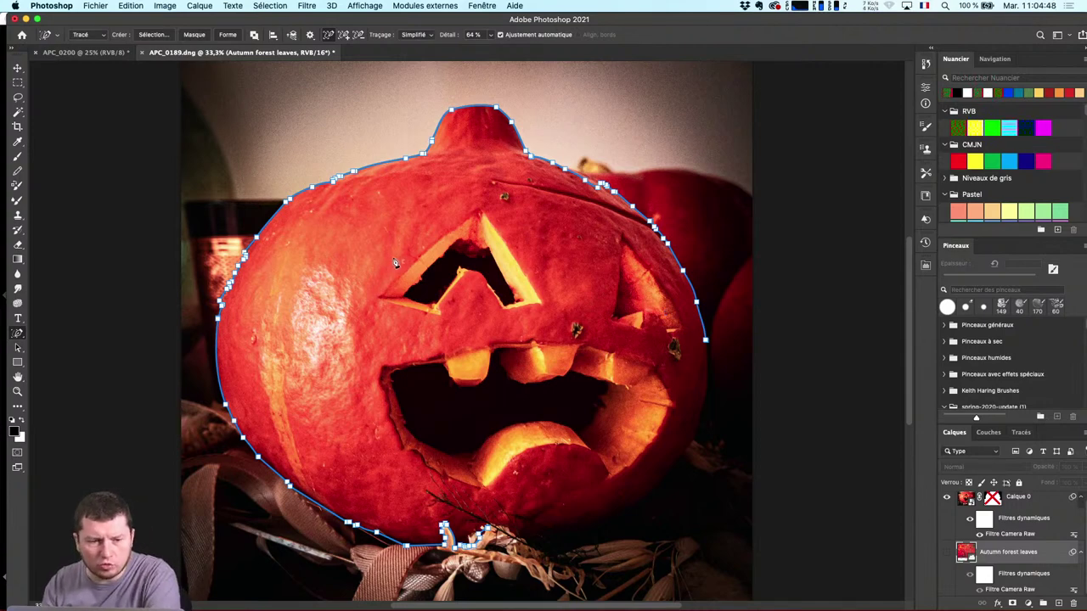
key(shift+p)
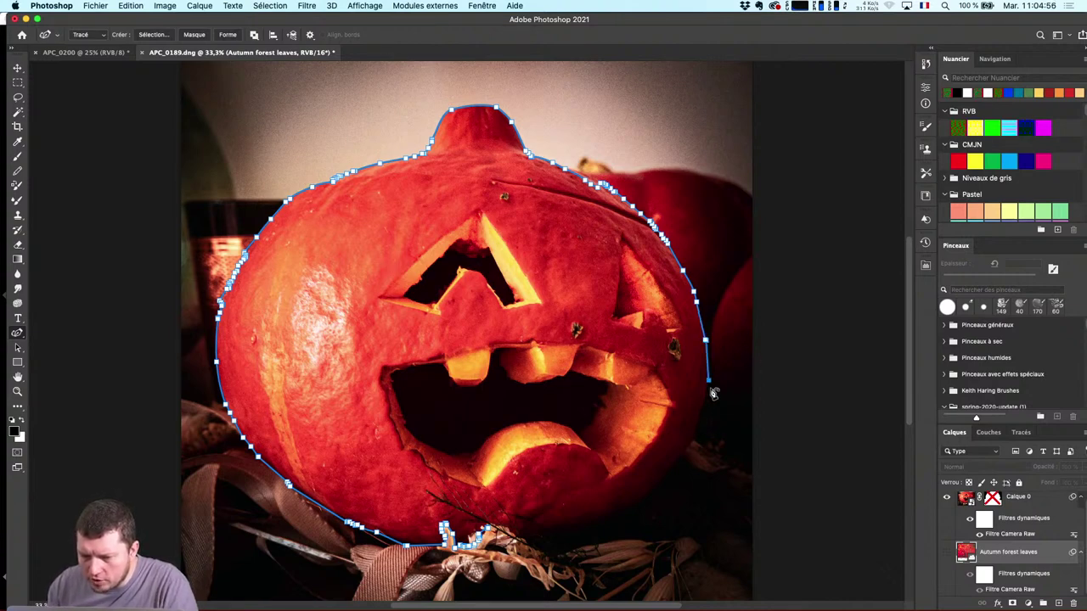
click(696, 440)
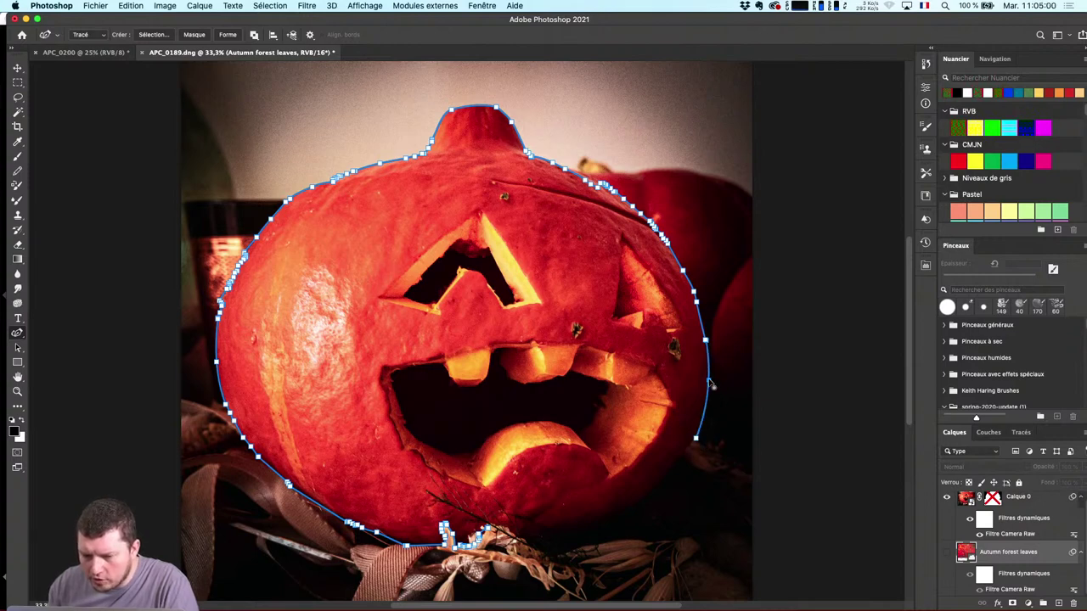
click(591, 533)
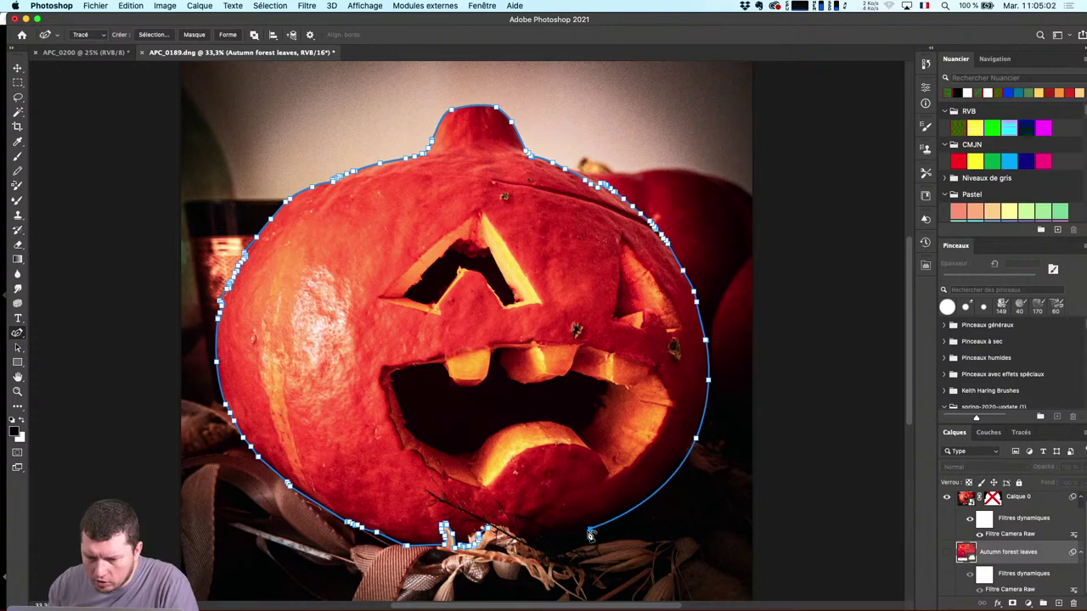
click(491, 533)
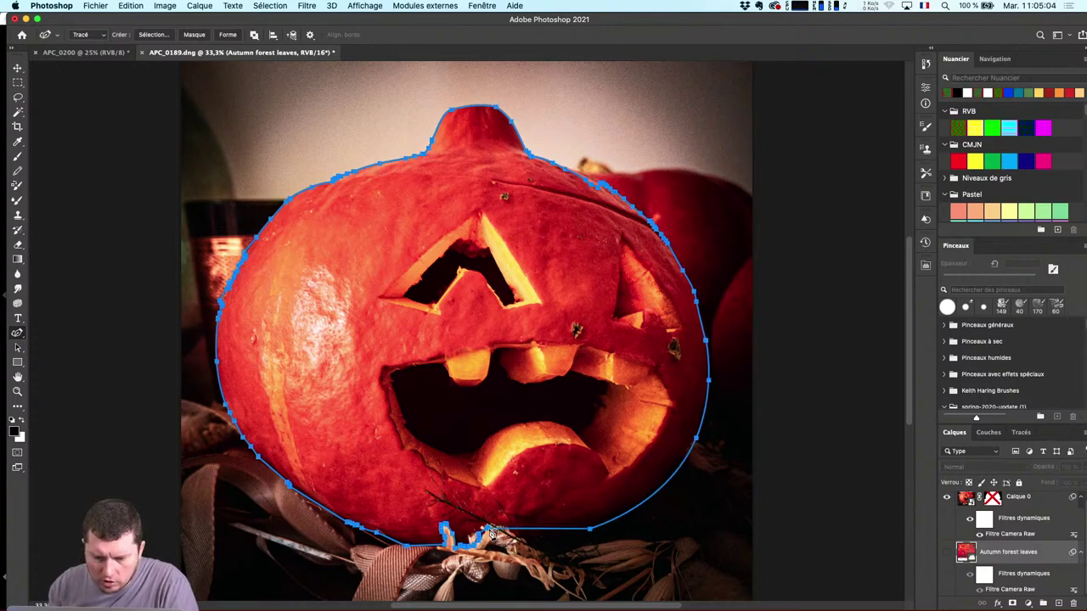
Switch to the Pen tool and add a vector mask to Calque 0 from the pumpkin path
key(shift+p)
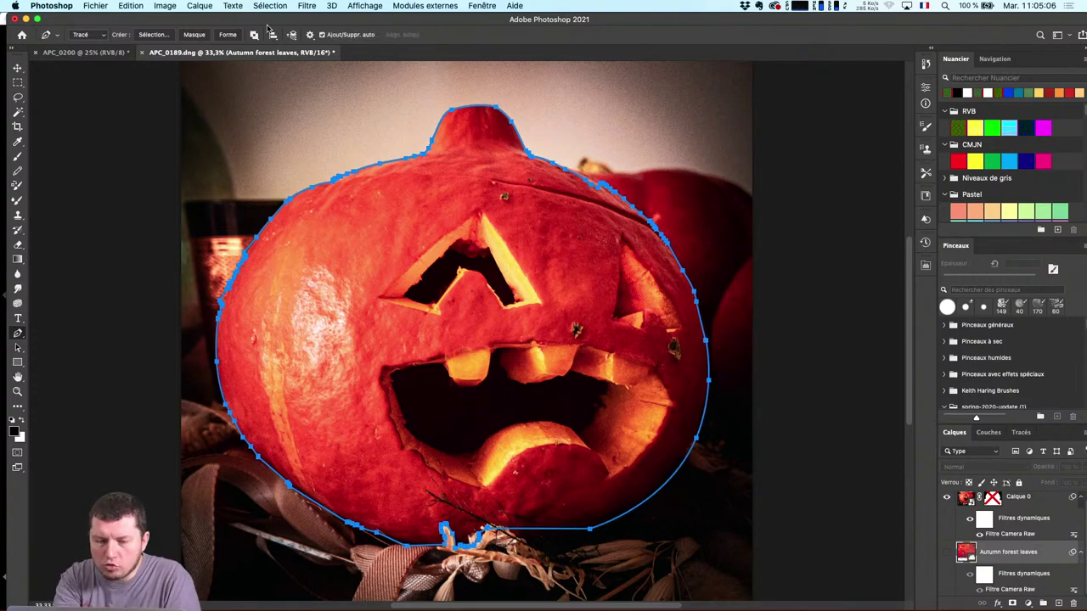
key(shift+p)
key(shift+p)
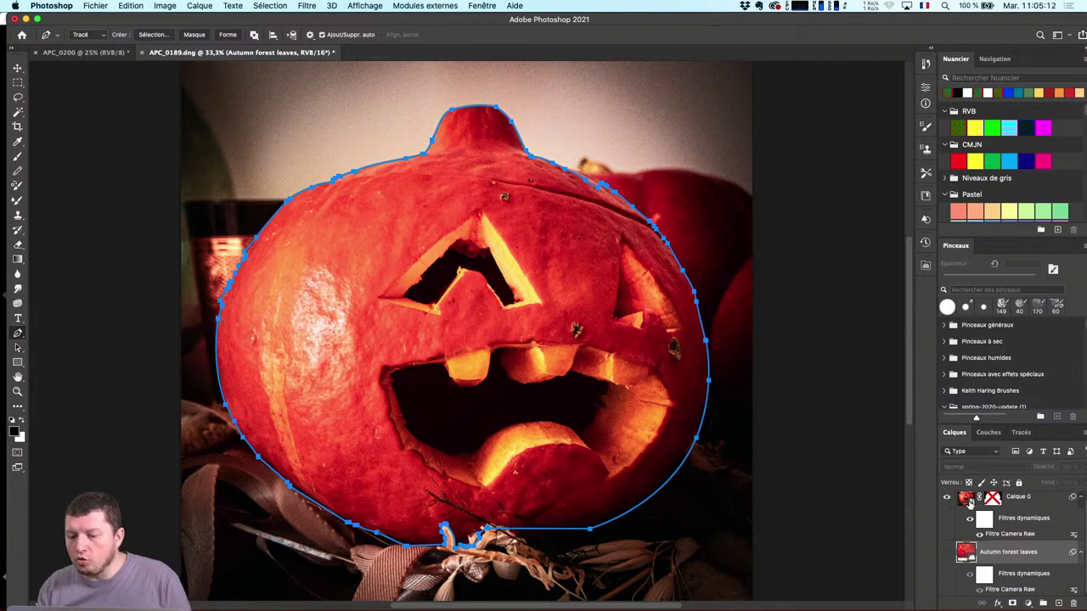
click(971, 503)
click(1012, 603)
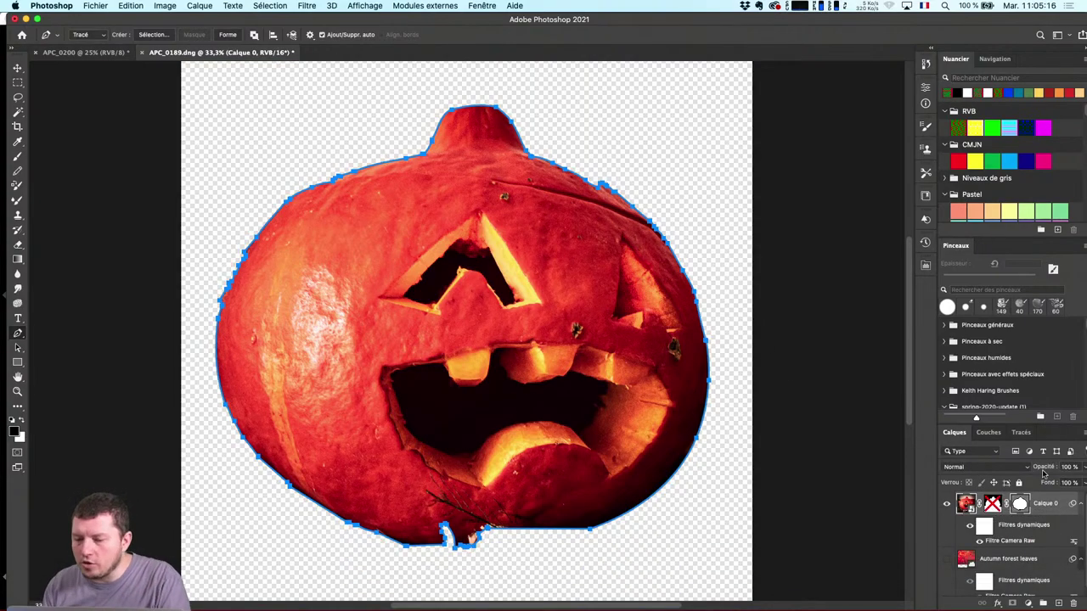
Open the properties of Calque 0's vector mask and lower its density to 28 %
click(1020, 504)
click(1019, 509)
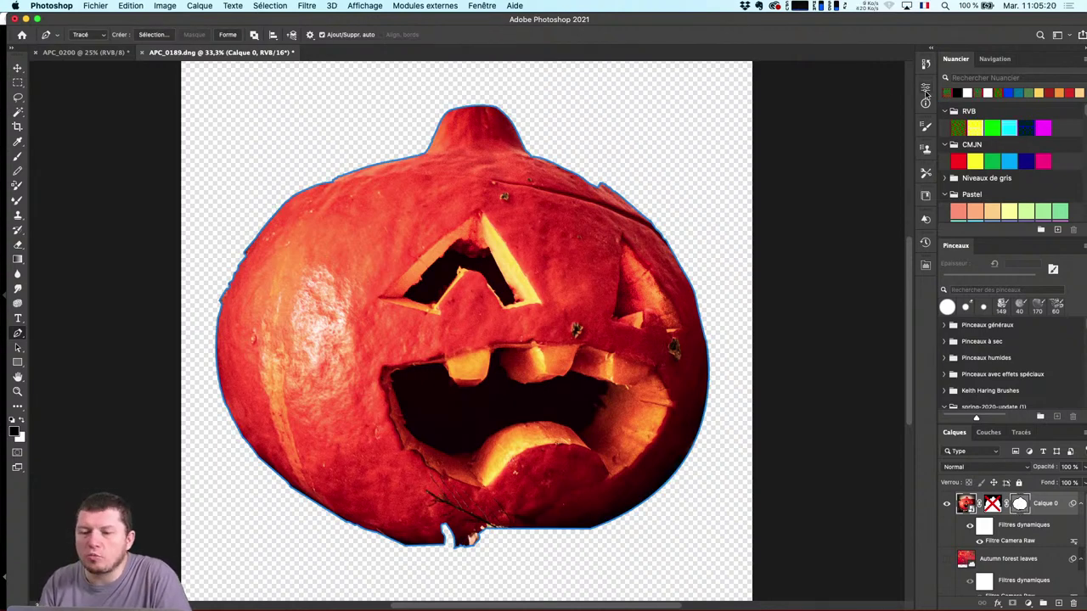
click(926, 88)
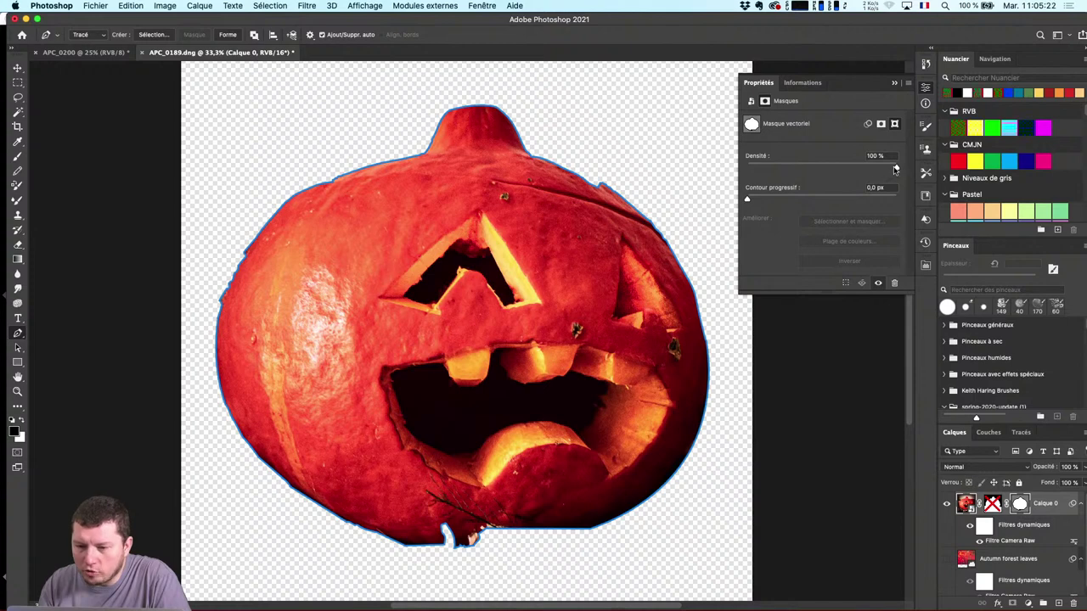
drag(896, 168, 791, 166)
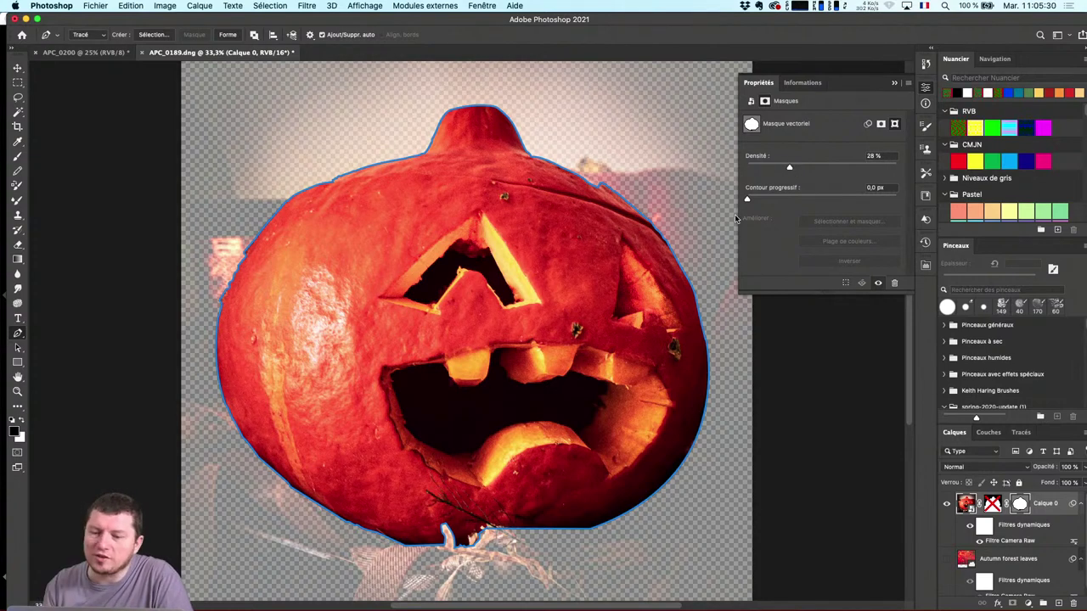
key(super+plus)
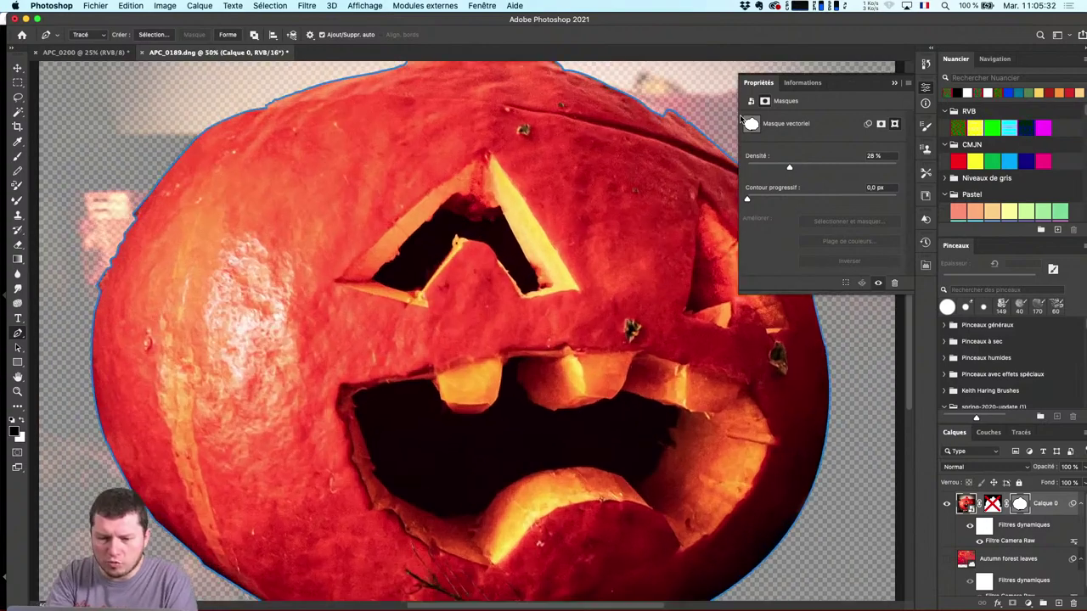
Try yellow as the path display colour, then restore the default colour
key(super+plus)
key(super+plus)
scroll(510, 280, up, 2)
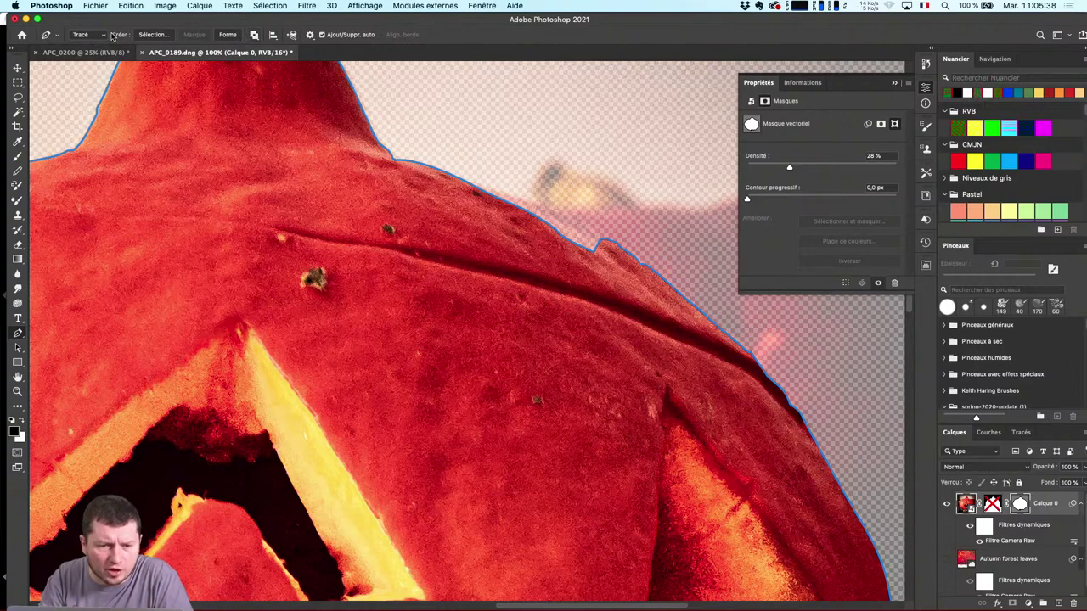
click(310, 35)
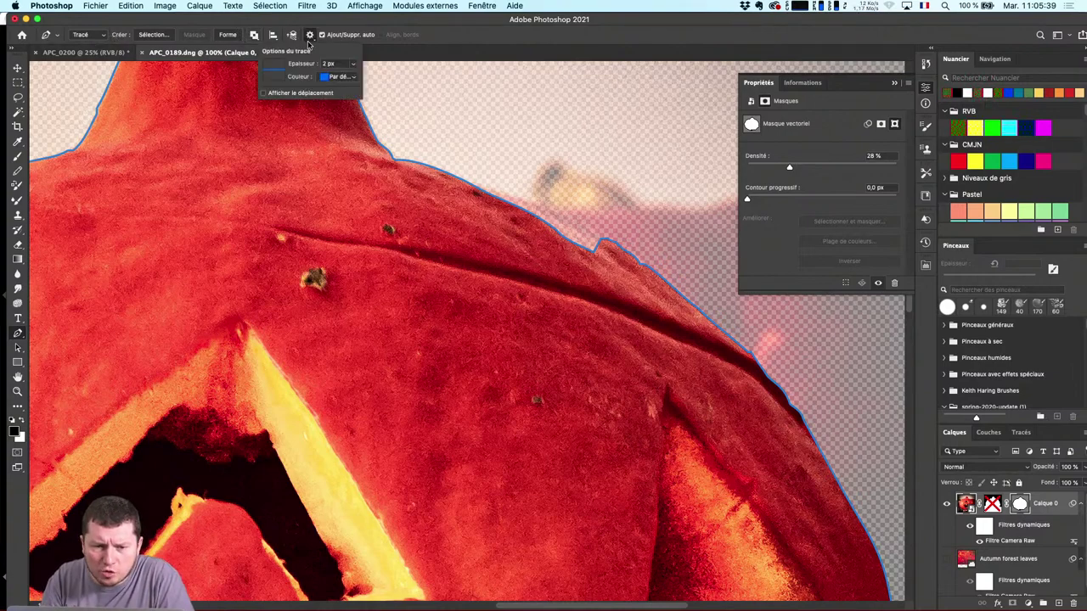
click(354, 68)
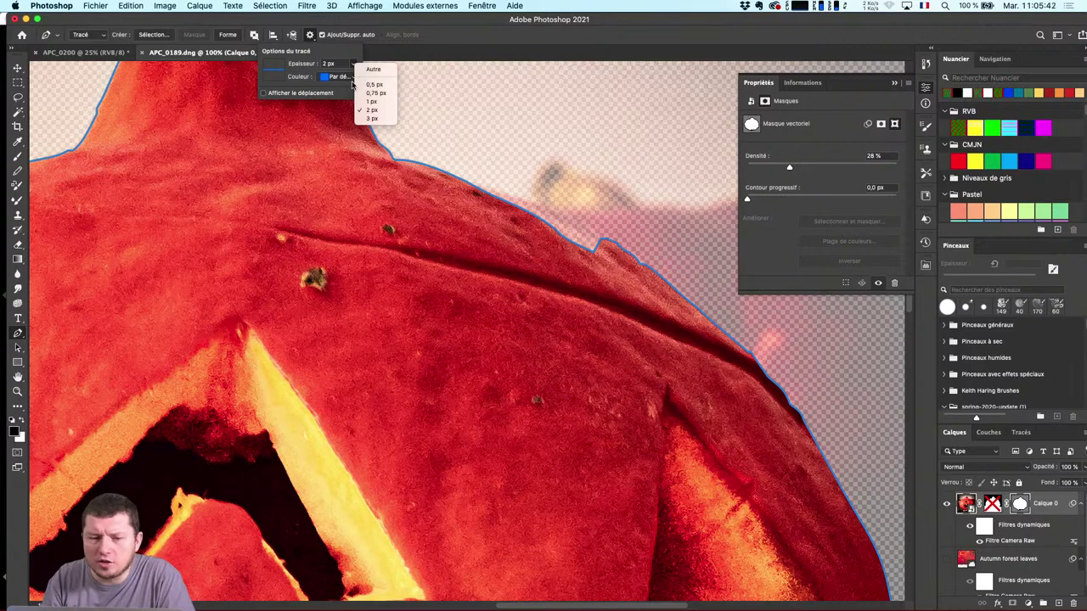
click(340, 76)
click(336, 75)
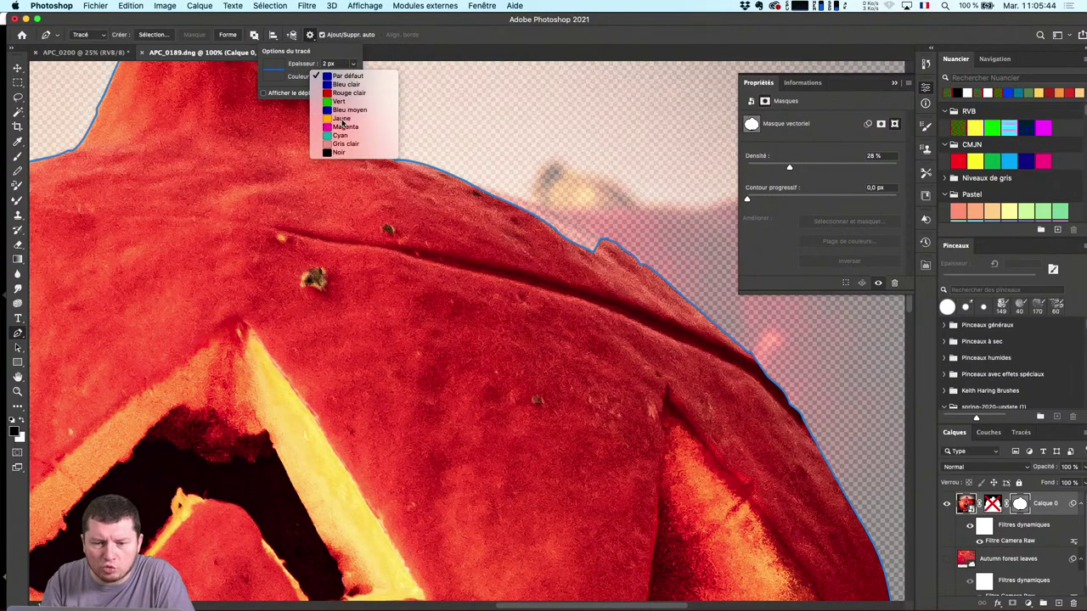
click(343, 119)
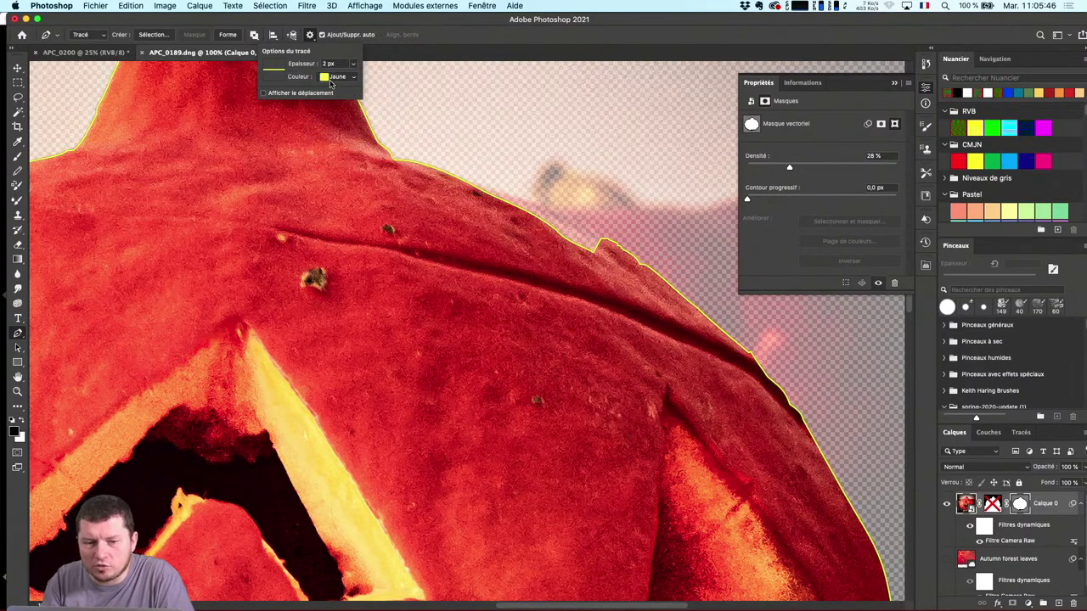
click(330, 81)
click(352, 34)
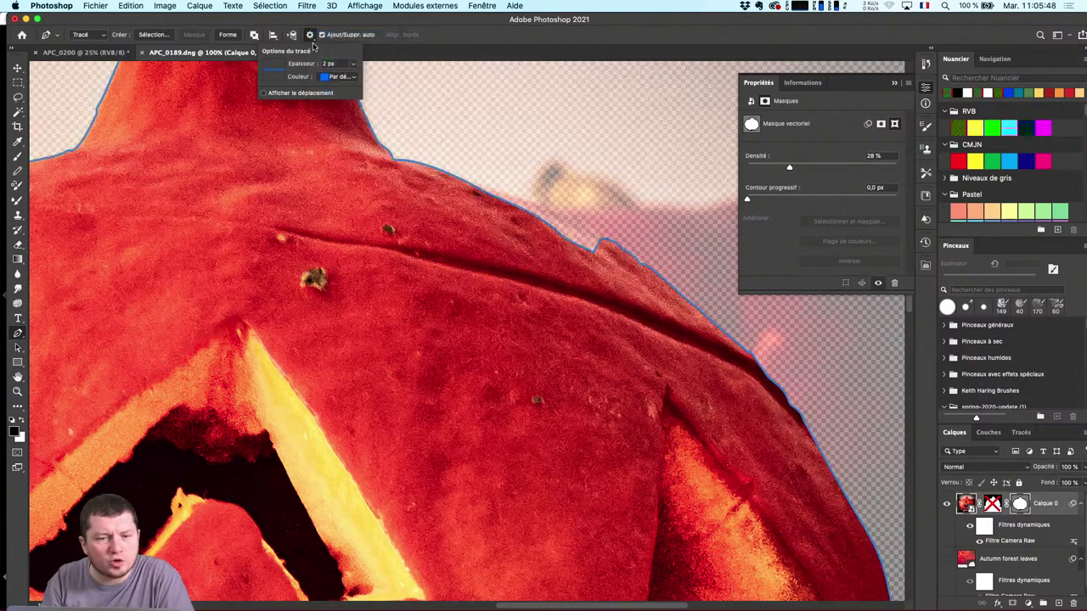
Try a path display thickness of 0,75 px, then set it to 1 px
click(353, 66)
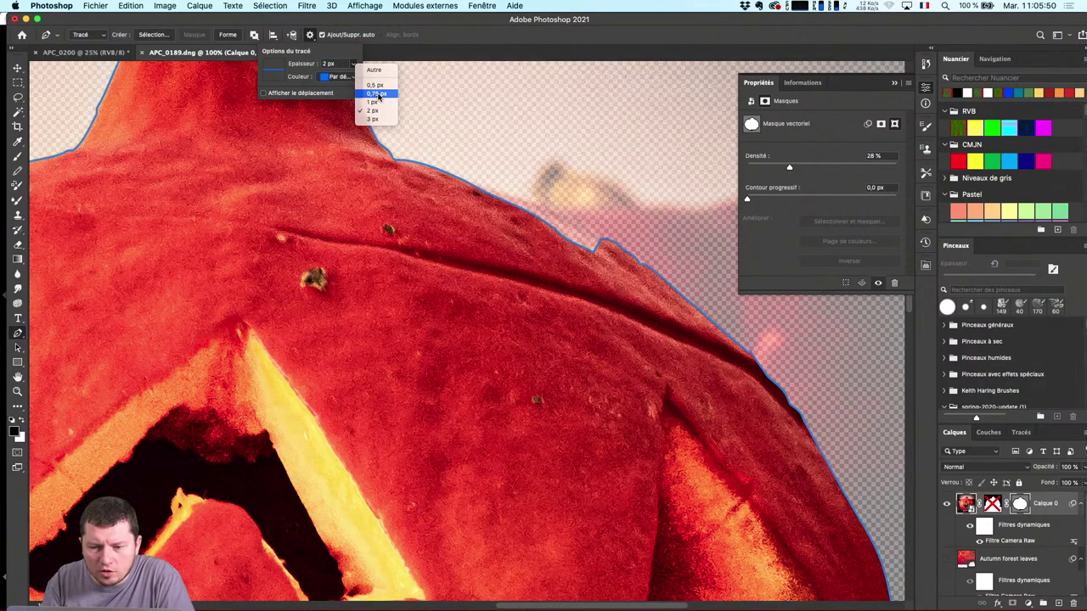
click(377, 95)
click(347, 63)
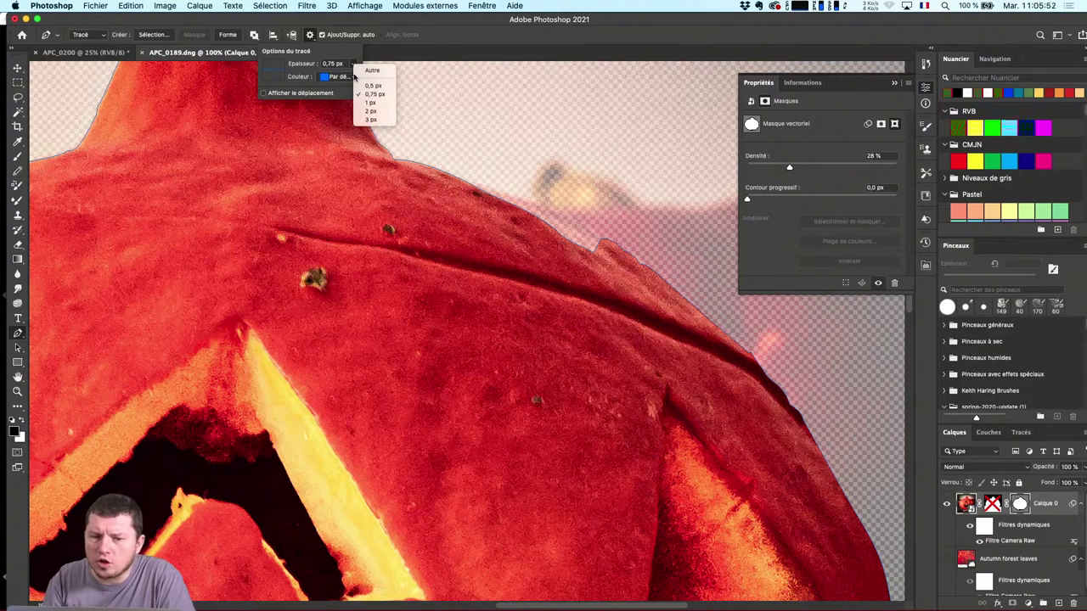
click(374, 111)
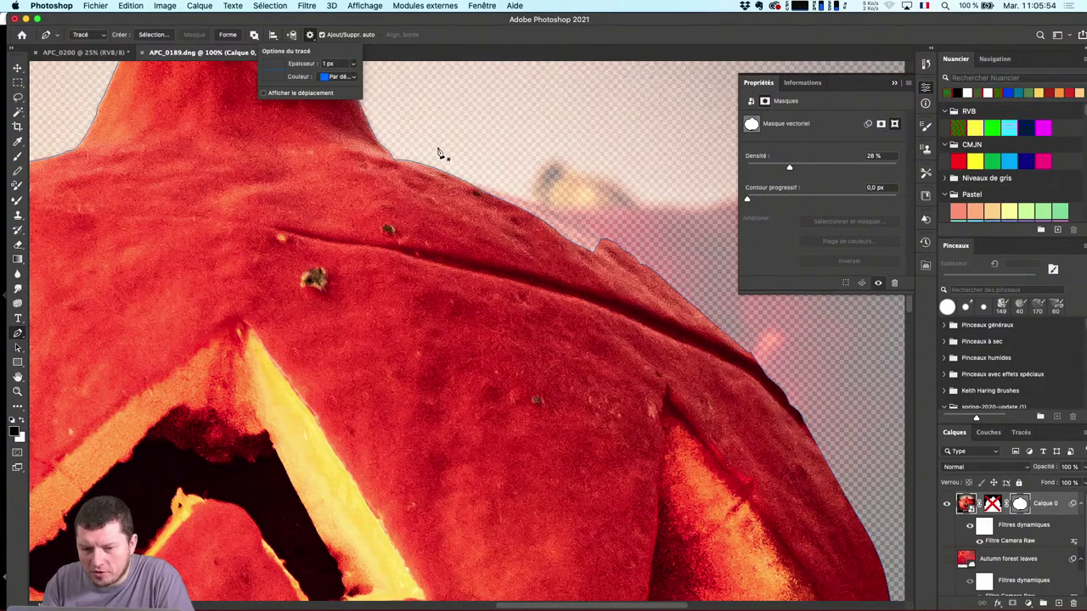
Feather Calque 0's vector mask by 6,3 px and inspect the pumpkin's softened right edge
drag(749, 199, 793, 201)
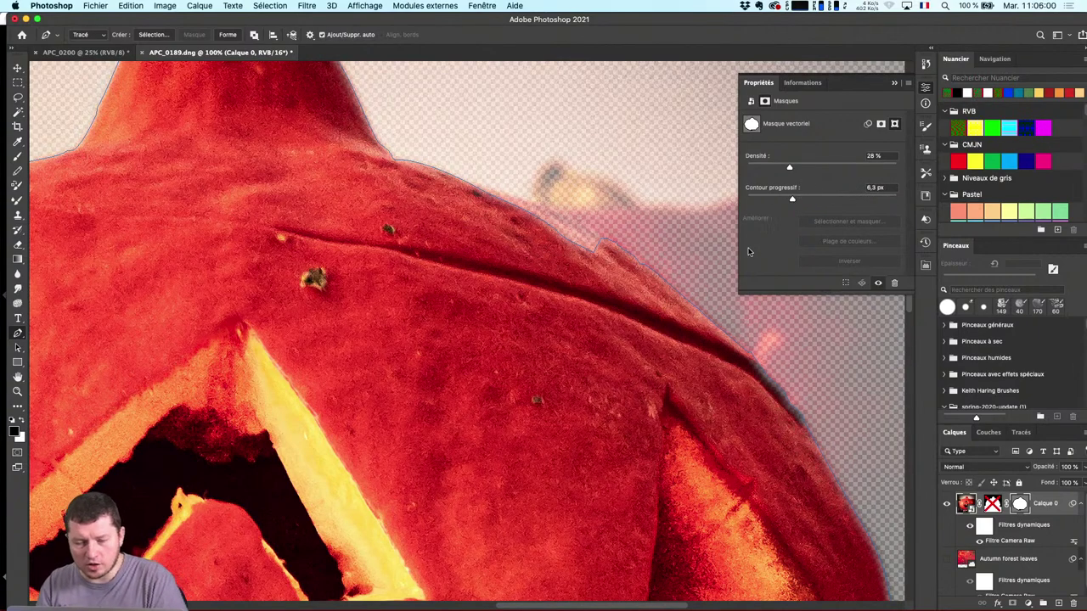
scroll(765, 454, down, 10)
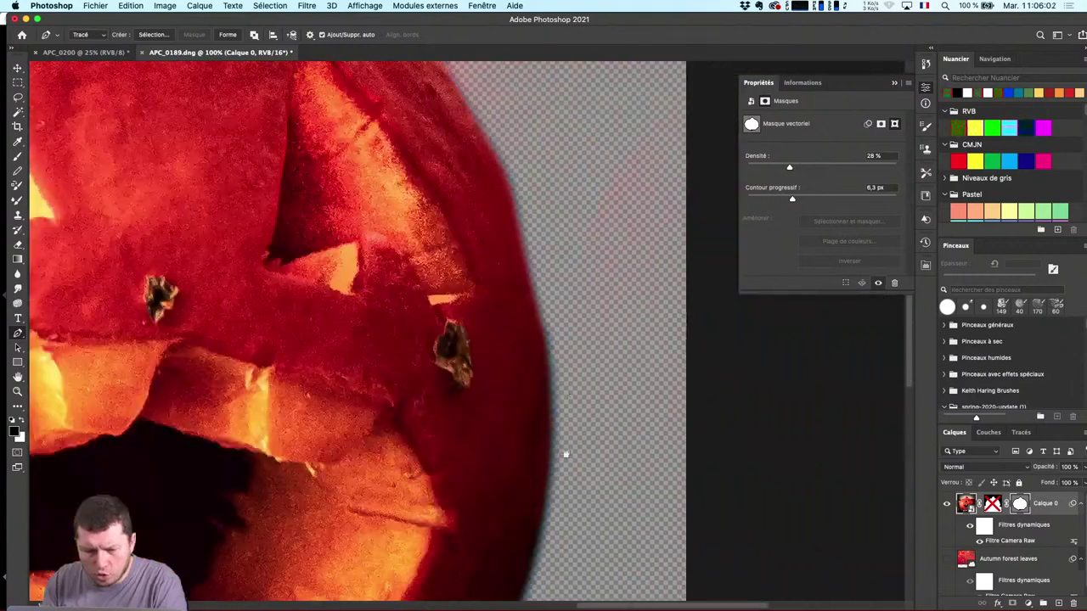
Try moving an anchor point on the pumpkin's lower right outline with a path selection tool, then undo the move
key(a)
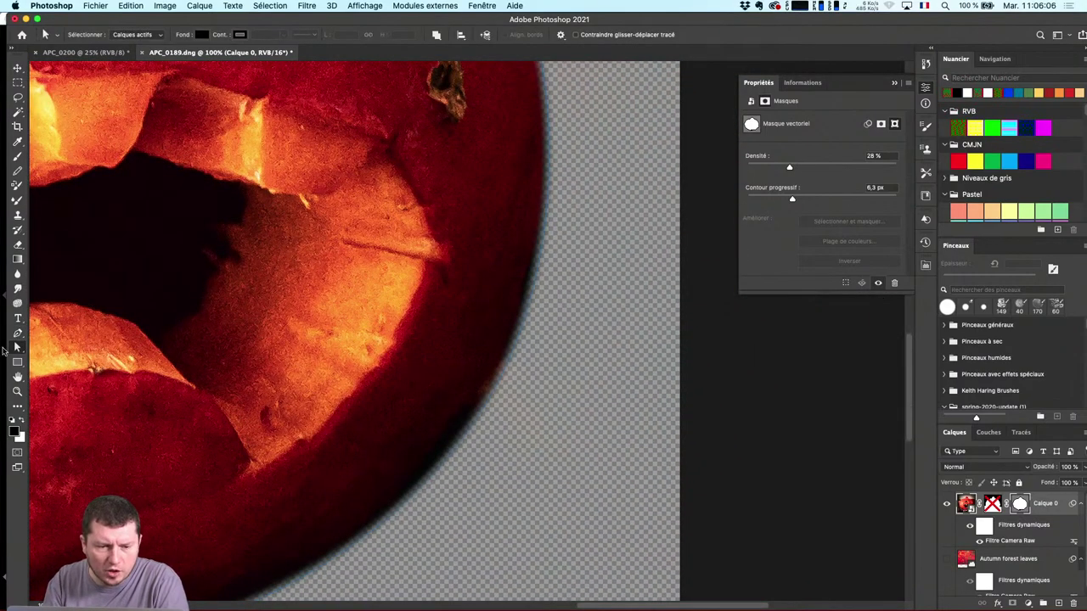
drag(21, 348, 60, 357)
click(537, 275)
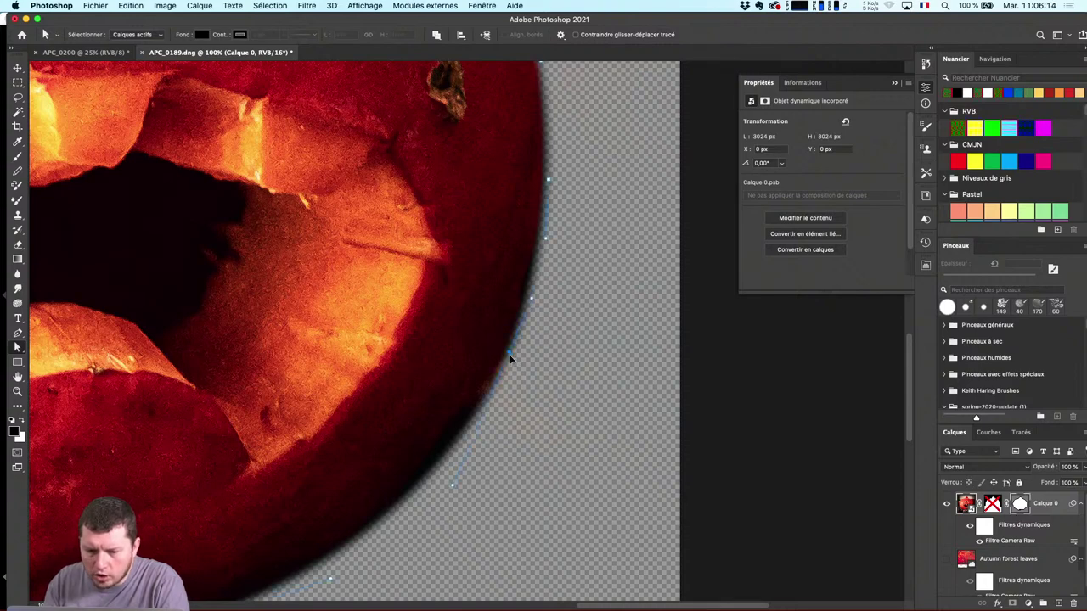
drag(511, 360, 446, 447)
key(super+z)
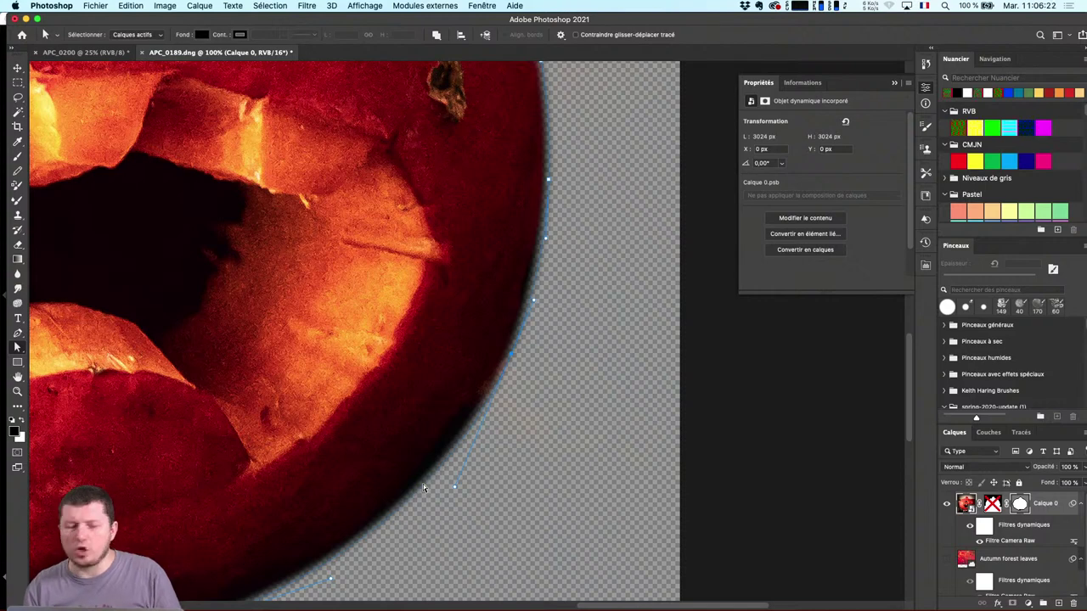
Review the product improvement participation settings in the preferences and close them
click(60, 5)
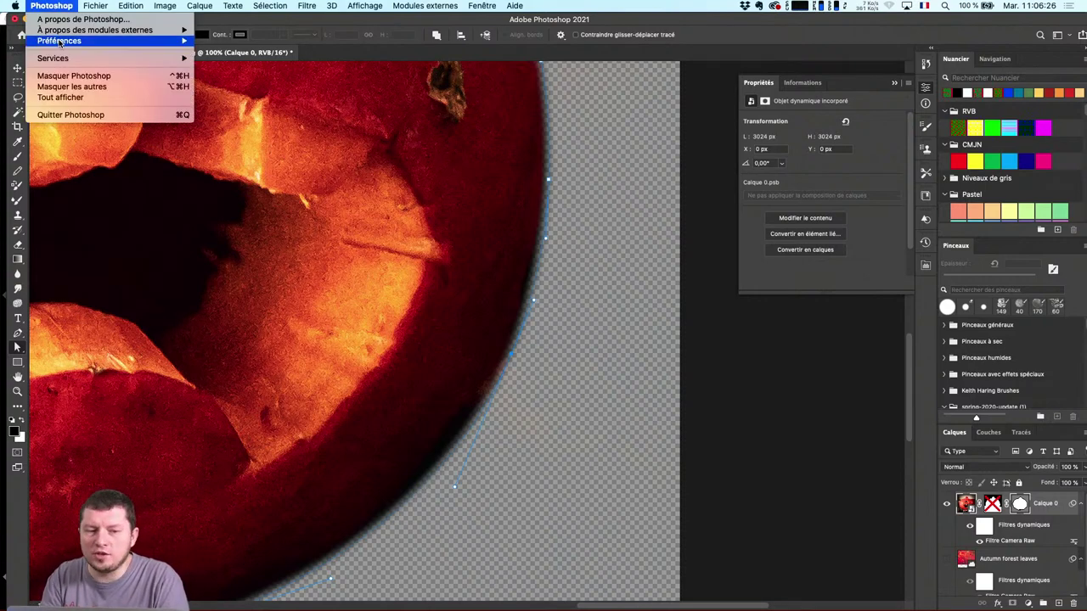
mouse_move(61, 41)
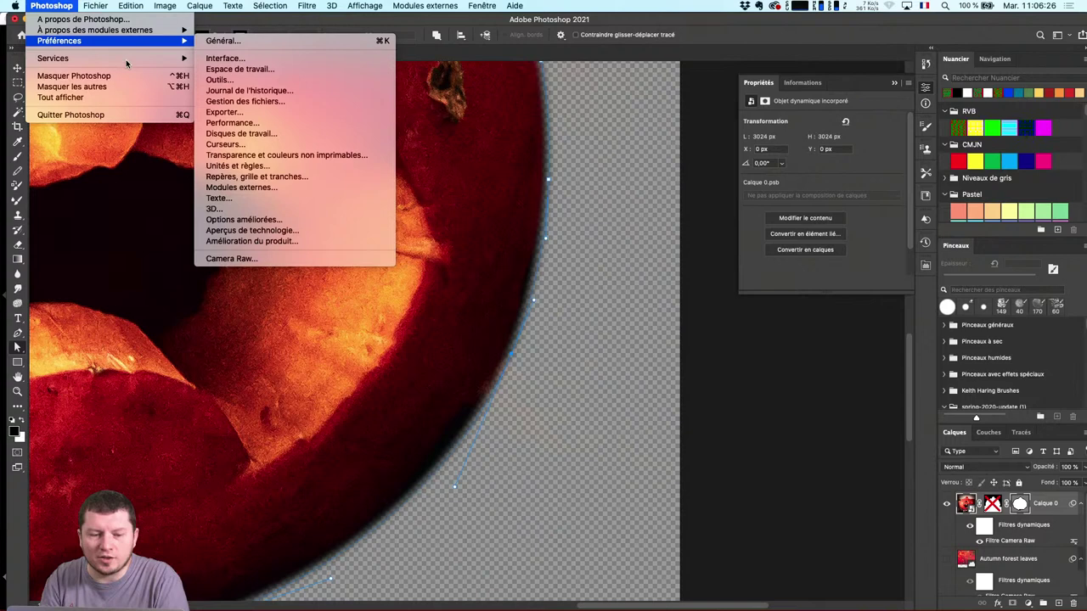
click(295, 240)
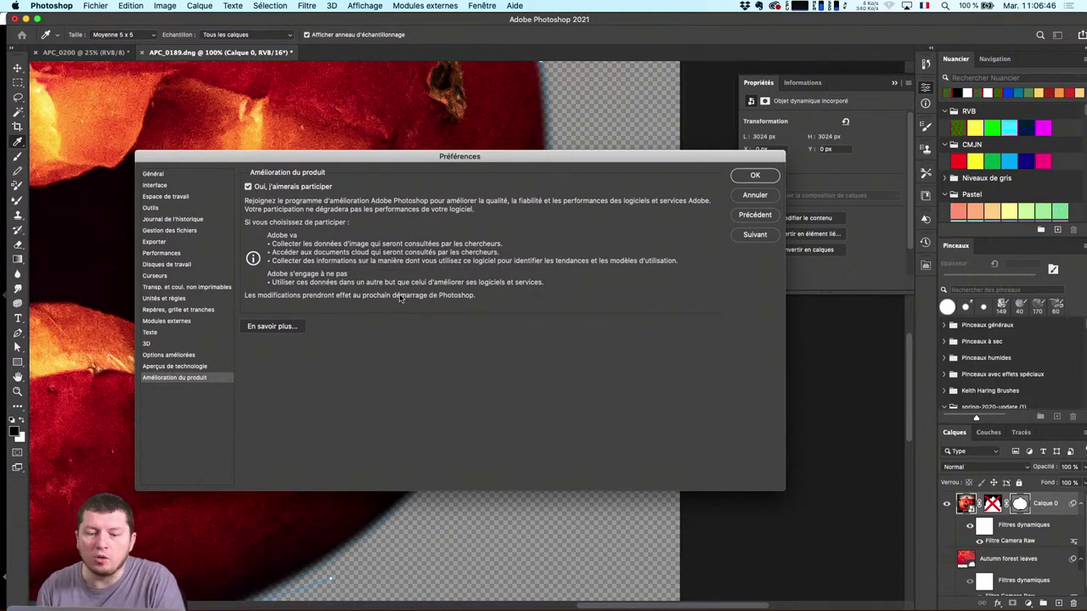
click(756, 175)
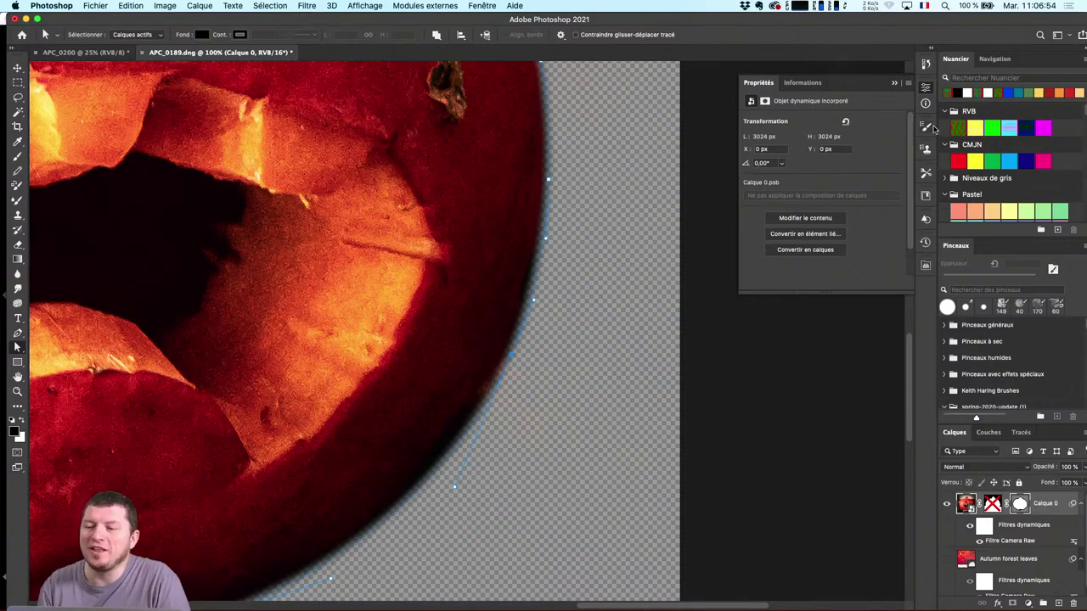
Search the Découvrir help for "traçage" and activate the Outil Traçage from there
click(1040, 36)
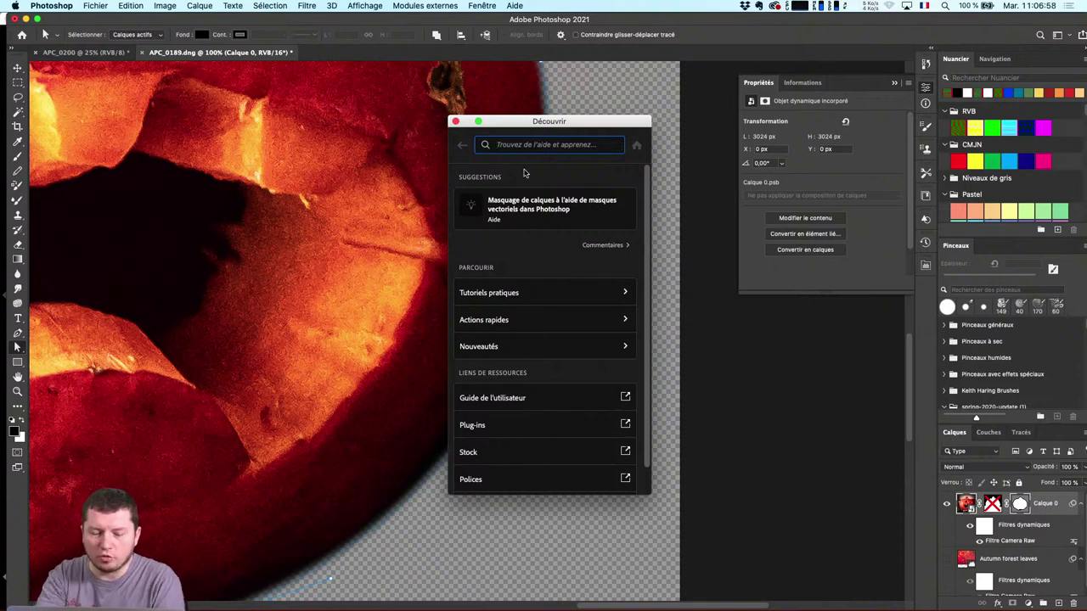
text(tracage)
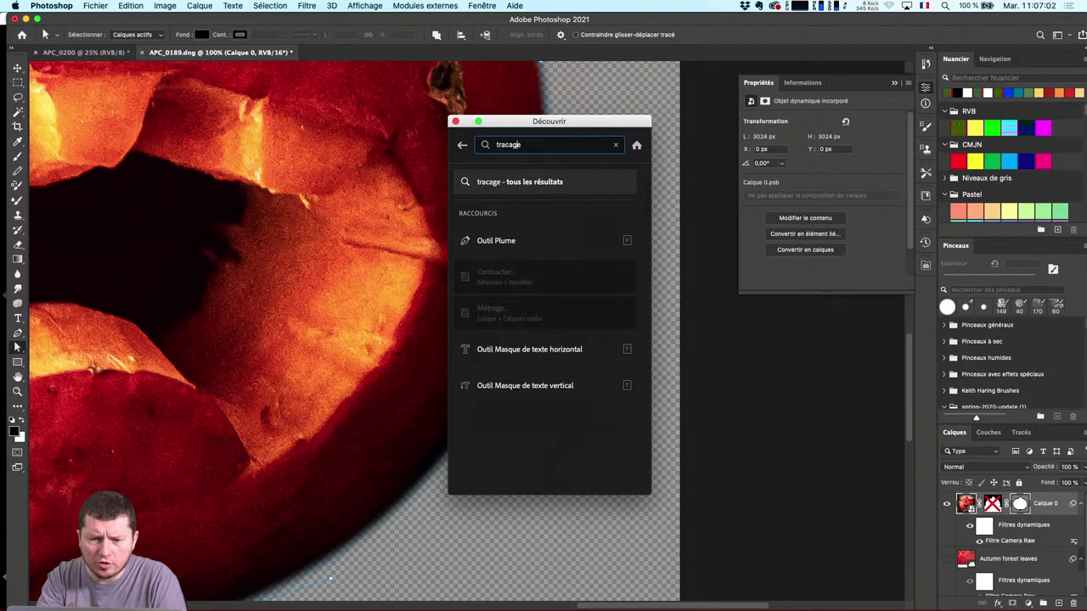
key(BackSpace)
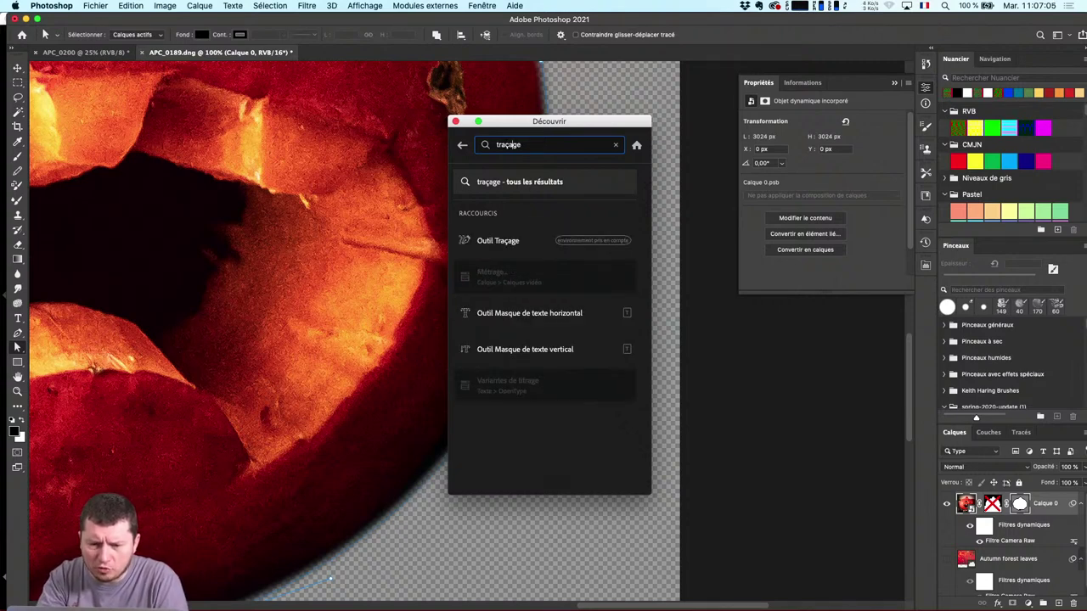
click(498, 245)
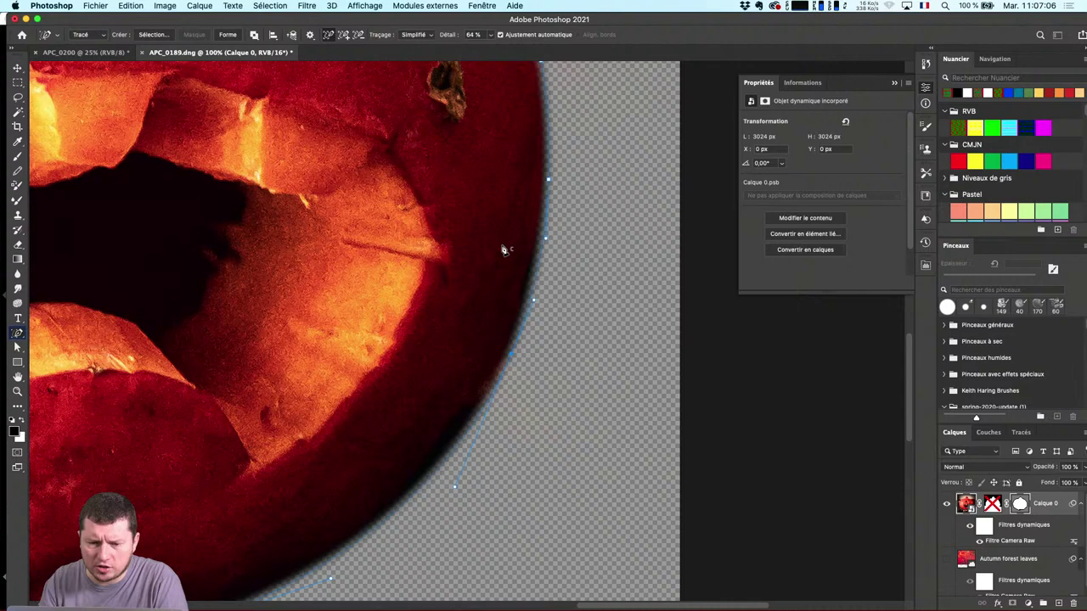
Reopen the Découvrir help and examine all results for "traçage", including the tool entries and help articles
click(1040, 35)
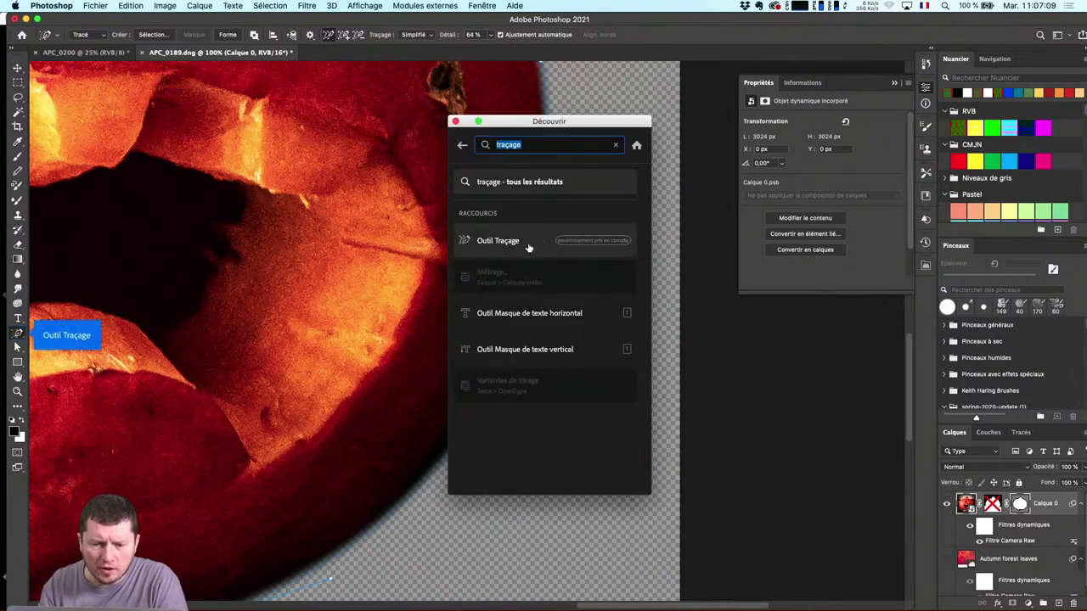
click(539, 183)
scroll(553, 357, down, 2)
scroll(553, 357, down, 1)
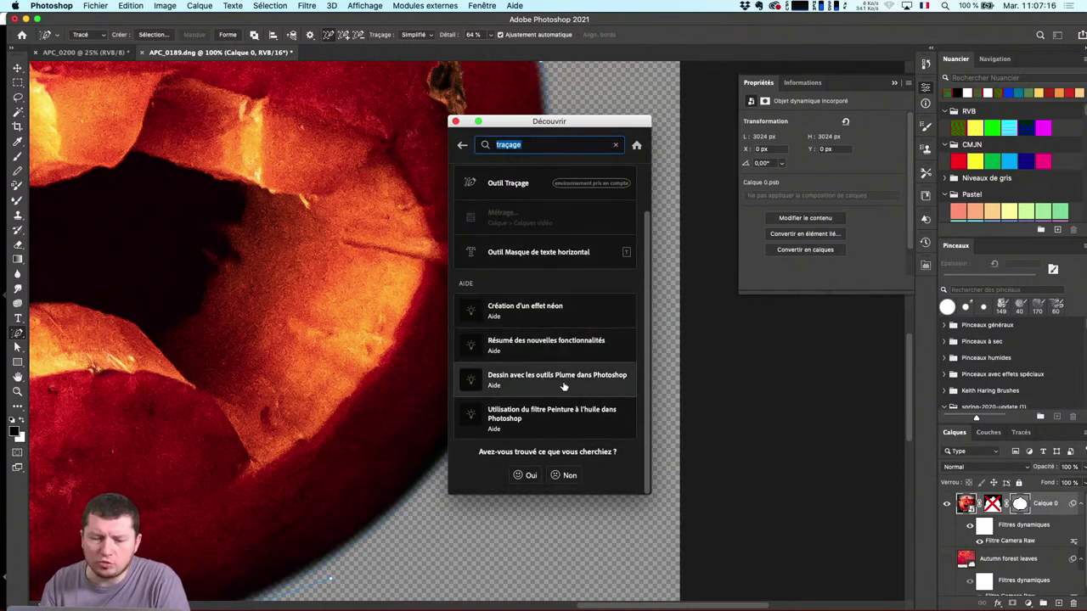
scroll(570, 407, up, 2)
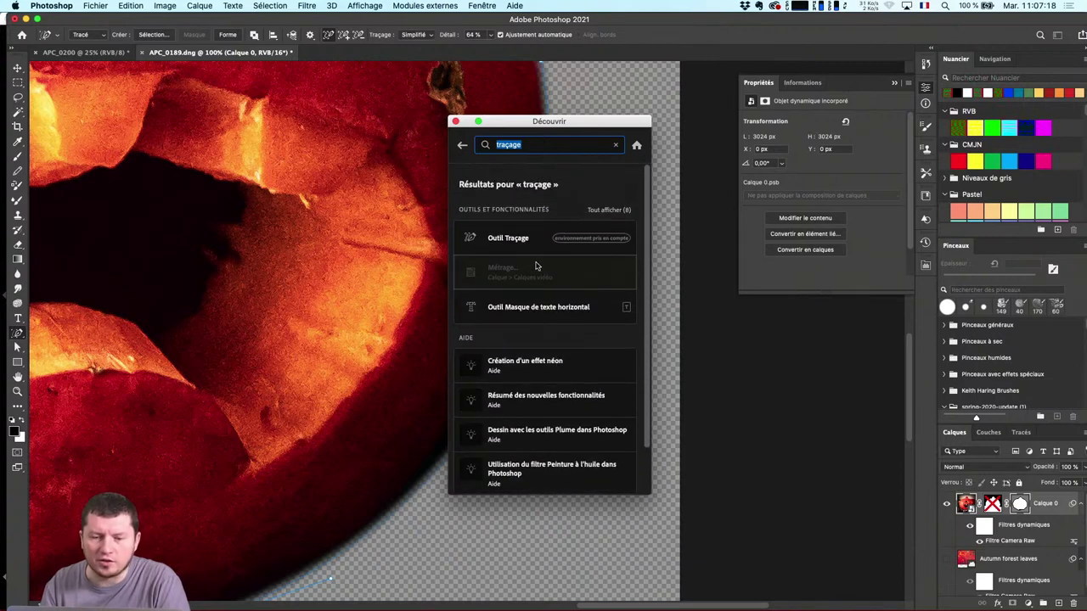
mouse_move(543, 243)
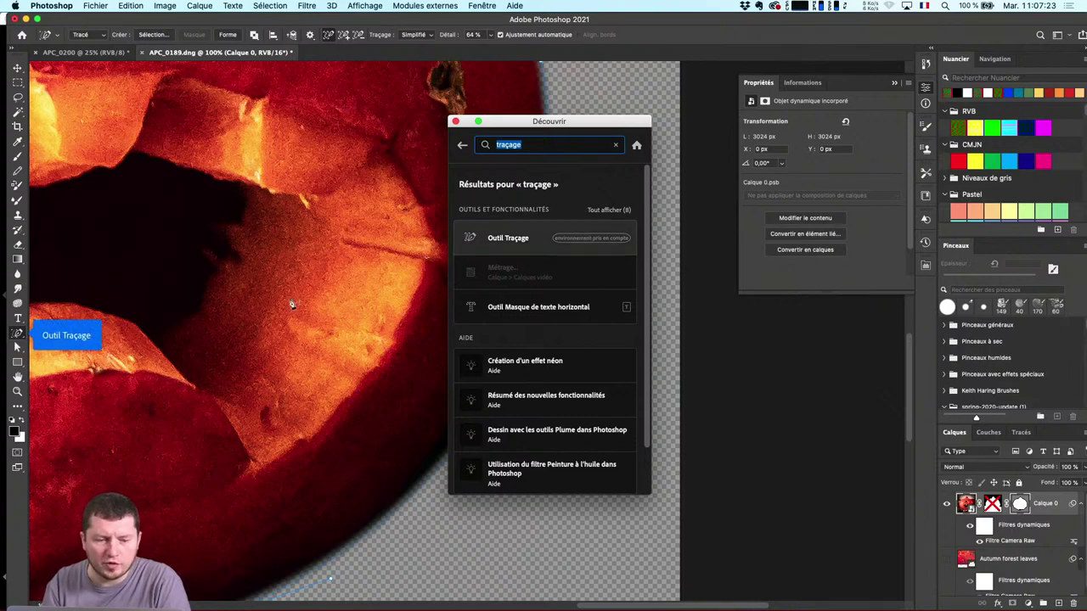
mouse_move(607, 239)
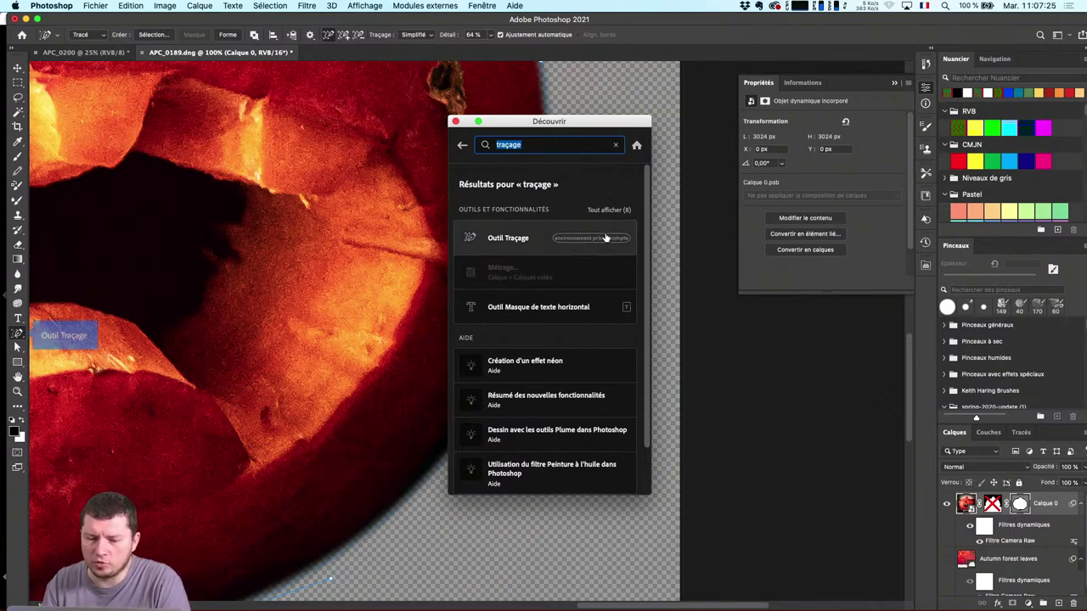